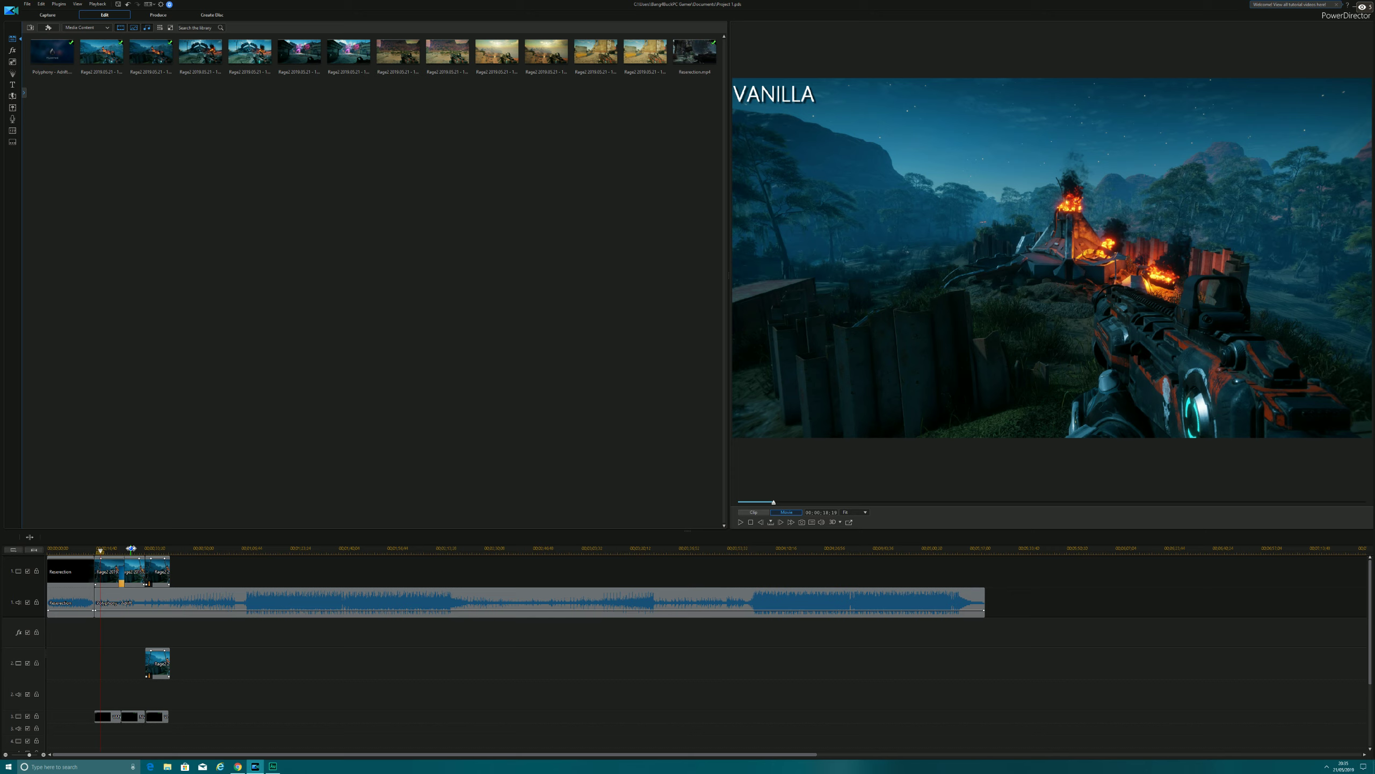
# Inspect the transition between the first two gameplay clips, and play the movie from the Vanilla clip into the split-screen section.
pyautogui.click(92, 549)
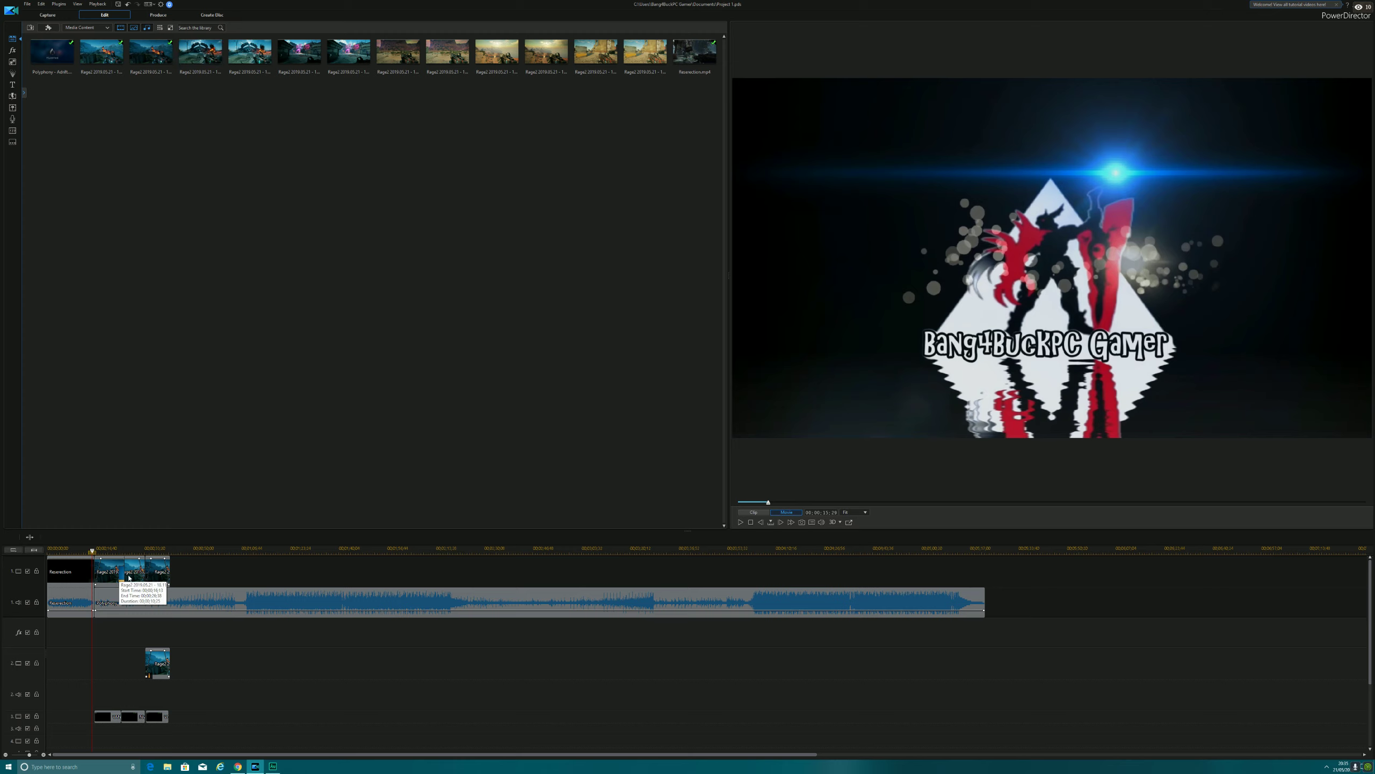
pyautogui.click(123, 577)
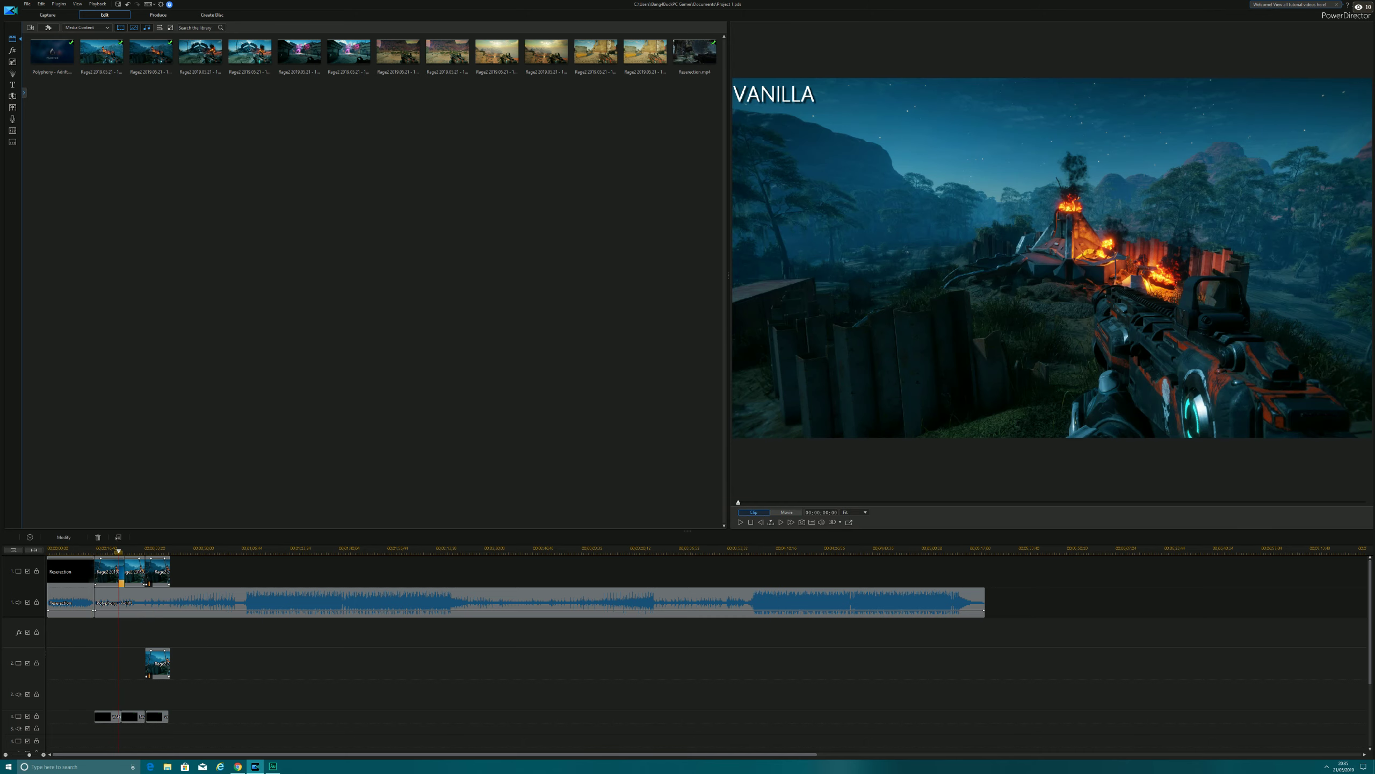
pyautogui.click(13, 97)
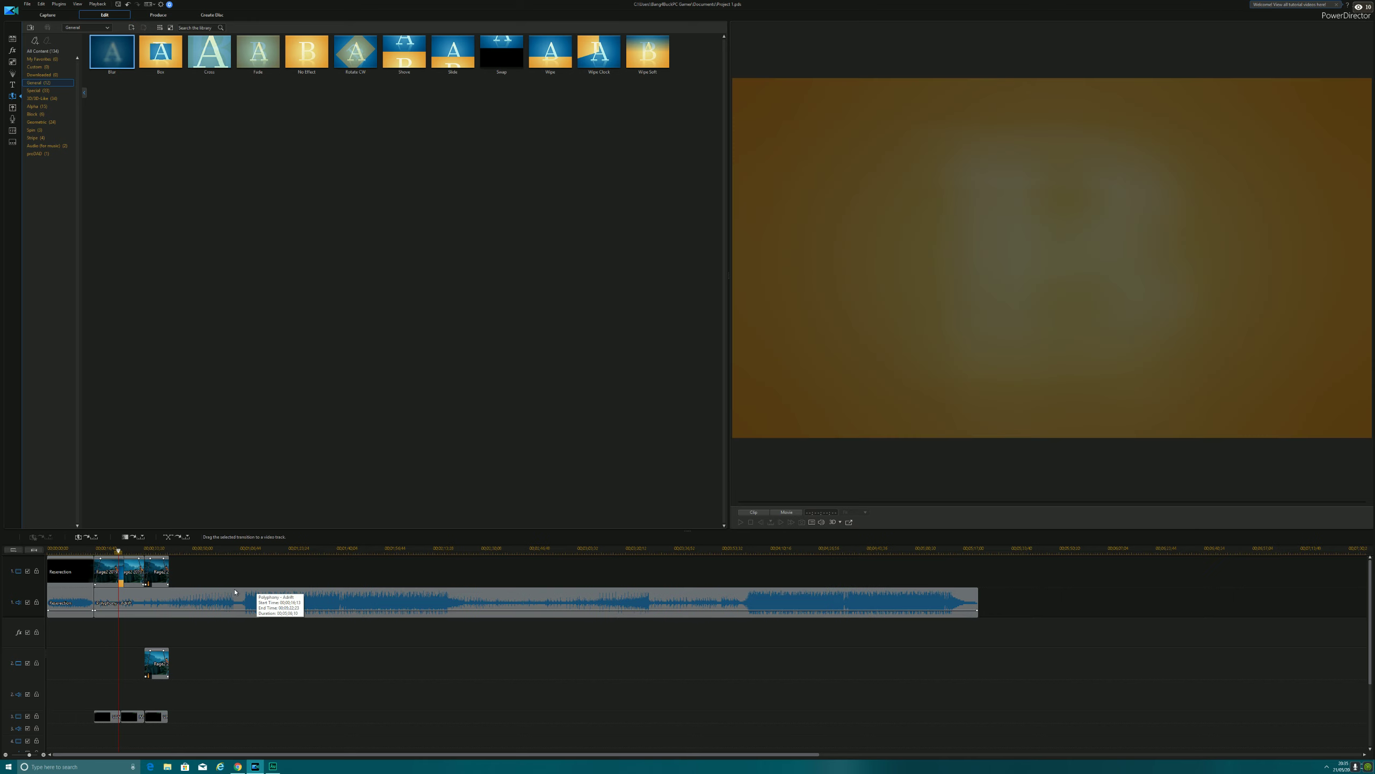
pyautogui.click(95, 550)
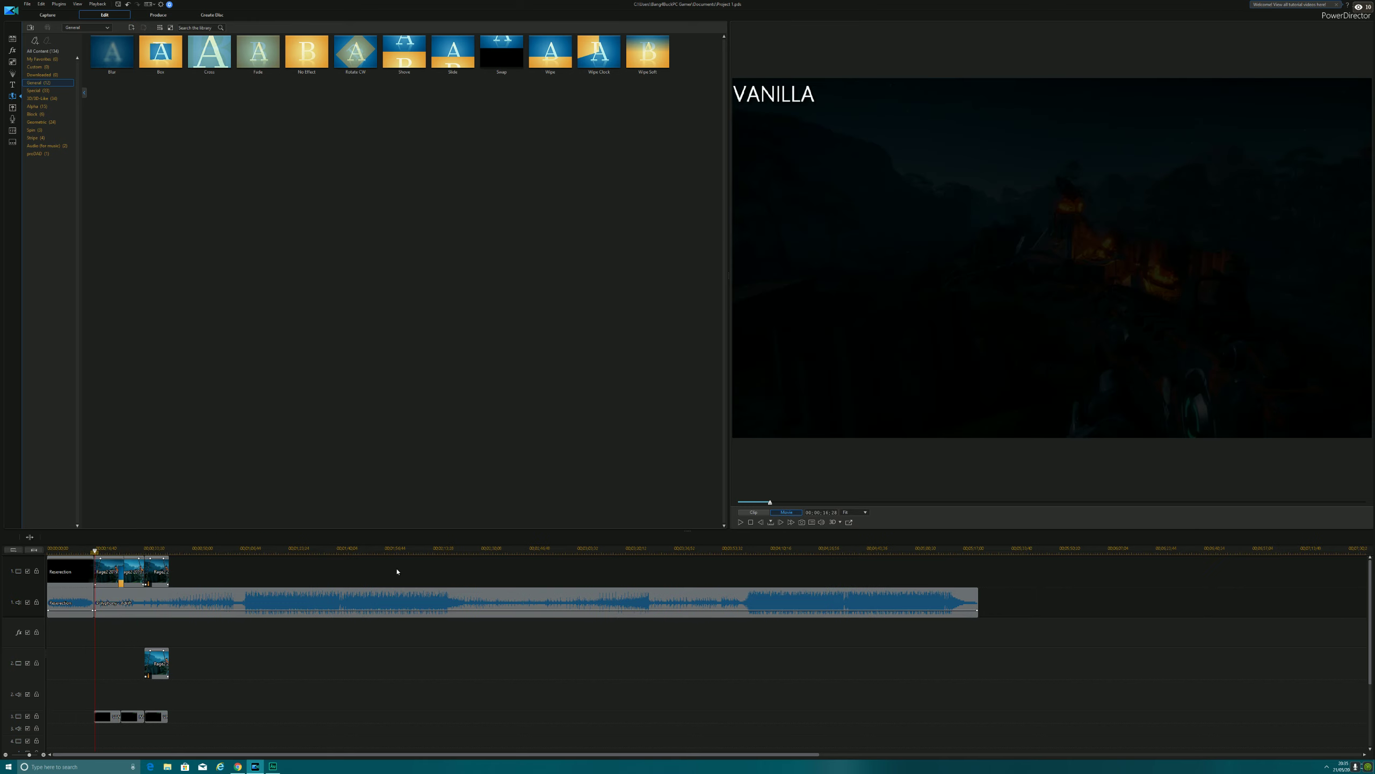
pyautogui.click(741, 522)
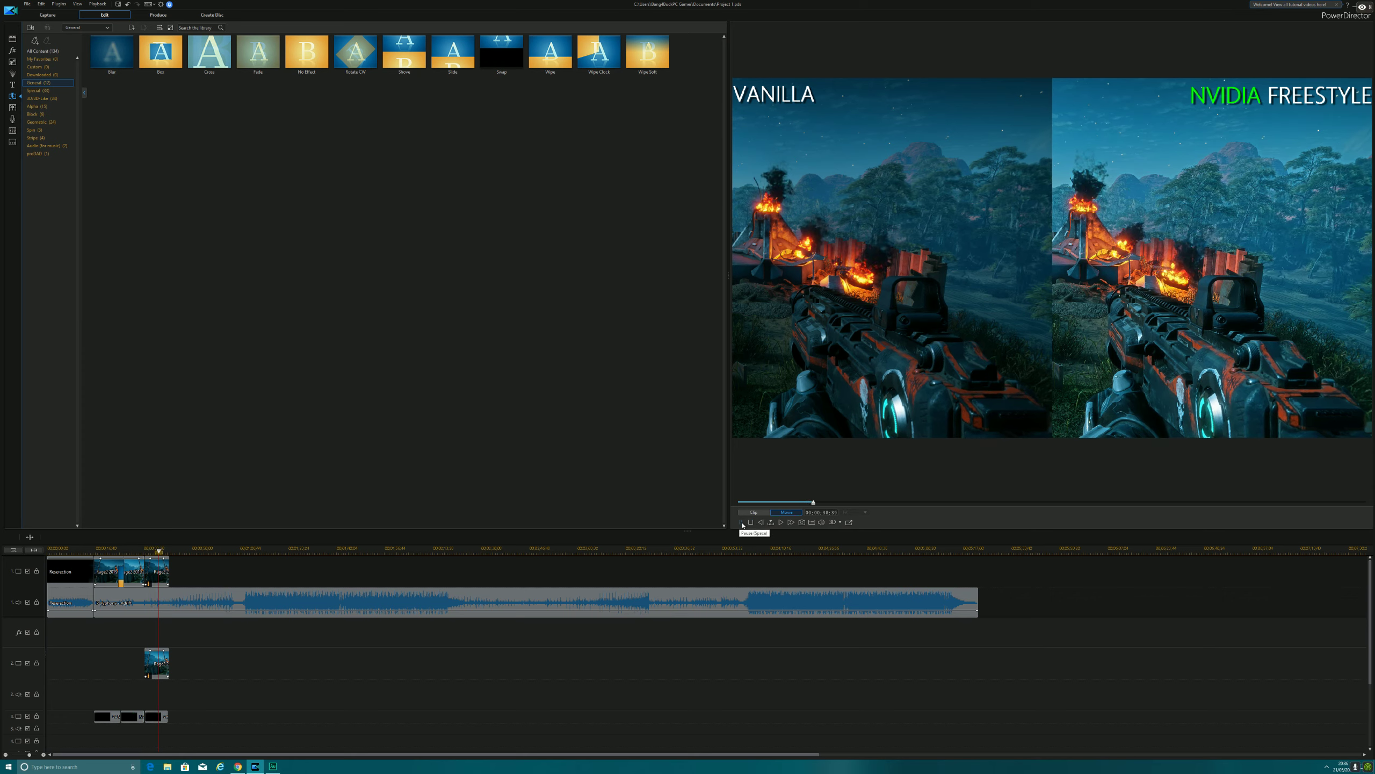
pyautogui.click(741, 522)
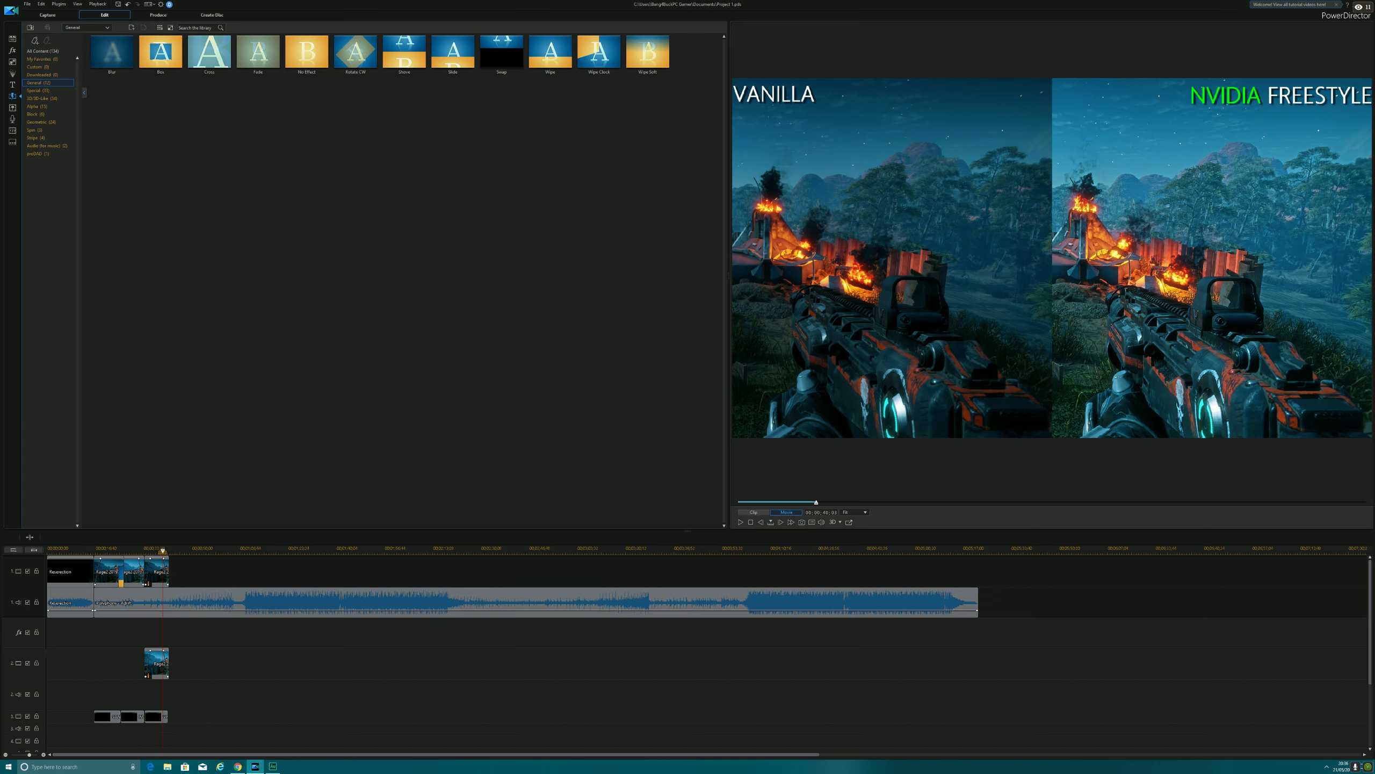
# Examine the Preferences categories, including Editing, Hardware Acceleration, Project, Produce and Display, and close the dialog without changes.
pyautogui.click(157, 5)
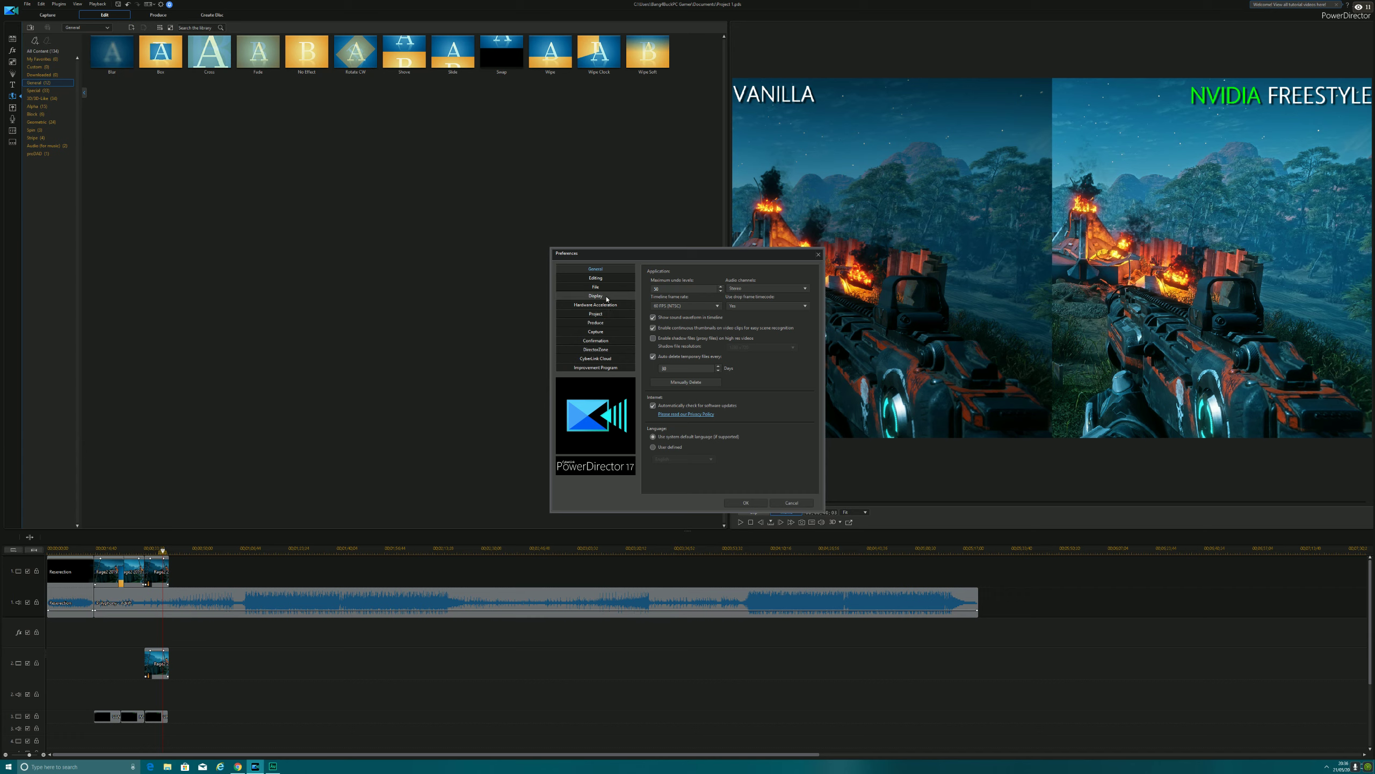
pyautogui.click(602, 276)
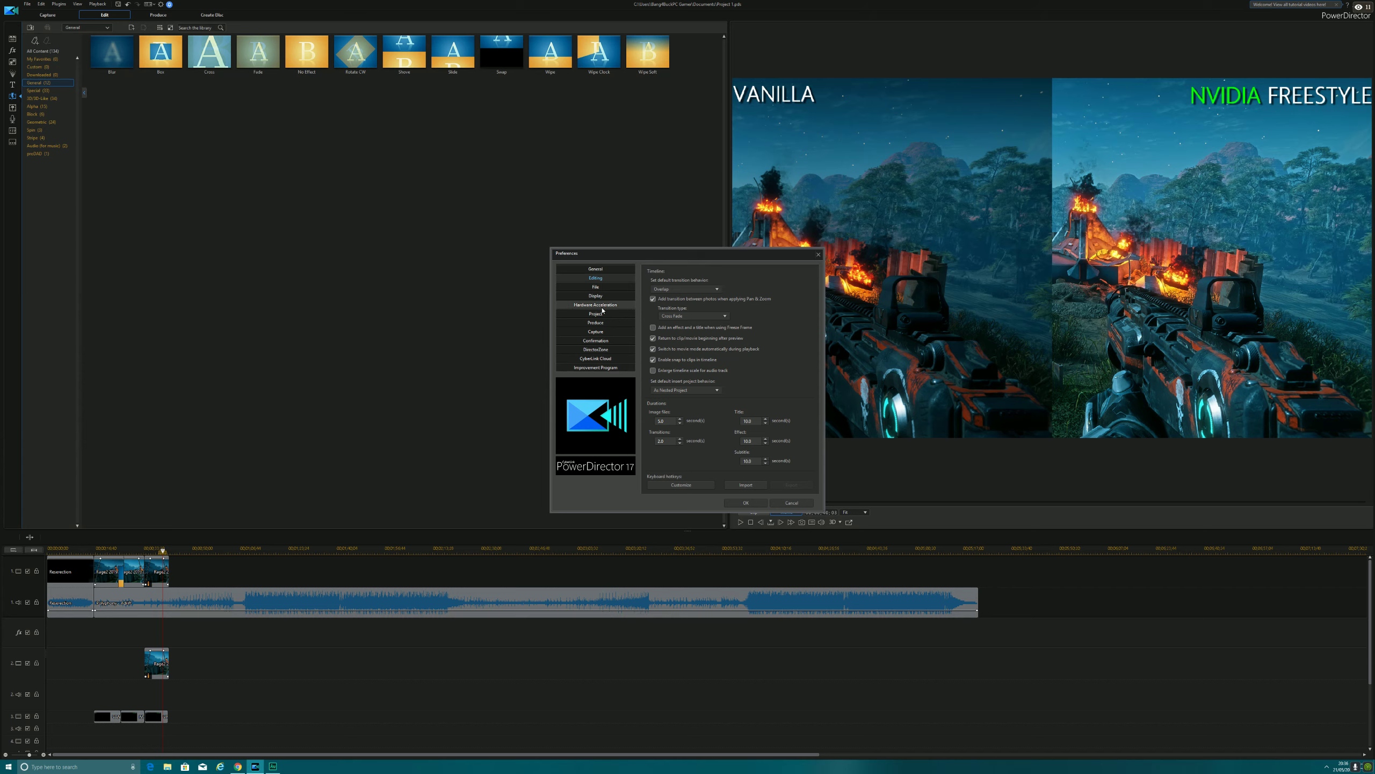
pyautogui.click(601, 325)
pyautogui.click(602, 332)
pyautogui.click(602, 341)
pyautogui.click(603, 349)
pyautogui.click(601, 314)
pyautogui.click(601, 305)
pyautogui.click(601, 296)
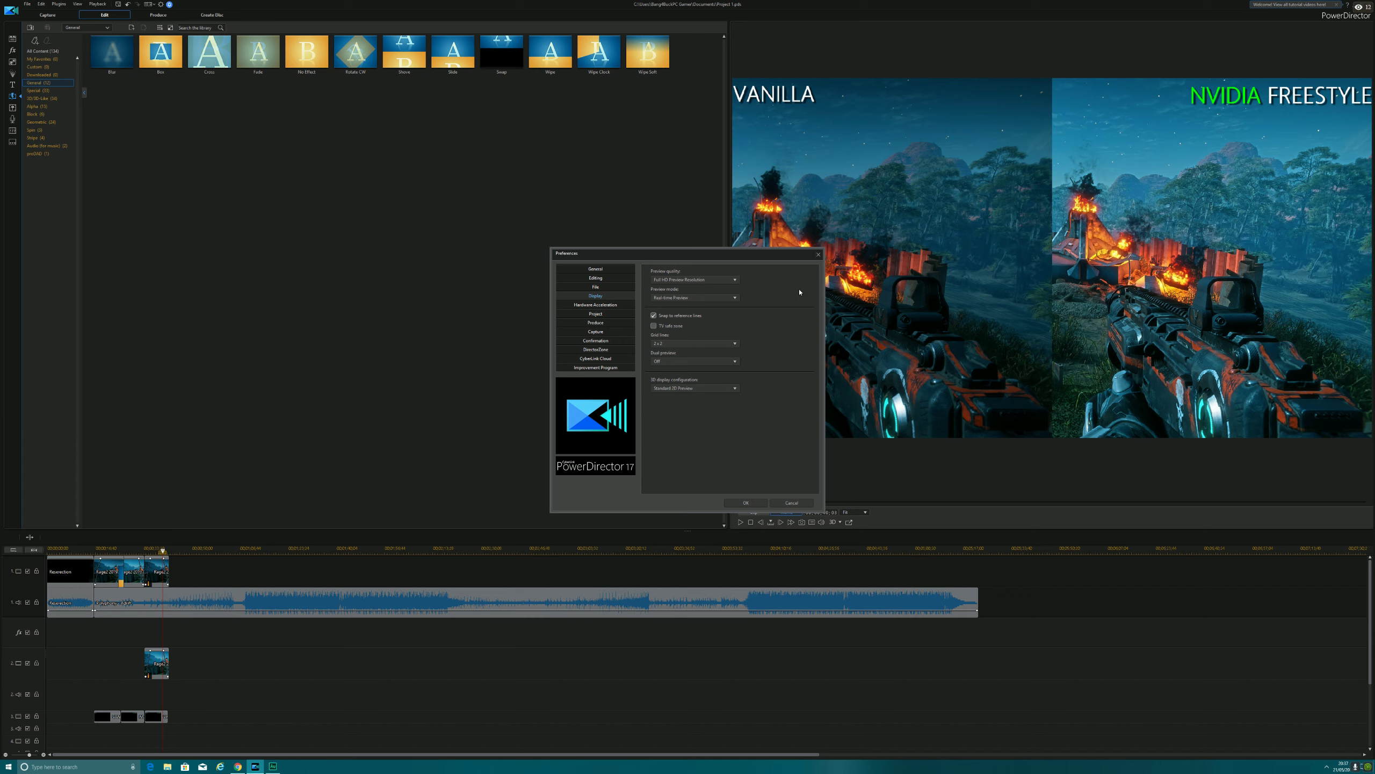
pyautogui.click(818, 255)
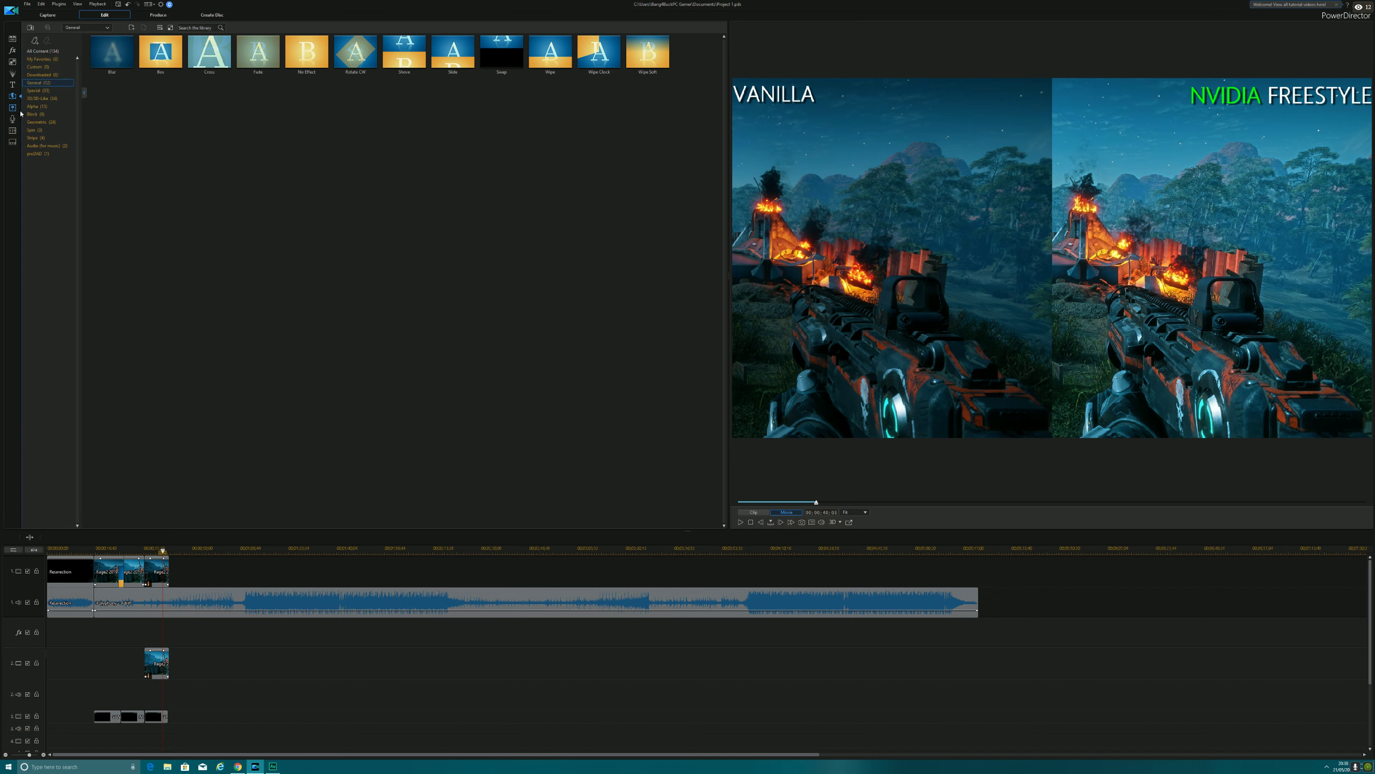
# Review the NVIDIA Freestyle and split-screen sections and the empty space after them on the timeline, and return to the media library.
pyautogui.click(132, 546)
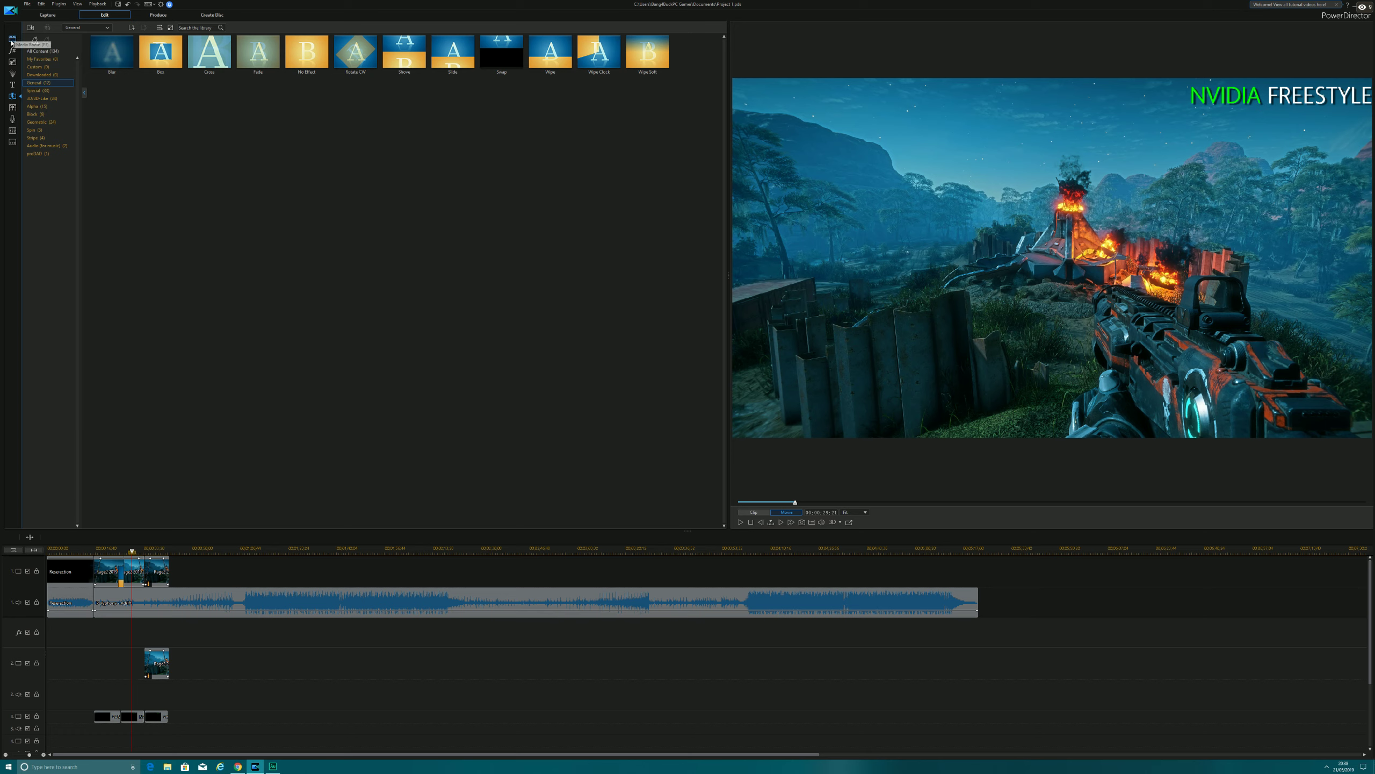
pyautogui.click(156, 550)
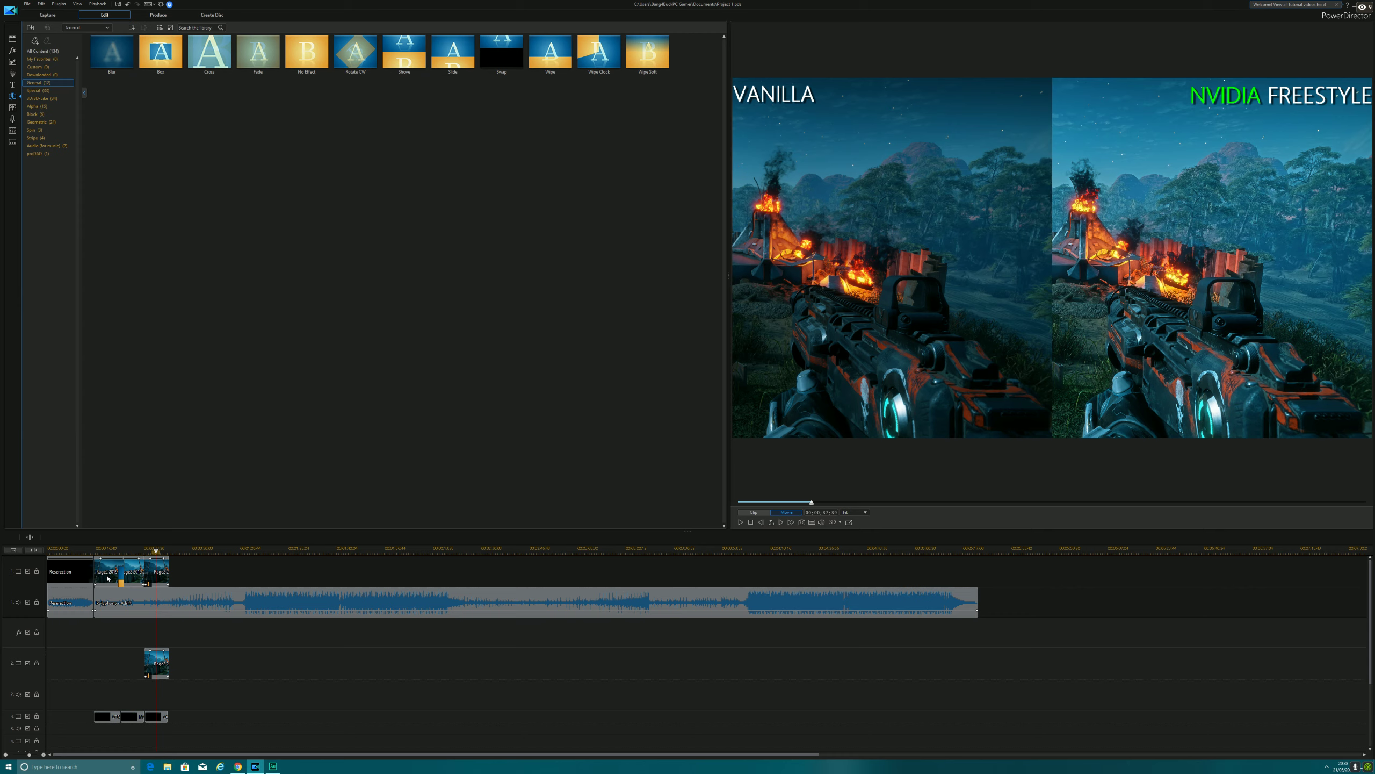
pyautogui.click(138, 571)
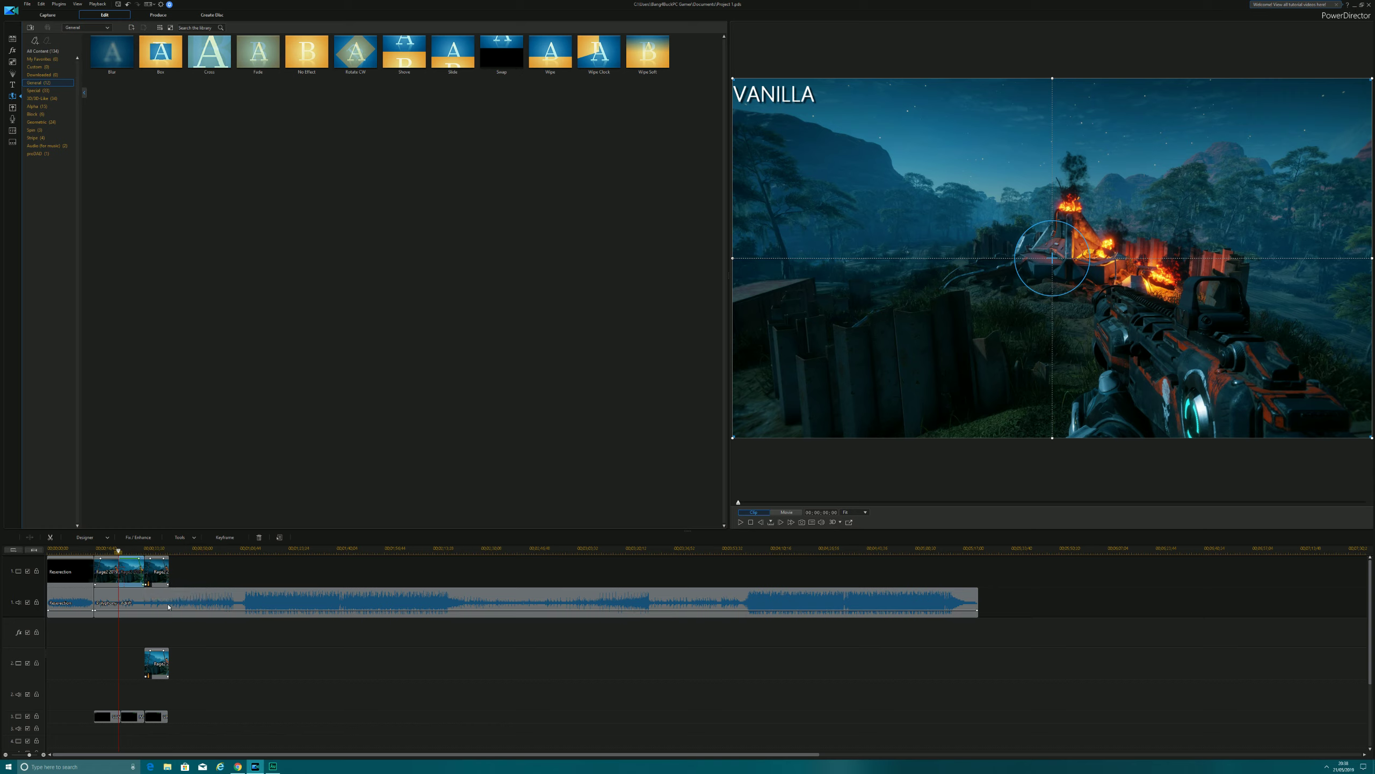
pyautogui.click(190, 570)
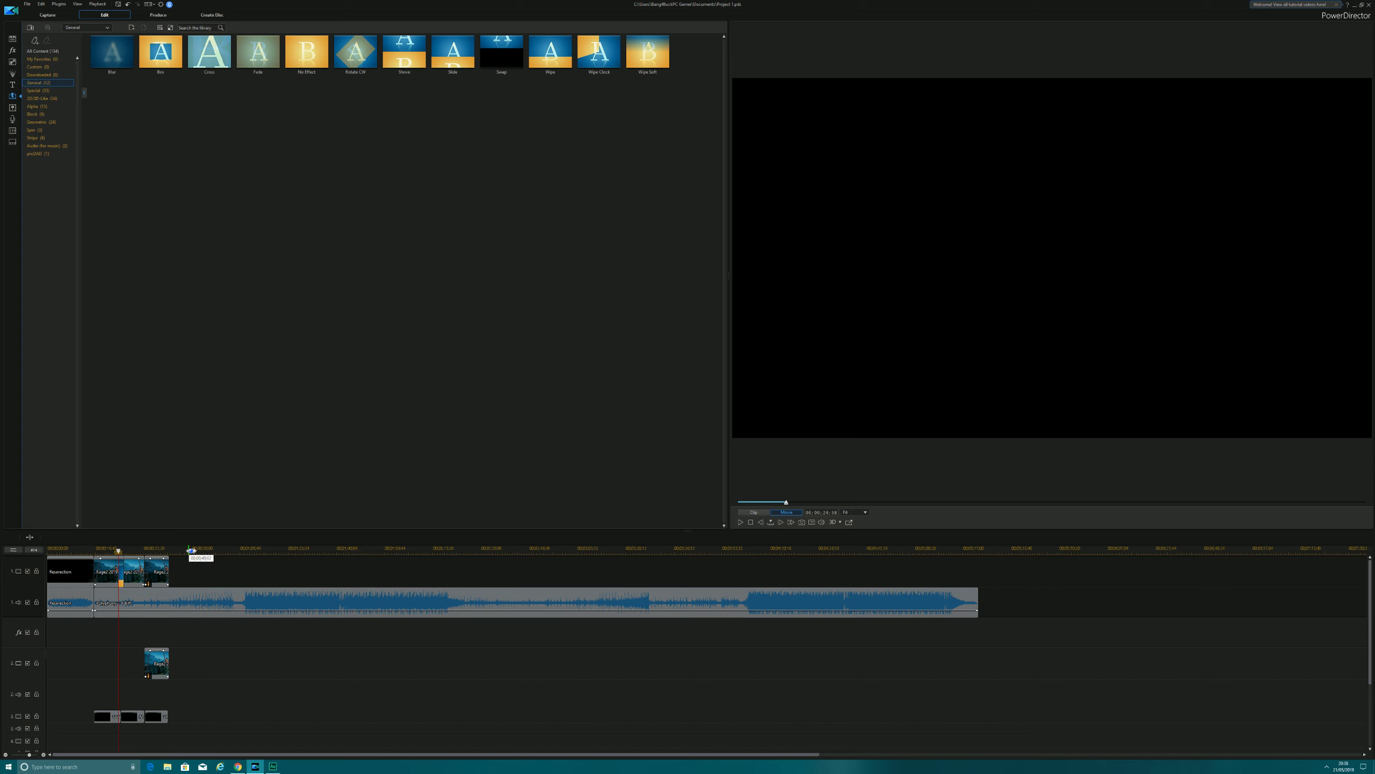
pyautogui.click(203, 551)
pyautogui.moveTo(204, 550)
pyautogui.mouseDown()
pyautogui.moveTo(156, 553)
pyautogui.moveTo(212, 554)
pyautogui.mouseUp()
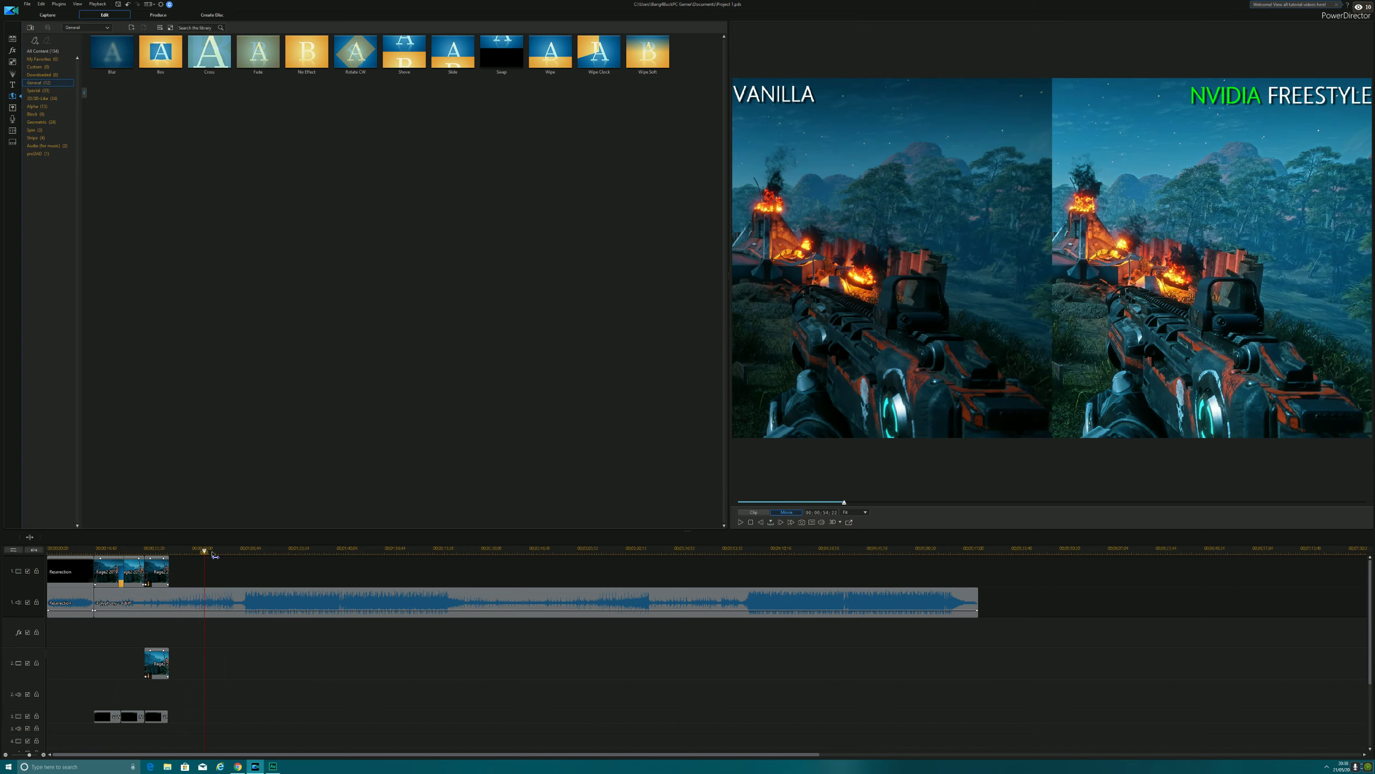
pyautogui.click(12, 39)
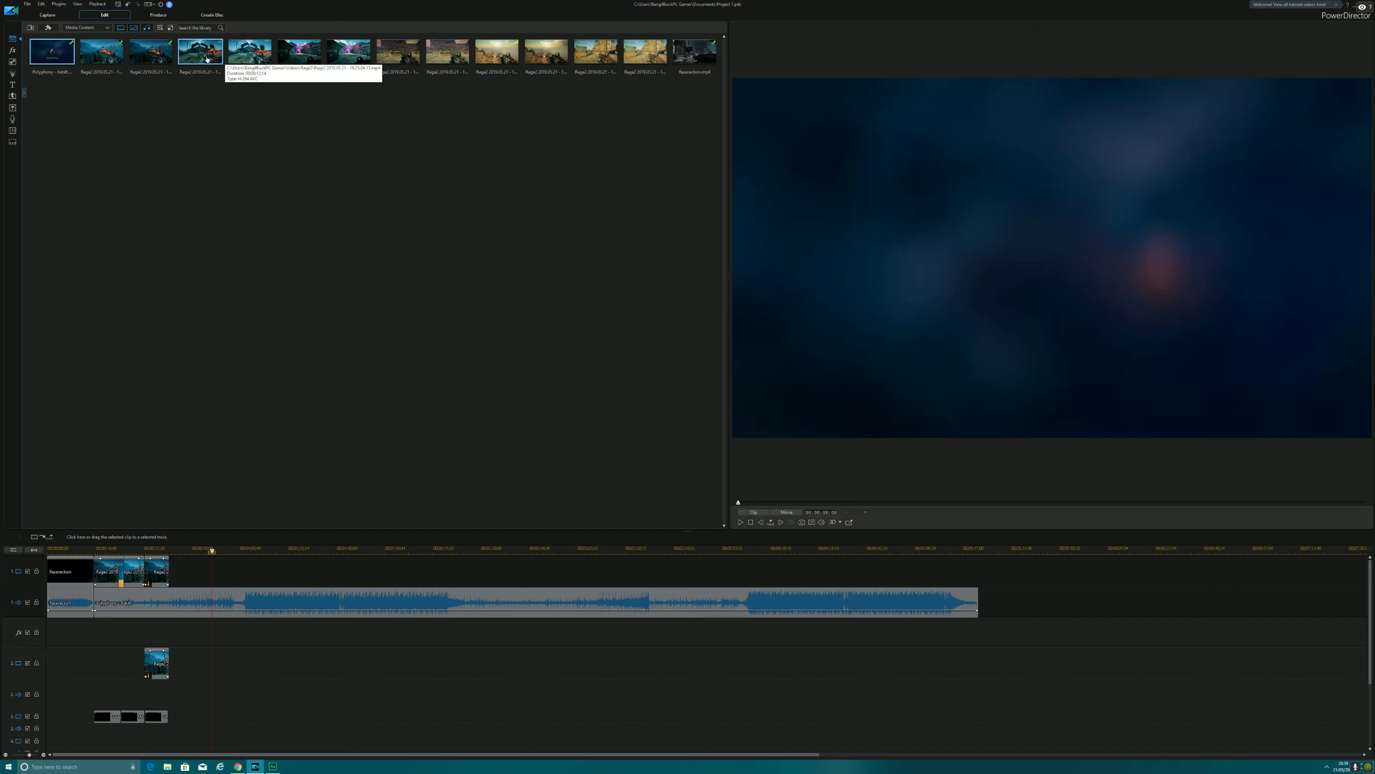
pyautogui.click(207, 59)
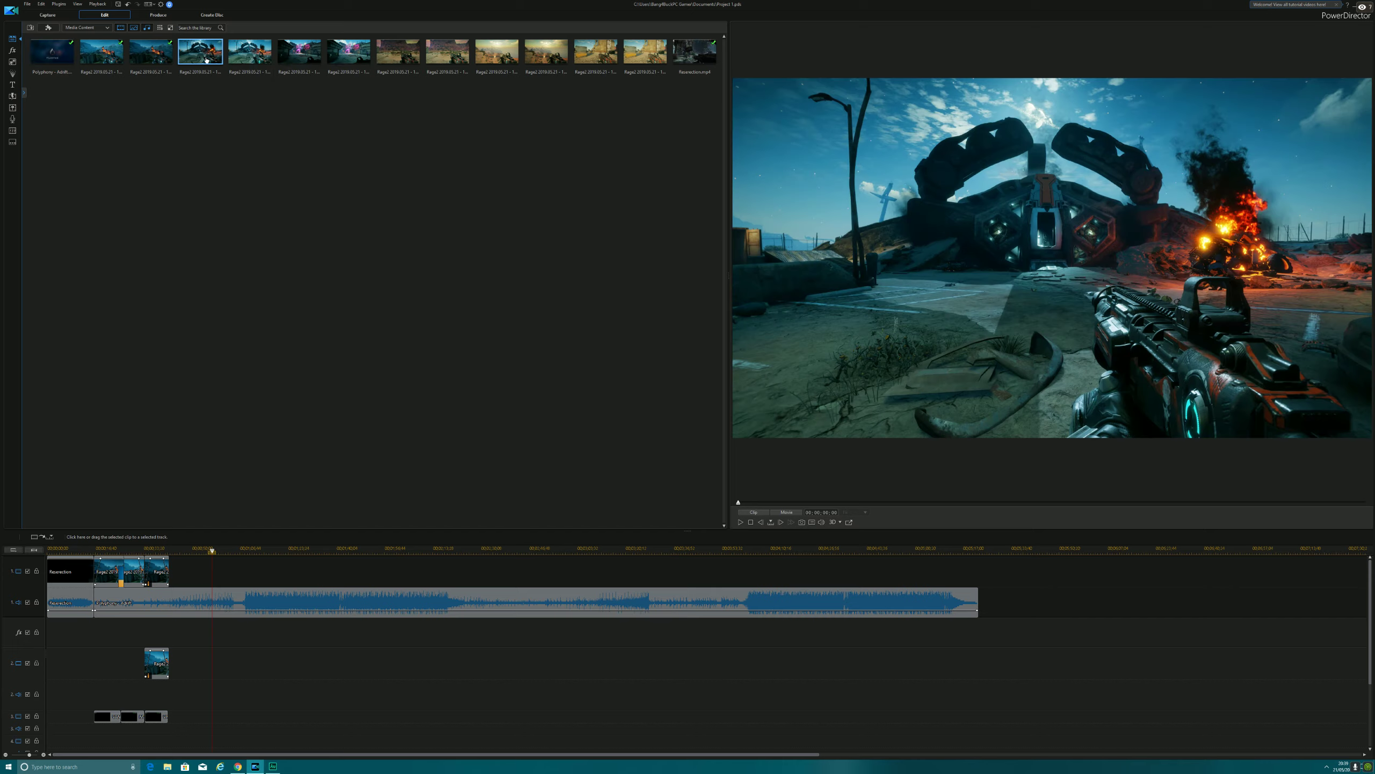
pyautogui.moveTo(207, 60); pyautogui.dragTo(242, 678)
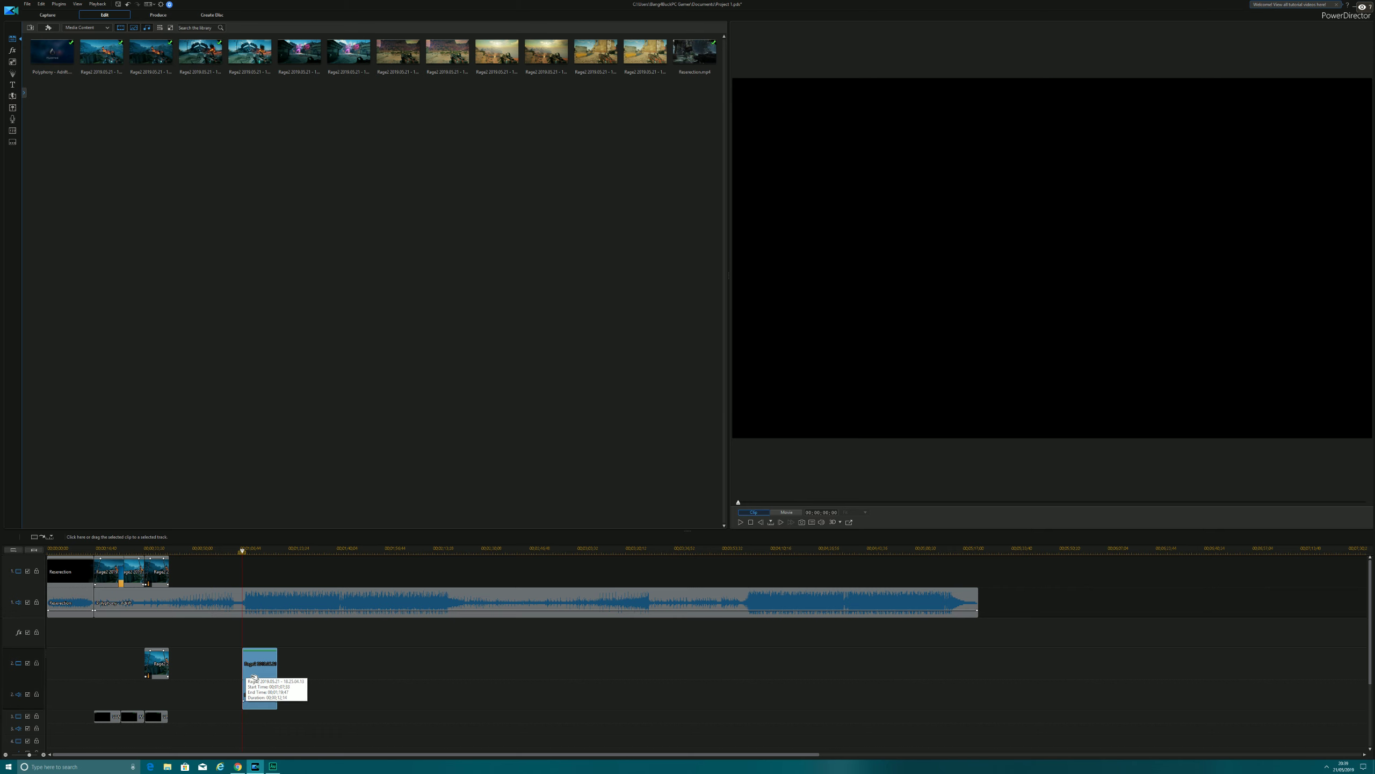
pyautogui.rightClick(255, 672)
pyautogui.click(292, 536)
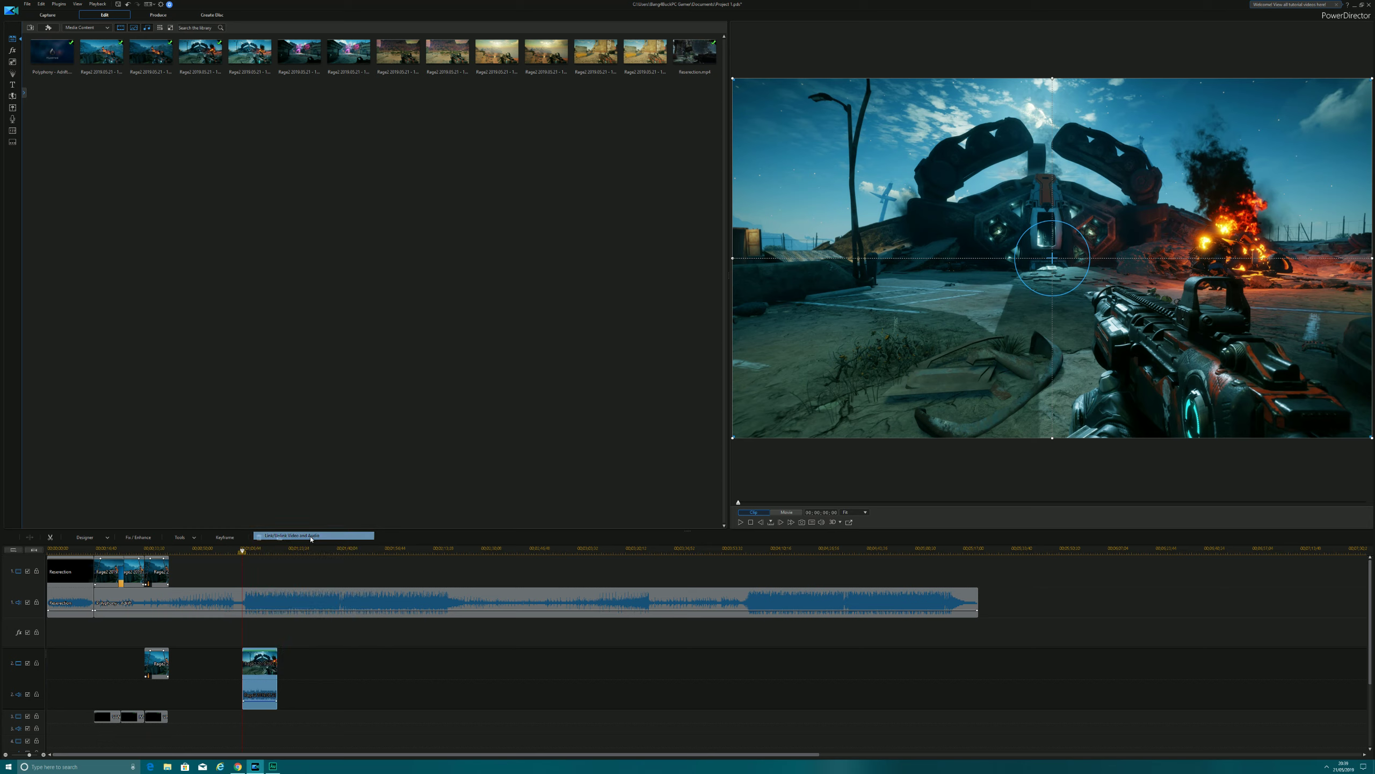
pyautogui.rightClick(268, 698)
pyautogui.click(292, 539)
pyautogui.moveTo(266, 665); pyautogui.dragTo(308, 167)
pyautogui.rightClick(299, 671)
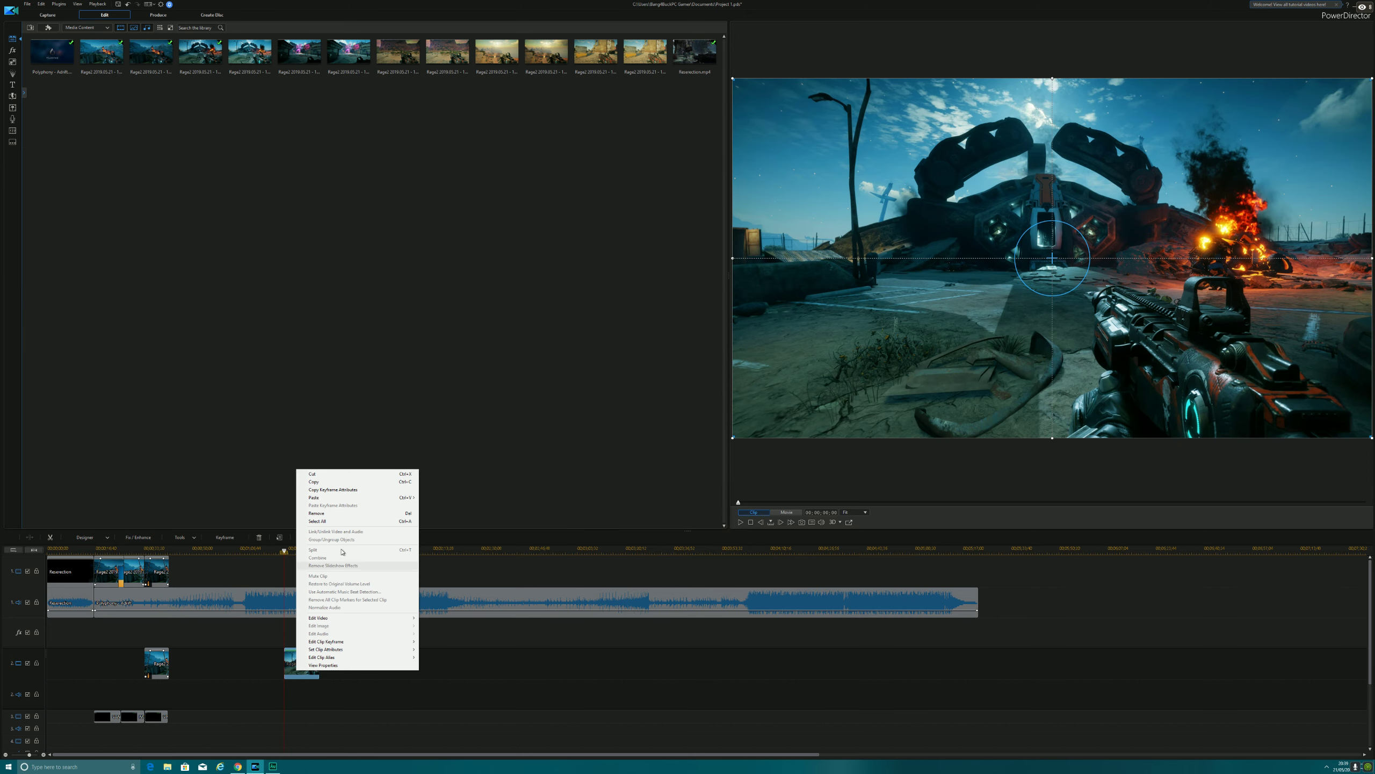
pyautogui.click(325, 513)
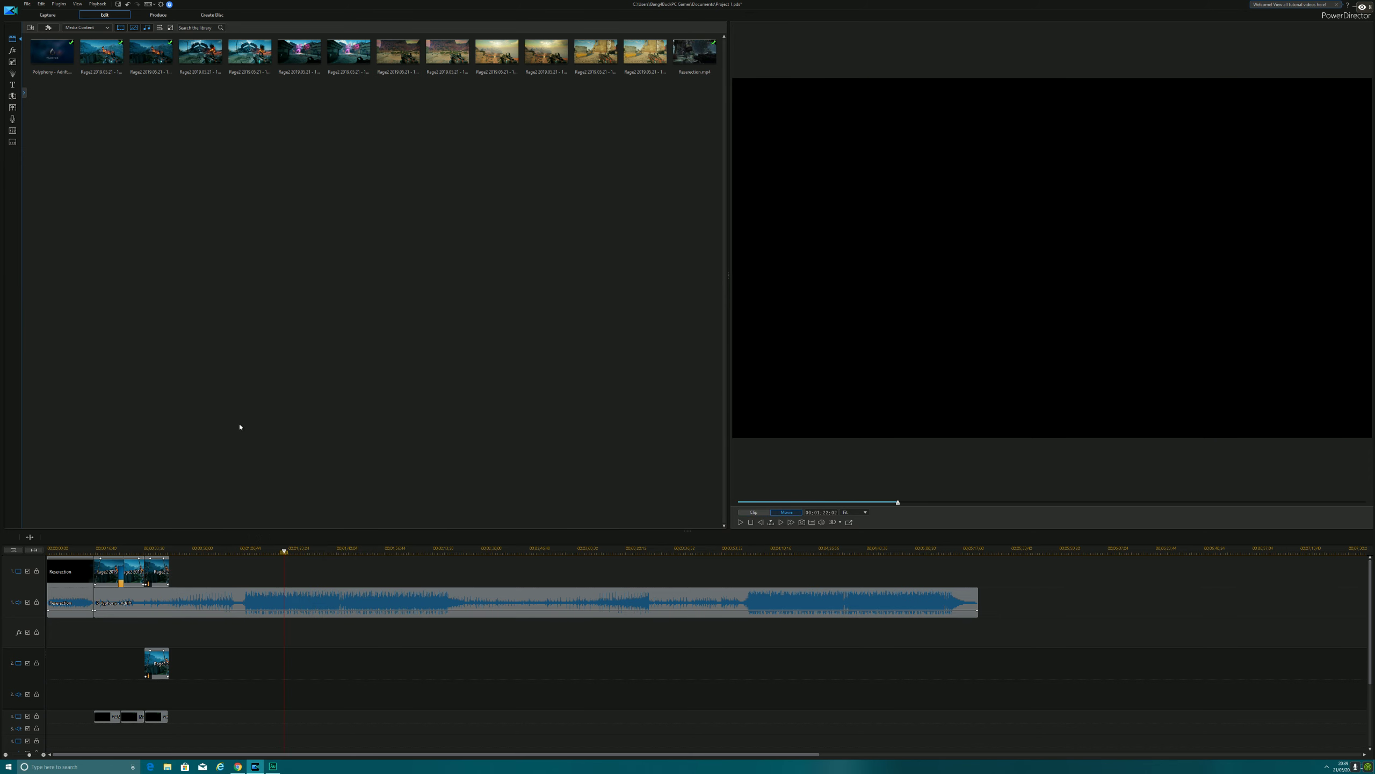
# Compare the two red-canyon clips, place the first one on the second video track, and unlink its video from its audio.
pyautogui.click(406, 57)
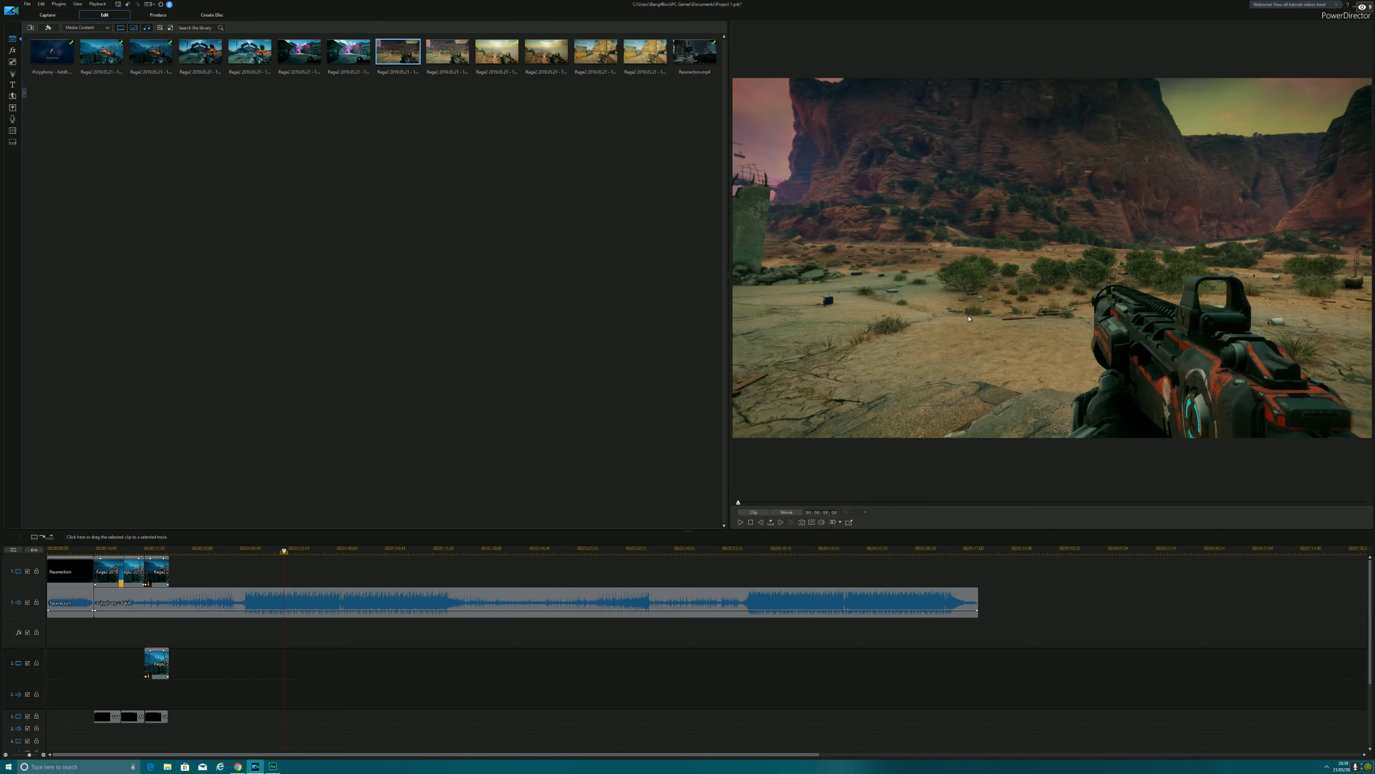
pyautogui.press('Right')
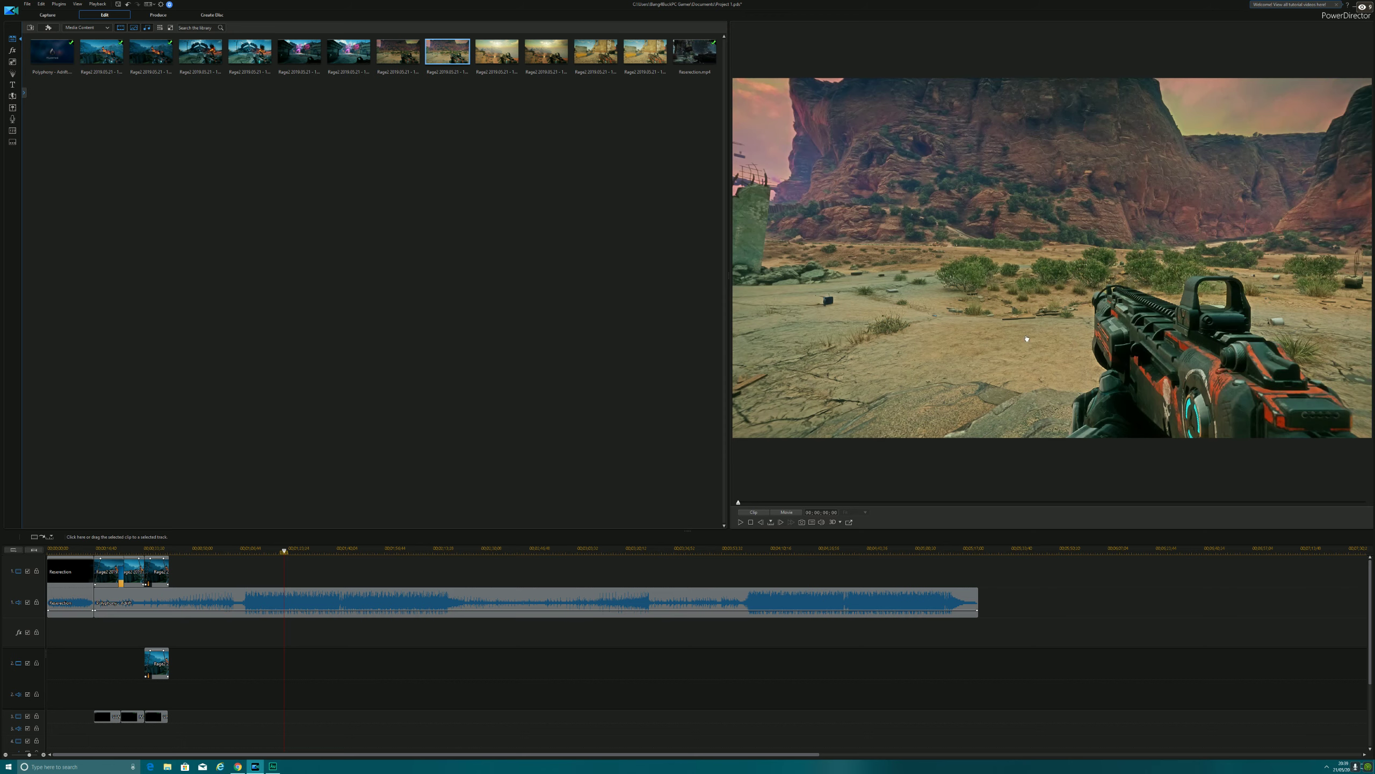
pyautogui.moveTo(398, 52); pyautogui.dragTo(278, 669)
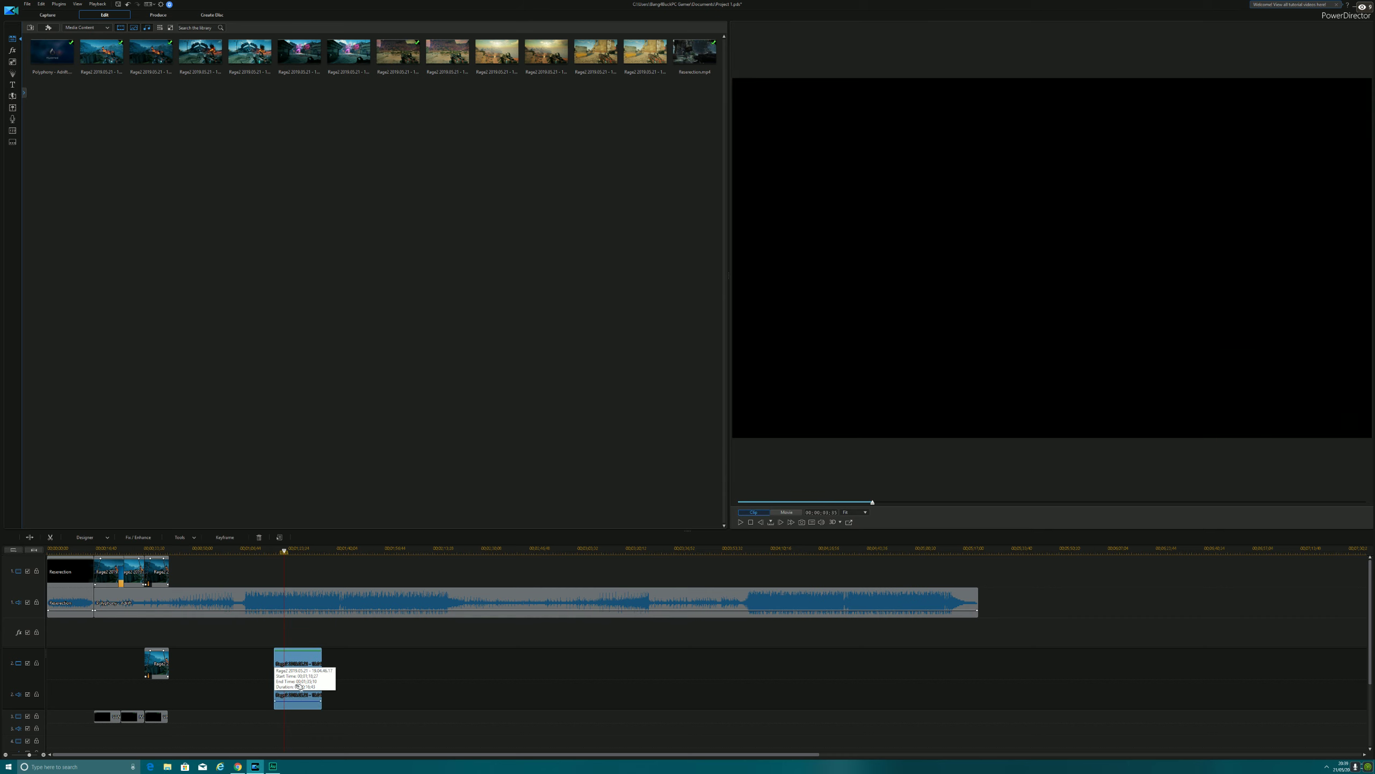
pyautogui.rightClick(292, 678)
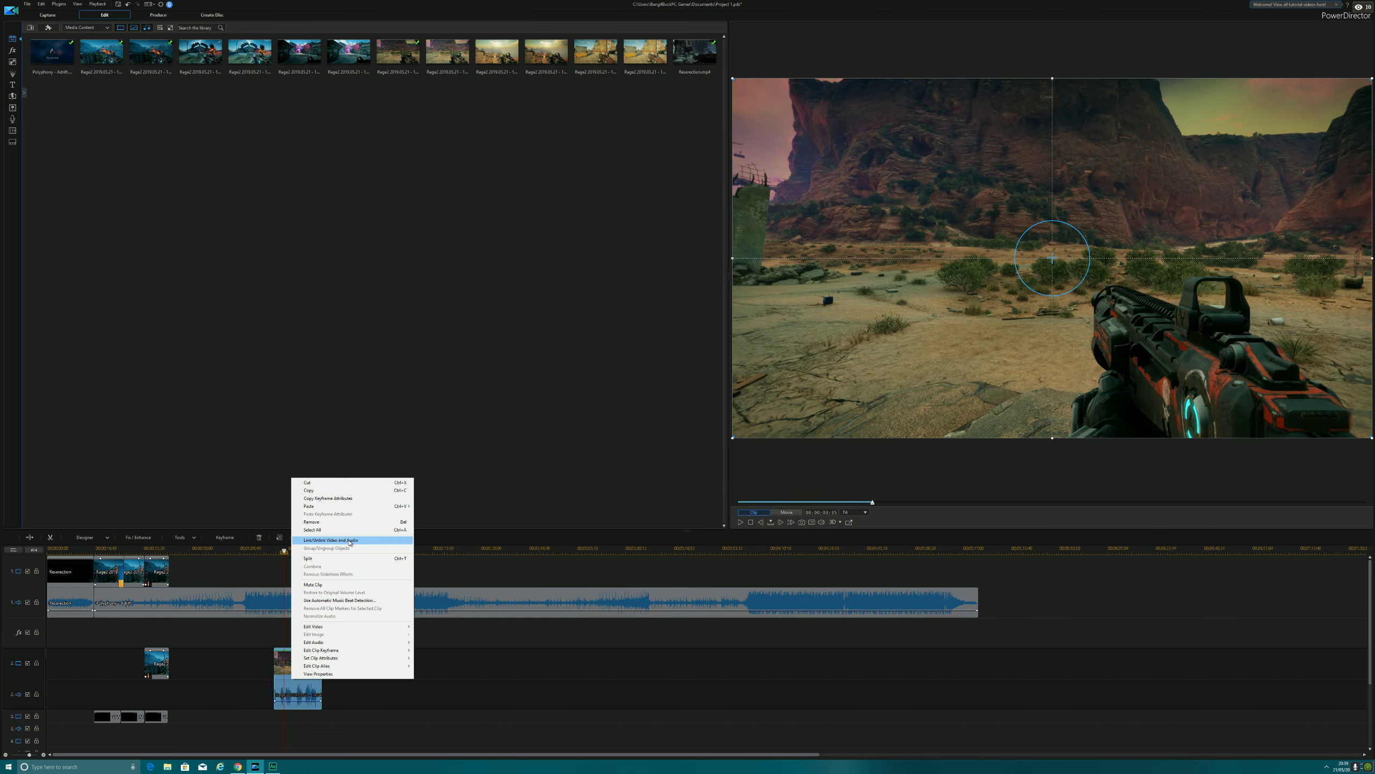
pyautogui.click(348, 540)
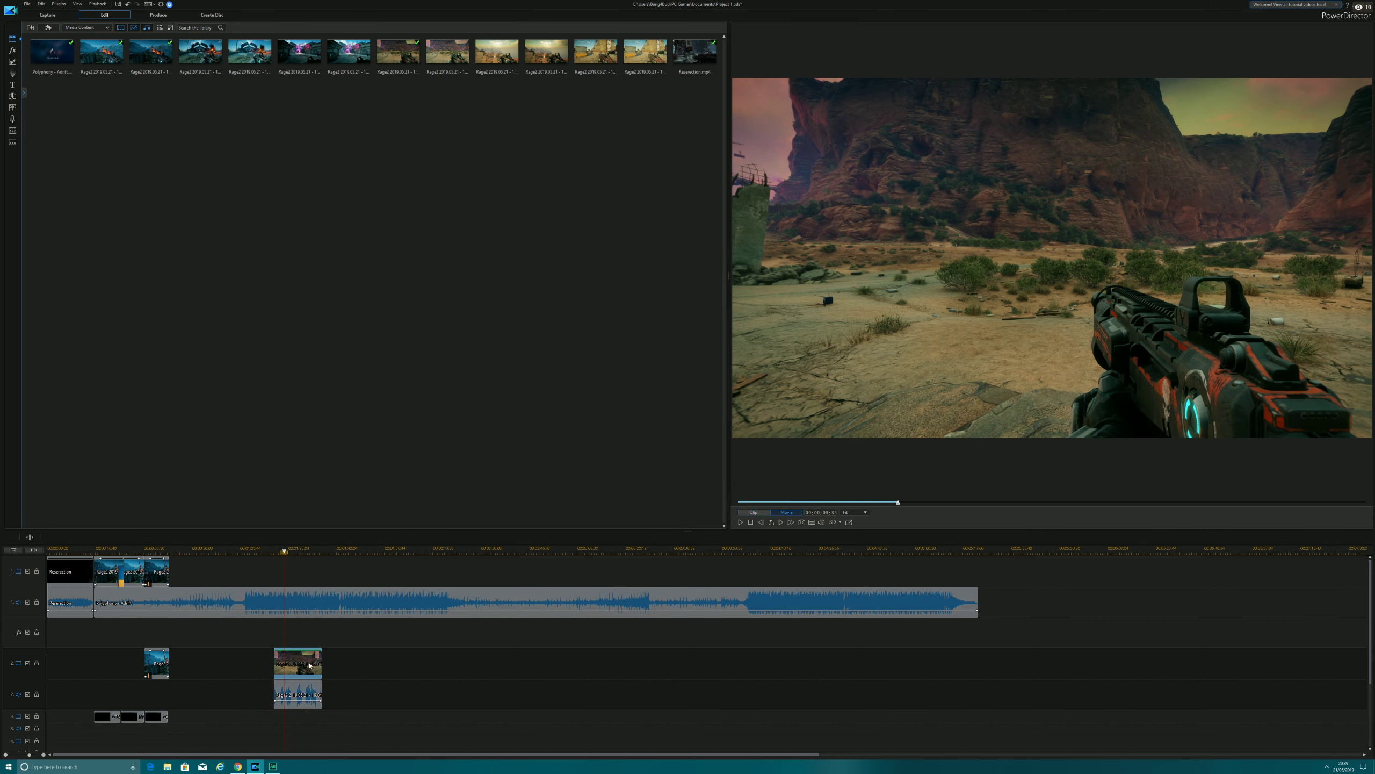
# Remove the canyon clip's audio and move its video to the first video track, directly after the last gameplay clip.
pyautogui.click(303, 659)
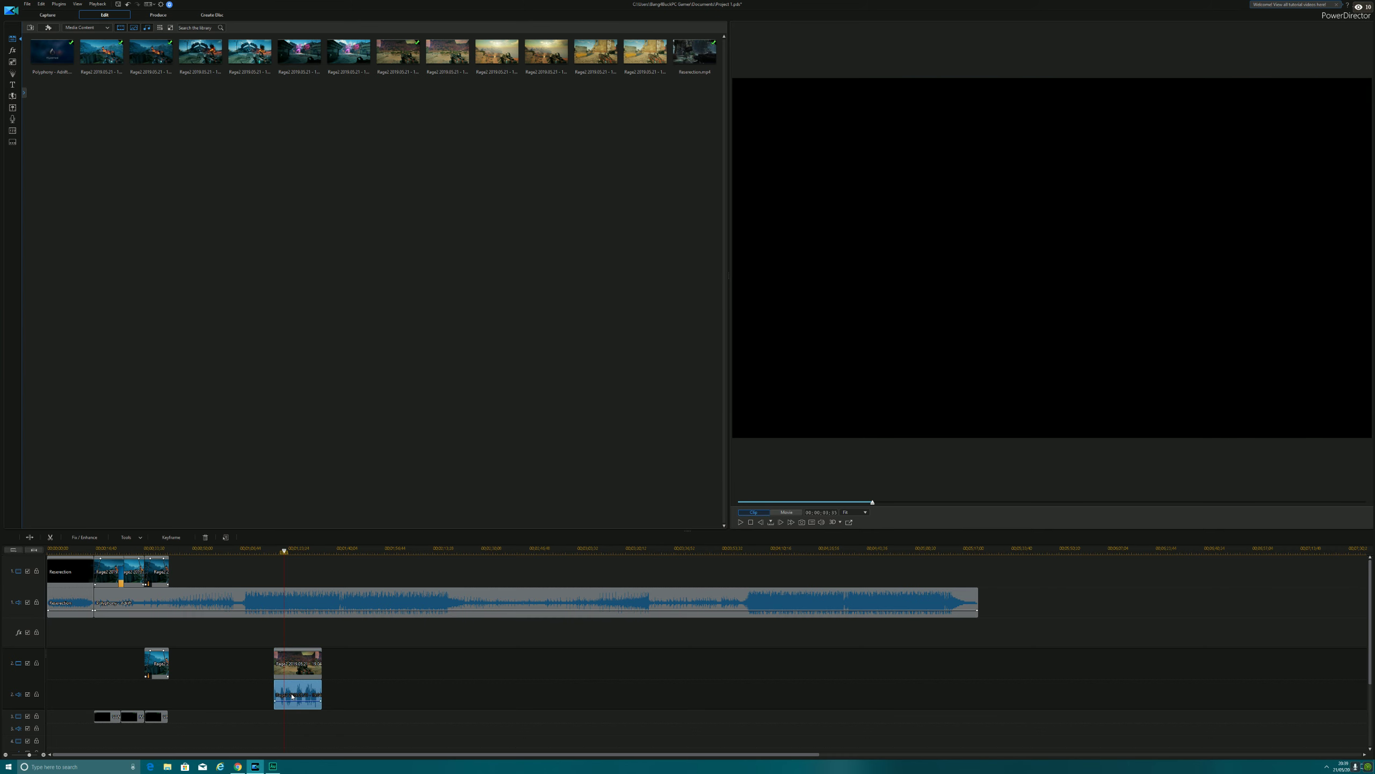
pyautogui.rightClick(290, 697)
pyautogui.click(325, 536)
pyautogui.moveTo(299, 672); pyautogui.dragTo(193, 575)
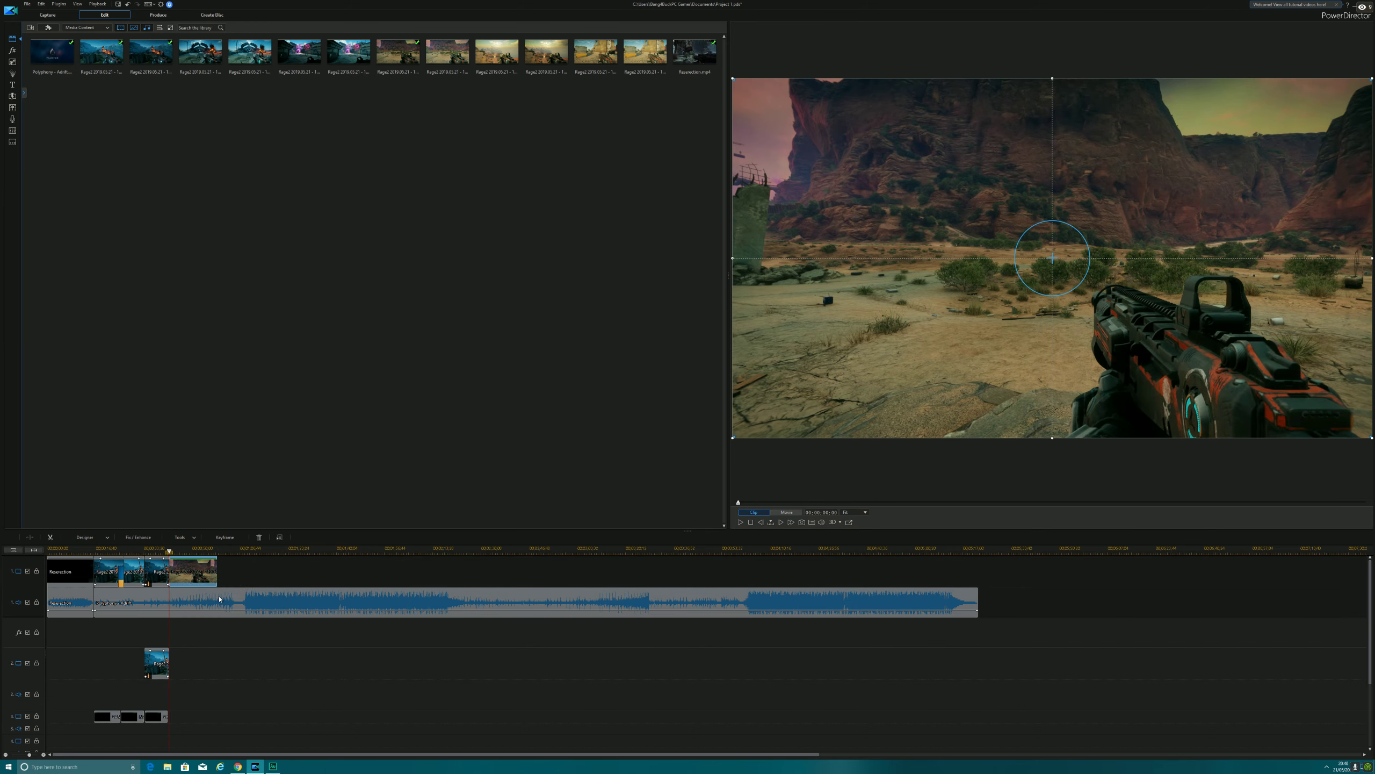
# Play the movie from the end of the split-screen section and pause it a few seconds into the canyon clip.
pyautogui.click(160, 547)
pyautogui.click(789, 512)
pyautogui.click(789, 513)
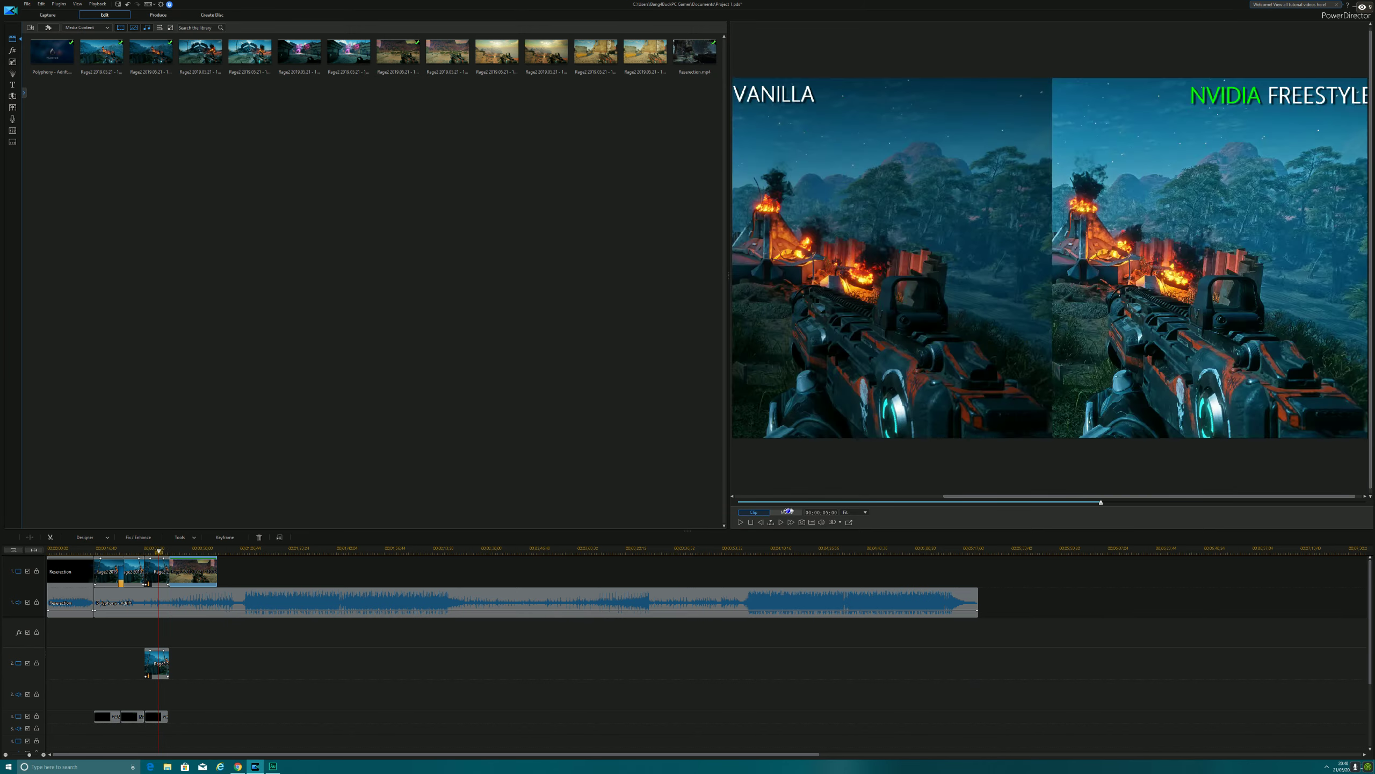
pyautogui.click(741, 522)
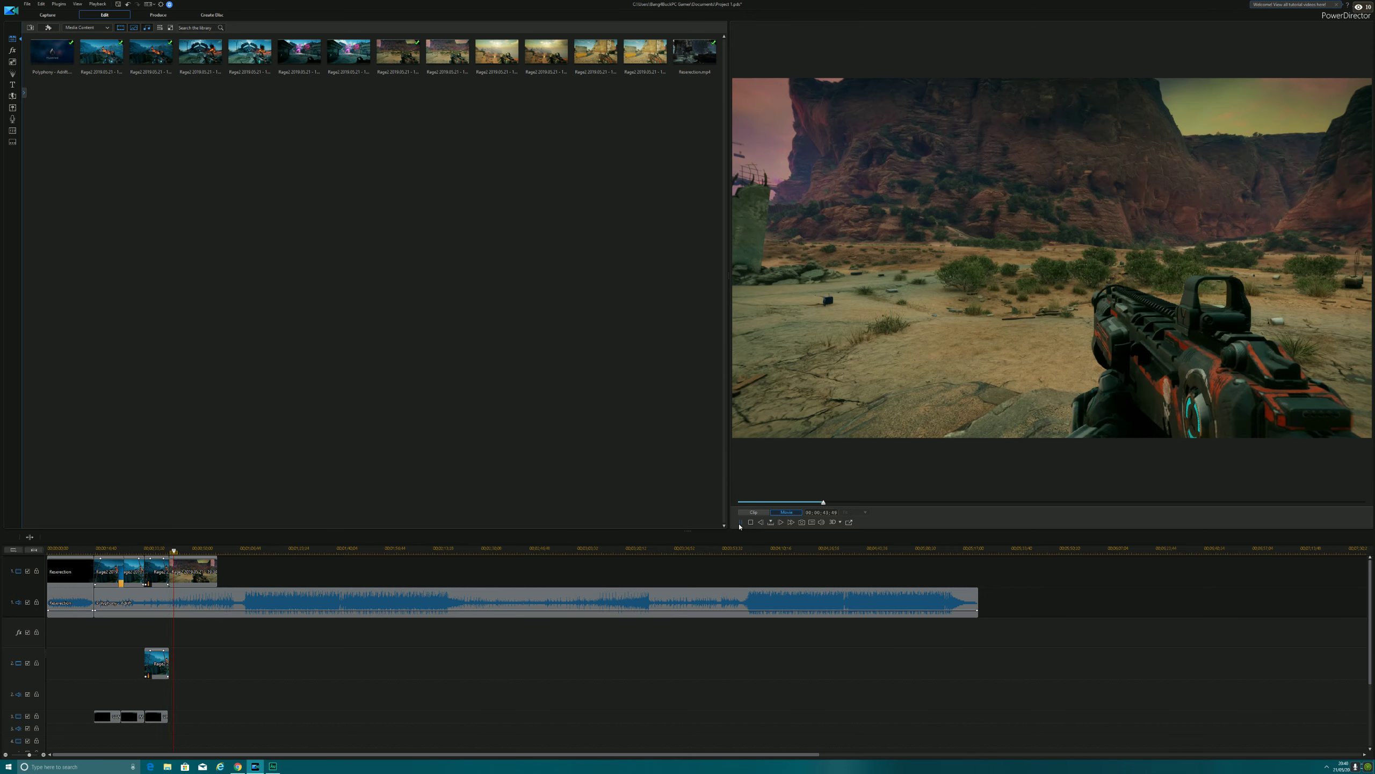
pyautogui.click(741, 522)
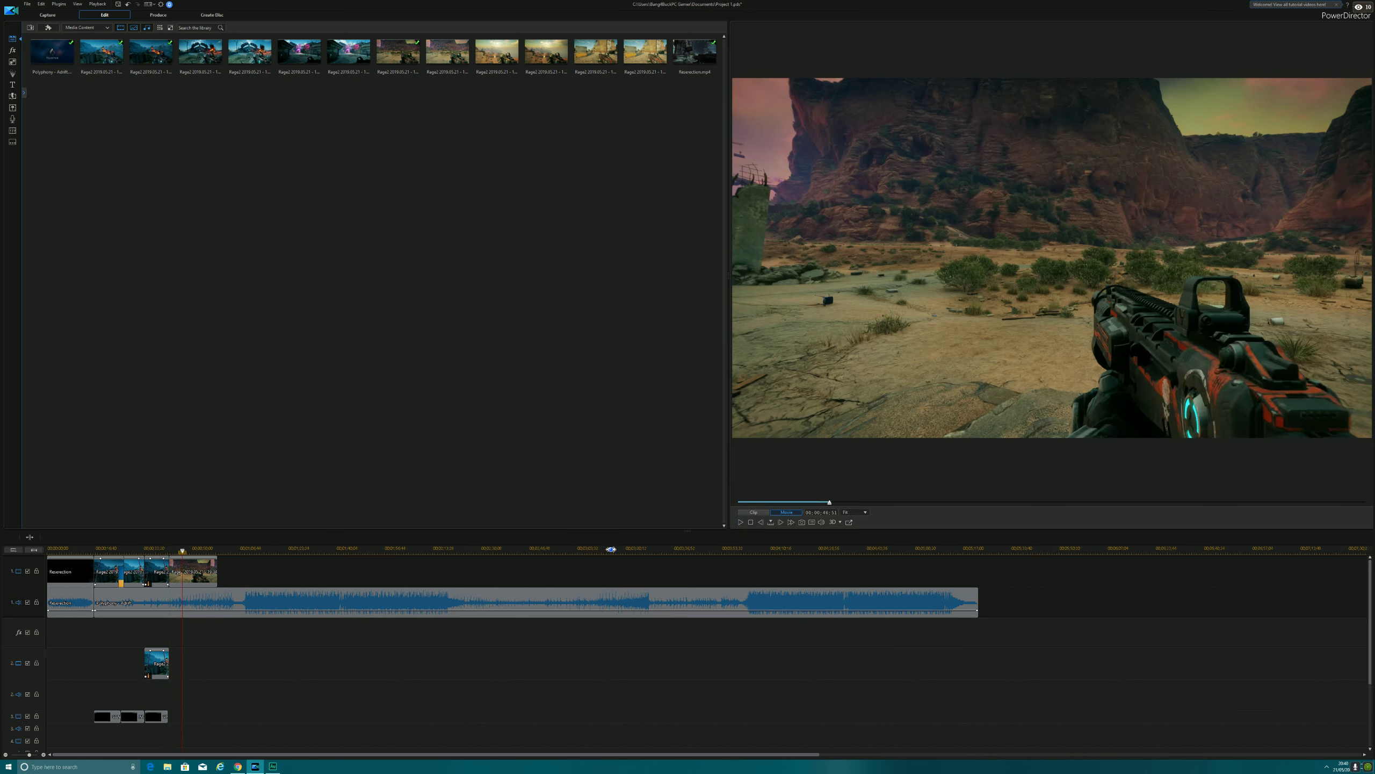
# Split the canyon clip at the playhead and remove its opening portion, filling the gap.
pyautogui.rightClick(187, 571)
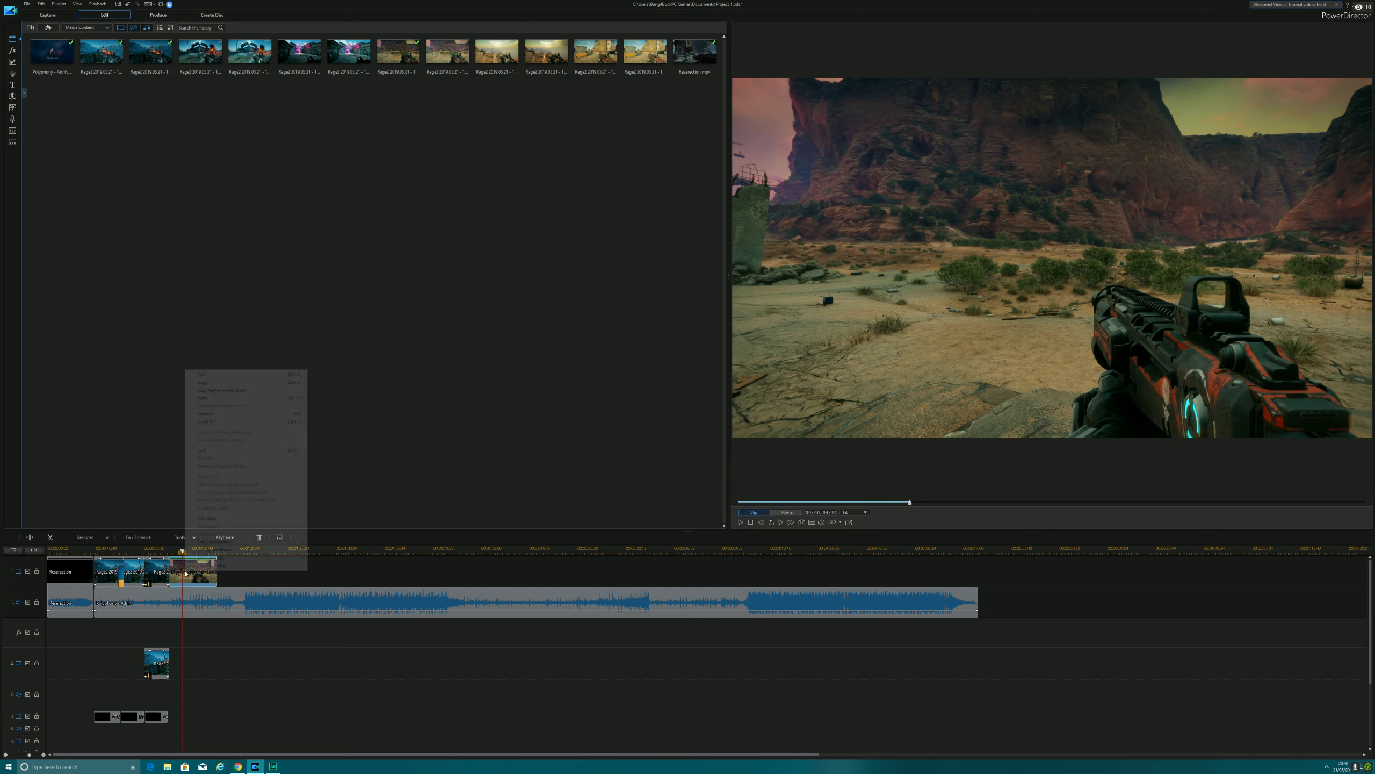
pyautogui.click(215, 452)
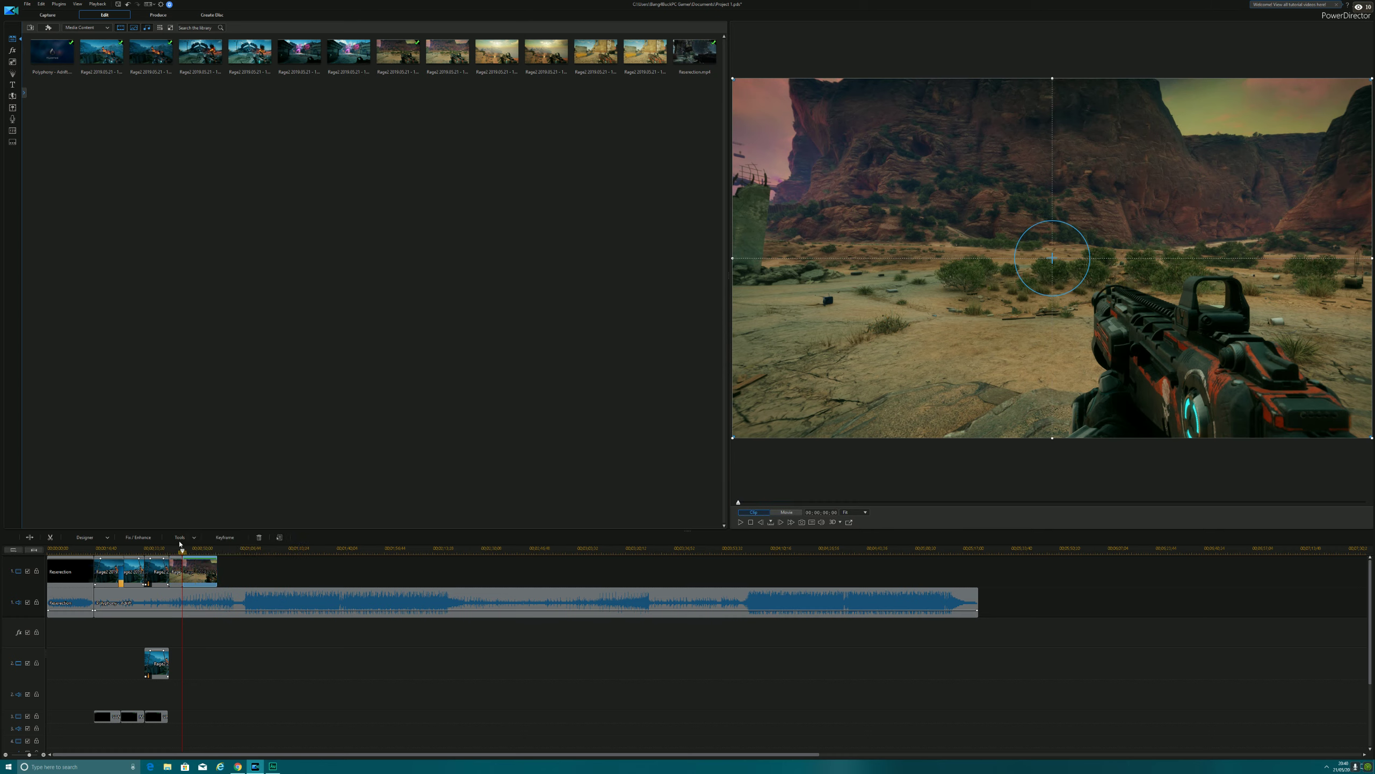
pyautogui.rightClick(178, 576)
pyautogui.moveTo(217, 420)
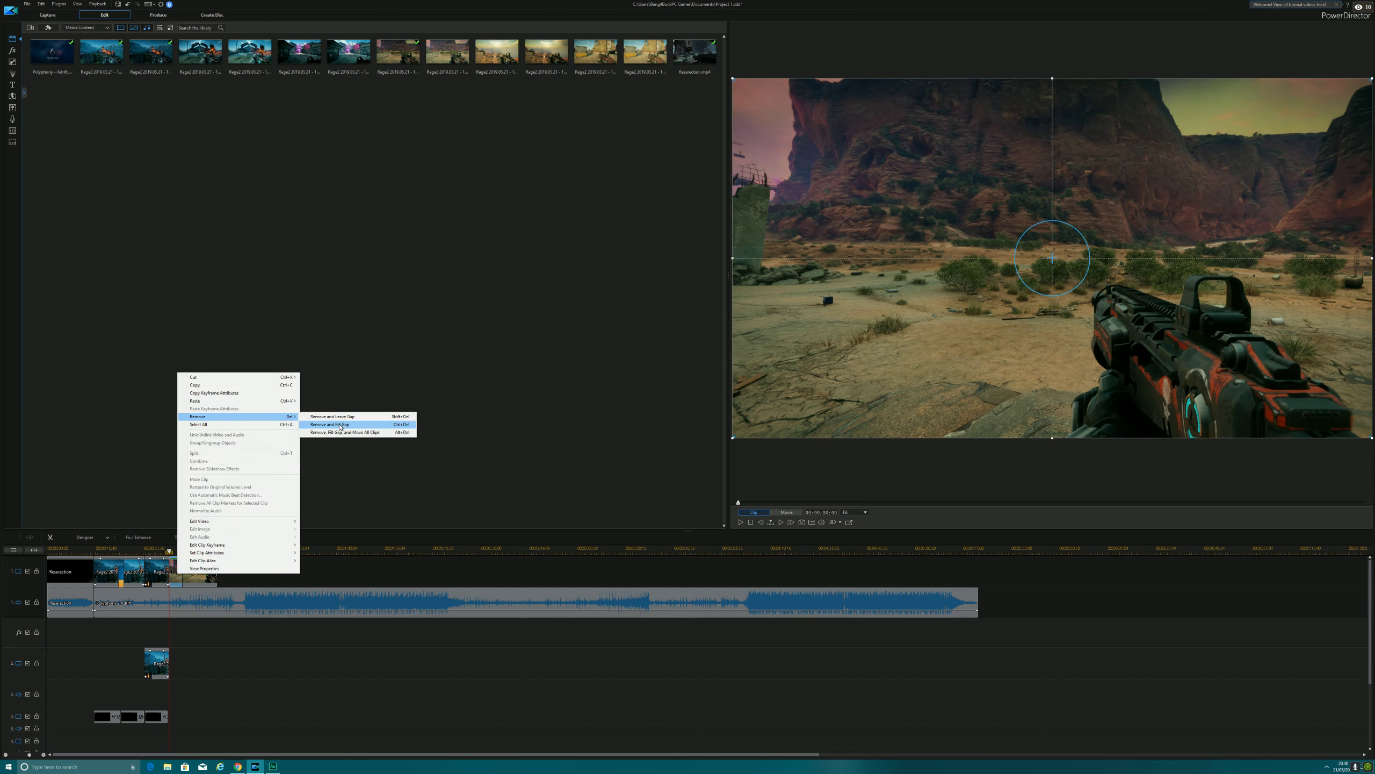
pyautogui.click(347, 426)
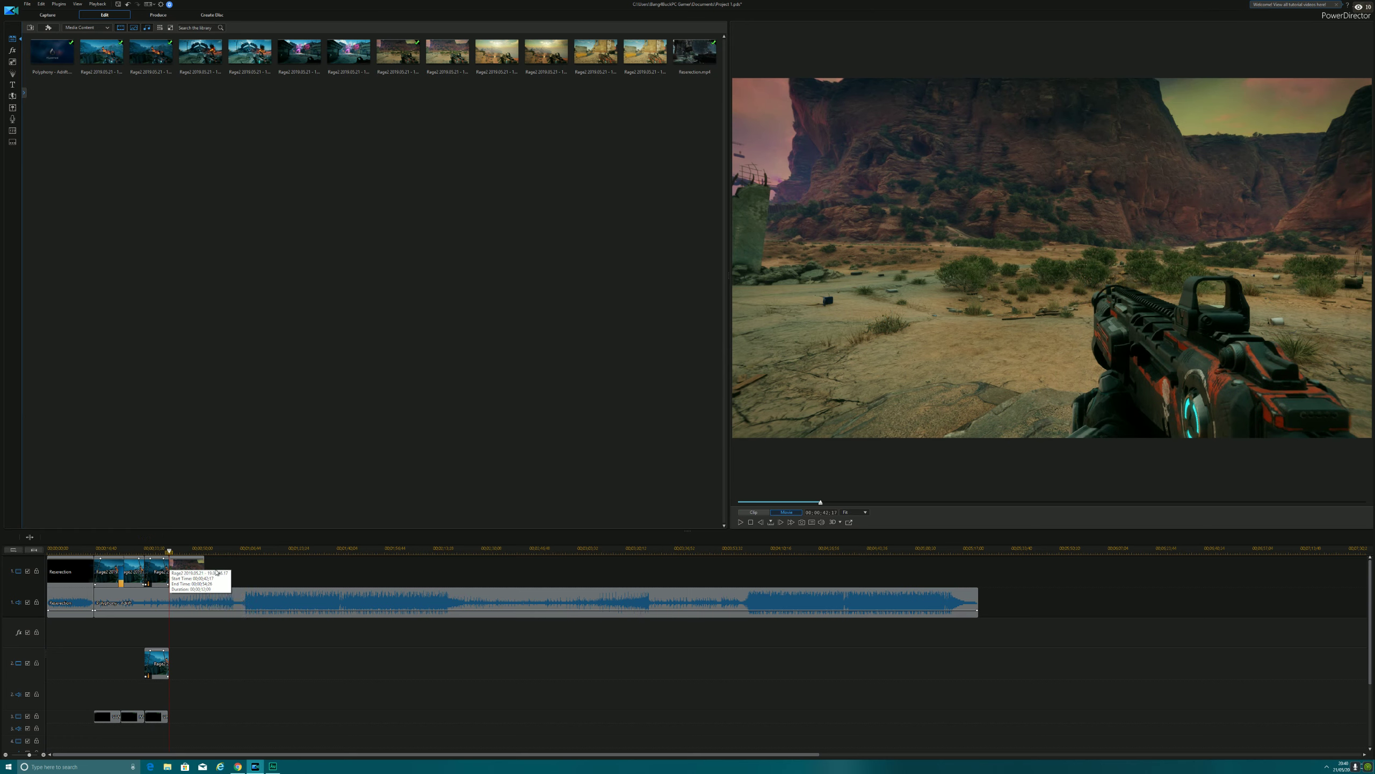
# Play the trimmed canyon clip, pause near its end, and add a timeline marker there with a scene-change note.
pyautogui.click(741, 522)
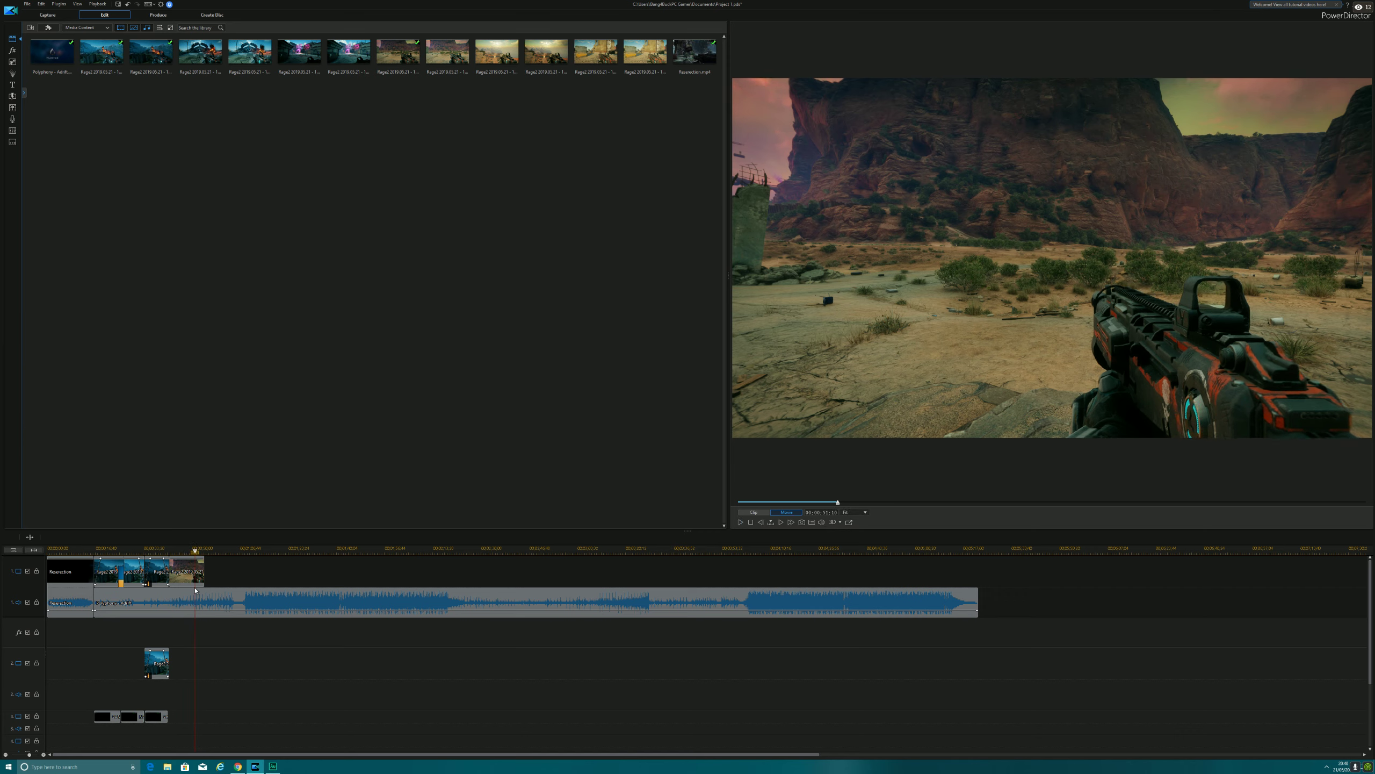
pyautogui.rightClick(196, 551)
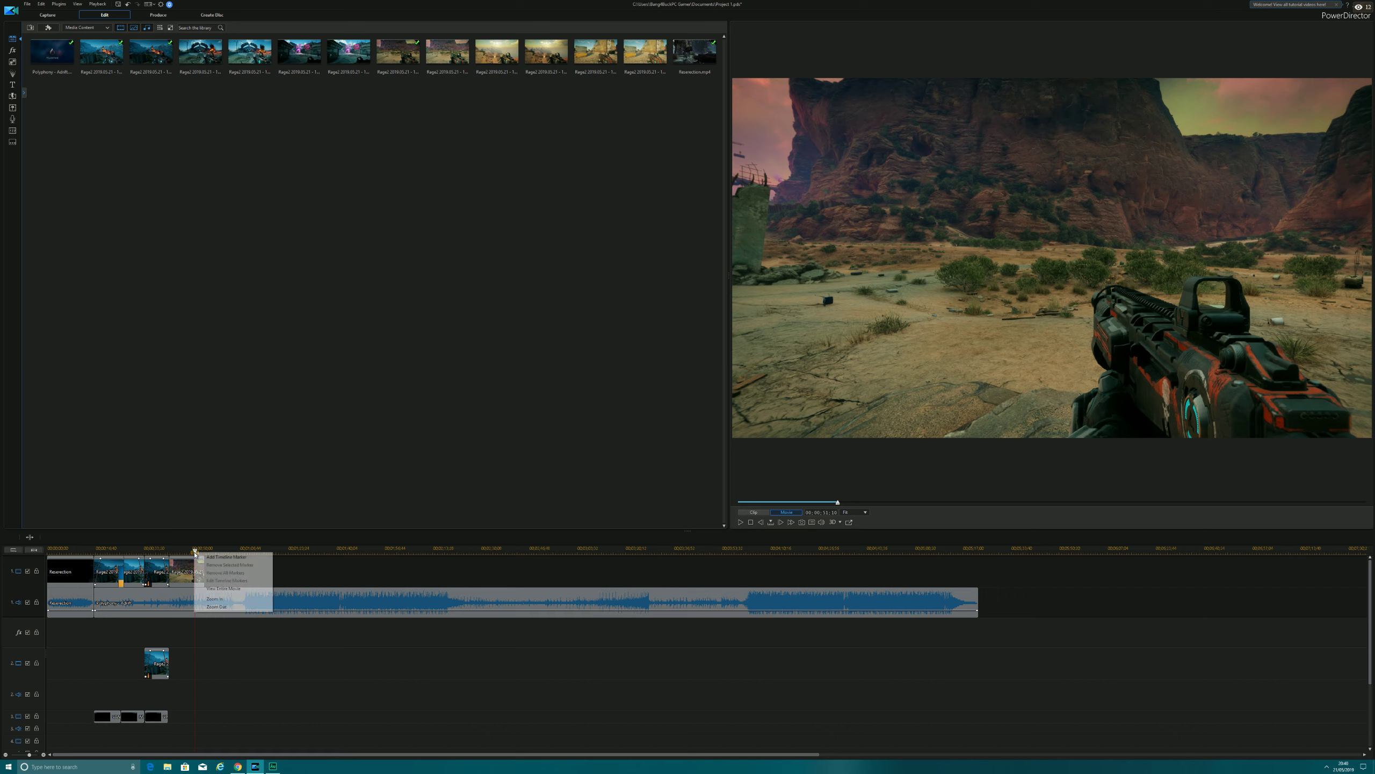
pyautogui.click(231, 558)
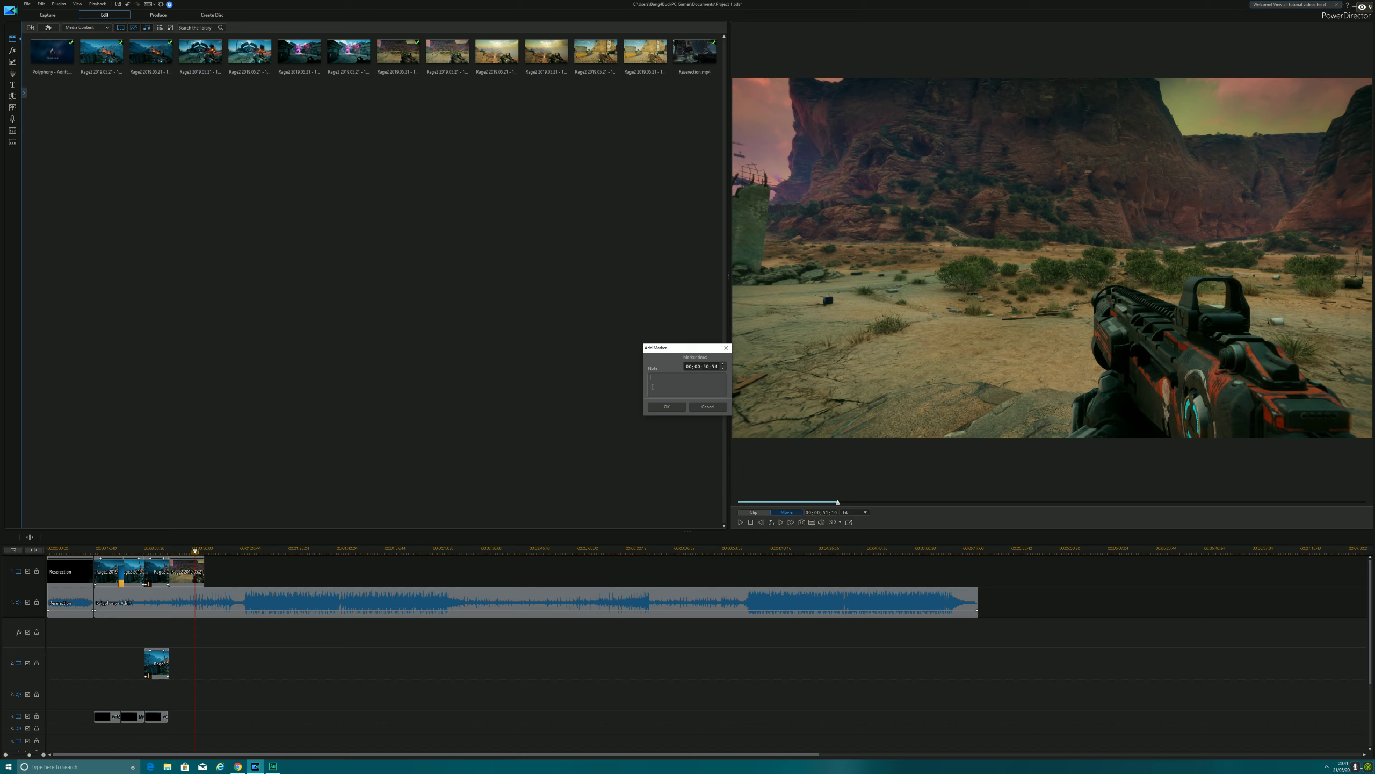
pyautogui.write('ge scene')
pyautogui.click(667, 406)
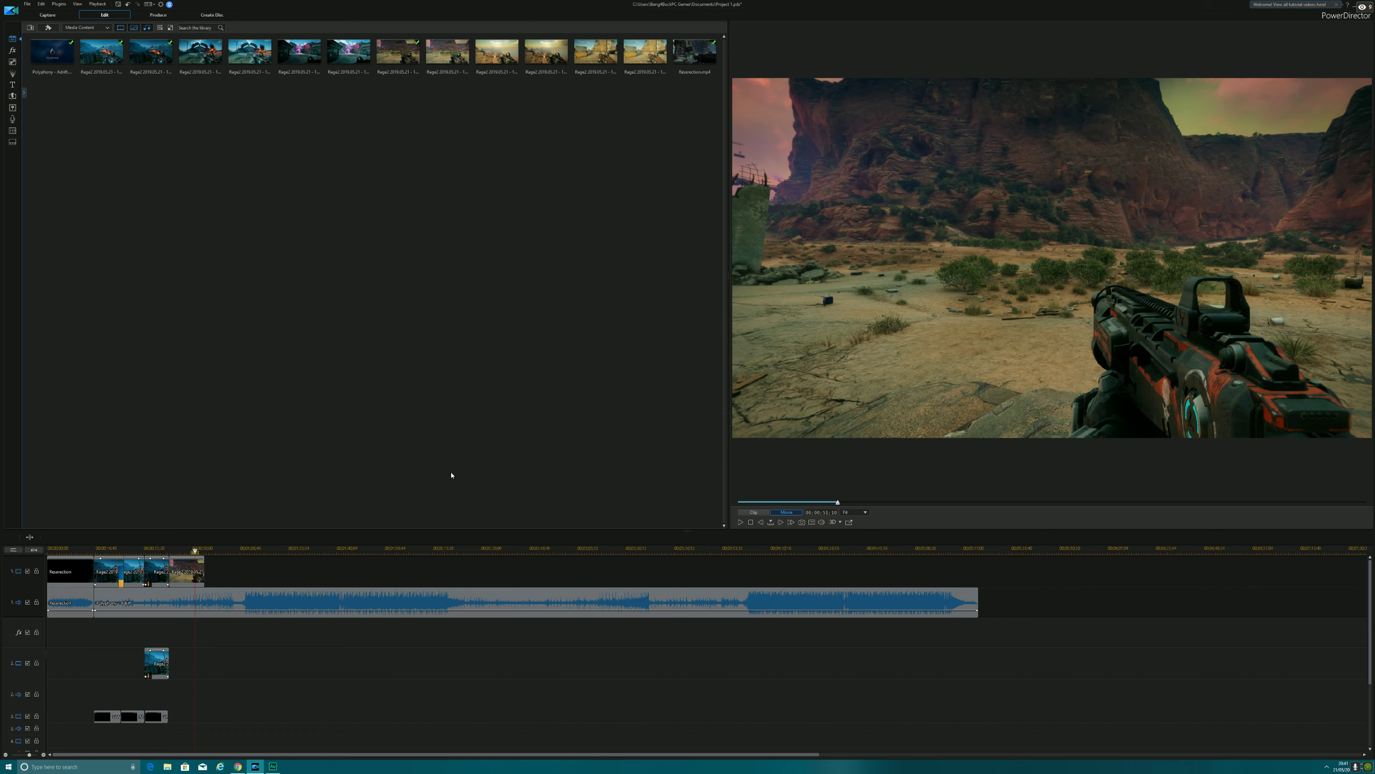
# Split the first canyon clip just after the timeline marker and remove its trailing portion.
pyautogui.rightClick(197, 574)
pyautogui.click(232, 575)
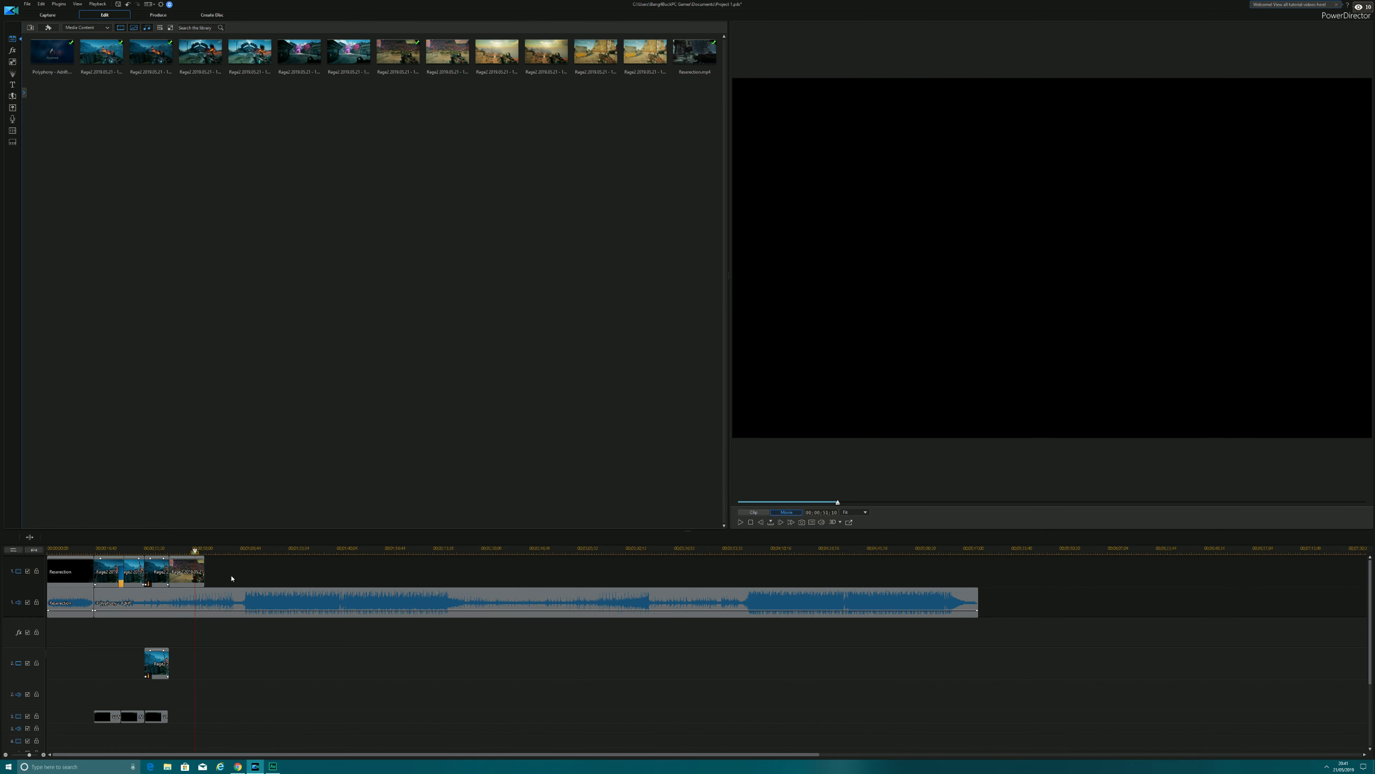
pyautogui.click(199, 550)
pyautogui.moveTo(199, 550); pyautogui.dragTo(199, 551)
pyautogui.rightClick(199, 572)
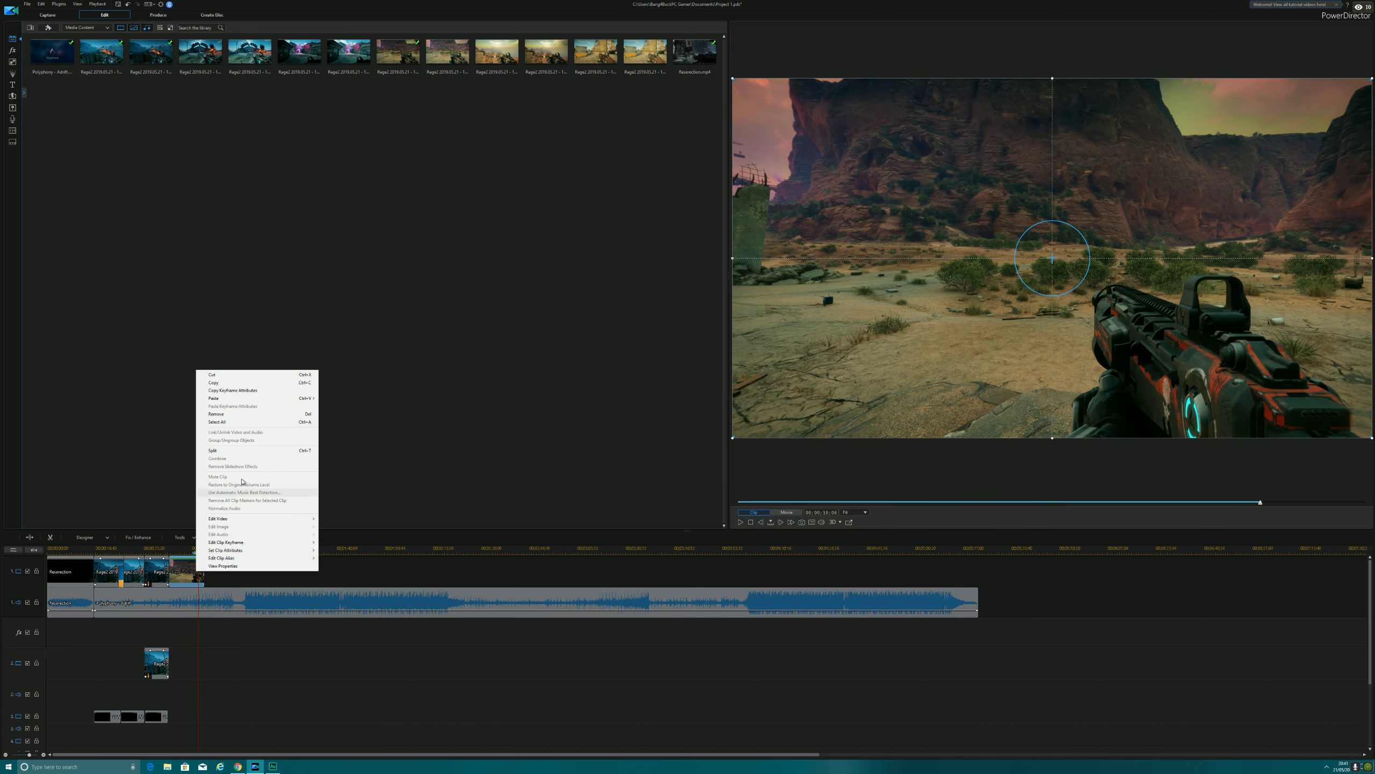
pyautogui.click(227, 451)
pyautogui.rightClick(203, 576)
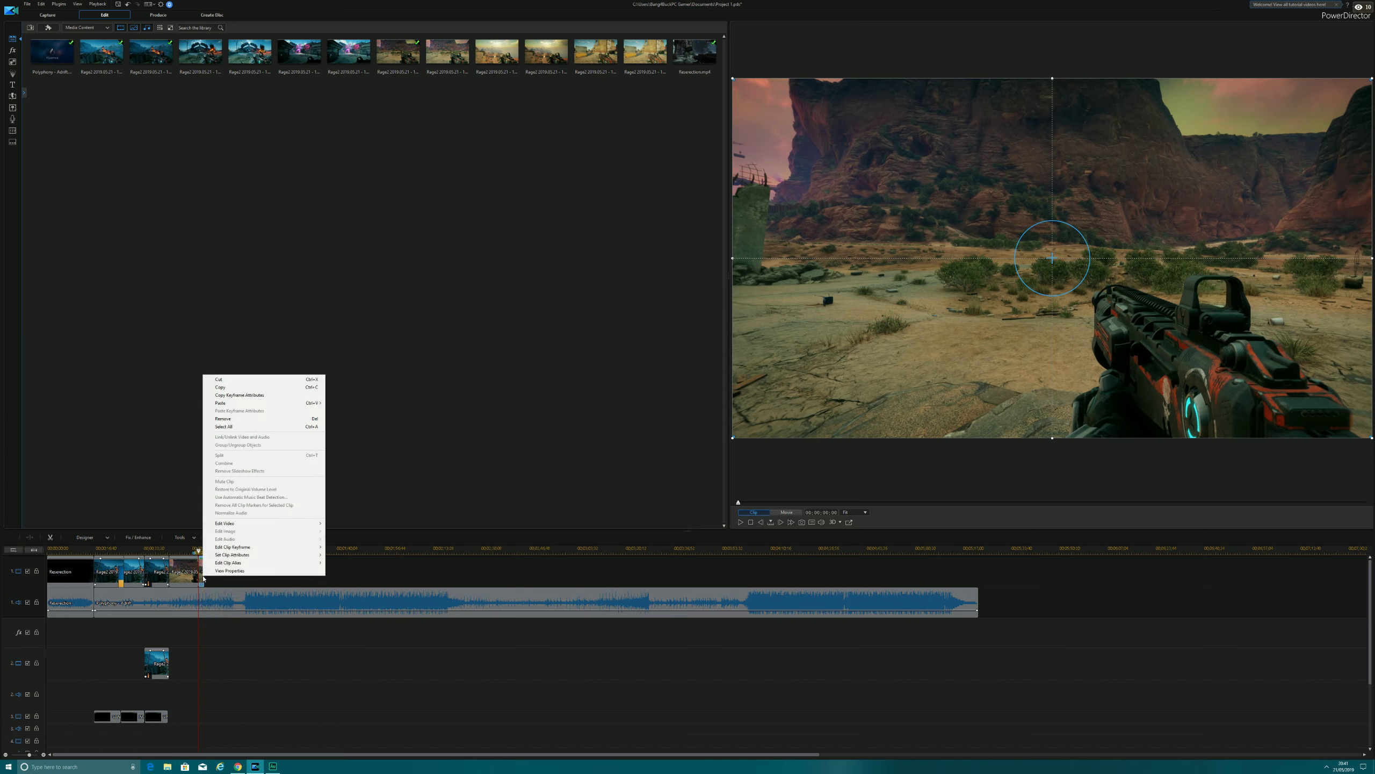
pyautogui.click(239, 421)
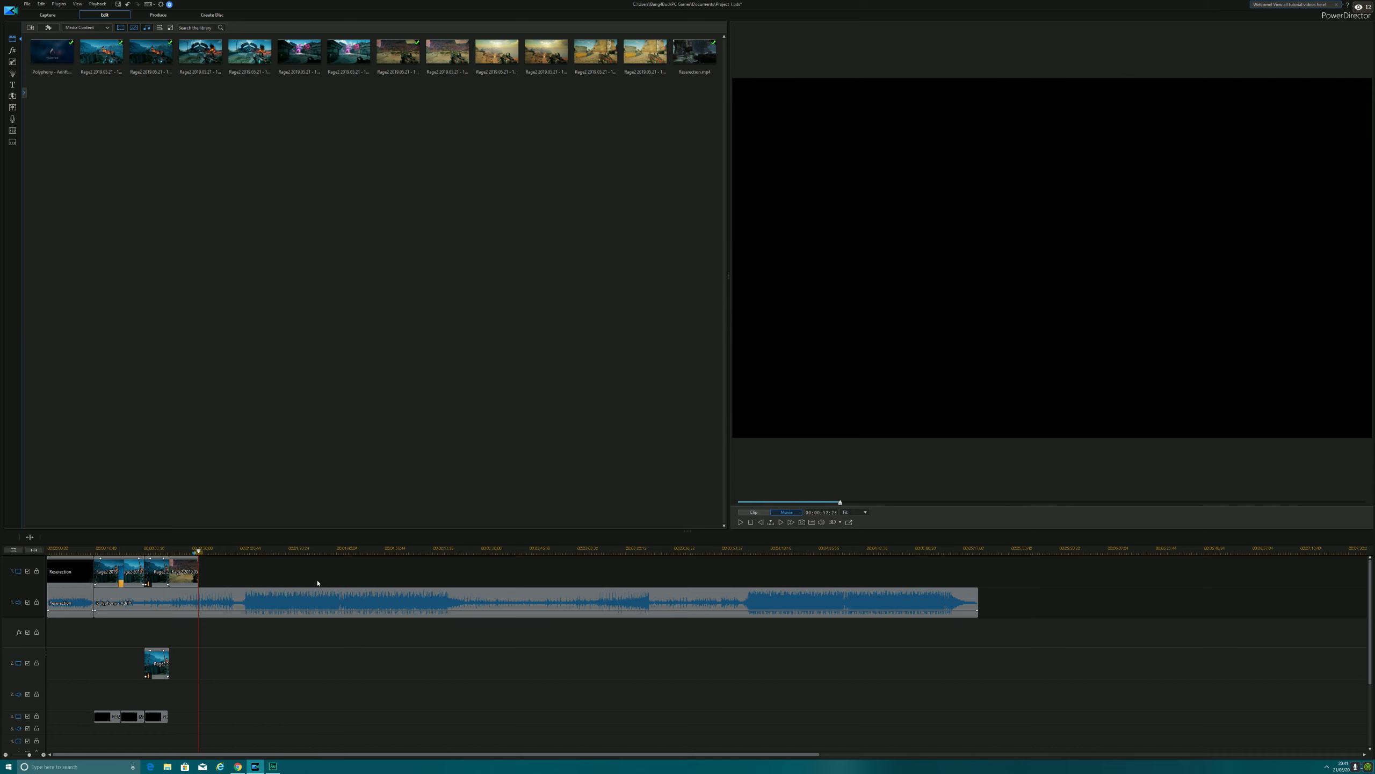
# Place the second canyon clip on an empty stretch of the second video track, then unlink and remove its audio.
pyautogui.moveTo(437, 55); pyautogui.dragTo(478, 689)
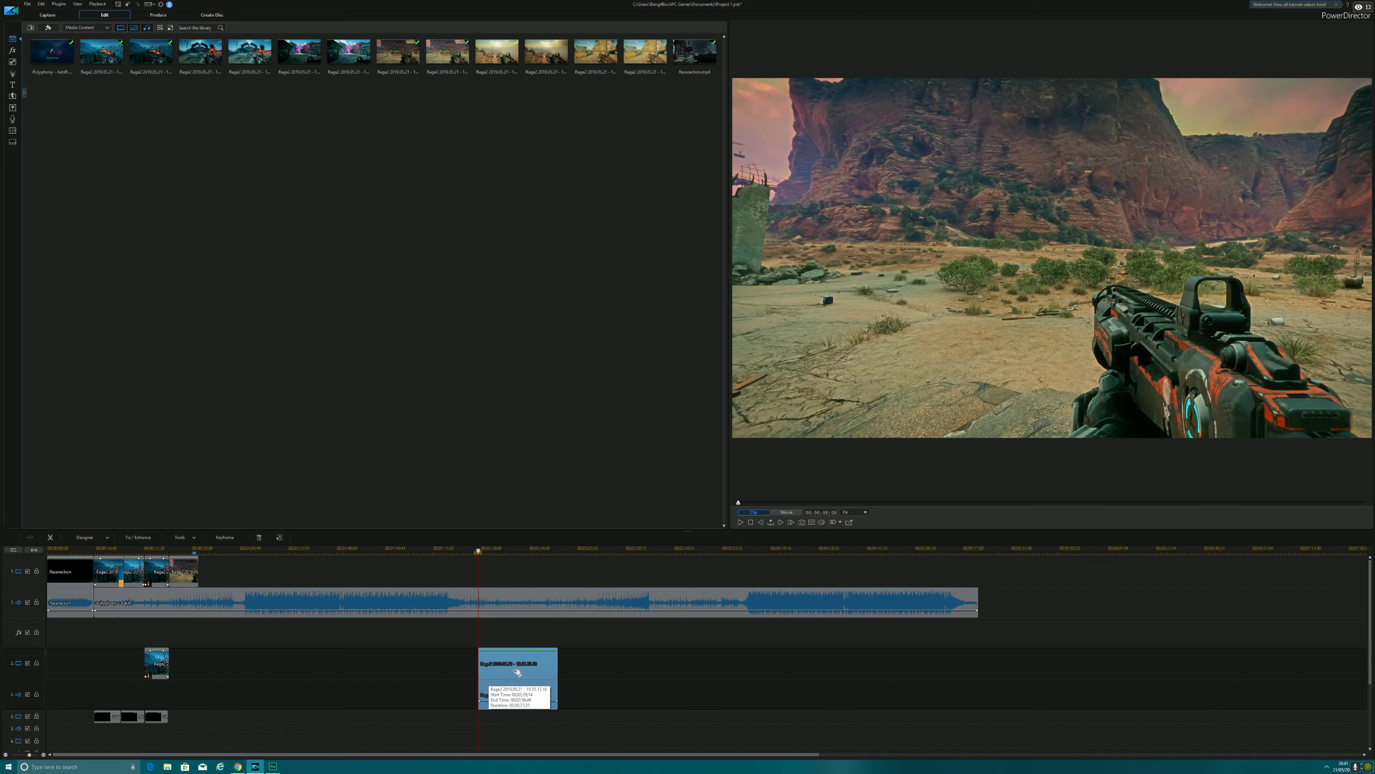
pyautogui.rightClick(514, 670)
pyautogui.click(566, 532)
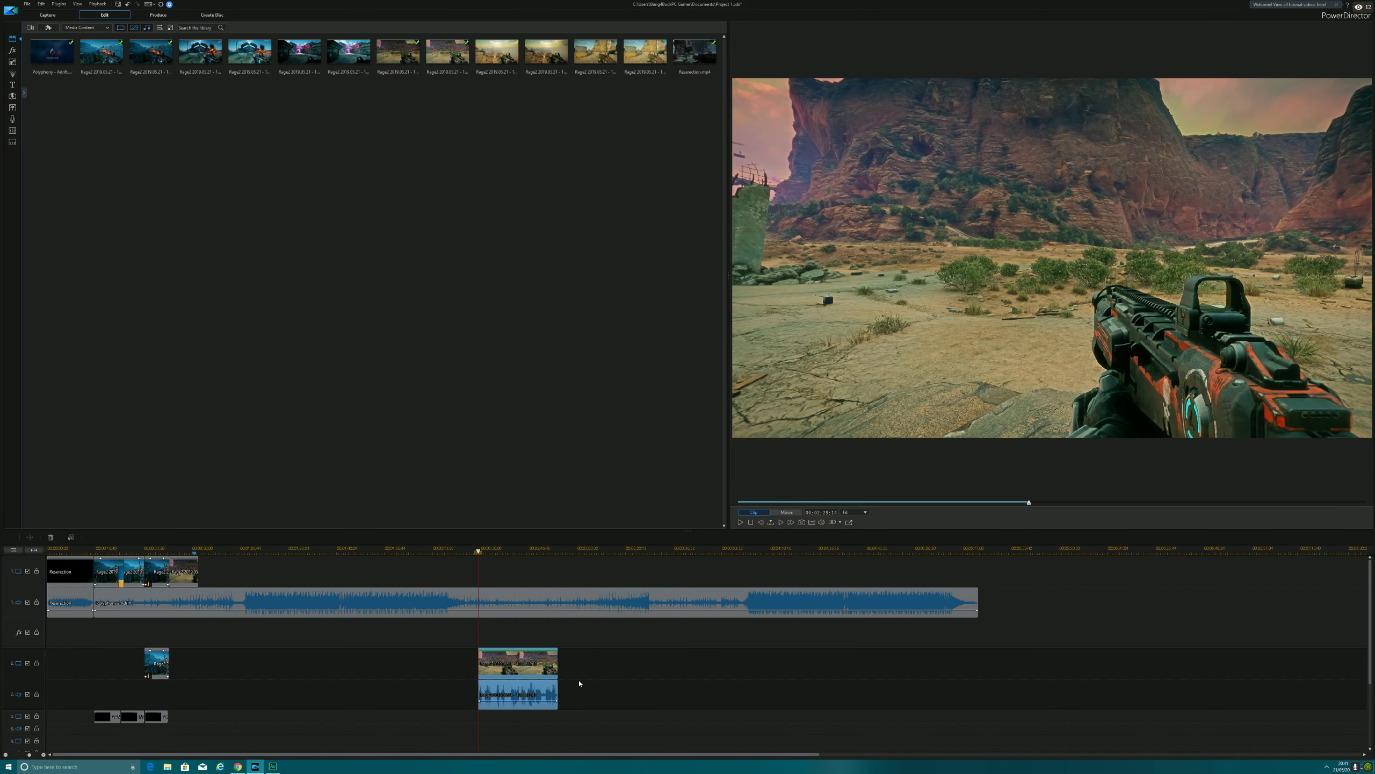
pyautogui.rightClick(529, 689)
pyautogui.click(548, 532)
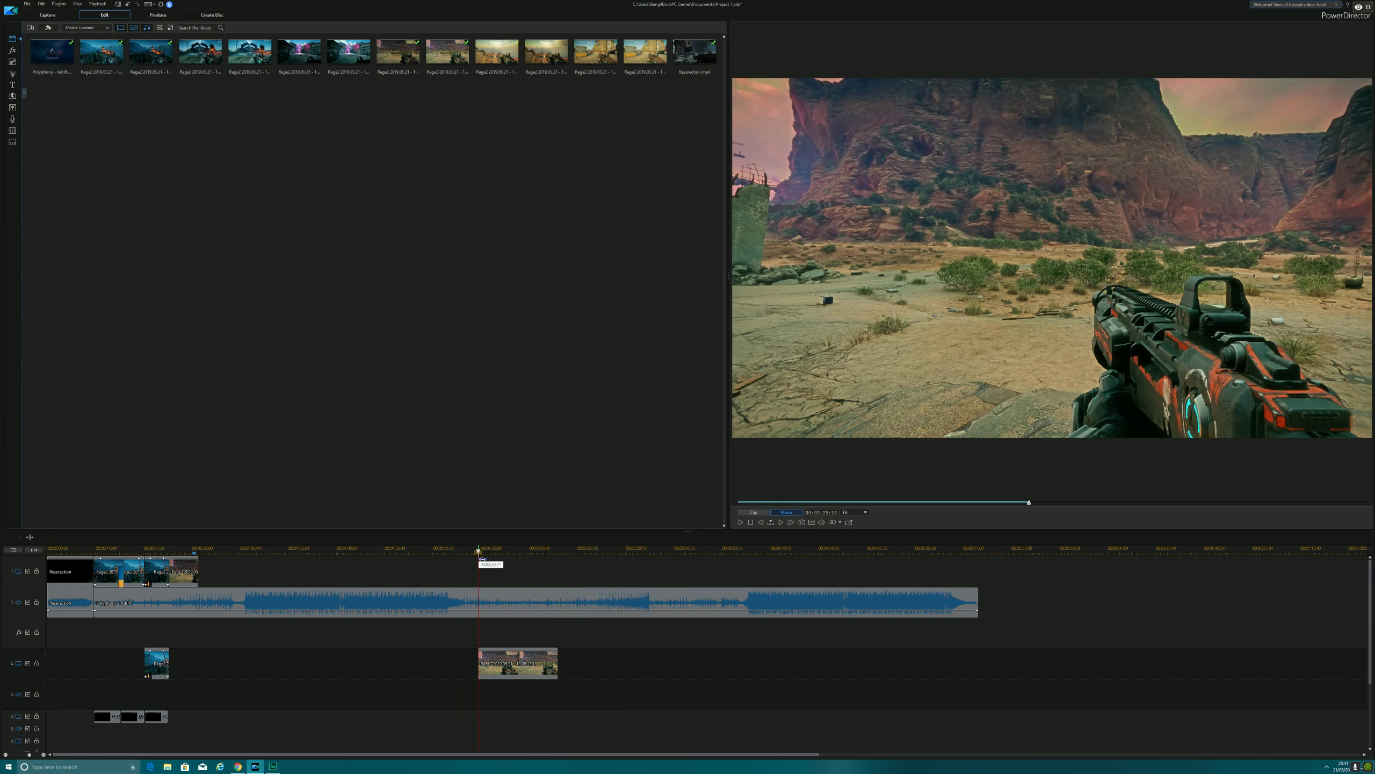
# Trim a short opening portion off the second canyon clip and move it to the first video track, directly after the first canyon clip.
pyautogui.moveTo(481, 558); pyautogui.dragTo(486, 557)
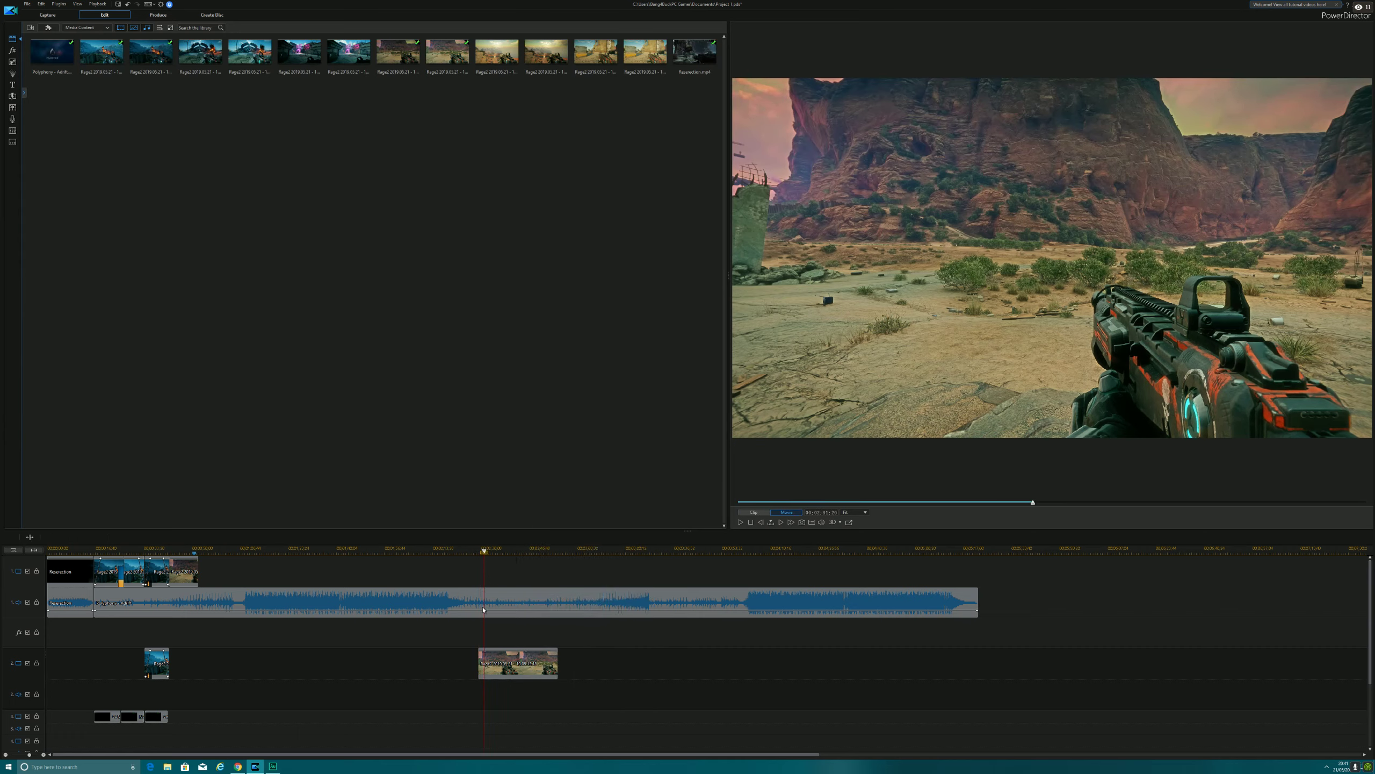
pyautogui.rightClick(483, 675)
pyautogui.click(509, 552)
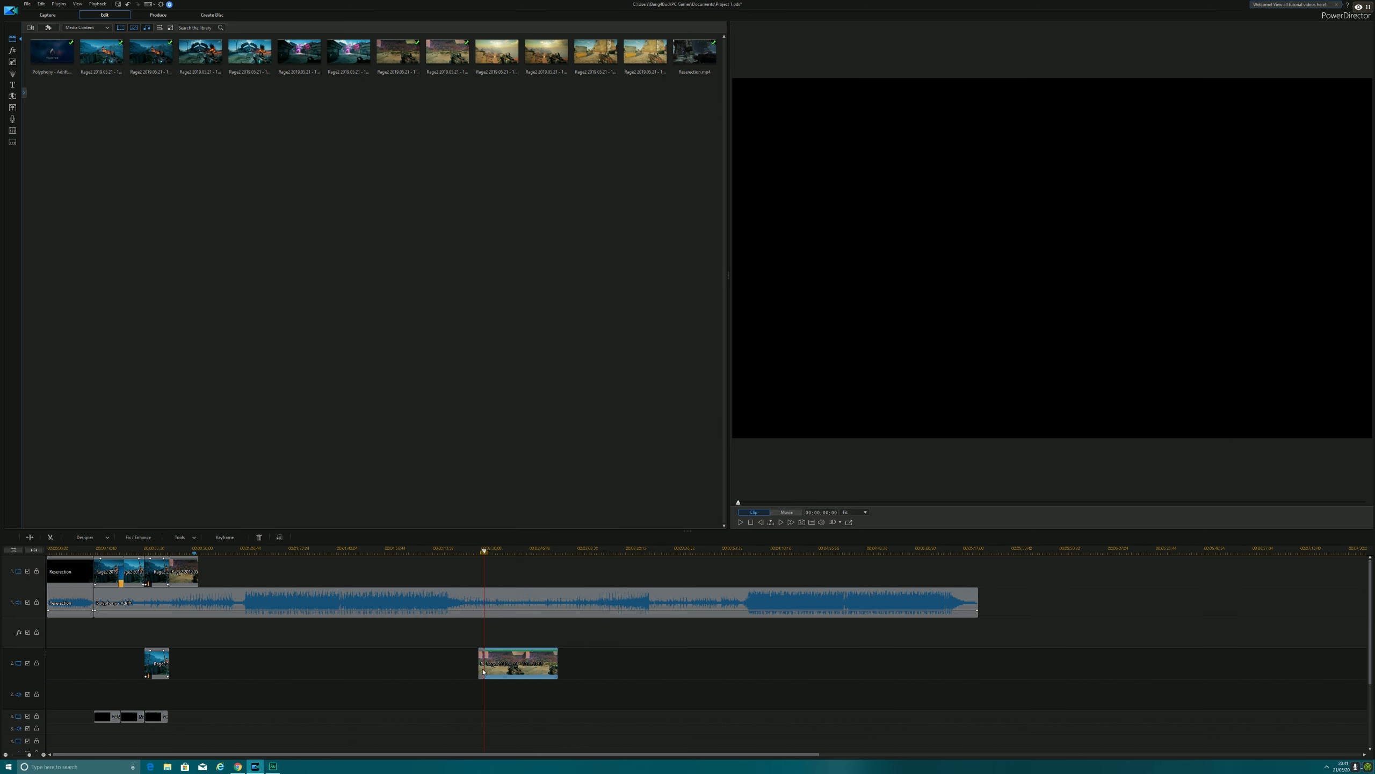
pyautogui.rightClick(483, 666)
pyautogui.moveTo(532, 510)
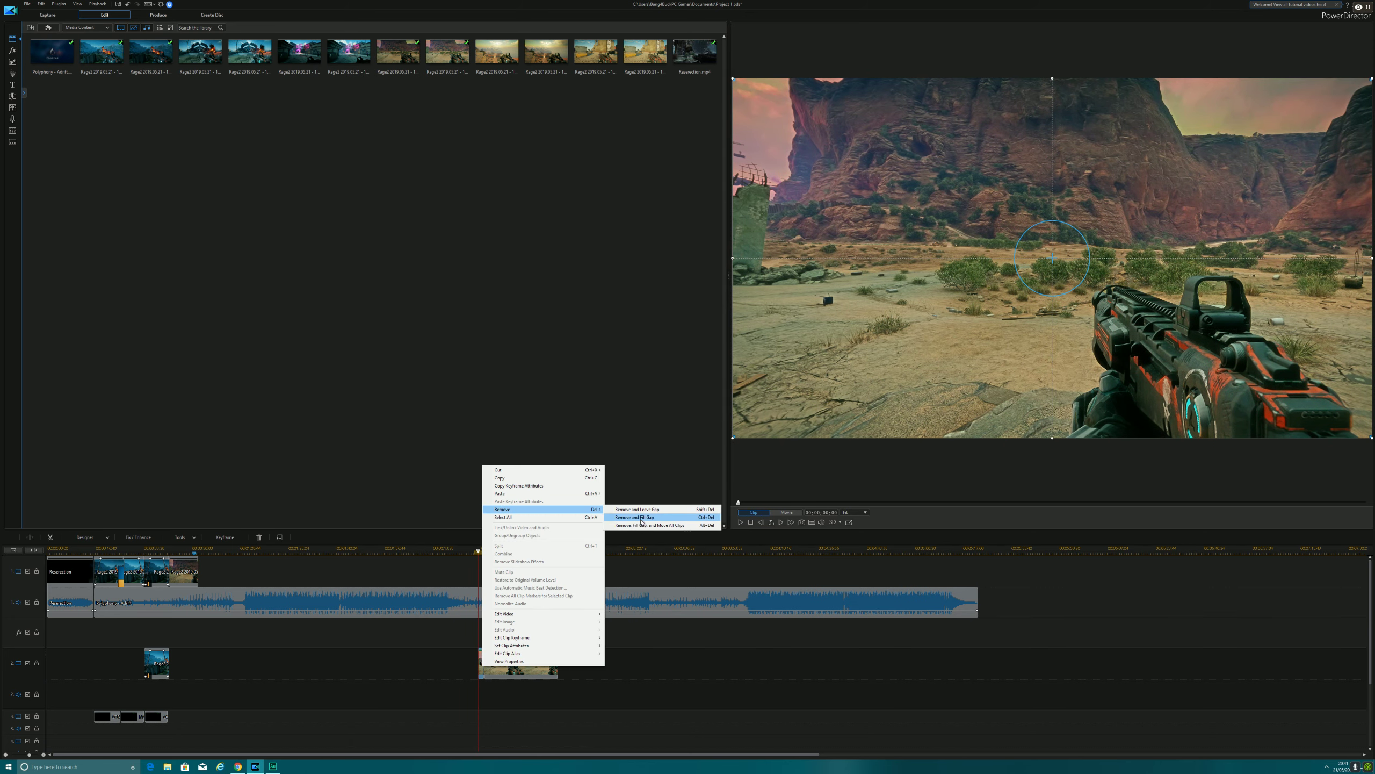
pyautogui.click(638, 517)
pyautogui.moveTo(500, 664); pyautogui.dragTo(187, 569)
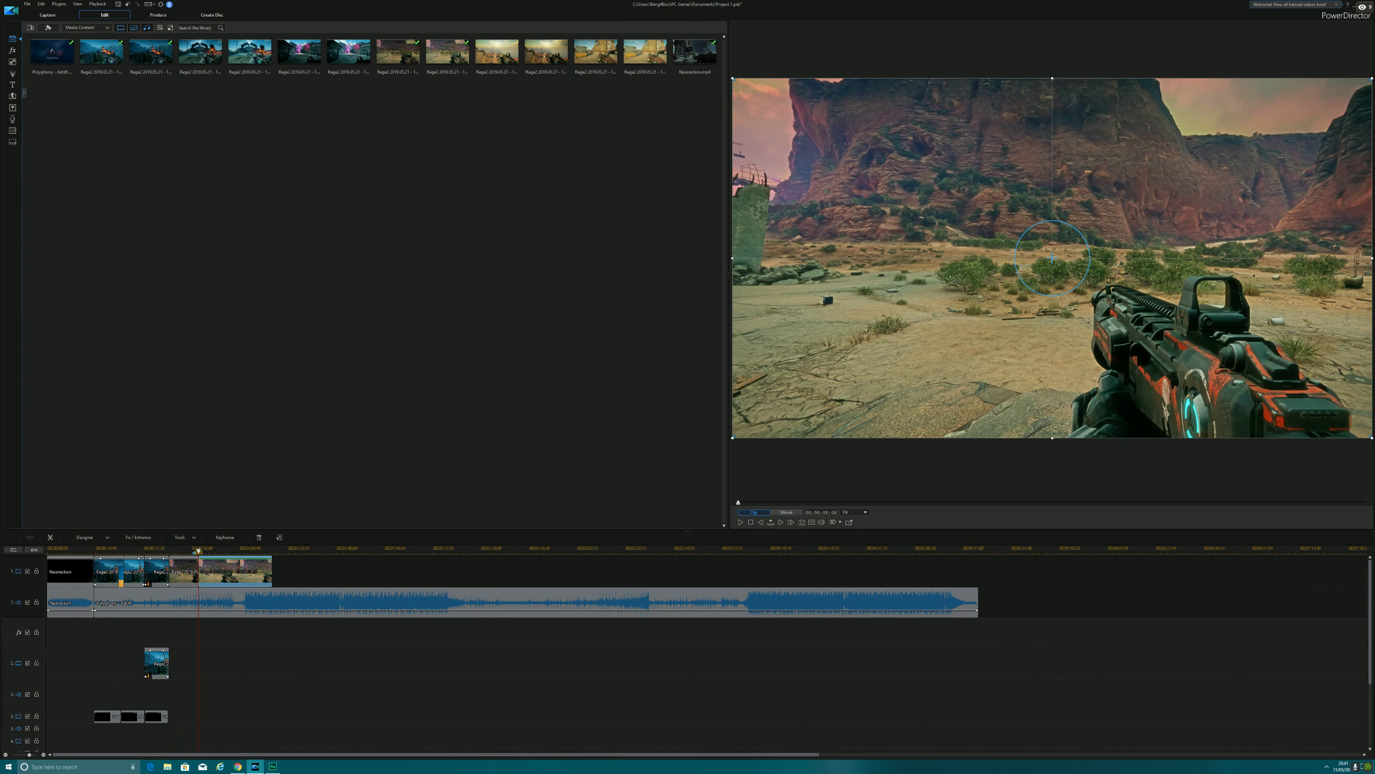
# Add a Wipe transition between the two canyon clips on the first video track.
pyautogui.click(15, 98)
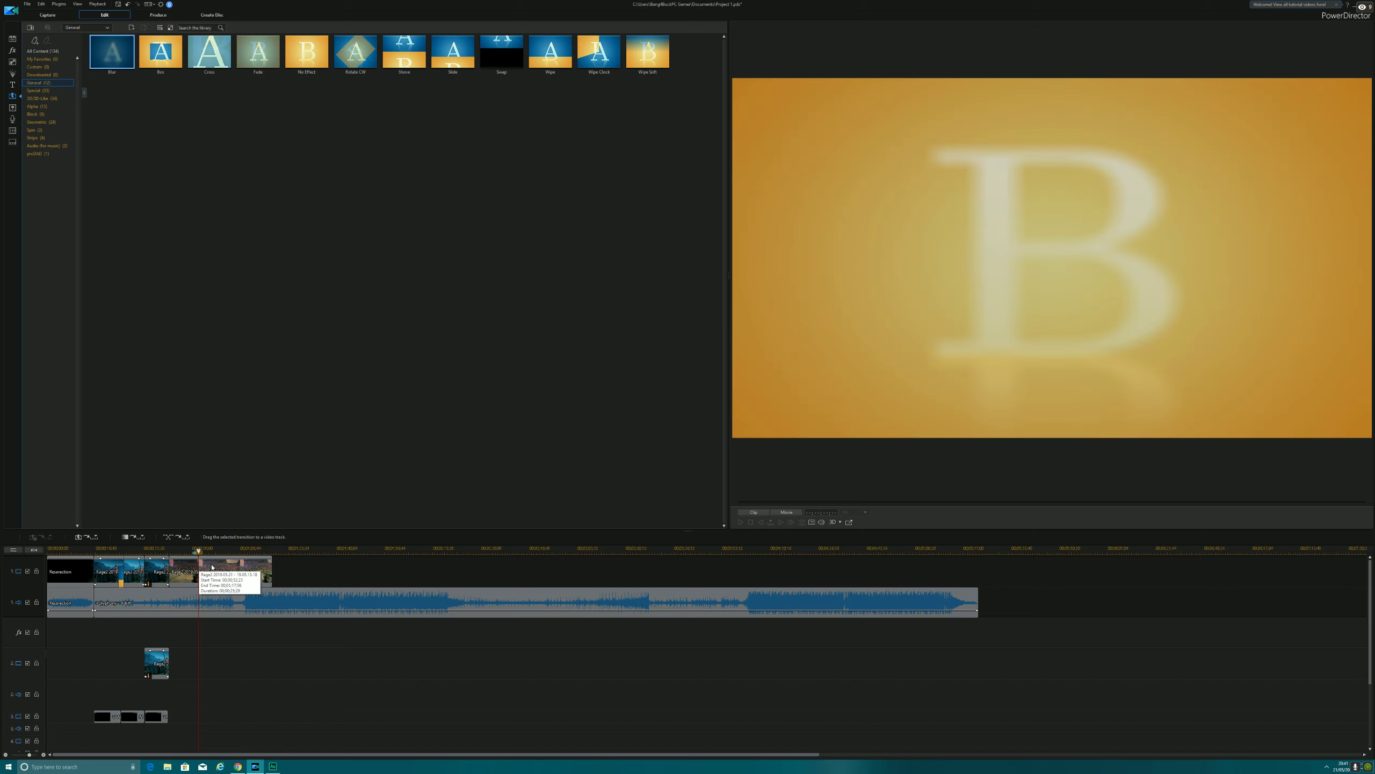
pyautogui.click(555, 54)
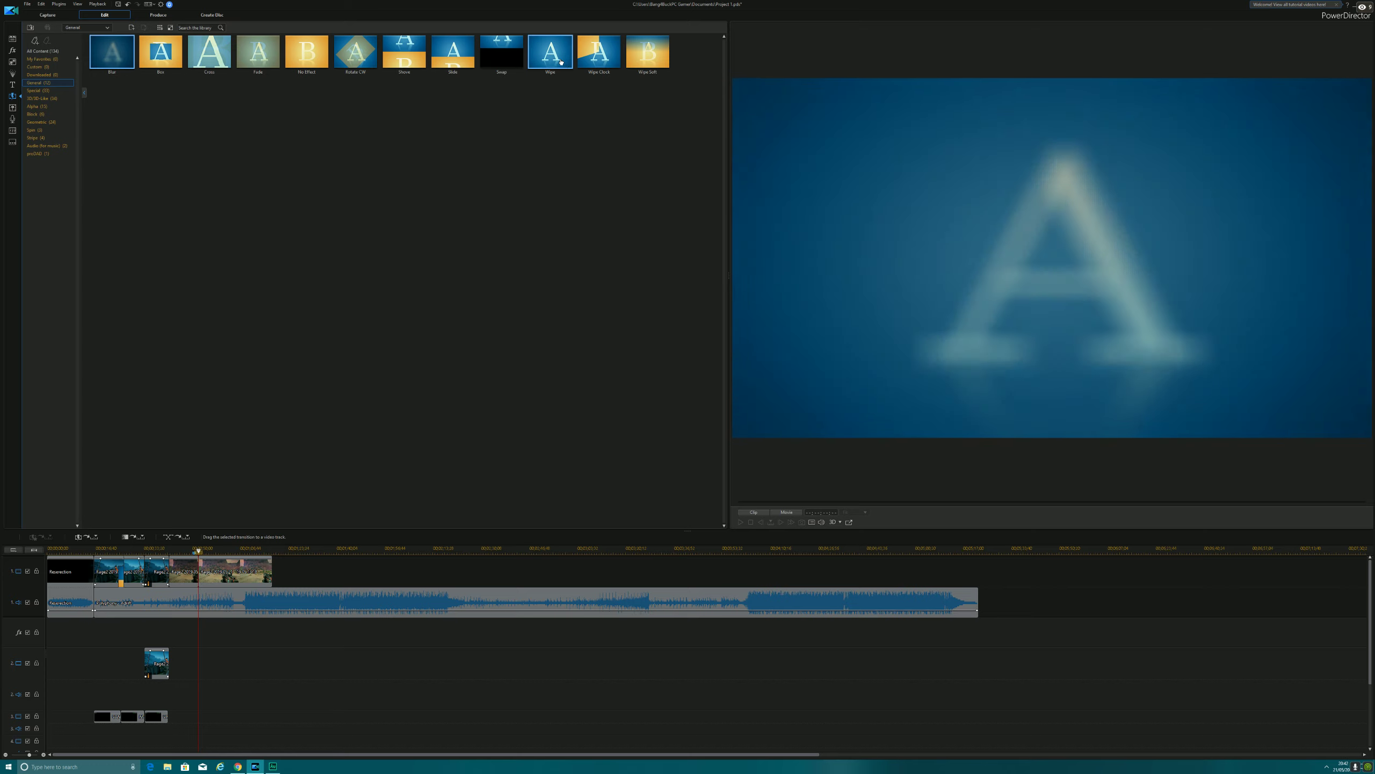
pyautogui.moveTo(558, 57); pyautogui.dragTo(197, 574)
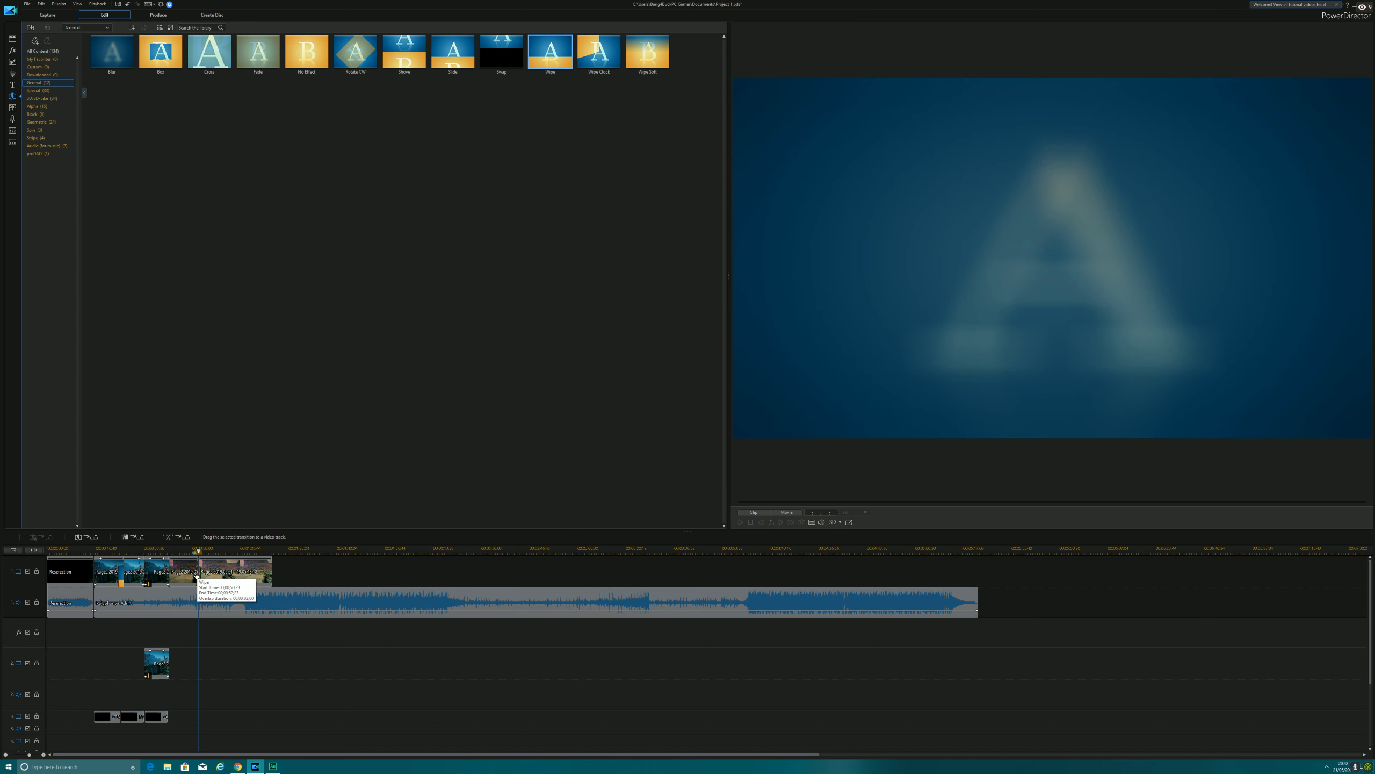
pyautogui.click(196, 576)
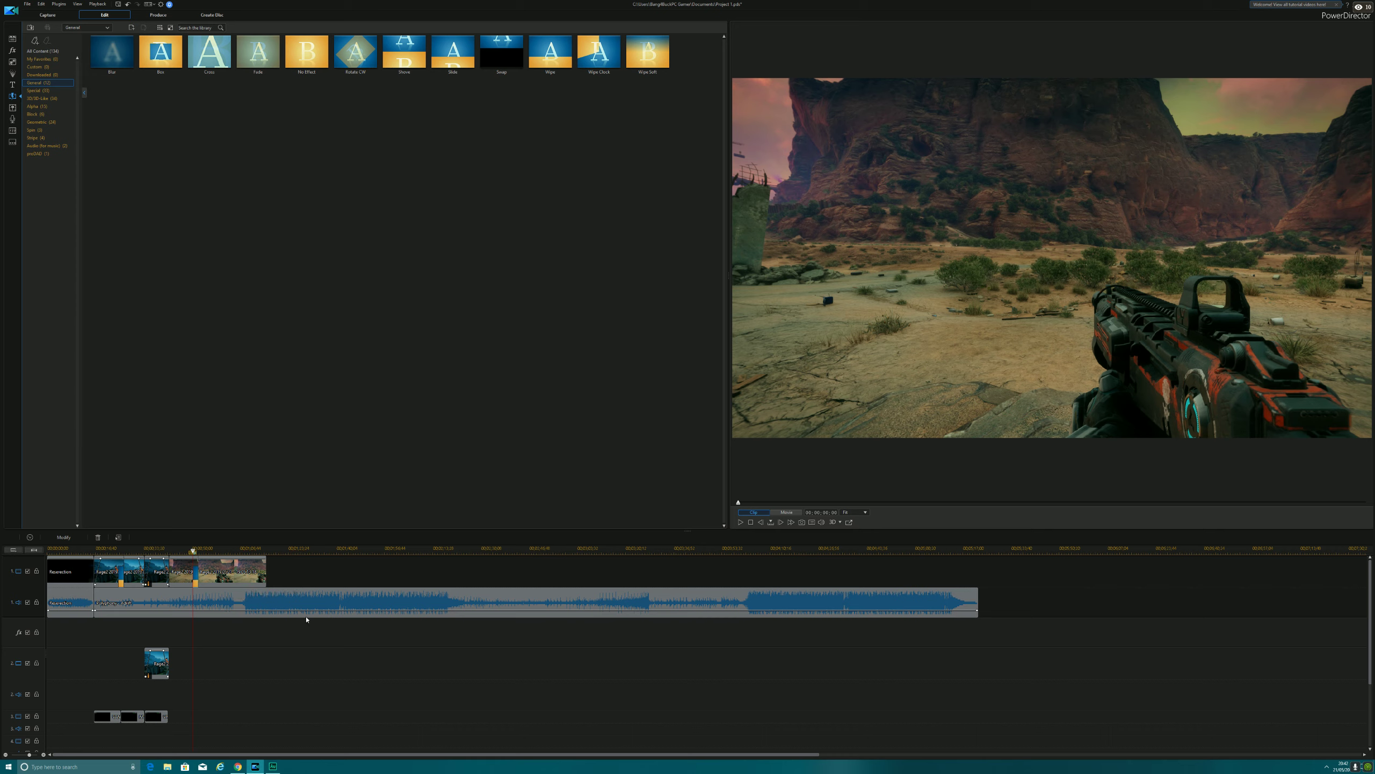
# Play the movie from the end of the split-screen section and pause it partway through the second canyon clip.
pyautogui.click(162, 570)
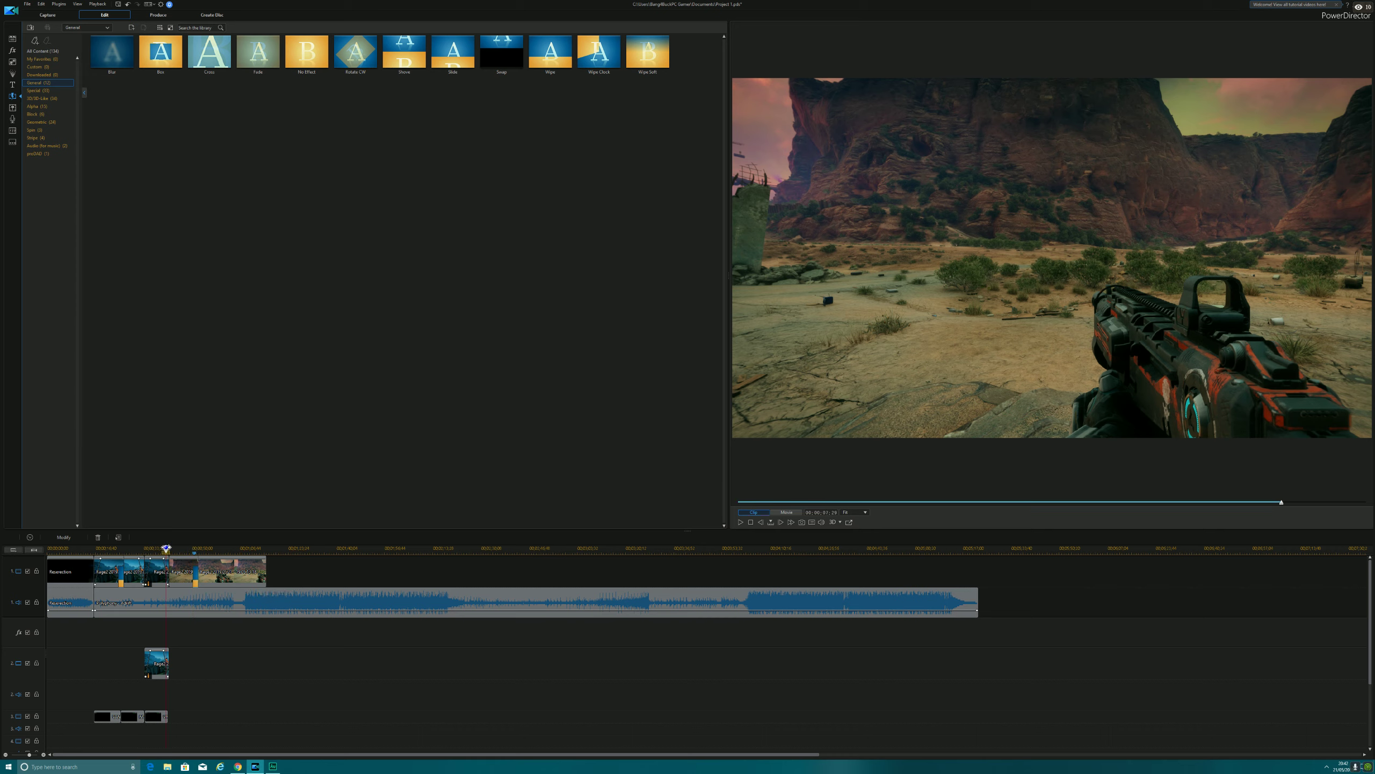
pyautogui.click(789, 512)
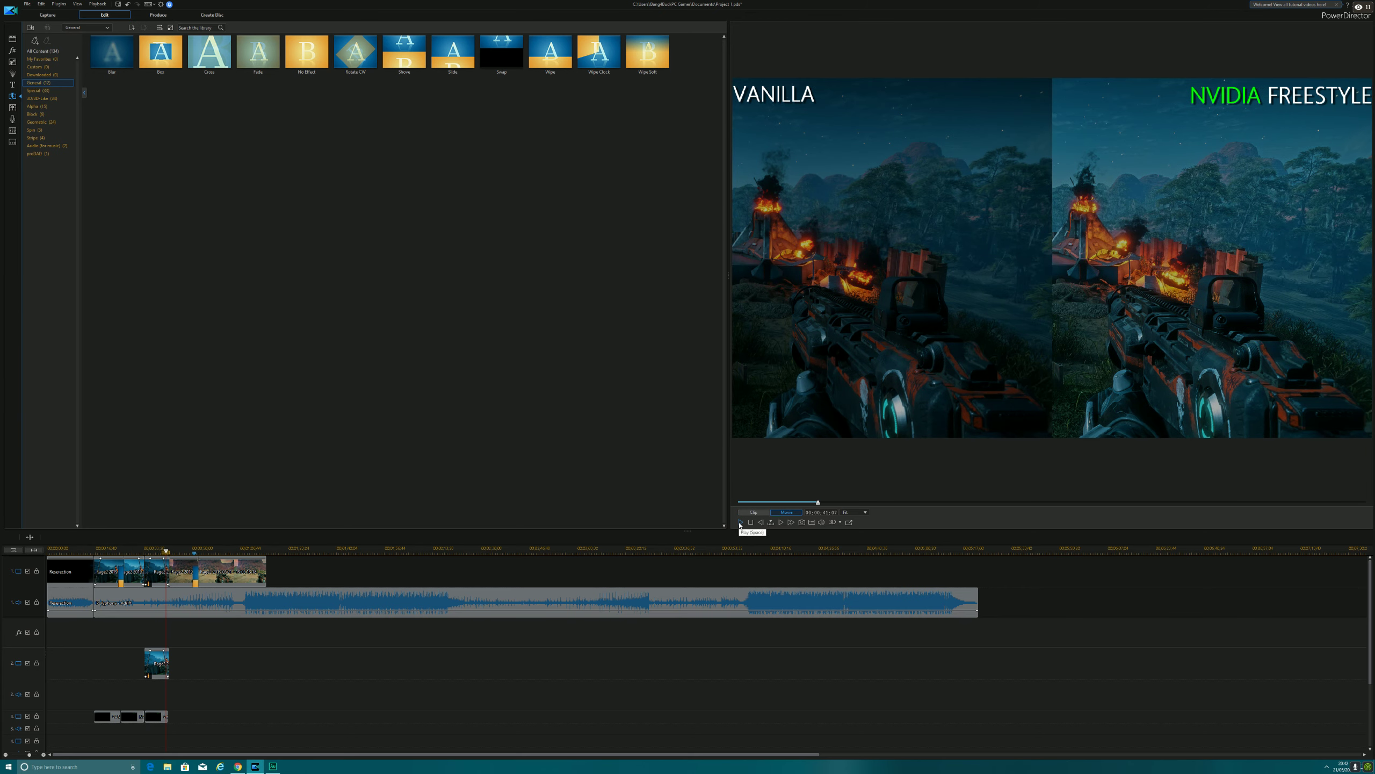
pyautogui.click(741, 523)
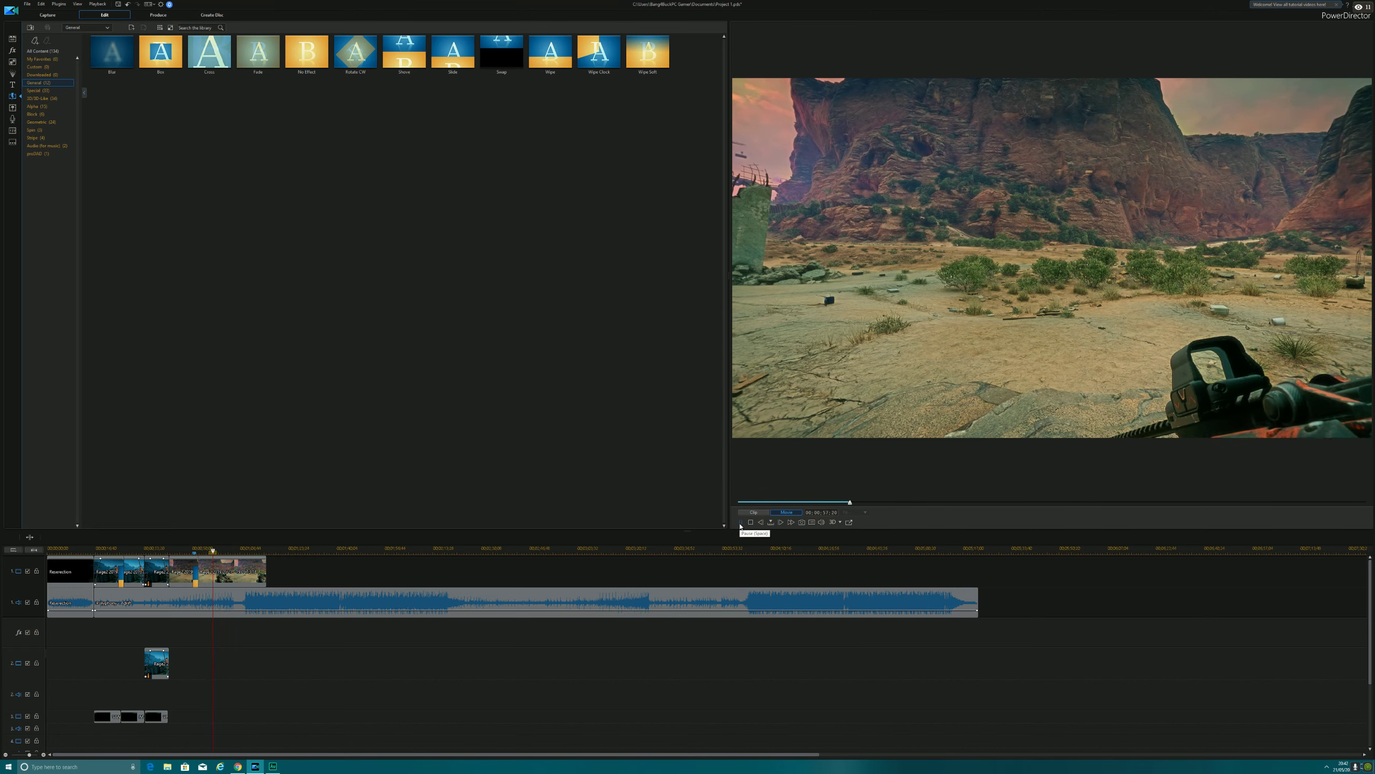
pyautogui.click(741, 523)
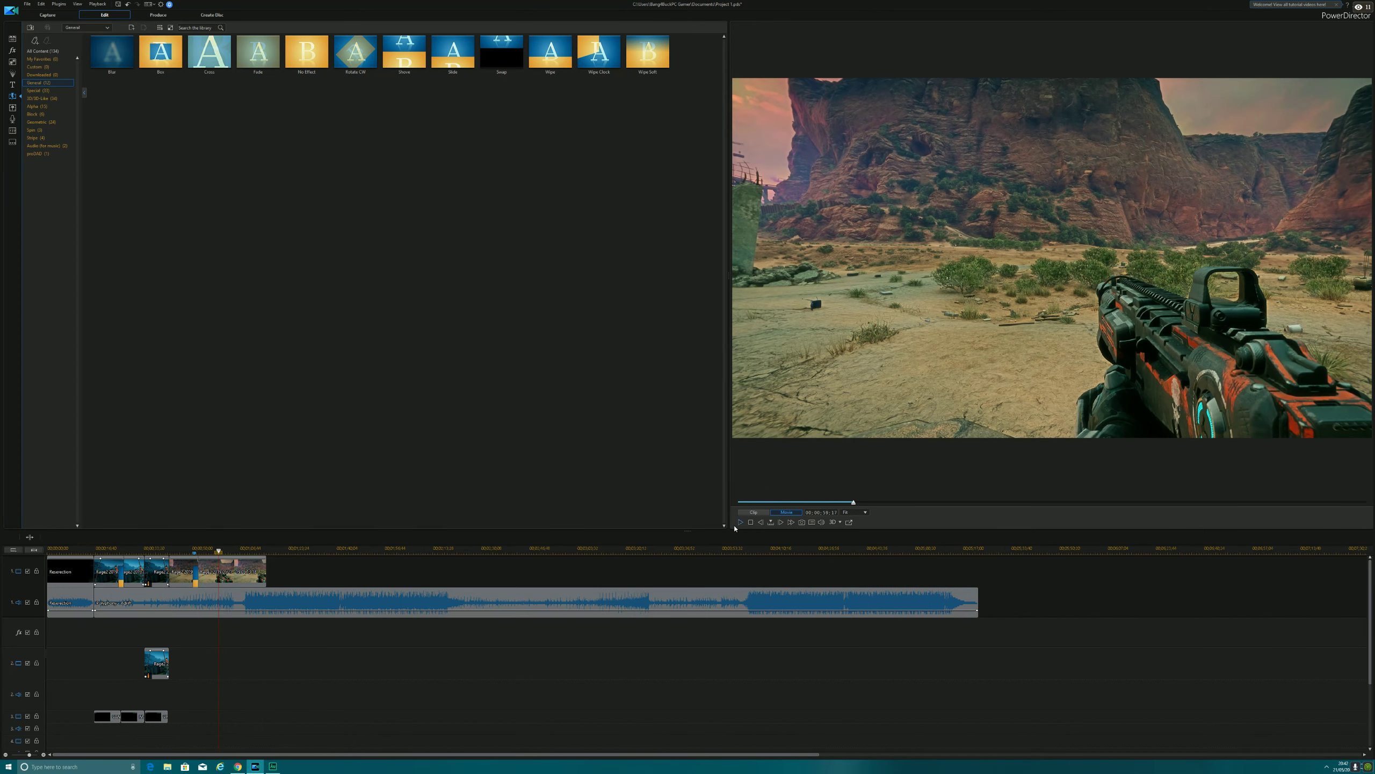
# Cut the portion before the playhead off the second canyon clip and move the remainder back against the first canyon clip.
pyautogui.rightClick(224, 578)
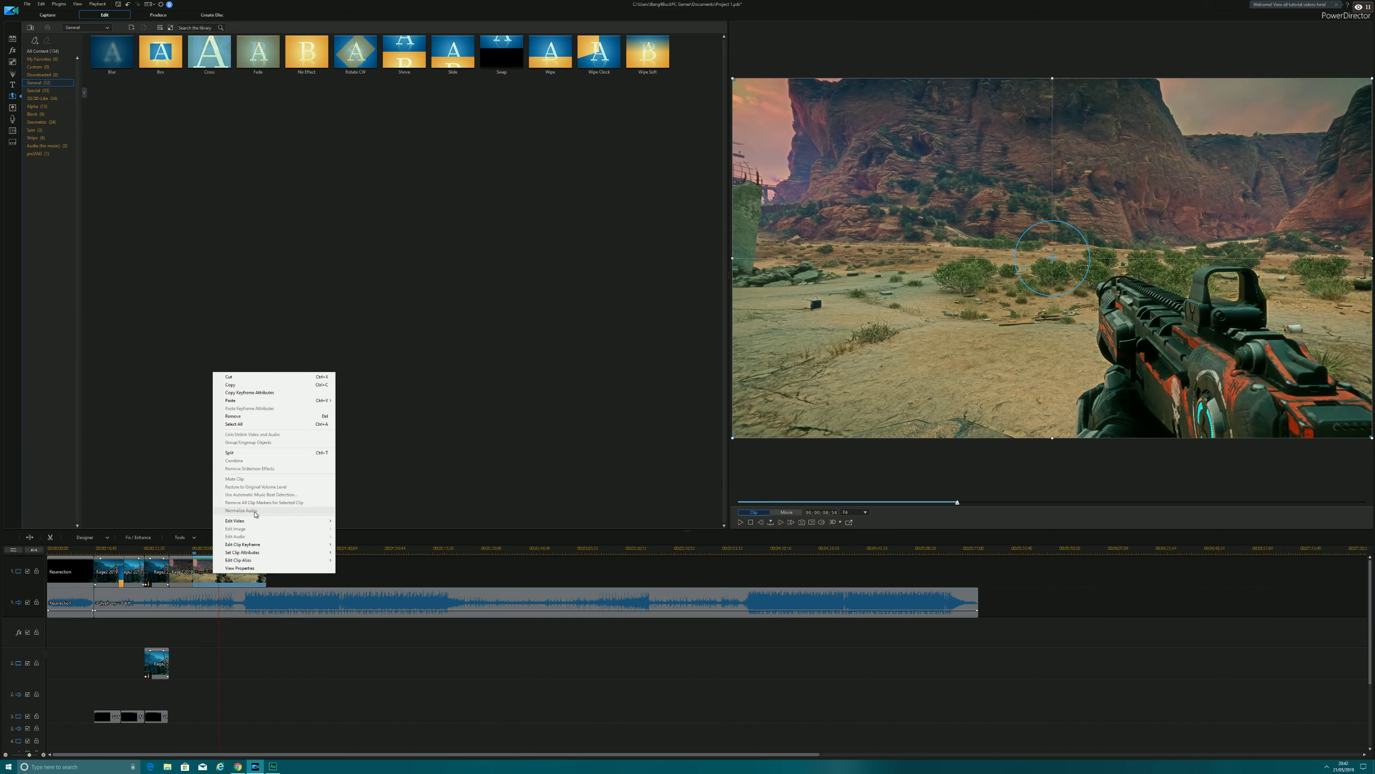
pyautogui.click(233, 453)
pyautogui.moveTo(235, 570)
pyautogui.mouseDown()
pyautogui.moveTo(275, 570)
pyautogui.moveTo(233, 569)
pyautogui.mouseUp()
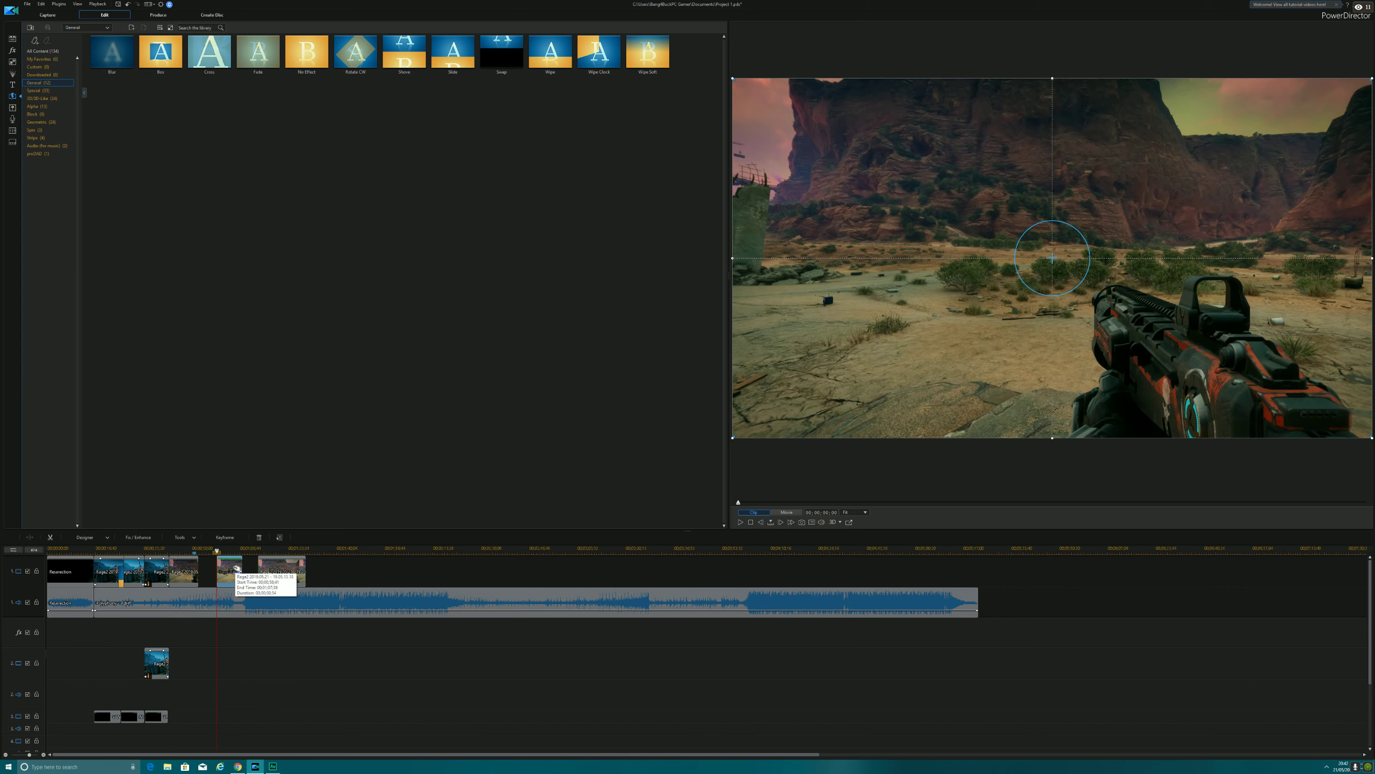
pyautogui.rightClick(234, 570)
pyautogui.moveTo(282, 409)
pyautogui.click(395, 418)
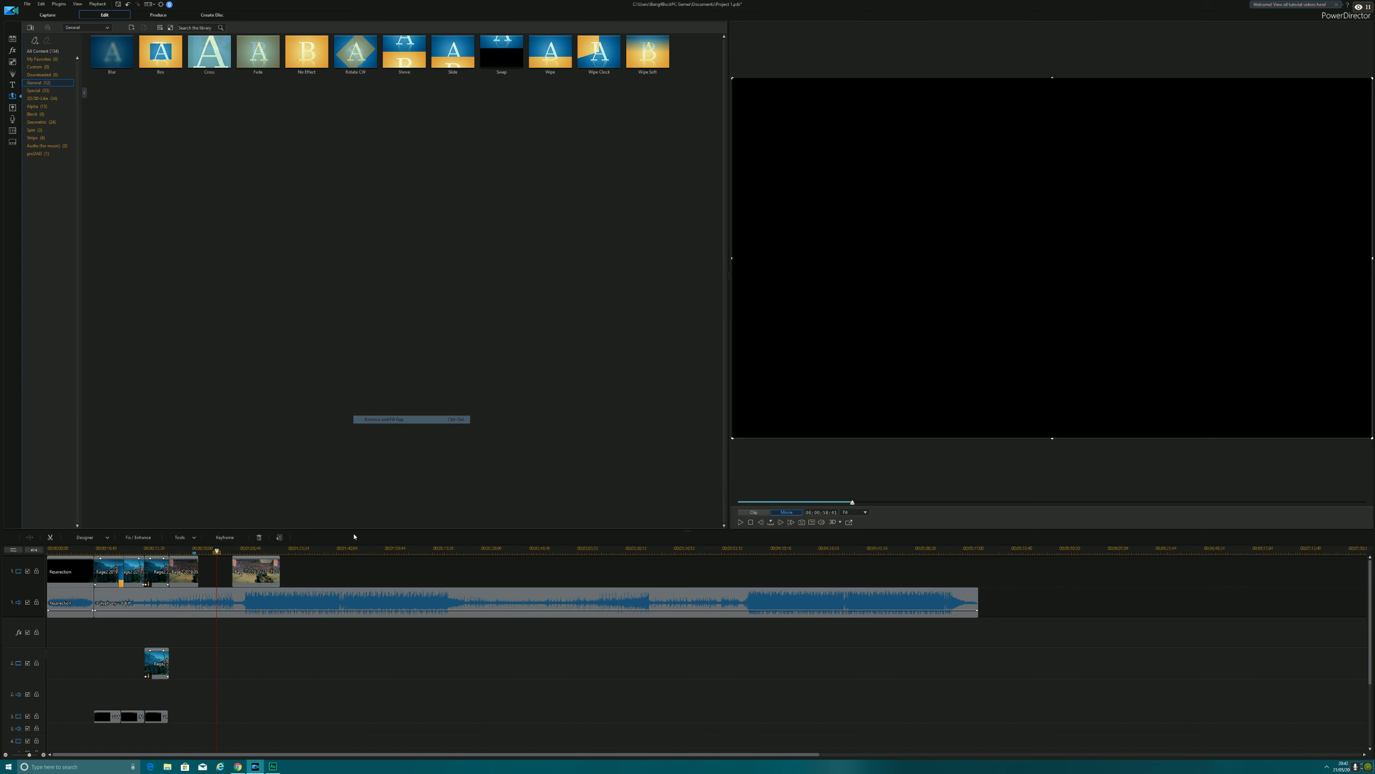
pyautogui.moveTo(255, 571); pyautogui.dragTo(220, 572)
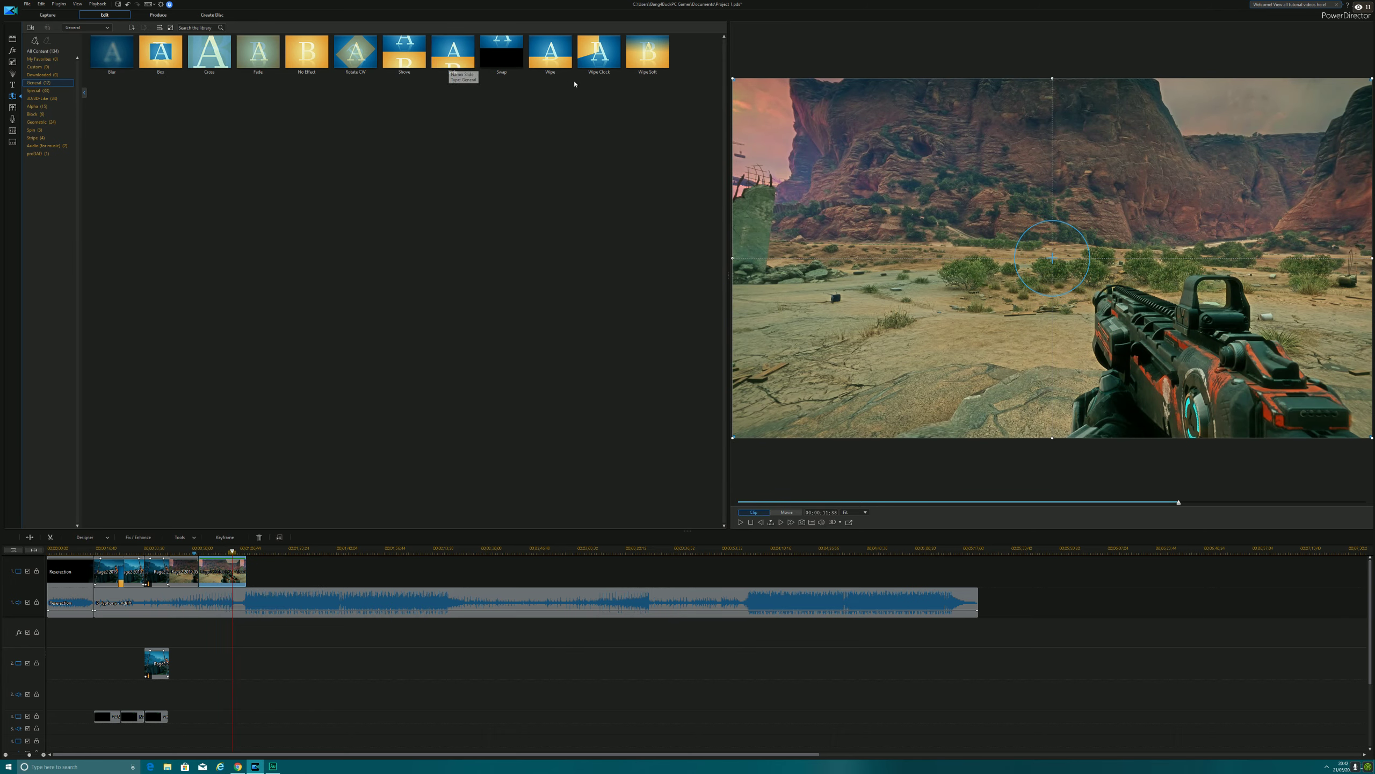
# Reapply the Wipe transition between the canyon clips and play the movie from the end of the split-screen section.
pyautogui.moveTo(547, 62); pyautogui.dragTo(197, 572)
pyautogui.click(165, 548)
pyautogui.click(788, 512)
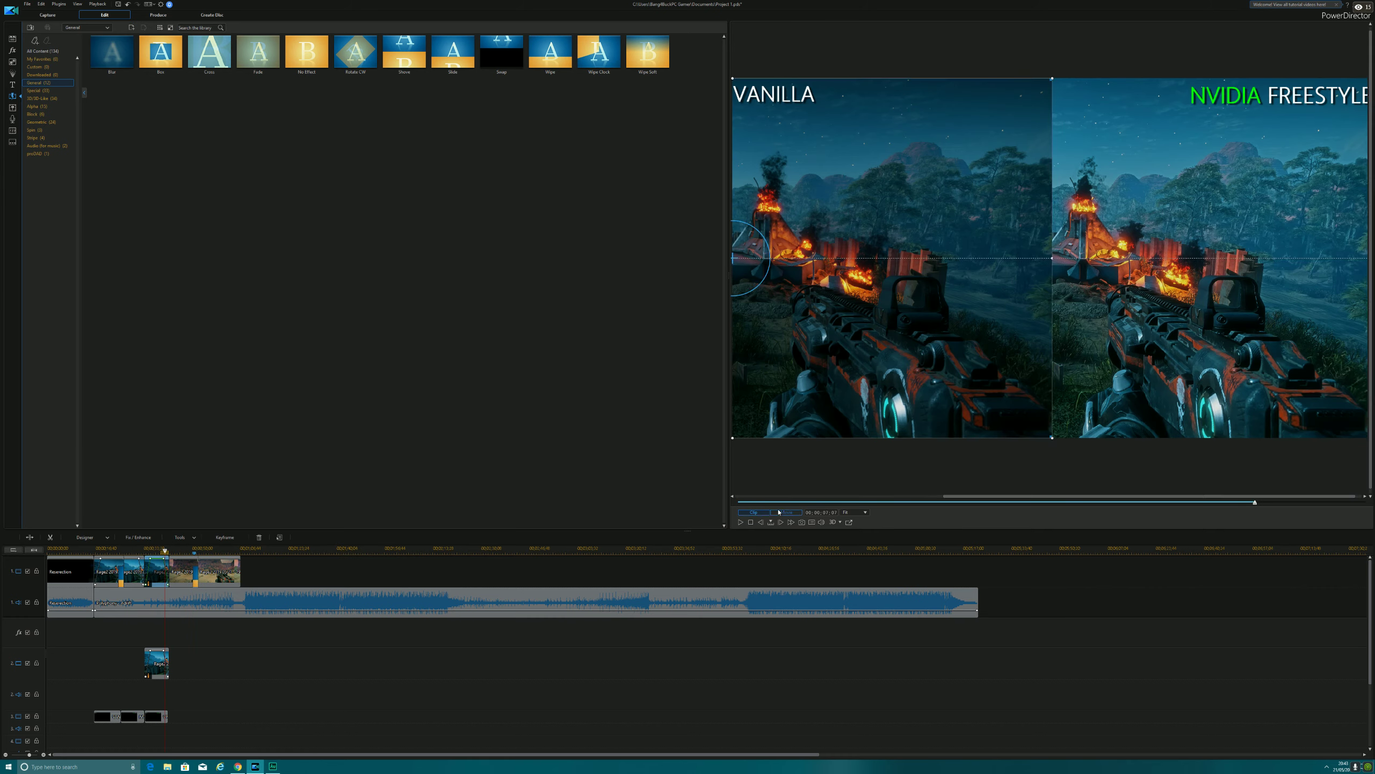
pyautogui.click(741, 522)
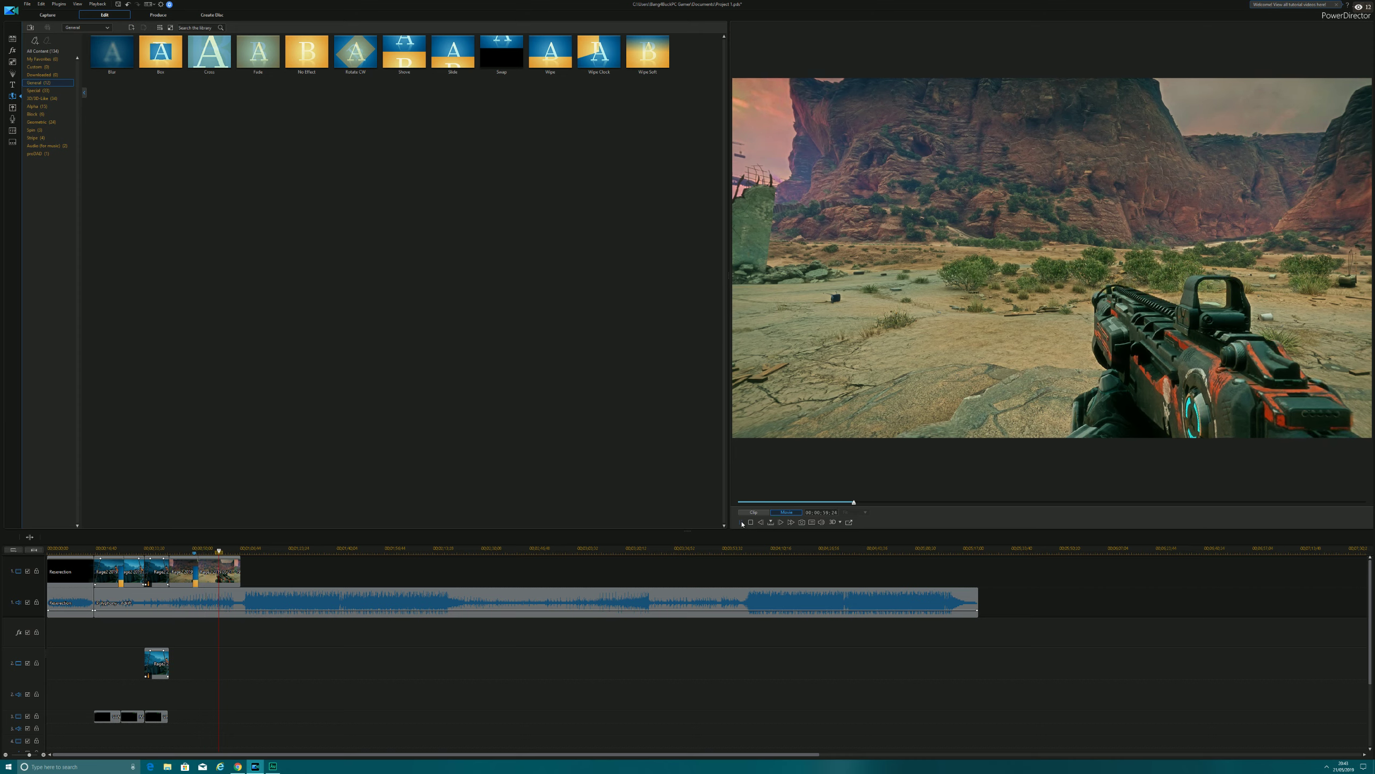
# Split the second canyon clip at the playhead and remove its trailing portion.
pyautogui.rightClick(222, 573)
pyautogui.click(245, 458)
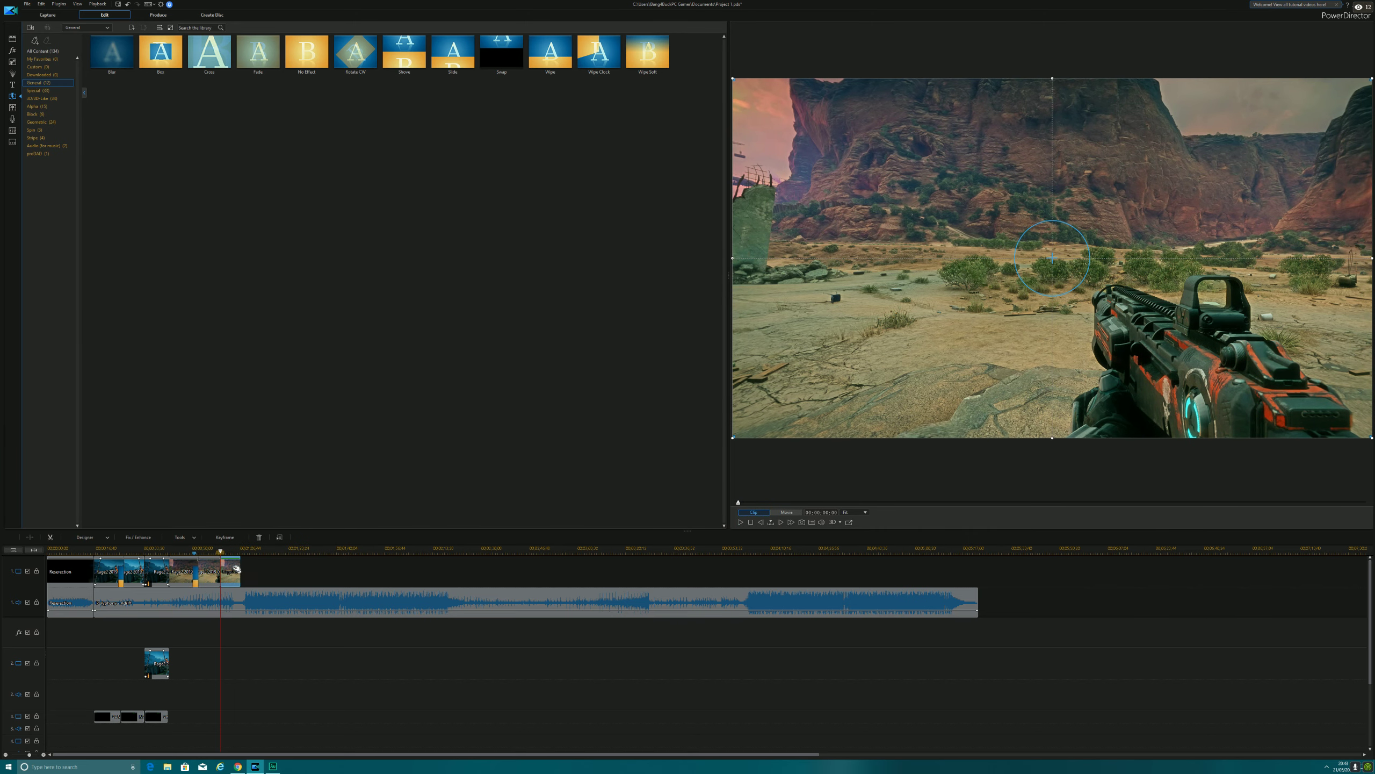
pyautogui.rightClick(237, 569)
pyautogui.click(260, 408)
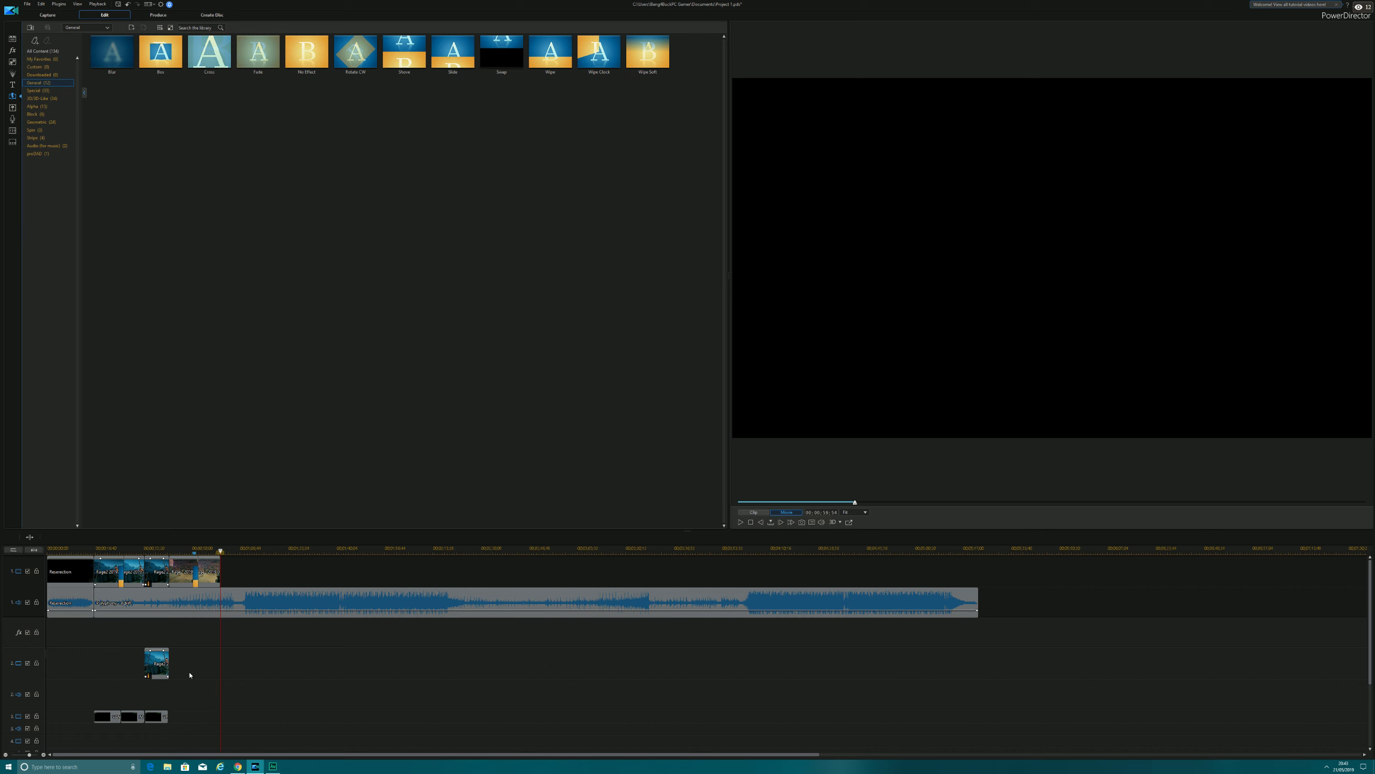
# Copy the first canyon clip and paste the duplicate into the empty space beyond the second canyon clip on the main video track.
pyautogui.rightClick(184, 572)
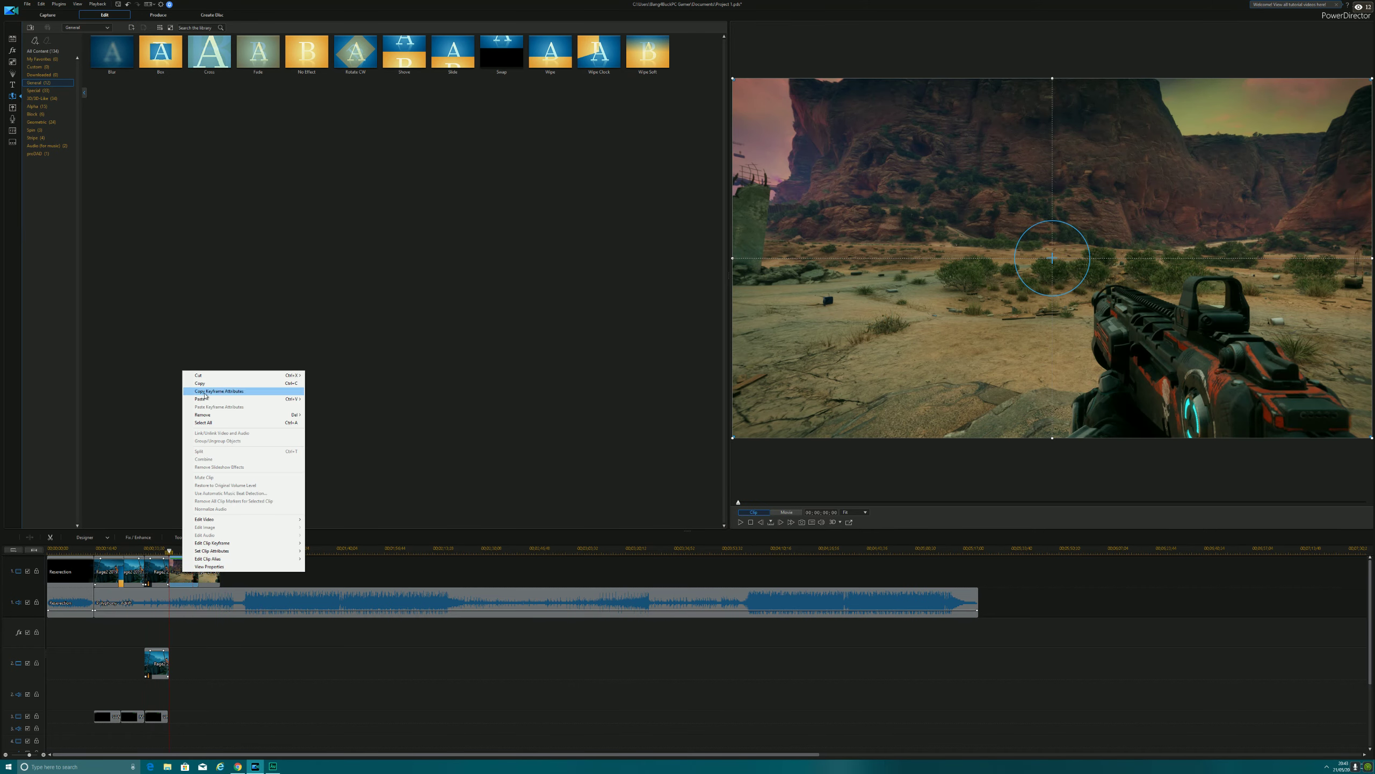
pyautogui.click(203, 384)
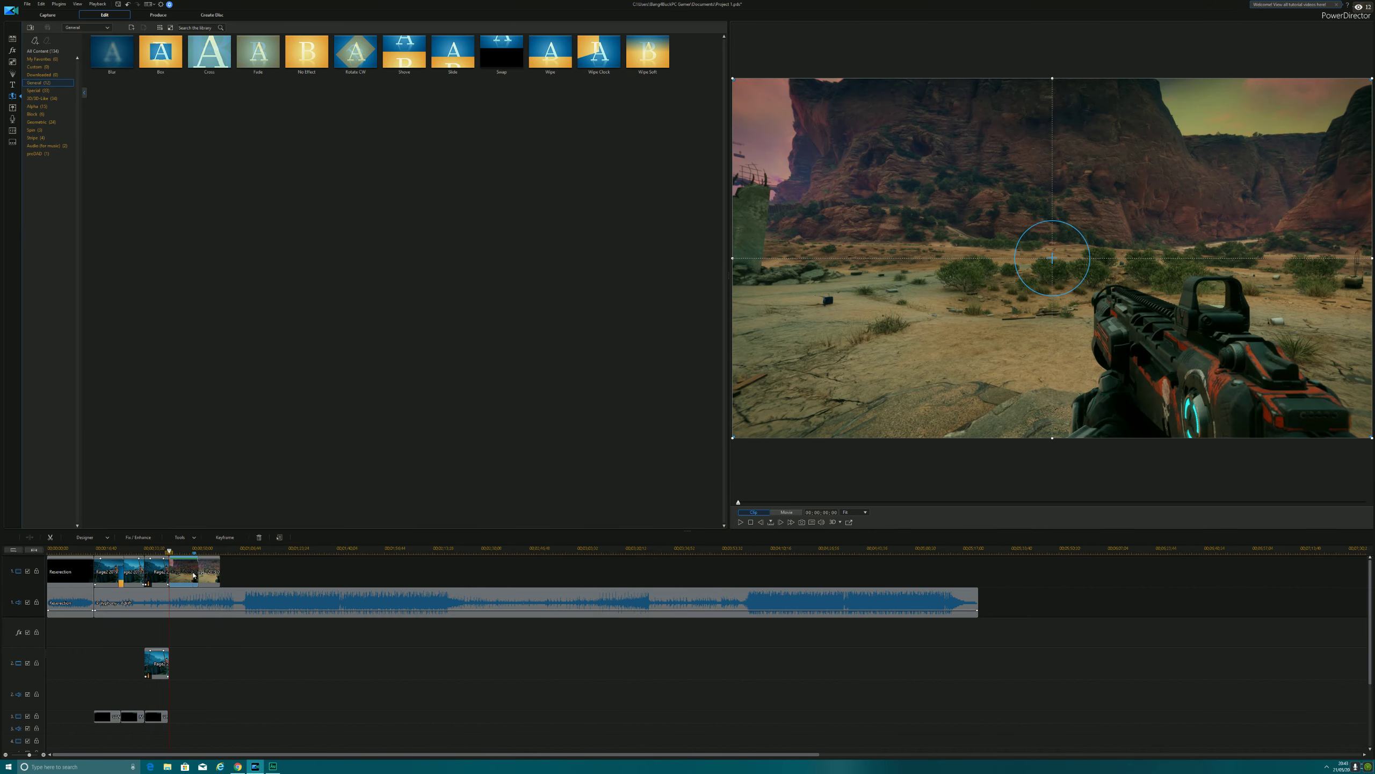
pyautogui.rightClick(194, 574)
pyautogui.rightClick(185, 577)
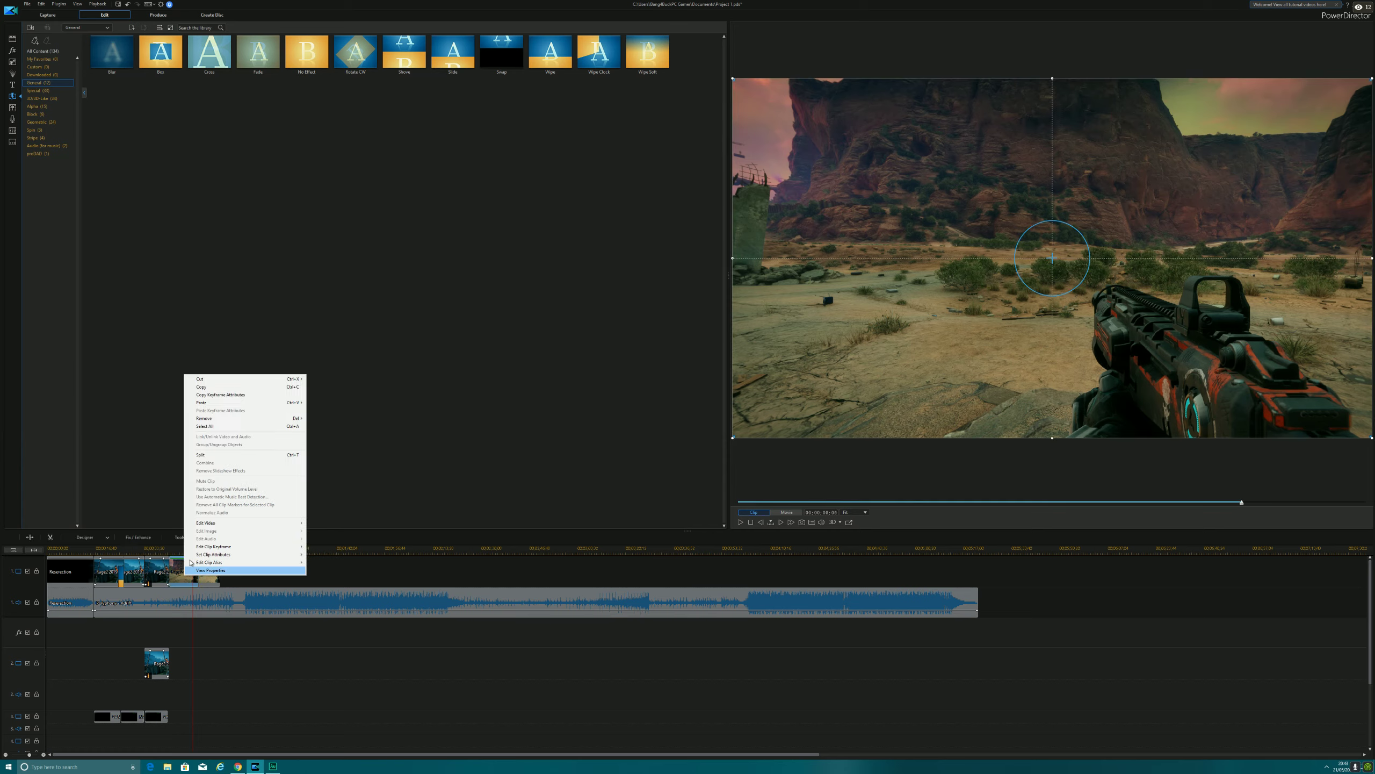
pyautogui.click(200, 388)
pyautogui.click(267, 547)
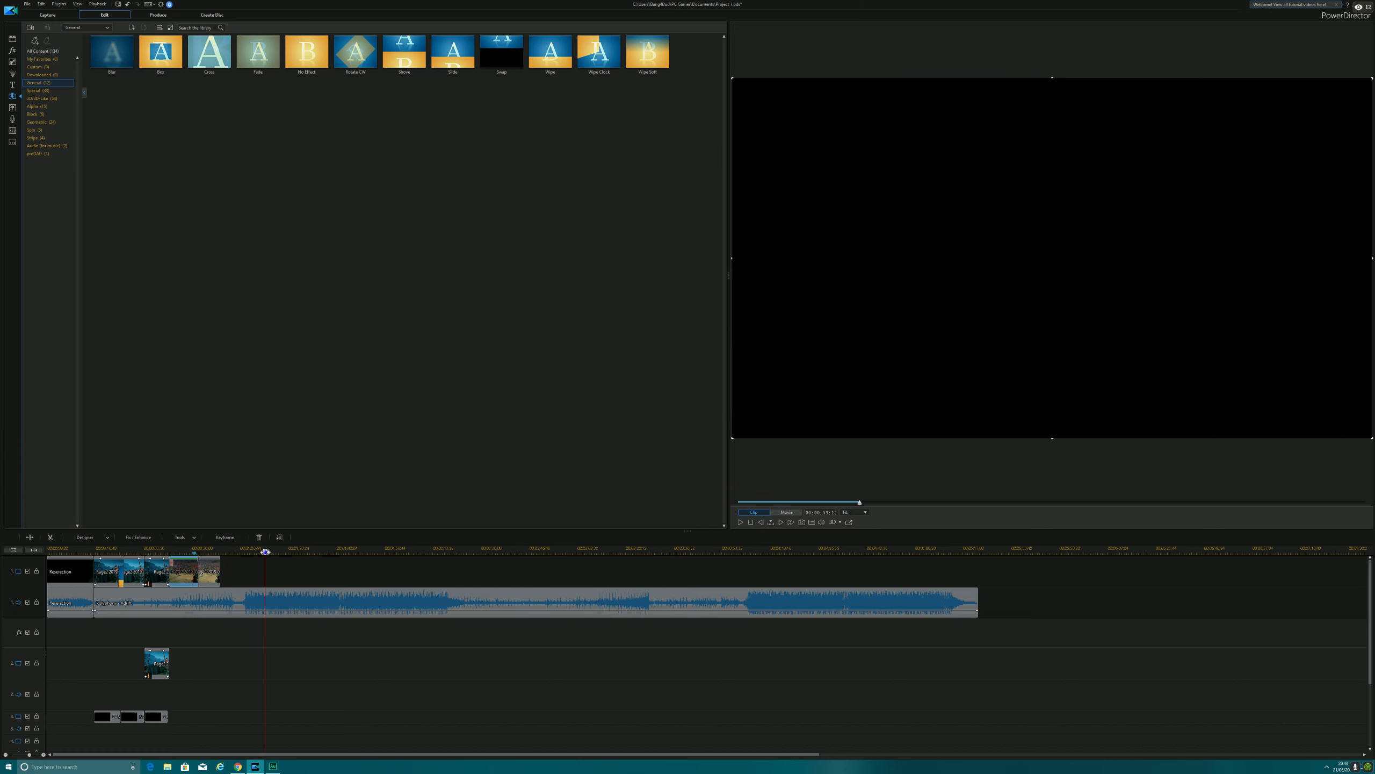
pyautogui.rightClick(287, 569)
pyautogui.moveTo(322, 575)
pyautogui.click(399, 575)
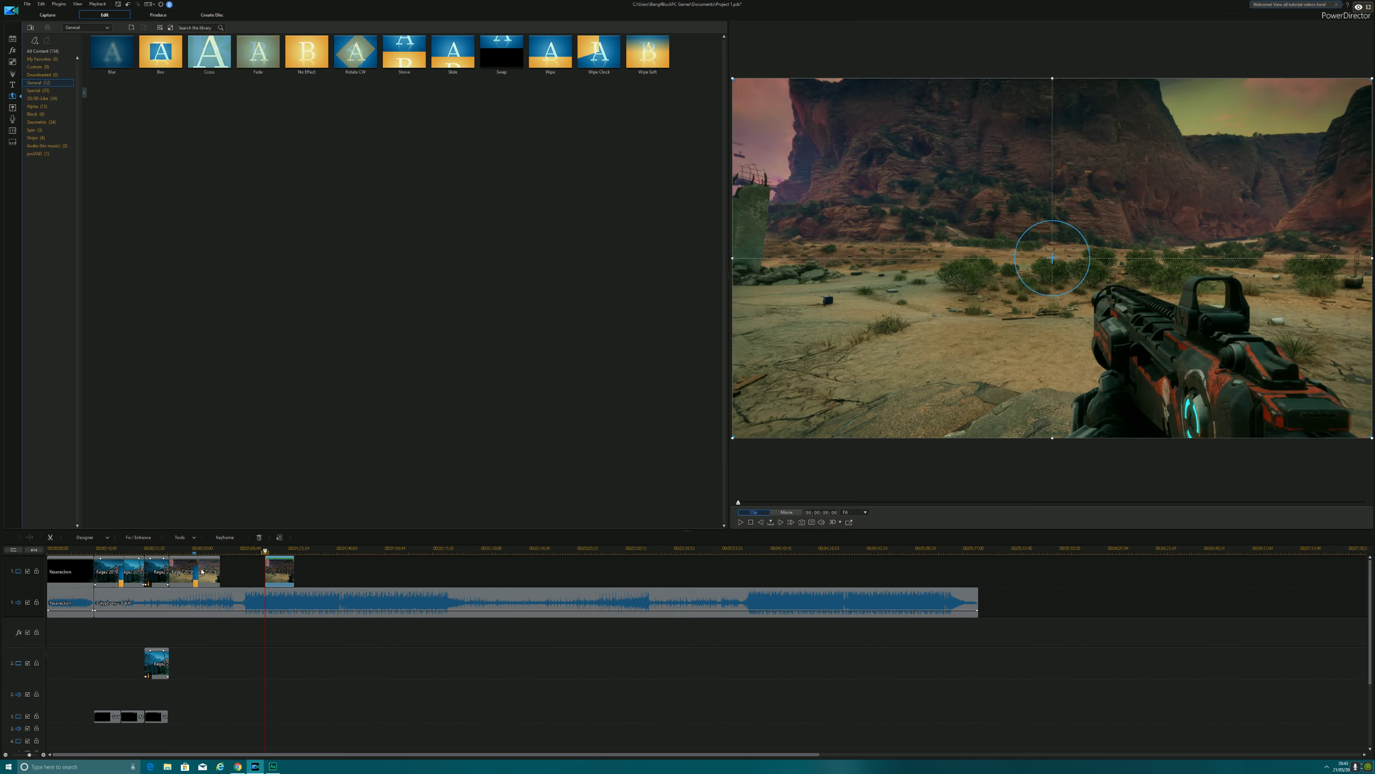
# Copy the second canyon clip and paste the duplicate farther along the main video track, past the first clip's duplicate.
pyautogui.click(208, 571)
pyautogui.rightClick(215, 570)
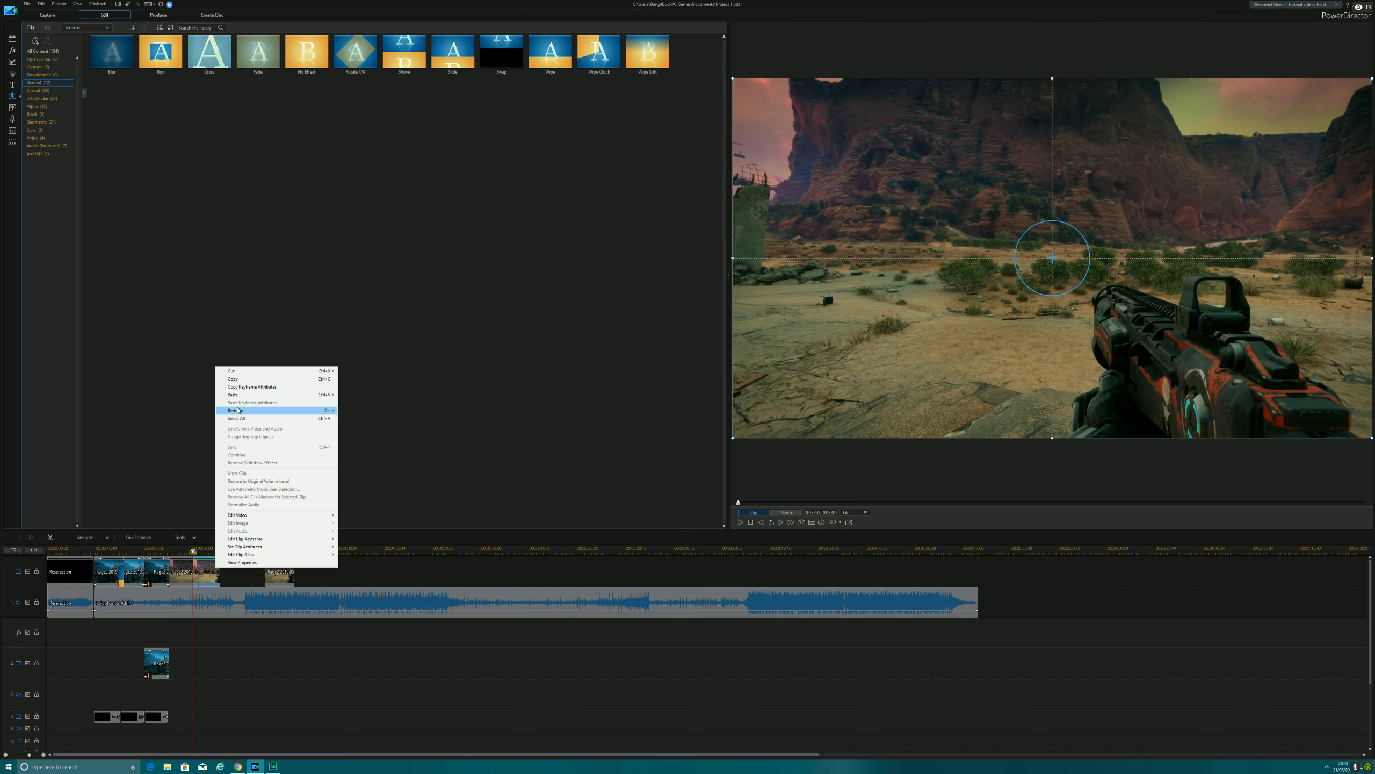
pyautogui.click(238, 378)
pyautogui.click(351, 549)
pyautogui.rightClick(374, 570)
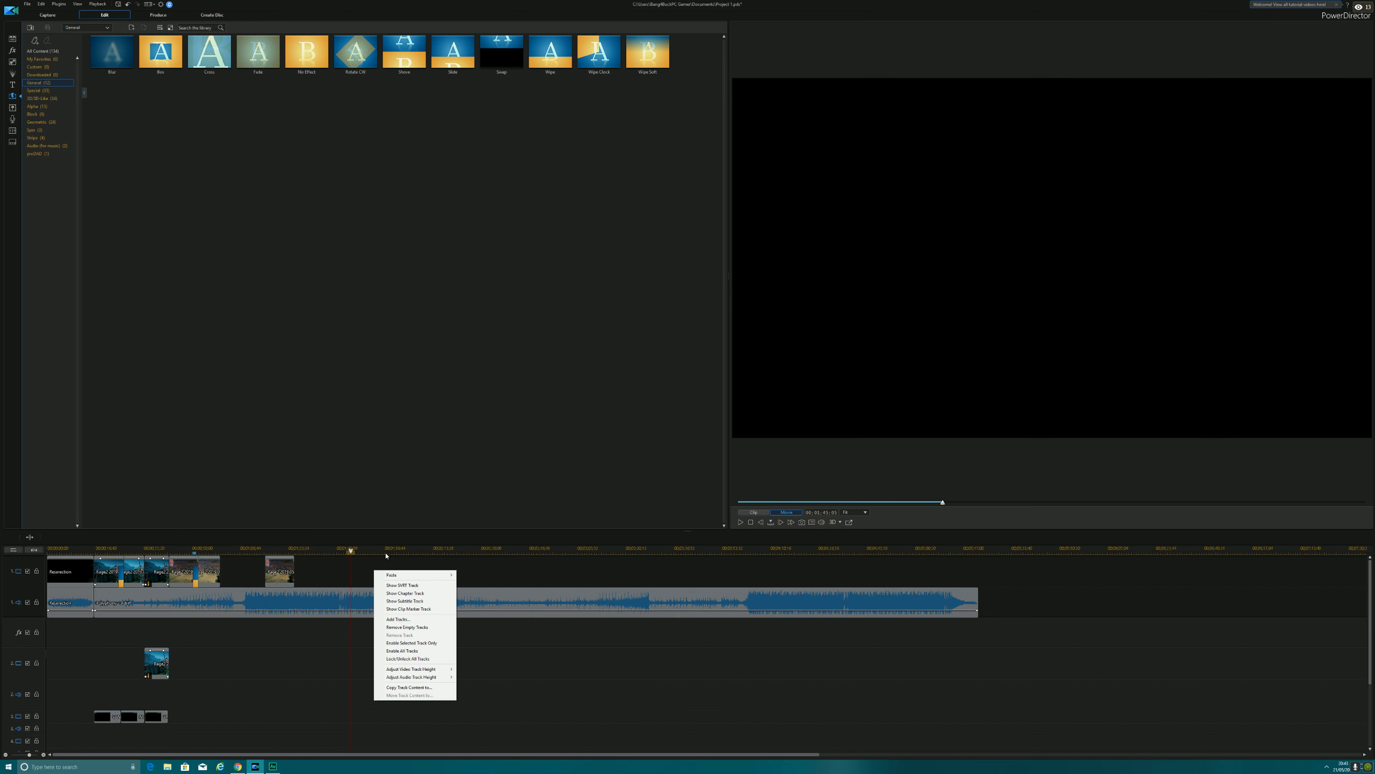
pyautogui.moveTo(408, 576)
pyautogui.click(487, 576)
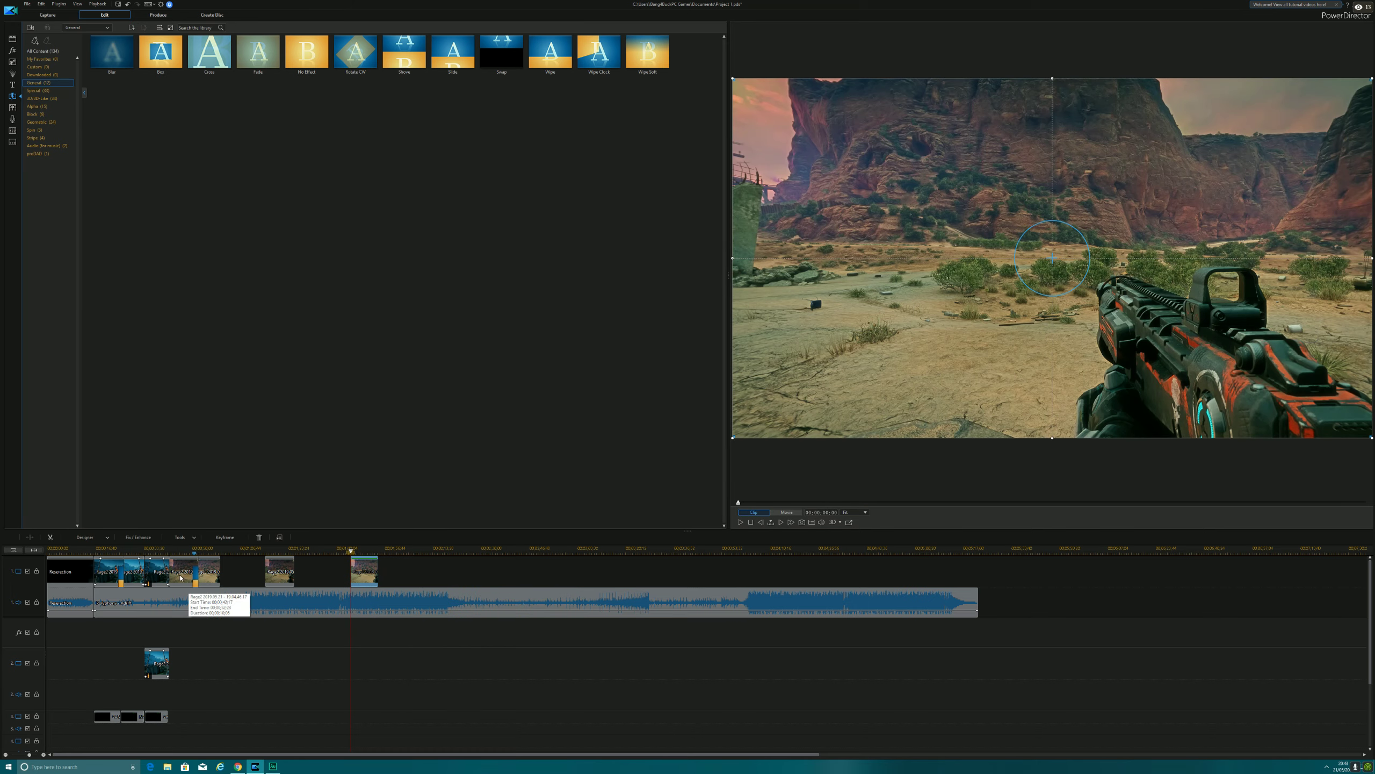
# Copy the first VANILLA title and paste it on the title track beneath the first canyon clip.
pyautogui.click(178, 569)
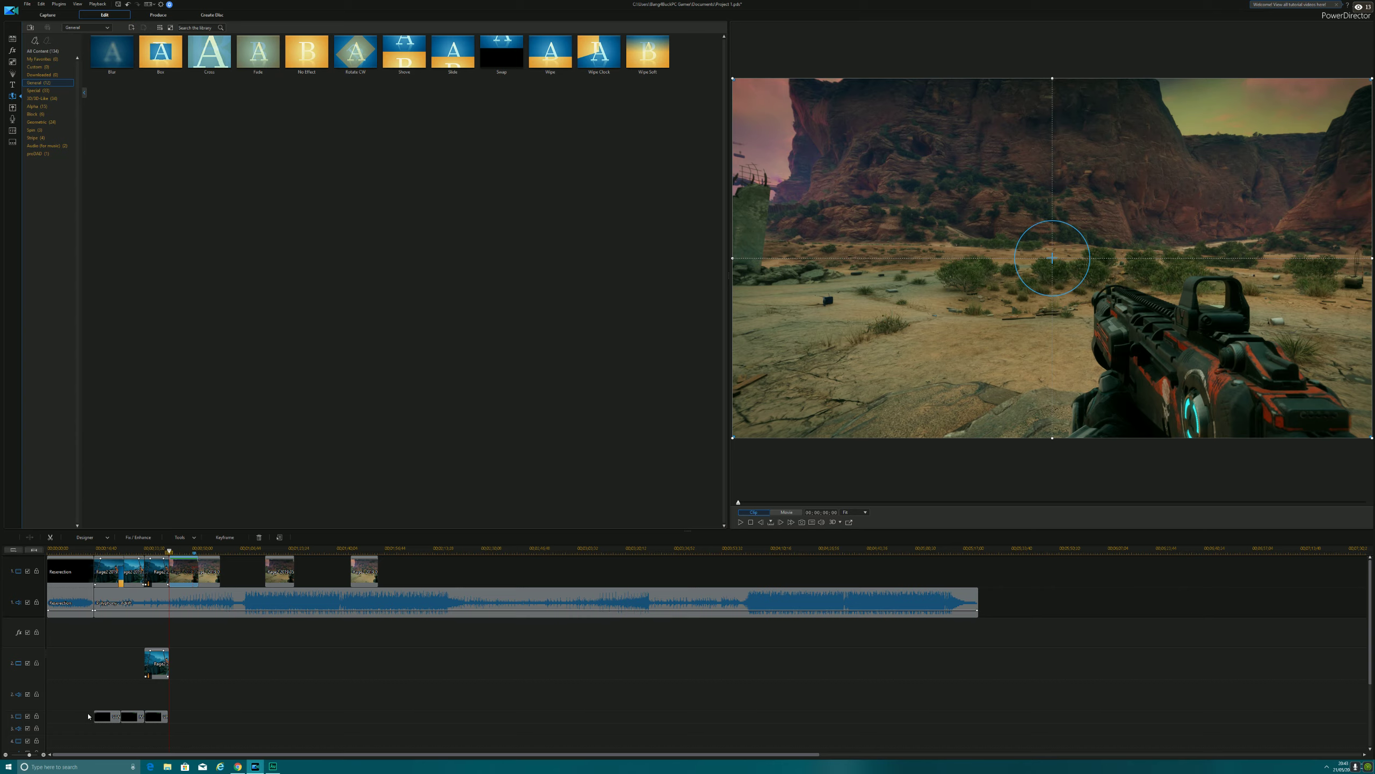
pyautogui.click(114, 717)
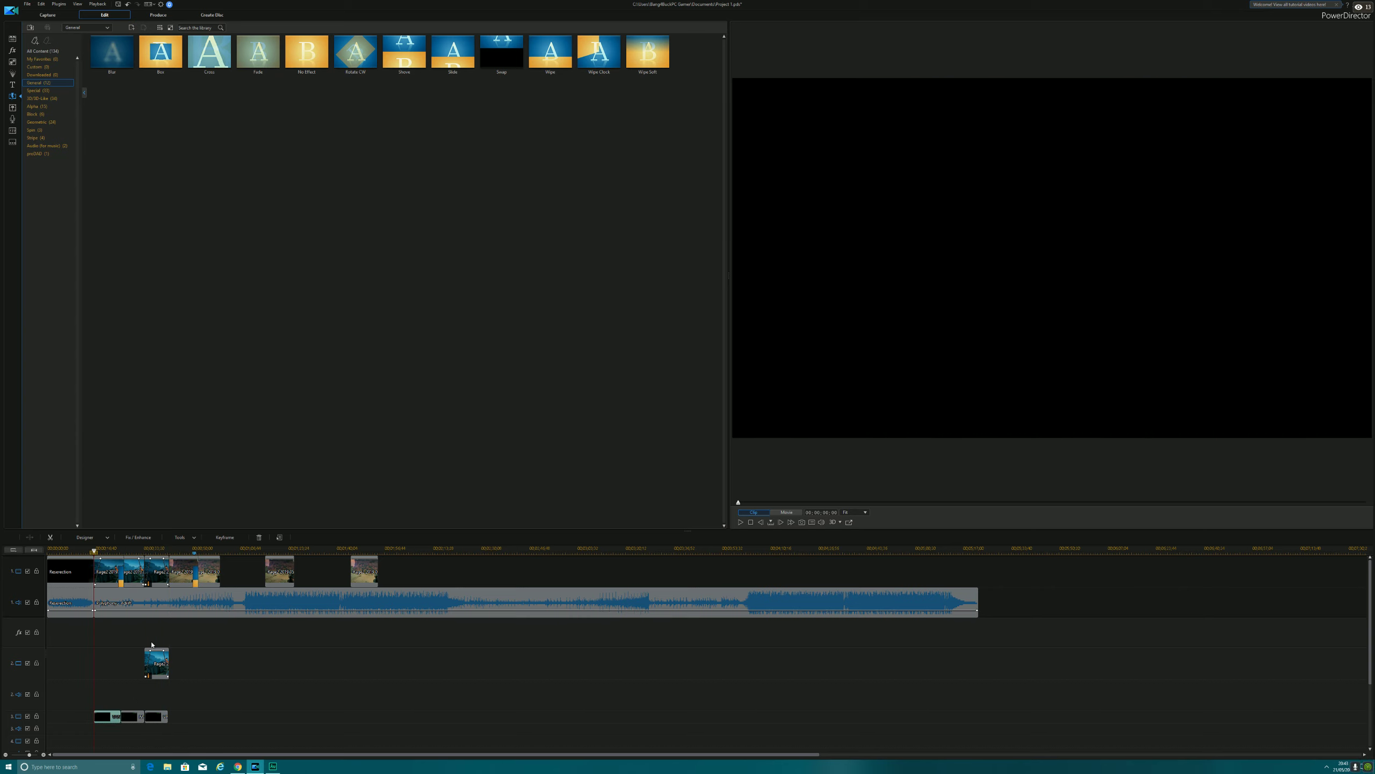
pyautogui.click(180, 550)
pyautogui.rightClick(201, 713)
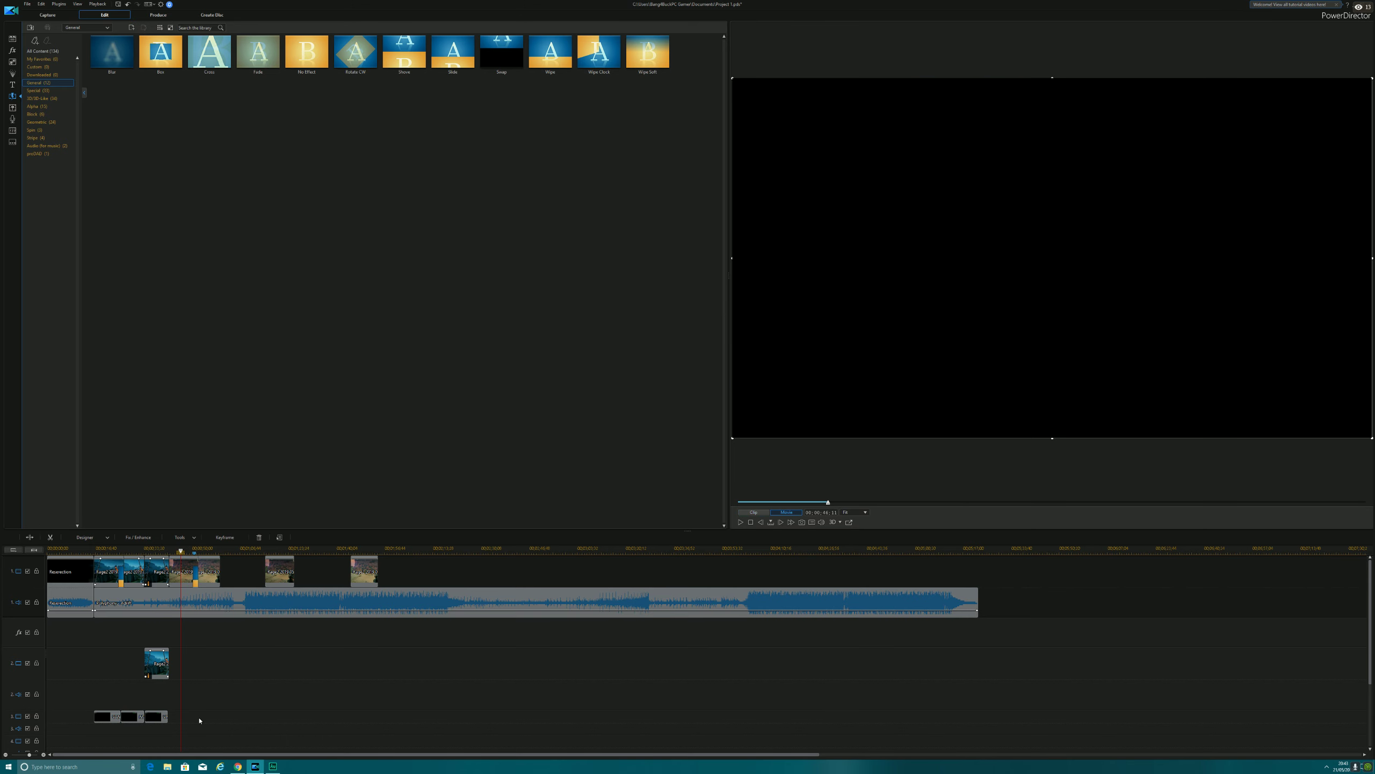
pyautogui.click(312, 592)
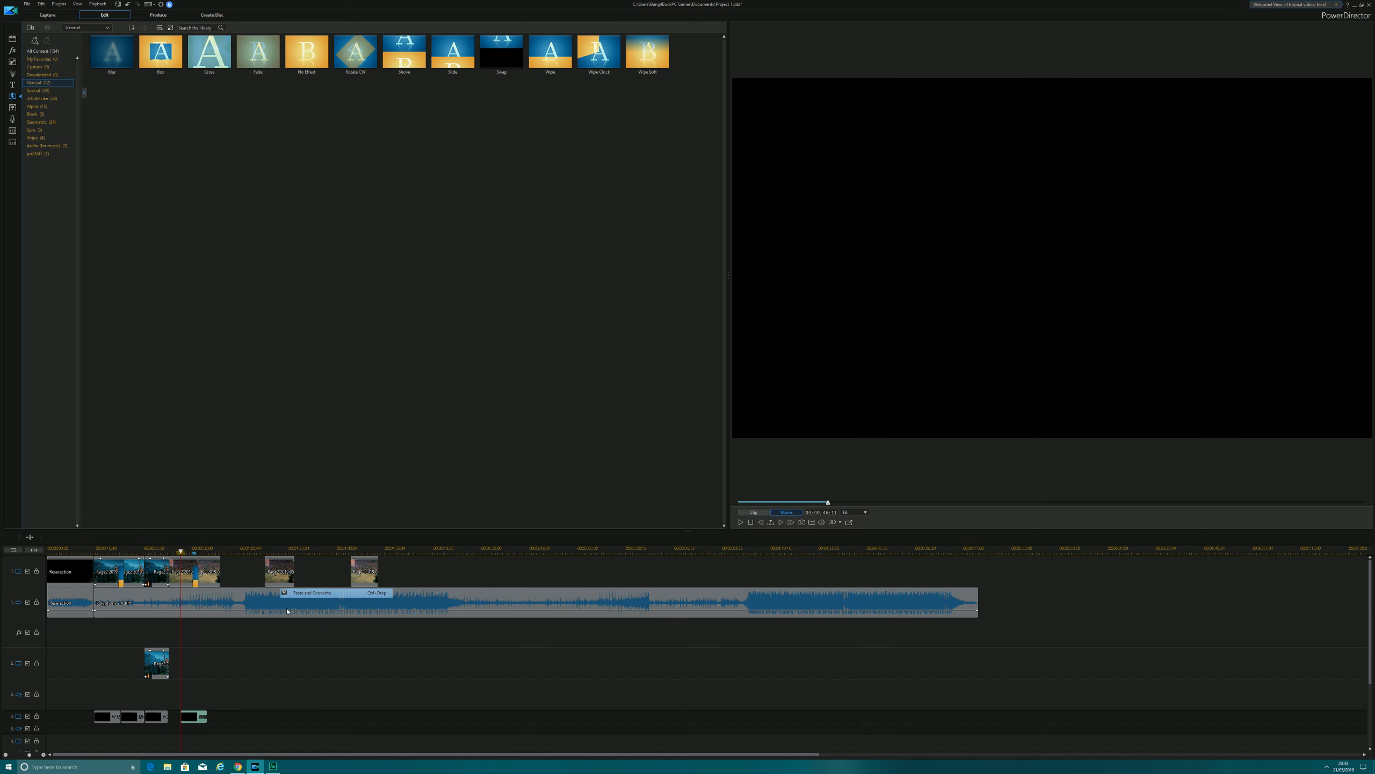
# Move the pasted VANILLA title against the preceding split-screen title and trim its end at the canyon clips' transition.
pyautogui.moveTo(192, 718); pyautogui.dragTo(196, 715)
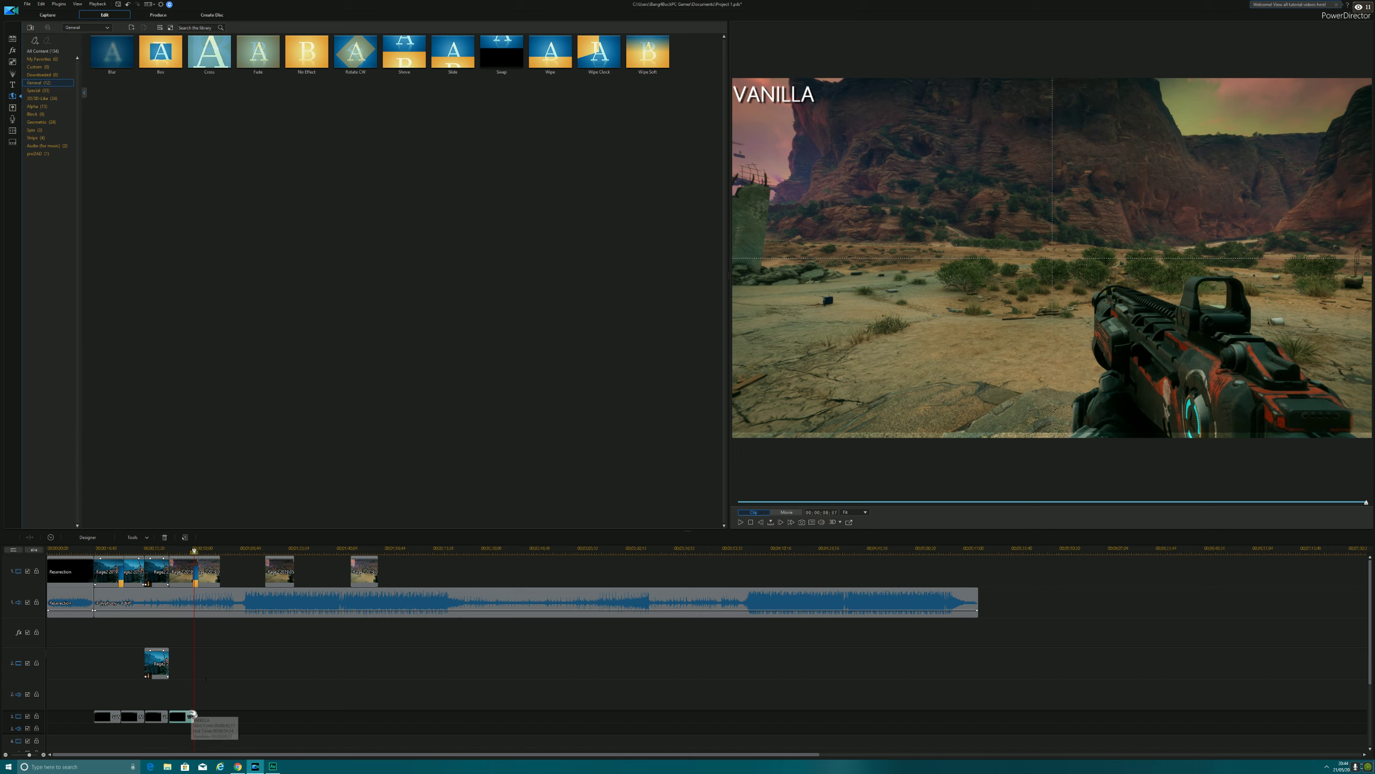
pyautogui.moveTo(179, 718); pyautogui.dragTo(180, 718)
pyautogui.click(219, 704)
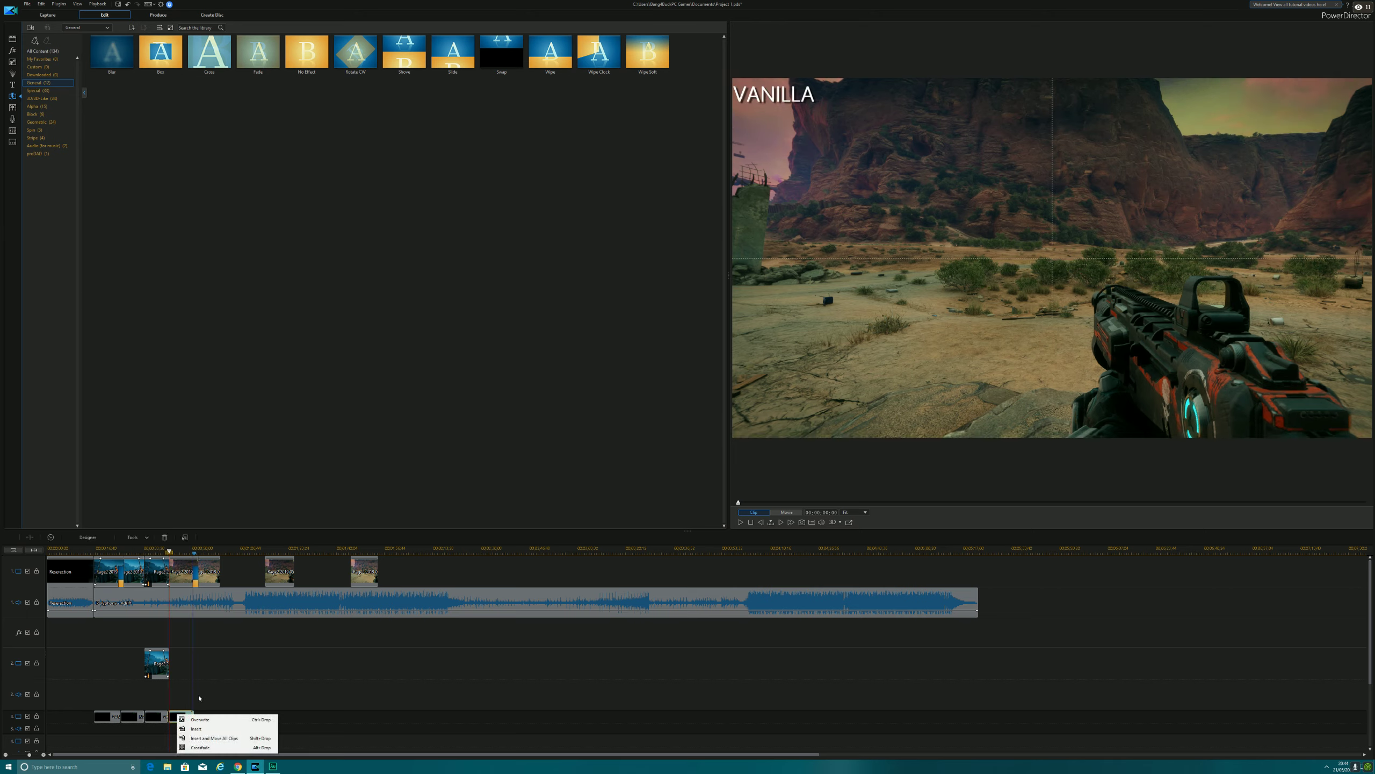
pyautogui.click(199, 698)
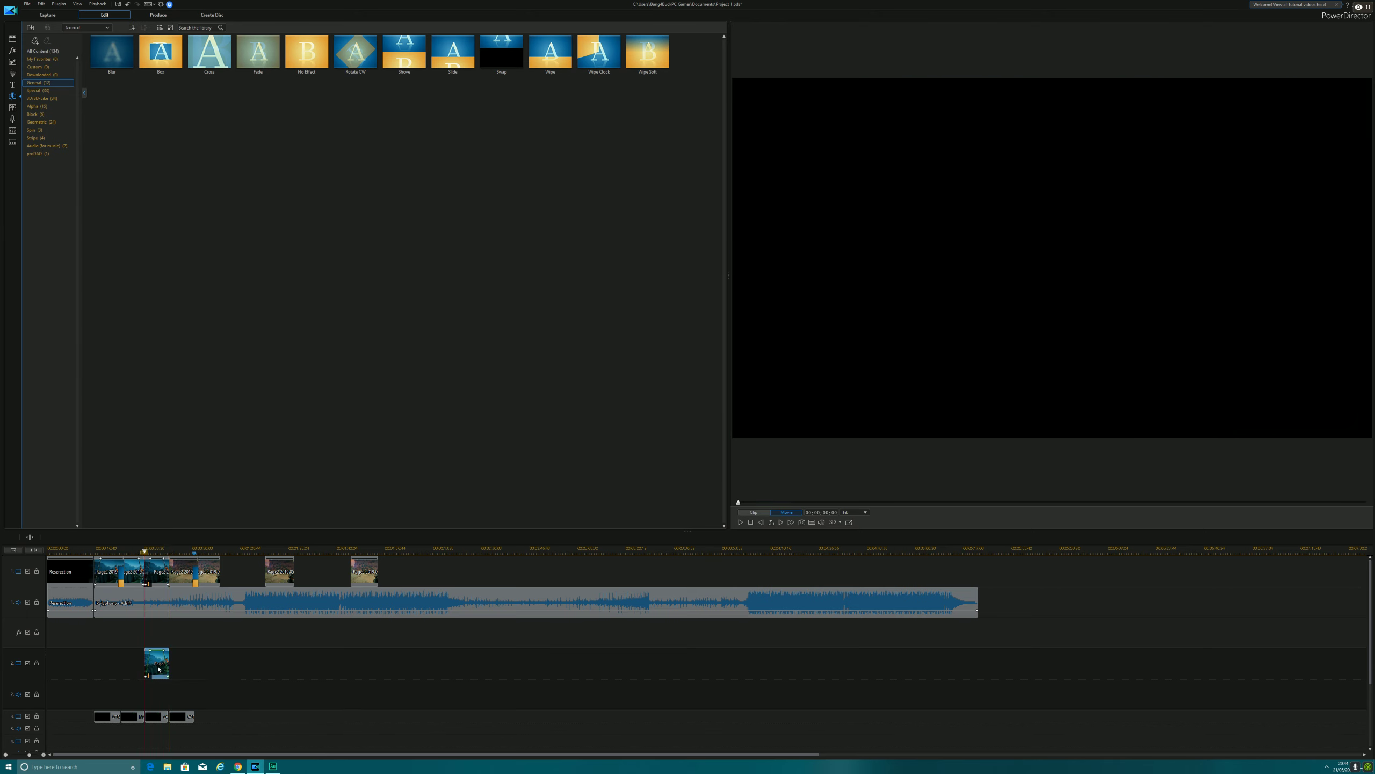
# Shift the split-screen overlay clip slightly earlier and nudge the new VANILLA title slightly earlier with Overwrite.
pyautogui.click(158, 666)
pyautogui.moveTo(158, 666); pyautogui.dragTo(161, 666)
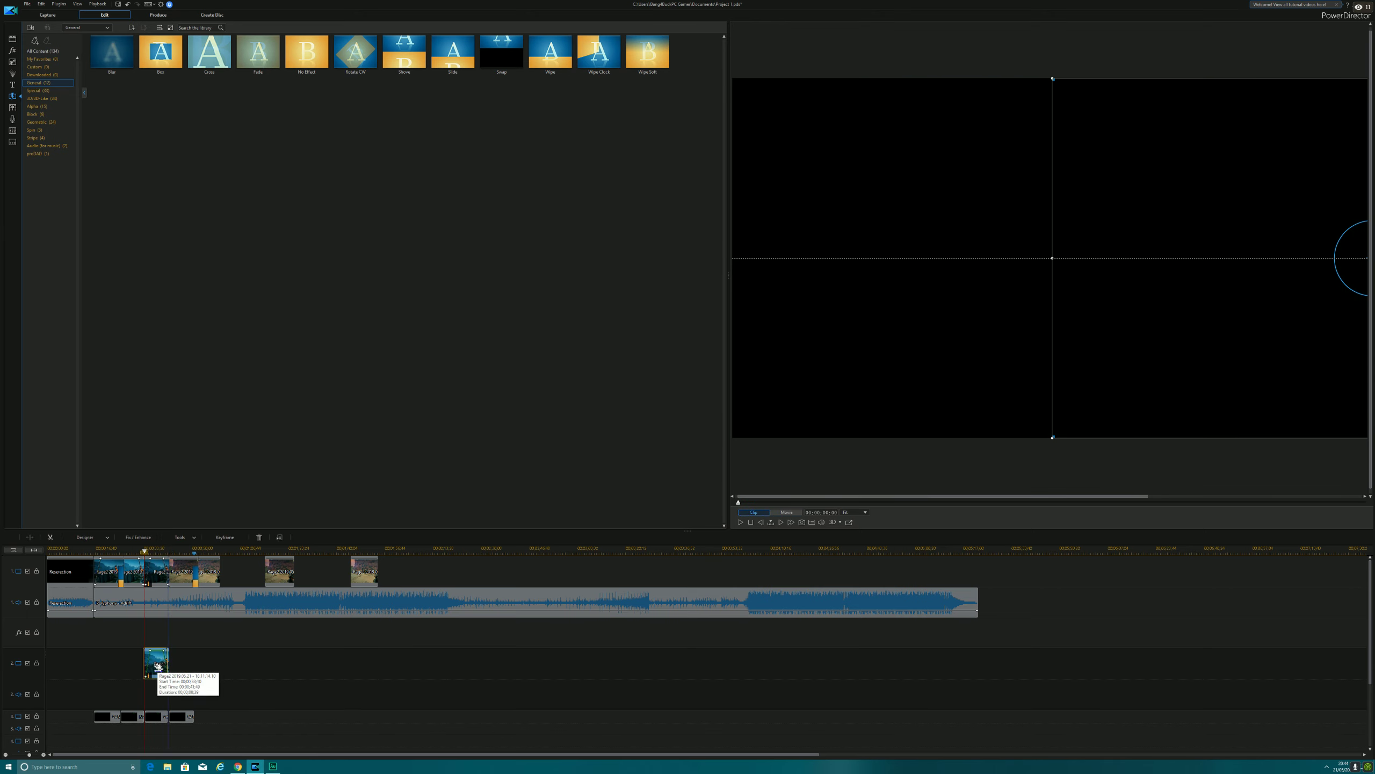
pyautogui.click(182, 717)
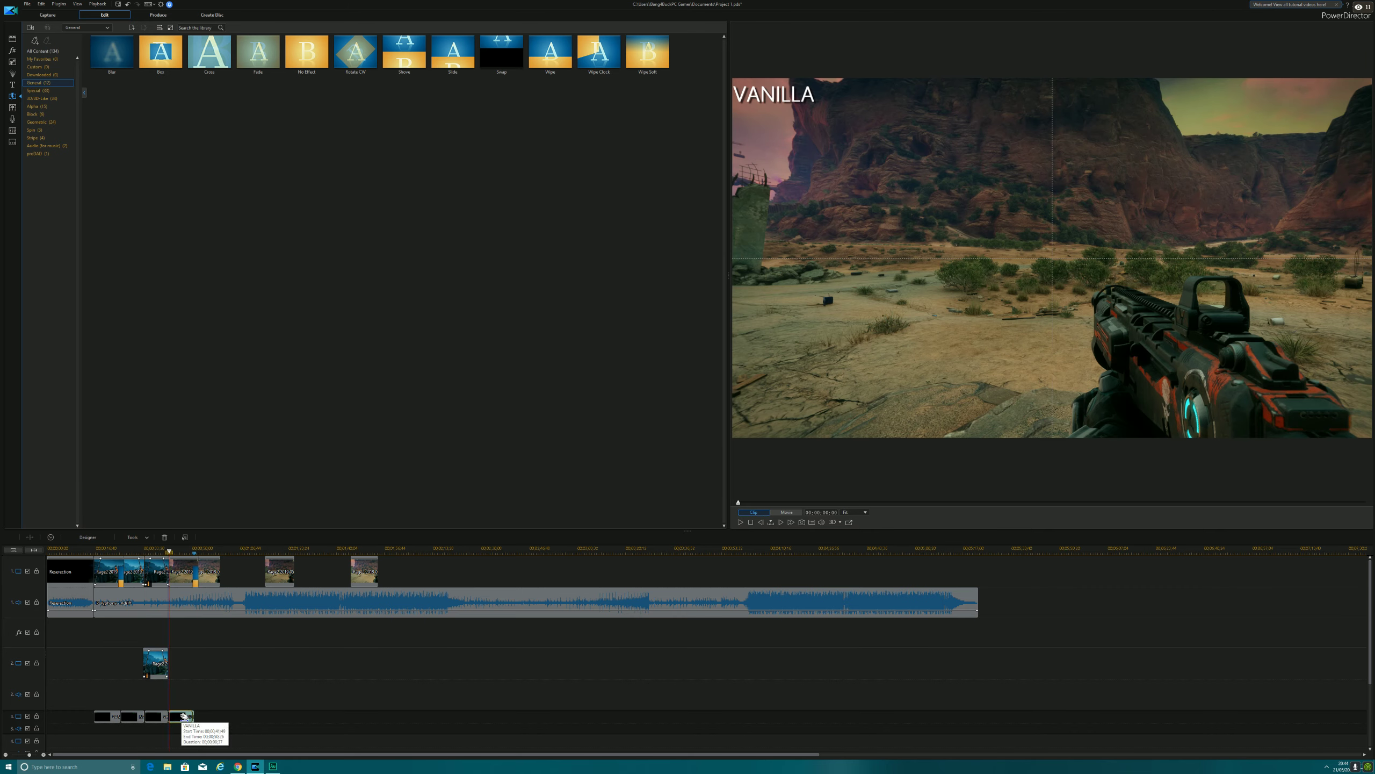
pyautogui.moveTo(182, 716); pyautogui.dragTo(182, 717)
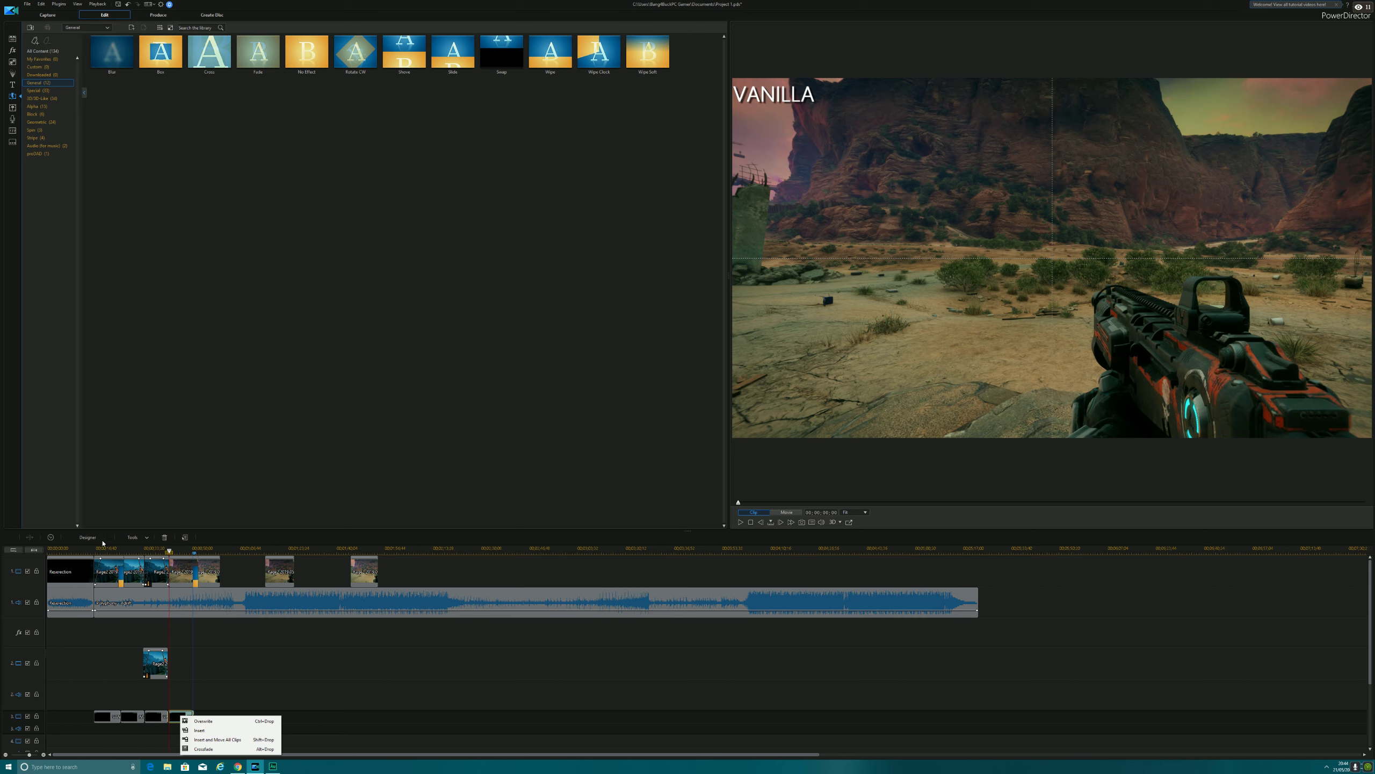
pyautogui.click(238, 731)
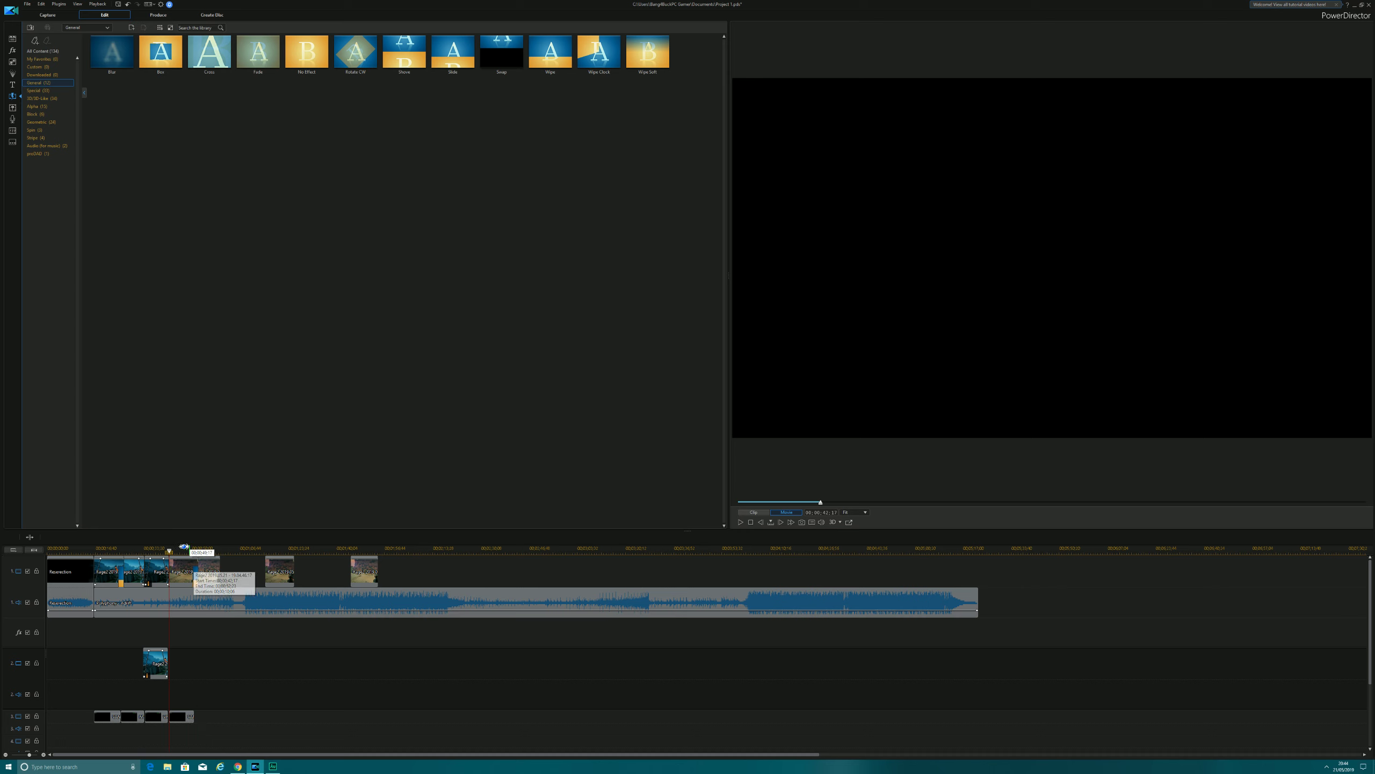
pyautogui.click(175, 551)
pyautogui.moveTo(178, 552)
pyautogui.mouseDown()
pyautogui.moveTo(212, 552)
pyautogui.moveTo(179, 552)
pyautogui.mouseUp()
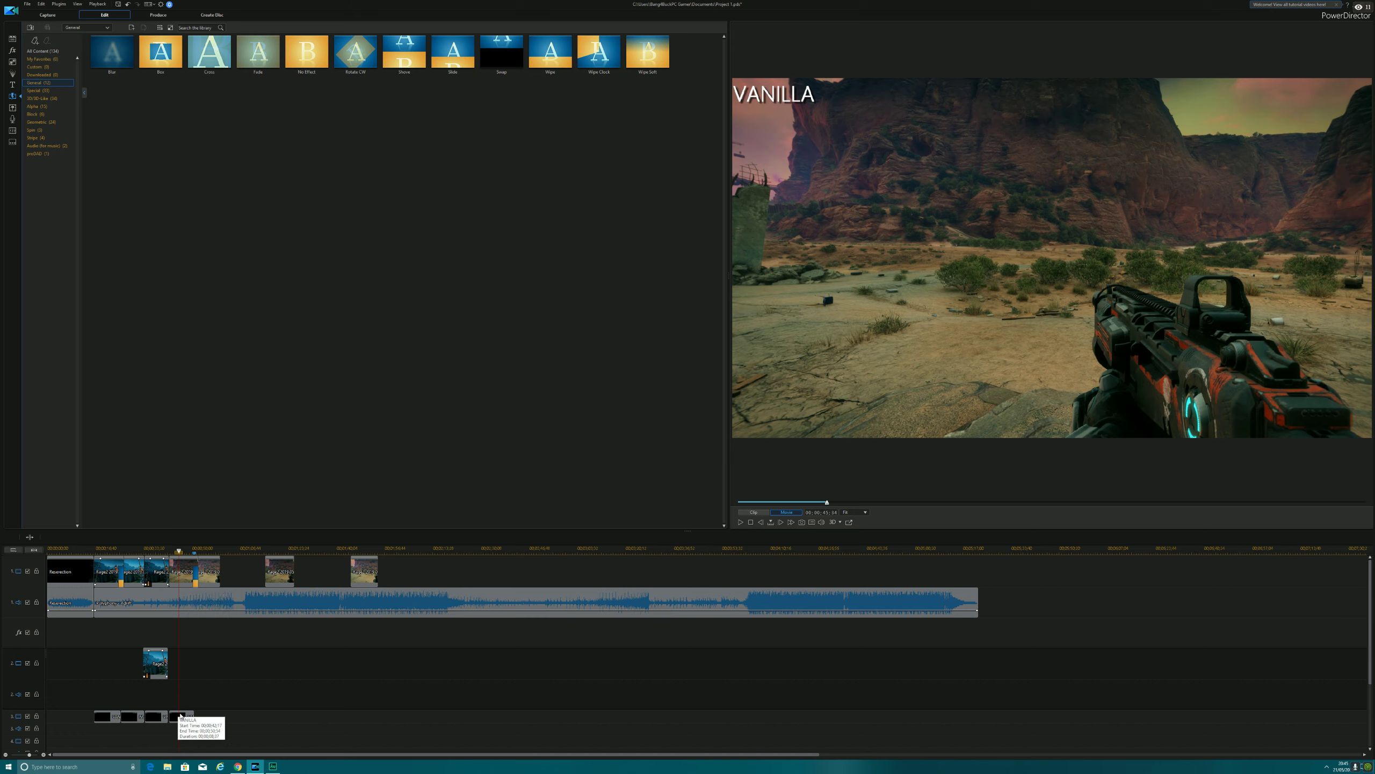
pyautogui.moveTo(180, 719); pyautogui.dragTo(191, 721)
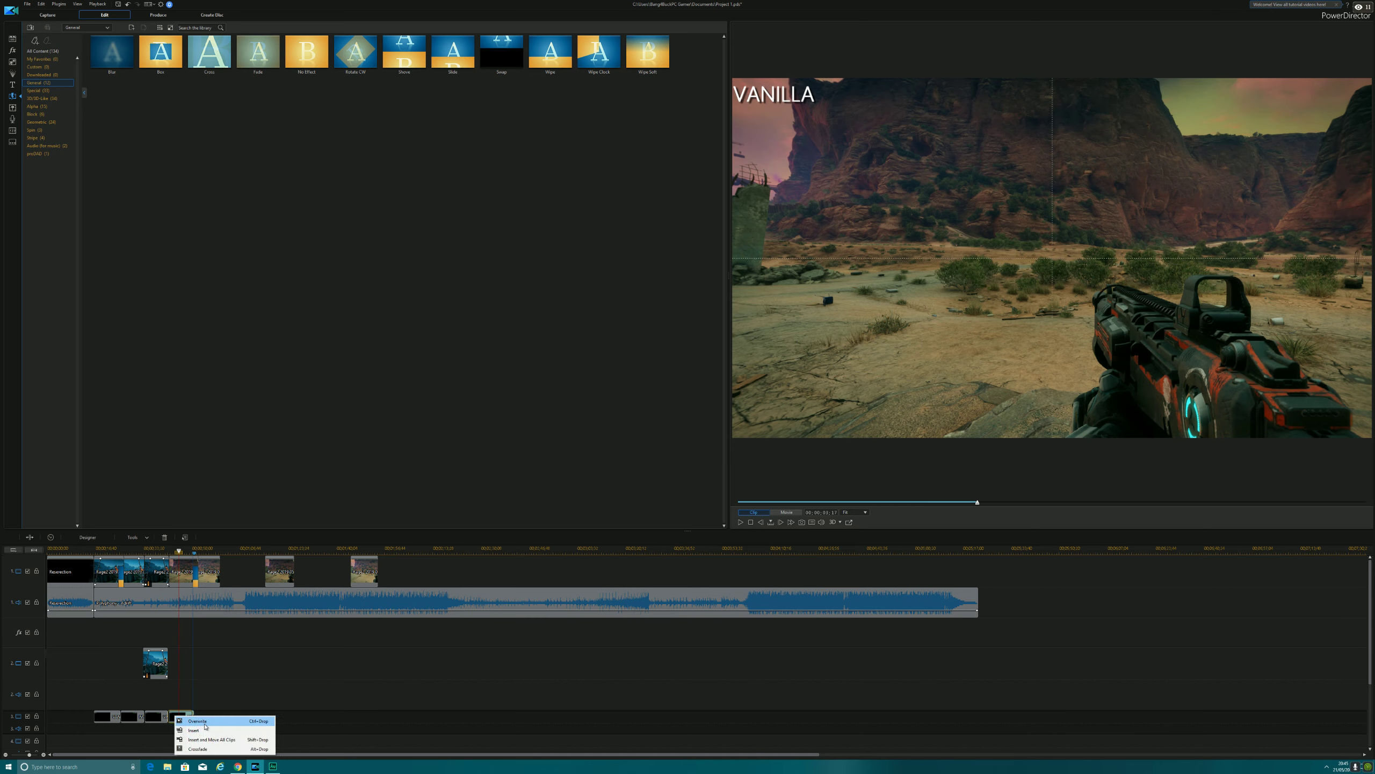
pyautogui.click(205, 724)
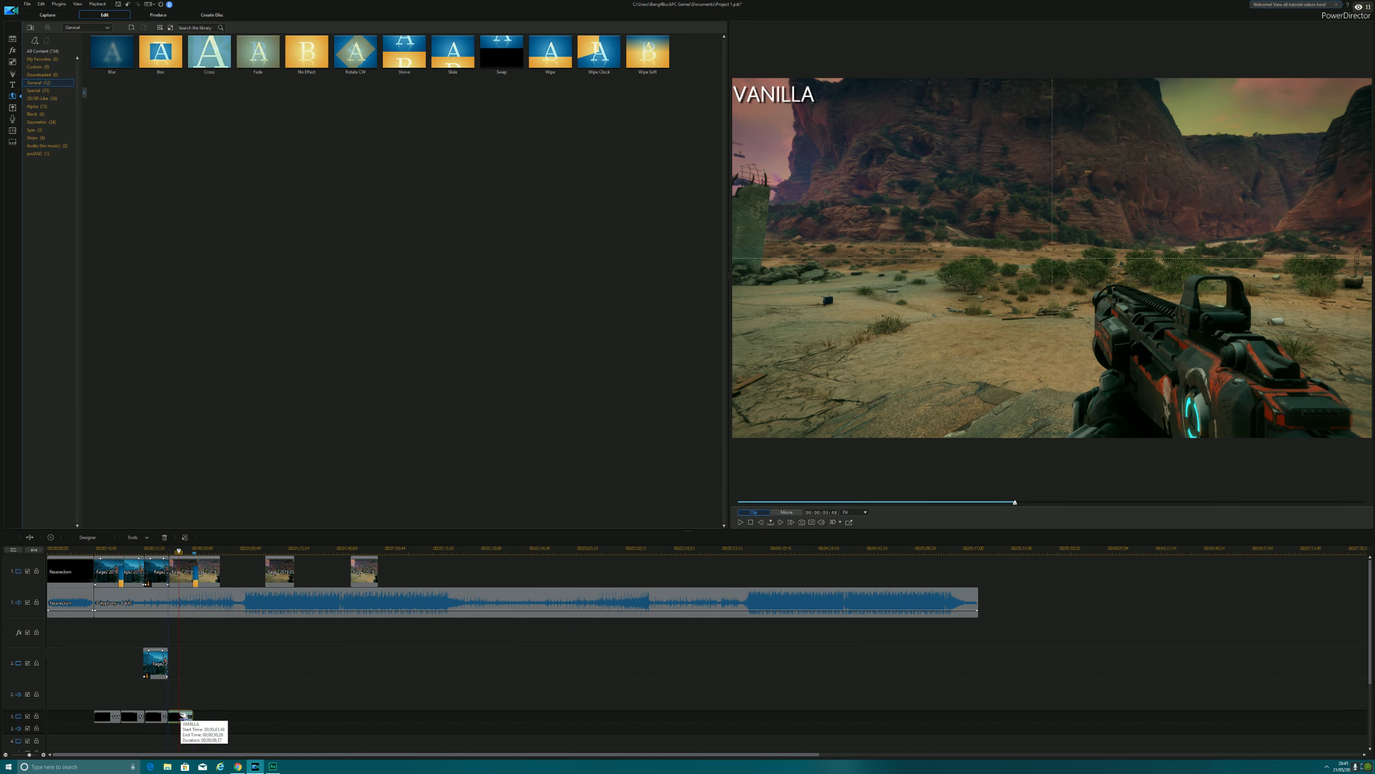
# Adjust the end of the split-screen title and extend the new VANILLA title into the Wipe transition between the canyon clips.
pyautogui.click(167, 719)
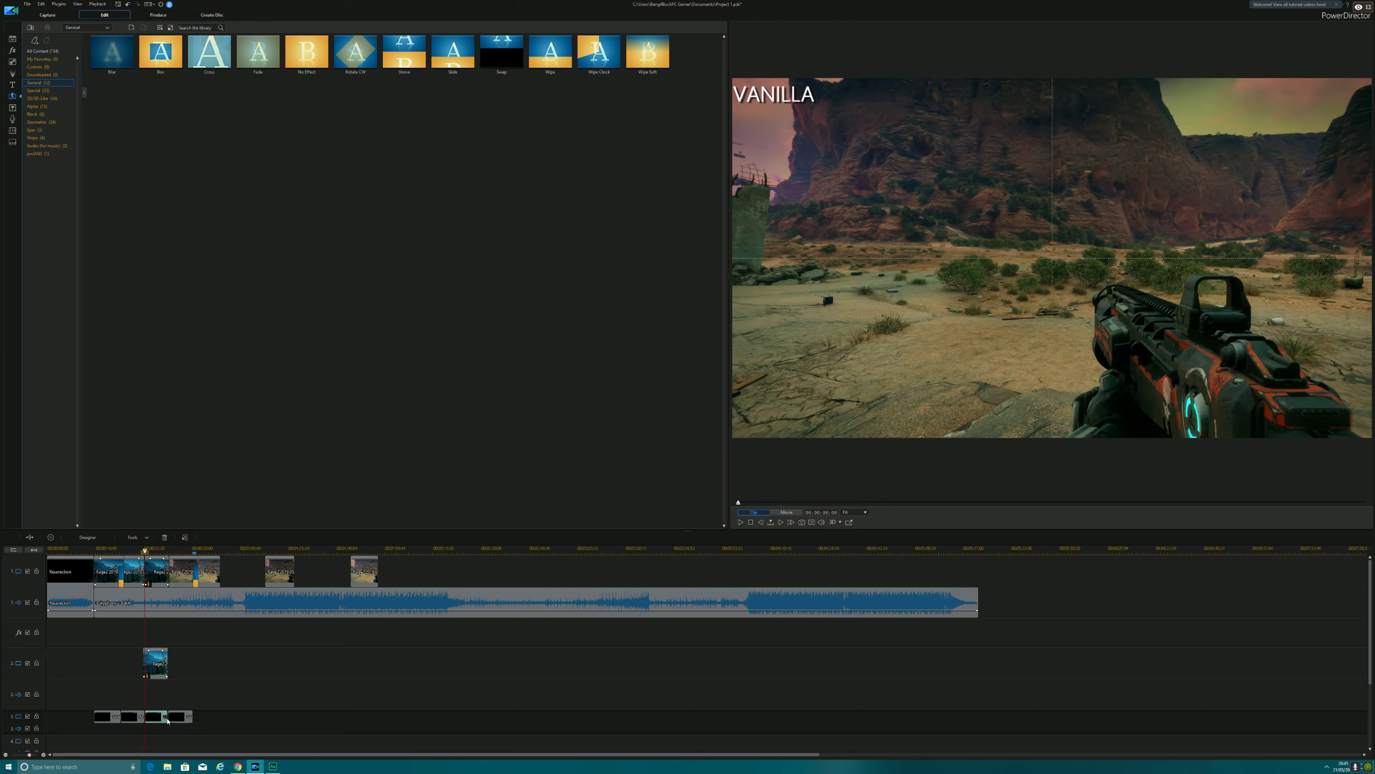
pyautogui.moveTo(167, 716); pyautogui.dragTo(196, 719)
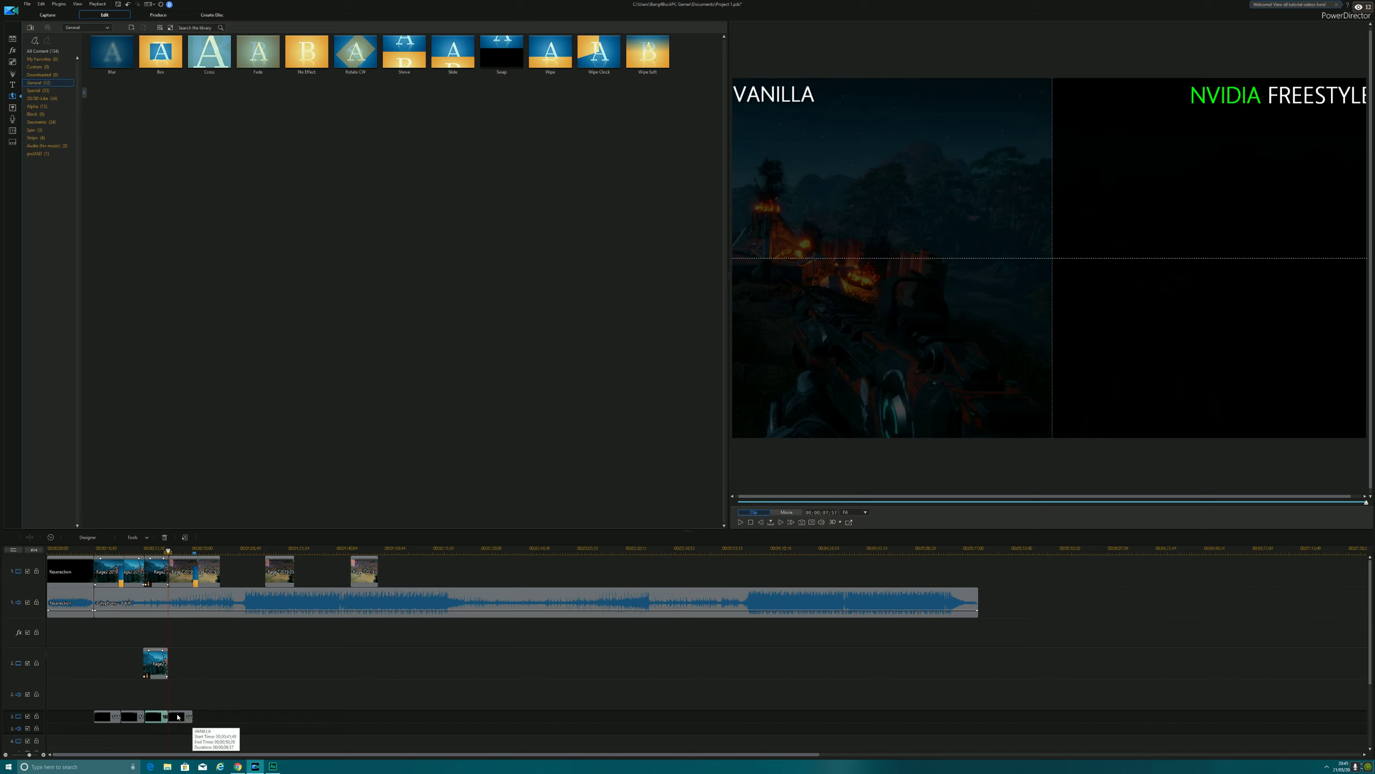
pyautogui.click(190, 716)
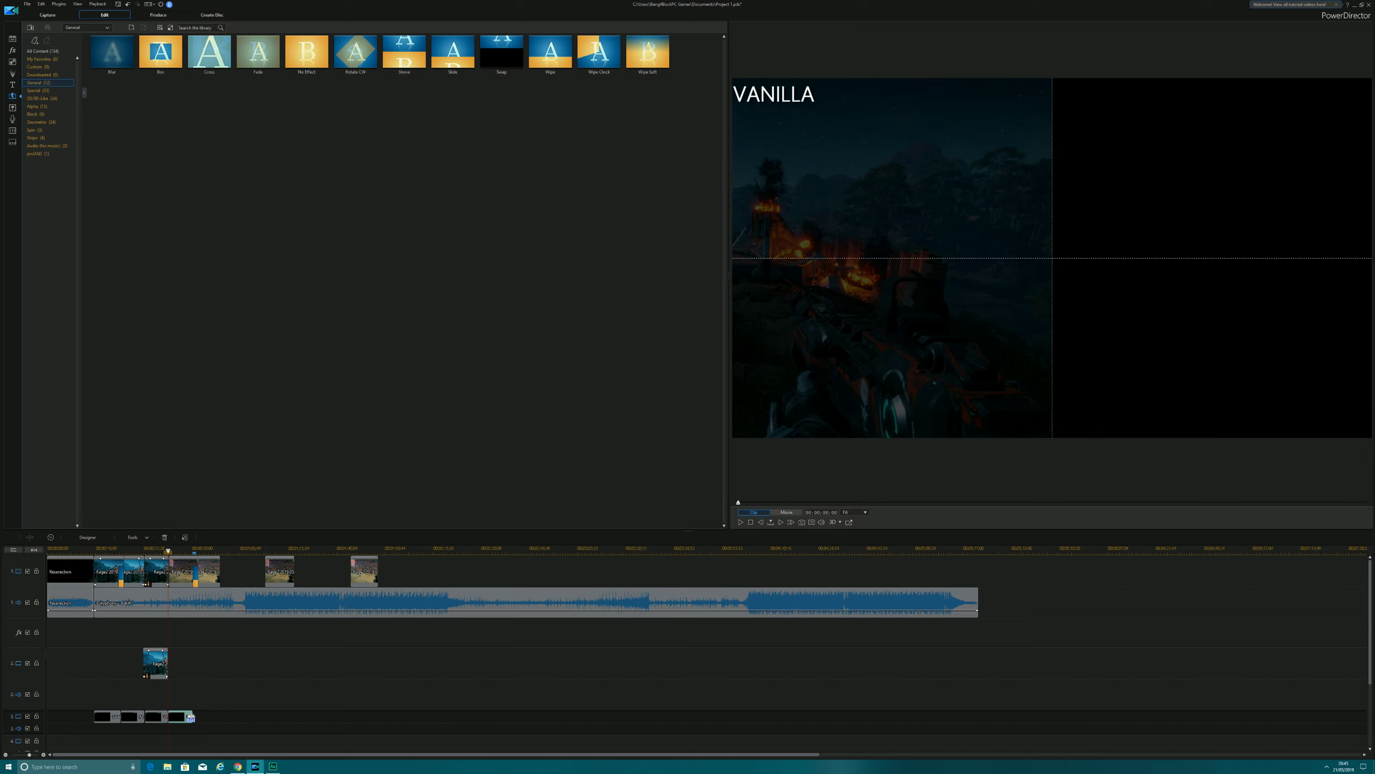
pyautogui.moveTo(191, 717); pyautogui.dragTo(193, 716)
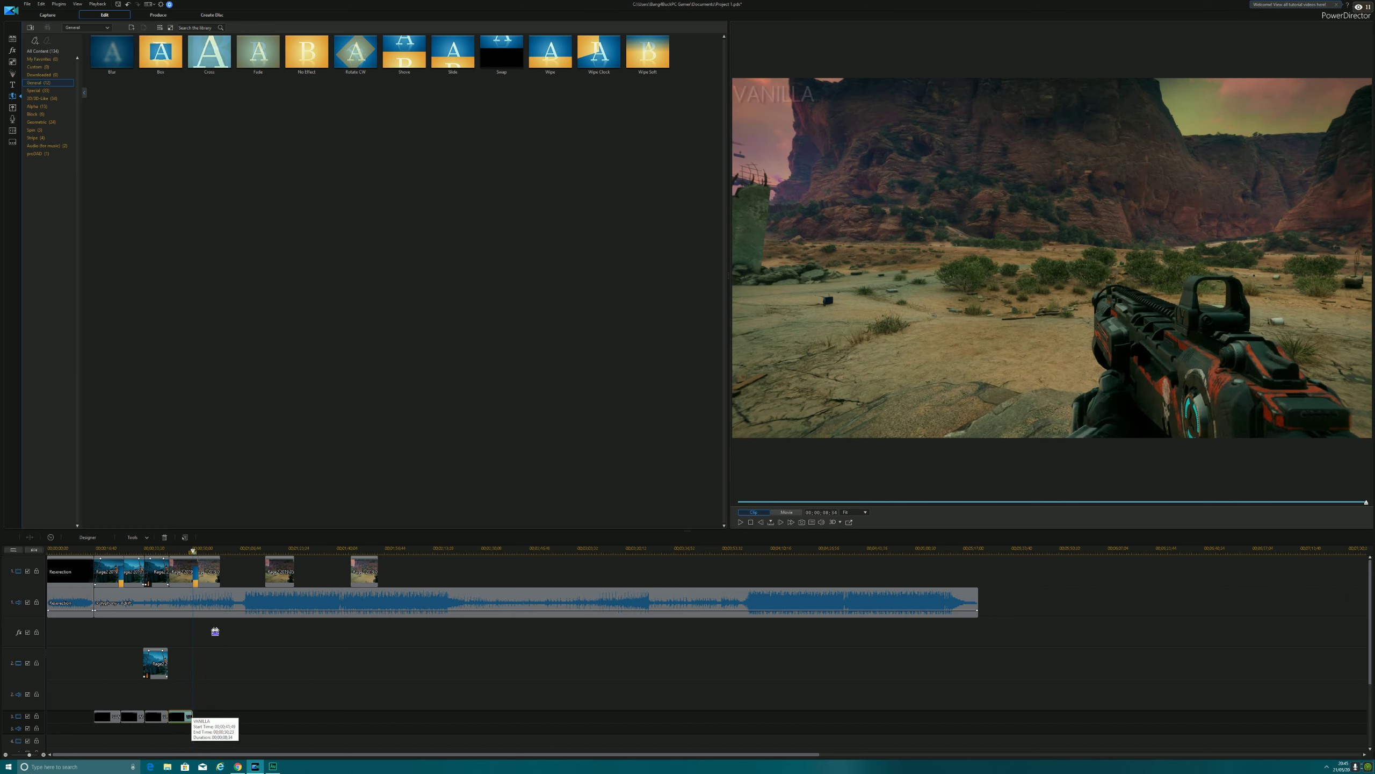
pyautogui.moveTo(237, 554); pyautogui.dragTo(368, 553)
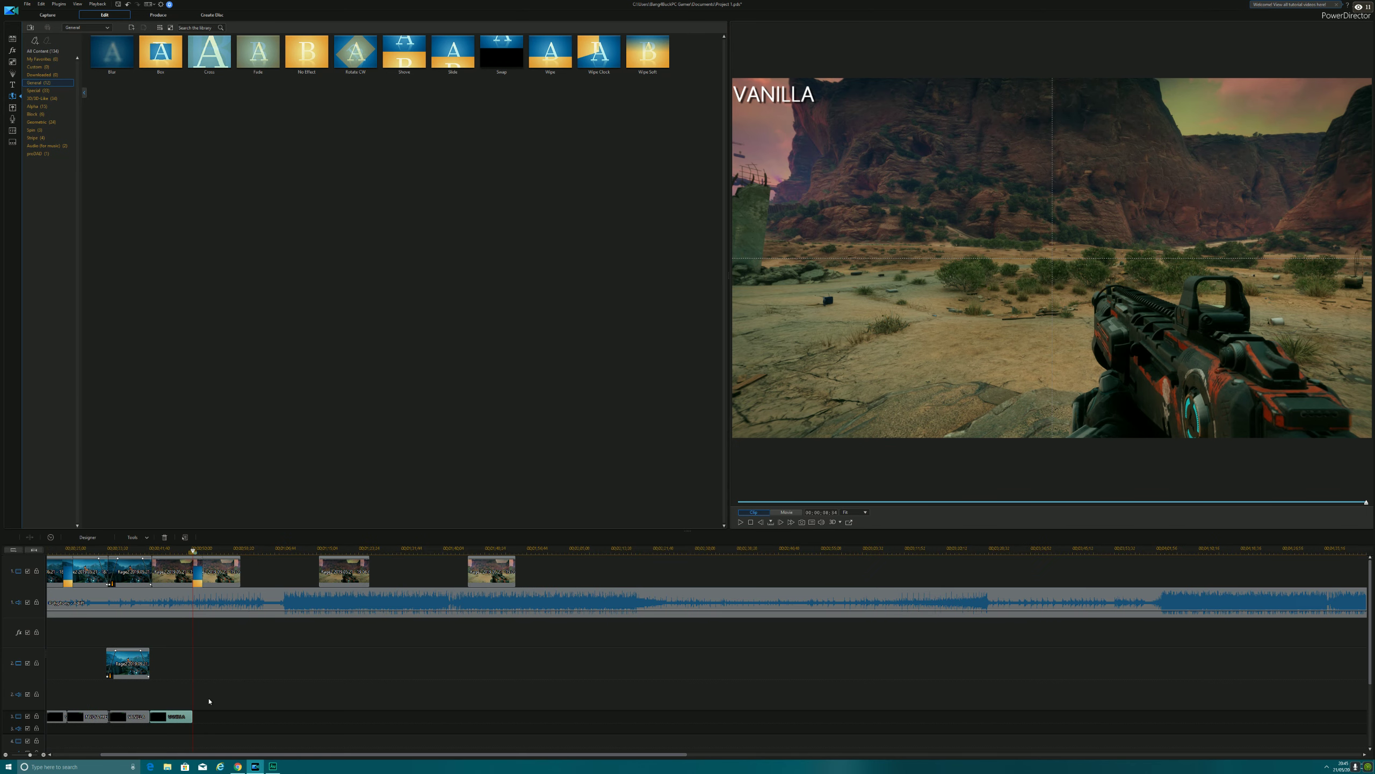
pyautogui.moveTo(191, 716); pyautogui.dragTo(198, 716)
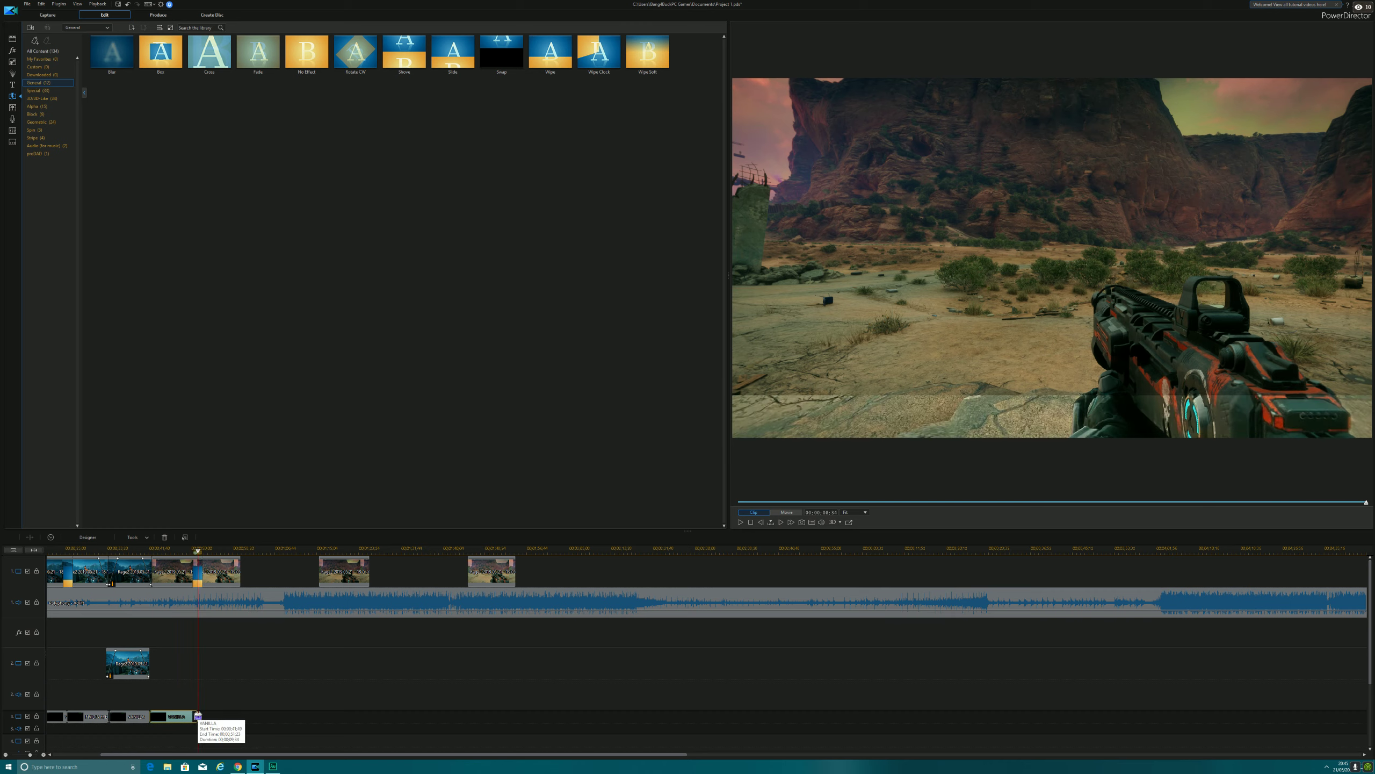
pyautogui.moveTo(197, 716); pyautogui.dragTo(198, 716)
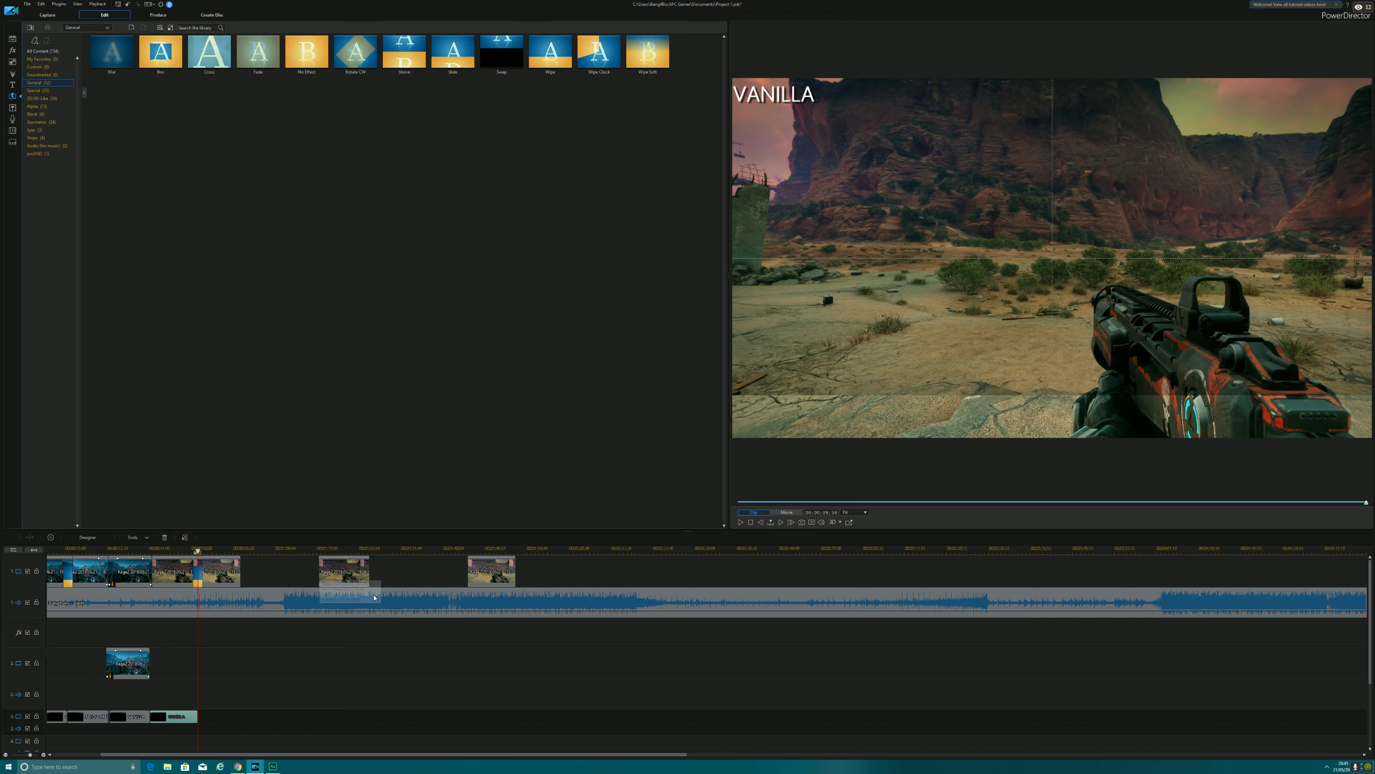
# Copy the first NVIDIA FREESTYLE title, paste it under the second canyon clip, and fit it between the VANILLA title and that clip's end.
pyautogui.click(92, 720)
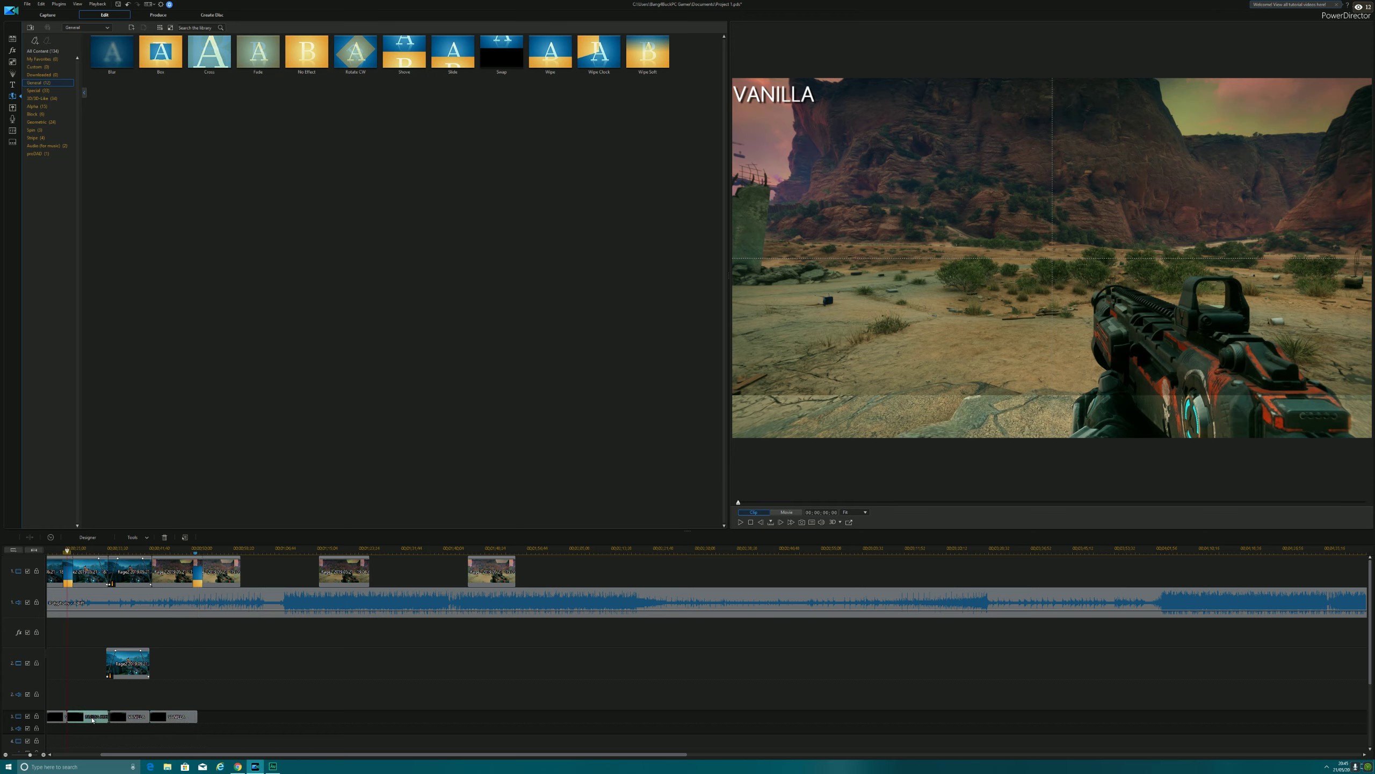
pyautogui.rightClick(96, 715)
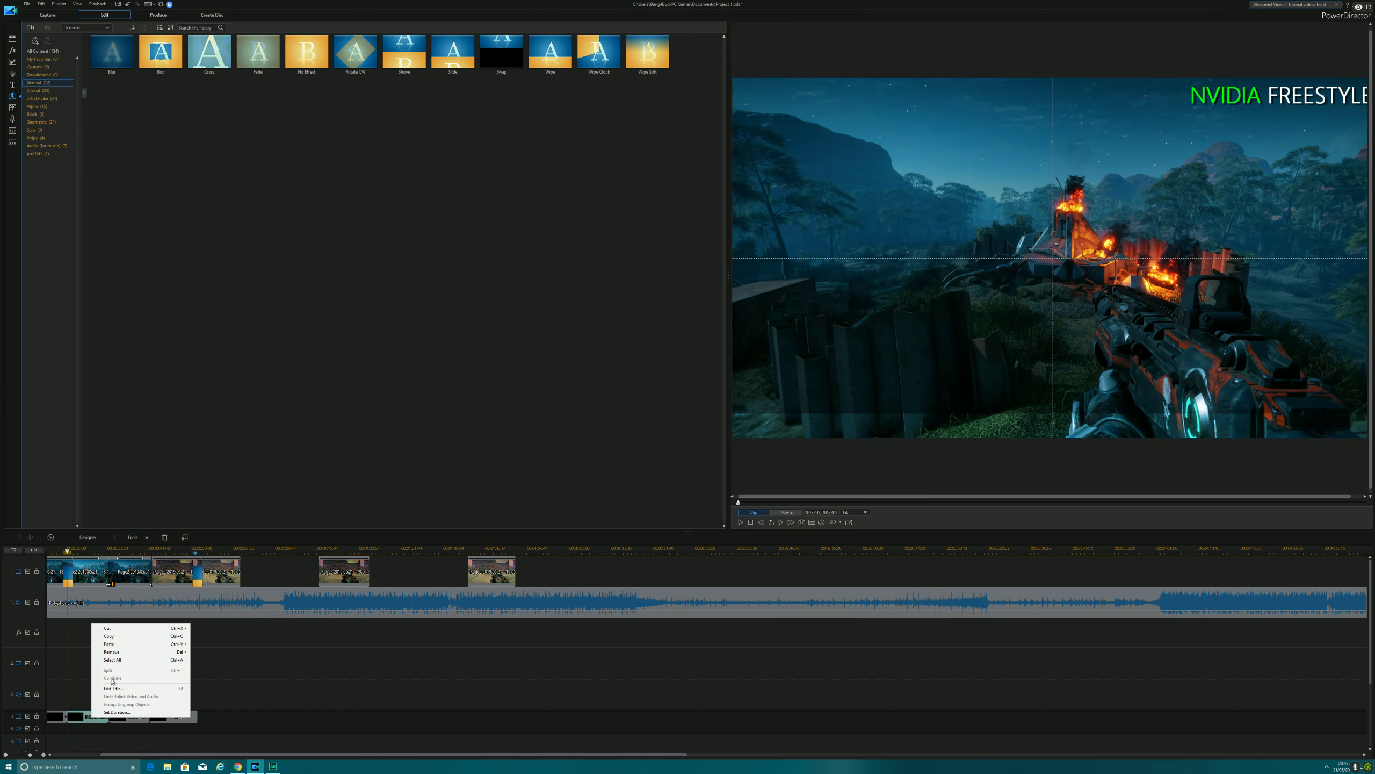
pyautogui.click(124, 636)
pyautogui.click(215, 580)
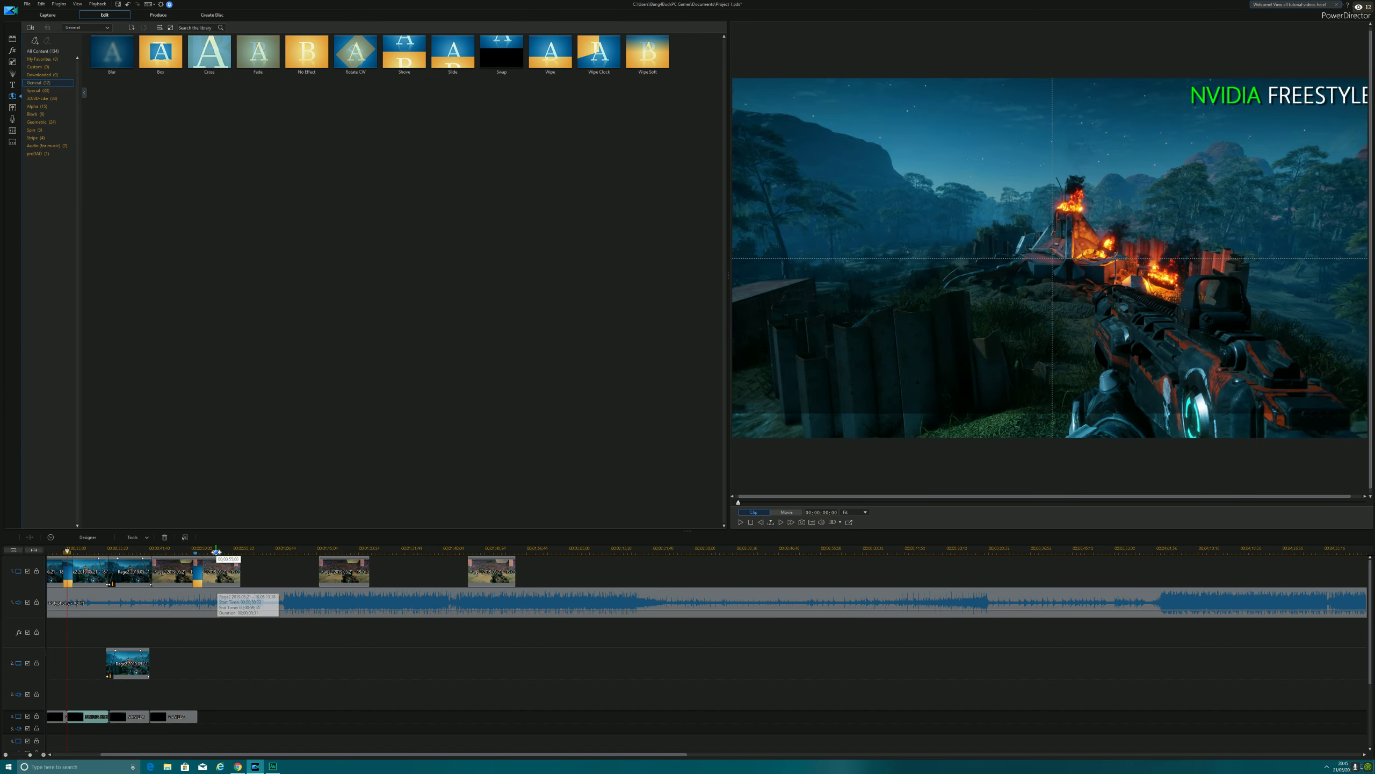
pyautogui.rightClick(228, 587)
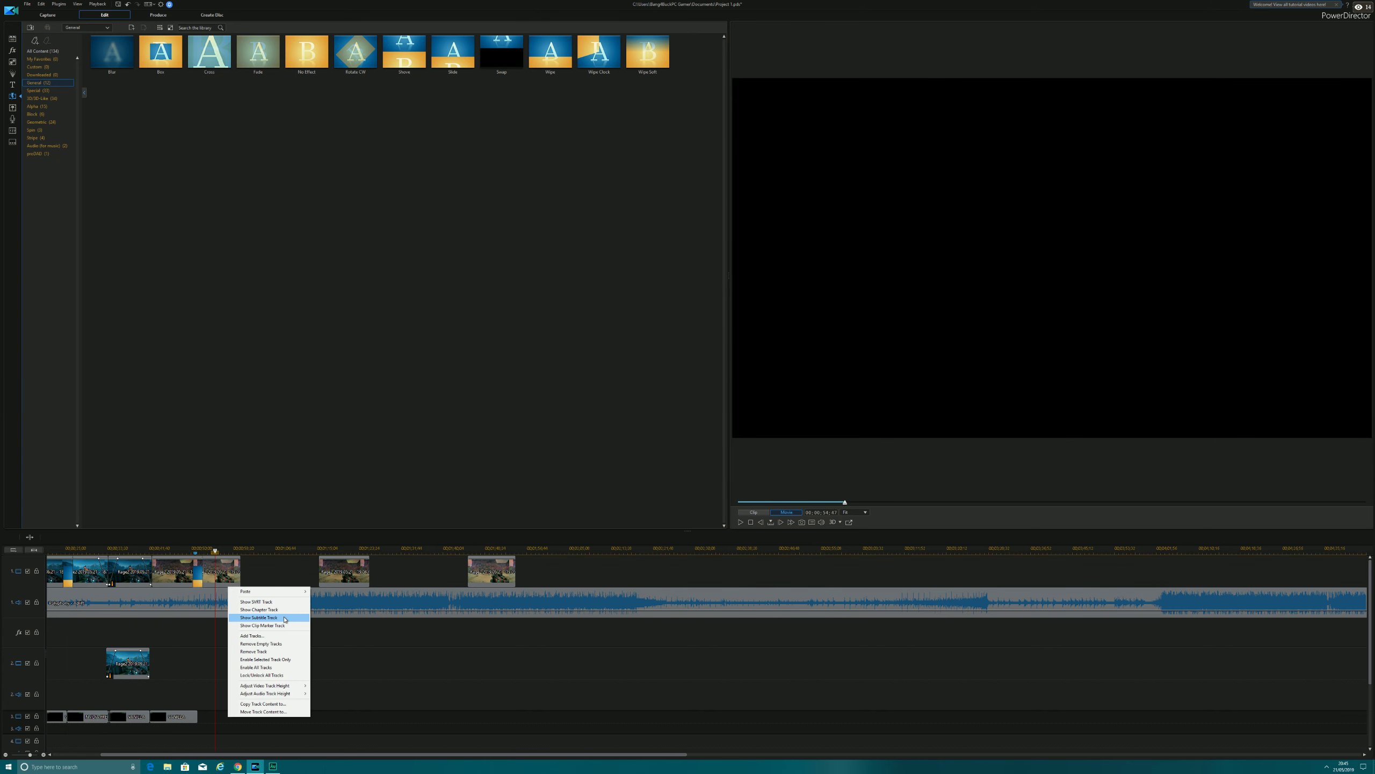
pyautogui.moveTo(270, 592)
pyautogui.click(336, 592)
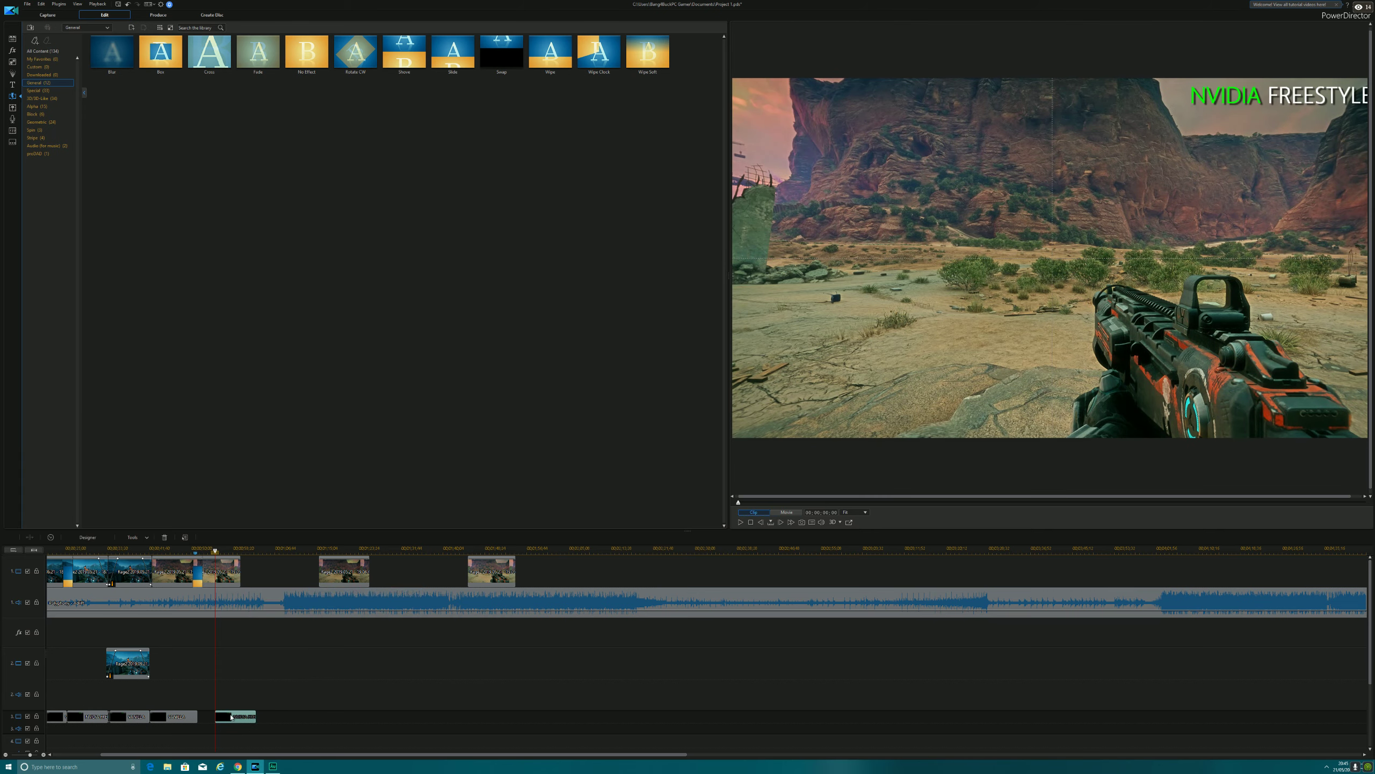
pyautogui.moveTo(223, 717); pyautogui.dragTo(239, 712)
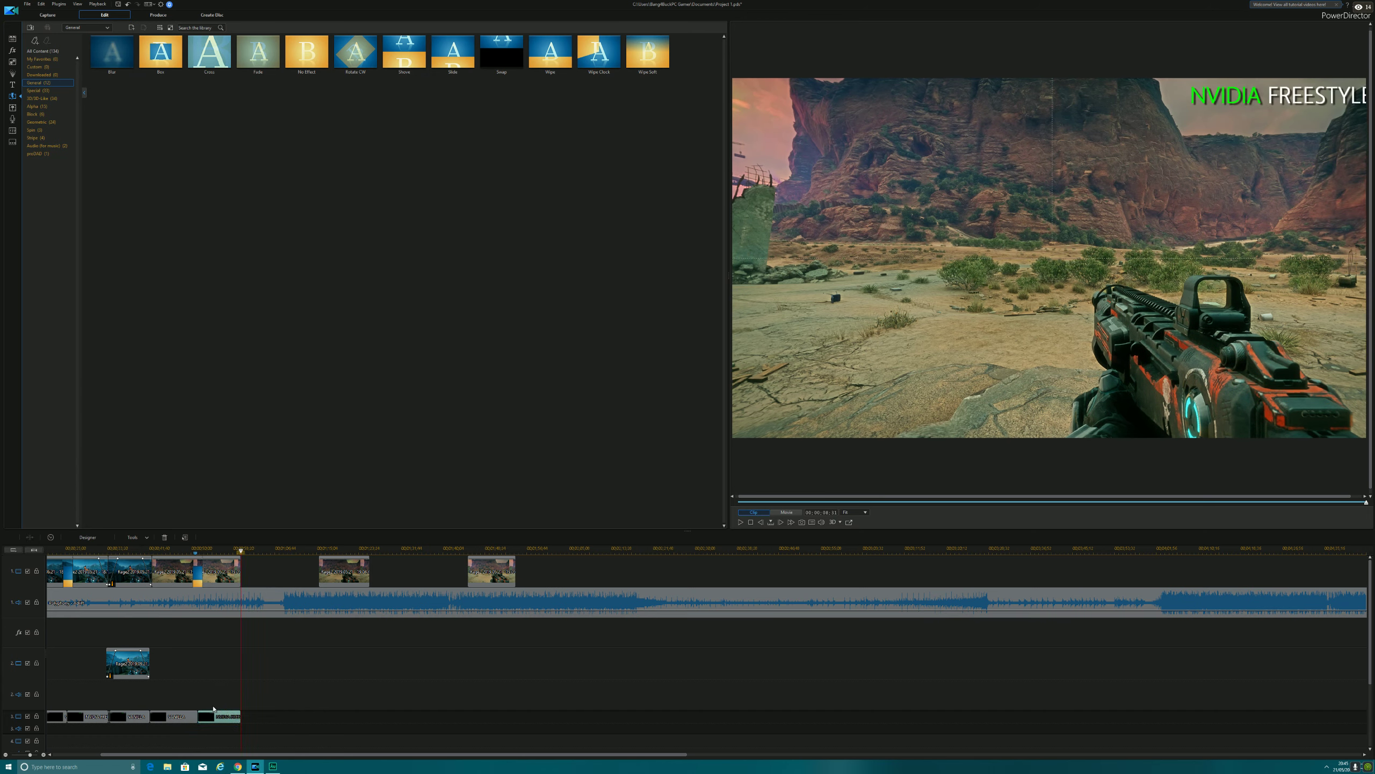
# Extend the canyon VANILLA title to the end of the Wipe transition and move the following NVIDIA FREESTYLE title against it.
pyautogui.click(147, 551)
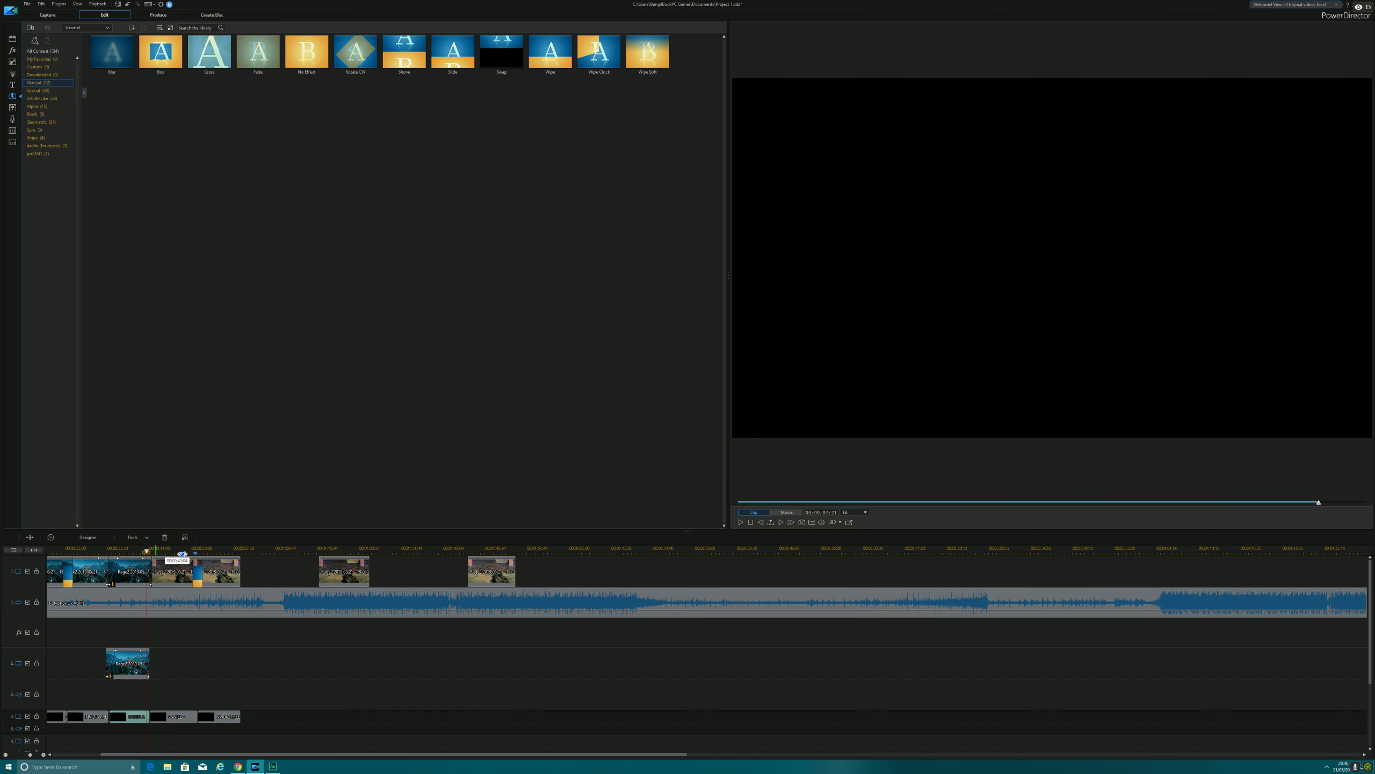
pyautogui.click(740, 522)
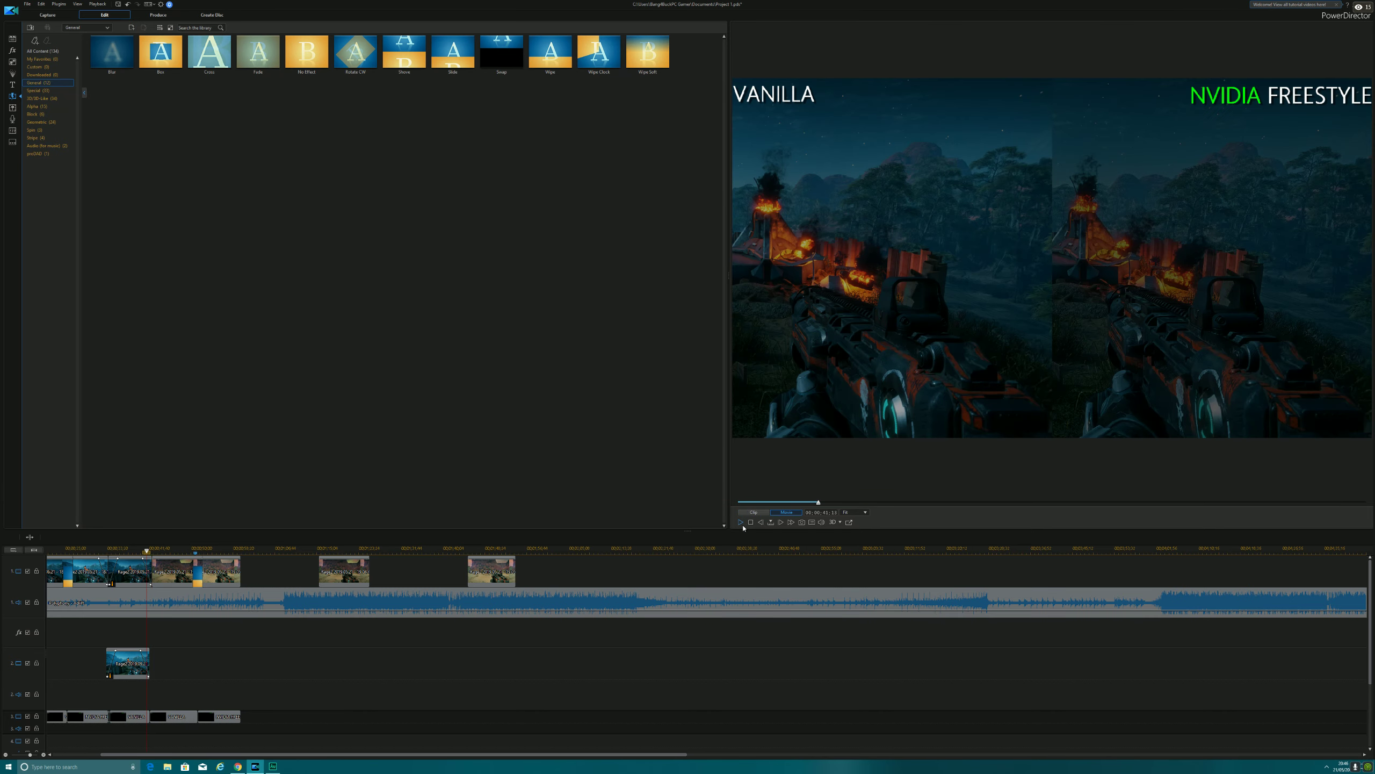
pyautogui.click(740, 522)
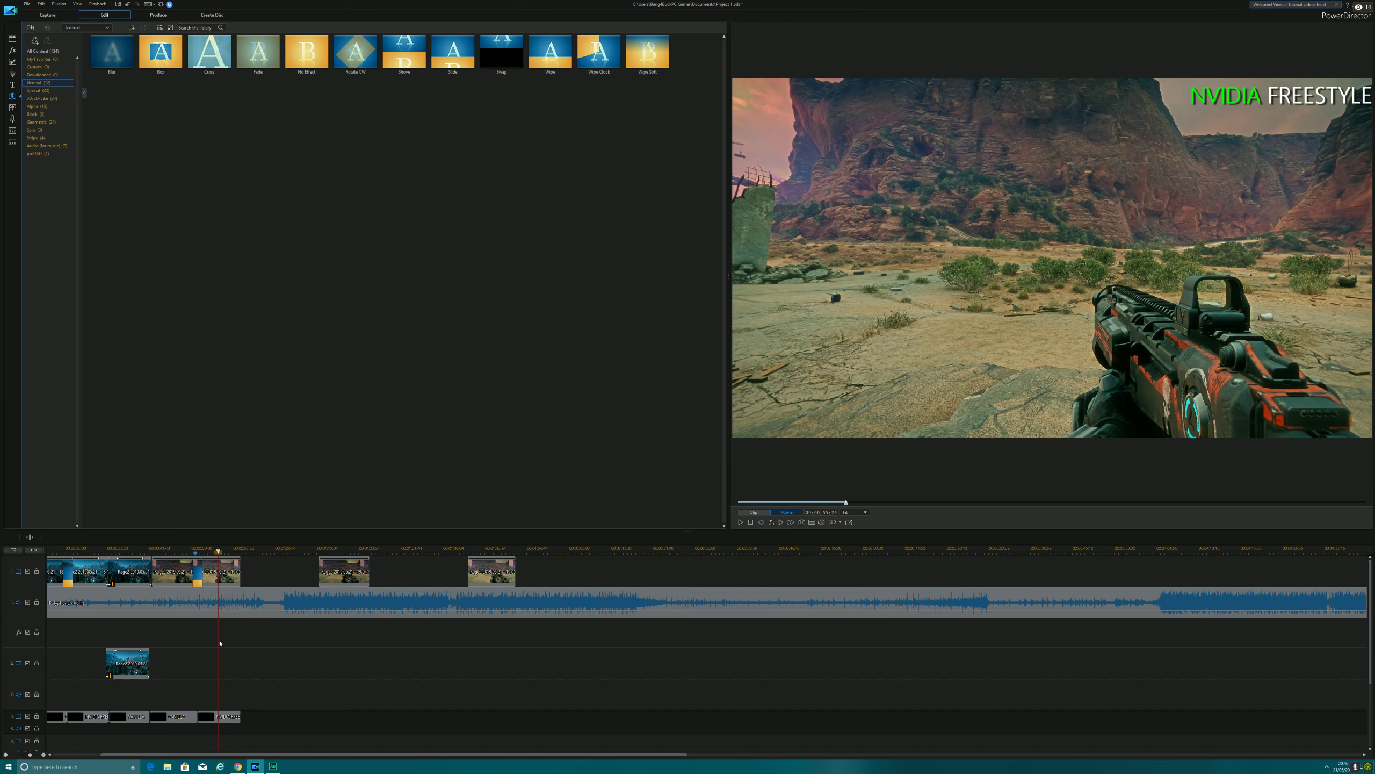
pyautogui.click(217, 717)
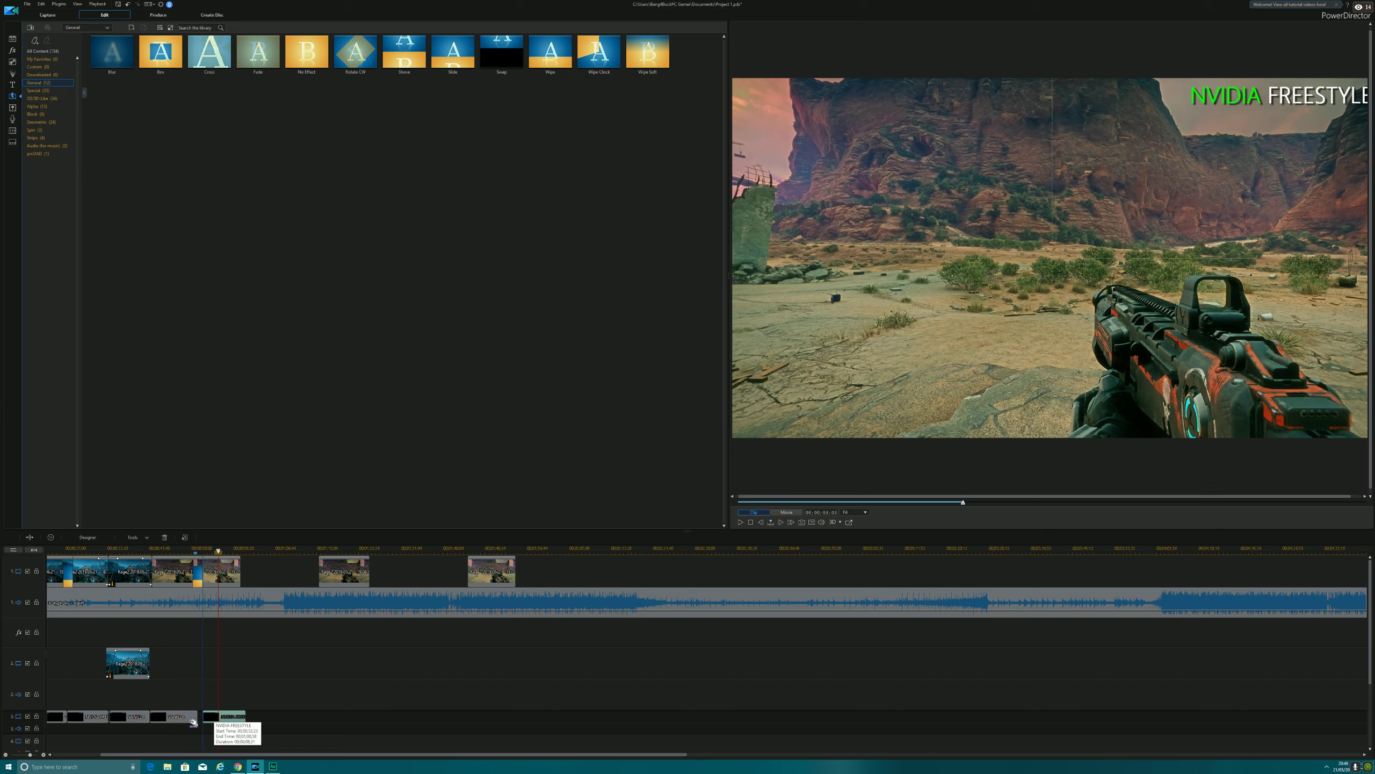
pyautogui.click(195, 718)
pyautogui.moveTo(195, 716); pyautogui.dragTo(199, 713)
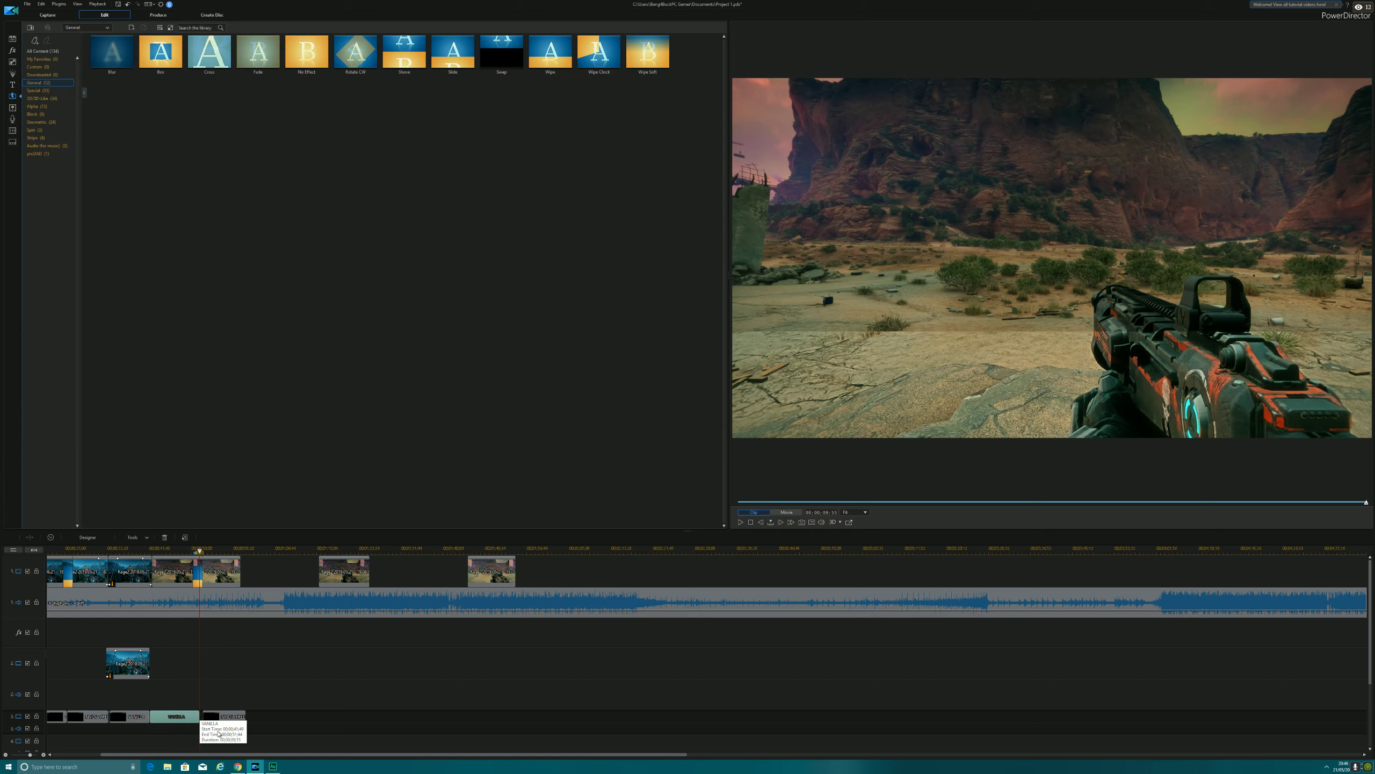
pyautogui.click(216, 717)
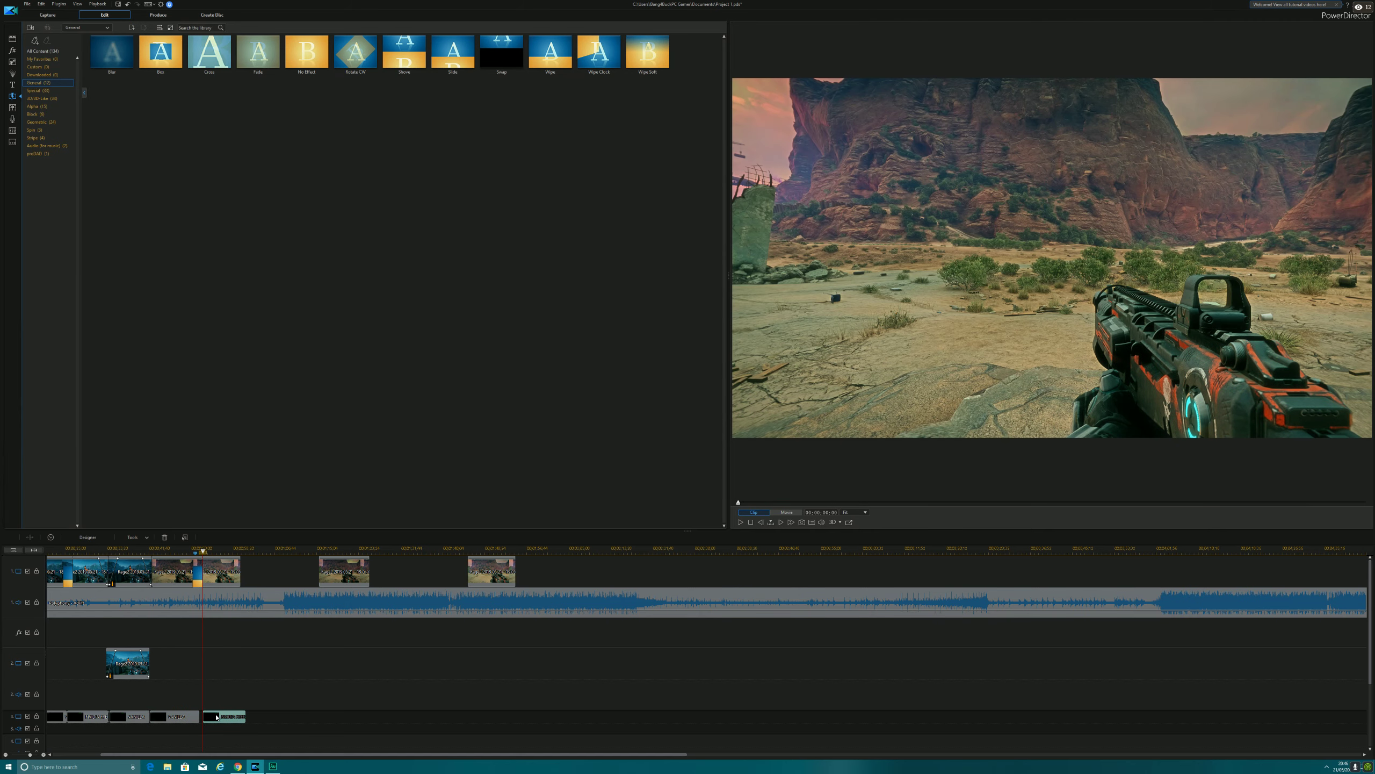
pyautogui.press('space')
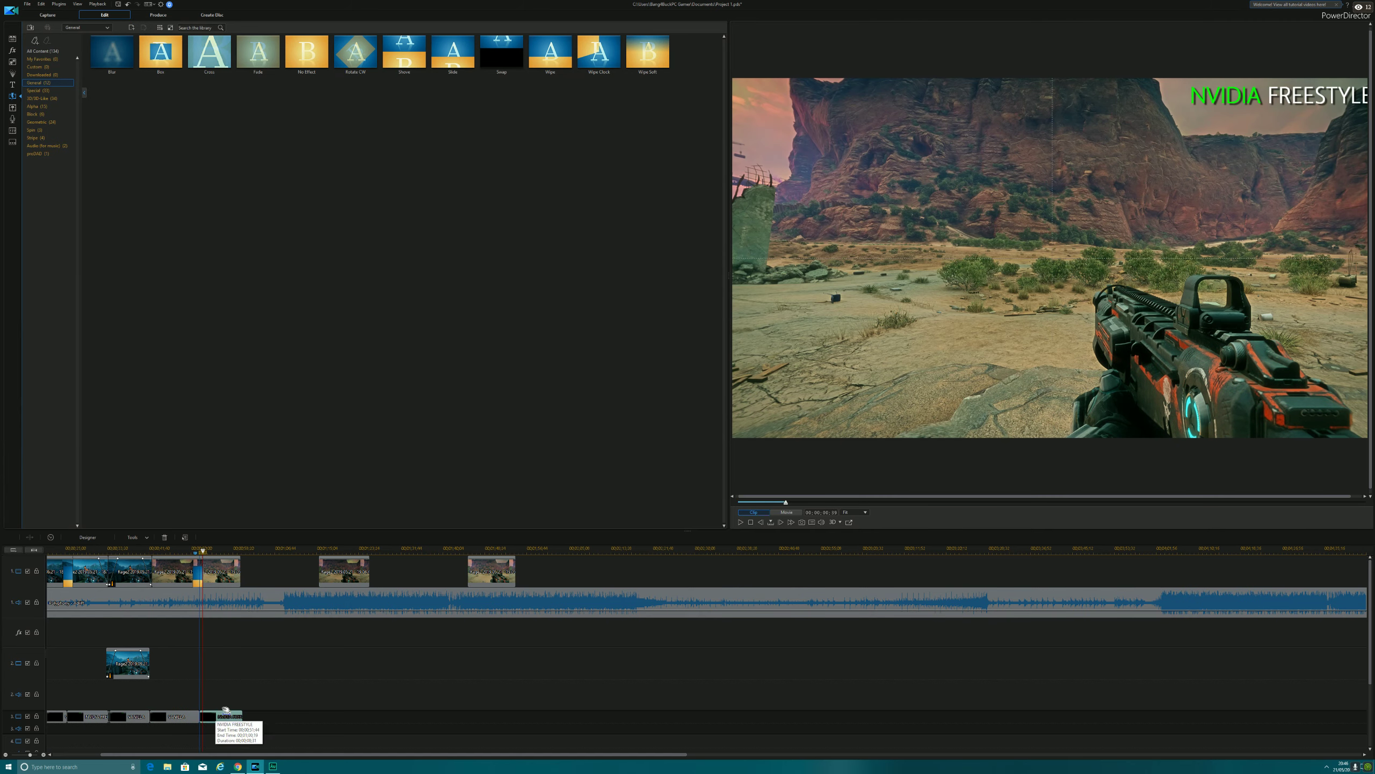
# Play the movie across the canyon clips' transition and trim the last NVIDIA FREESTYLE title to the second canyon clip's end.
pyautogui.click(185, 551)
pyautogui.click(785, 513)
pyautogui.click(740, 522)
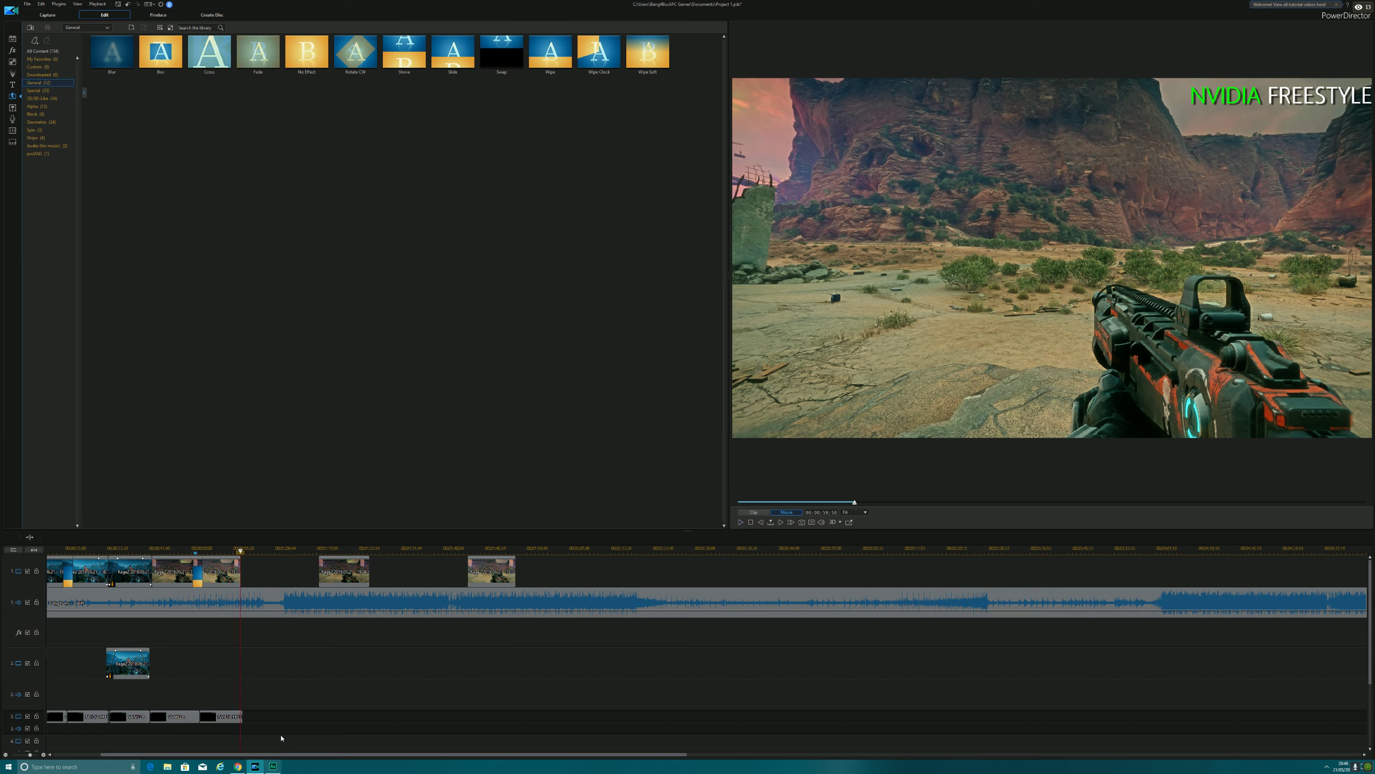
pyautogui.click(237, 717)
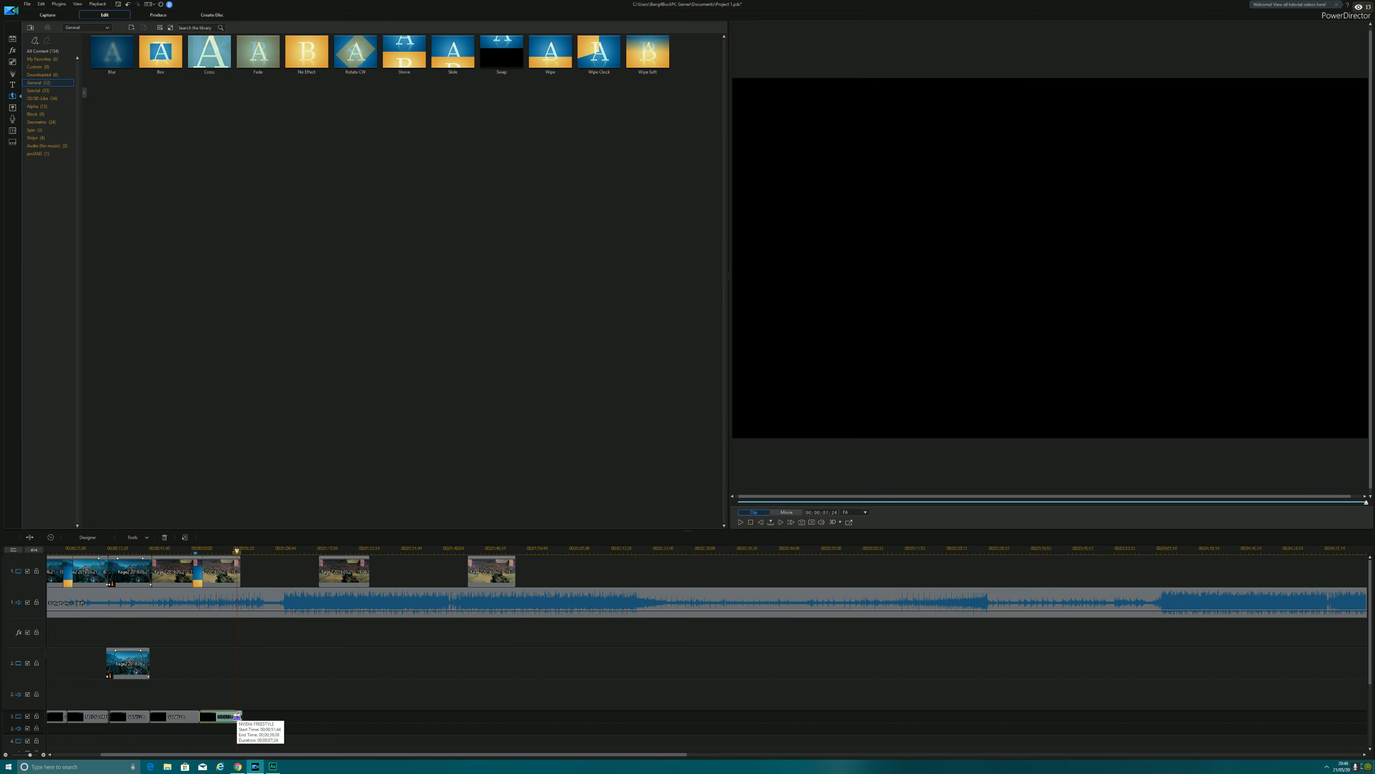
# Remove the Wipe between the canyon clips and set a fade-in on the first clip and a fade-out on the second.
pyautogui.click(196, 576)
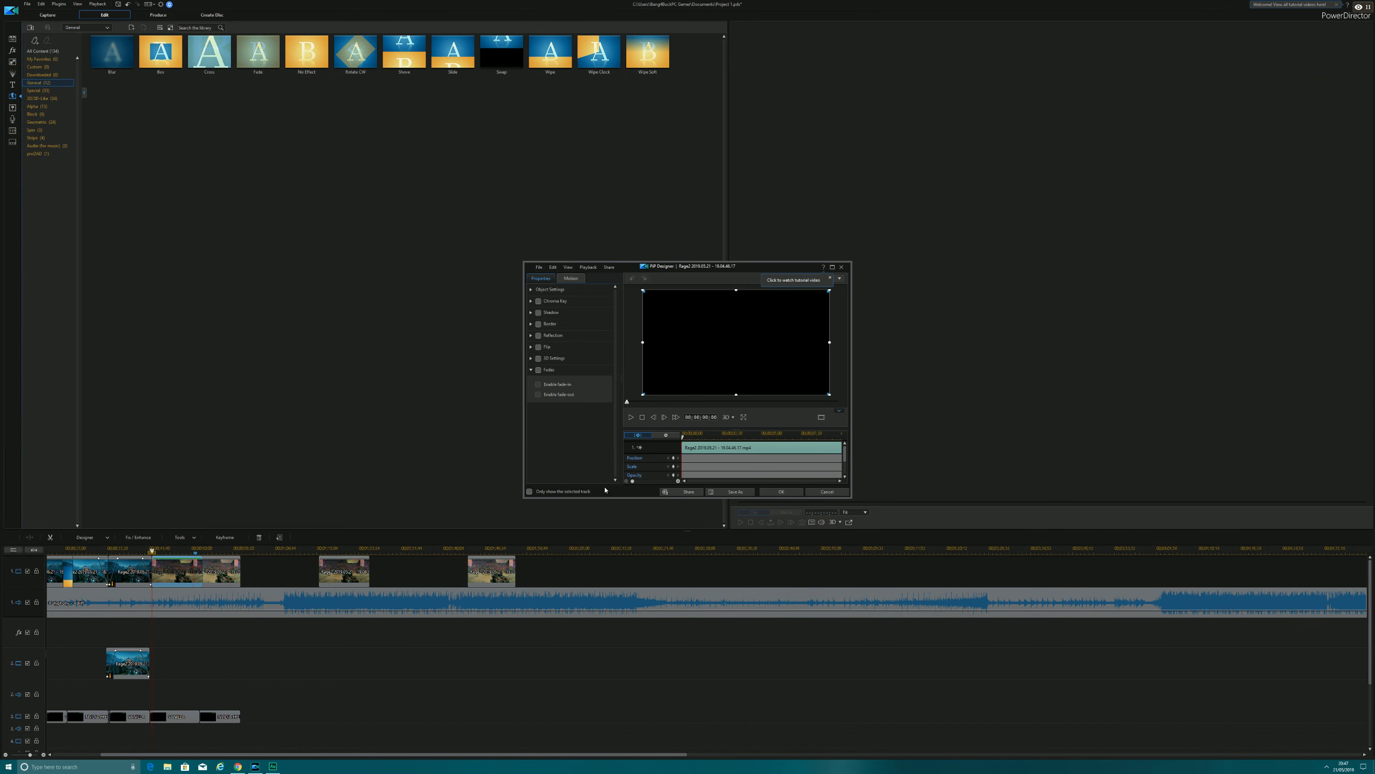
pyautogui.click(539, 371)
pyautogui.click(539, 384)
pyautogui.click(774, 492)
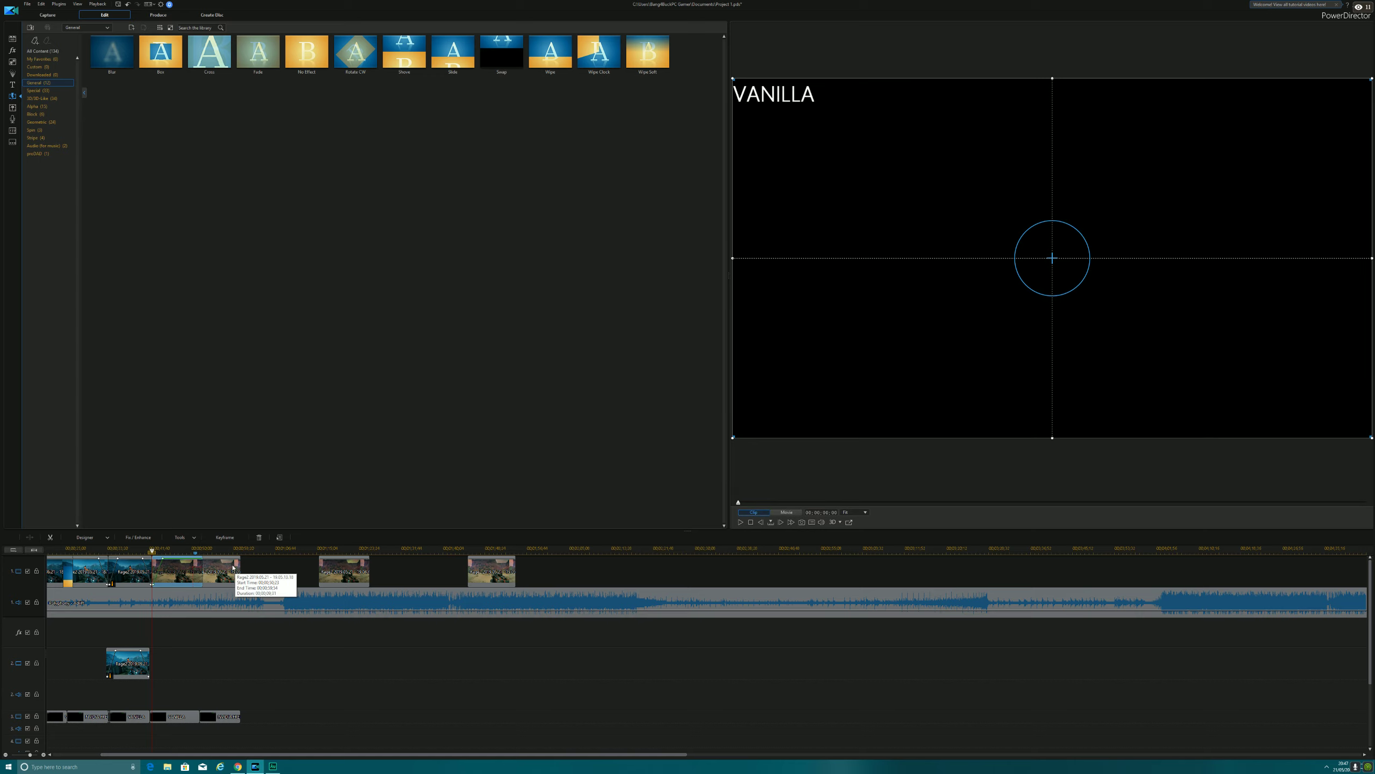
pyautogui.doubleClick(237, 567)
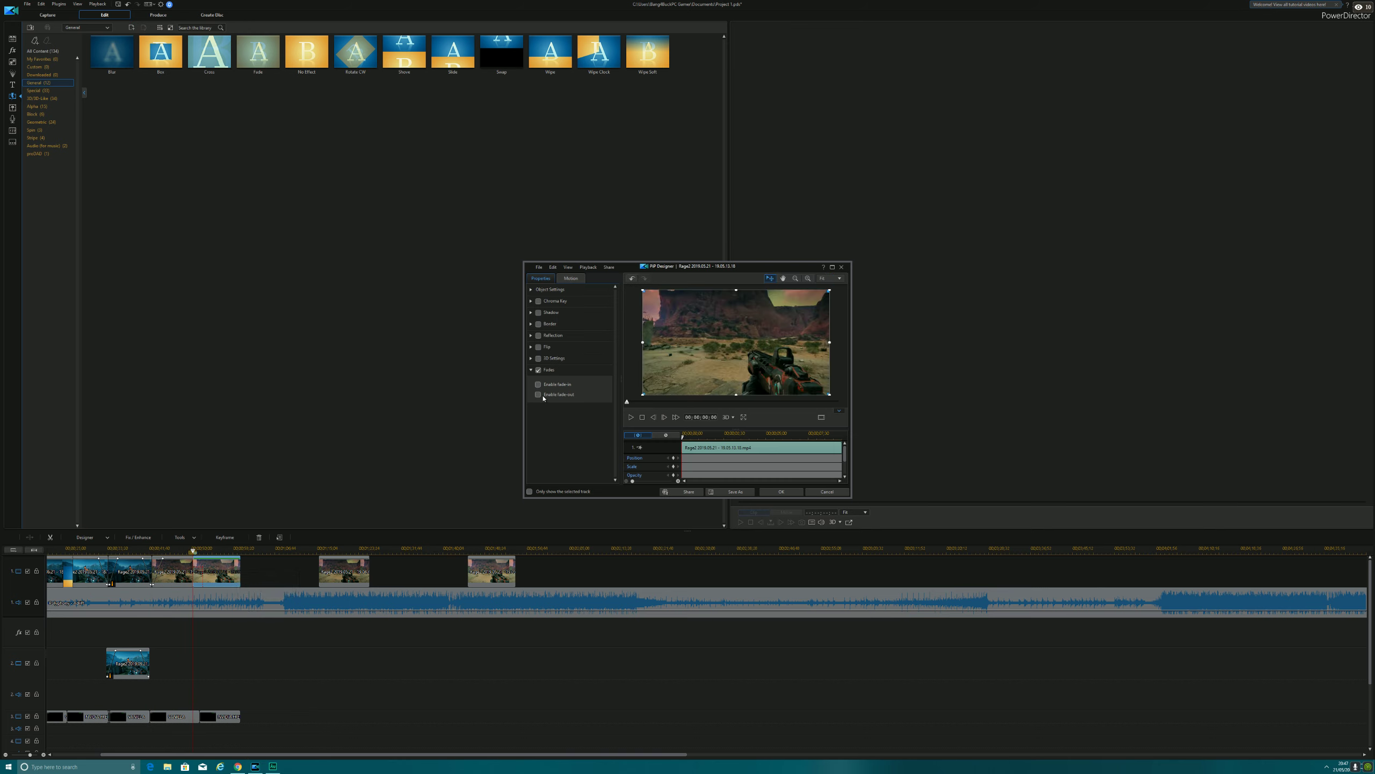
pyautogui.click(781, 493)
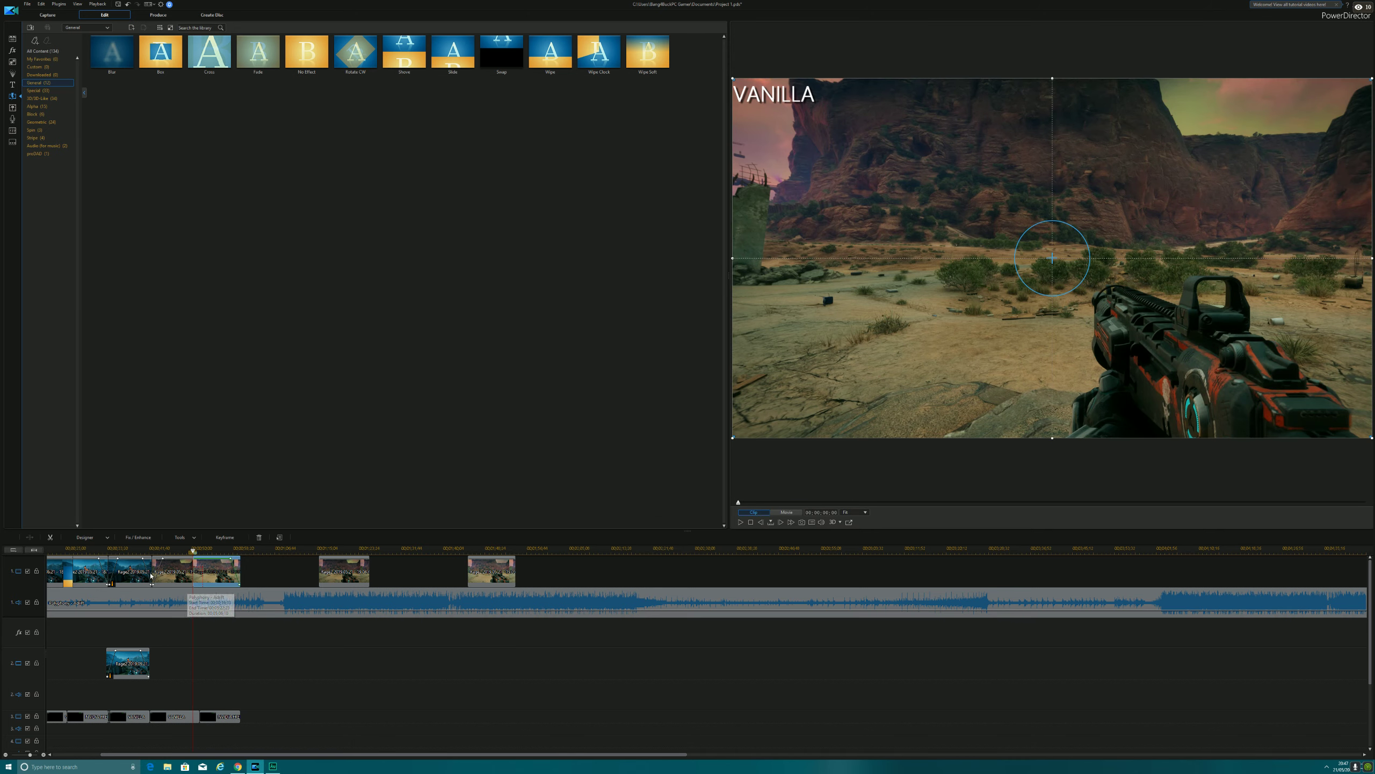
# Save the project.
pyautogui.click(148, 551)
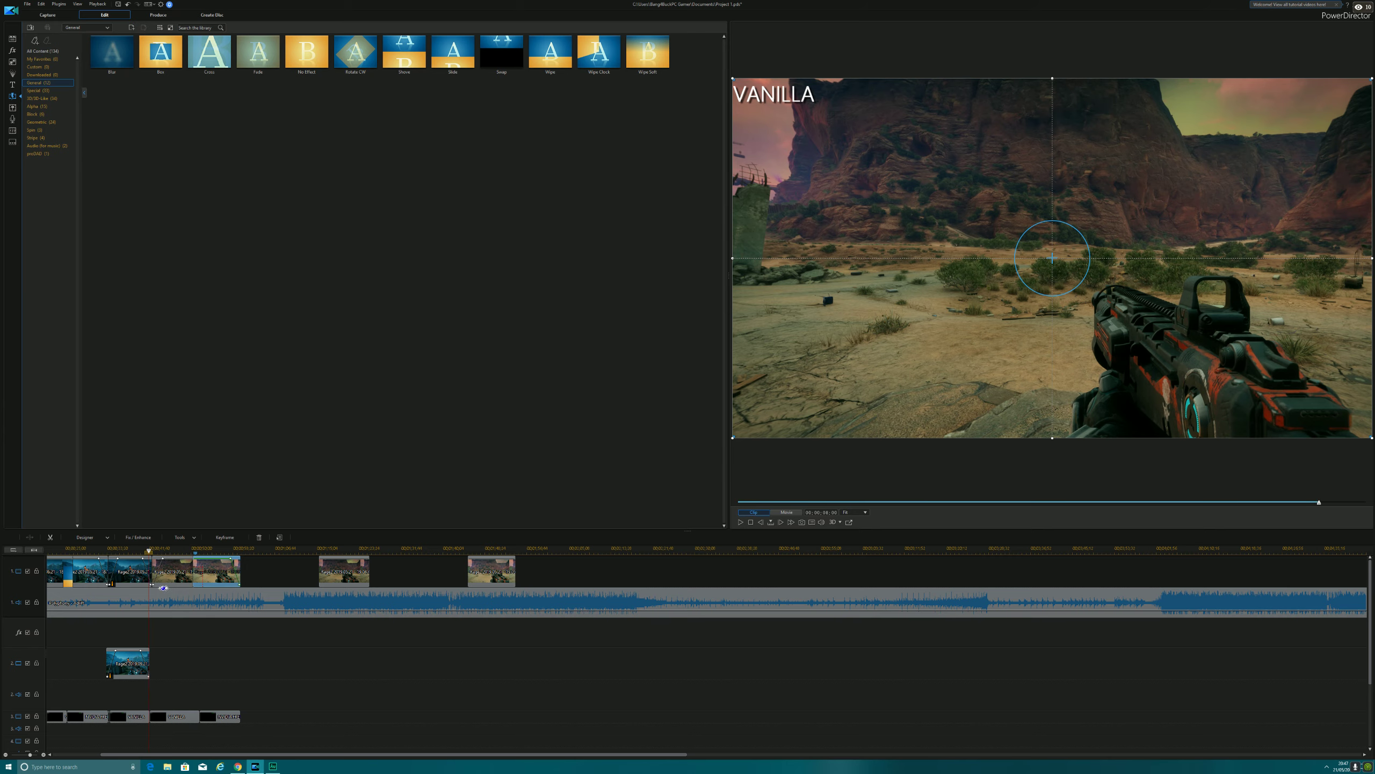
pyautogui.moveTo(329, 754); pyautogui.dragTo(280, 755)
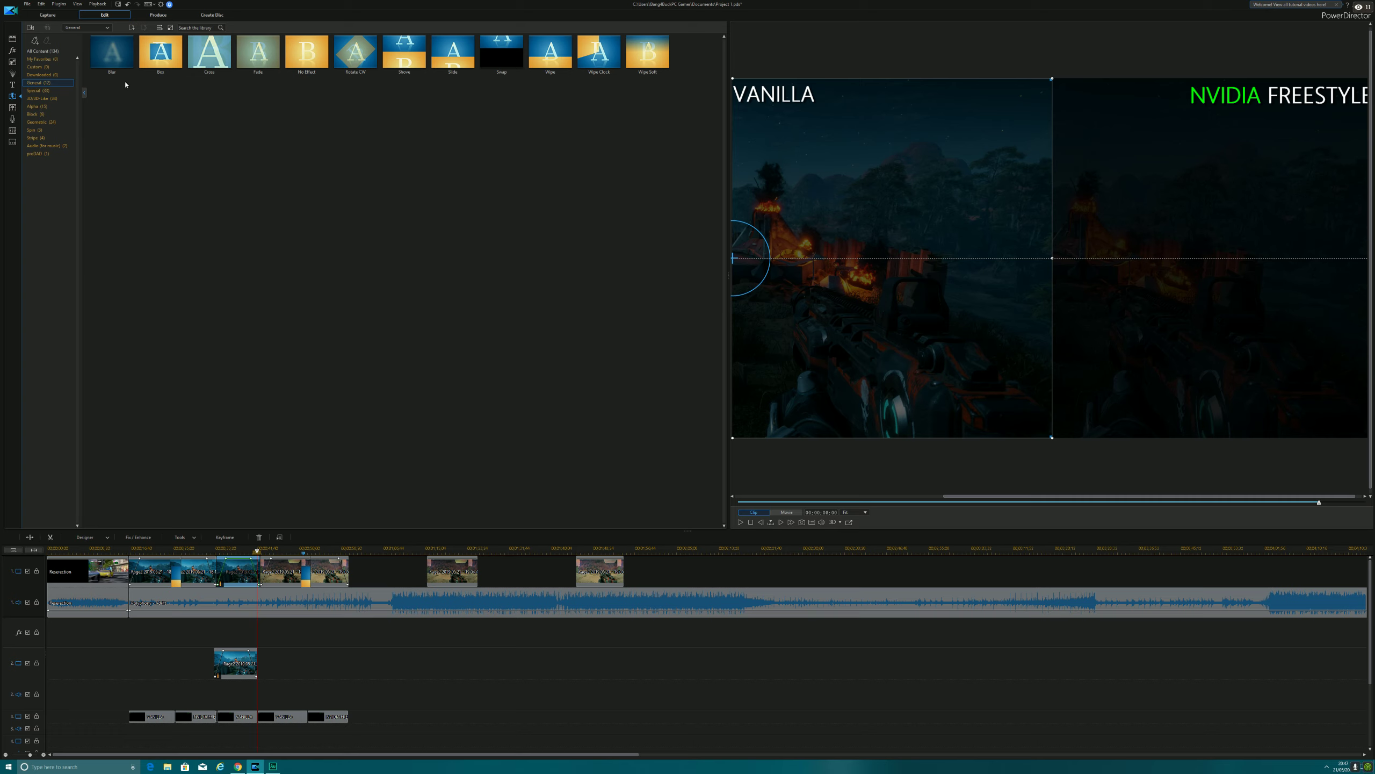
pyautogui.click(119, 3)
# Play the movie from the end of the intro and shift the split-screen overlay clip slightly later on its track.
pyautogui.click(127, 547)
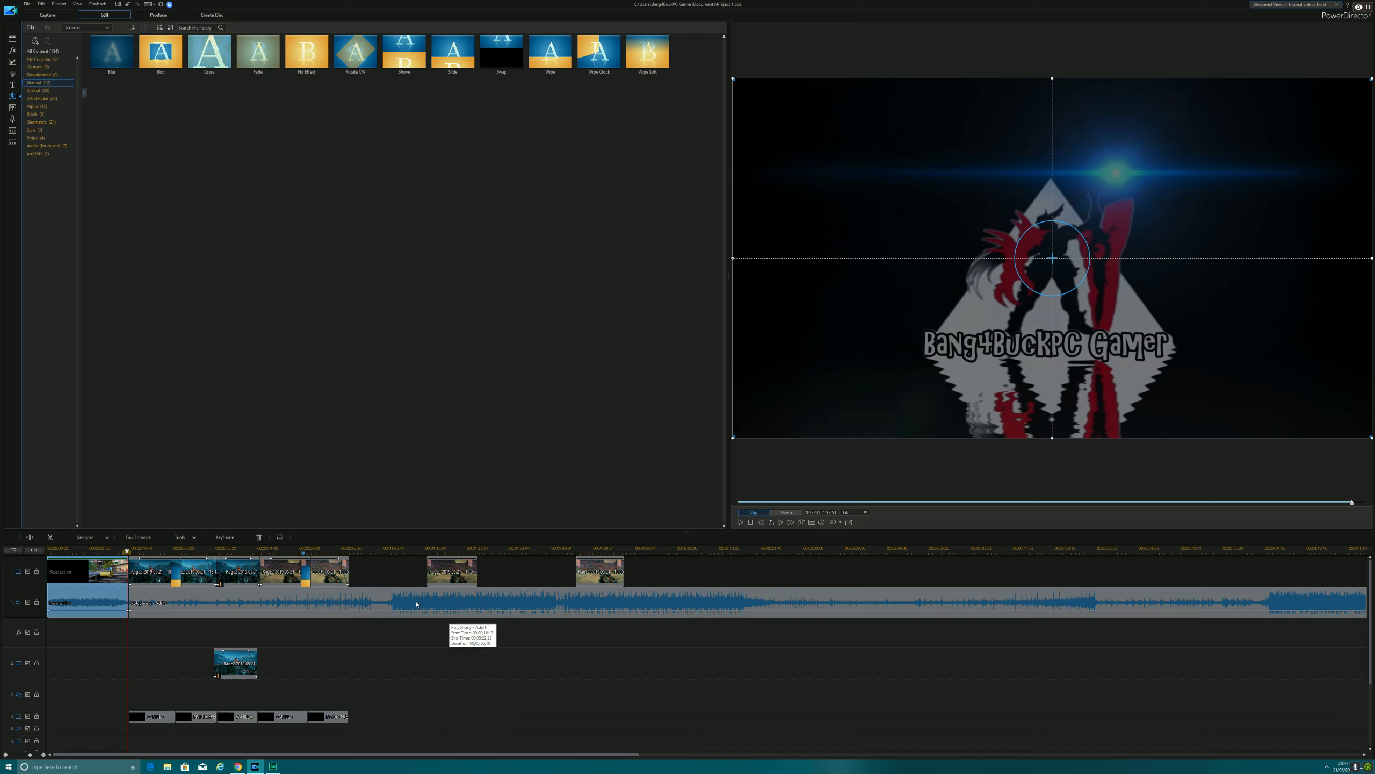
pyautogui.click(786, 513)
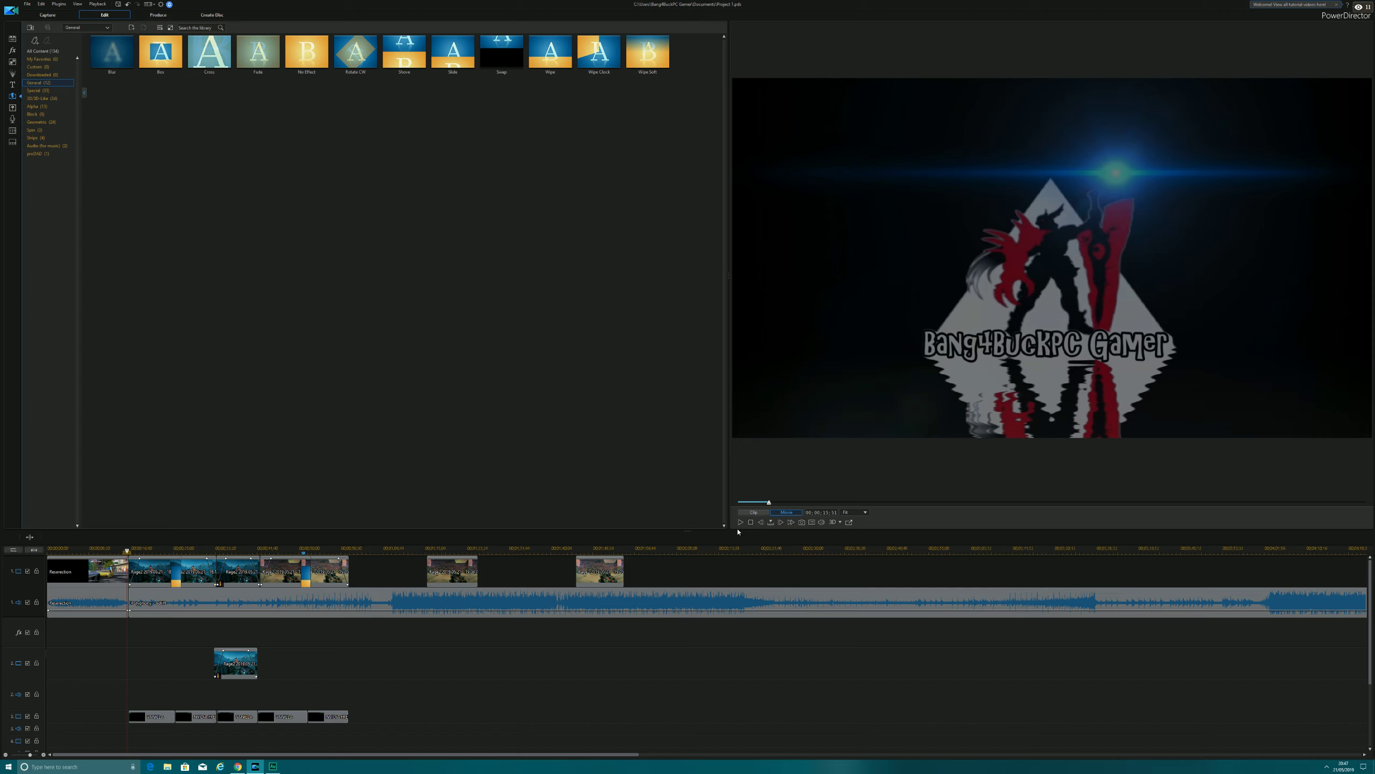
pyautogui.press('space')
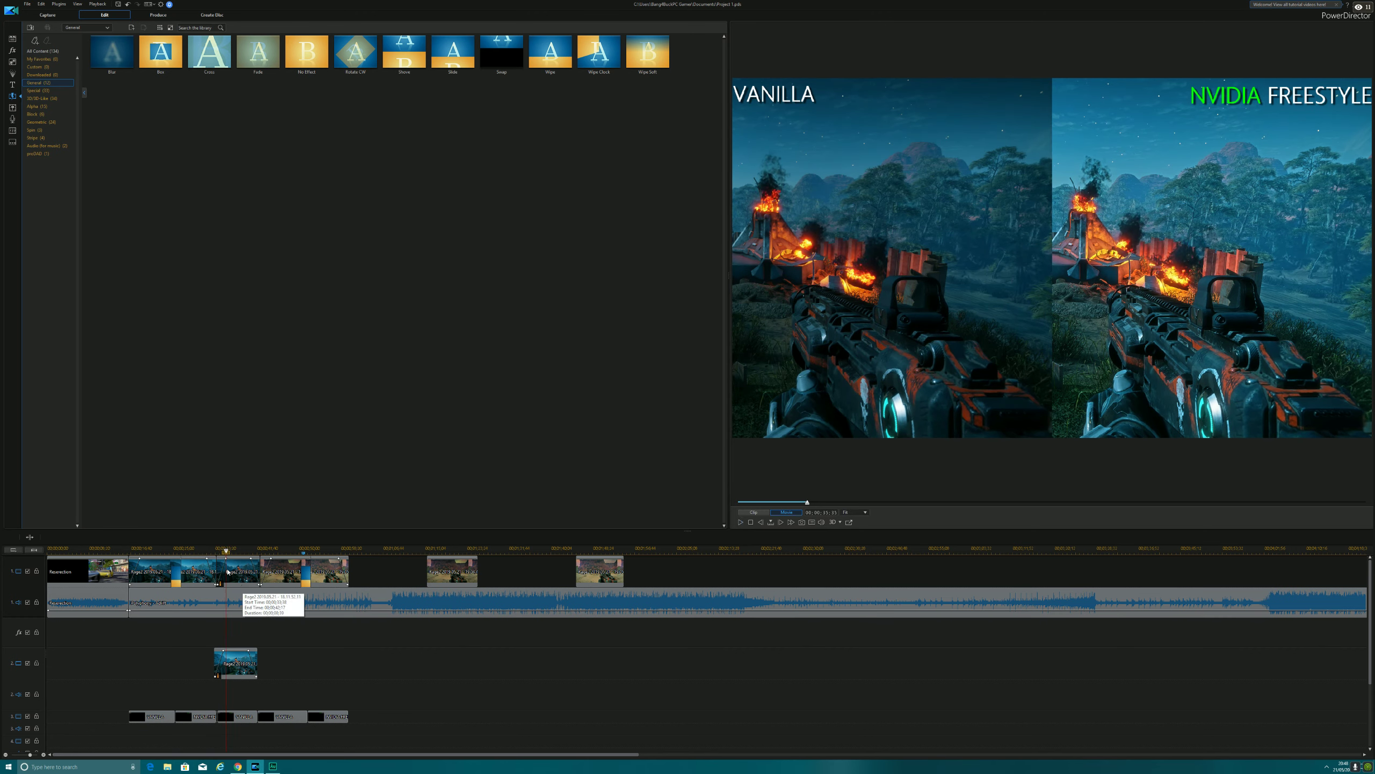
pyautogui.click(246, 662)
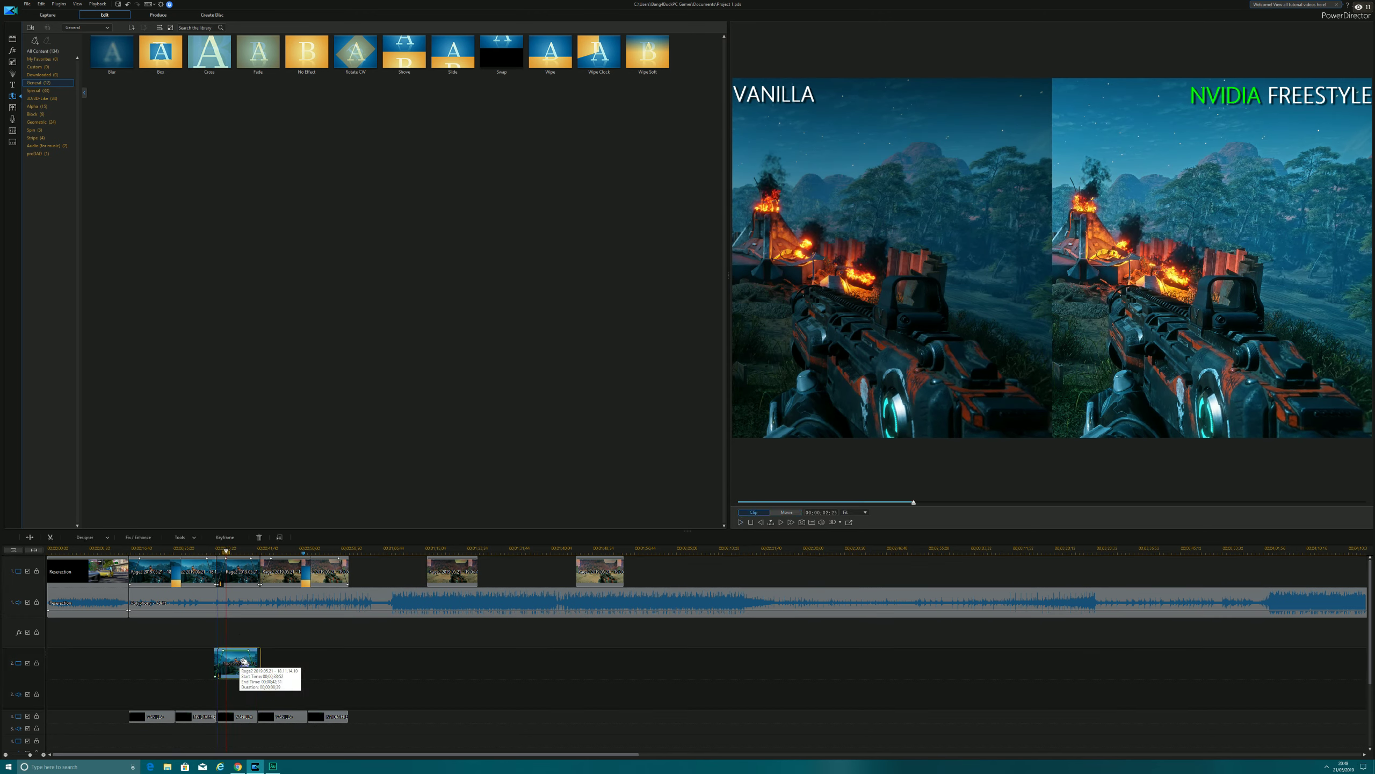
pyautogui.moveTo(240, 662); pyautogui.dragTo(259, 662)
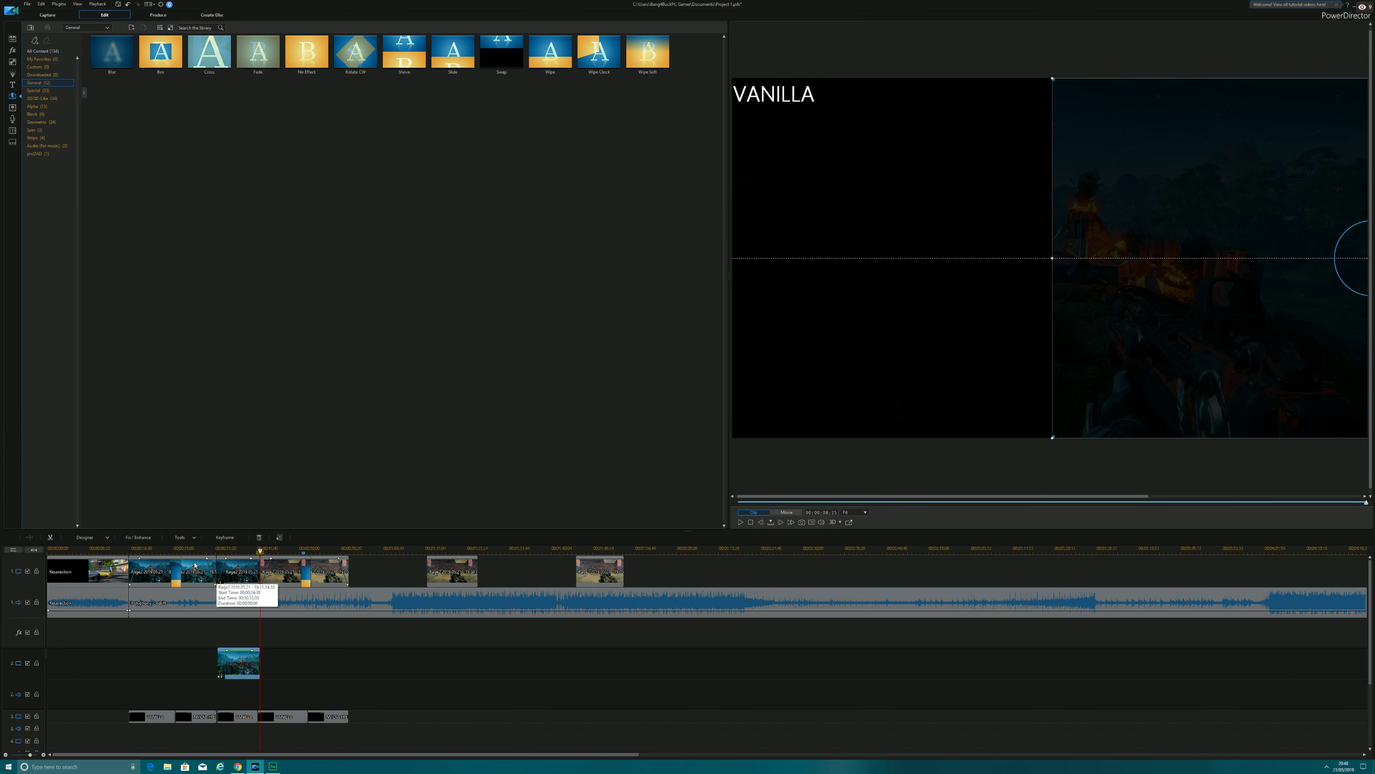
# Review how the two split-screen halves fade in and move the overlay clip slightly earlier to align them.
pyautogui.click(169, 552)
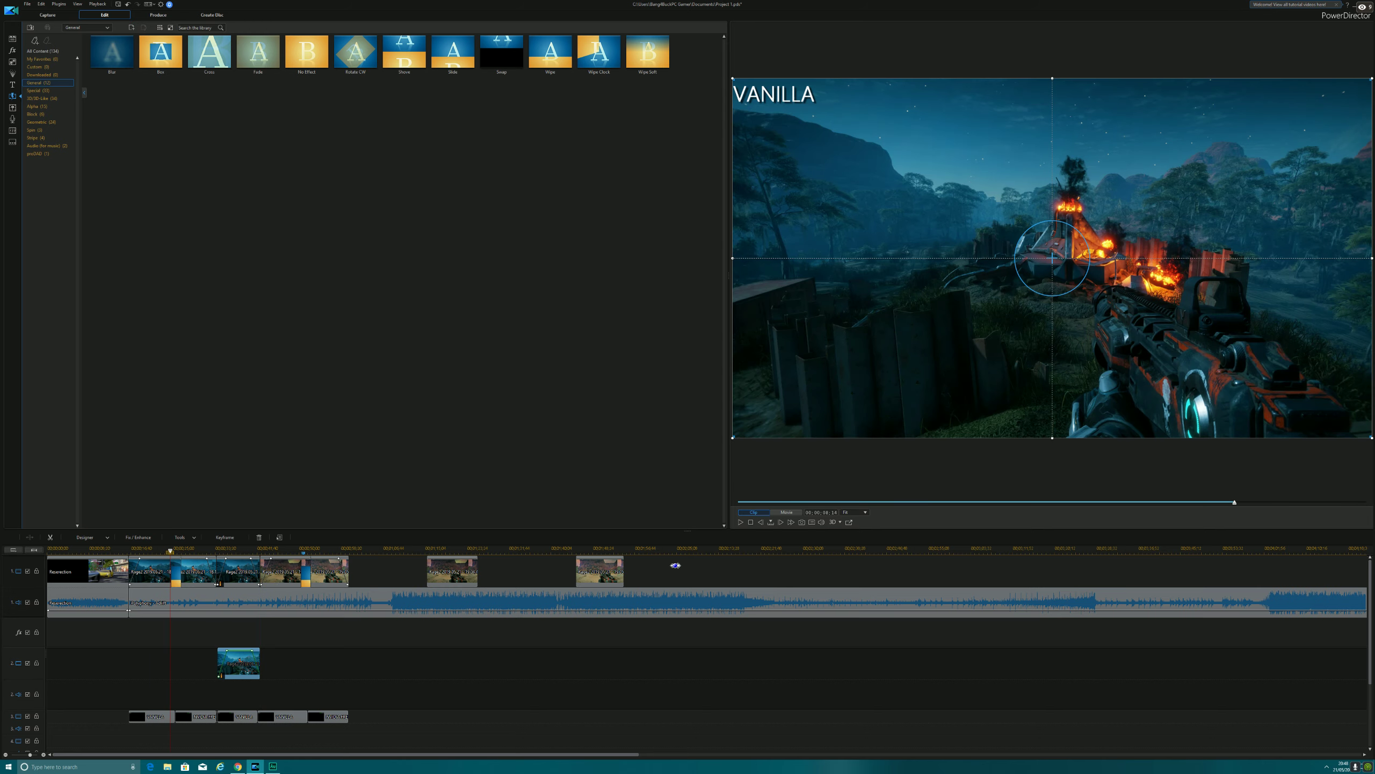
pyautogui.click(740, 522)
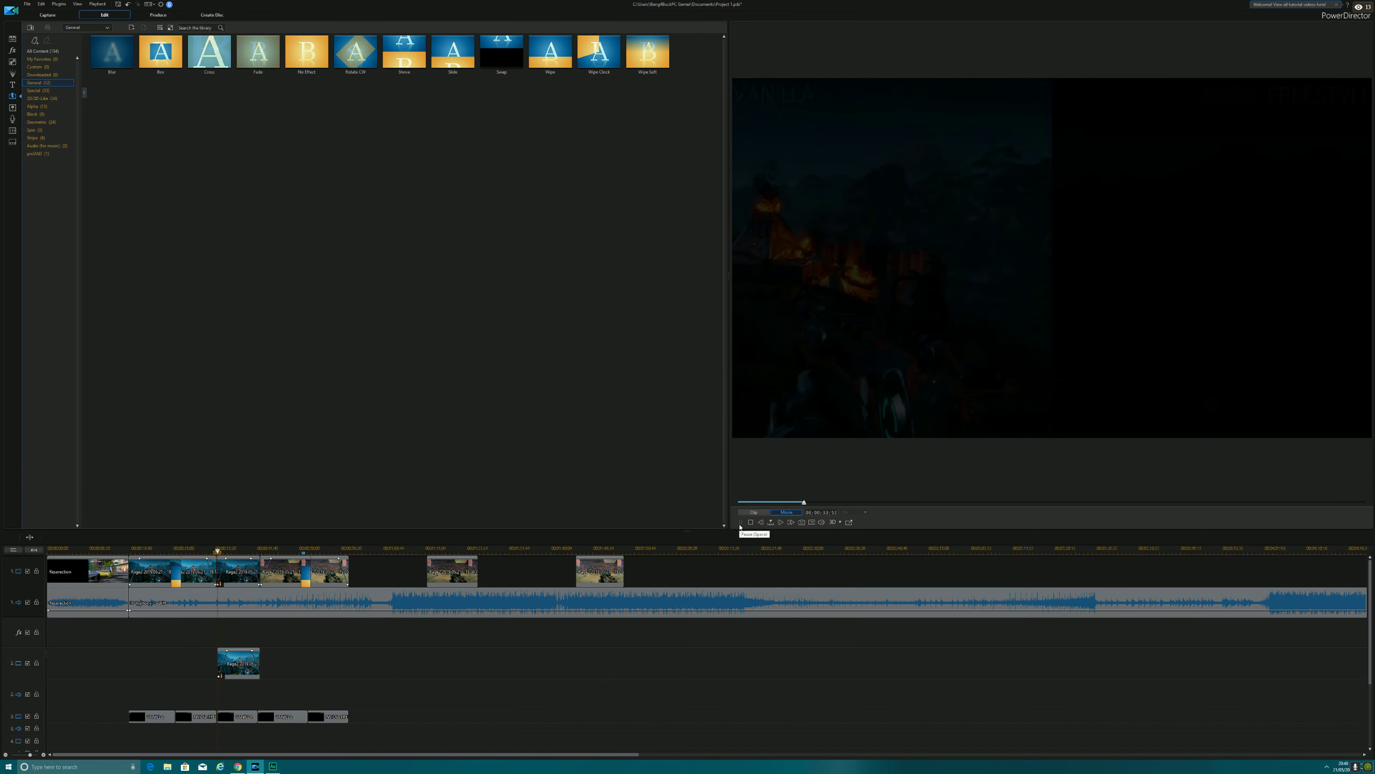
pyautogui.click(740, 524)
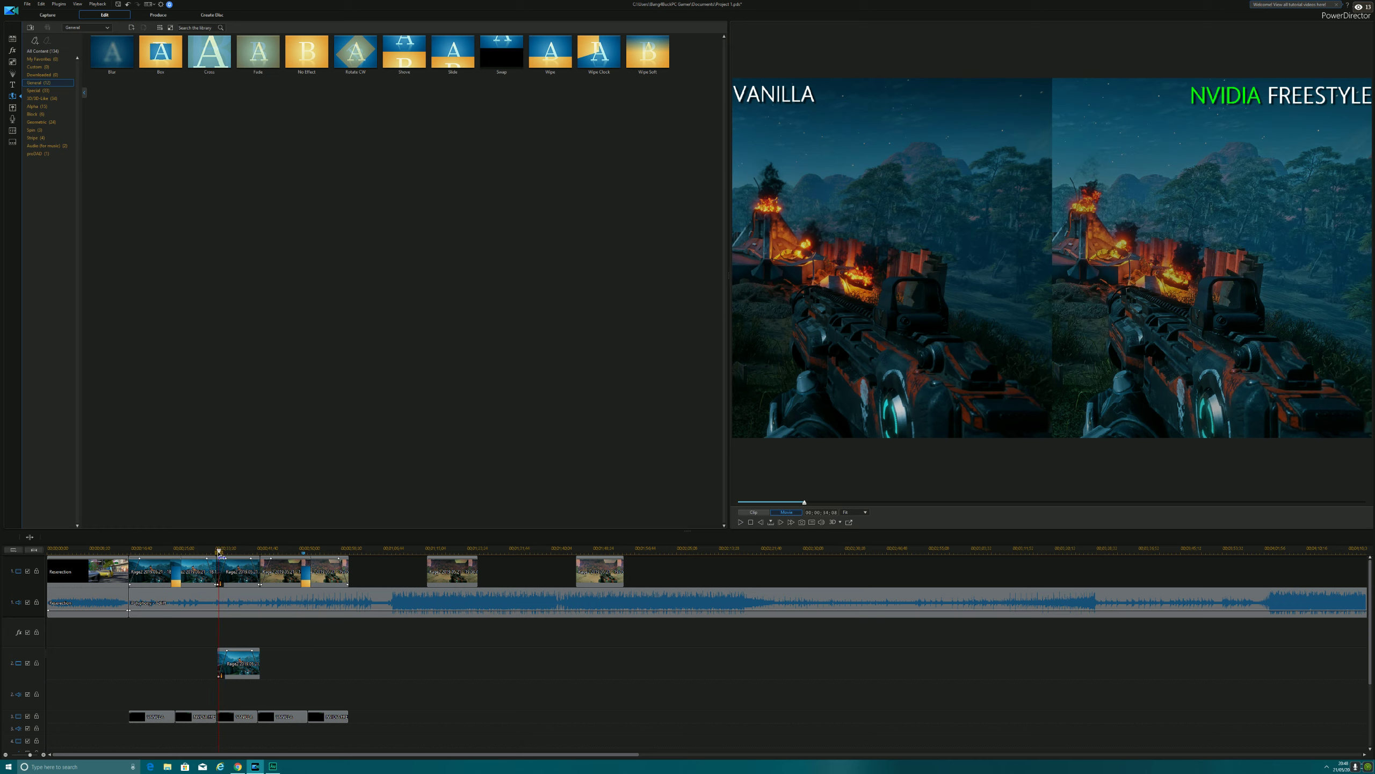
pyautogui.click(218, 557)
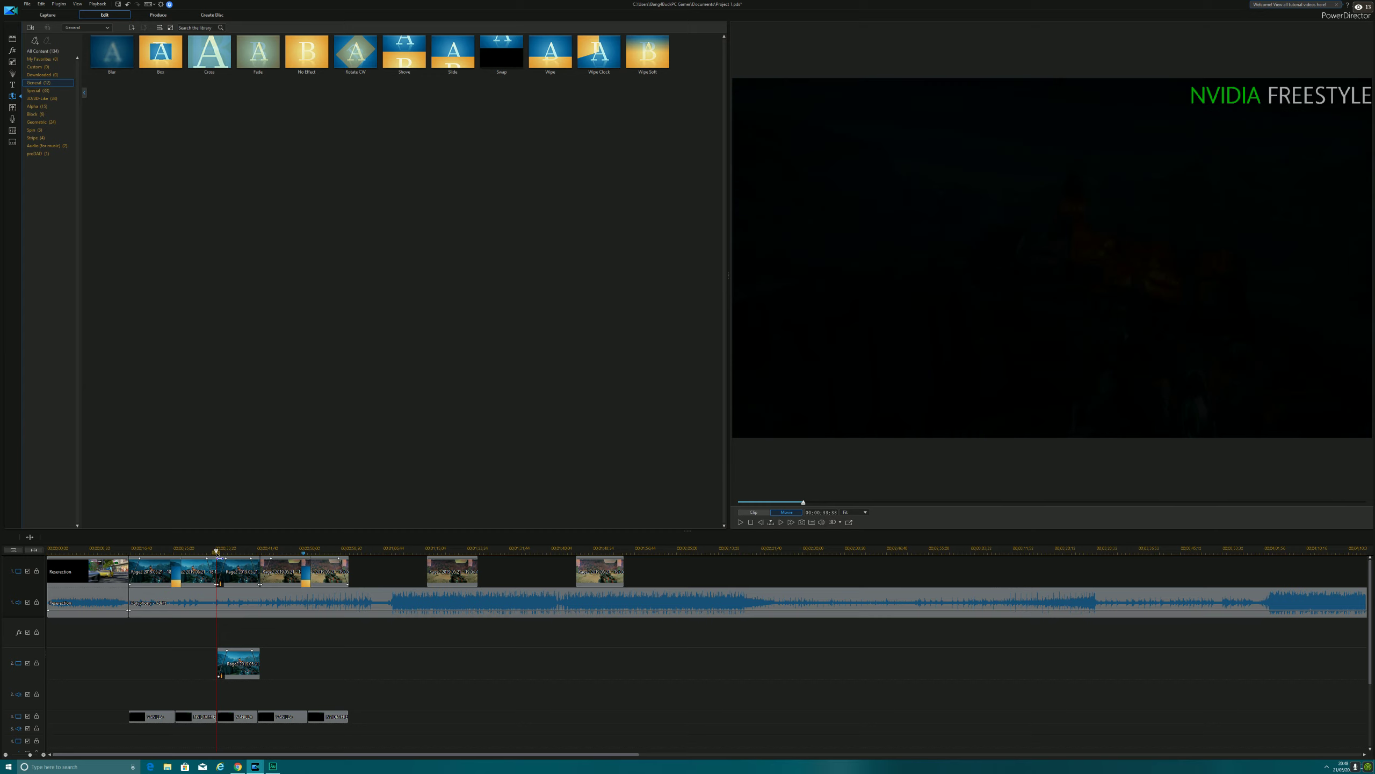
pyautogui.click(220, 557)
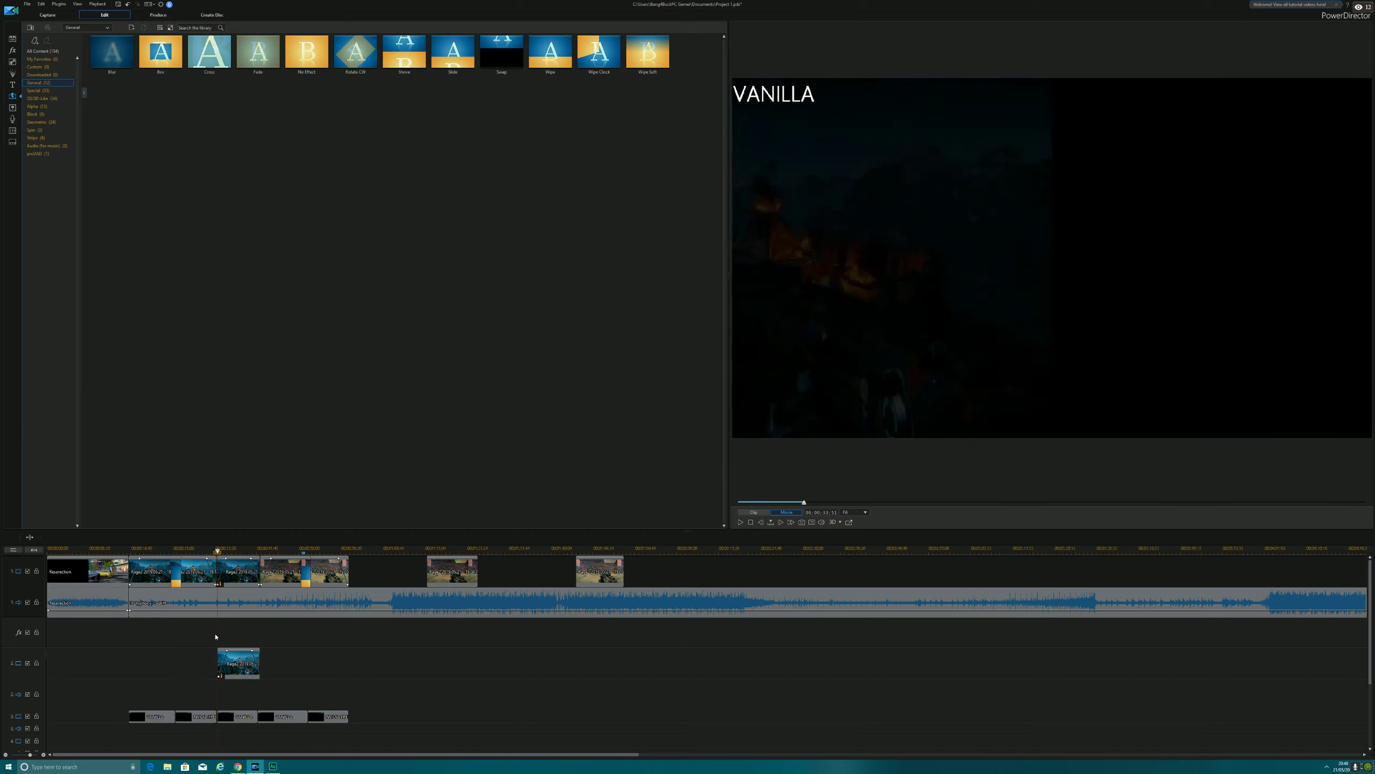
pyautogui.moveTo(242, 665); pyautogui.dragTo(240, 665)
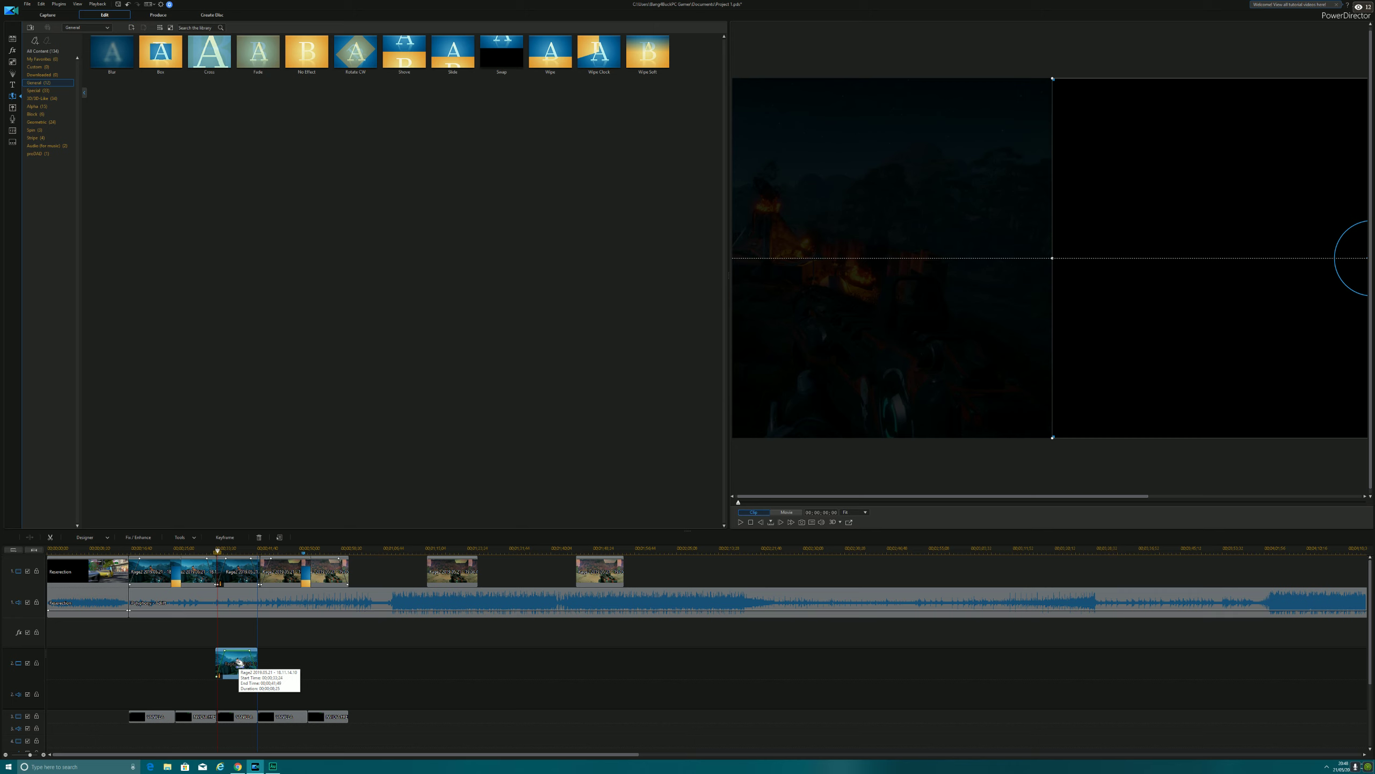
# Replay the start of the split-screen section and set the preview quality to HD Preview Resolution.
pyautogui.click(211, 554)
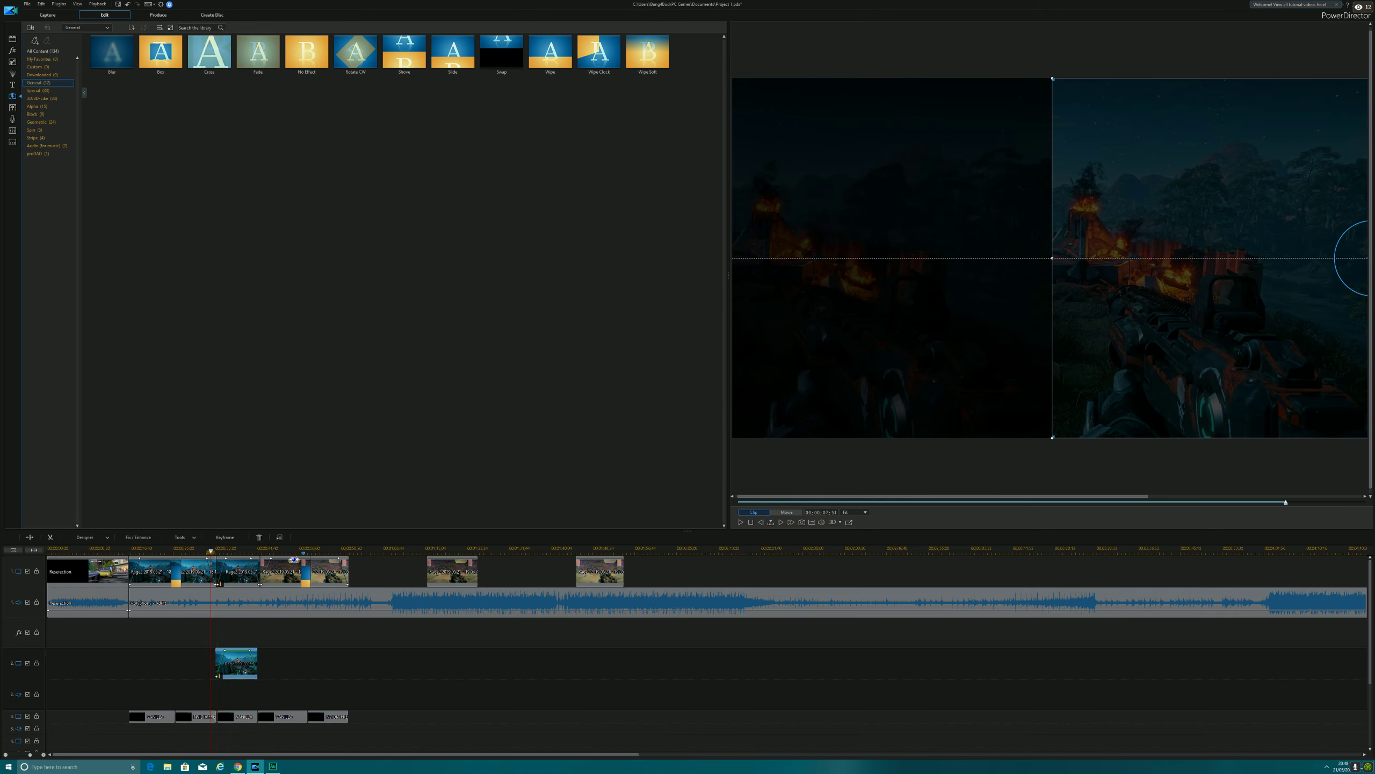
pyautogui.click(784, 514)
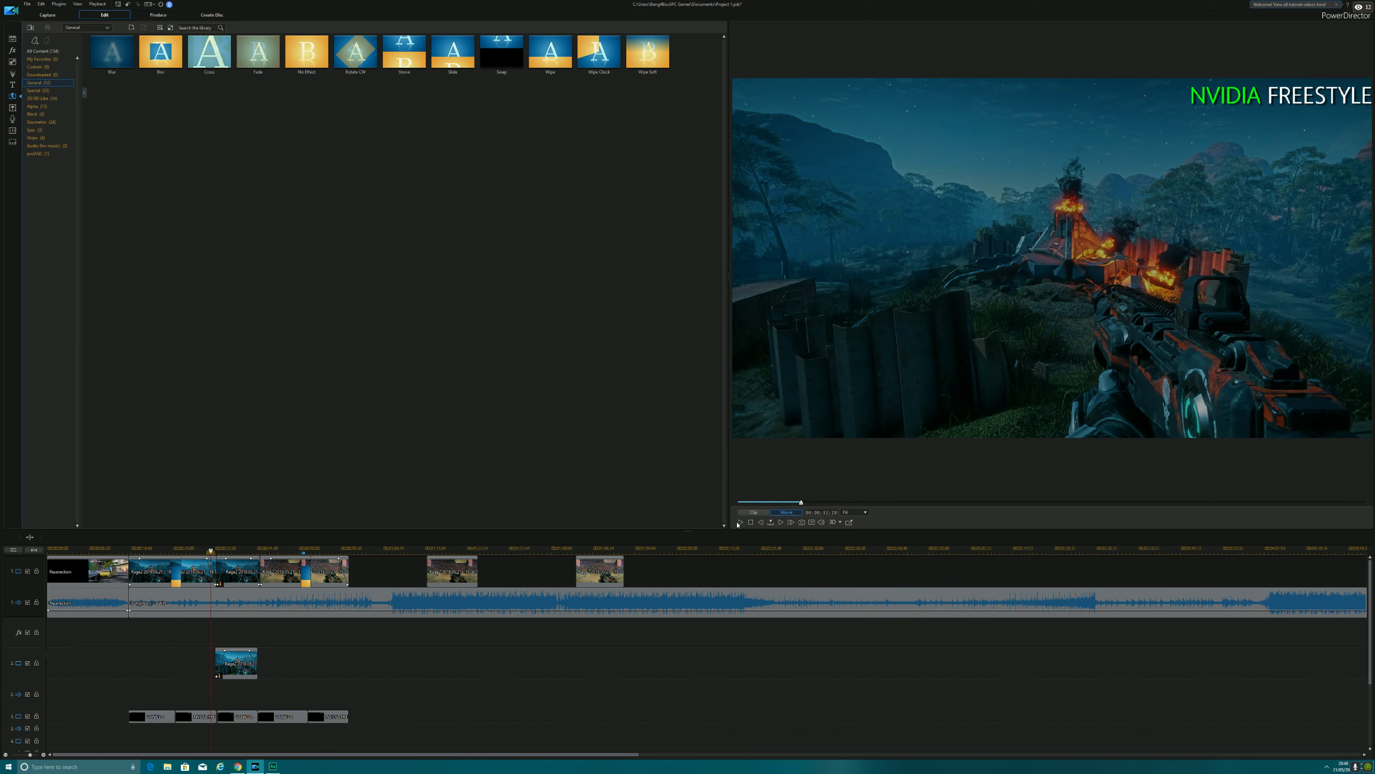
pyautogui.click(742, 522)
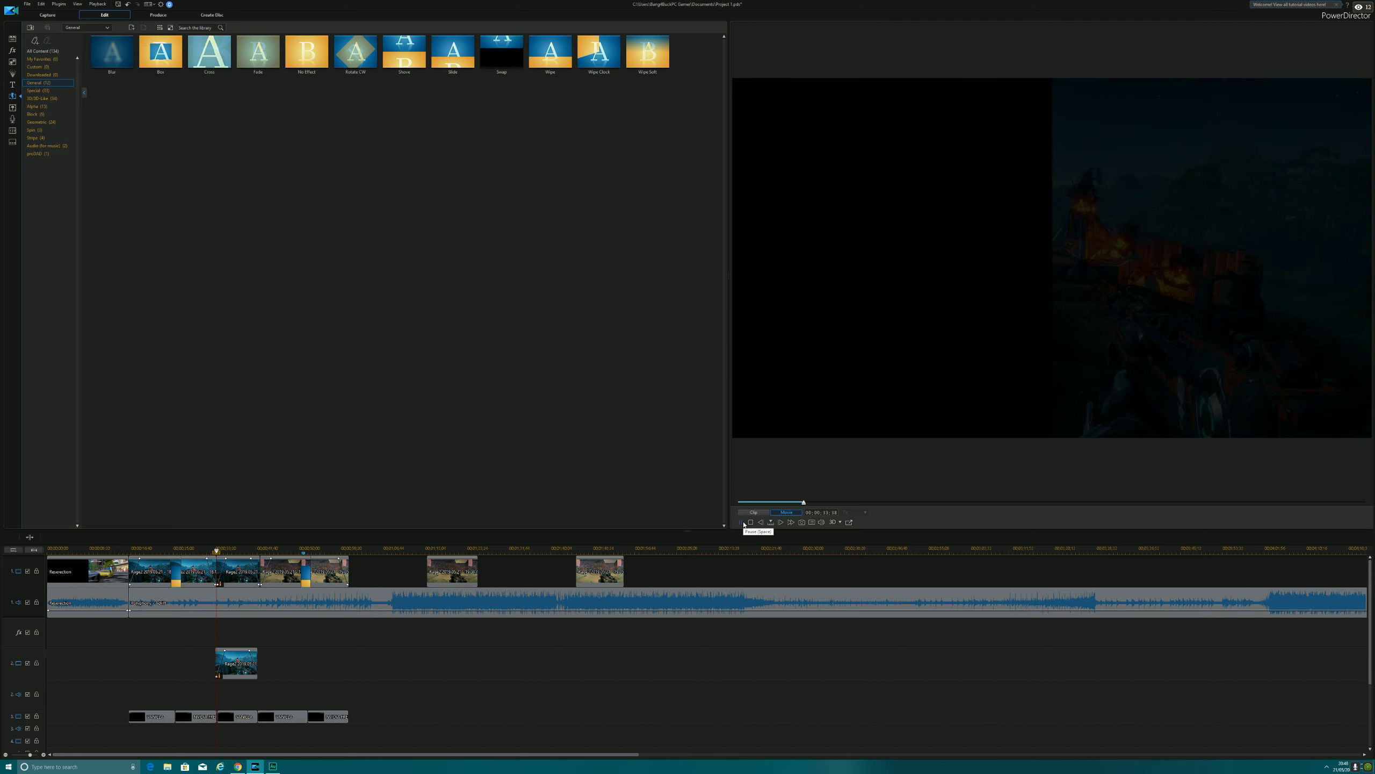
pyautogui.click(742, 522)
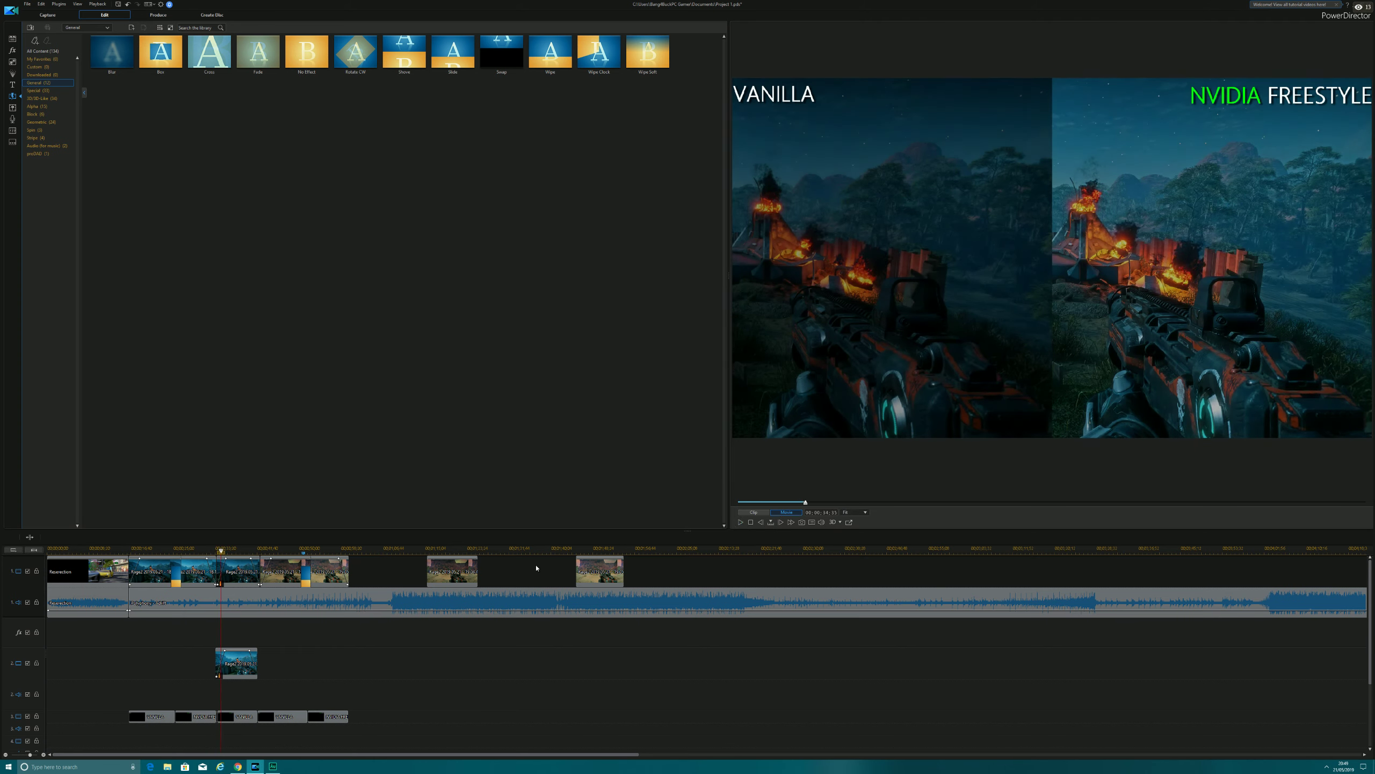
pyautogui.rightClick(933, 258)
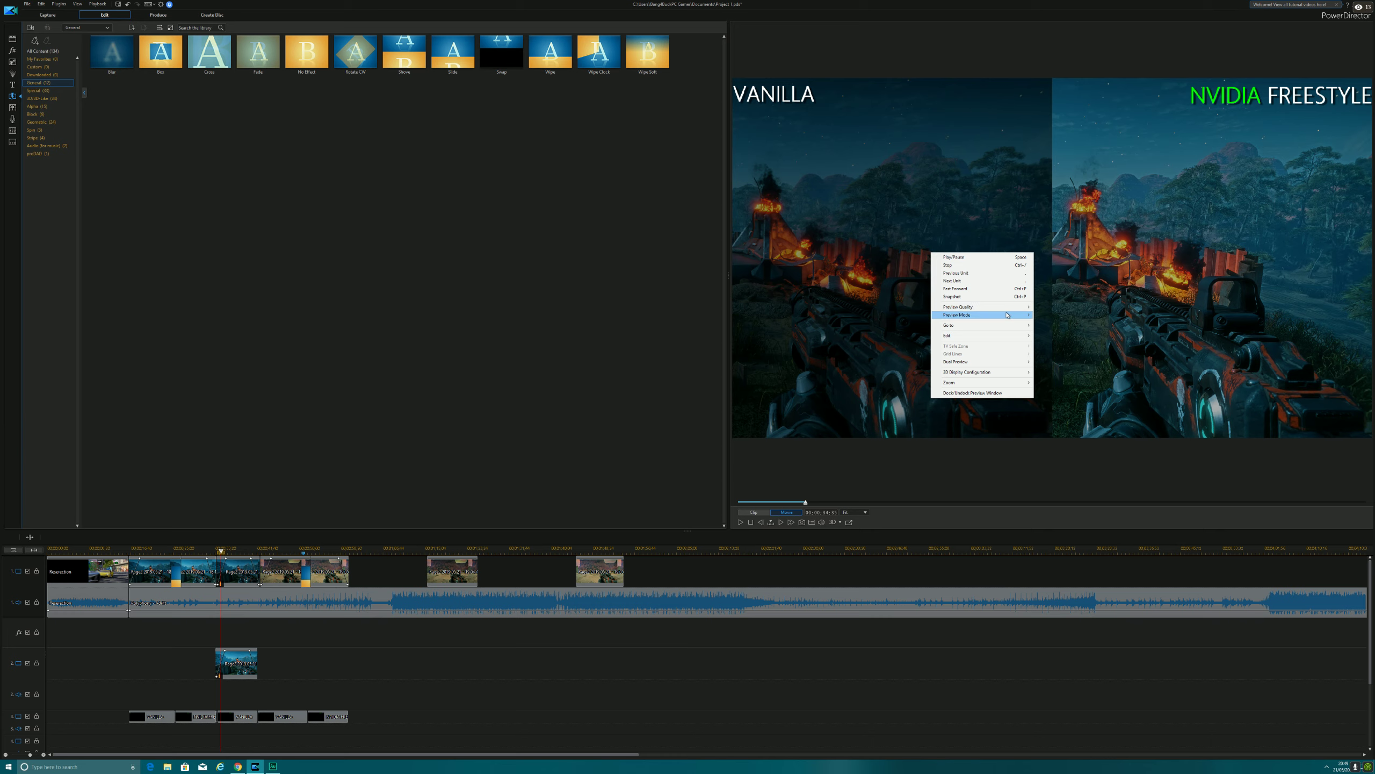
pyautogui.moveTo(974, 307)
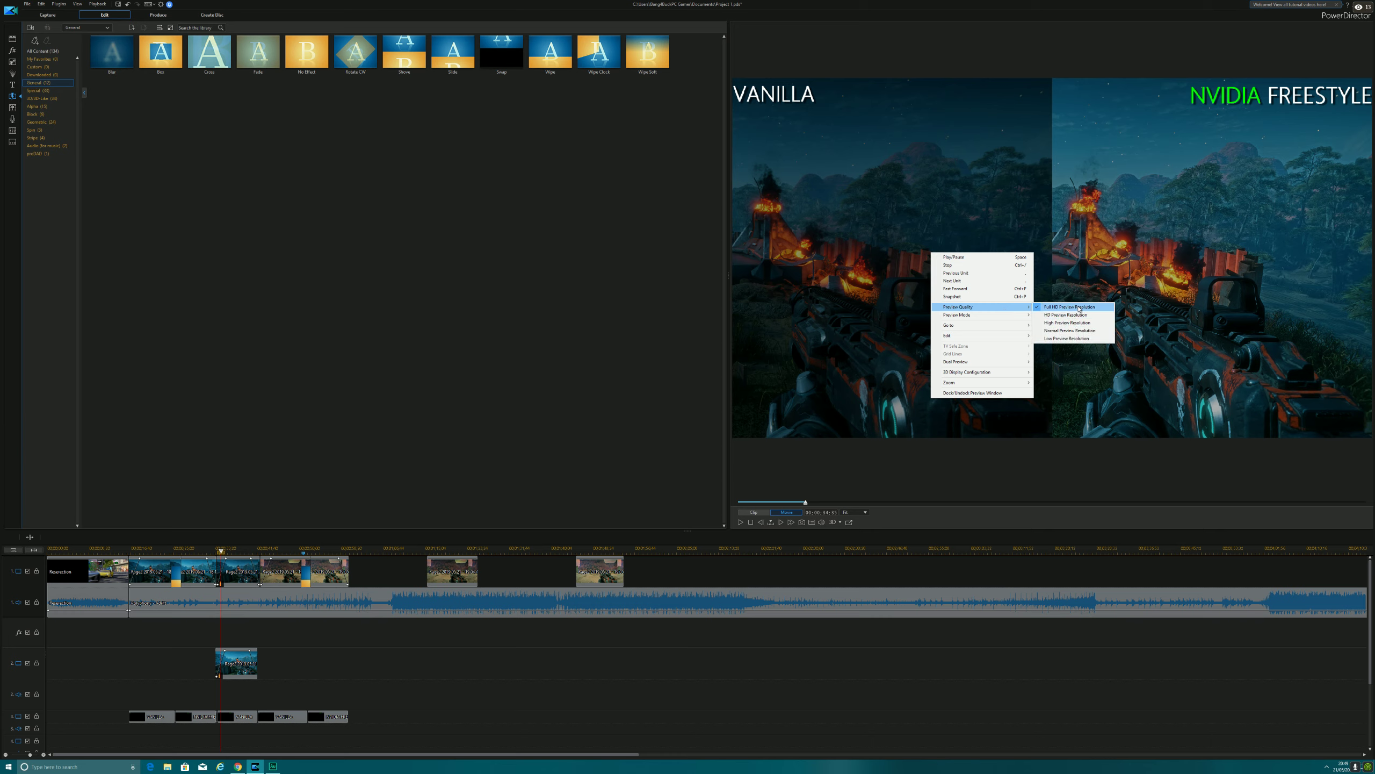
pyautogui.click(1067, 316)
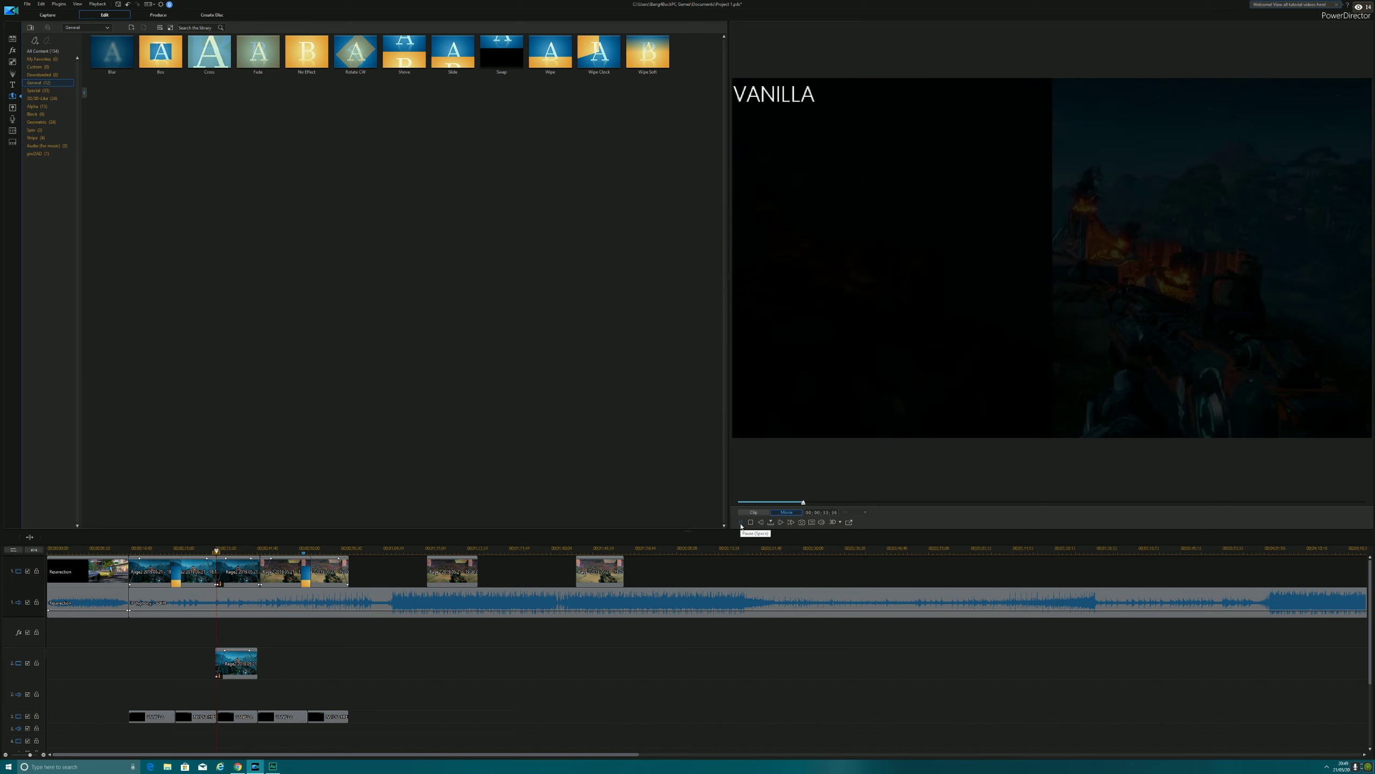
# Nudge the split-screen overlay clip slightly later so its fade-in matches the clip on the main track.
pyautogui.click(741, 522)
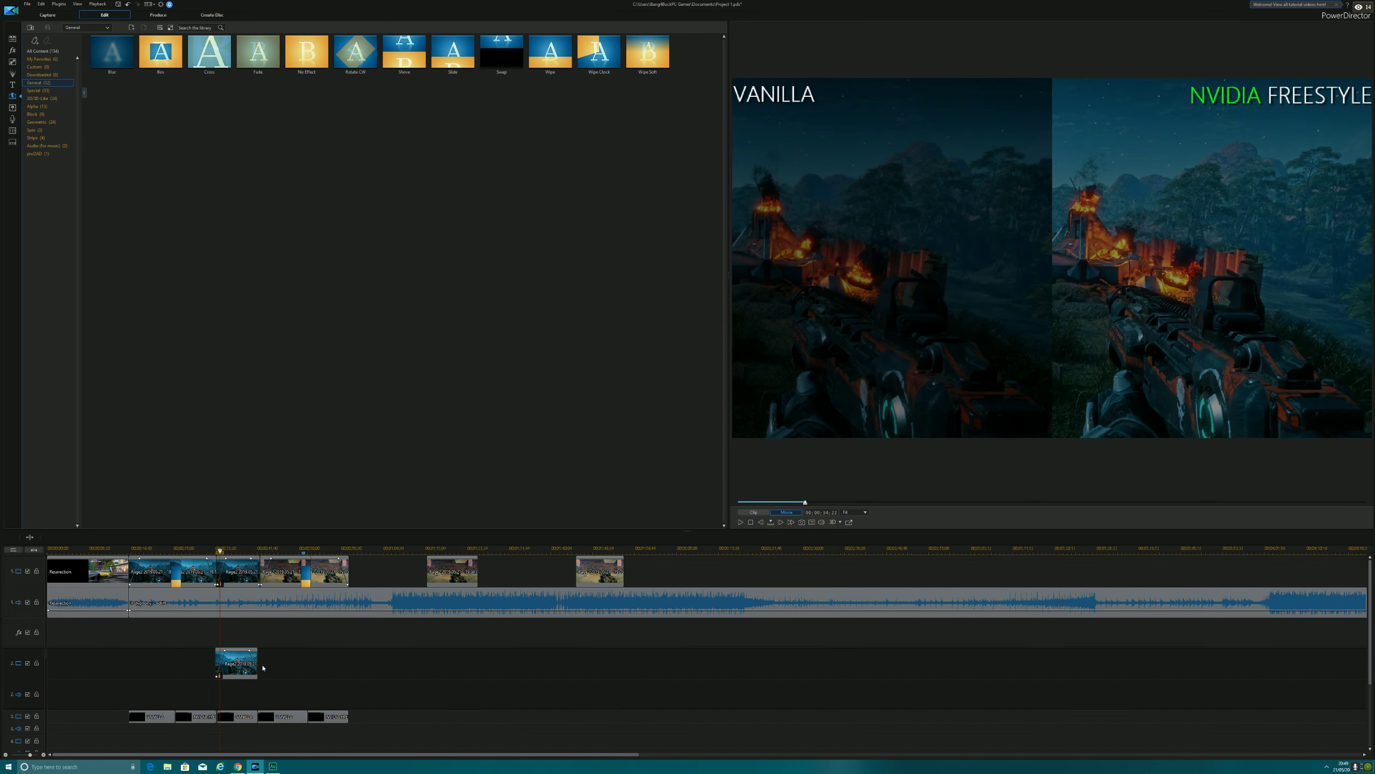
pyautogui.moveTo(239, 670); pyautogui.dragTo(242, 662)
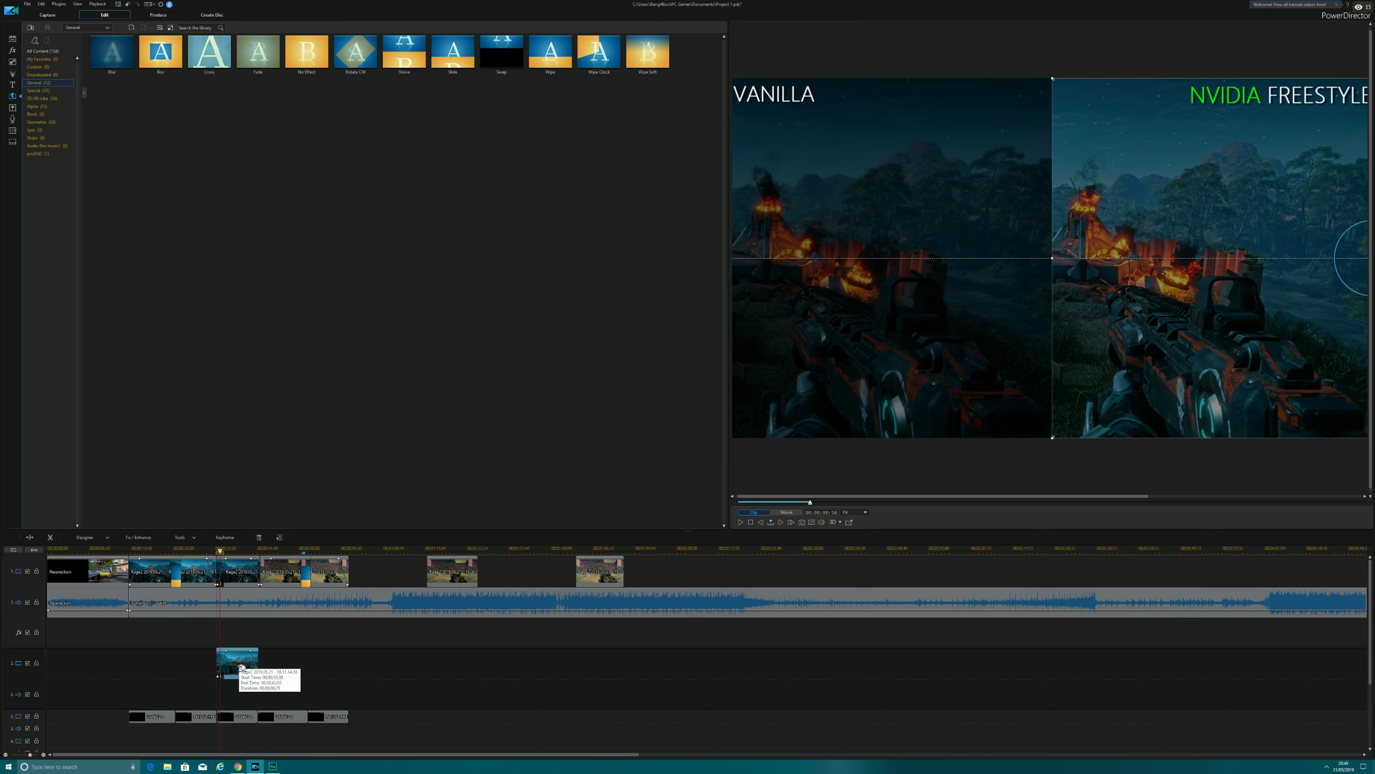
# Reset the fades of the split-screen overlay clip by disabling and re-enabling its fade-in and fade-out.
pyautogui.doubleClick(240, 668)
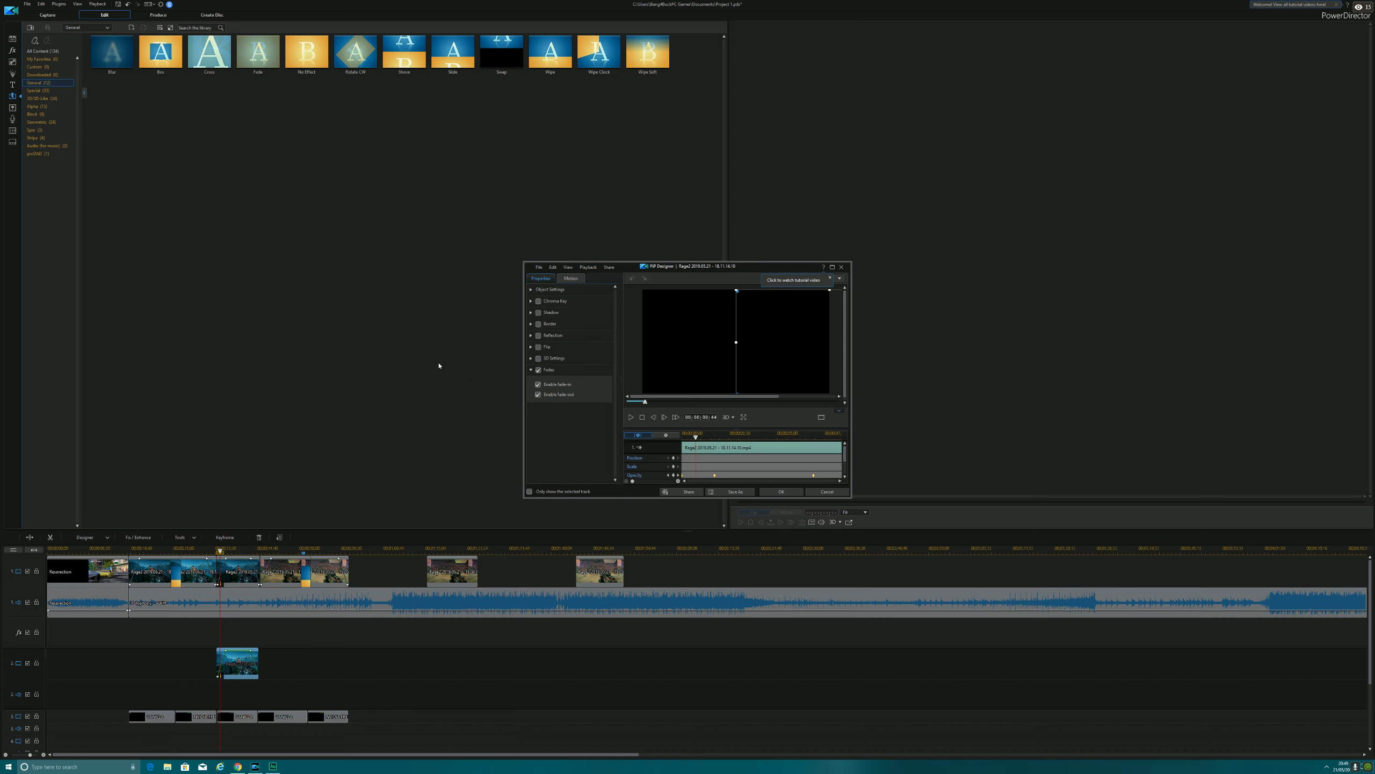
pyautogui.click(539, 385)
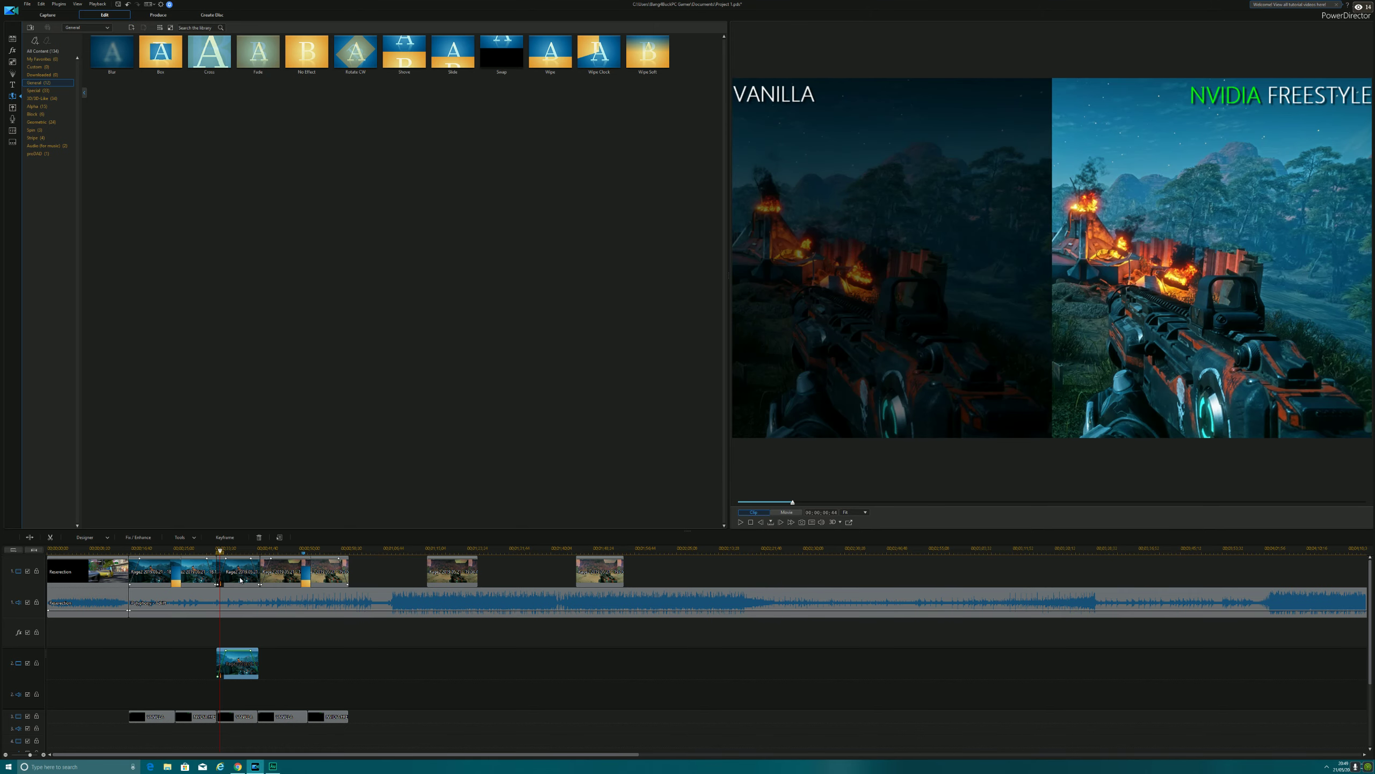
pyautogui.rightClick(233, 665)
pyautogui.moveTo(298, 648)
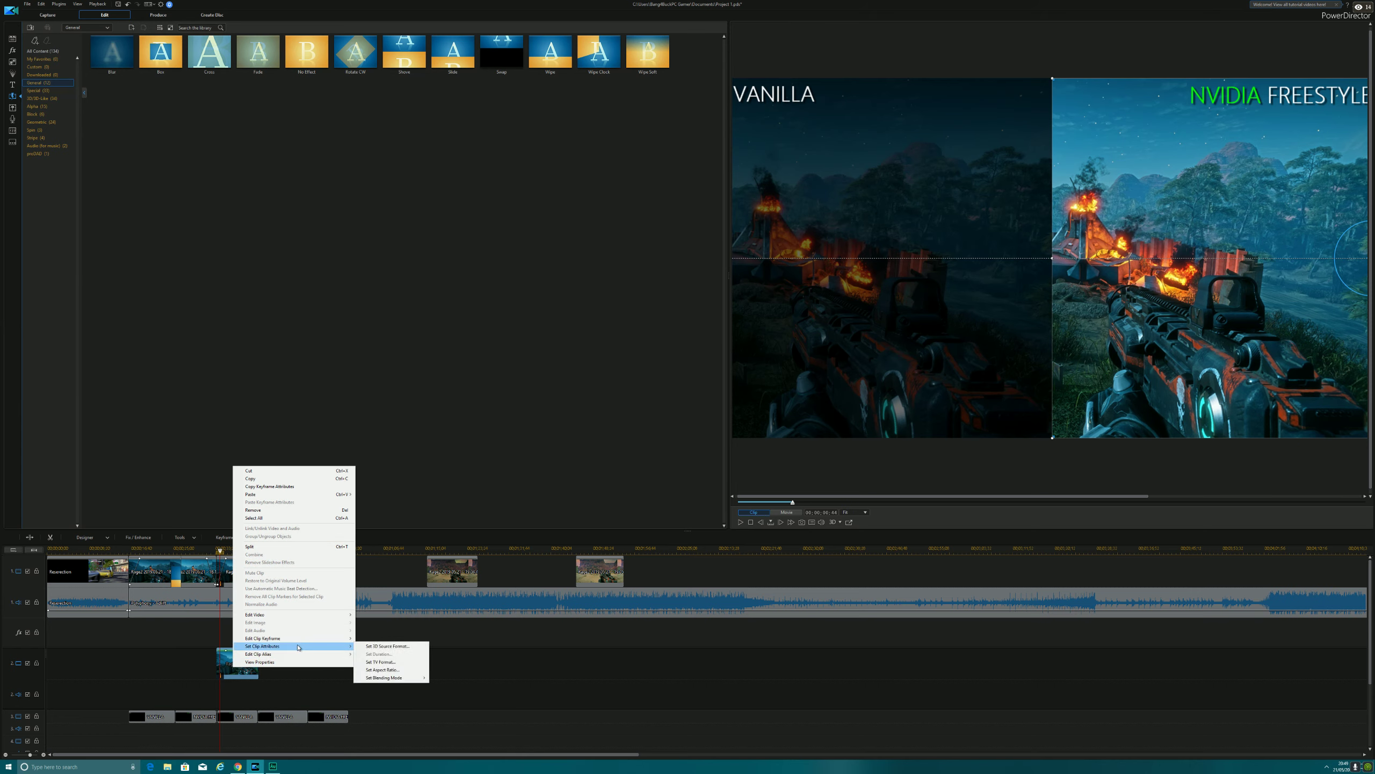
pyautogui.click(251, 671)
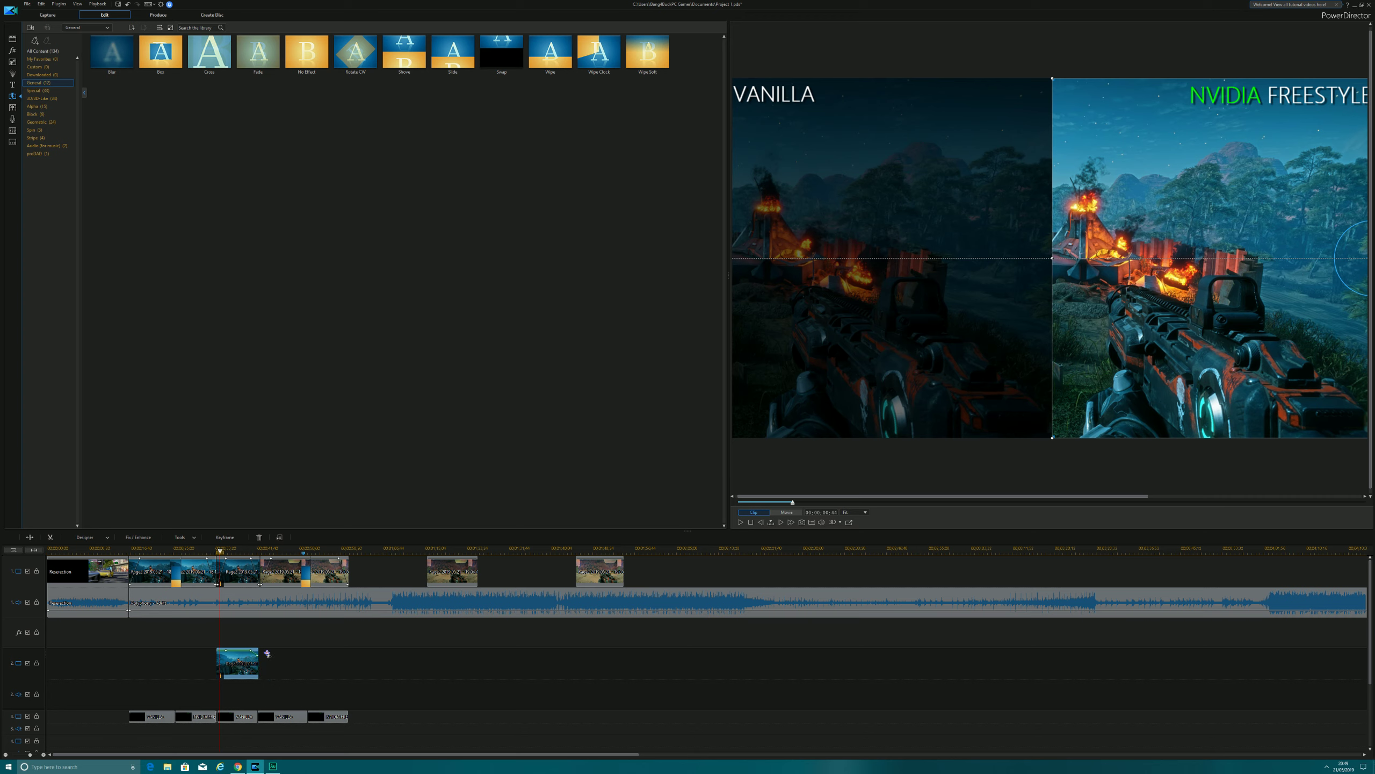
pyautogui.rightClick(237, 659)
pyautogui.click(316, 596)
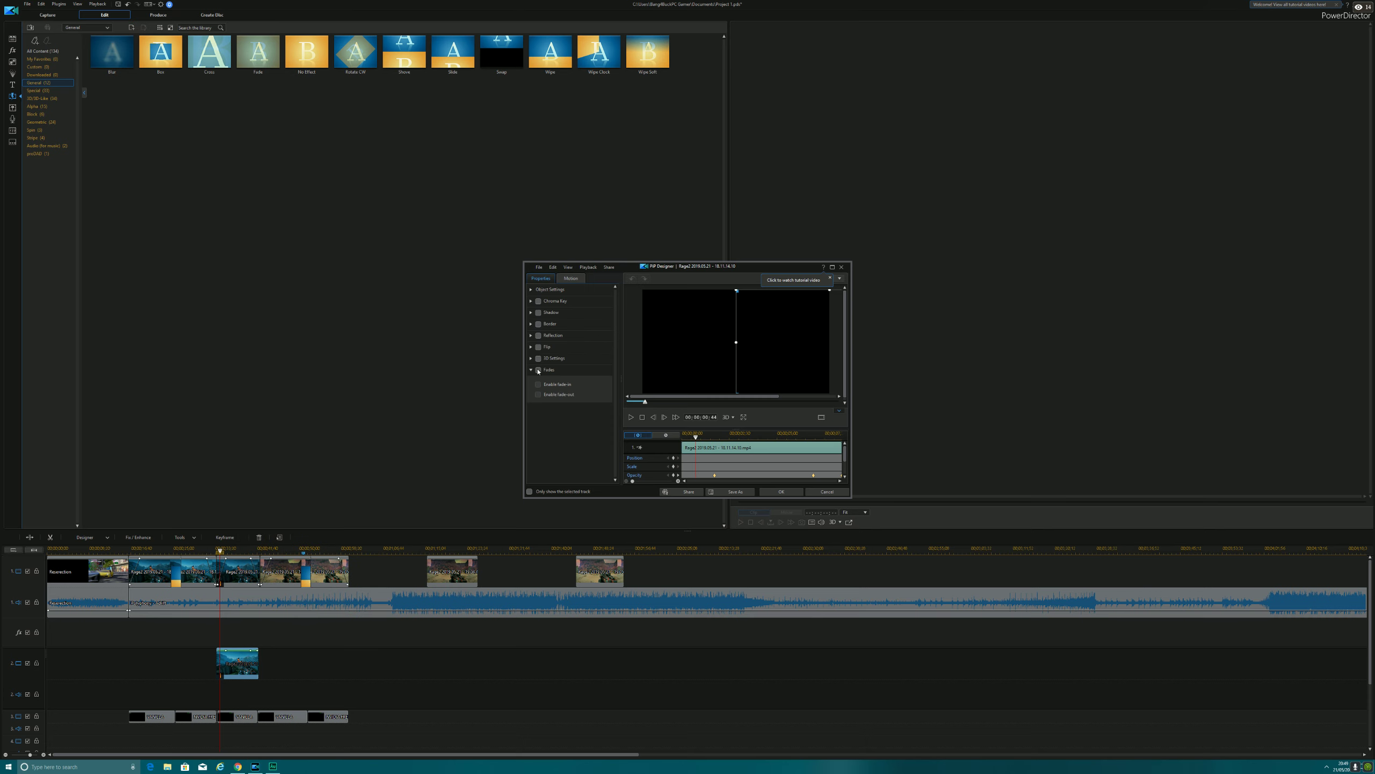
pyautogui.click(538, 370)
pyautogui.click(538, 384)
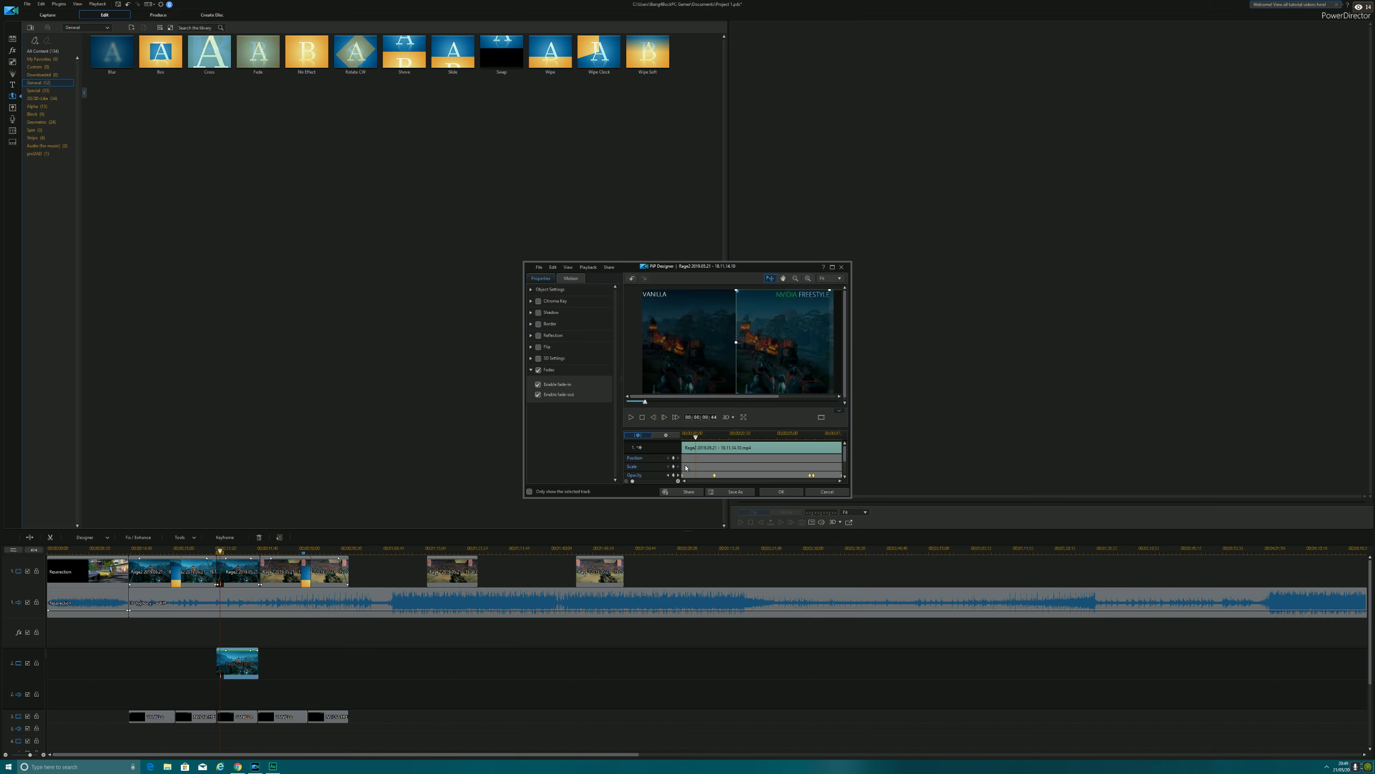
pyautogui.click(777, 493)
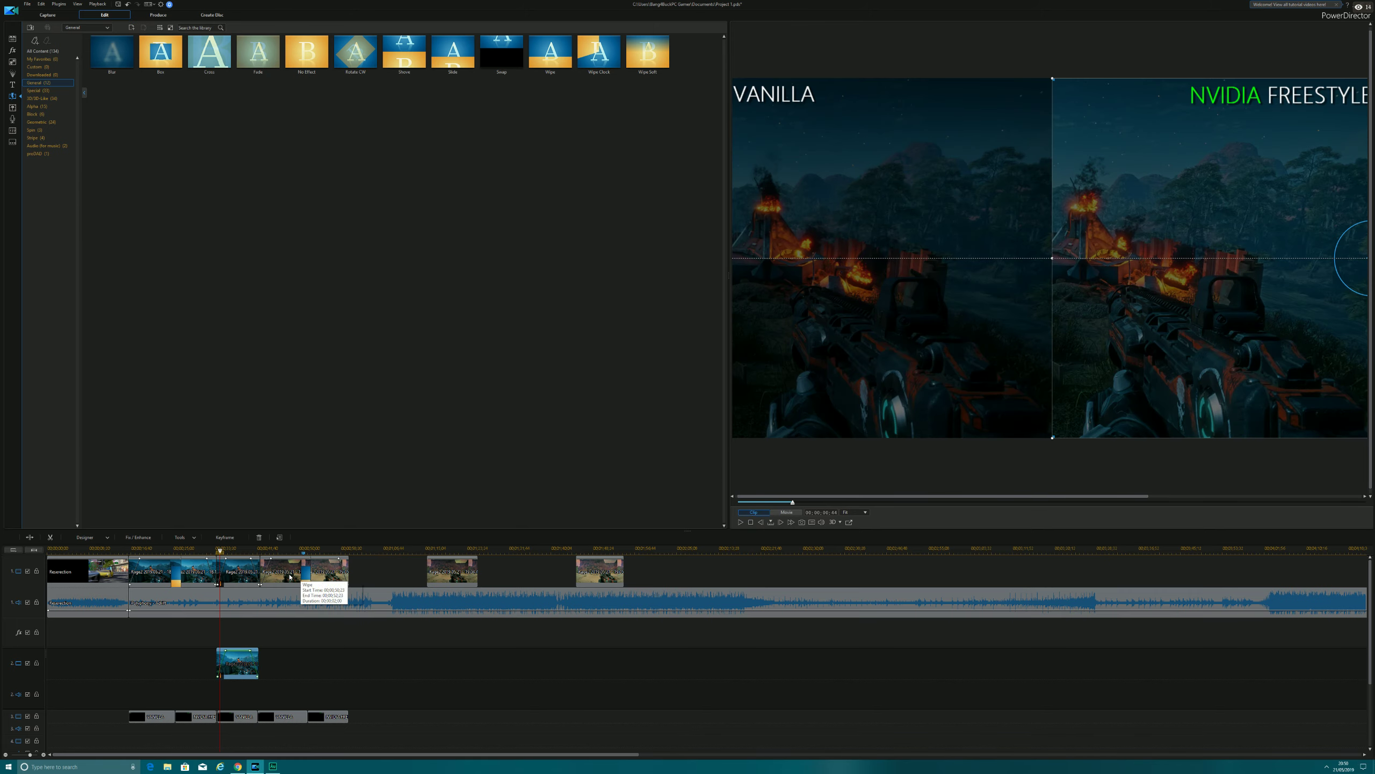
# Disable and re-enable the fades of the main-track split-screen clip, then play the movie from just before that section.
pyautogui.doubleClick(246, 574)
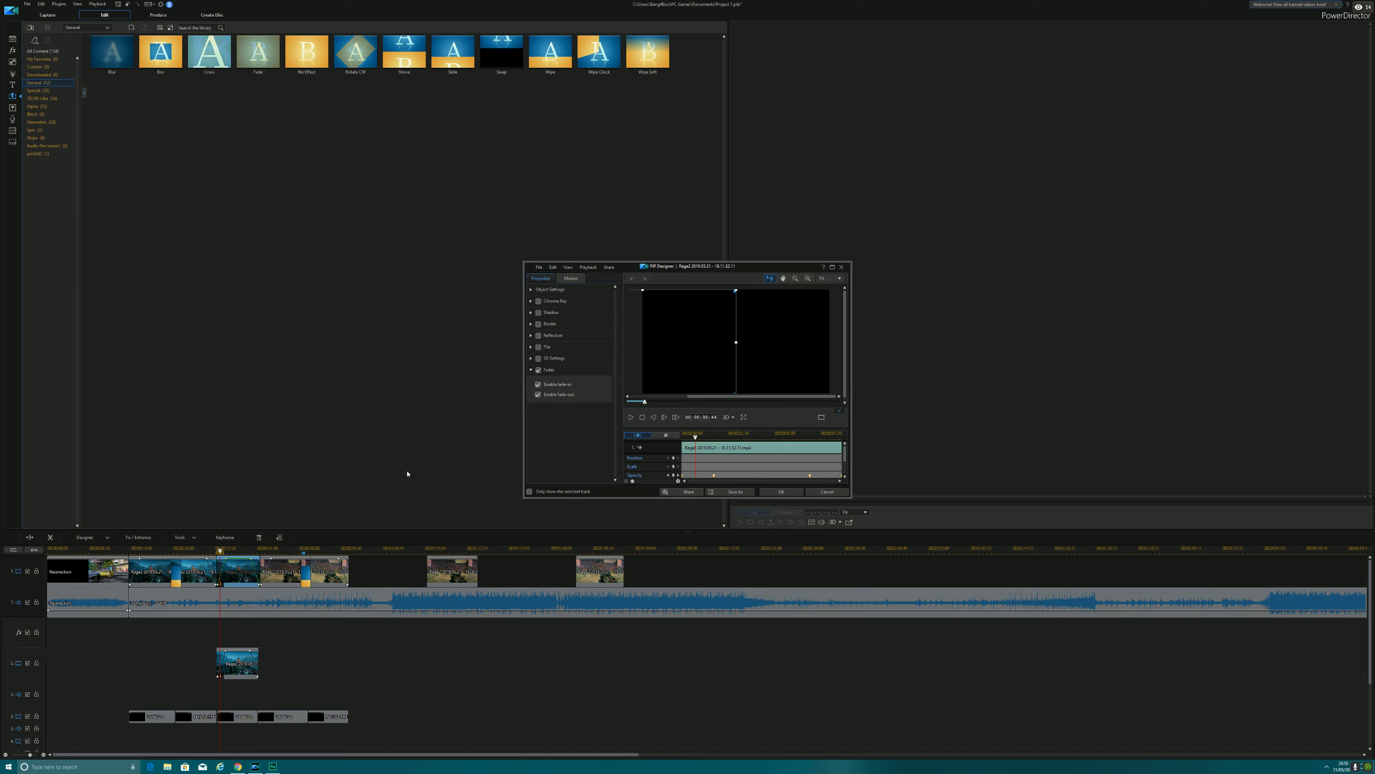
pyautogui.click(538, 384)
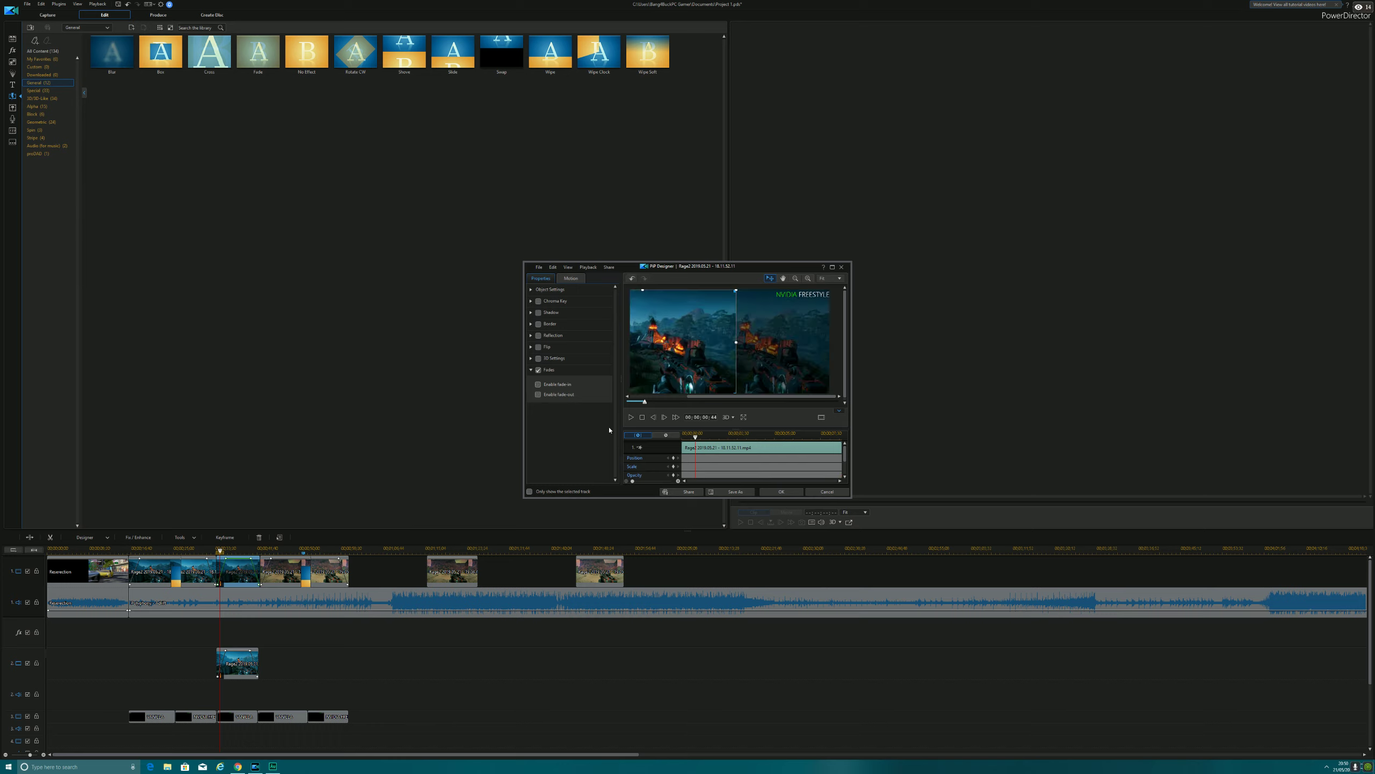
pyautogui.click(789, 491)
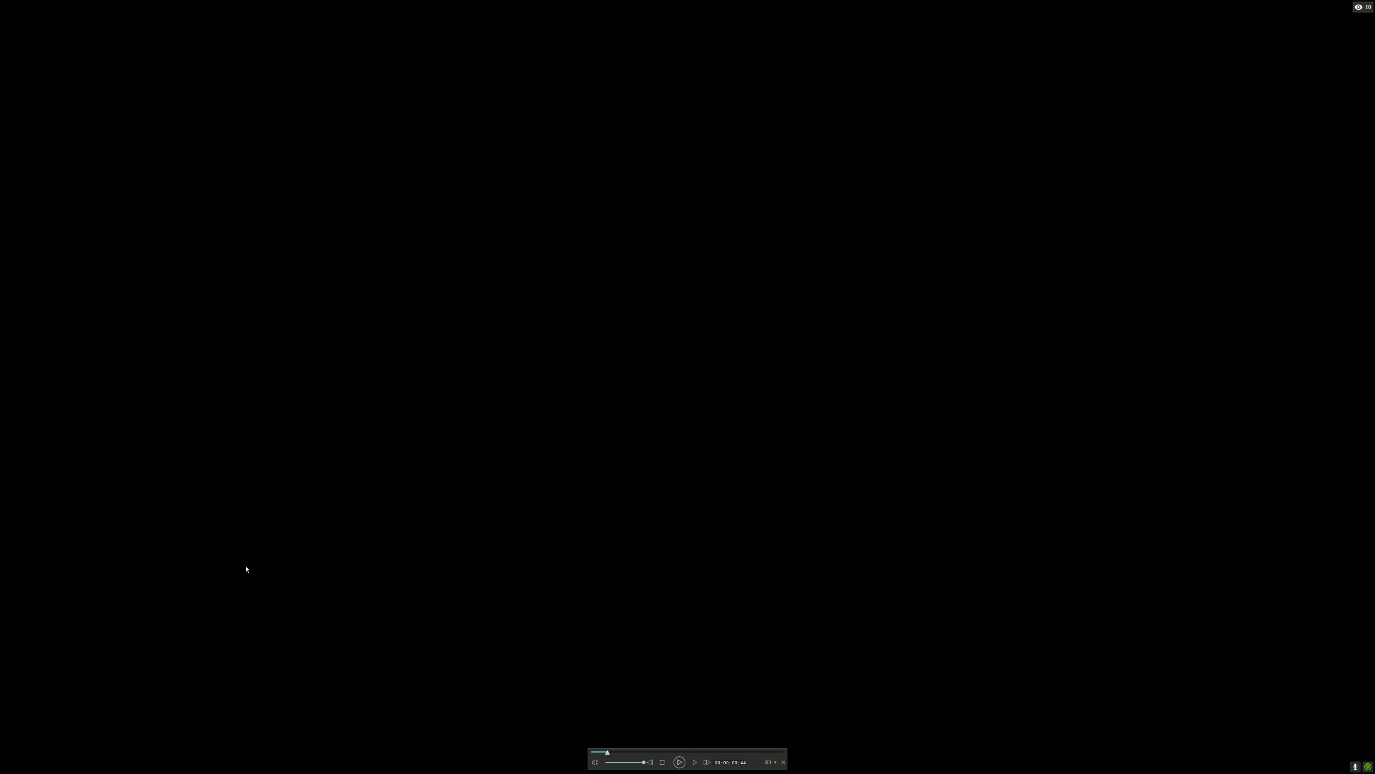
pyautogui.press('Escape')
pyautogui.doubleClick(242, 578)
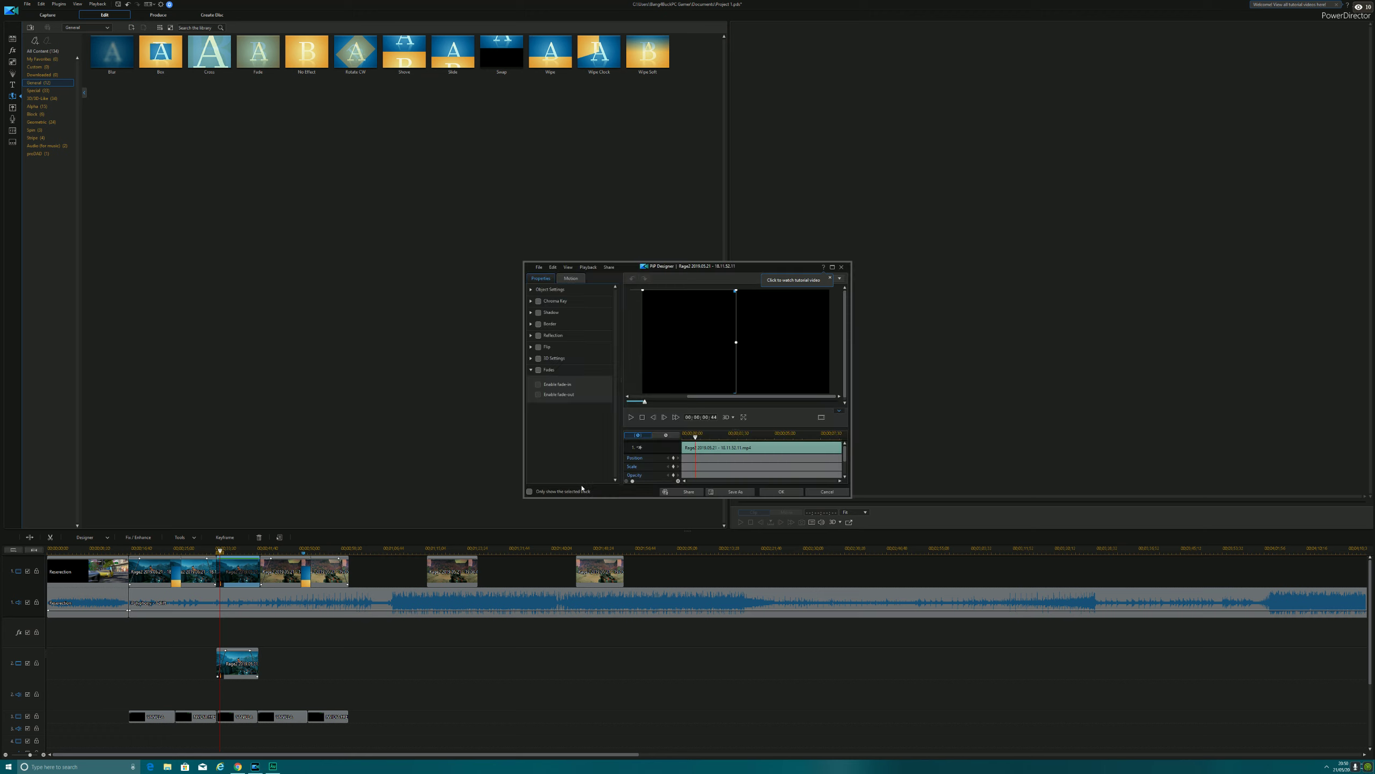
pyautogui.click(540, 384)
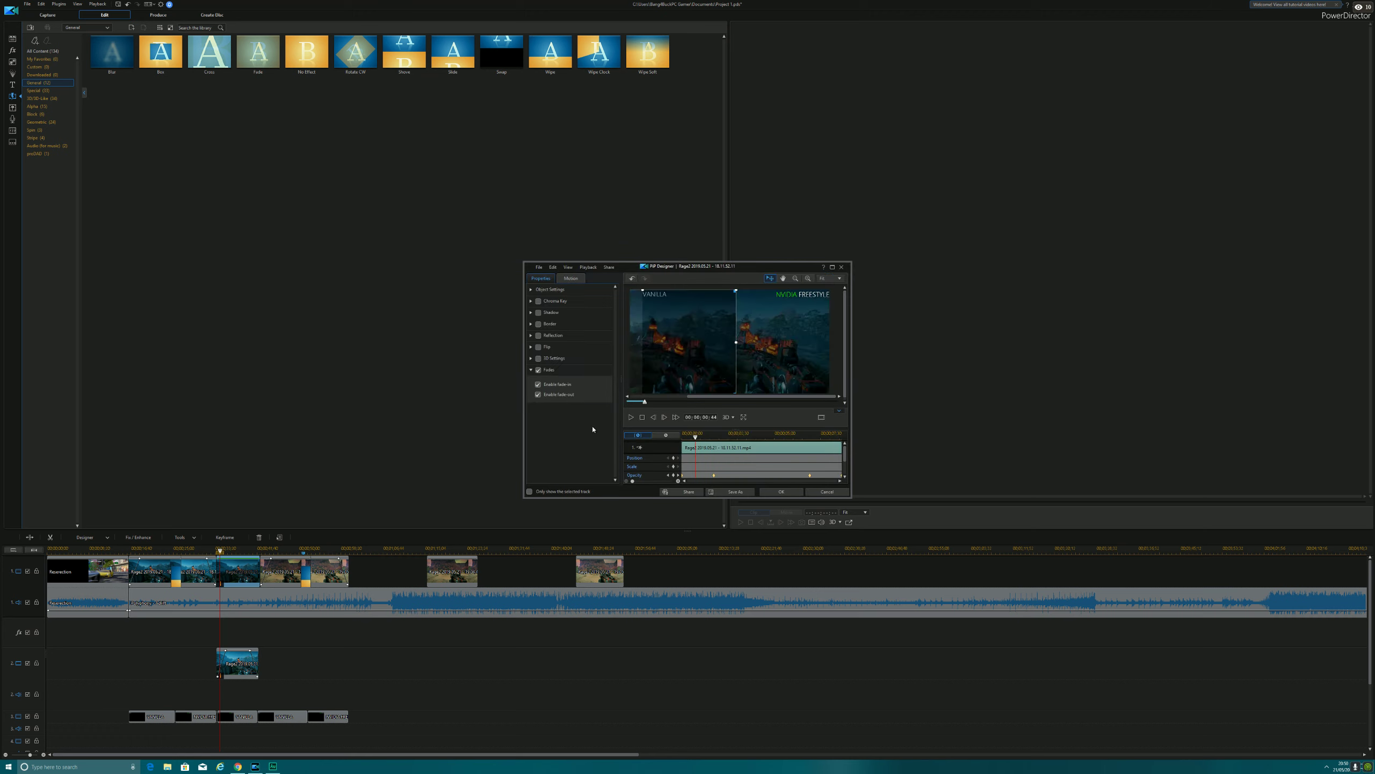
pyautogui.click(784, 492)
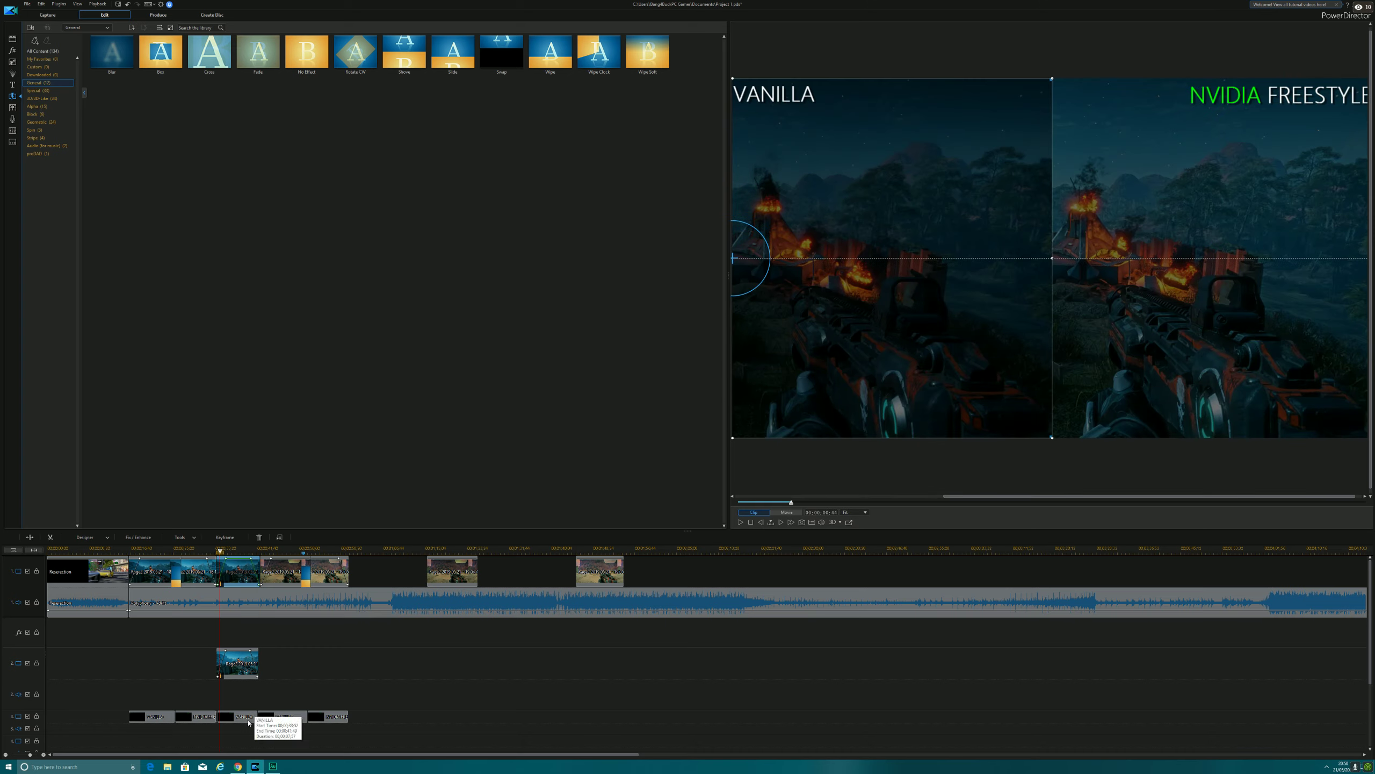
pyautogui.click(209, 551)
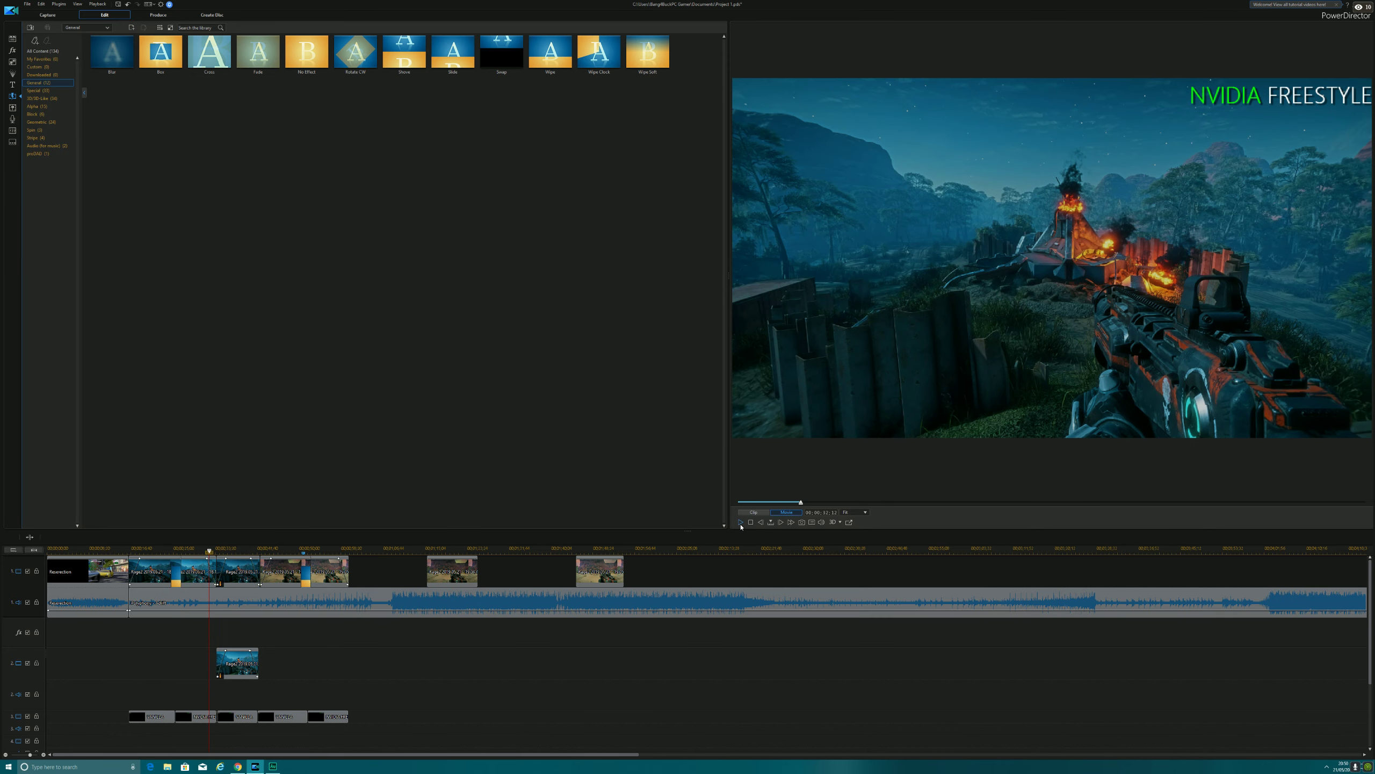
pyautogui.click(741, 522)
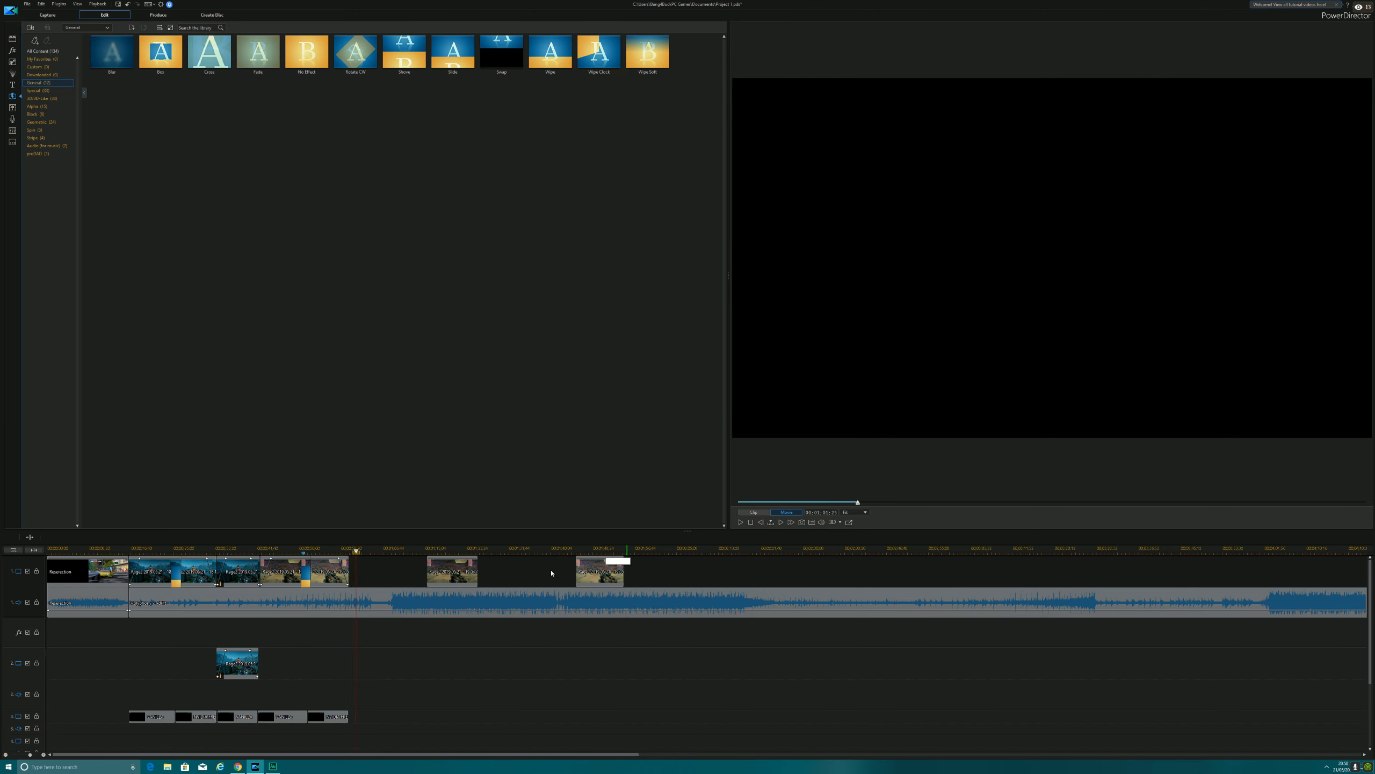
# Inspect the fade settings of the two unplaced desert clips on the main track without changing them.
pyautogui.click(445, 572)
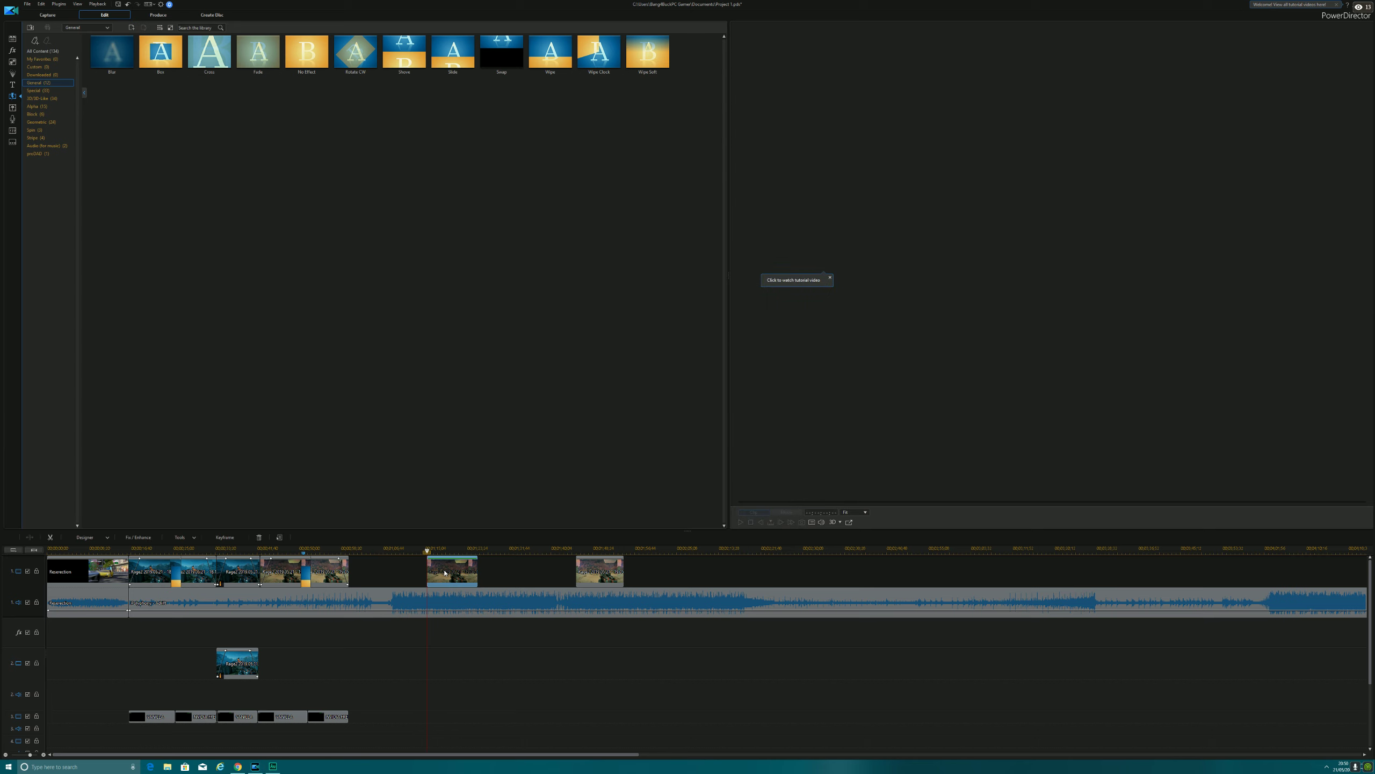
pyautogui.doubleClick(445, 573)
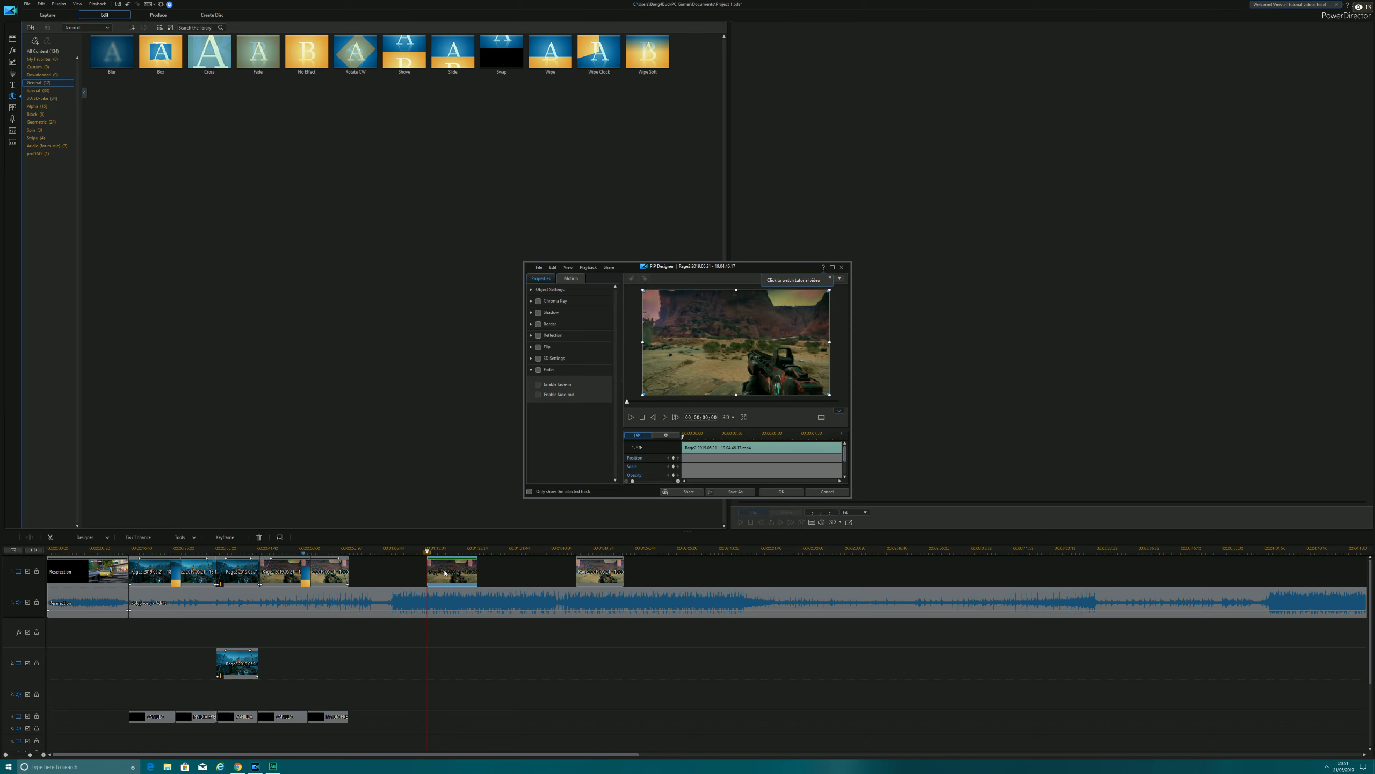
pyautogui.click(842, 268)
pyautogui.doubleClick(598, 574)
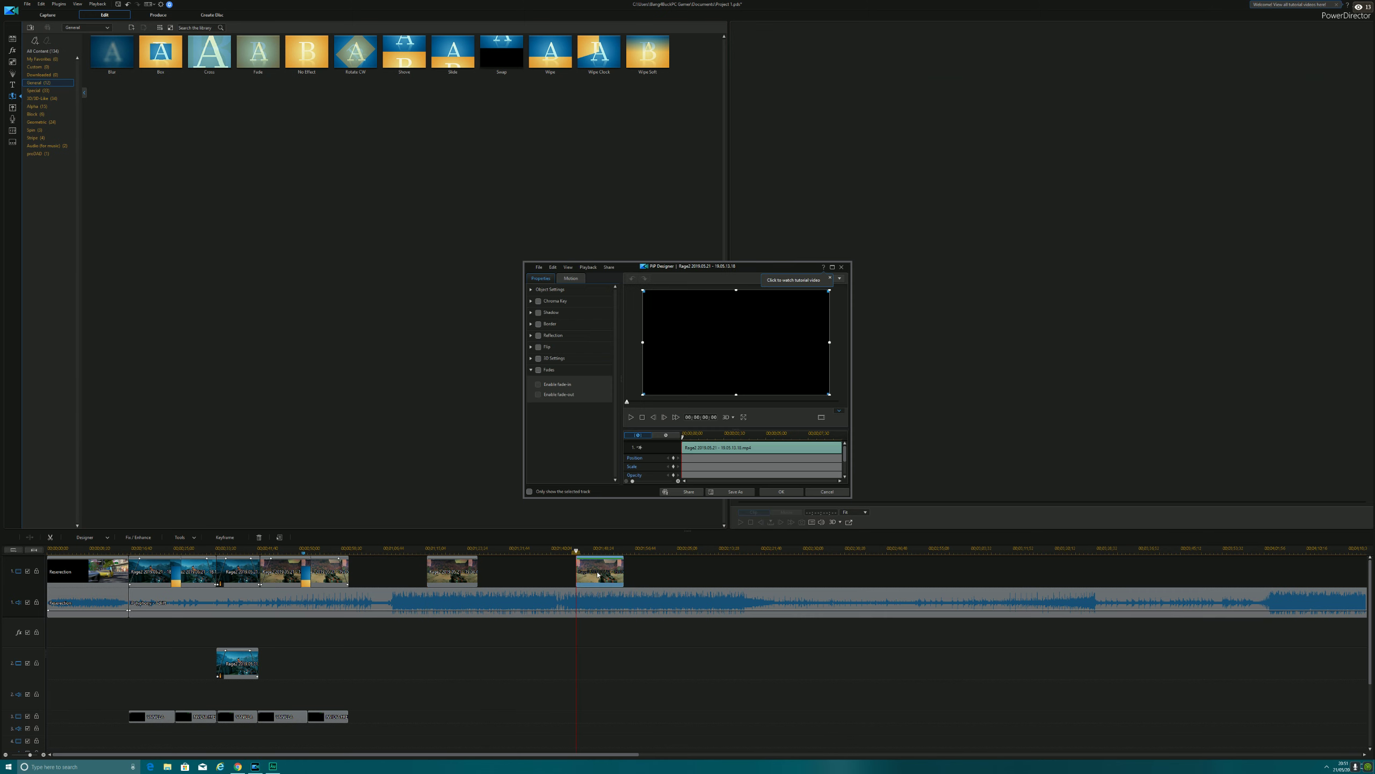
pyautogui.click(842, 267)
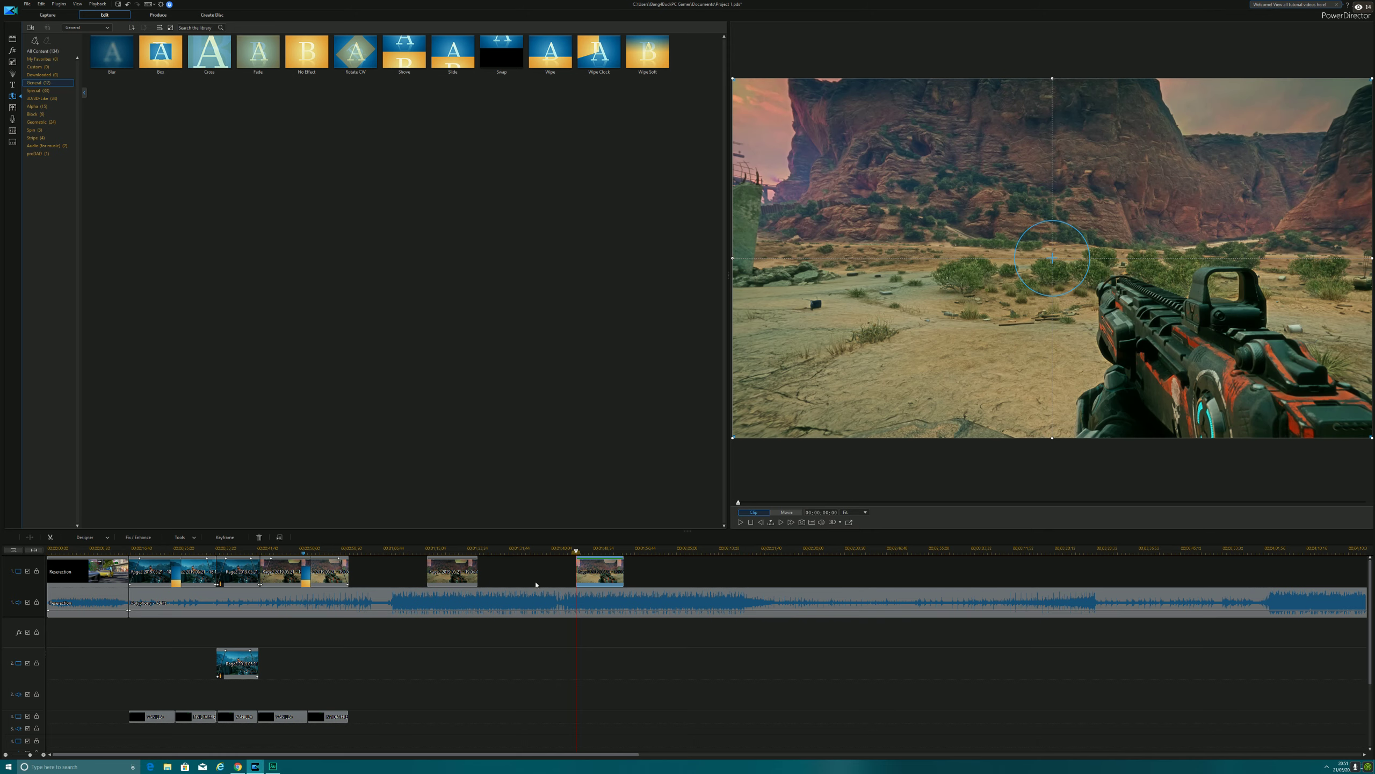
# Move the first loose desert clip to the end of the joined clips, split it where the music gets louder and remove the remainder.
pyautogui.moveTo(450, 571); pyautogui.dragTo(373, 567)
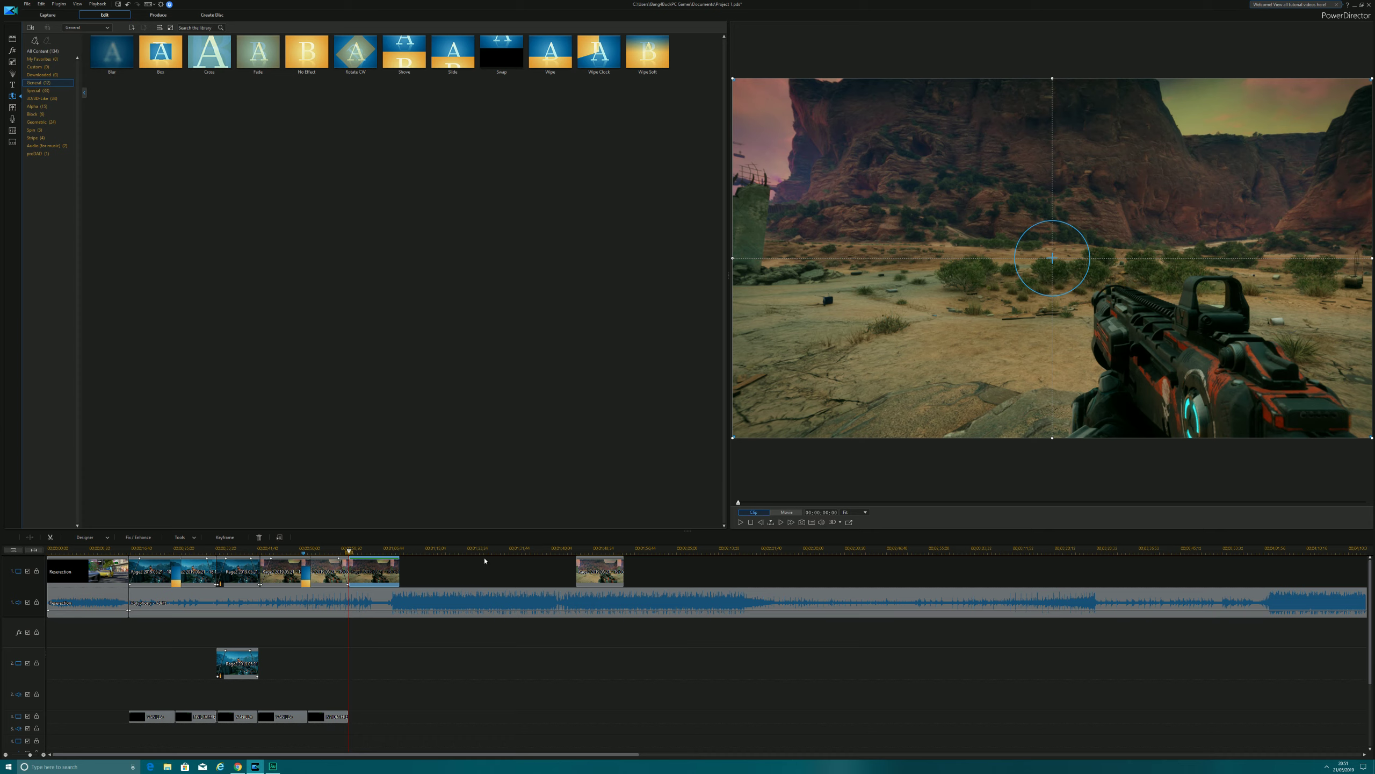
pyautogui.click(741, 524)
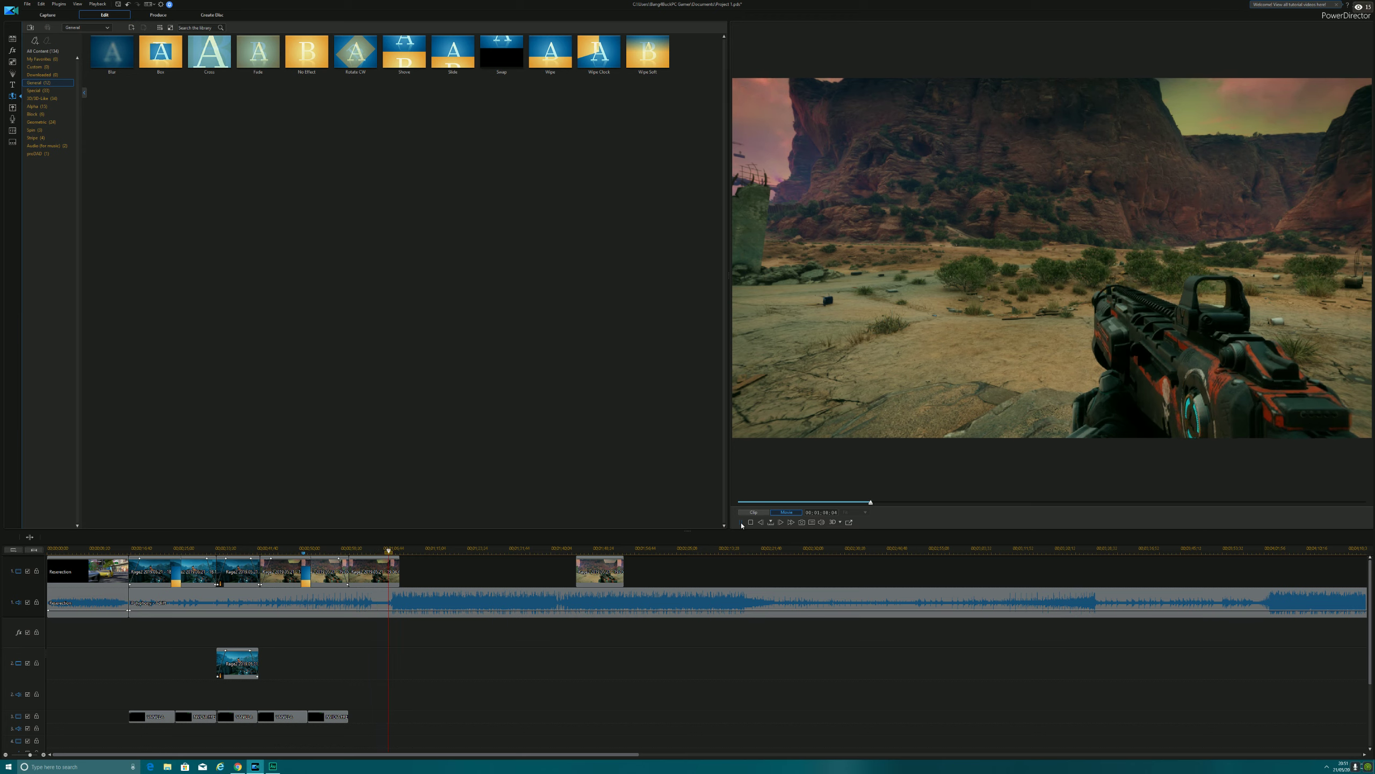
pyautogui.rightClick(393, 574)
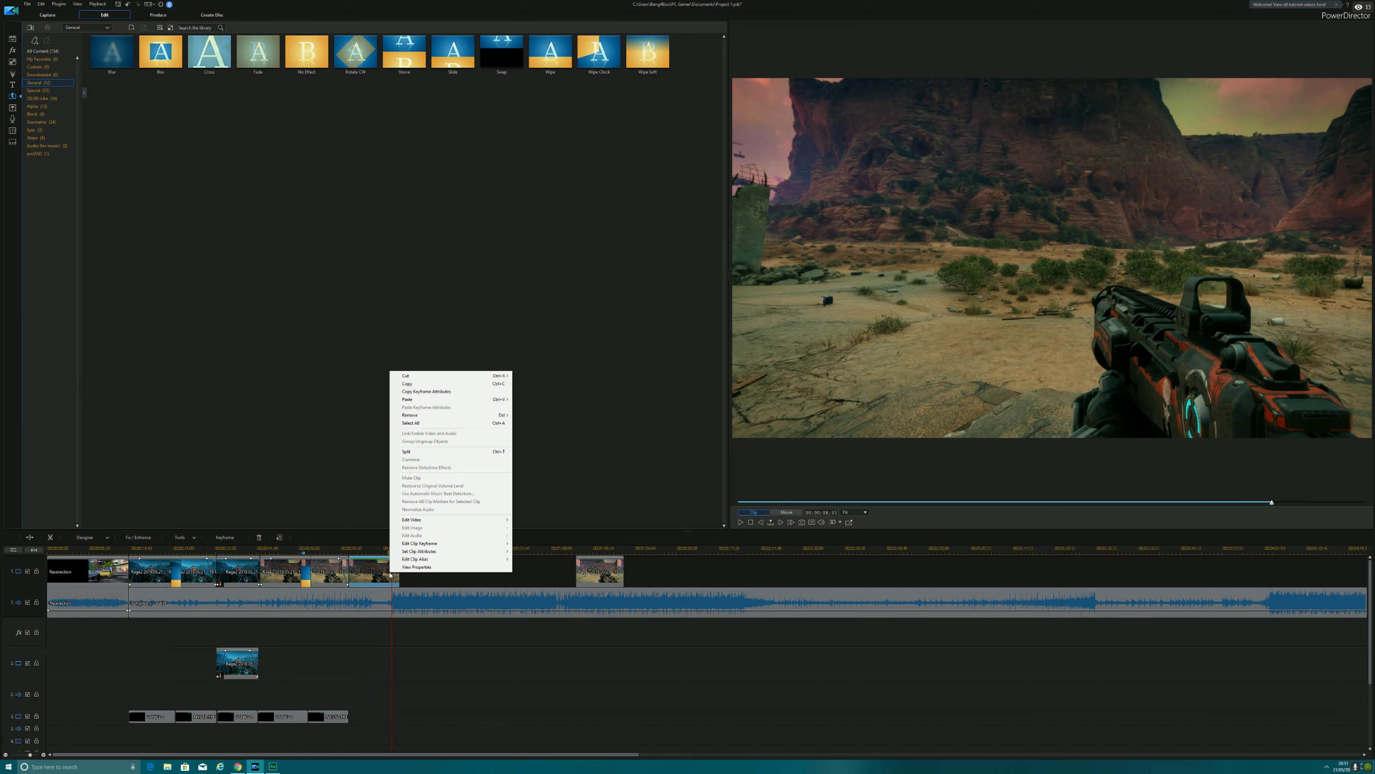
pyautogui.click(408, 451)
pyautogui.rightClick(395, 569)
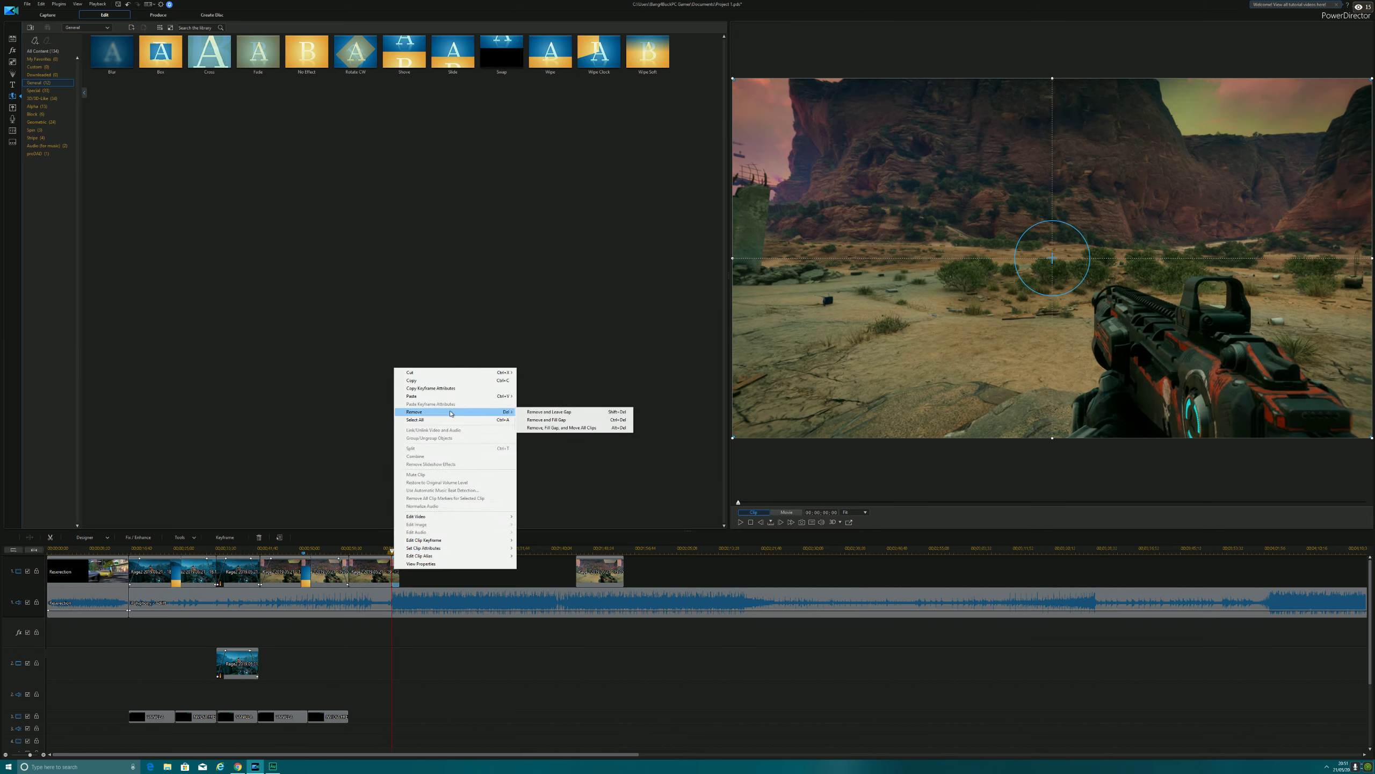
pyautogui.click(549, 412)
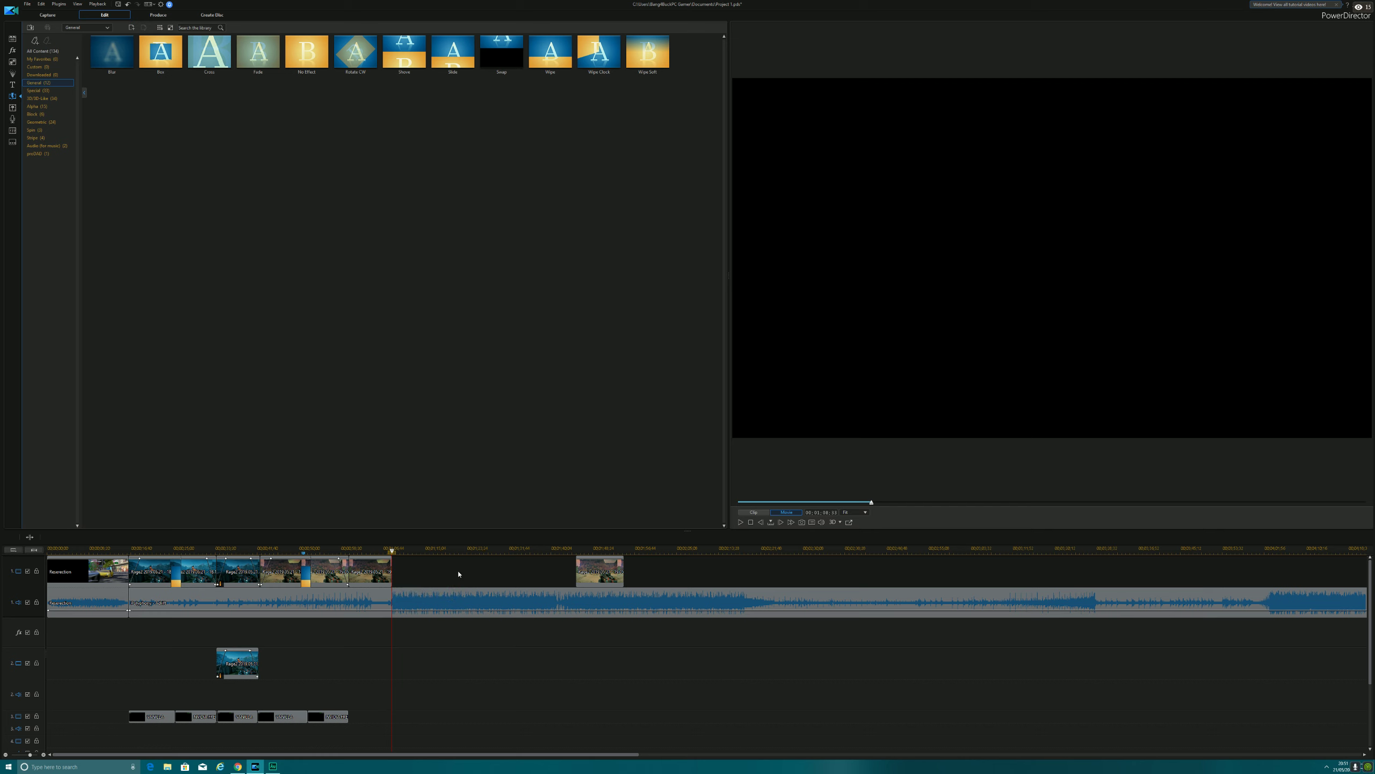
# Move the last desert clip to the overlay track, shifting the main-track desert picture half a frame left and the overlay picture half a frame right.
pyautogui.moveTo(599, 580); pyautogui.dragTo(480, 642)
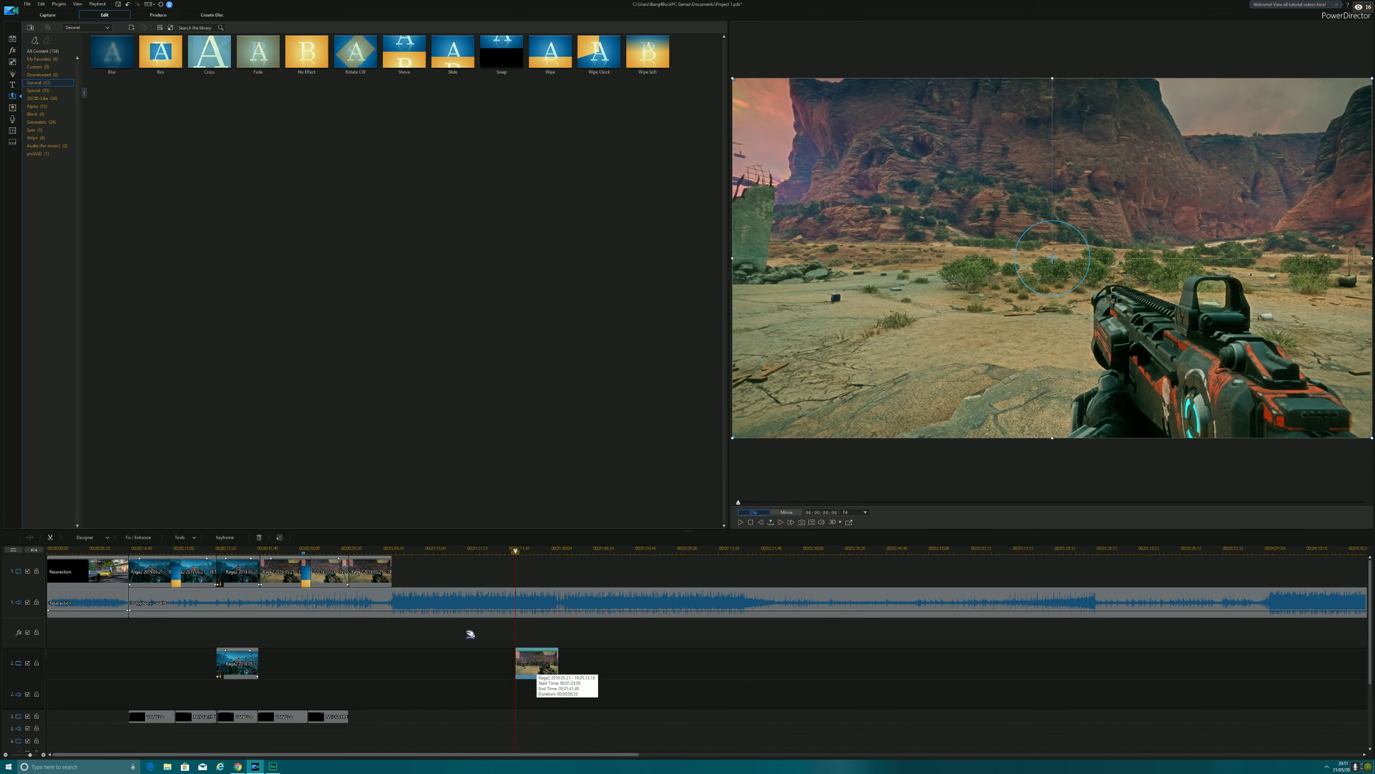
pyautogui.click(388, 571)
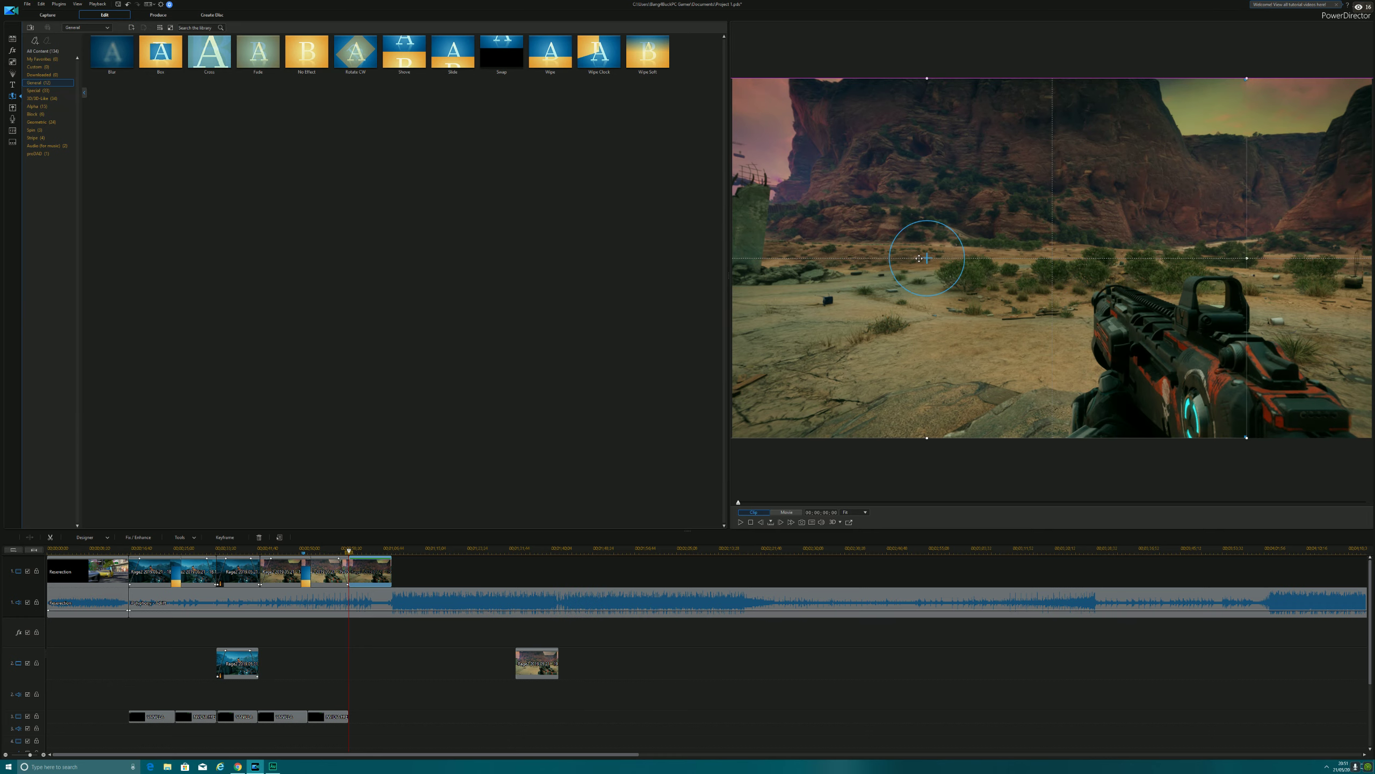
pyautogui.moveTo(832, 268); pyautogui.dragTo(829, 269)
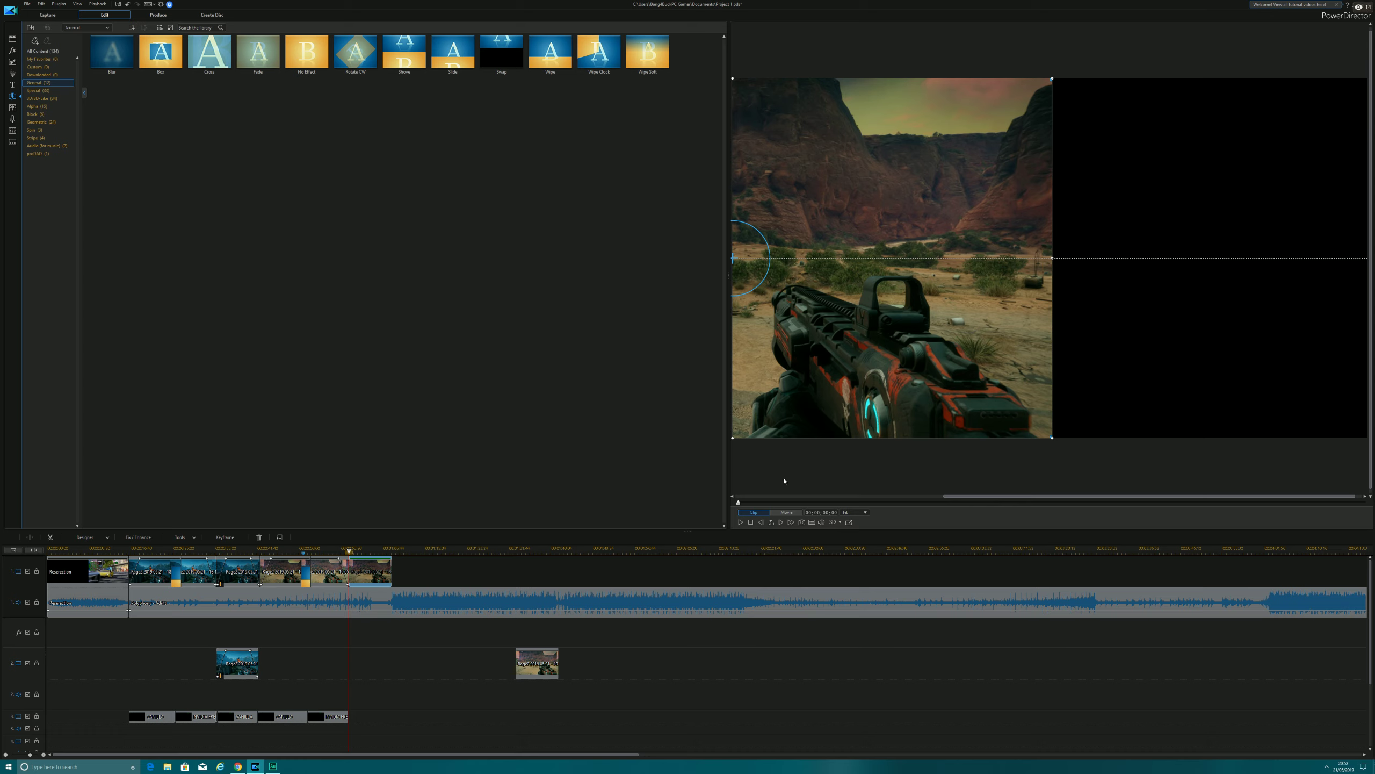
pyautogui.click(534, 662)
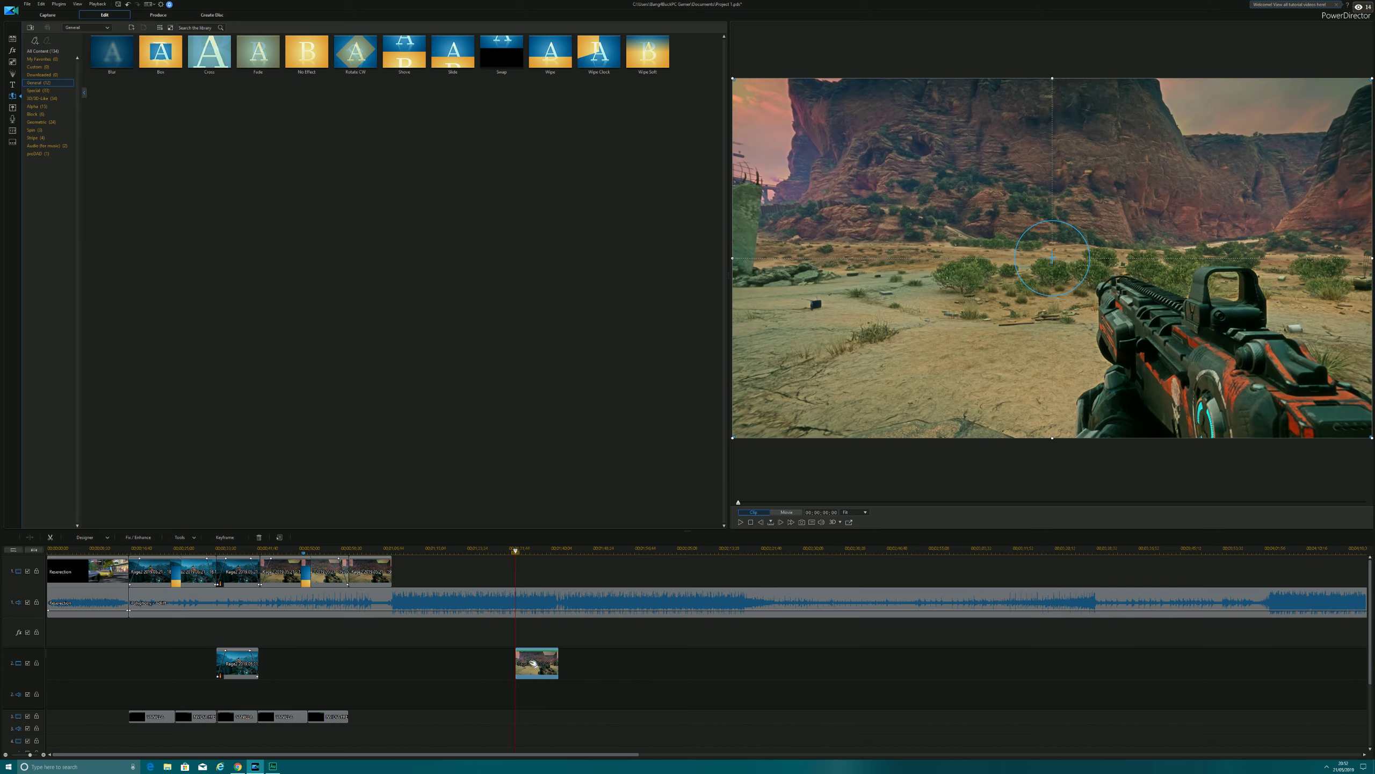
pyautogui.moveTo(1049, 260); pyautogui.dragTo(1373, 246)
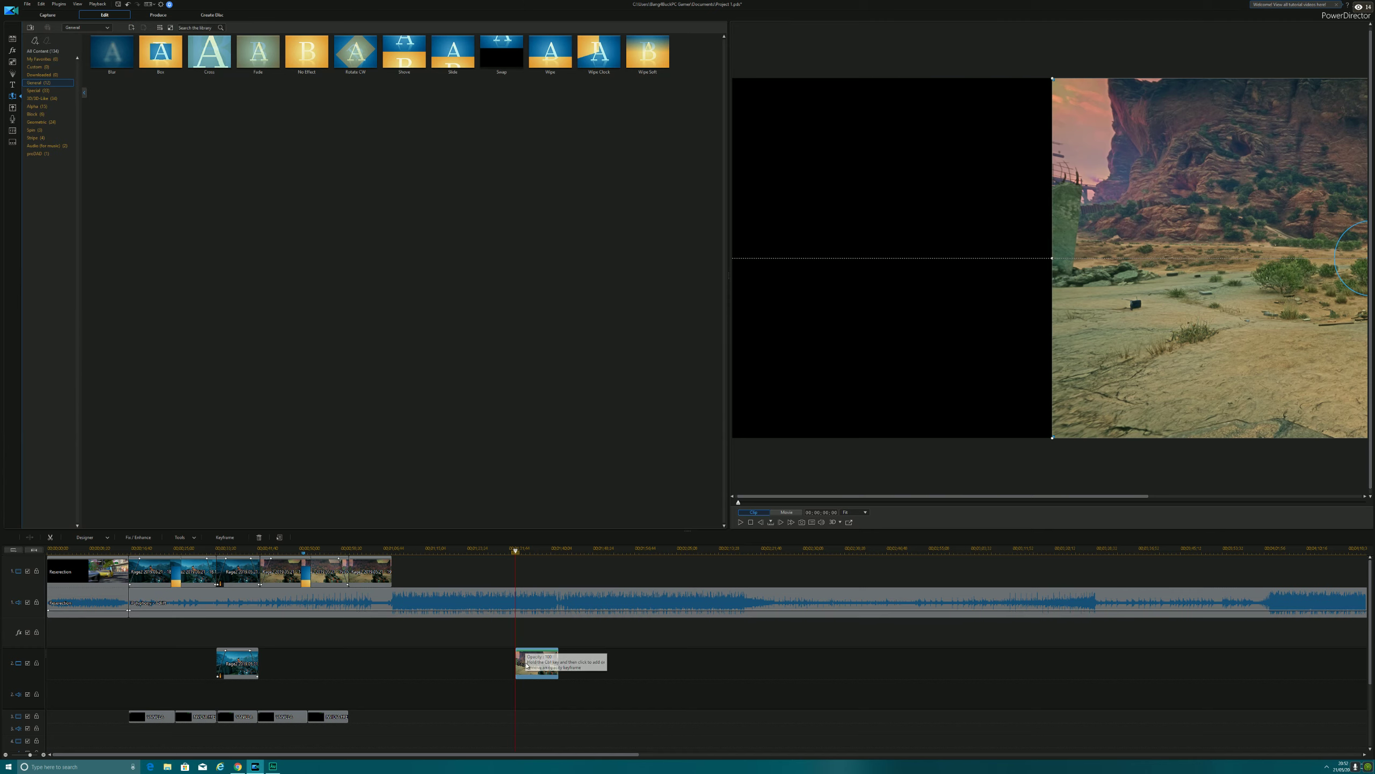
# Use Crop/Zoom/Pan to shift the overlay desert clip's 16:9 crop area until it is centred on the source picture's right edge.
pyautogui.click(183, 537)
pyautogui.moveTo(192, 547)
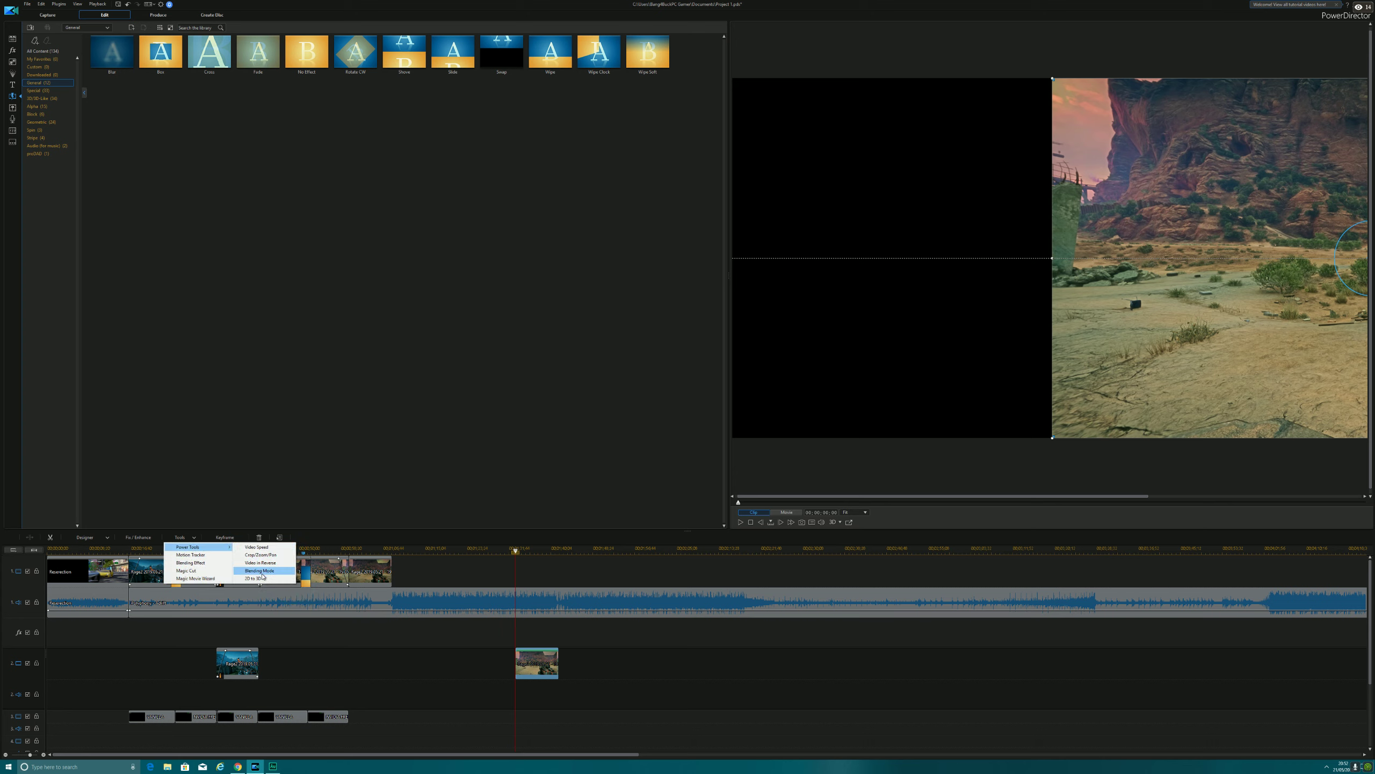
pyautogui.click(260, 555)
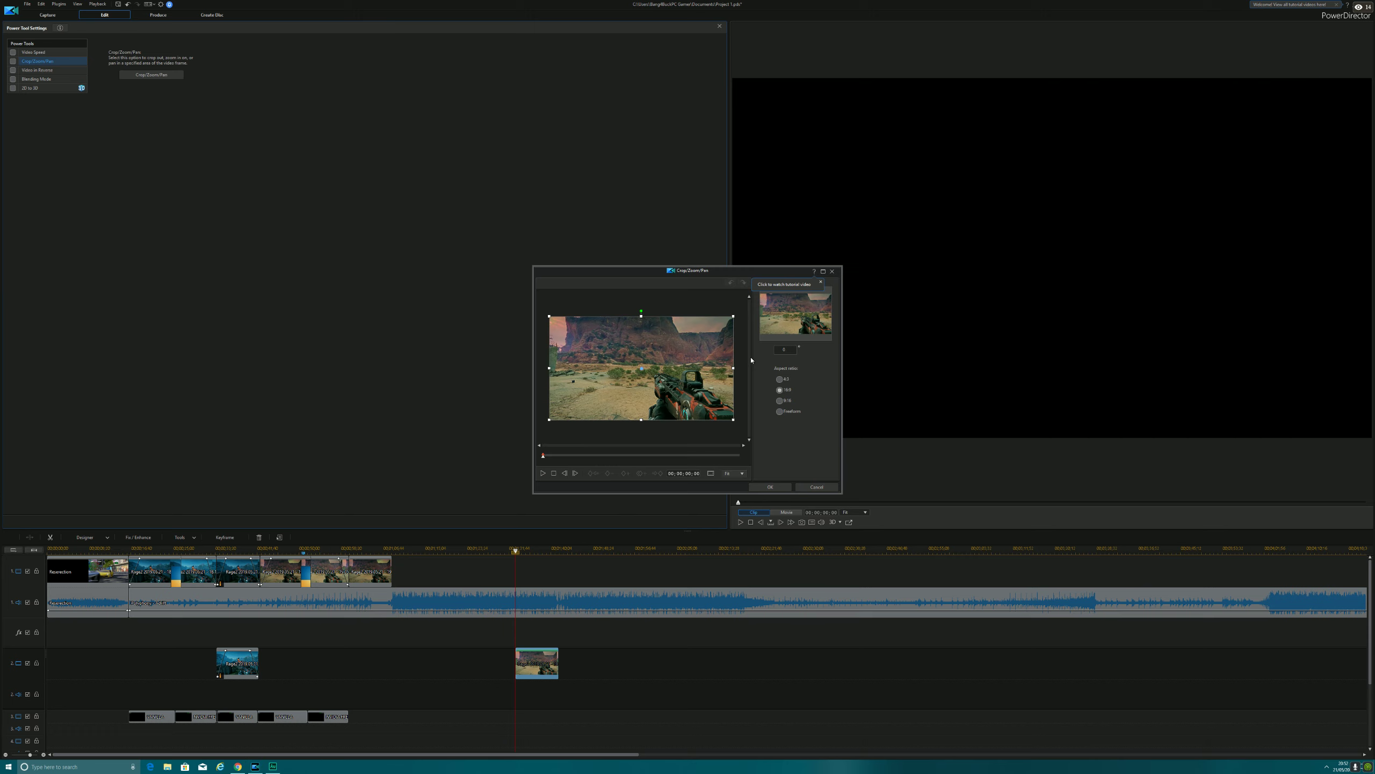
pyautogui.moveTo(642, 370); pyautogui.dragTo(733, 369)
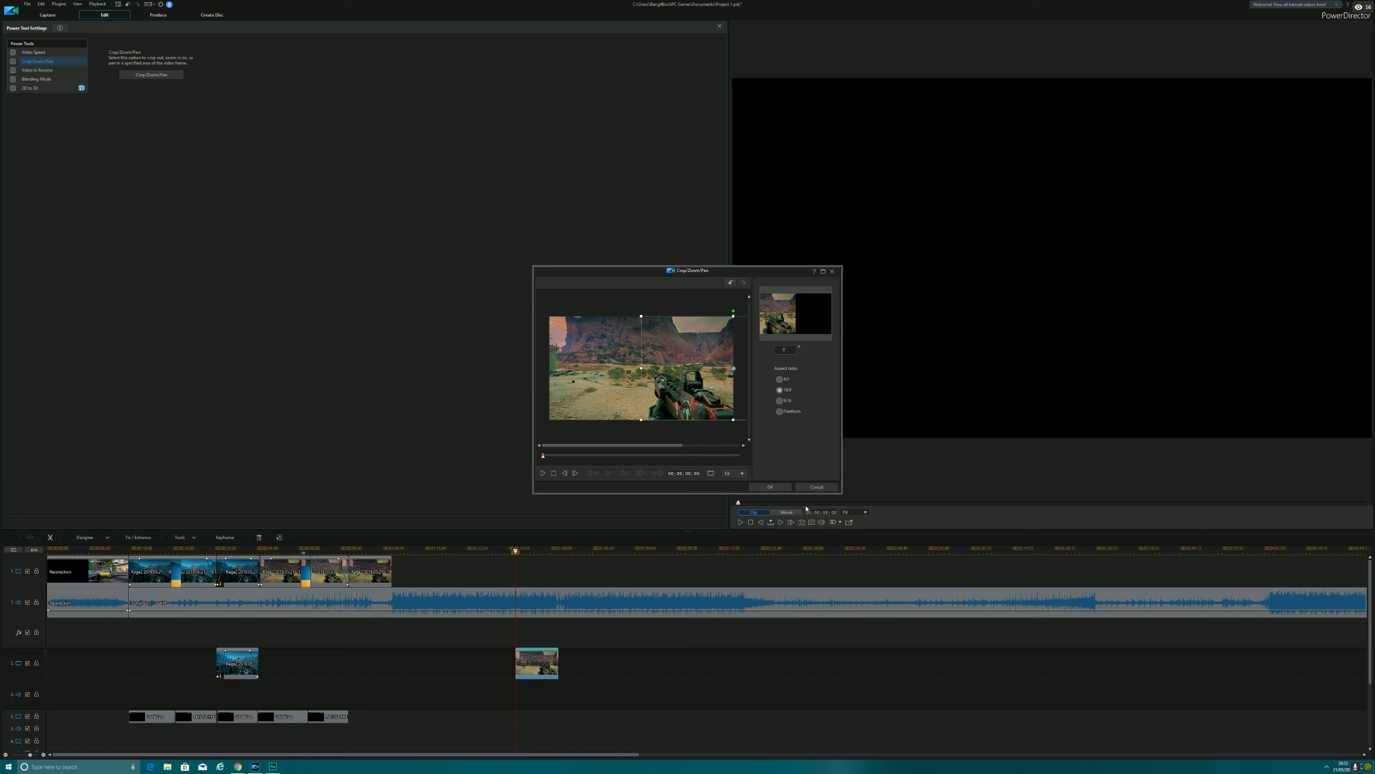
pyautogui.click(770, 486)
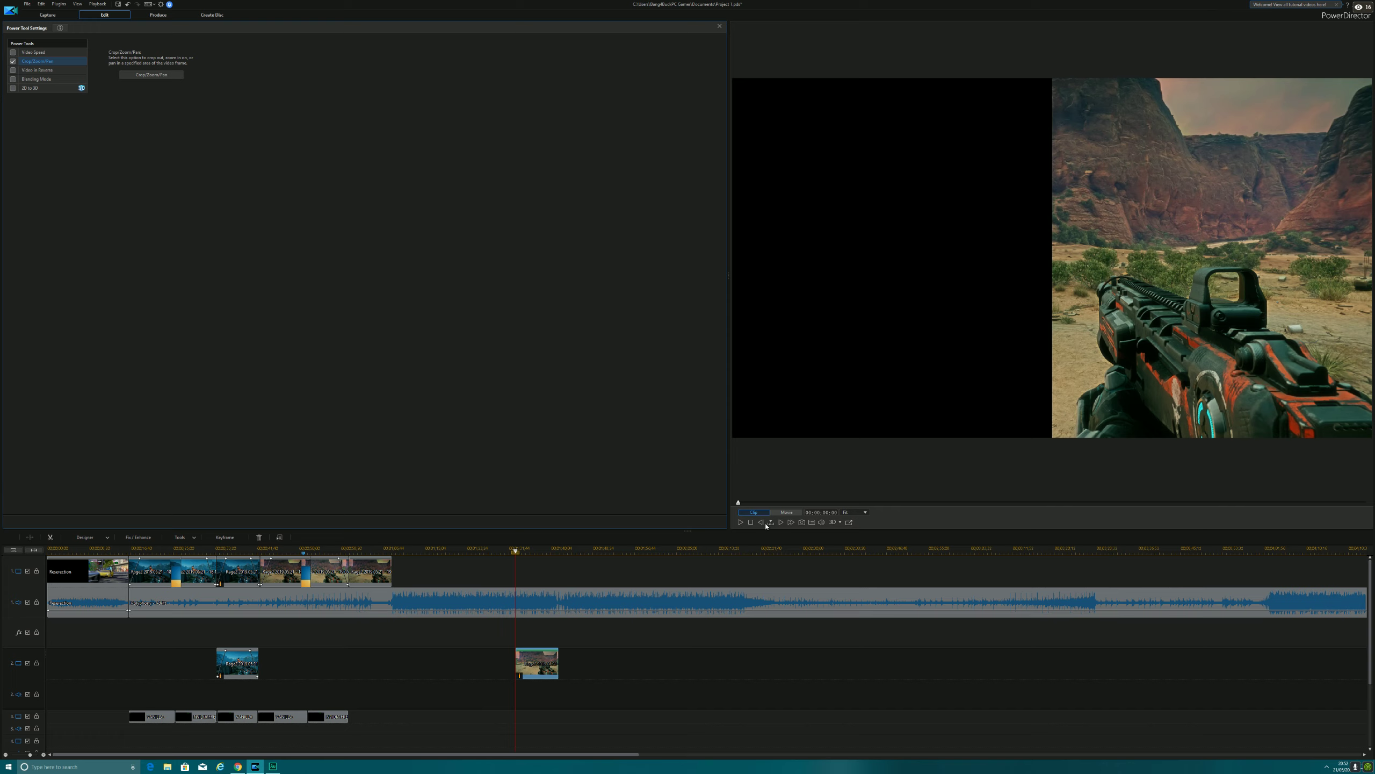
# Align the overlay desert clip with the start of the desert clip at the end of the main track and preview the split screen midway.
pyautogui.moveTo(535, 667); pyautogui.dragTo(370, 671)
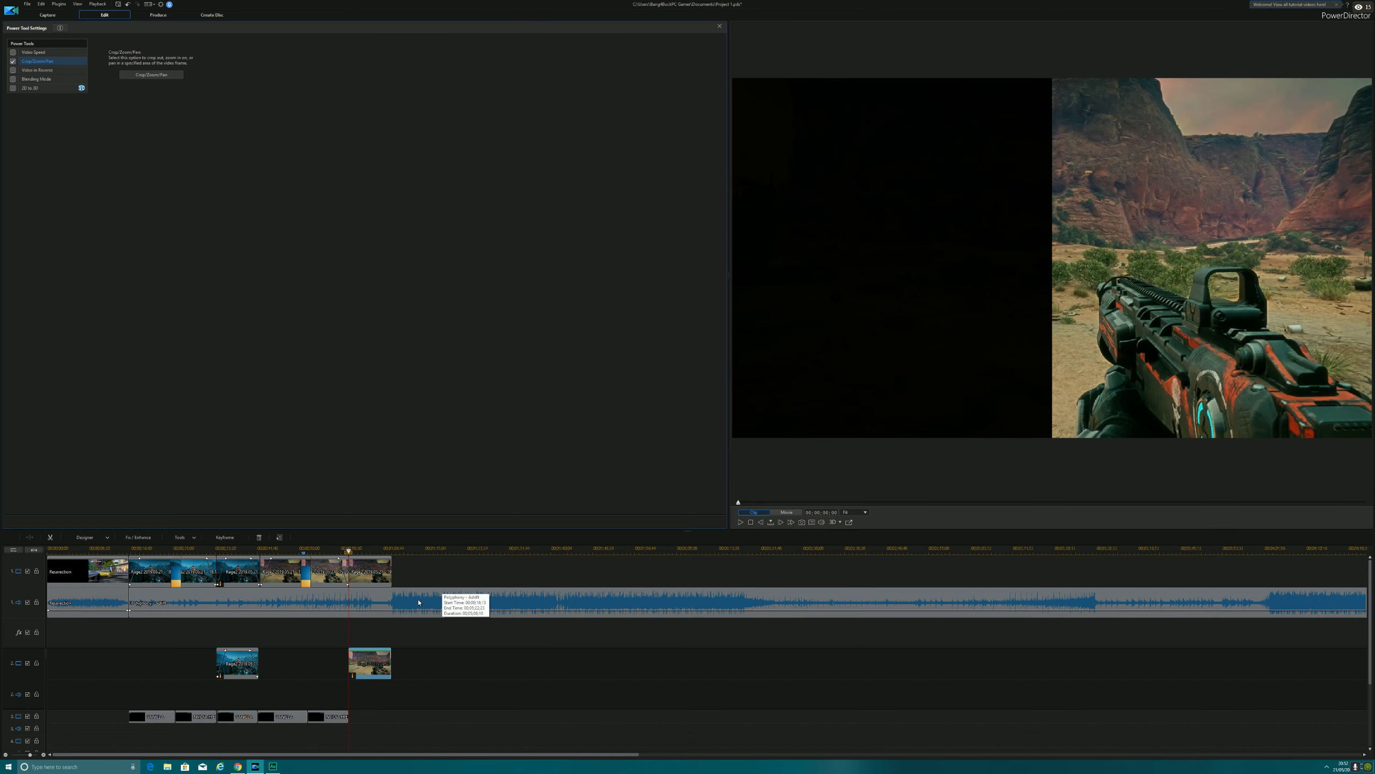
pyautogui.click(368, 550)
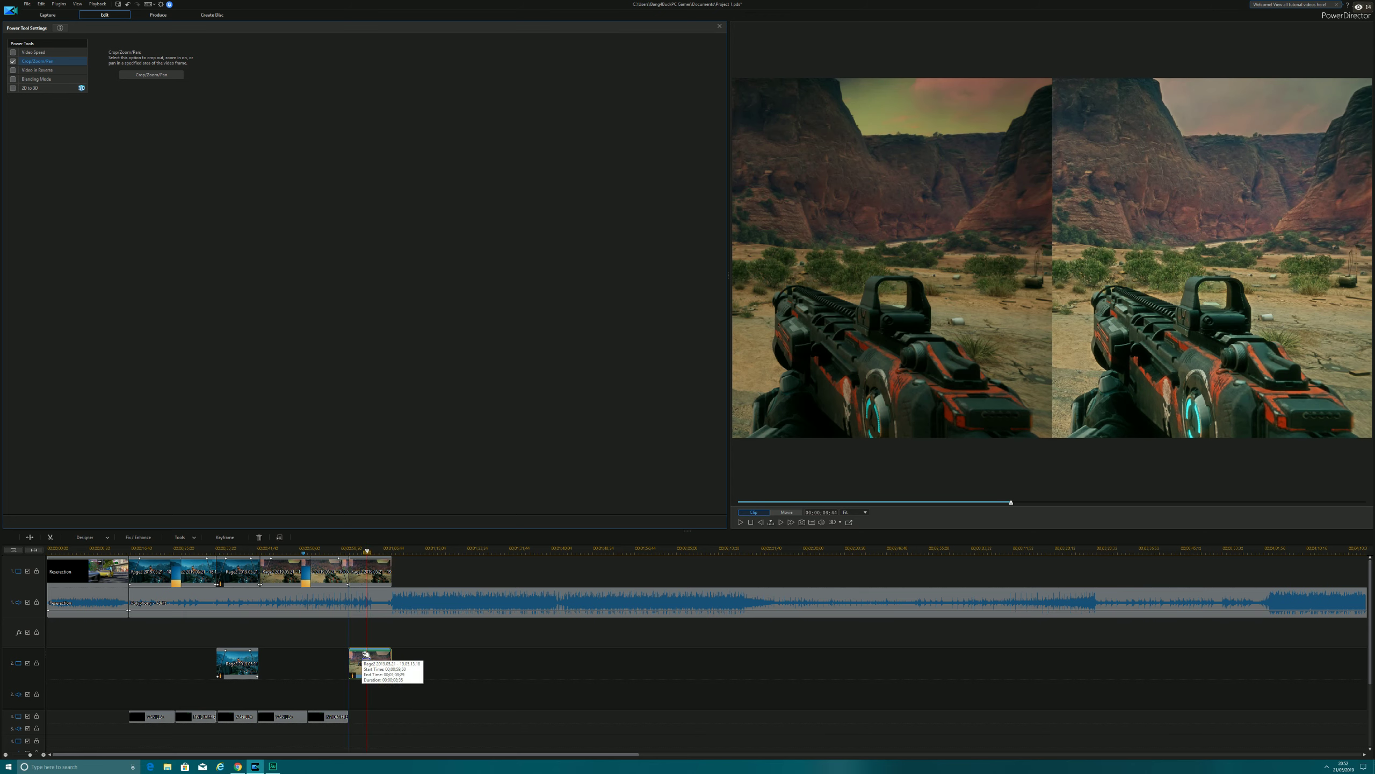
# Preview the desert split screen, move the overlay desert clip to empty space on its track and split it shortly after its start.
pyautogui.click(345, 548)
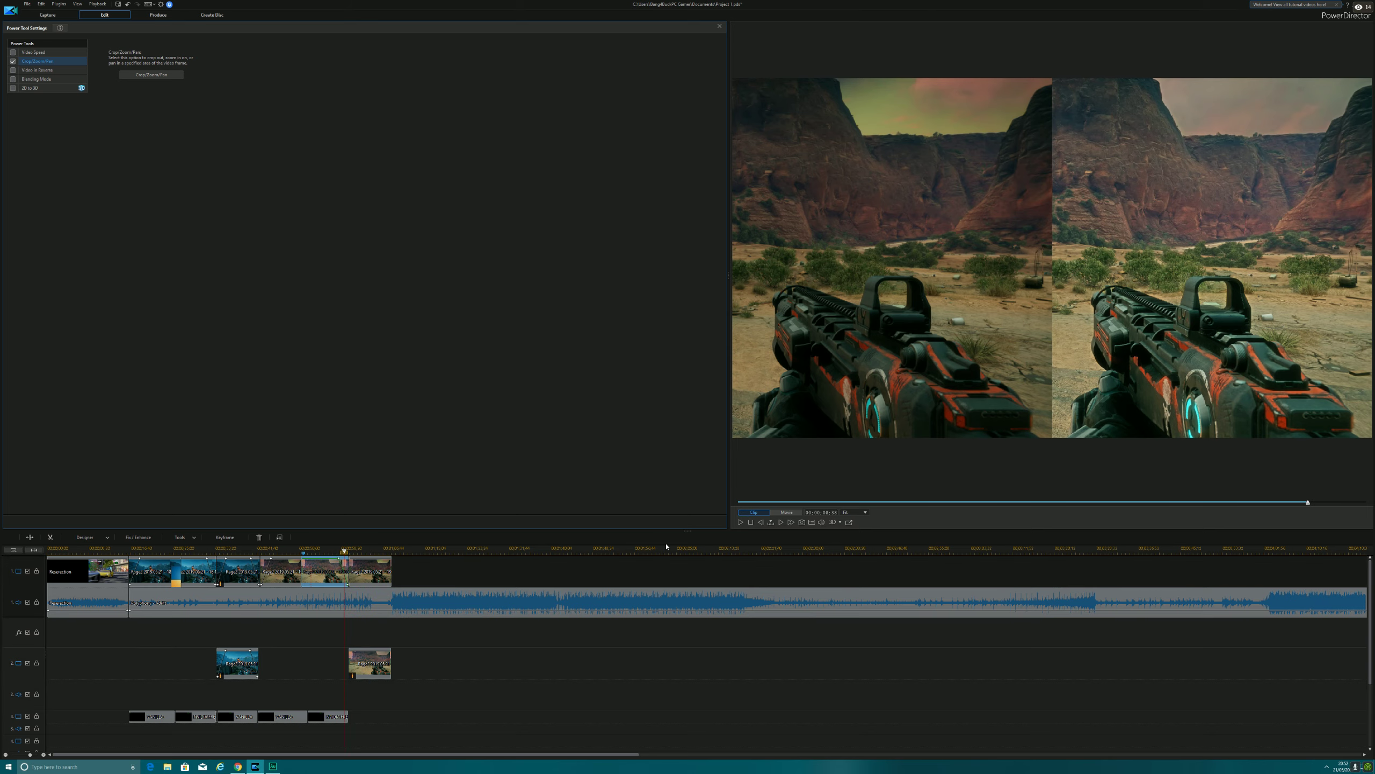
pyautogui.click(741, 522)
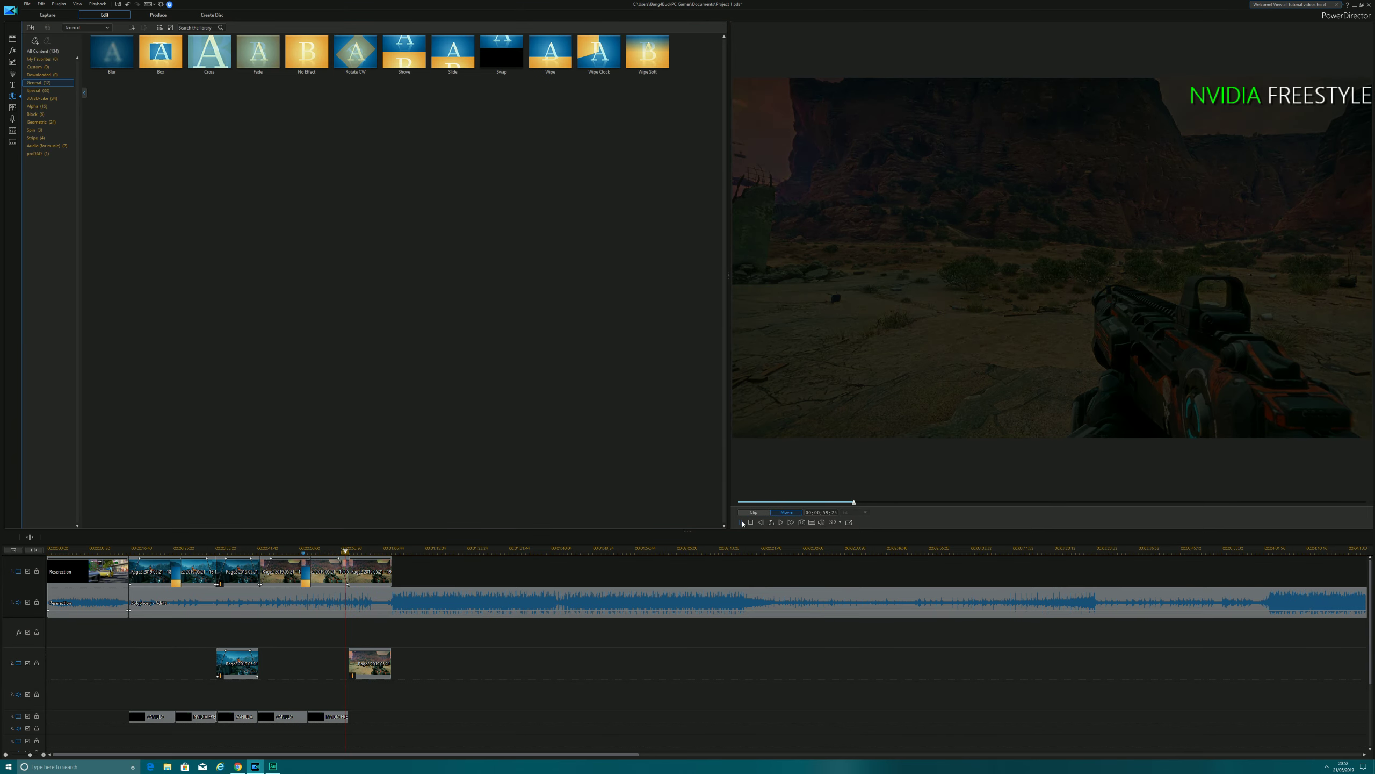
pyautogui.moveTo(374, 662); pyautogui.dragTo(574, 662)
pyautogui.click(741, 522)
pyautogui.click(742, 522)
pyautogui.rightClick(561, 670)
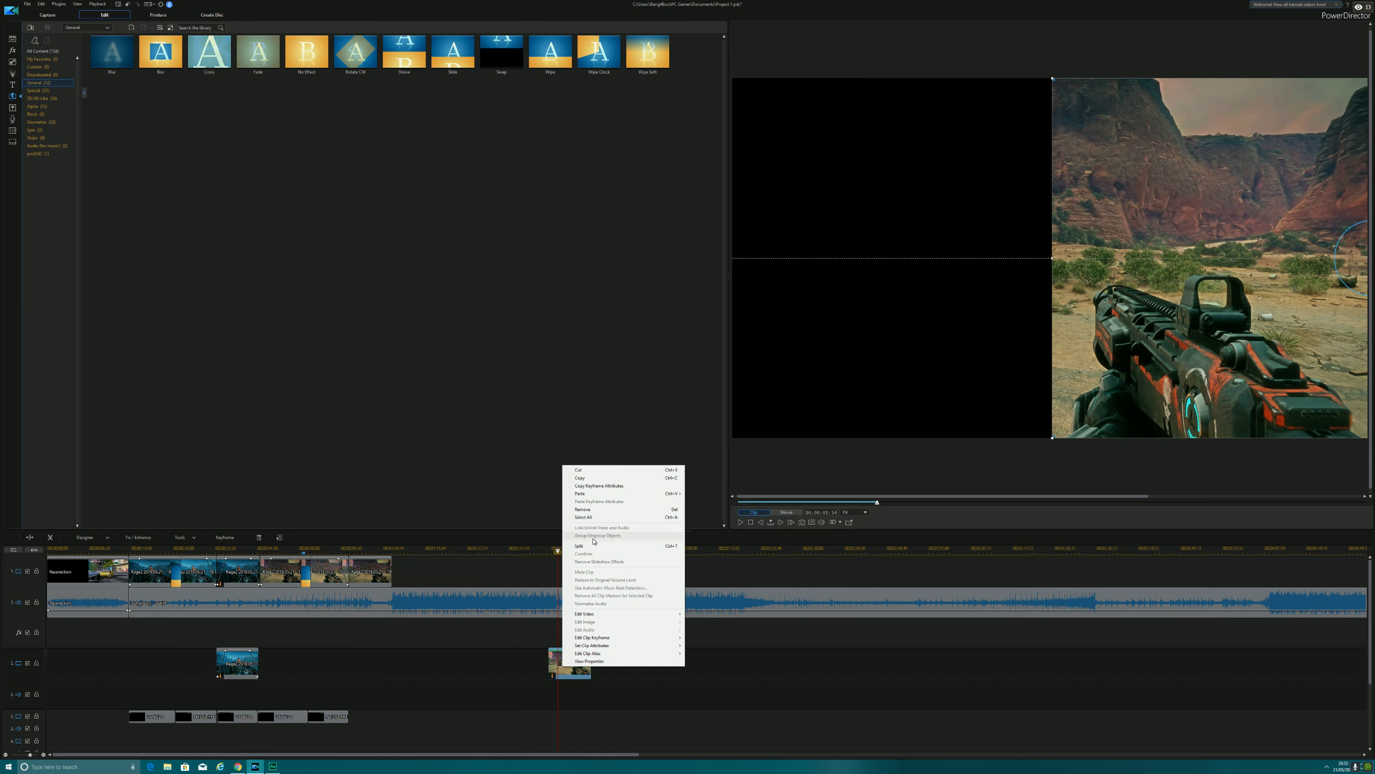
pyautogui.click(596, 541)
# Remove the overlay desert clip's short opening piece and fit the rest under the last desert clip on the main track.
pyautogui.click(548, 662)
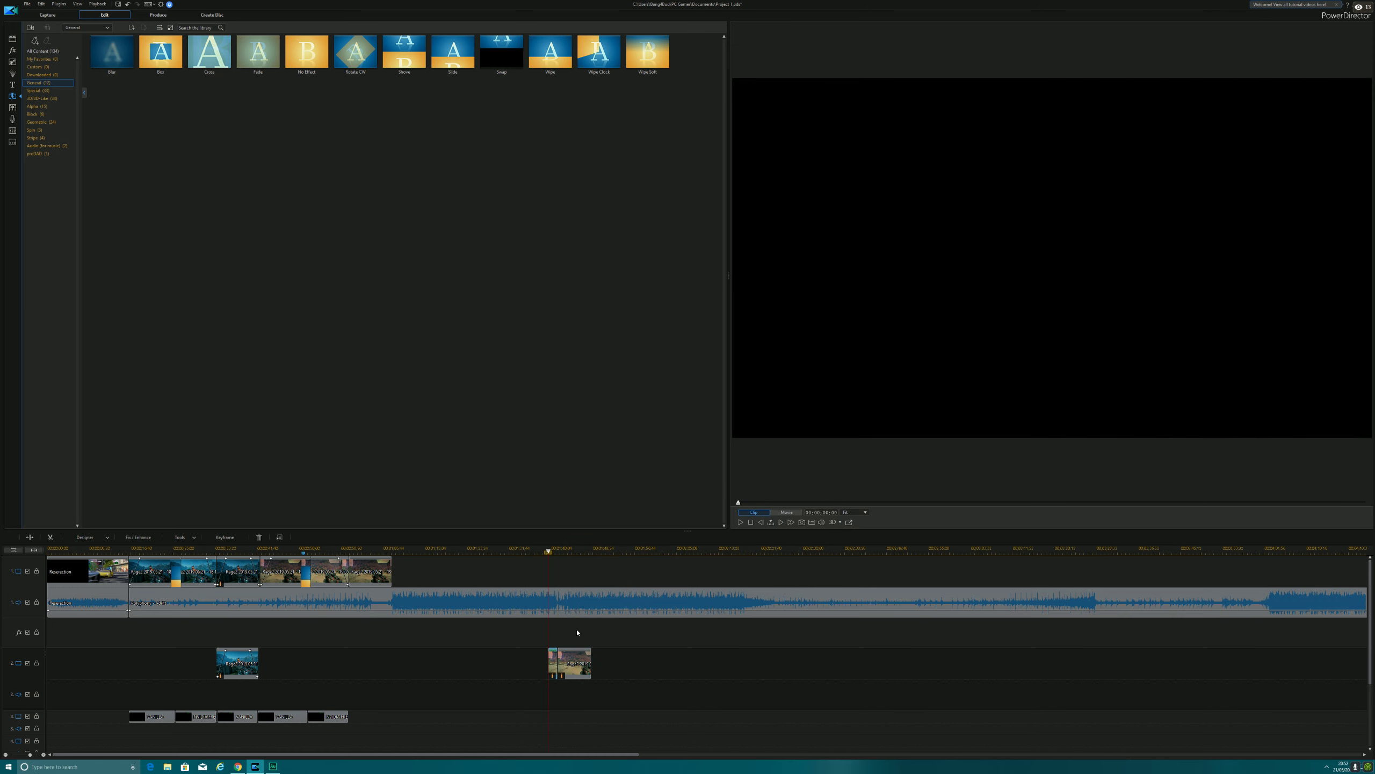
pyautogui.rightClick(552, 663)
pyautogui.click(707, 515)
pyautogui.moveTo(565, 667); pyautogui.dragTo(392, 664)
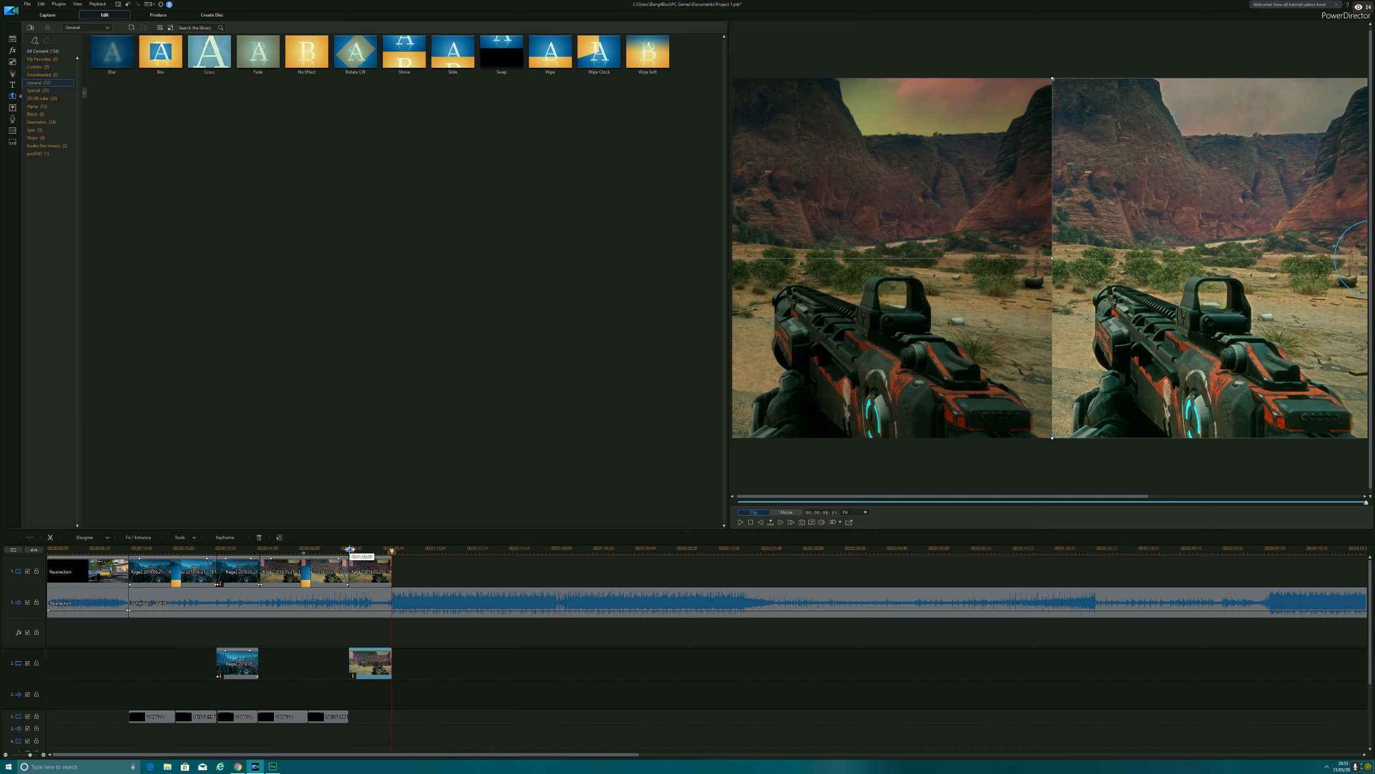
# Play the desert split screen from just before its start to check that both halves are synchronized.
pyautogui.click(352, 549)
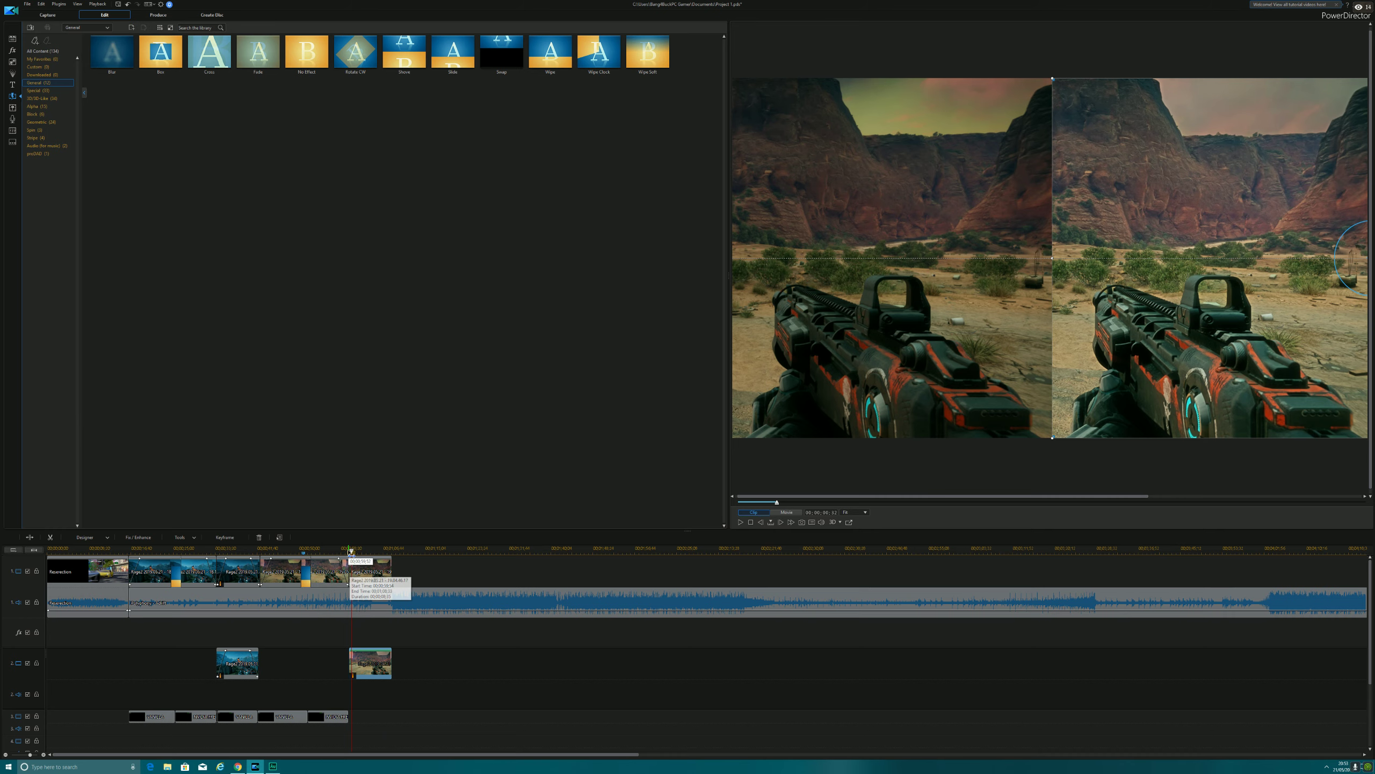
pyautogui.click(345, 549)
pyautogui.click(740, 522)
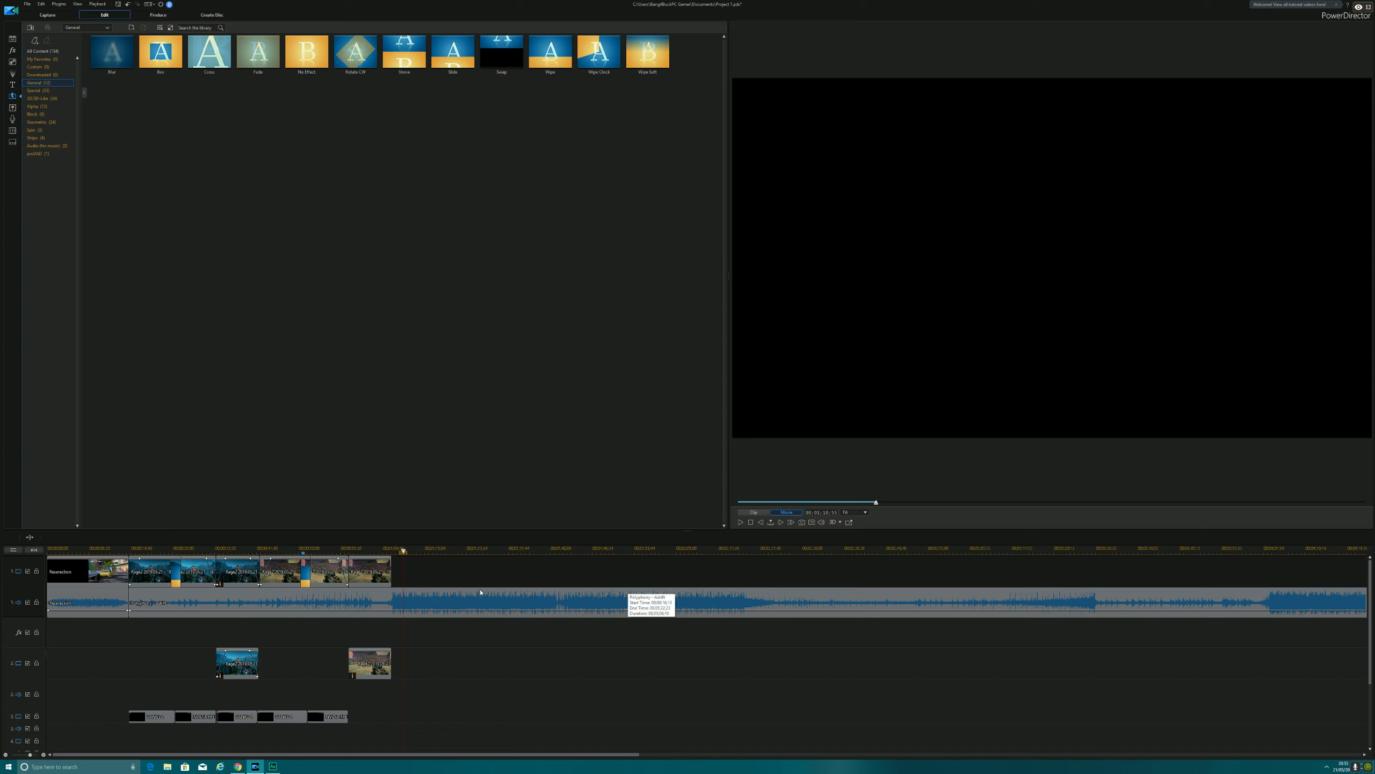
# Enable fade-in and fade-out on the last desert clip on the main track.
pyautogui.click(363, 574)
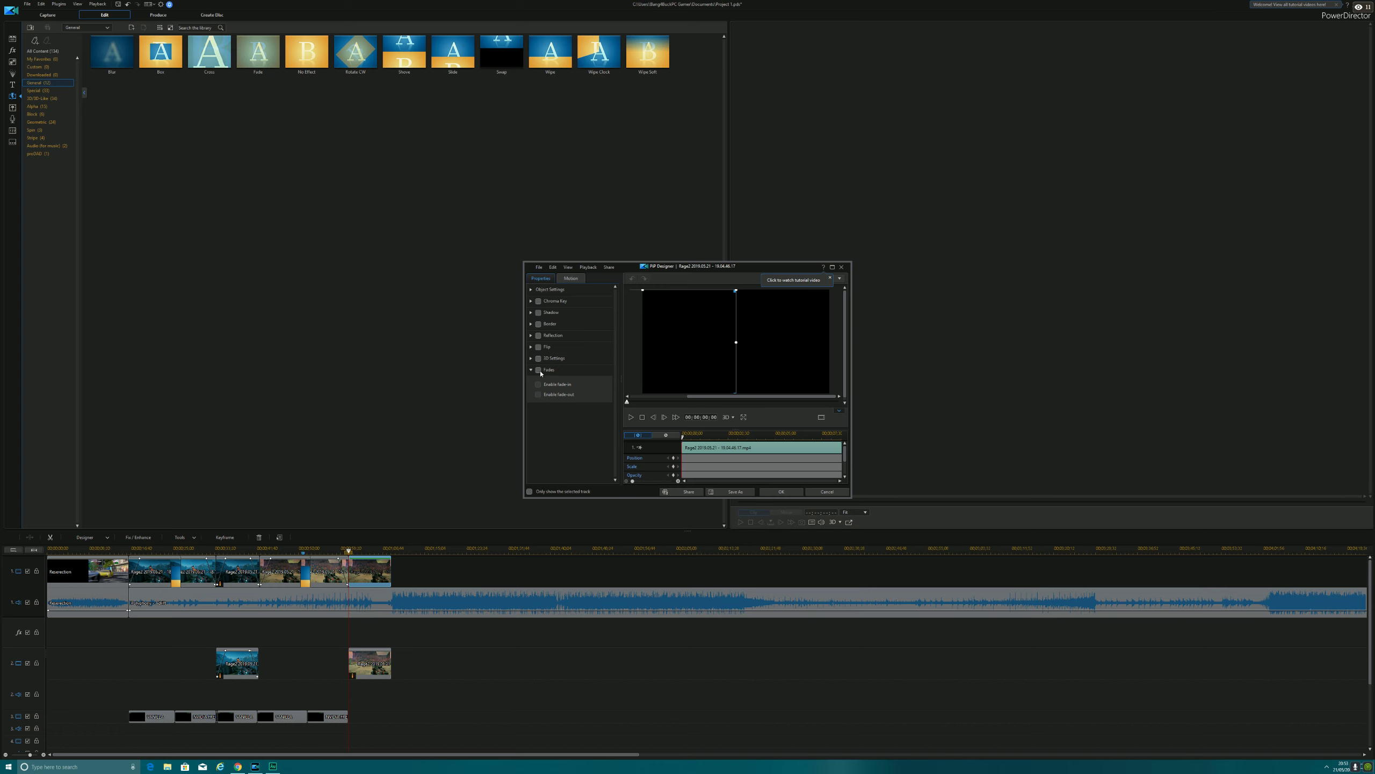
pyautogui.click(539, 371)
pyautogui.click(538, 385)
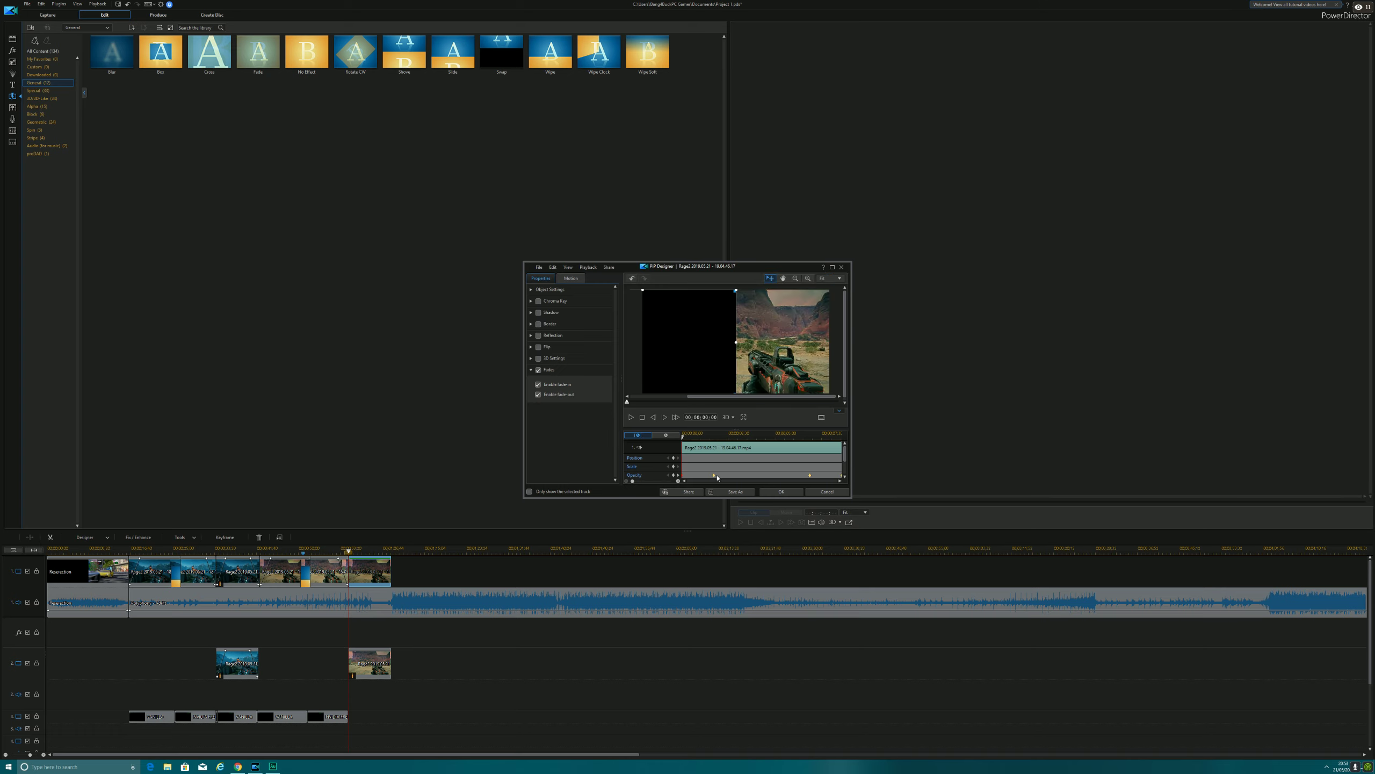
pyautogui.click(778, 494)
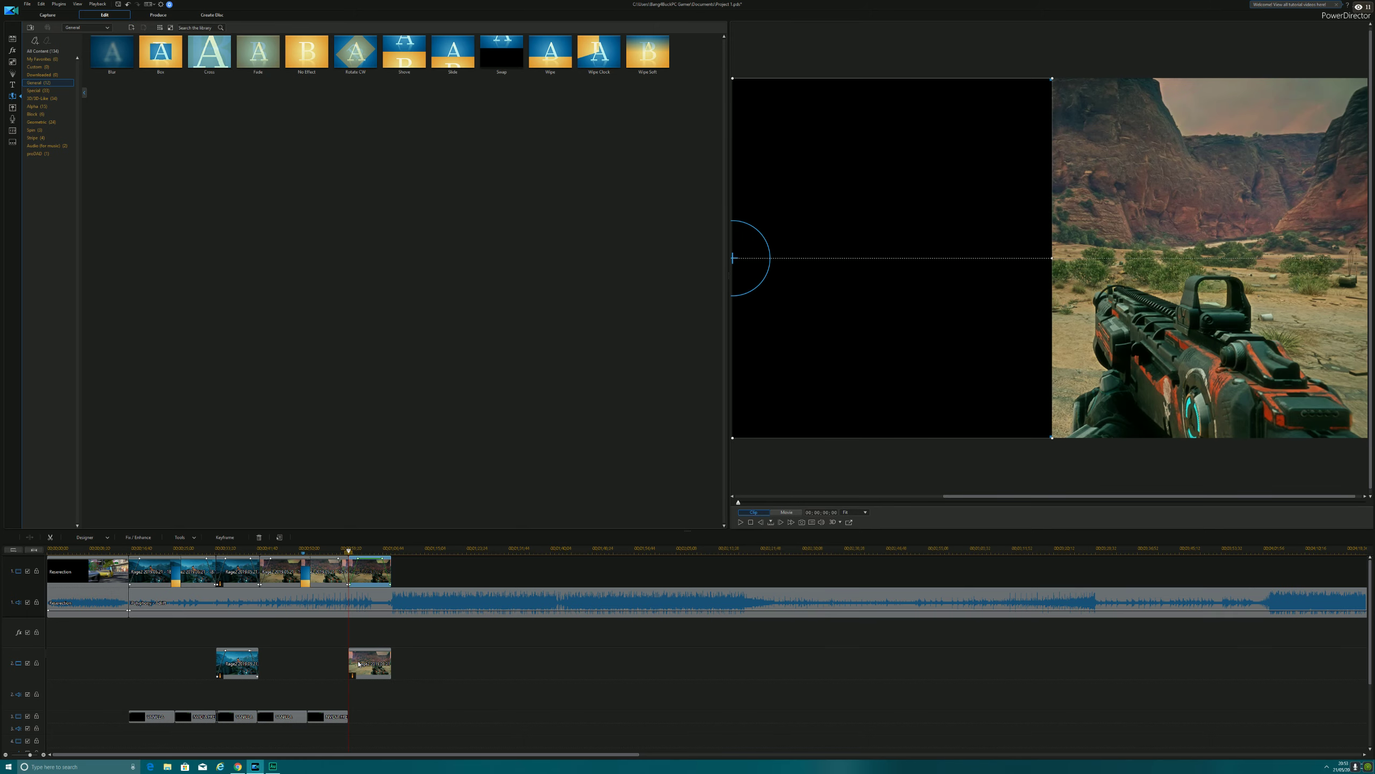
# Enable fade-in and fade-out on the overlay desert clip and save the project.
pyautogui.doubleClick(358, 663)
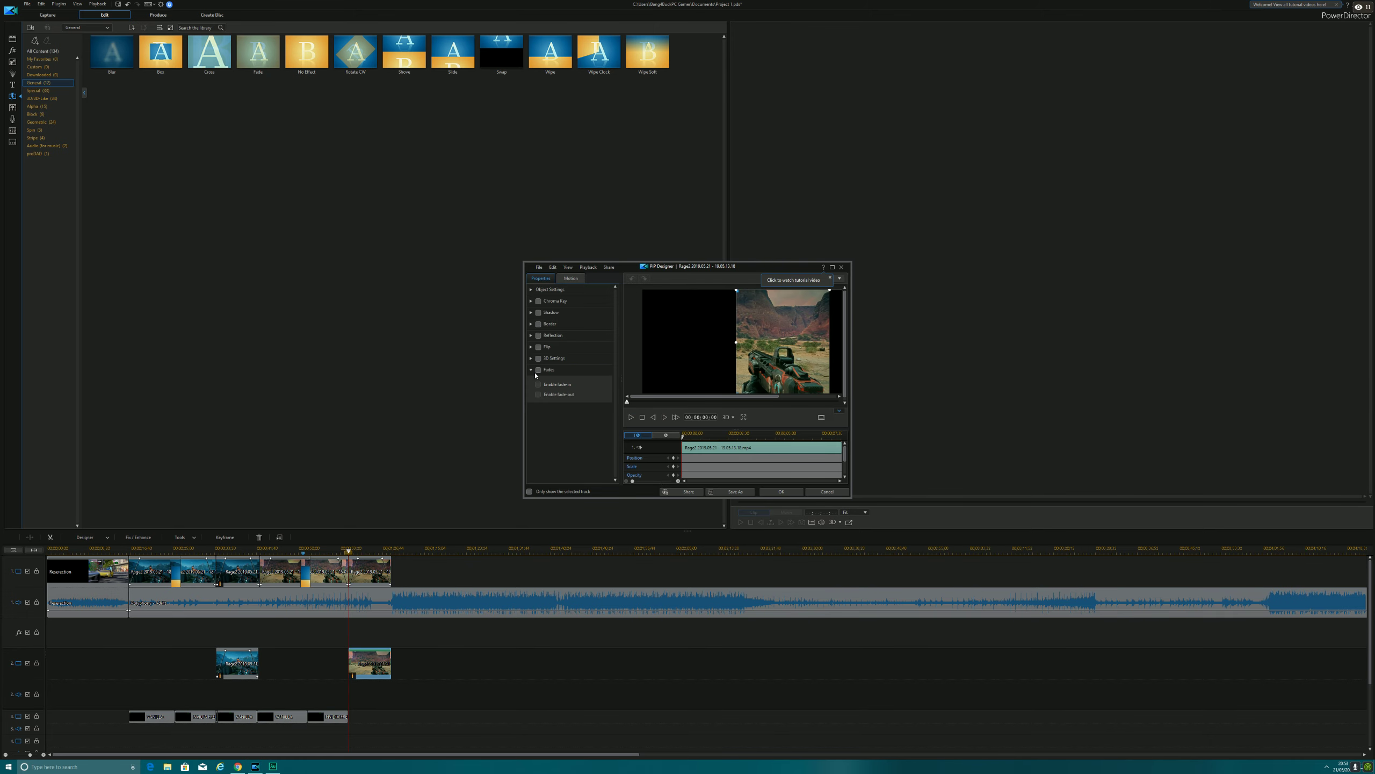
pyautogui.click(538, 385)
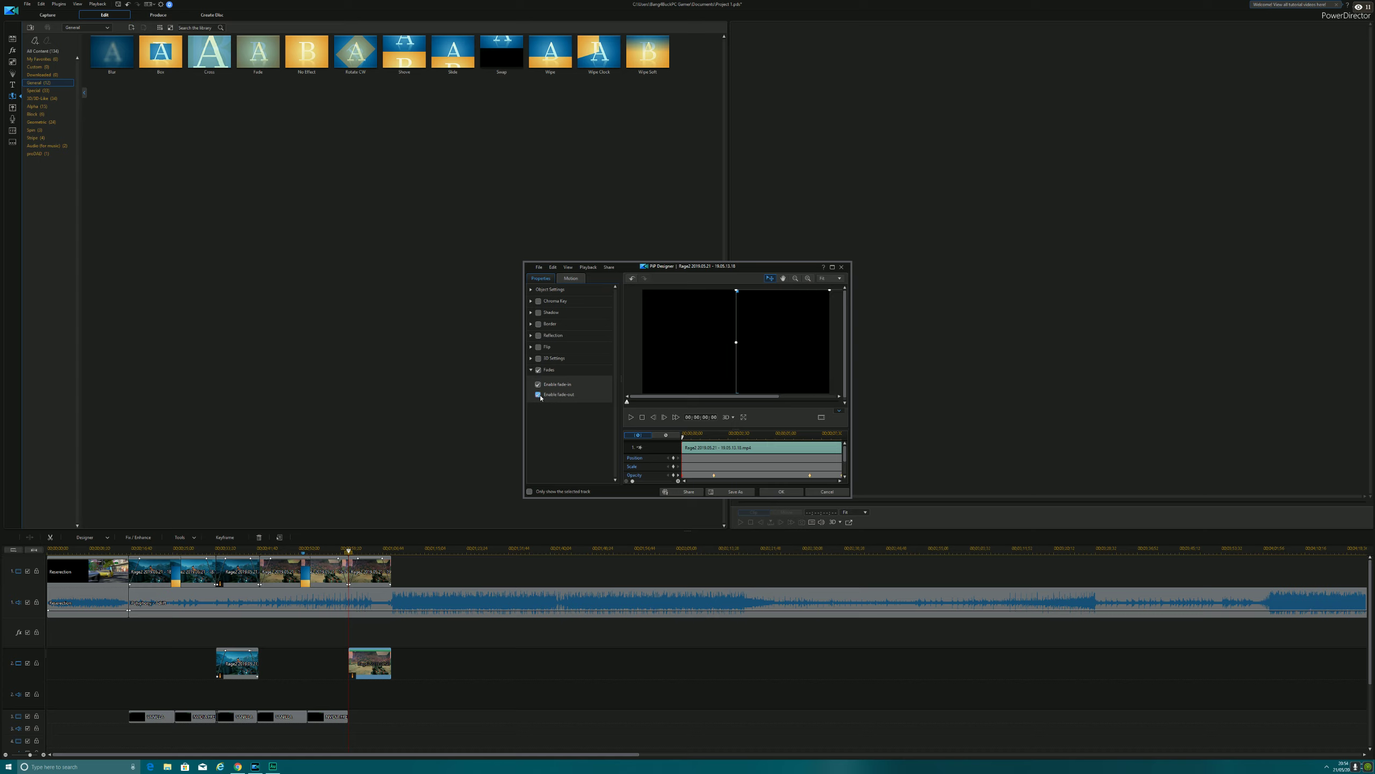
pyautogui.click(774, 492)
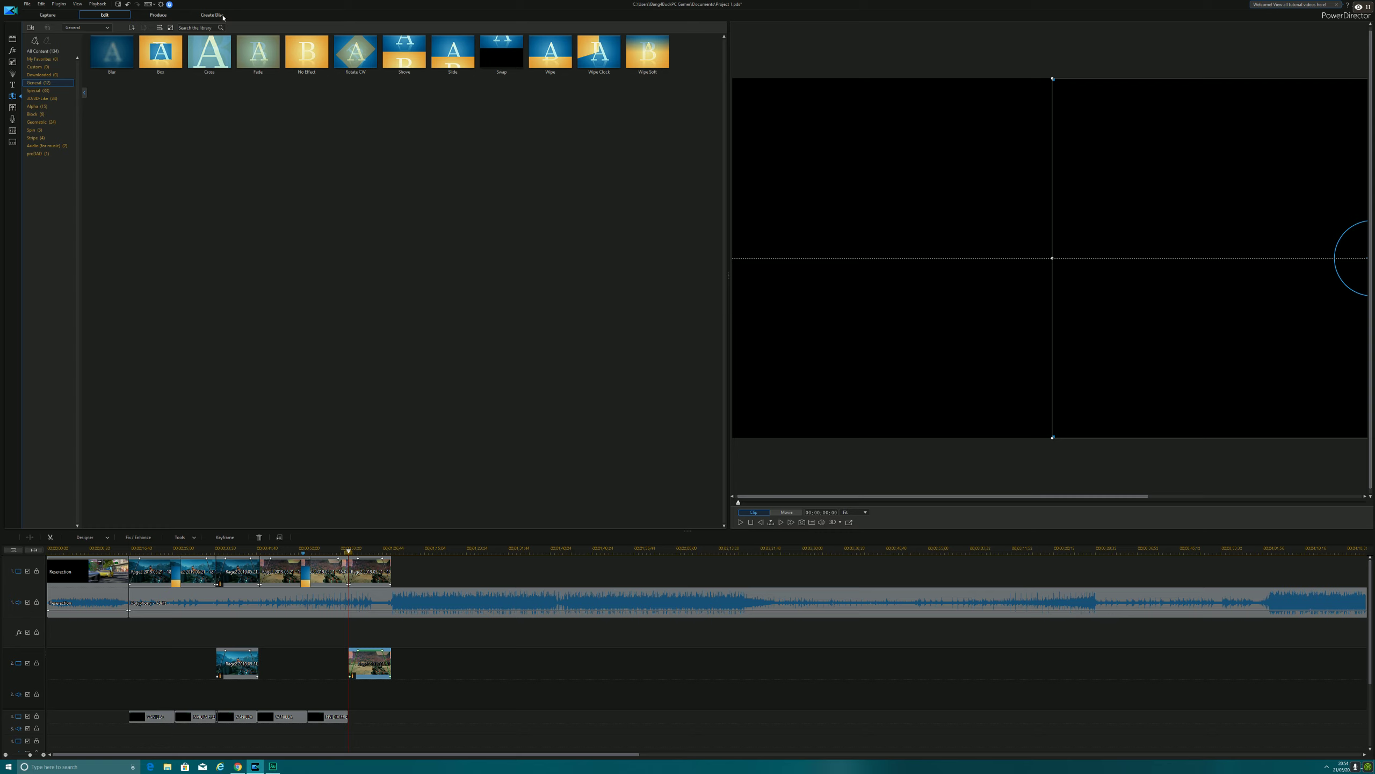
pyautogui.click(118, 5)
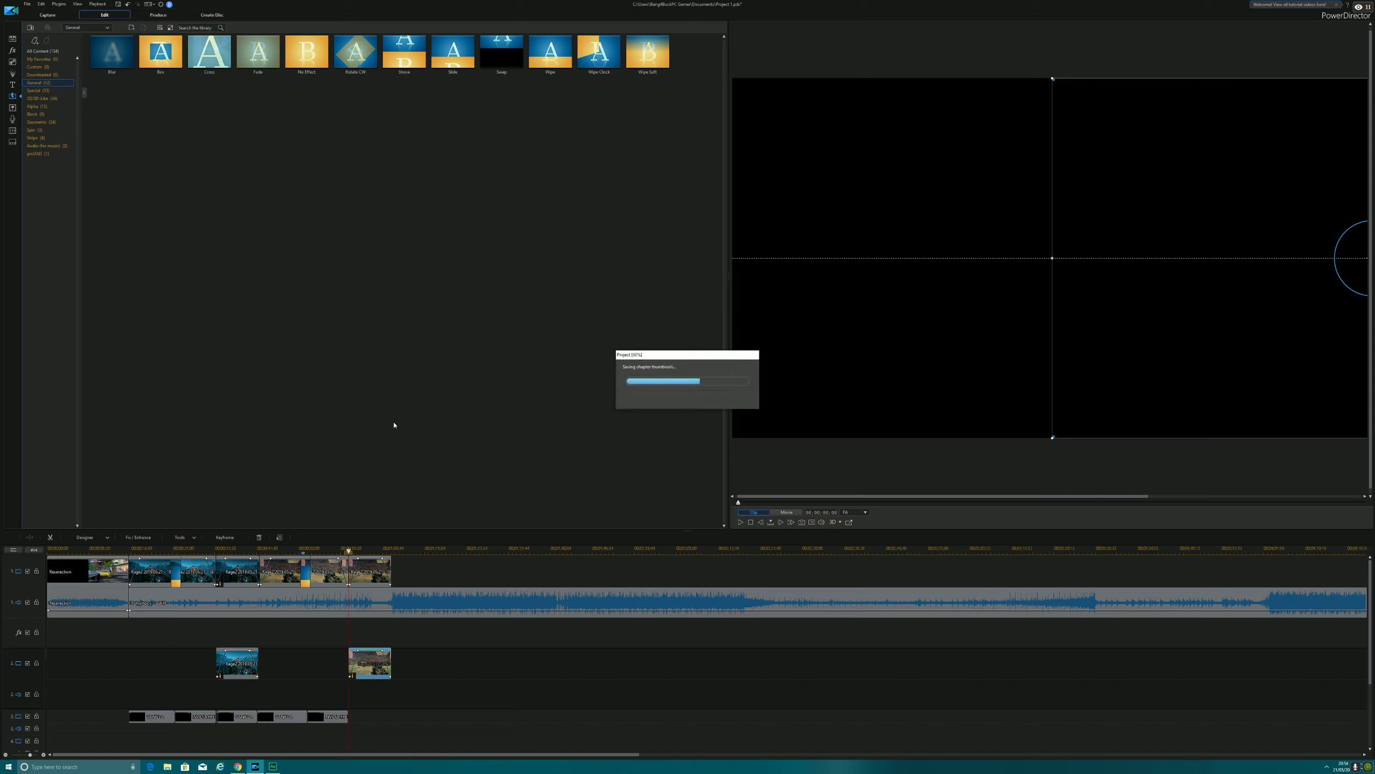
# Copy the combined VANILLA and NVIDIA FREESTYLE title from the first split screen and fit the copy to the desert split screen's duration.
pyautogui.click(236, 717)
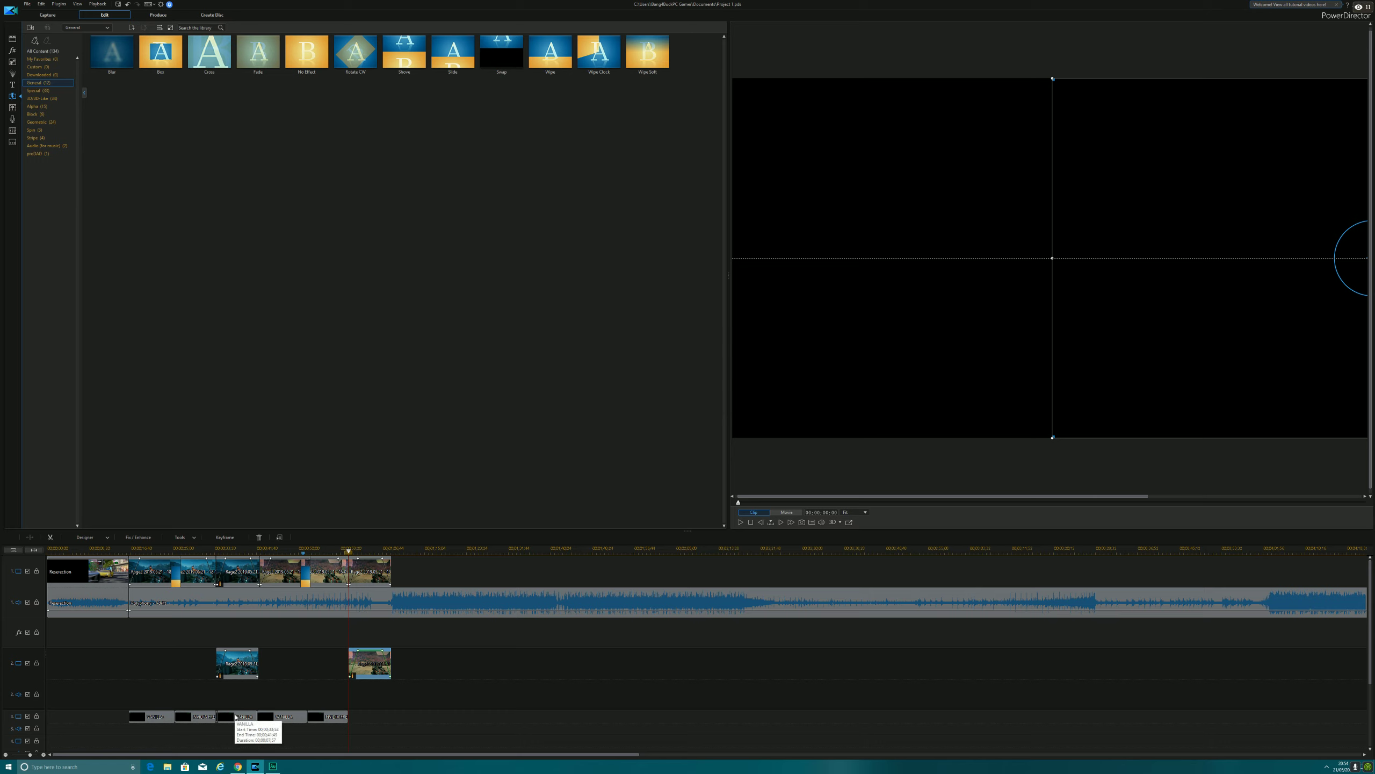
pyautogui.rightClick(236, 713)
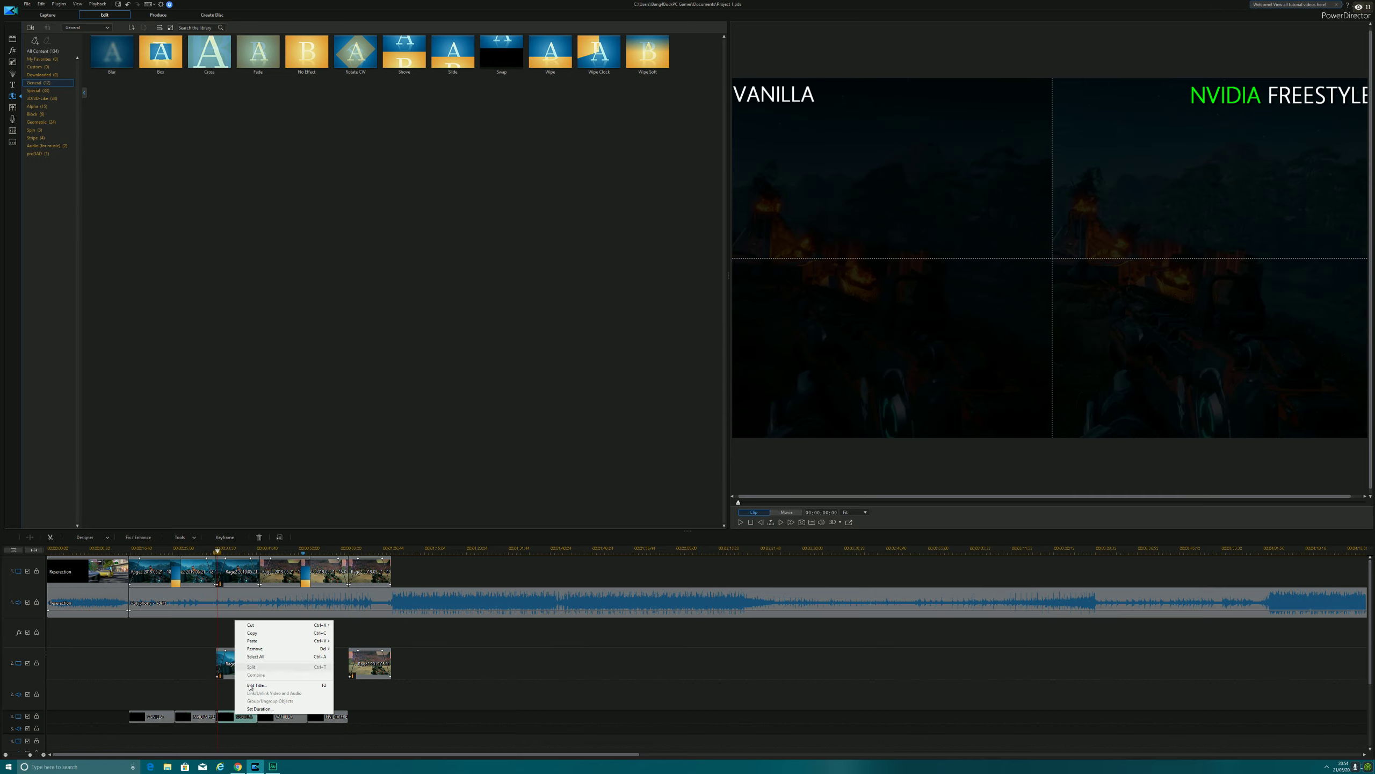
pyautogui.click(269, 637)
pyautogui.click(367, 551)
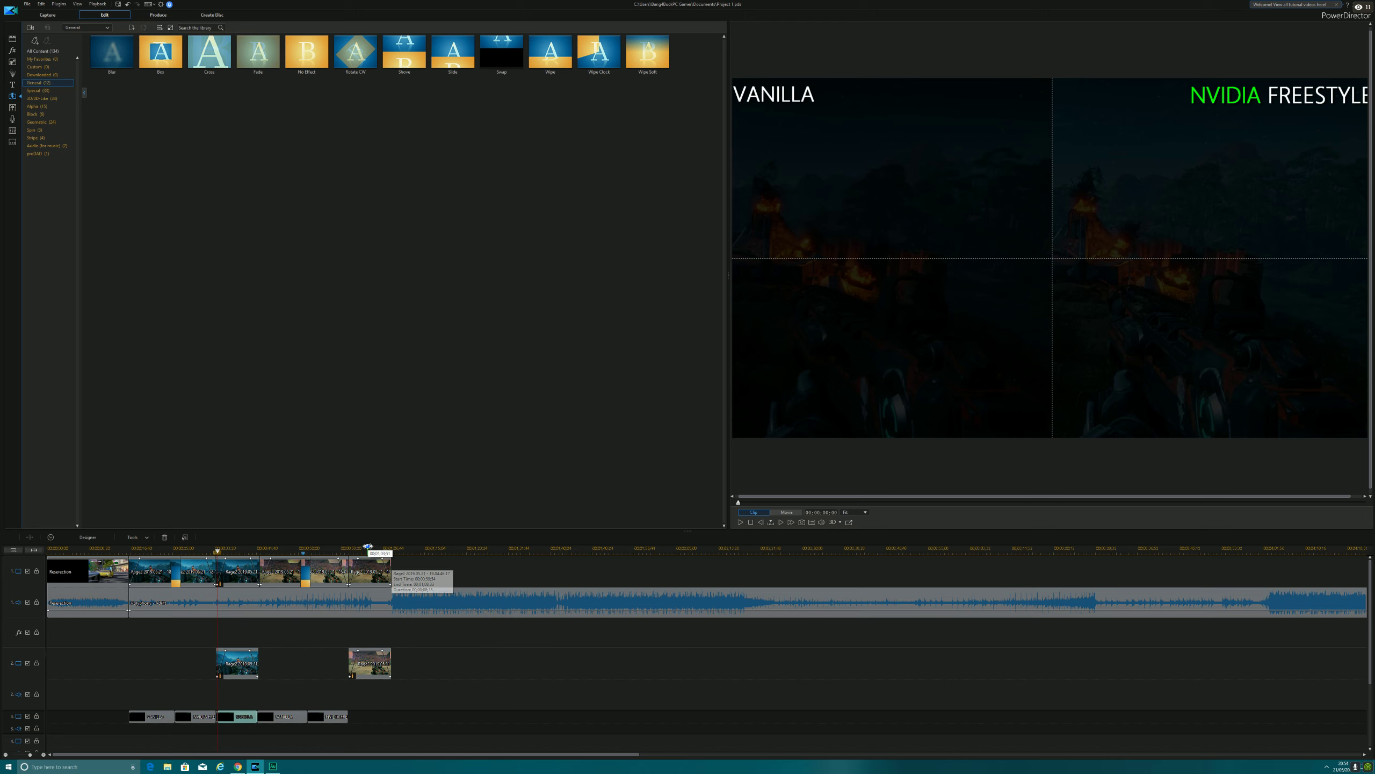
pyautogui.rightClick(374, 715)
pyautogui.moveTo(414, 590)
pyautogui.click(477, 592)
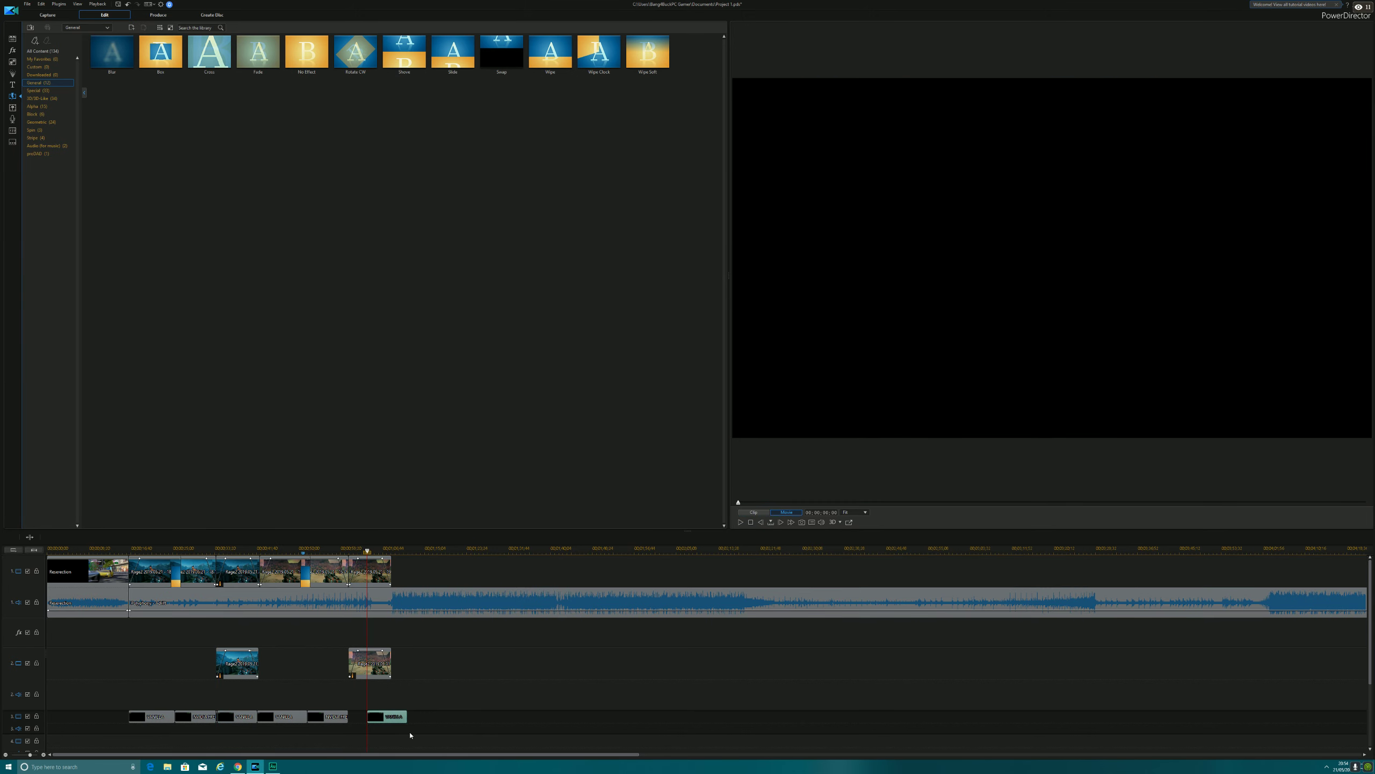
pyautogui.moveTo(368, 718); pyautogui.dragTo(411, 724)
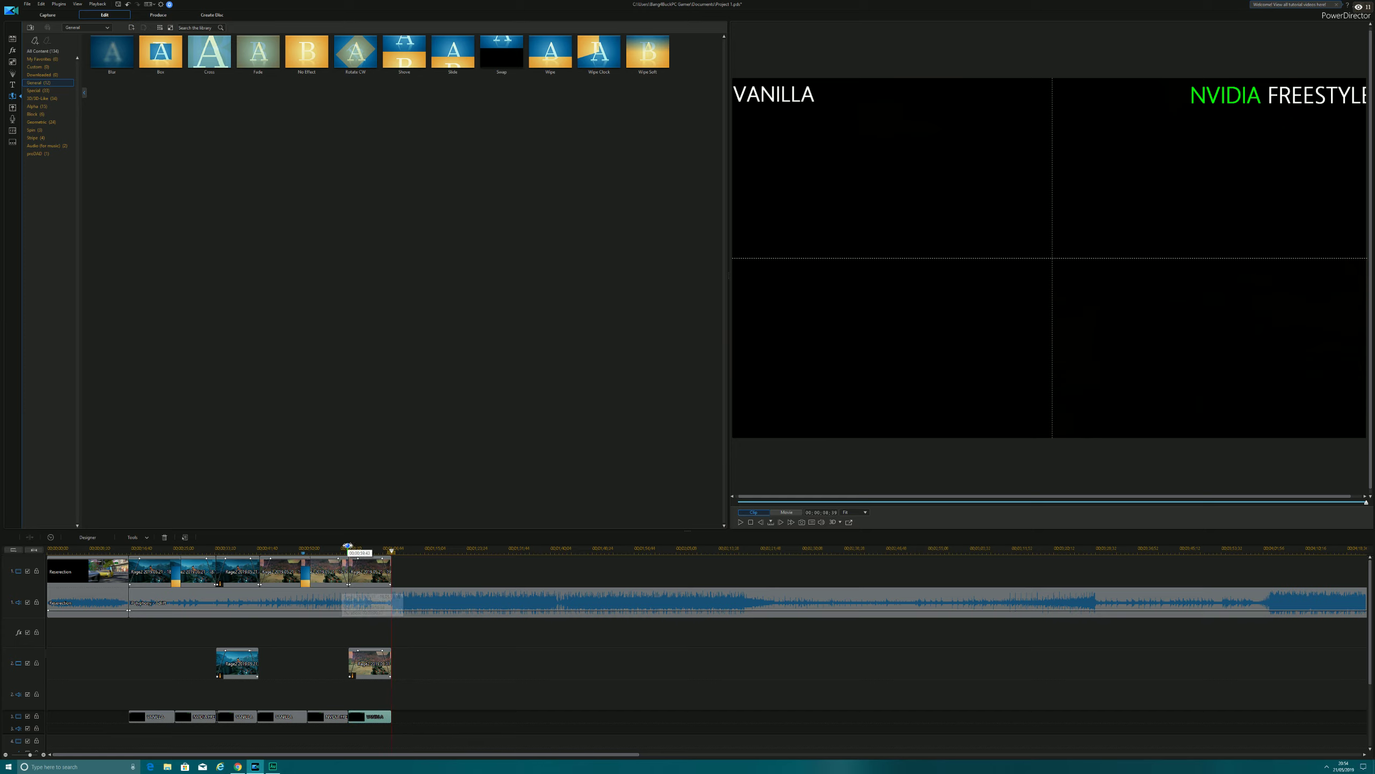
# Play the whole desert section in Movie mode to check it, and save the project.
pyautogui.click(345, 546)
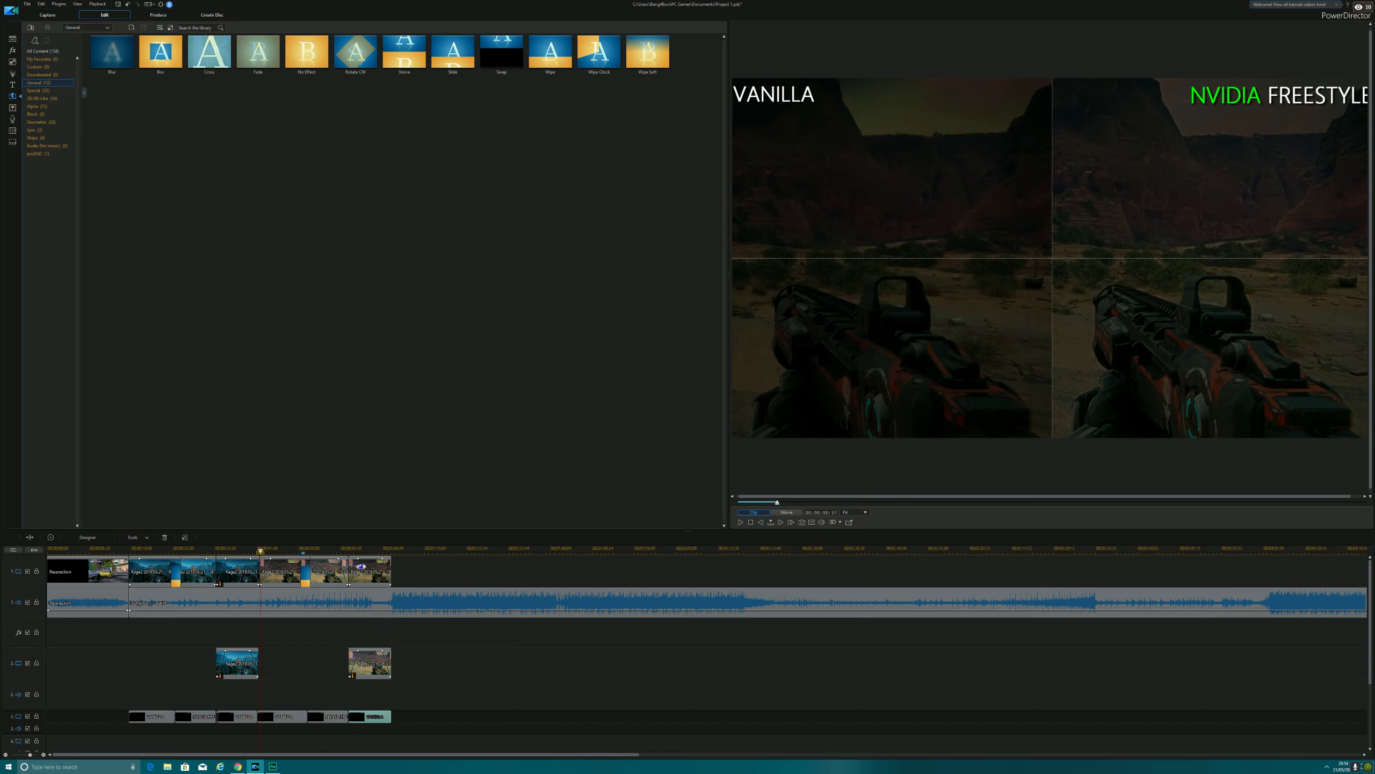
pyautogui.click(786, 512)
pyautogui.click(741, 522)
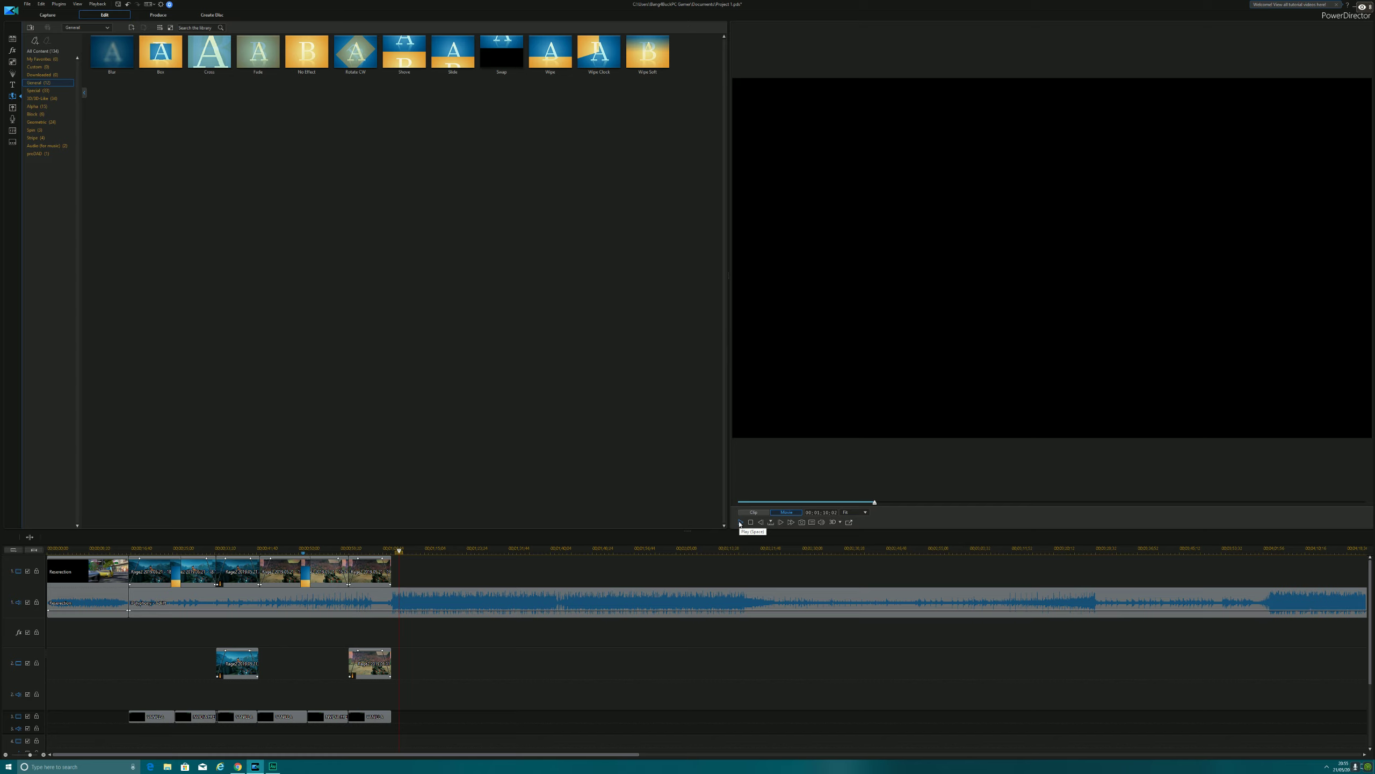
pyautogui.click(117, 4)
# Add the first clip of the clawed gate structure from the media library to the overlay track and delete its unlinked audio.
pyautogui.click(16, 41)
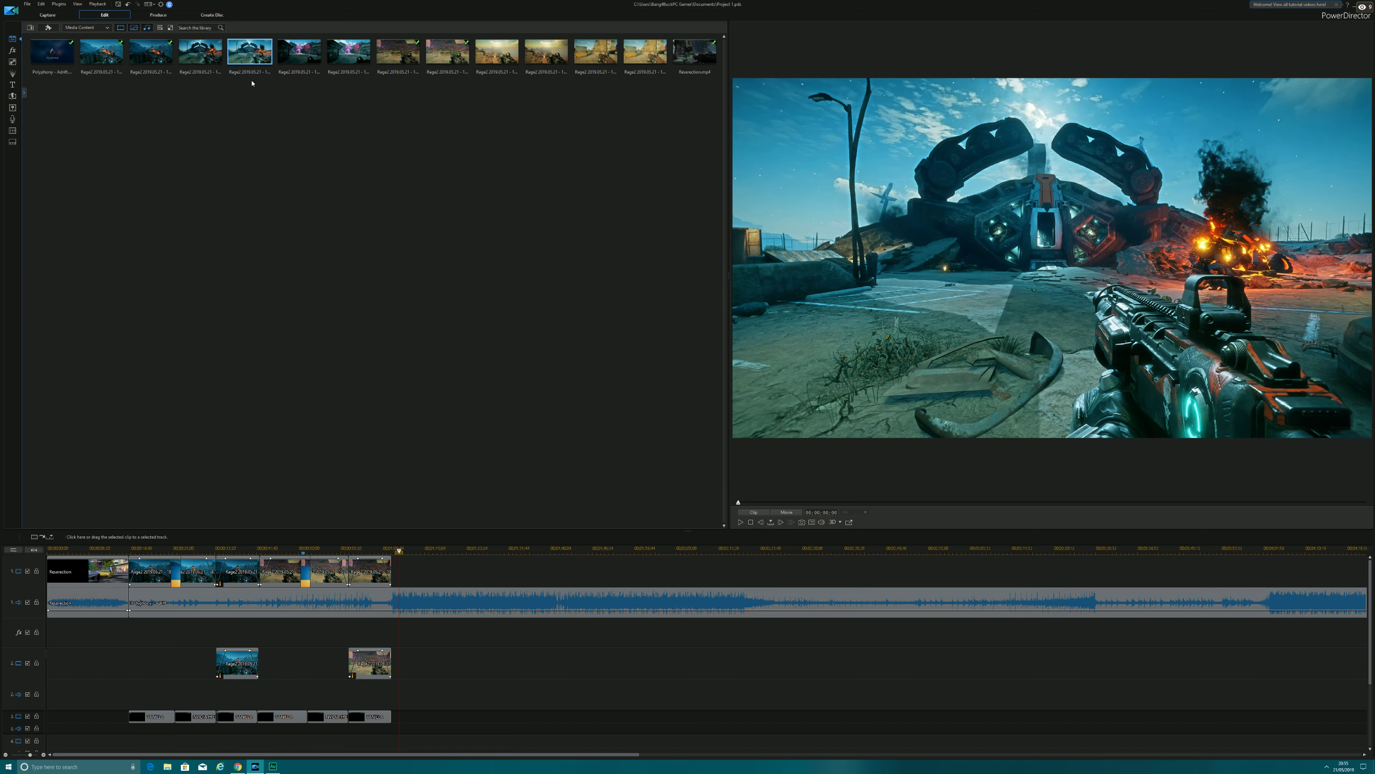
pyautogui.moveTo(219, 62); pyautogui.dragTo(550, 669)
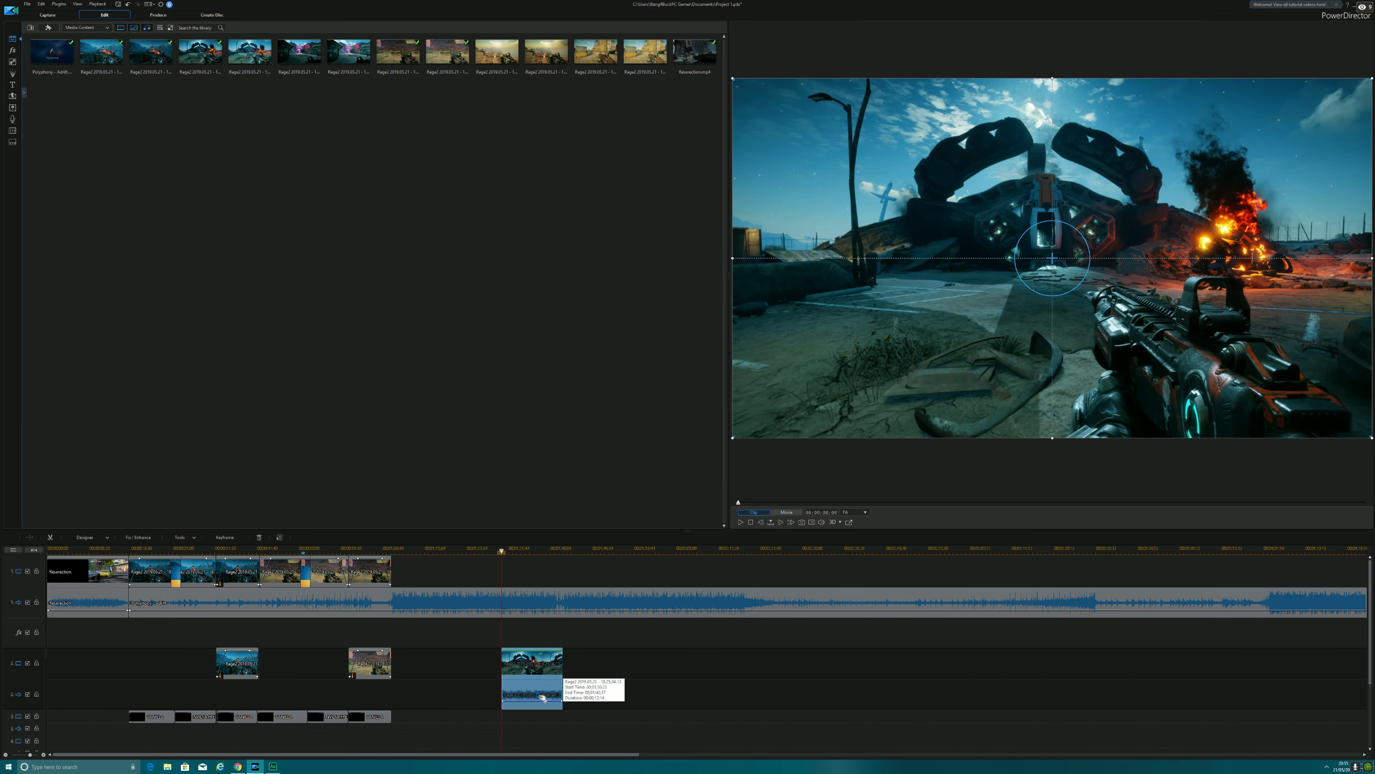
pyautogui.rightClick(530, 670)
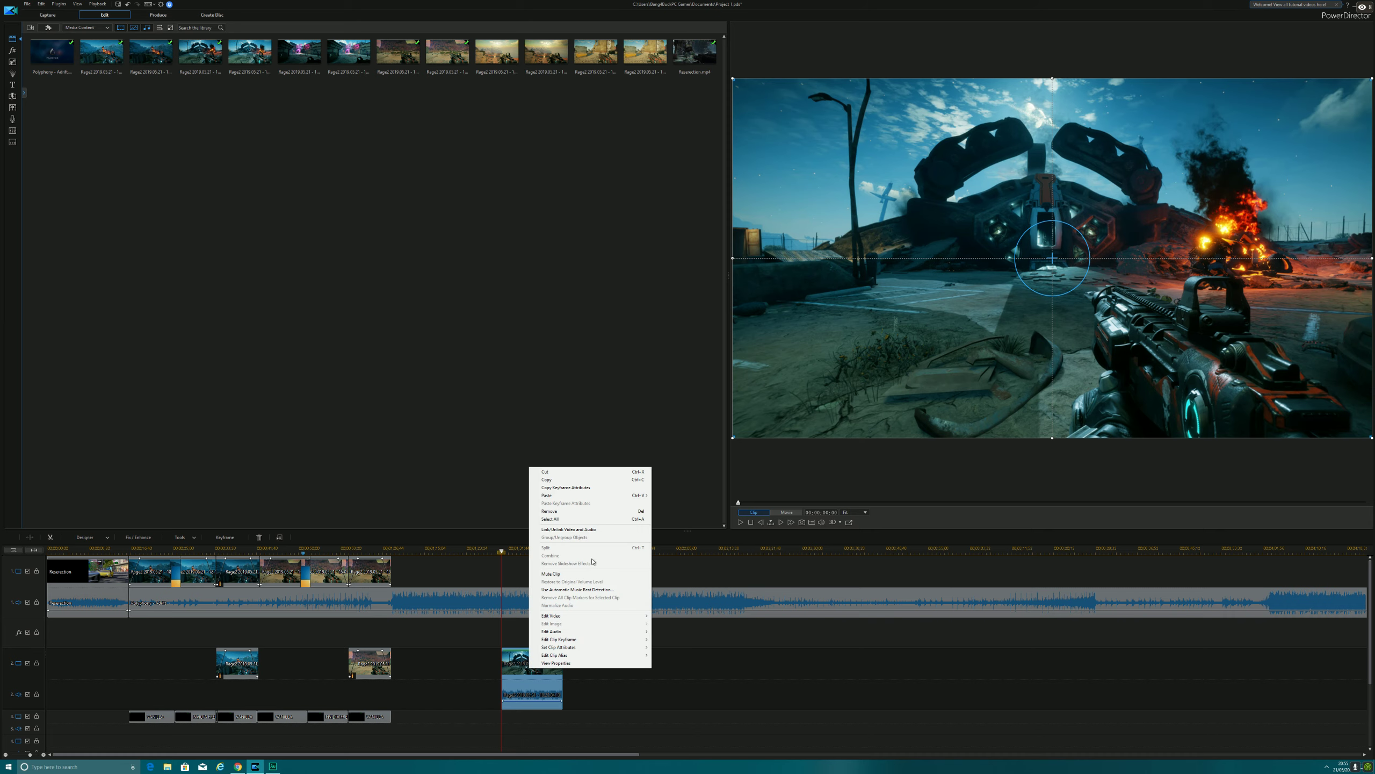
pyautogui.click(589, 671)
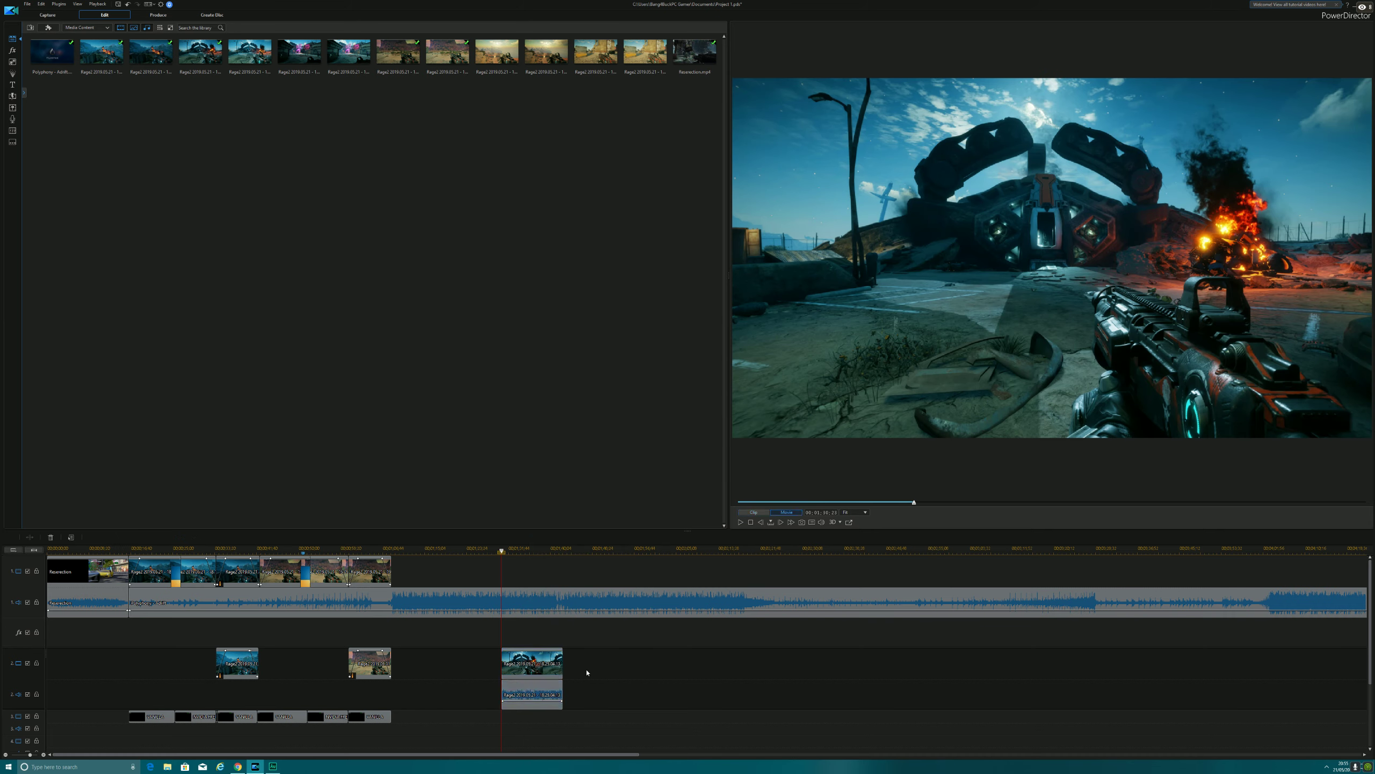
pyautogui.rightClick(528, 689)
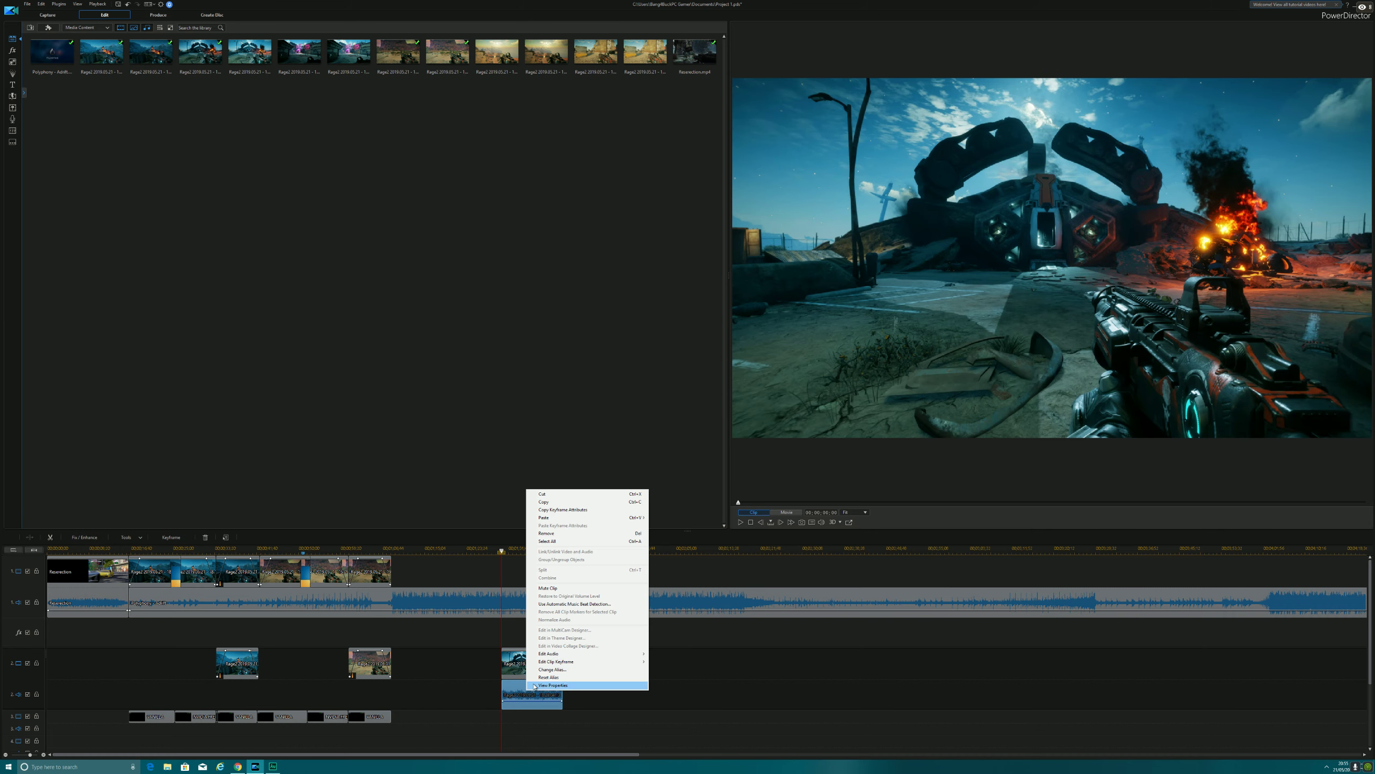
pyautogui.click(566, 533)
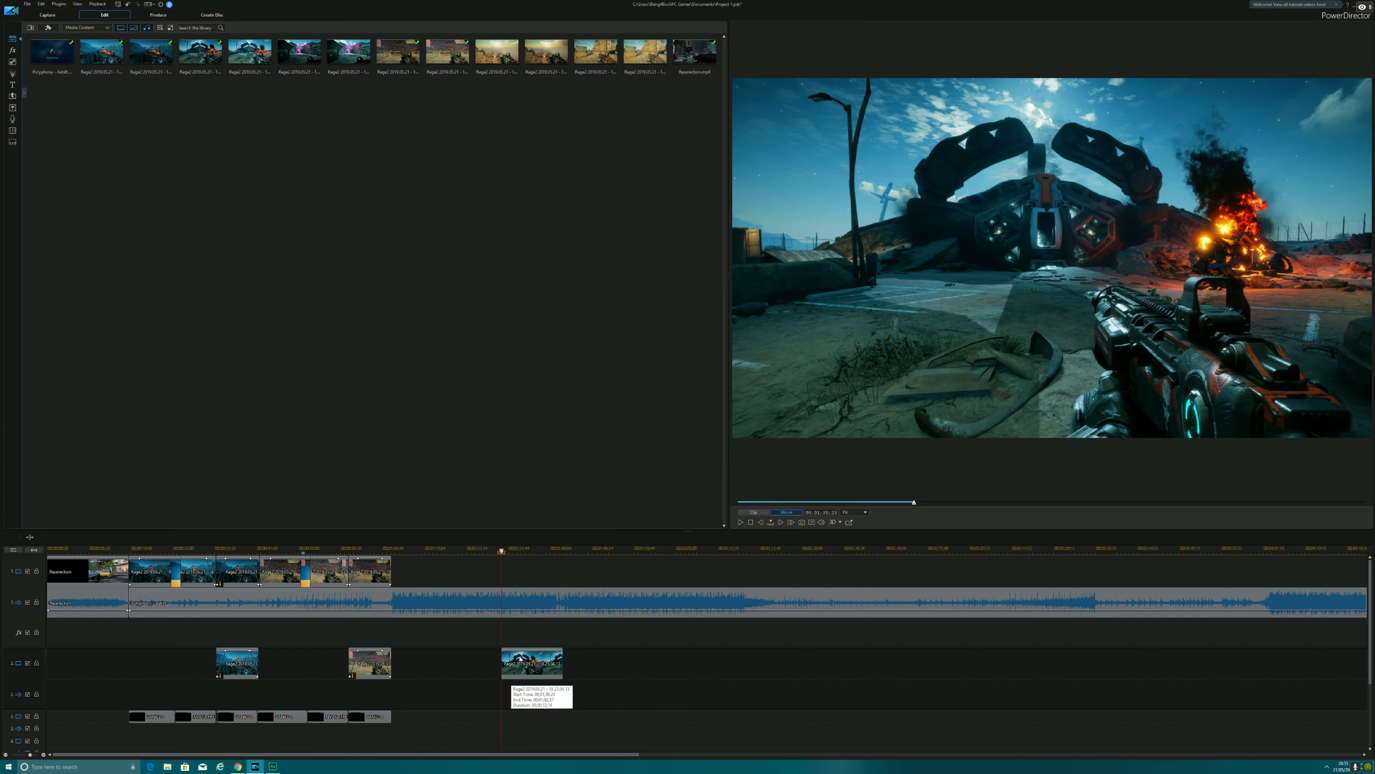
# Move the gate clip to the main track, preview its beginning and join it to the end of the last desert clip.
pyautogui.moveTo(525, 662); pyautogui.dragTo(421, 586)
pyautogui.click(785, 513)
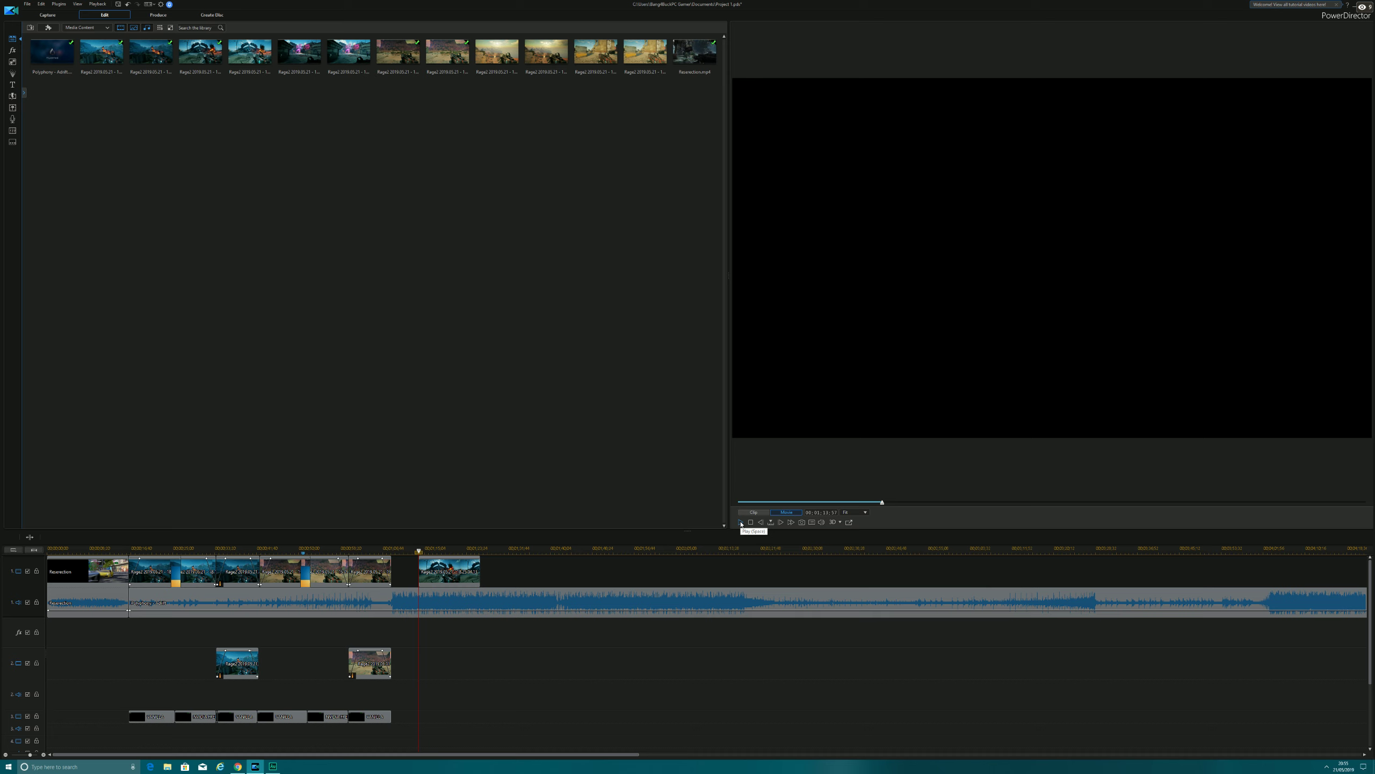
pyautogui.click(741, 522)
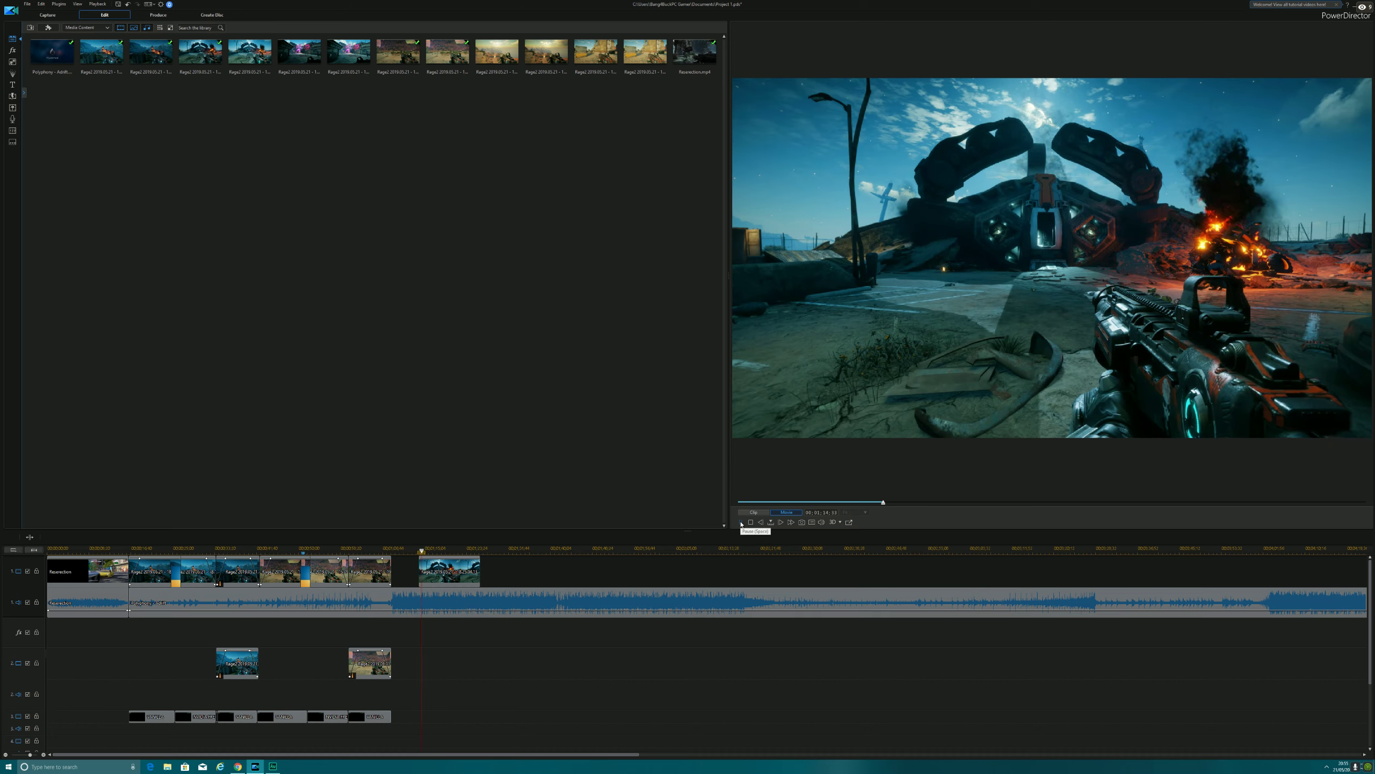
pyautogui.click(740, 522)
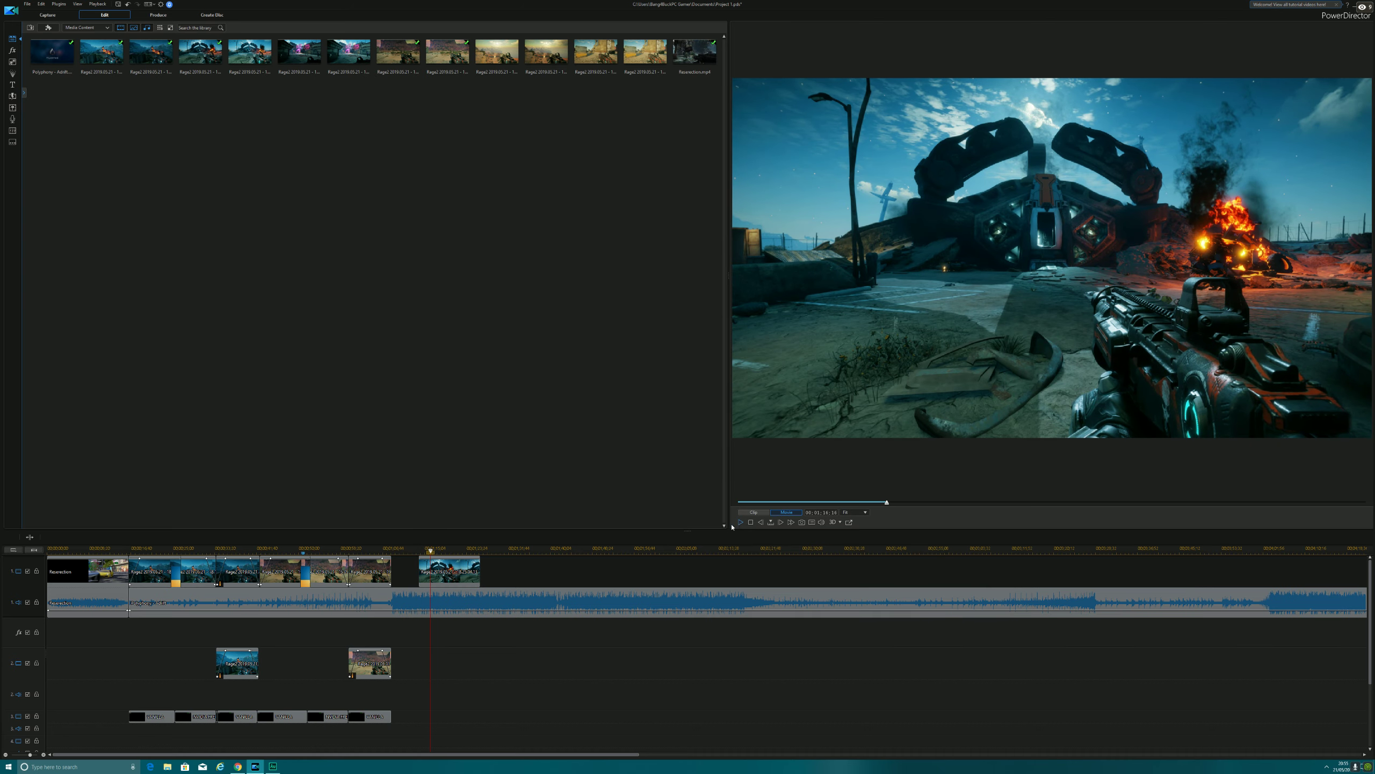
pyautogui.click(443, 576)
pyautogui.moveTo(443, 575); pyautogui.dragTo(415, 575)
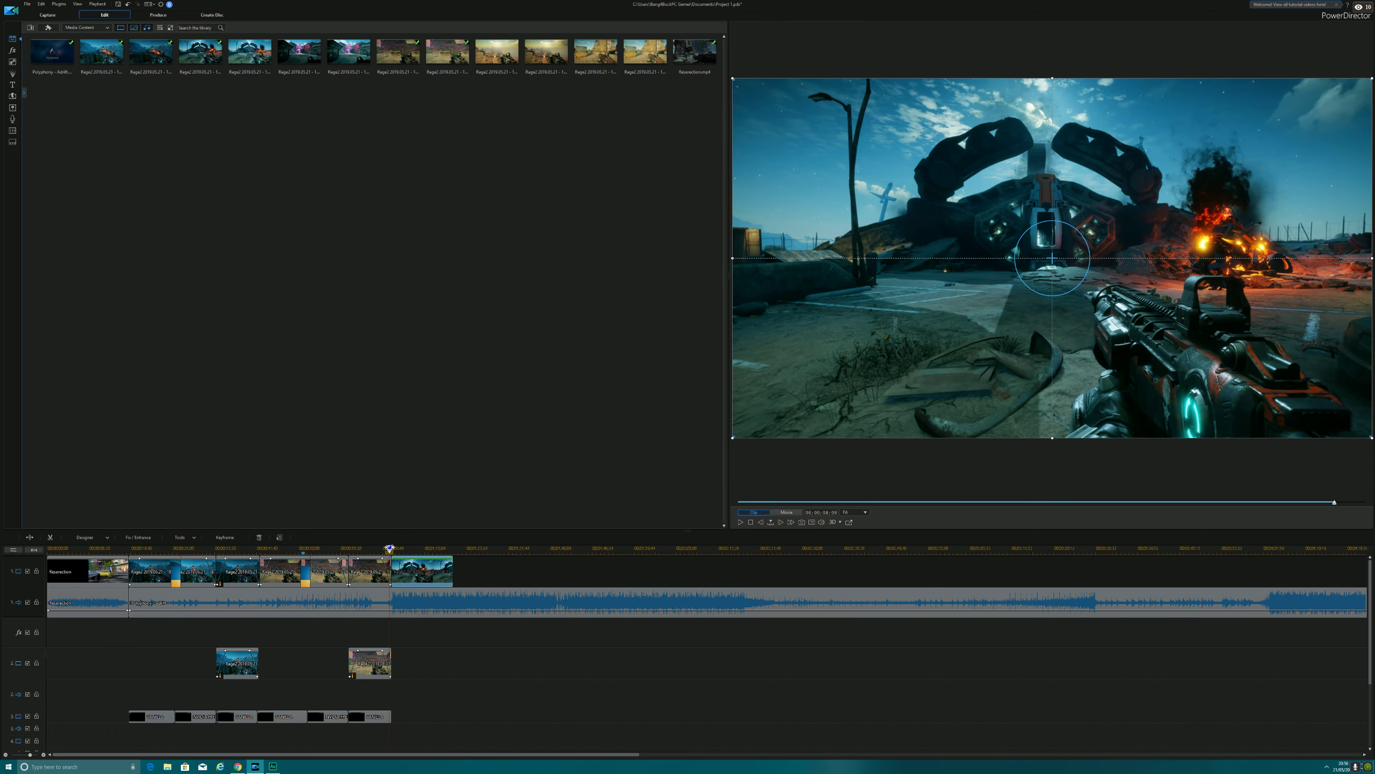
# Play the first gate clip to find its end point, split it there and delete the remainder.
pyautogui.click(778, 513)
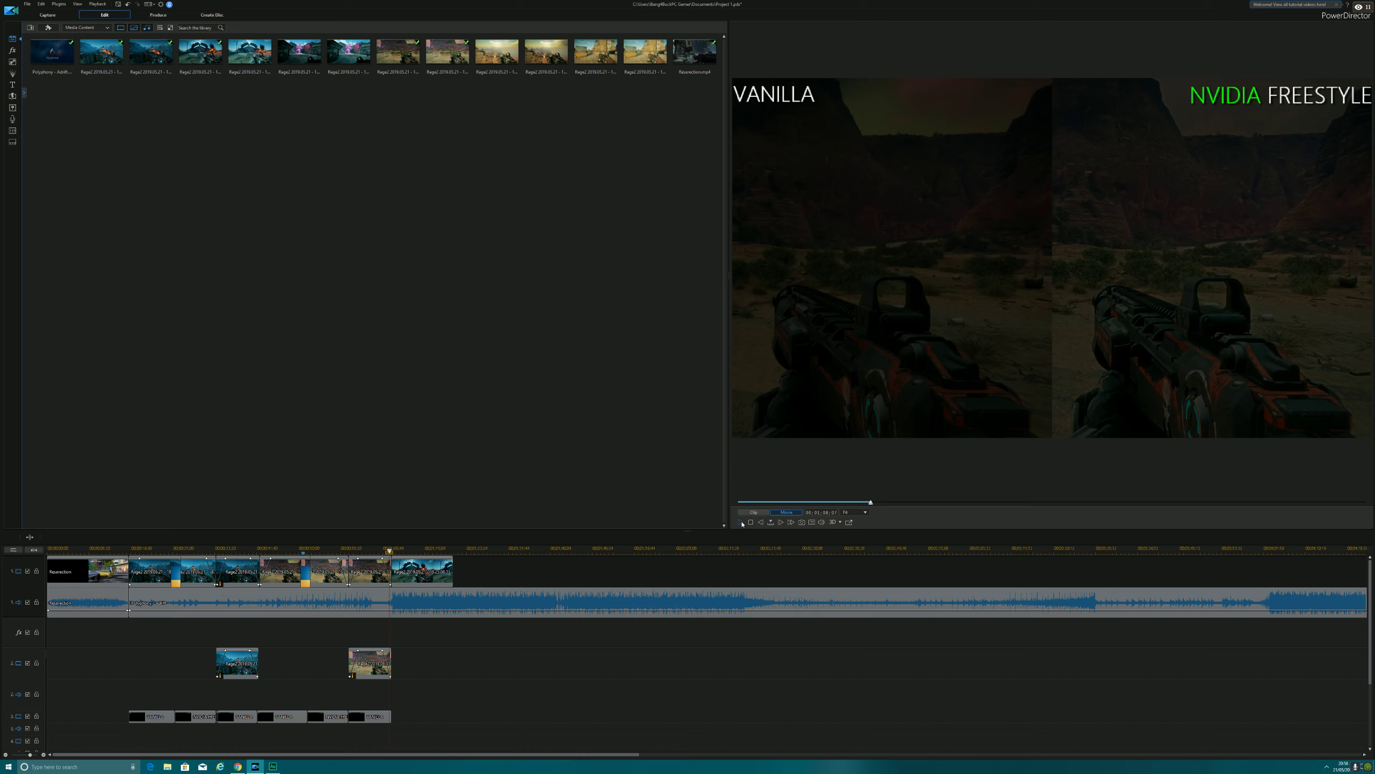
pyautogui.click(740, 522)
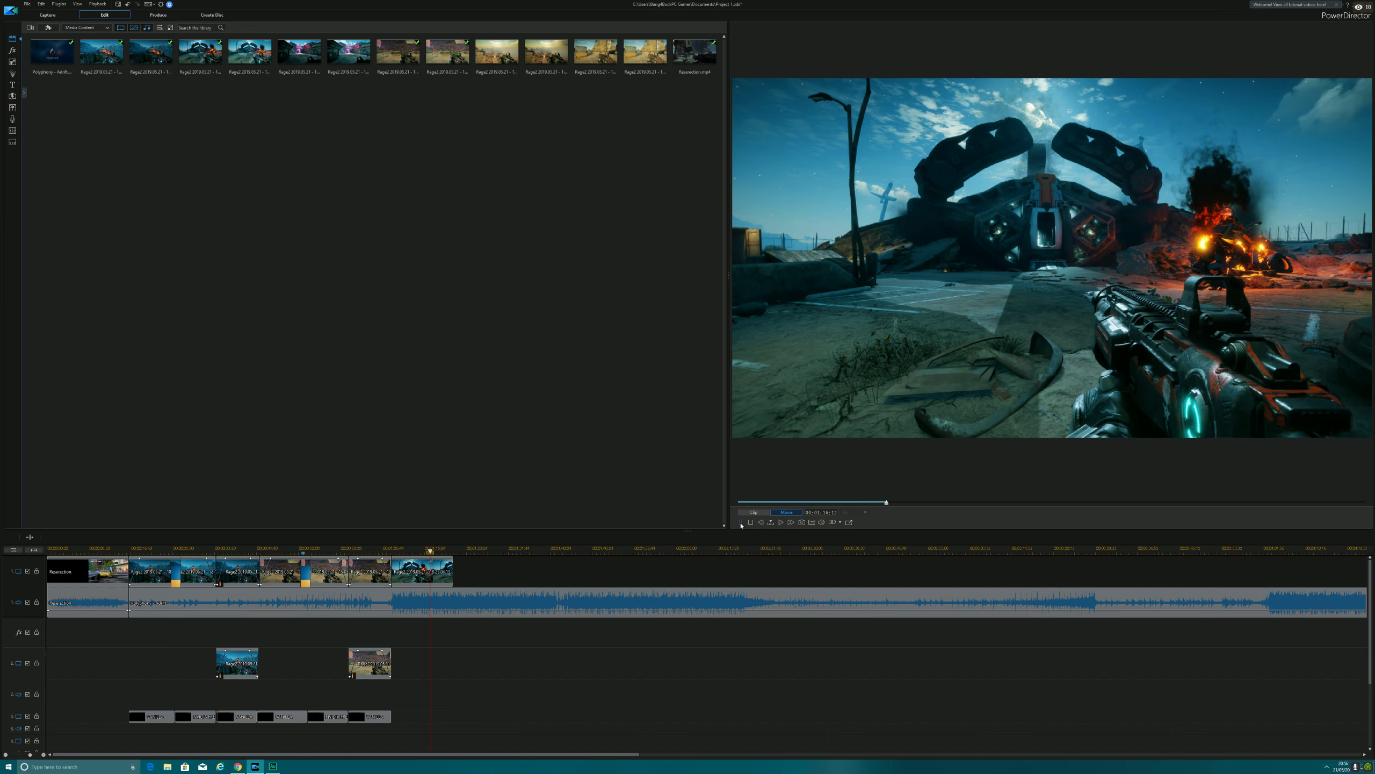
pyautogui.click(741, 524)
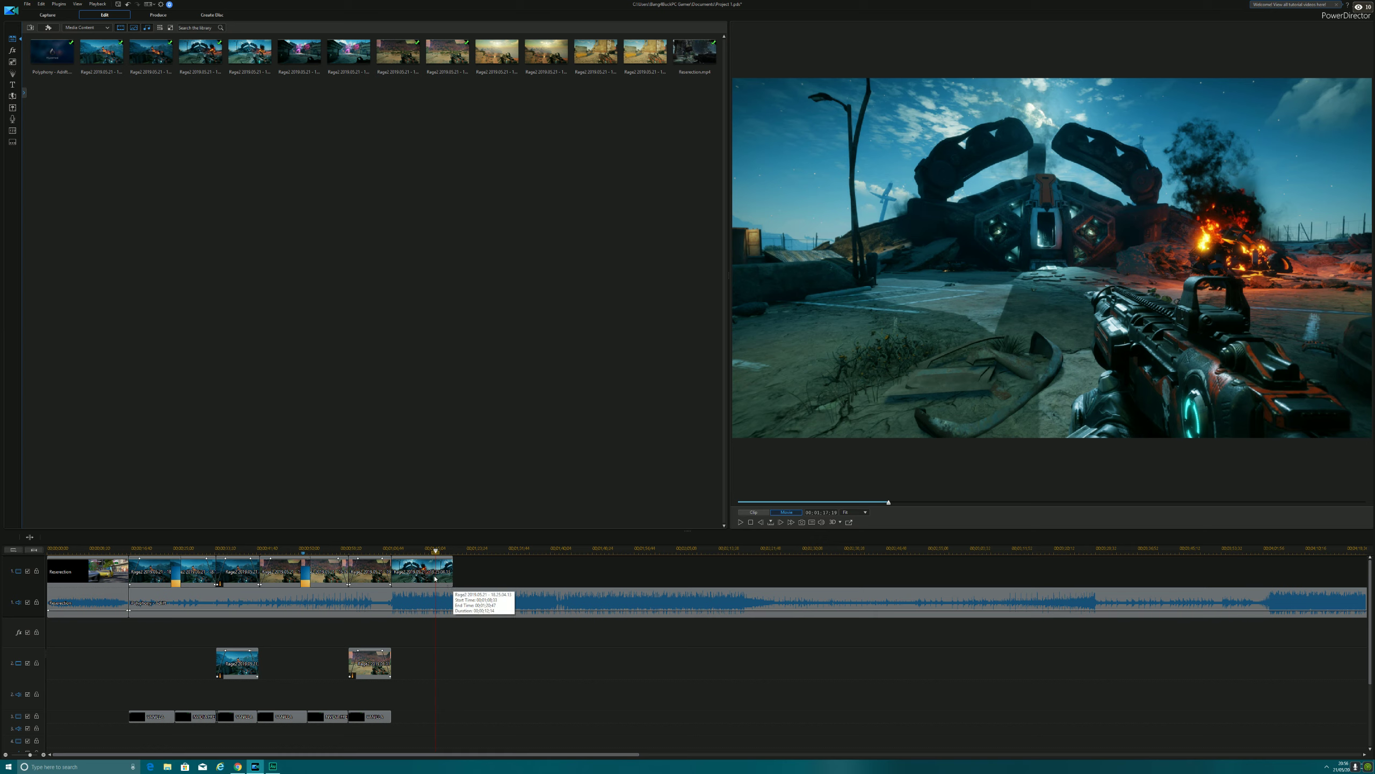
pyautogui.rightClick(435, 576)
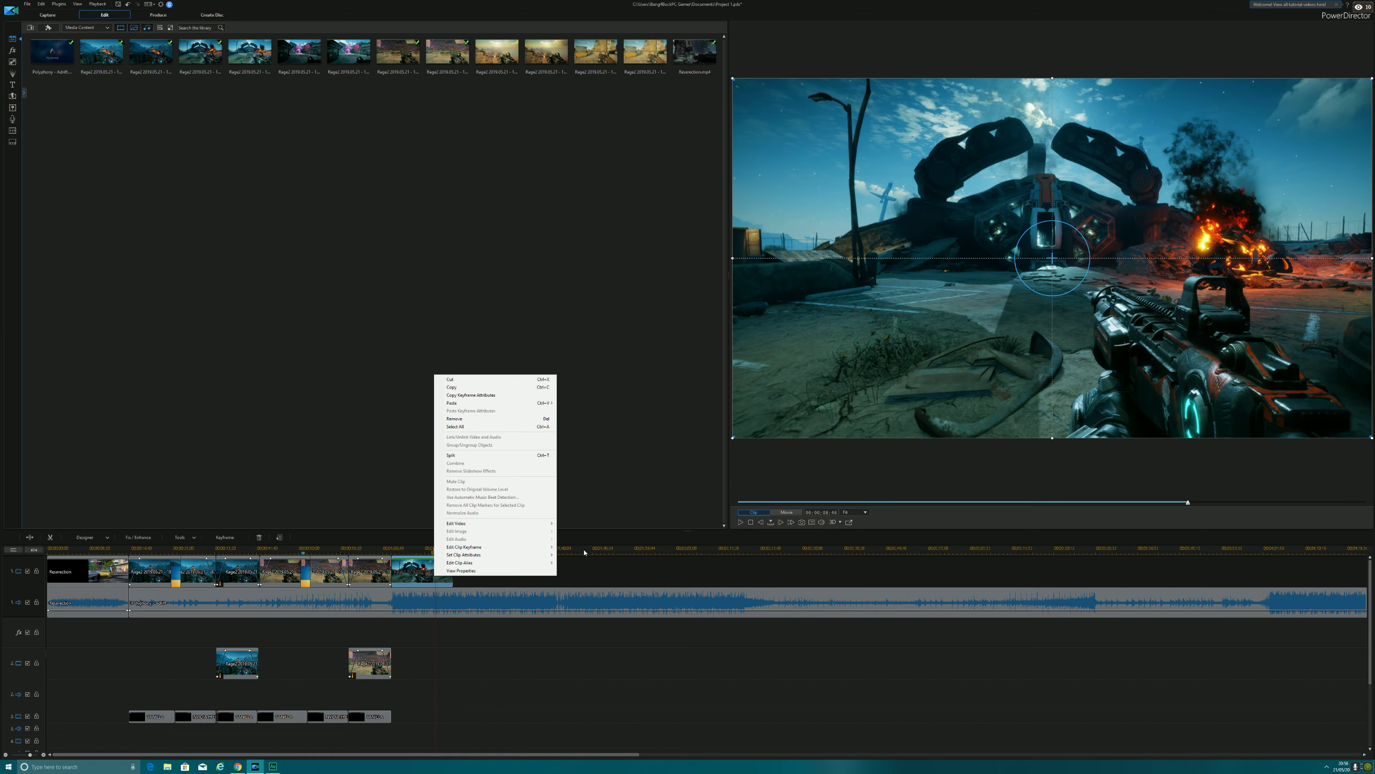
pyautogui.click(678, 519)
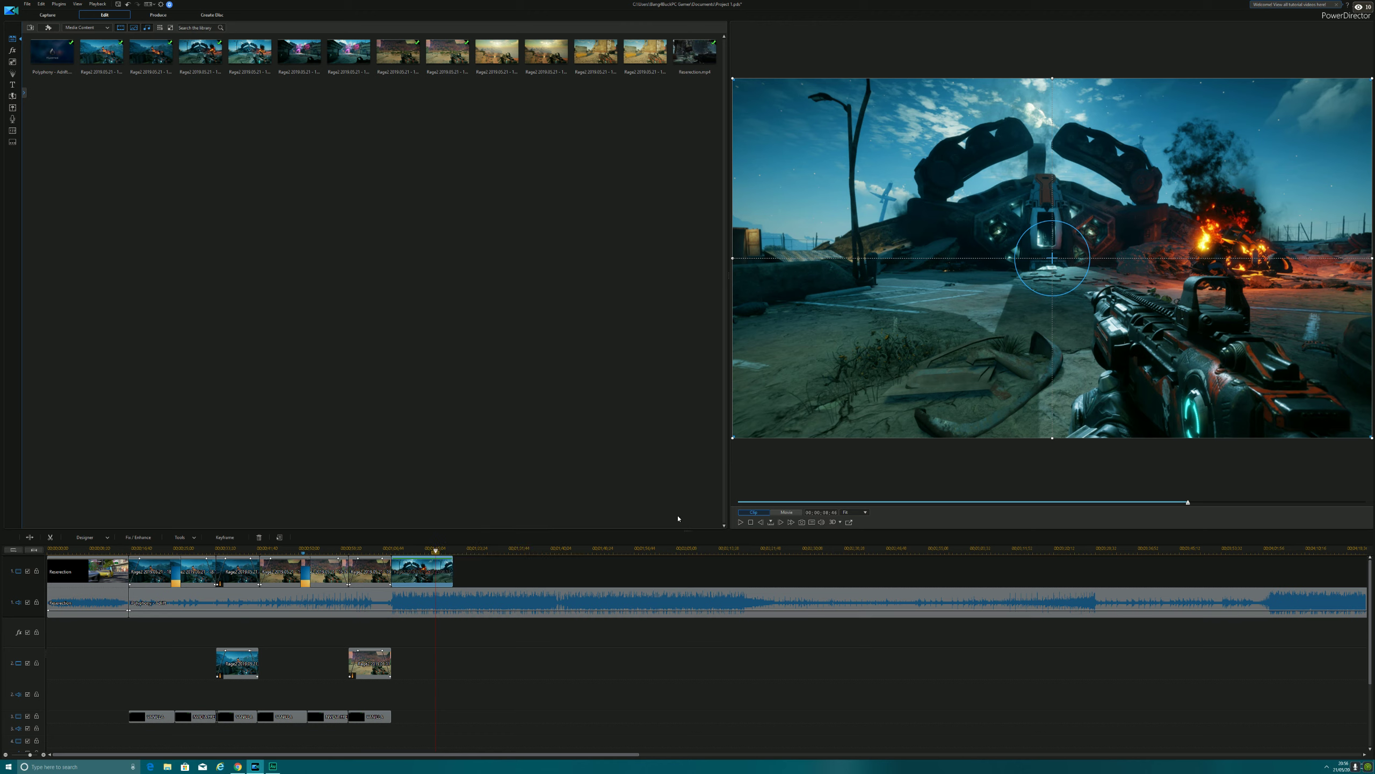
pyautogui.click(740, 522)
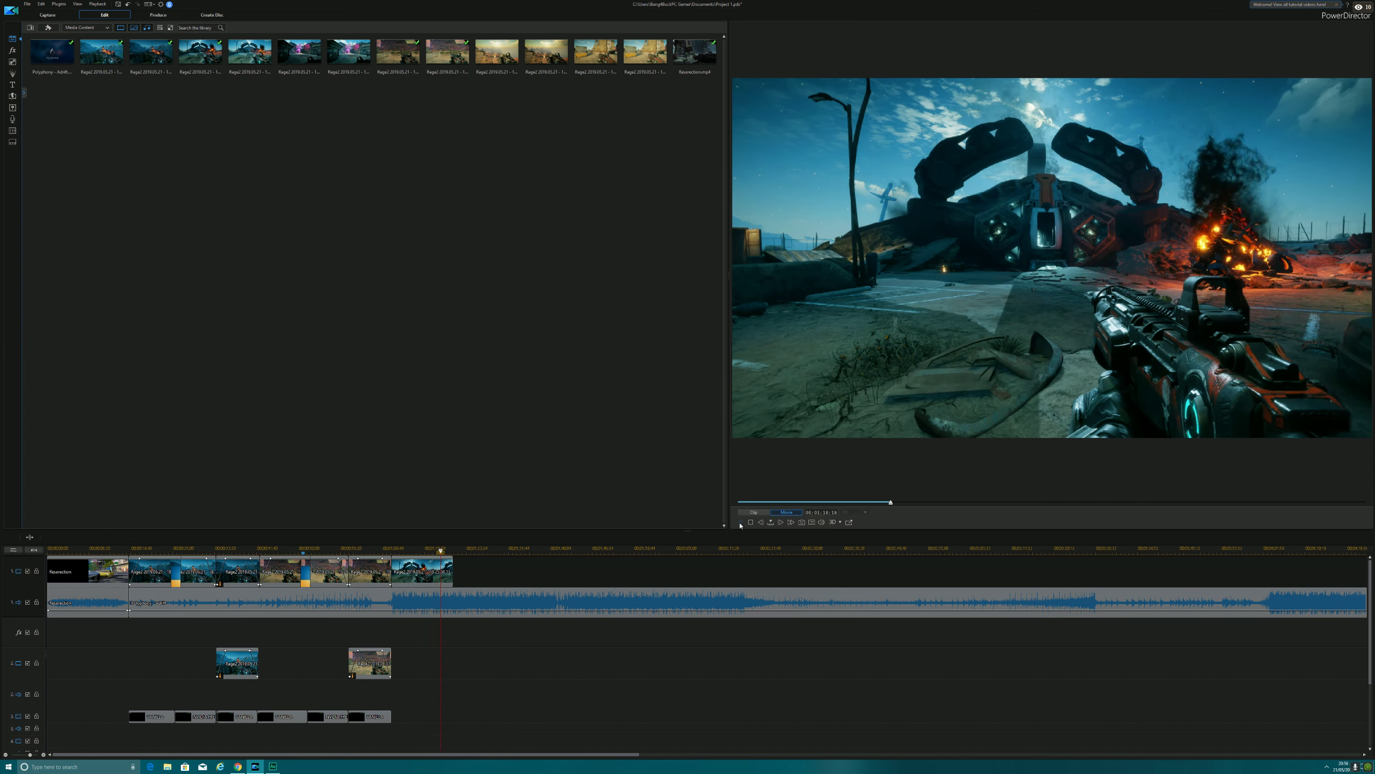
pyautogui.rightClick(450, 575)
pyautogui.click(485, 456)
pyautogui.rightClick(449, 575)
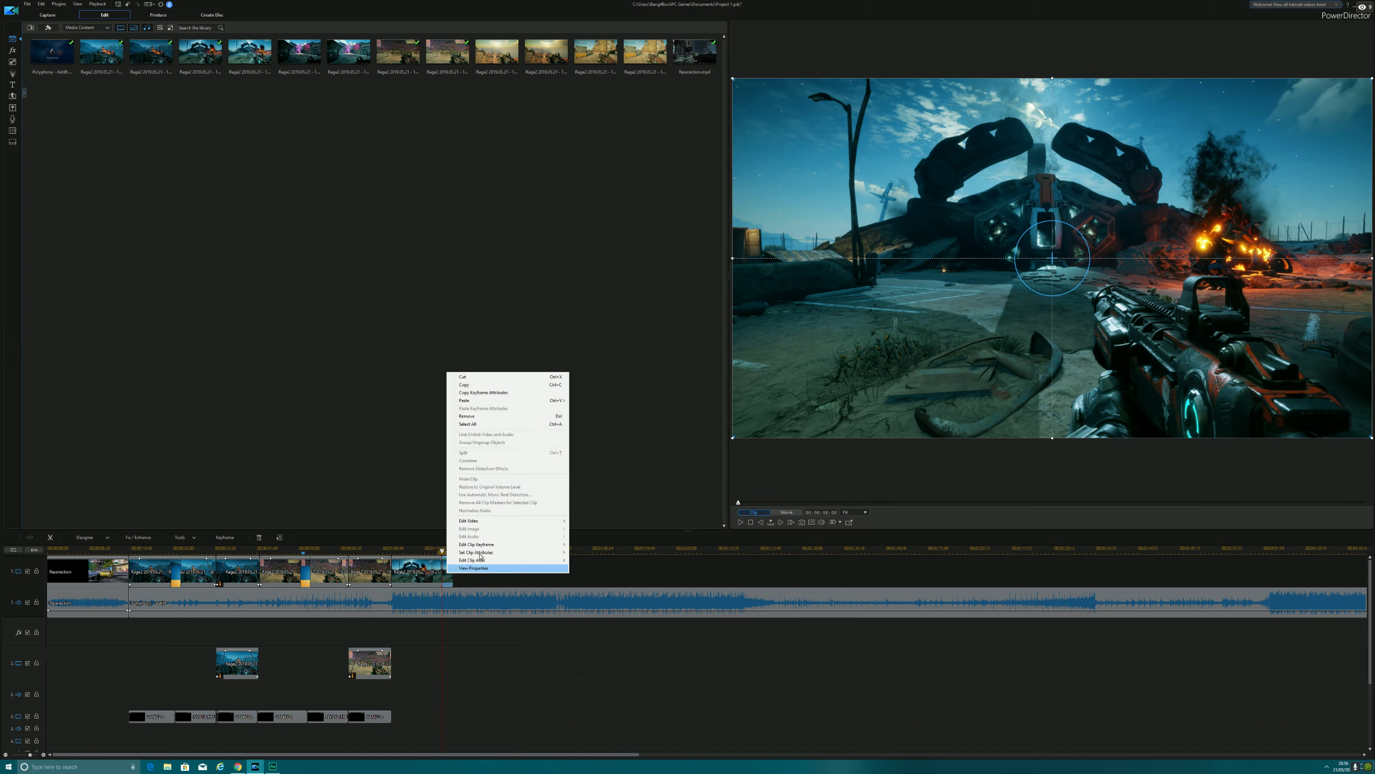
pyautogui.click(476, 416)
pyautogui.click(417, 574)
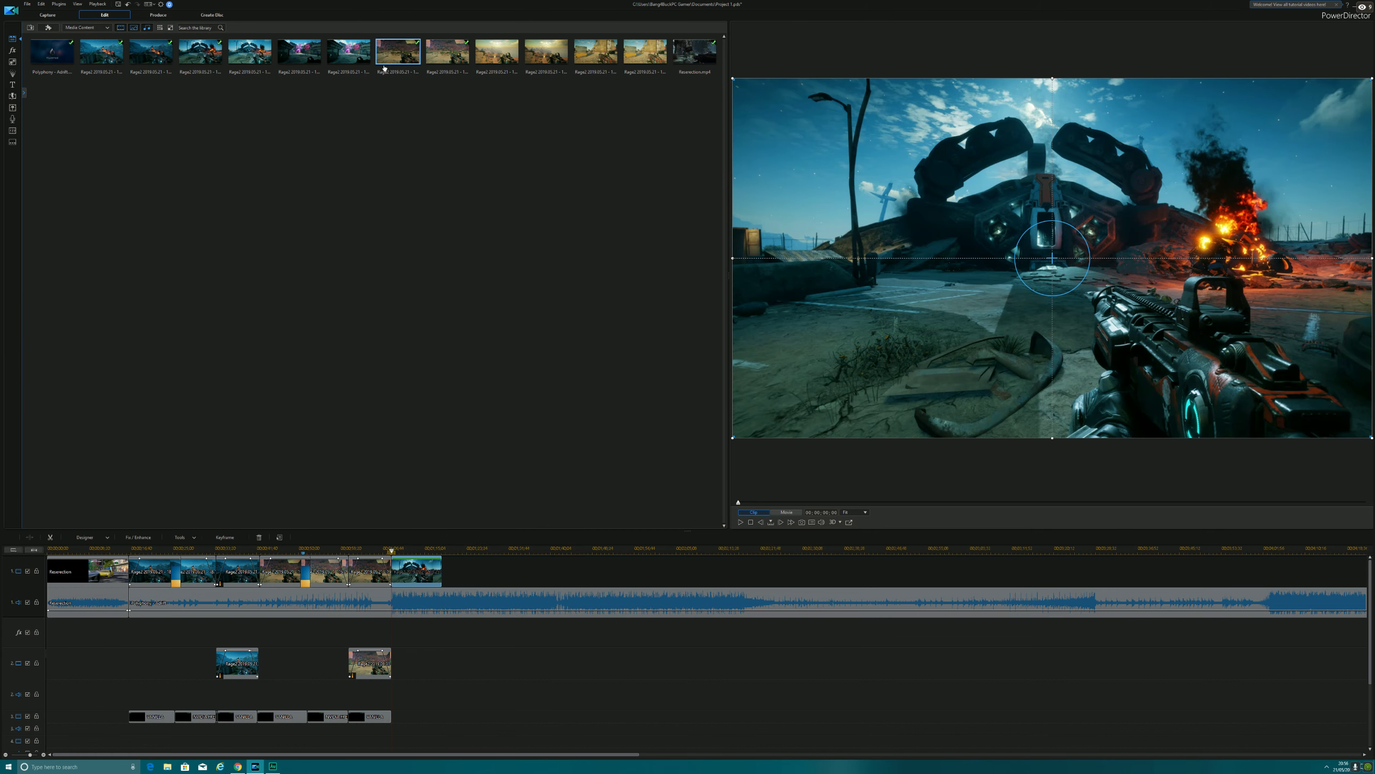
# Add the second, brighter gate clip from the media library to the overlay track, unlink its audio and delete that audio.
pyautogui.moveTo(254, 58); pyautogui.dragTo(657, 589)
pyautogui.moveTo(715, 660); pyautogui.dragTo(693, 661)
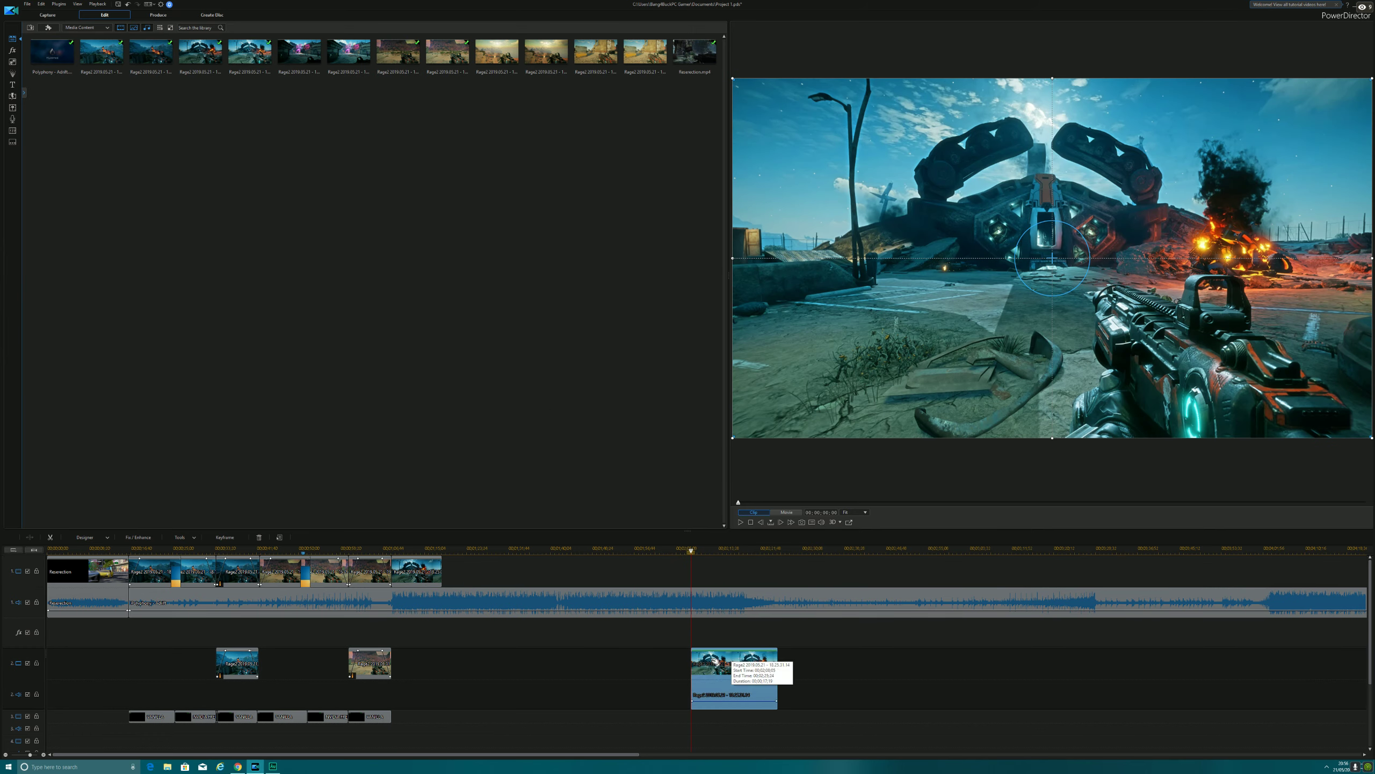
pyautogui.rightClick(714, 663)
pyautogui.click(774, 521)
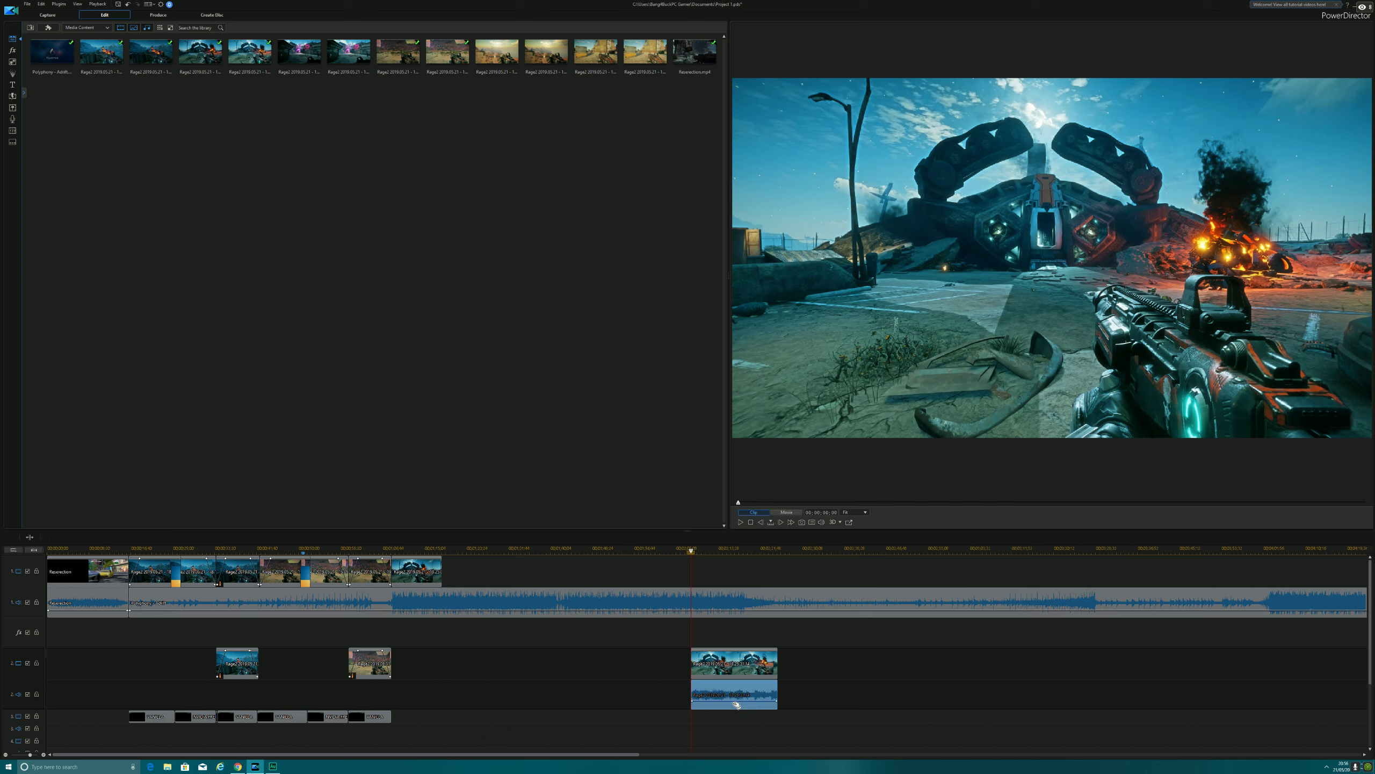
pyautogui.rightClick(735, 700)
pyautogui.click(740, 609)
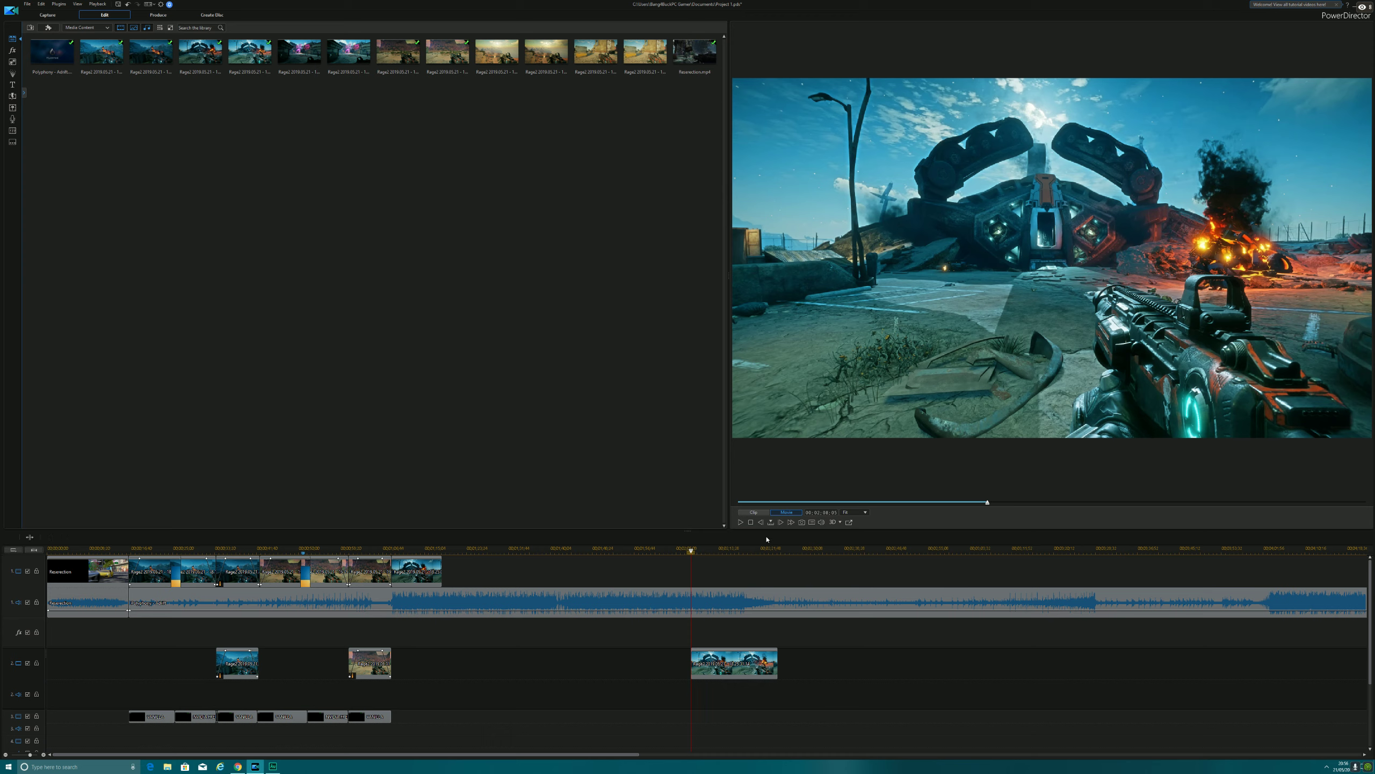
# Preview the beginning of the brighter gate clip and move it to the main track directly behind the first gate clip.
pyautogui.click(741, 522)
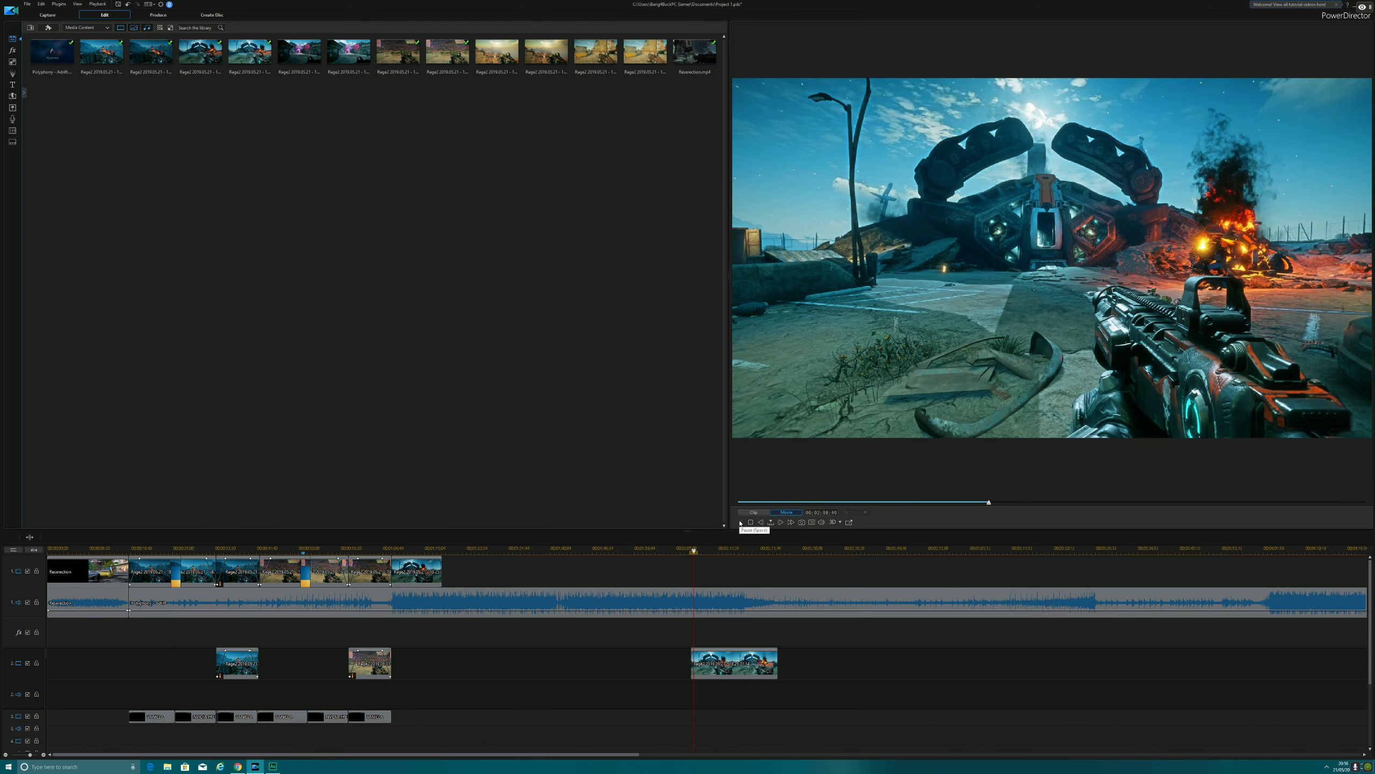
pyautogui.click(740, 522)
pyautogui.moveTo(727, 666); pyautogui.dragTo(480, 576)
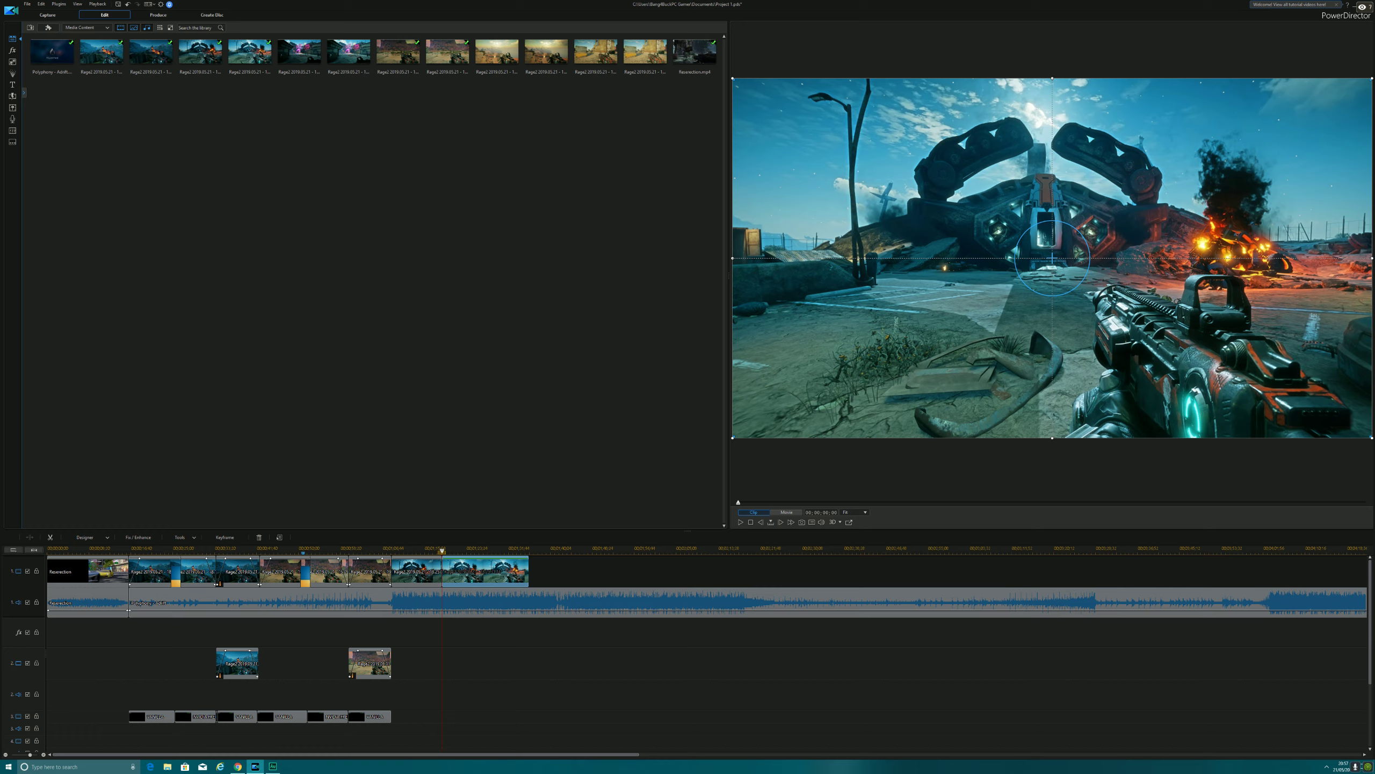
# Add a Wipe transition between the two gate clips on the main track.
pyautogui.click(12, 95)
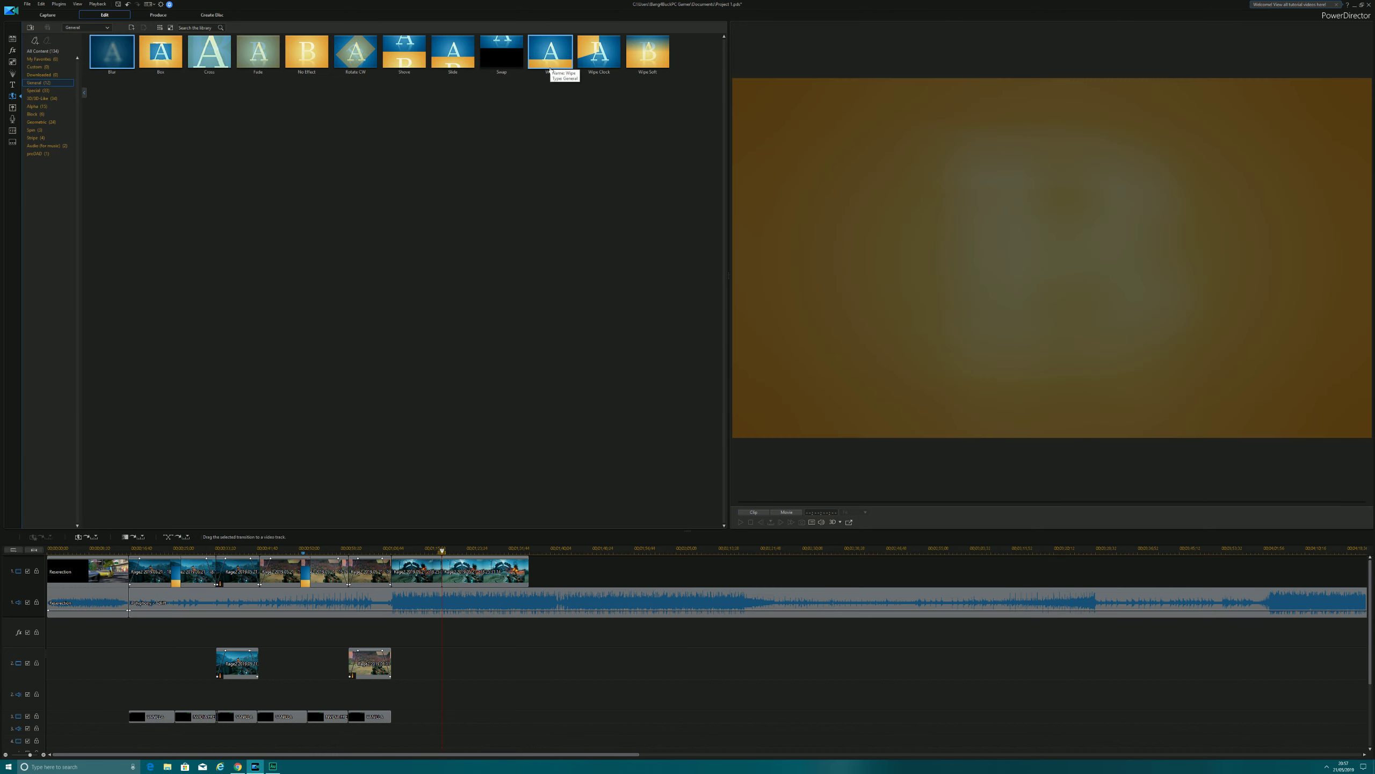
pyautogui.moveTo(551, 66); pyautogui.dragTo(441, 573)
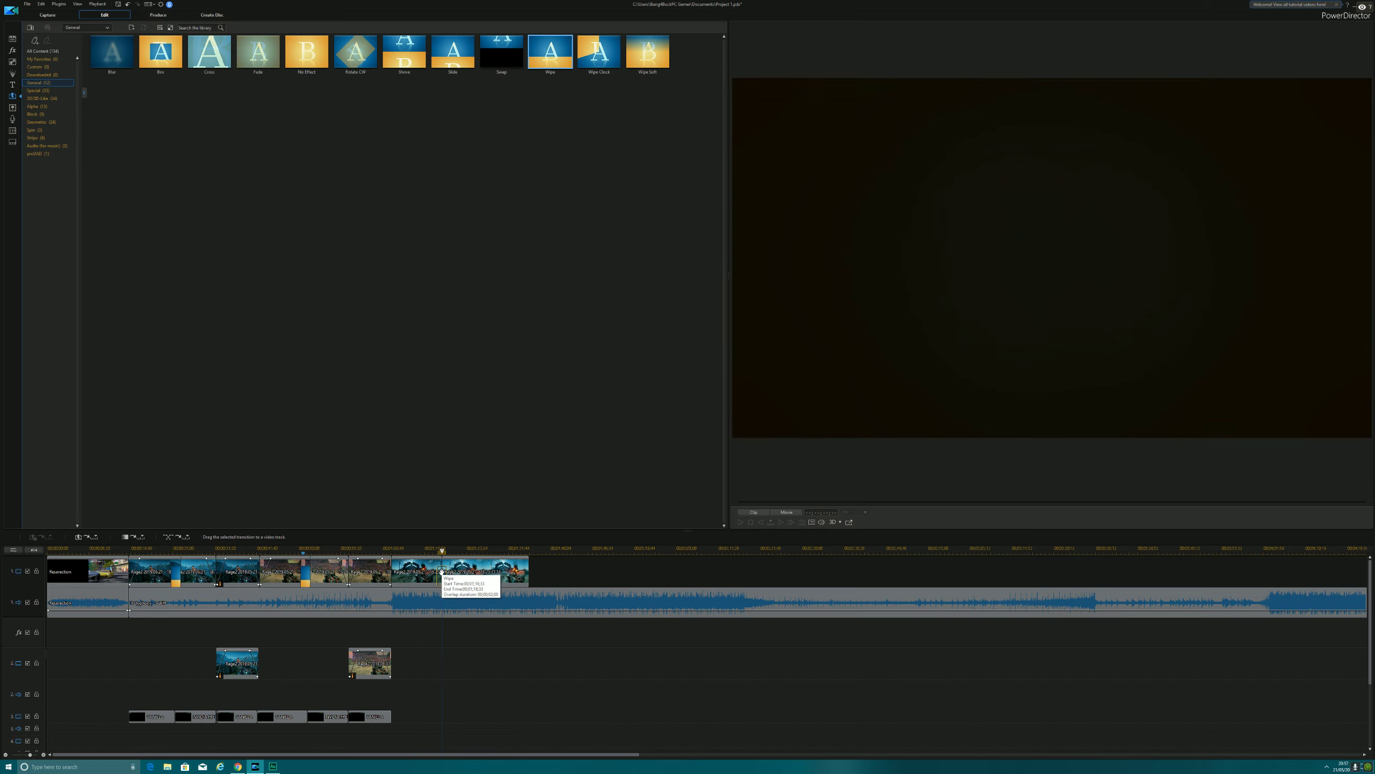
pyautogui.click(469, 578)
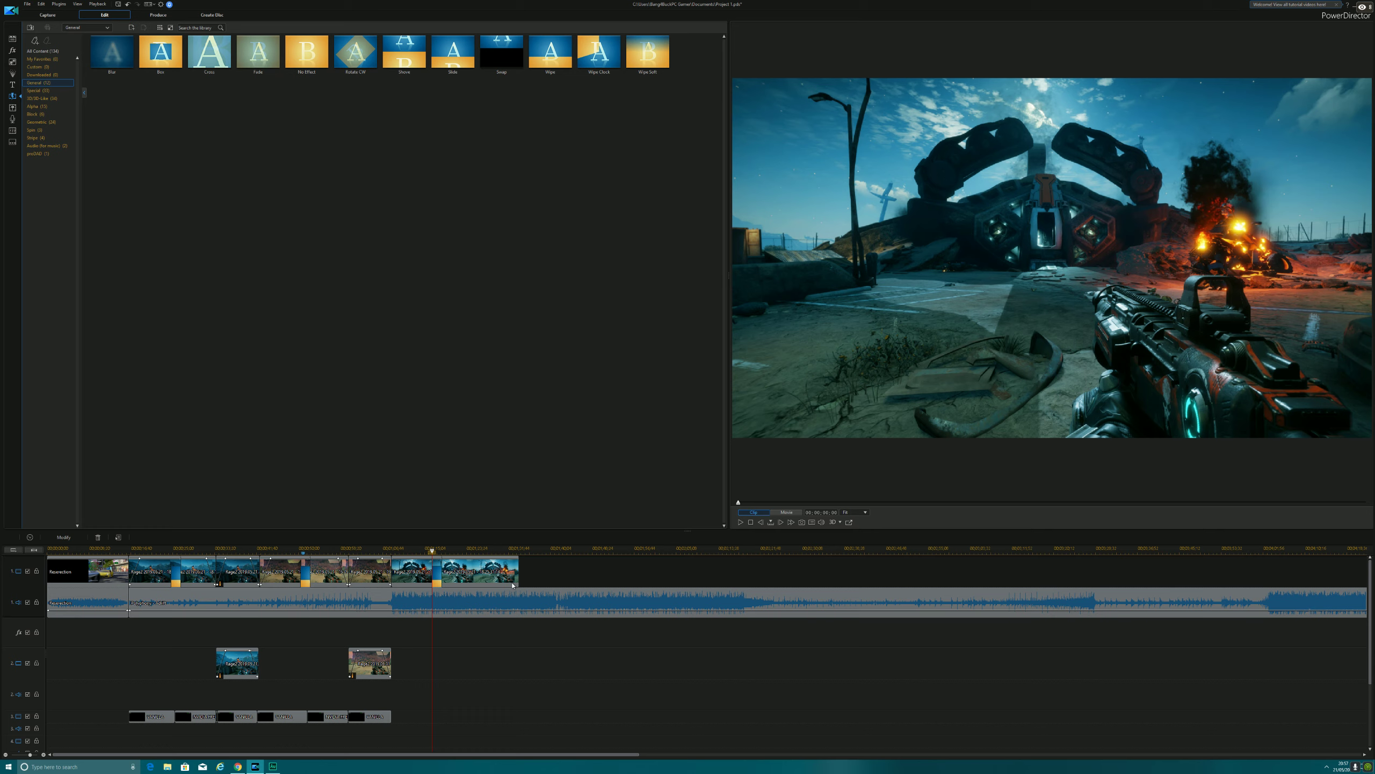
# Play the gate section from its start, split the brighter gate clip at the chosen end point and delete the remainder.
pyautogui.click(390, 567)
pyautogui.click(786, 512)
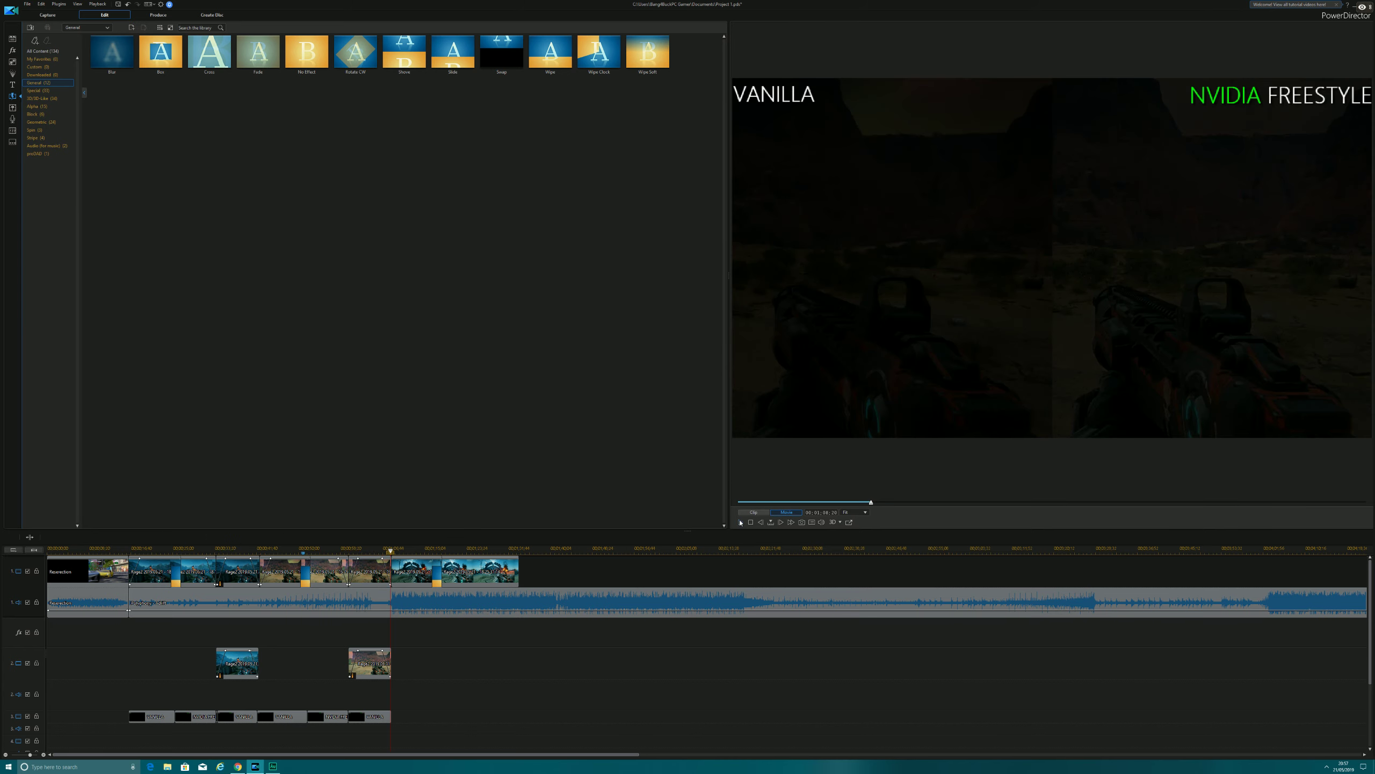
pyautogui.click(740, 523)
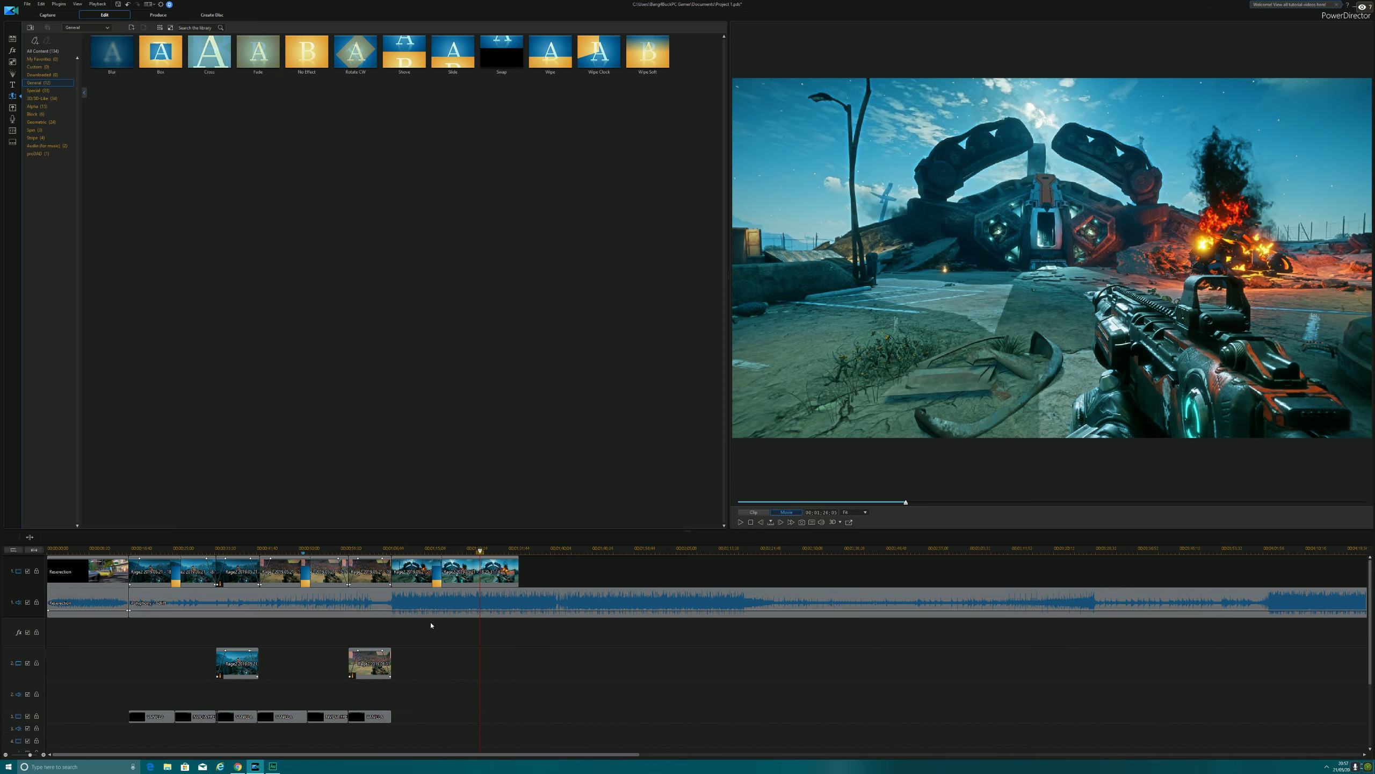
pyautogui.rightClick(481, 576)
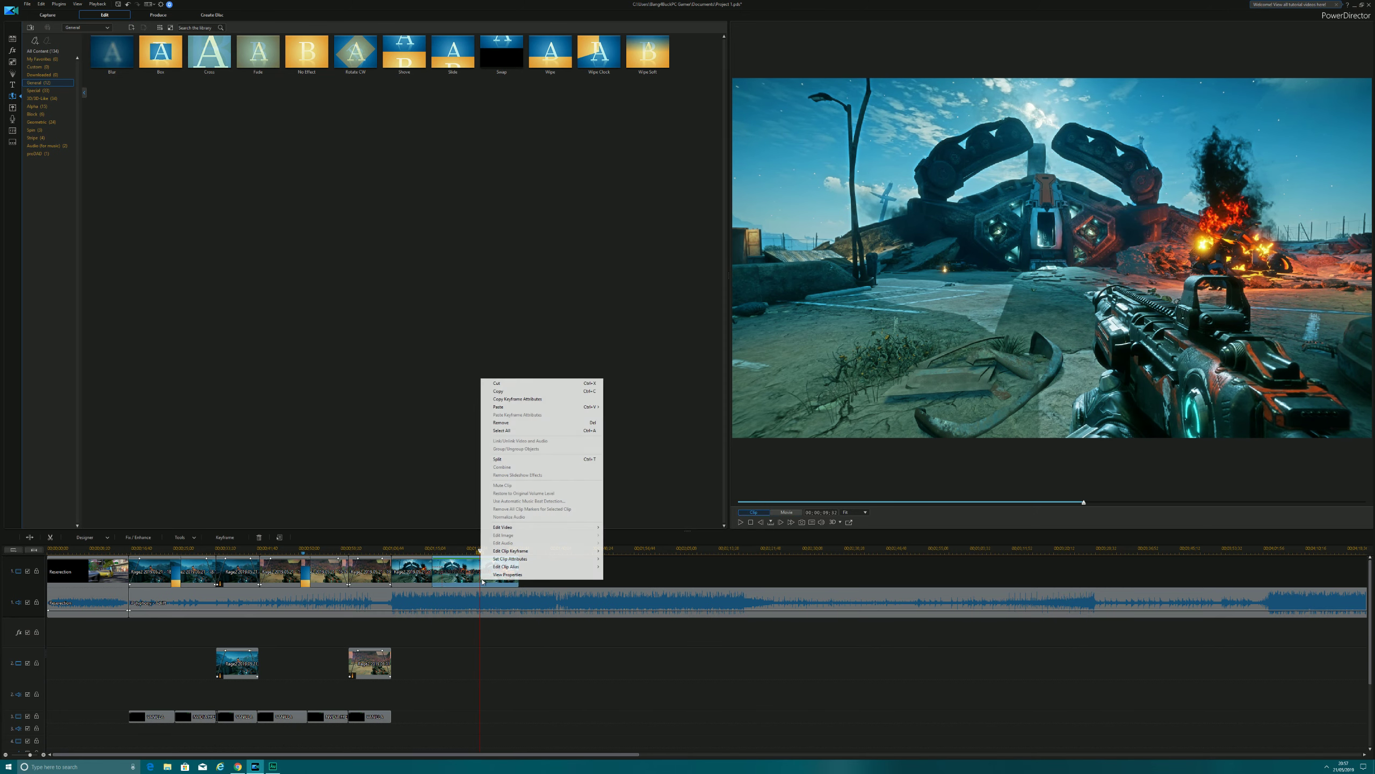
pyautogui.click(519, 459)
pyautogui.rightClick(495, 570)
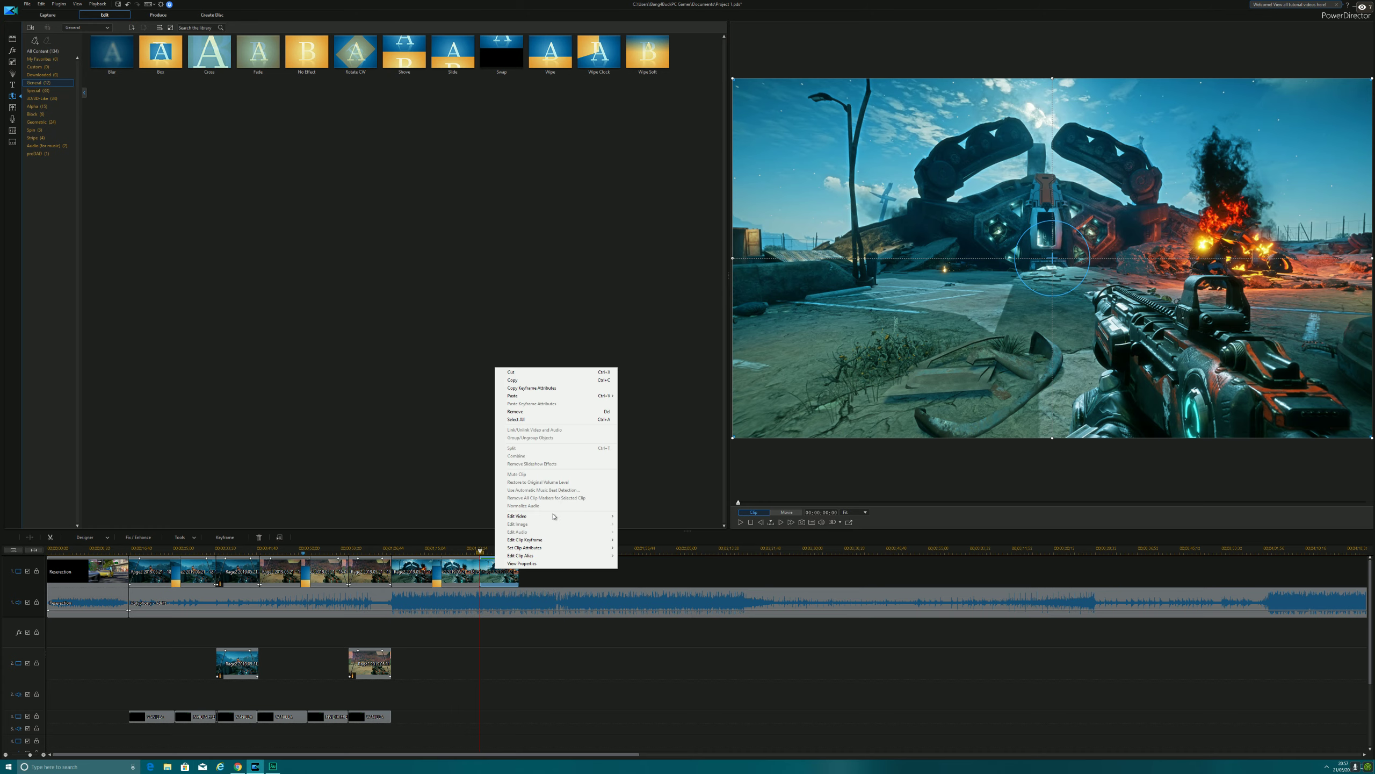
pyautogui.click(515, 411)
# Copy the first gate clip and paste it with Overwrite in the empty part of the main track beyond the gate section.
pyautogui.rightClick(401, 574)
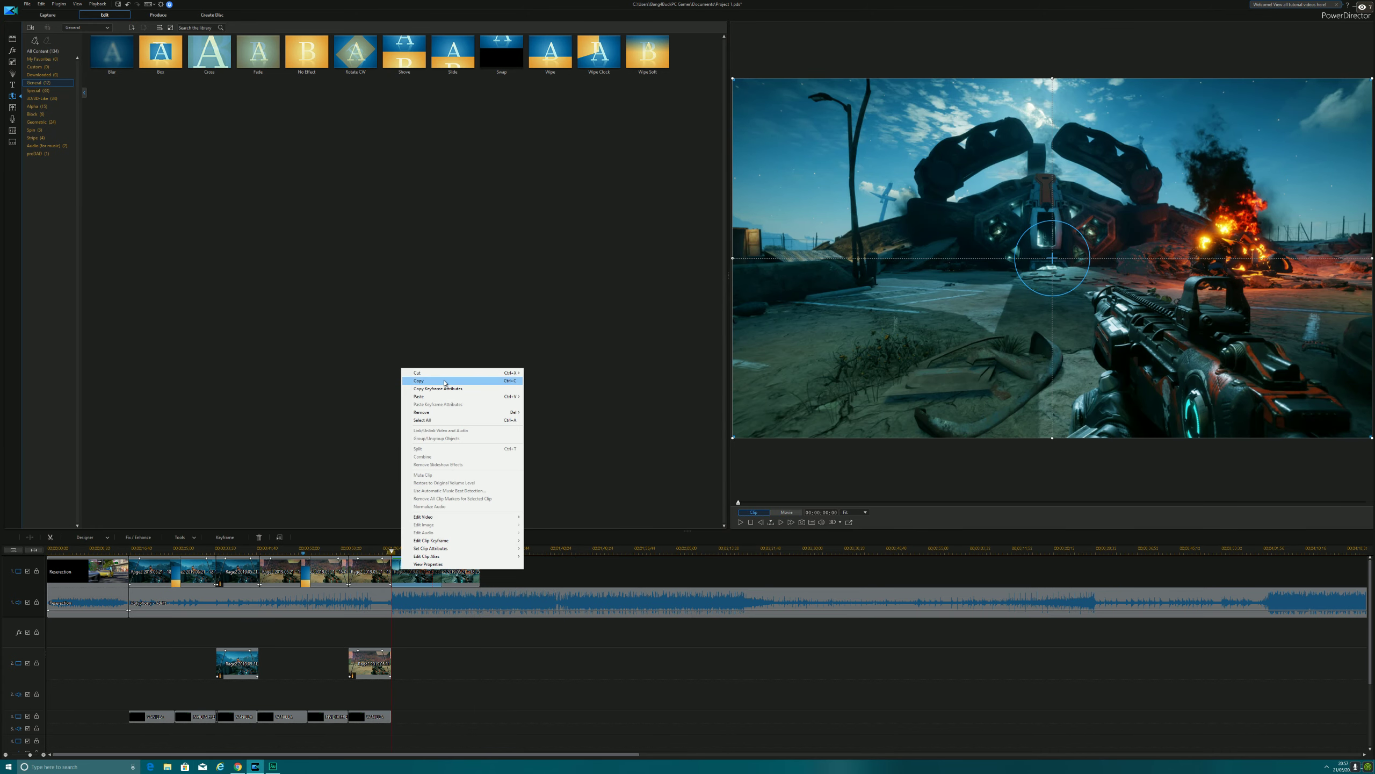
pyautogui.click(444, 380)
pyautogui.click(583, 546)
pyautogui.rightClick(620, 567)
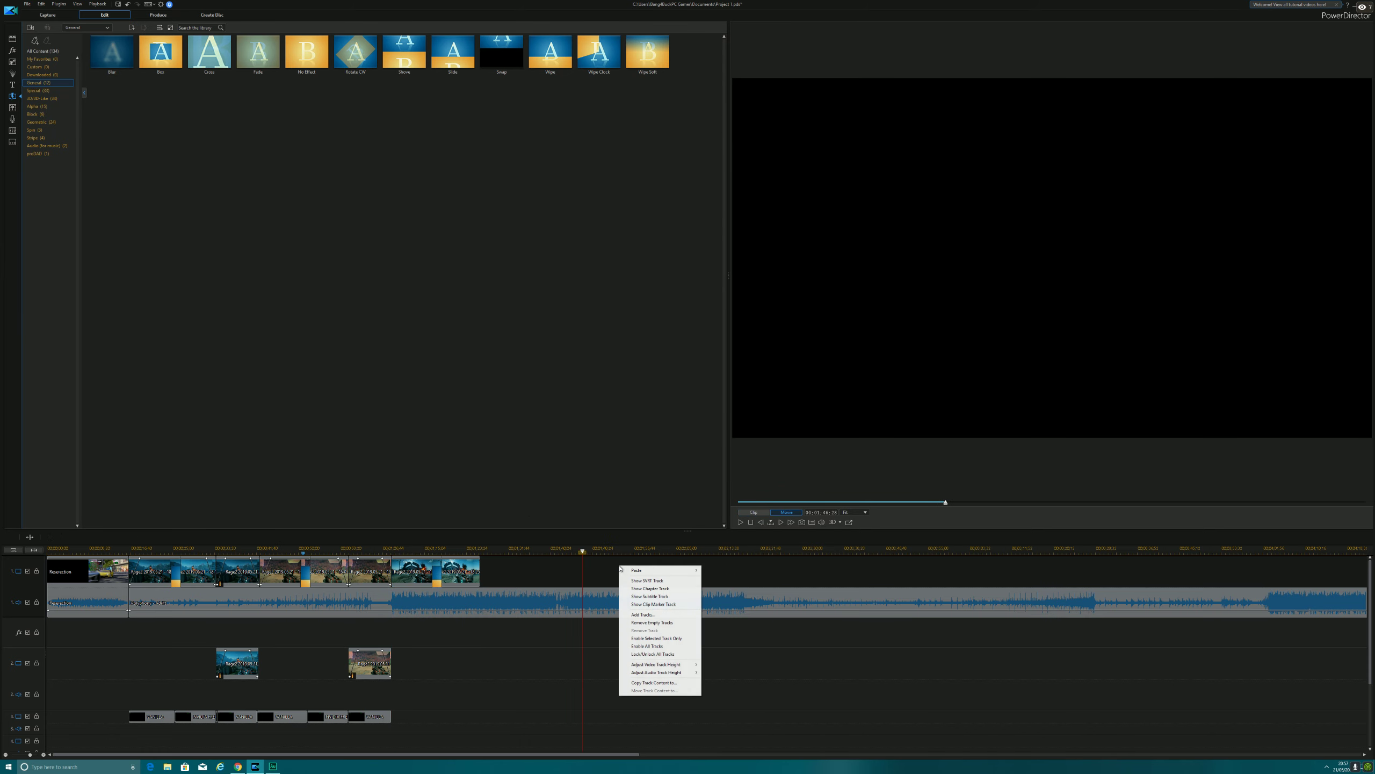
pyautogui.moveTo(651, 572)
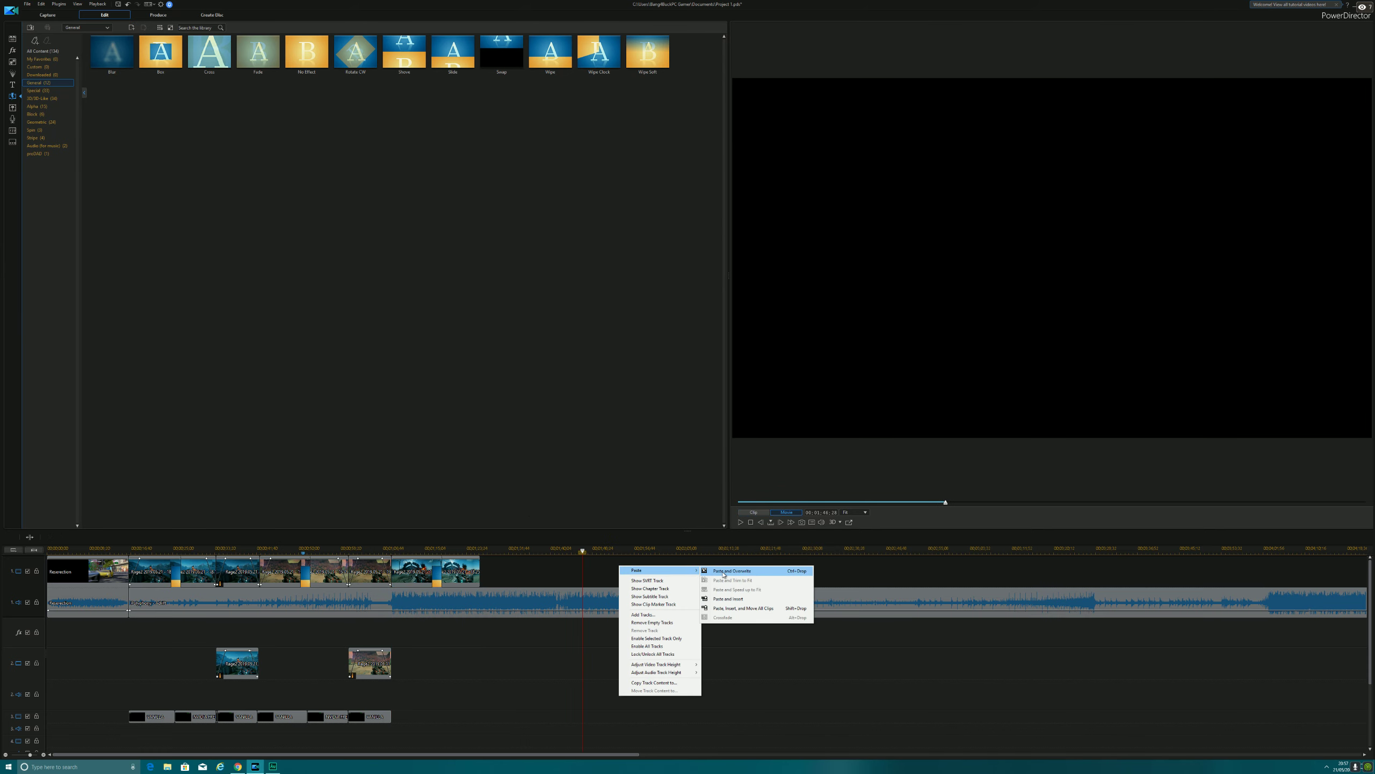
pyautogui.click(731, 571)
# Copy the trimmed brighter gate clip and paste it with Overwrite on the main track, beyond the copy of the first gate clip.
pyautogui.click(461, 572)
pyautogui.rightClick(469, 572)
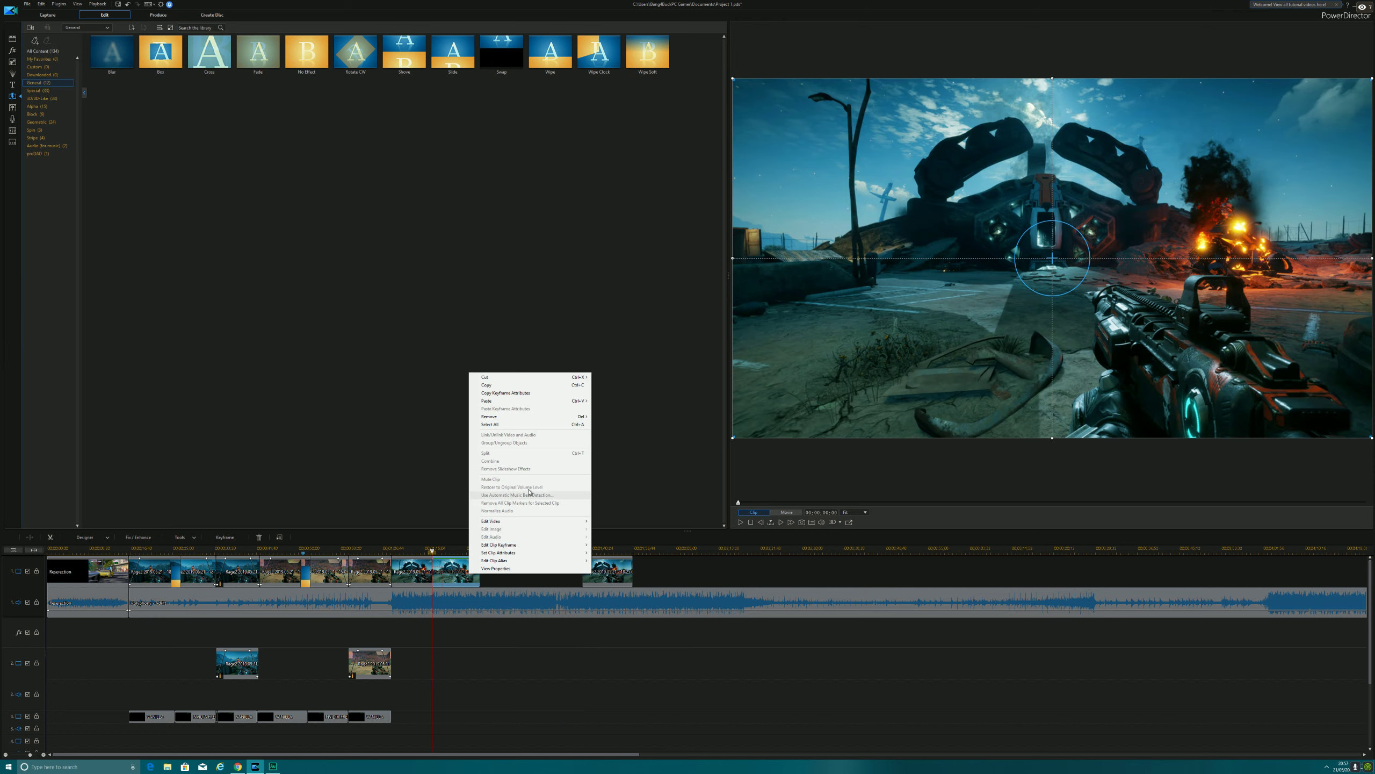
pyautogui.click(520, 385)
pyautogui.click(699, 548)
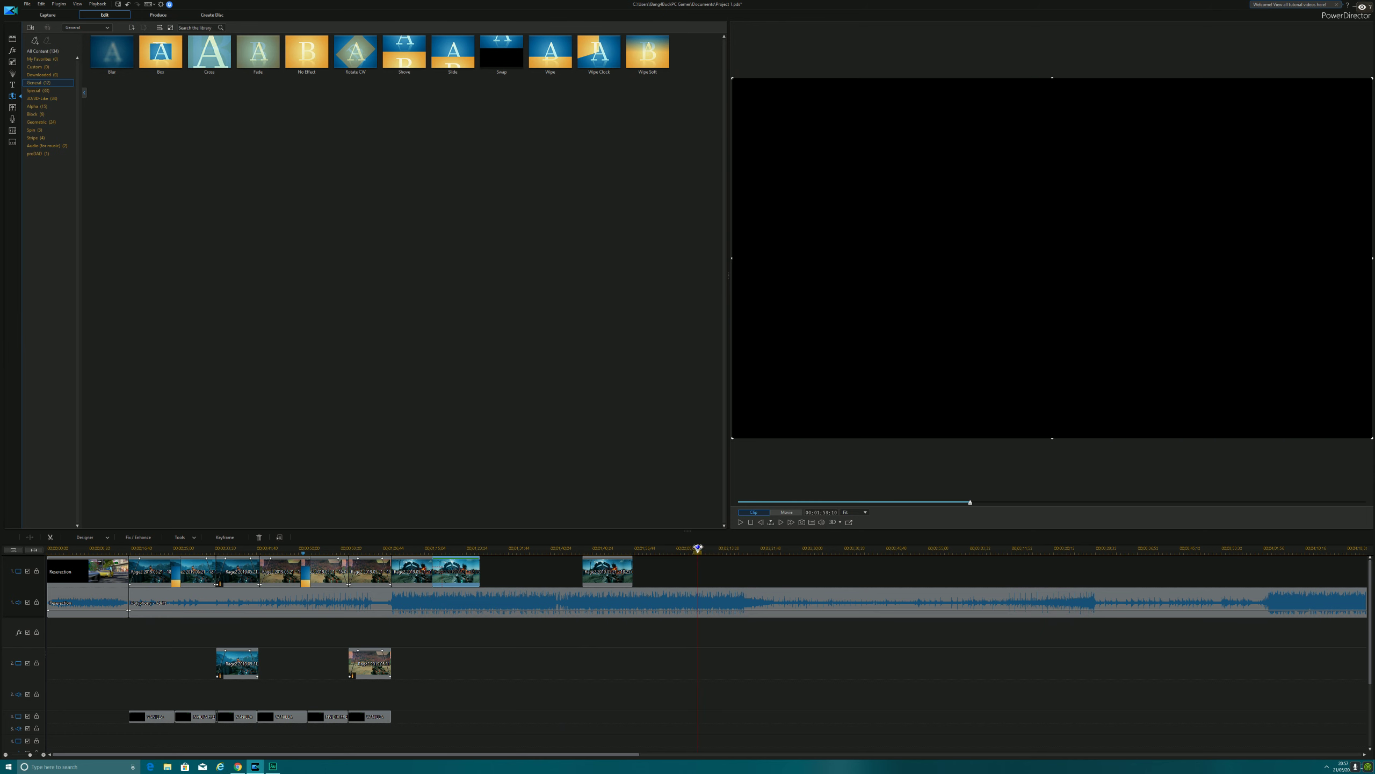
pyautogui.rightClick(719, 569)
pyautogui.moveTo(758, 572)
pyautogui.click(831, 572)
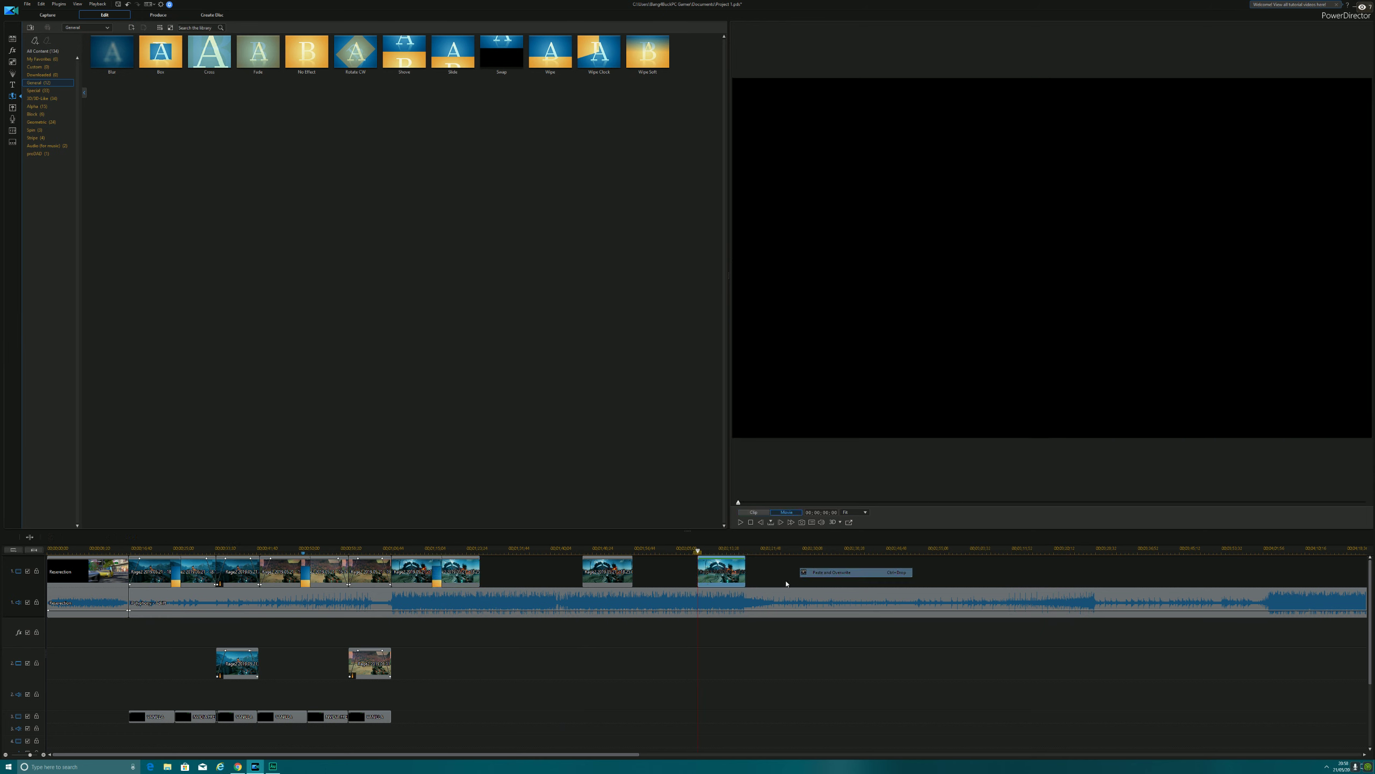
pyautogui.click(704, 579)
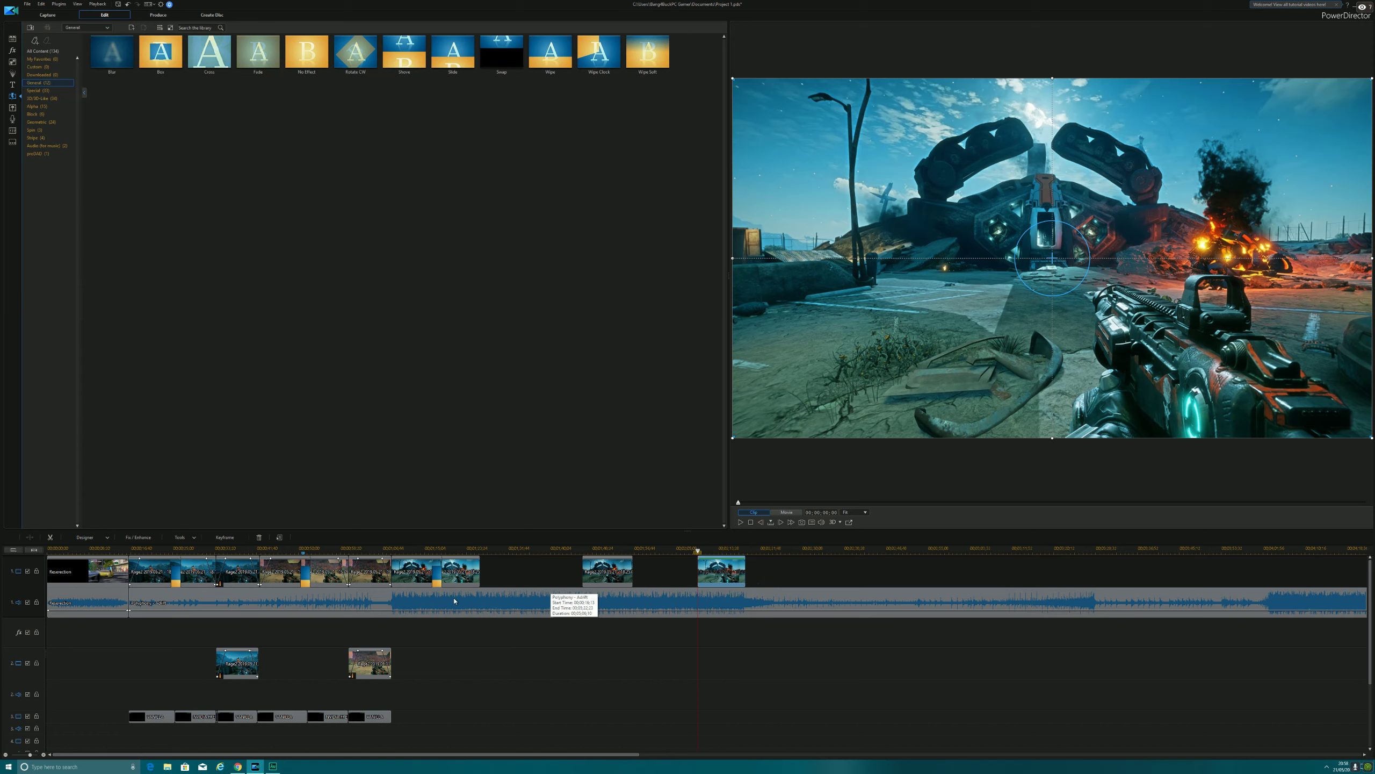
# Copy the VANILLA title from the first desert clip, paste it under the first gate clip and fit it to that clip's duration.
pyautogui.click(288, 718)
pyautogui.rightClick(288, 715)
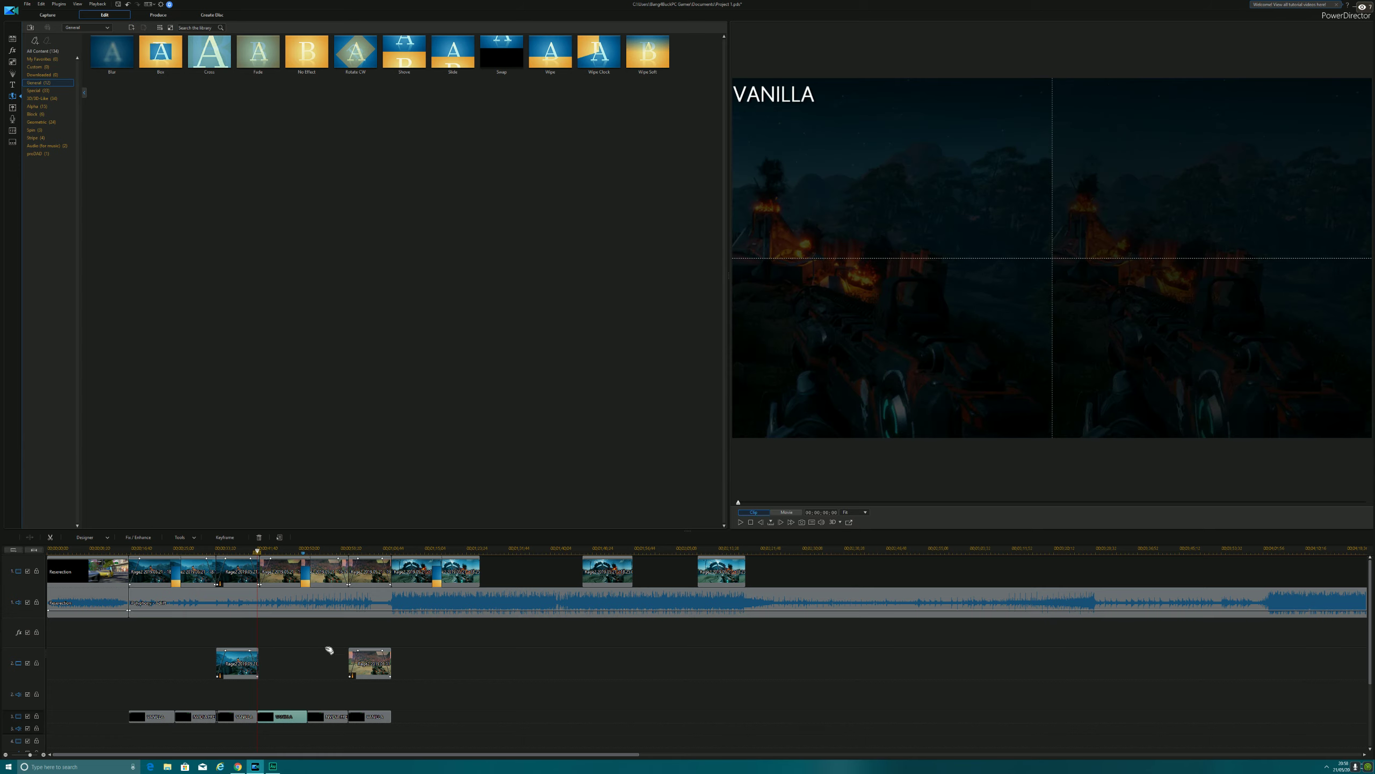
pyautogui.click(362, 632)
pyautogui.click(410, 550)
pyautogui.rightClick(423, 656)
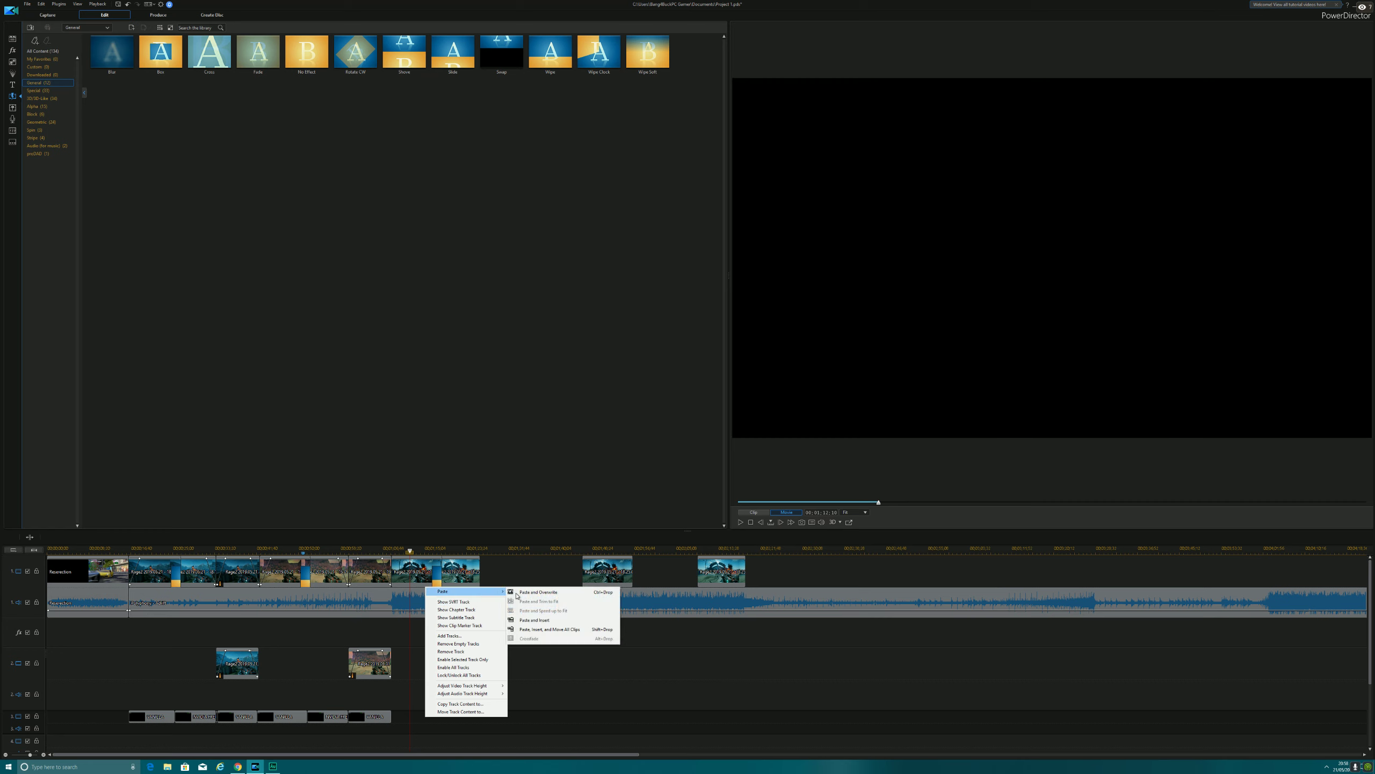
pyautogui.click(514, 592)
pyautogui.moveTo(432, 716)
pyautogui.mouseDown()
pyautogui.moveTo(413, 718)
pyautogui.moveTo(440, 716)
pyautogui.mouseUp()
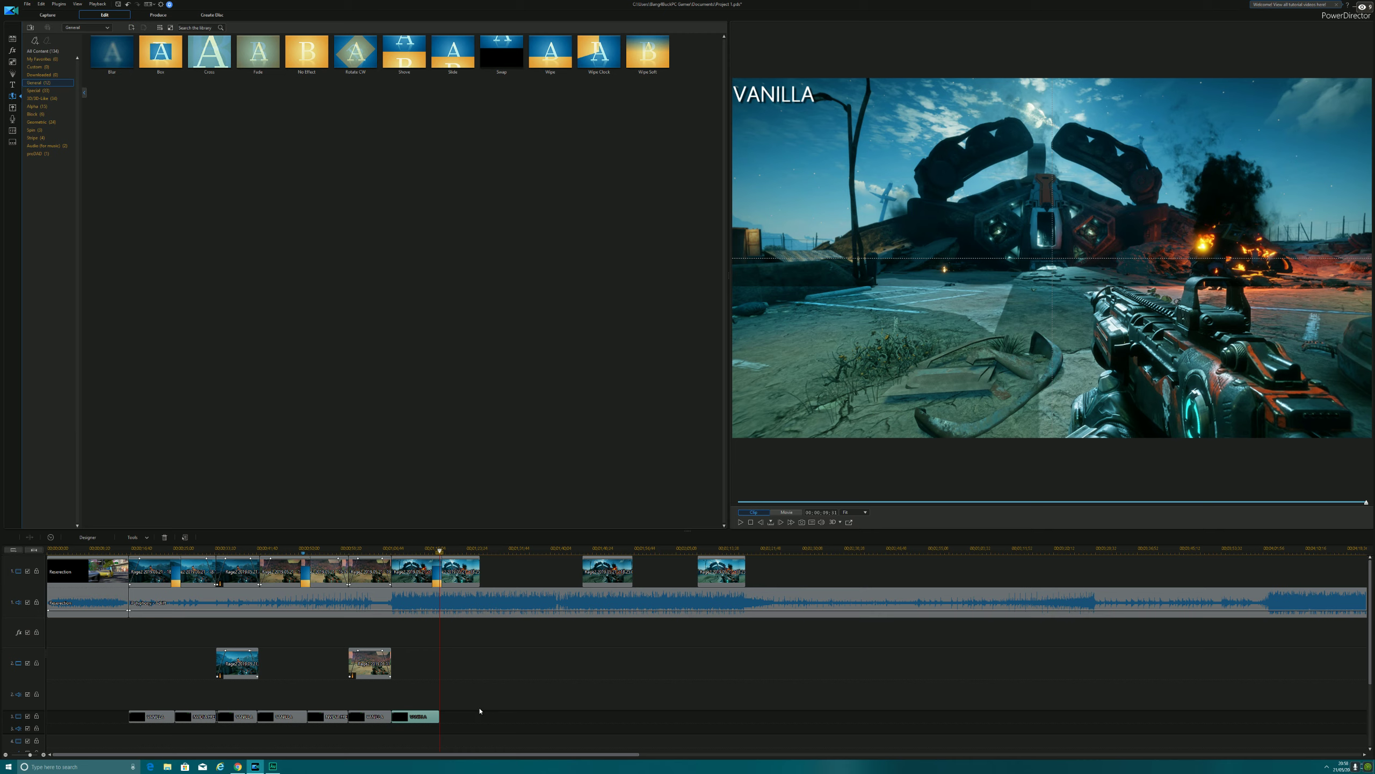
# Copy the NVIDIA FREESTYLE title from the second desert clip and paste it with Overwrite on the title track under the brighter gate clip.
pyautogui.click(327, 716)
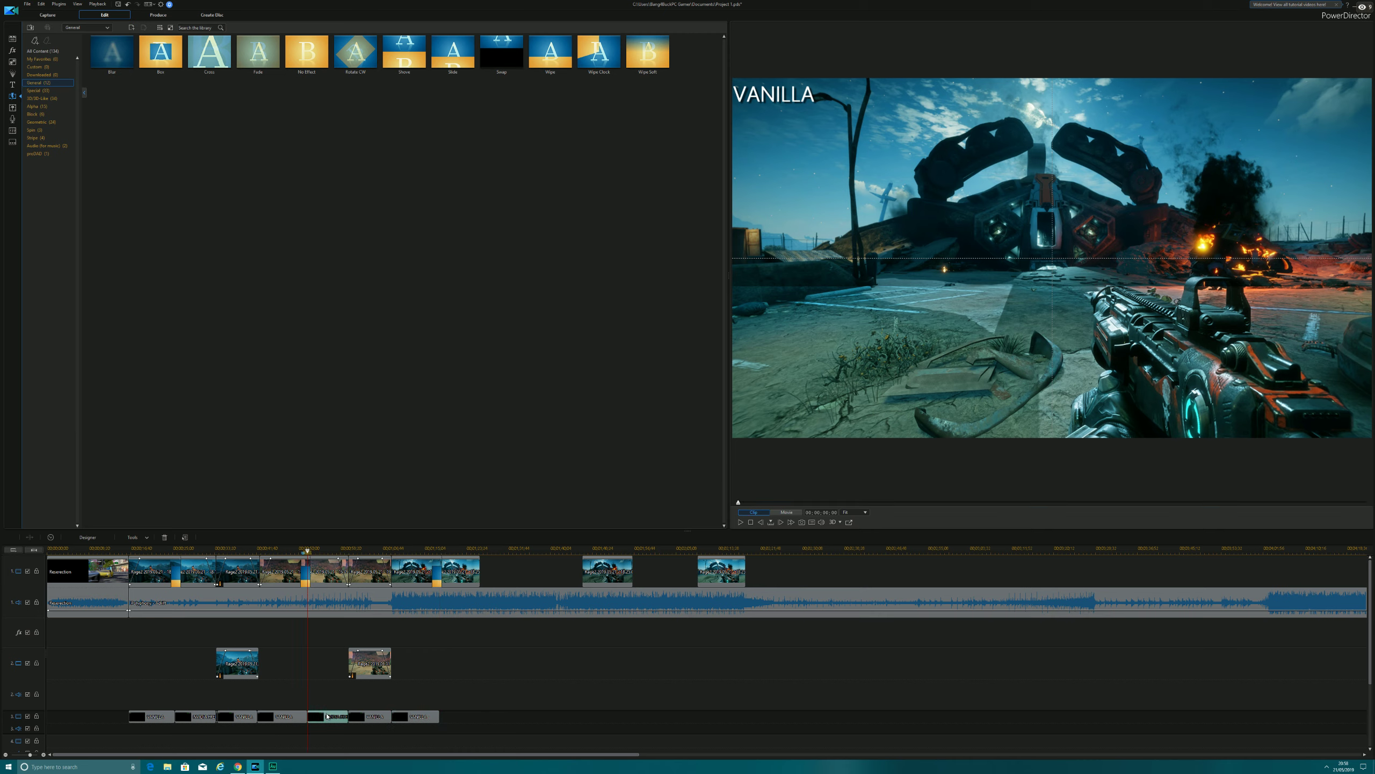
pyautogui.rightClick(327, 715)
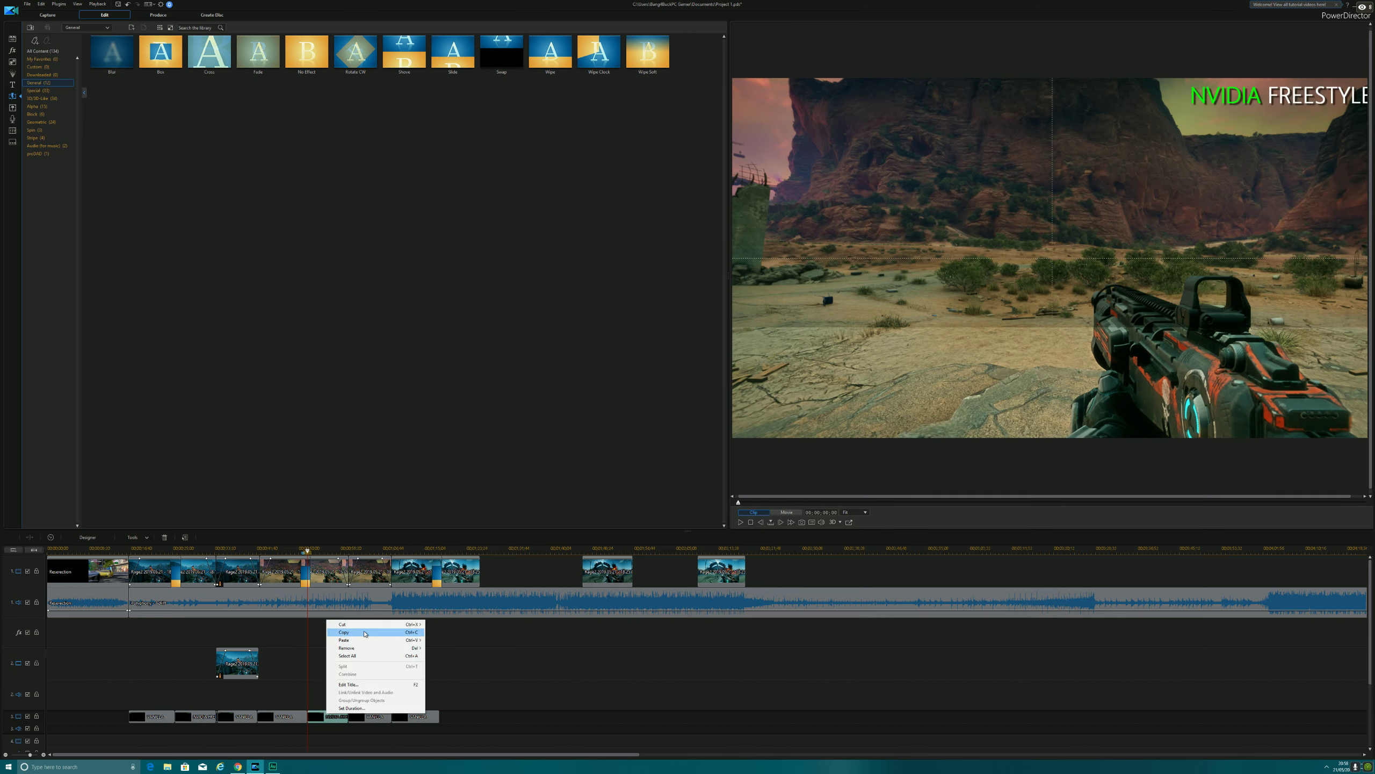
pyautogui.click(371, 632)
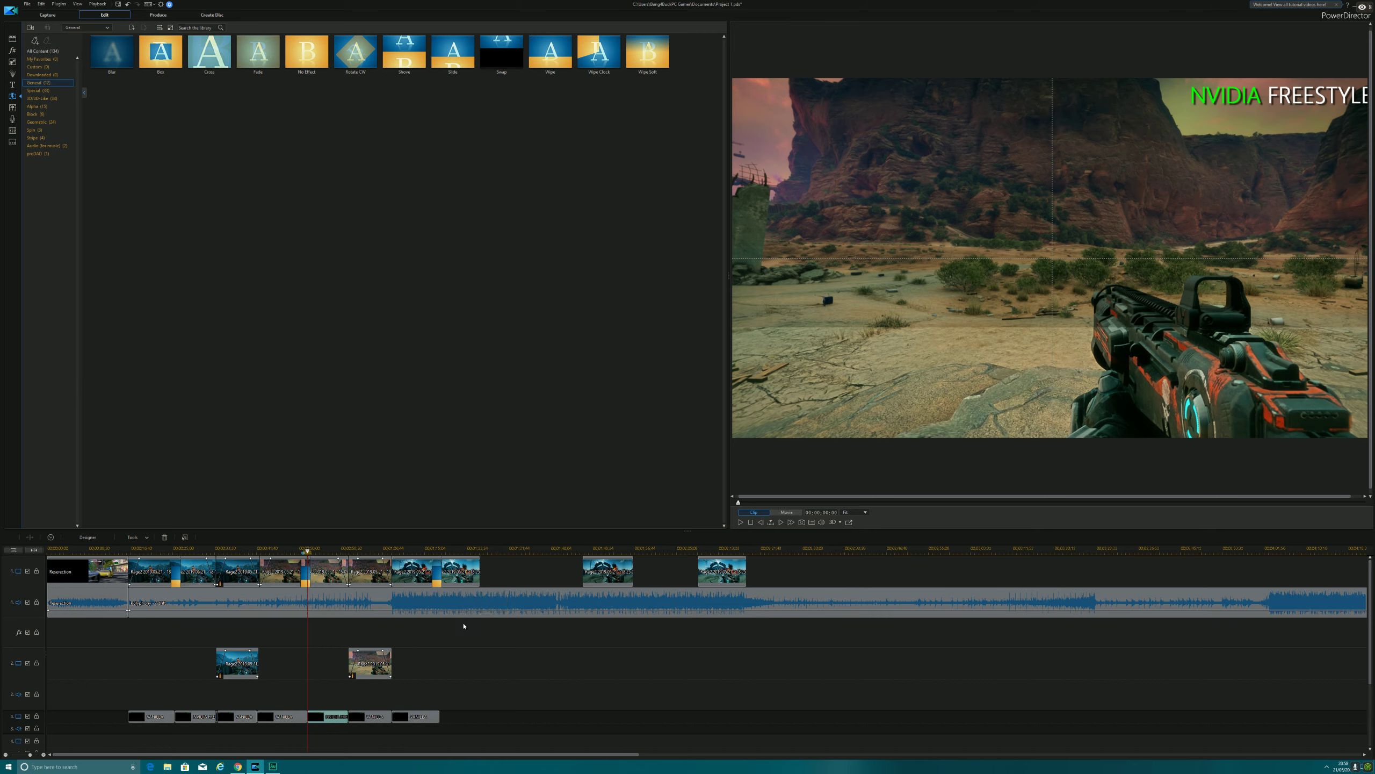
pyautogui.click(451, 551)
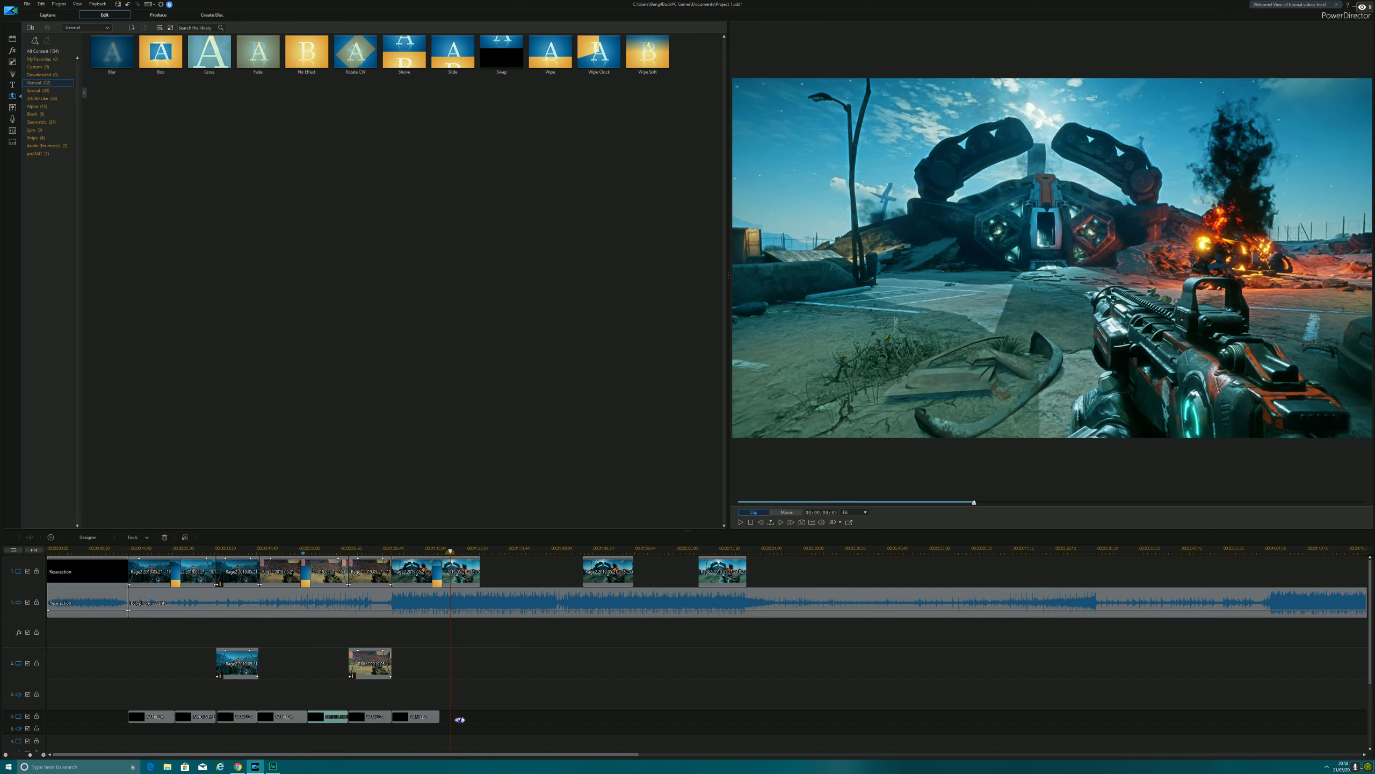
pyautogui.rightClick(461, 724)
pyautogui.moveTo(509, 593)
pyautogui.click(563, 594)
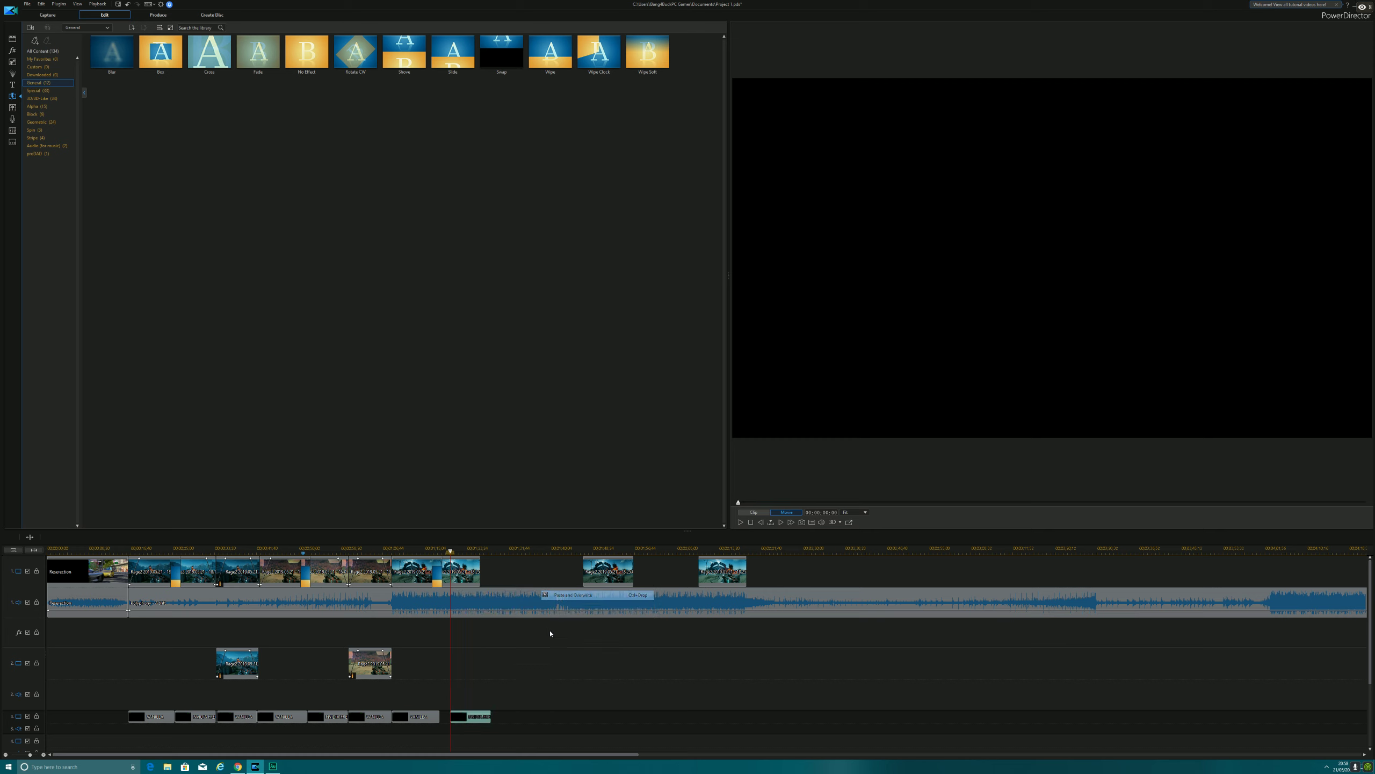
# Move the NVIDIA FREESTYLE title directly after the VANILLA title so it lines up under the brighter gate clip up to its end.
pyautogui.moveTo(473, 720)
pyautogui.mouseDown()
pyautogui.moveTo(459, 722)
pyautogui.moveTo(470, 720)
pyautogui.mouseUp()
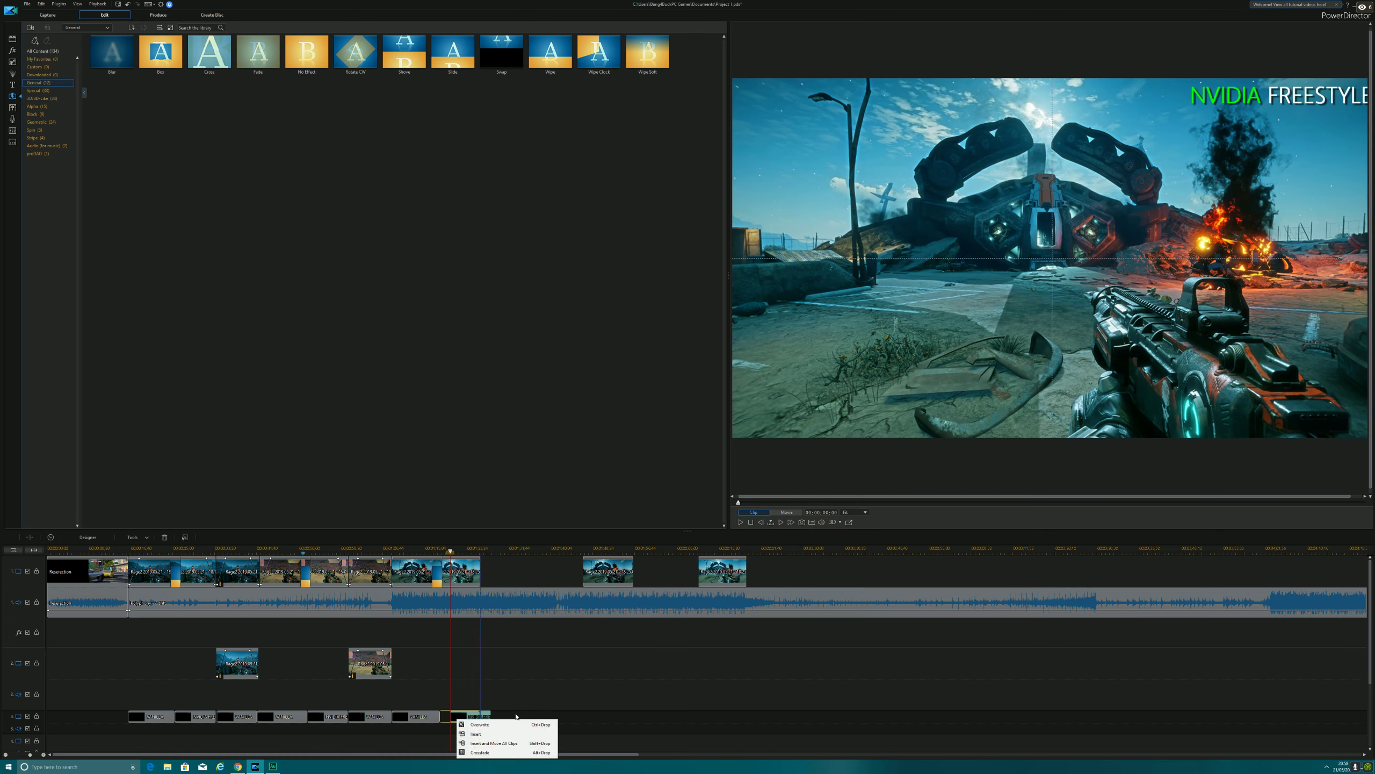
pyautogui.click(508, 724)
pyautogui.moveTo(462, 718); pyautogui.dragTo(460, 717)
pyautogui.click(481, 713)
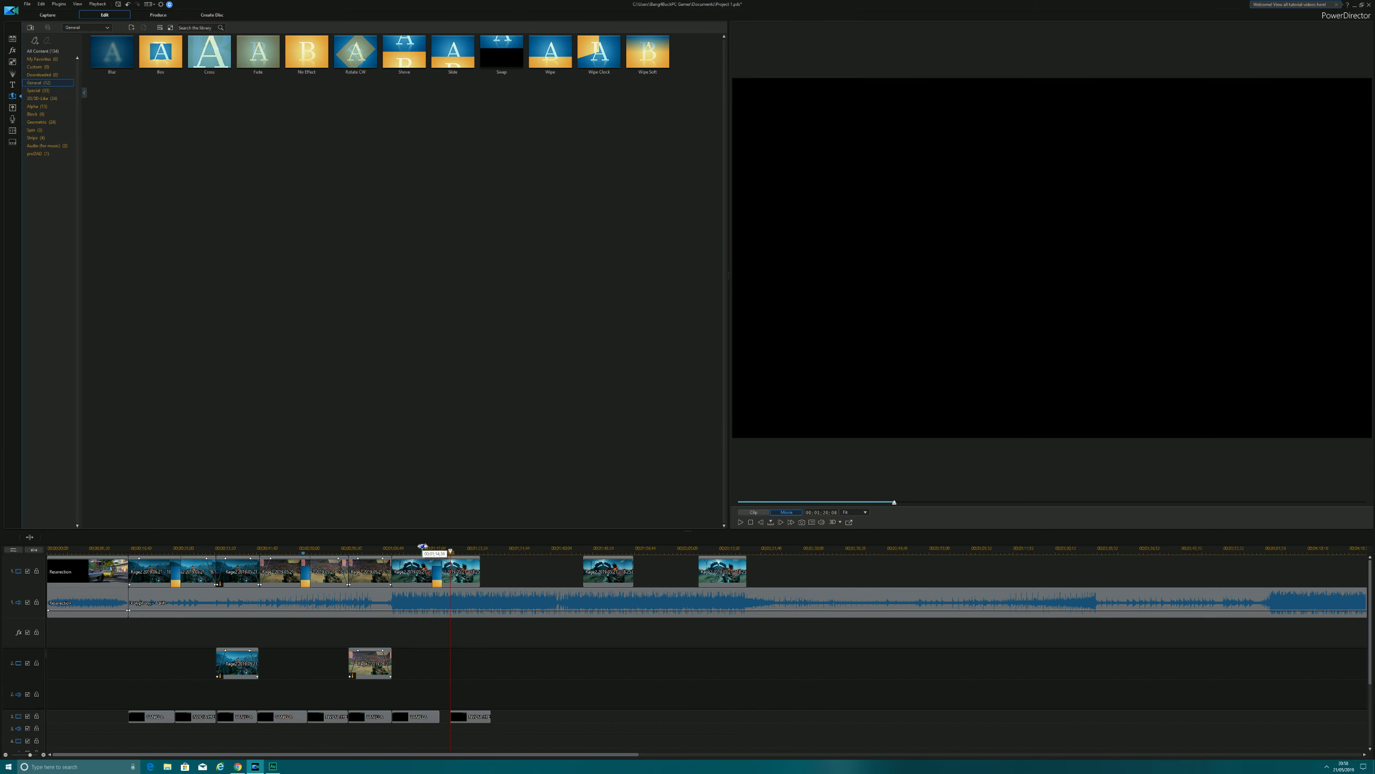
pyautogui.moveTo(470, 718); pyautogui.dragTo(478, 716)
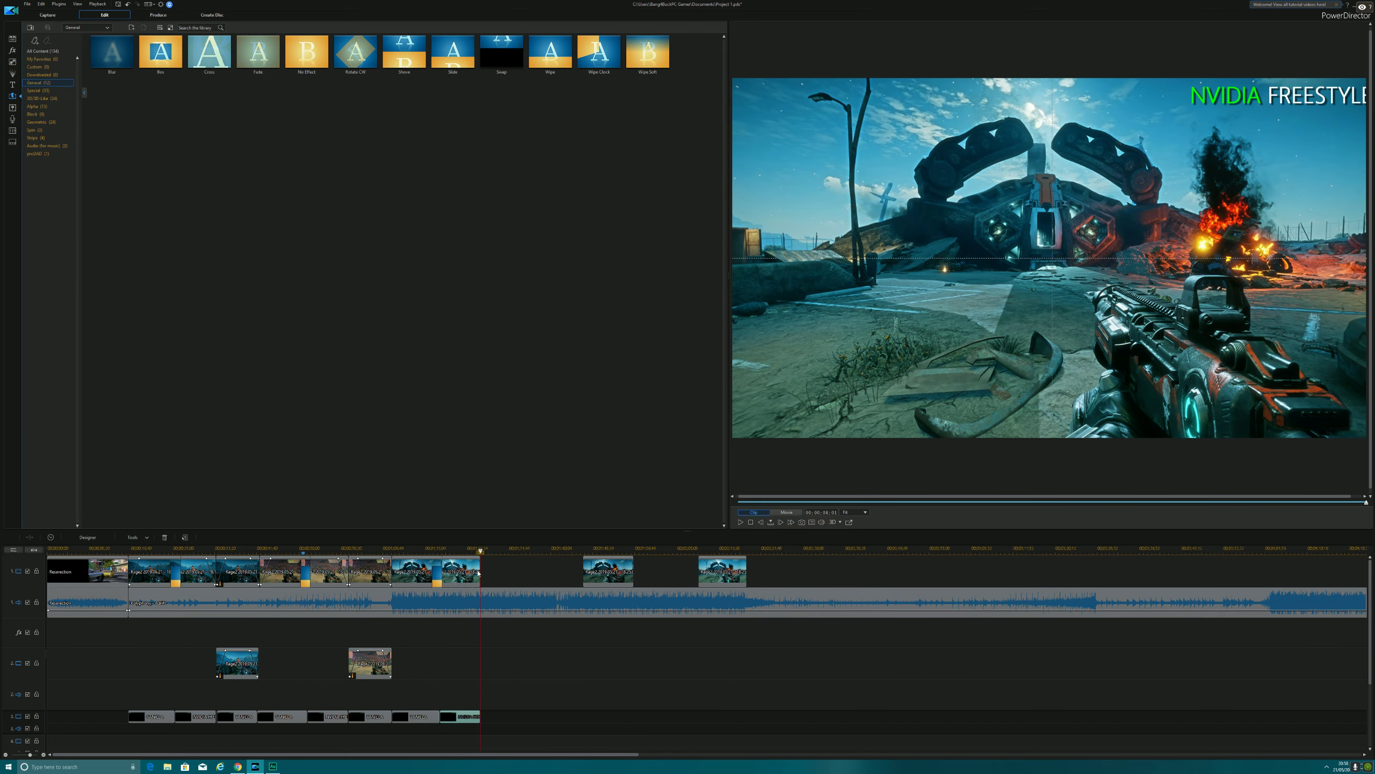
# Enable fade-in on the first gate clip and fade-out on the brighter gate clip that follows it.
pyautogui.click(428, 574)
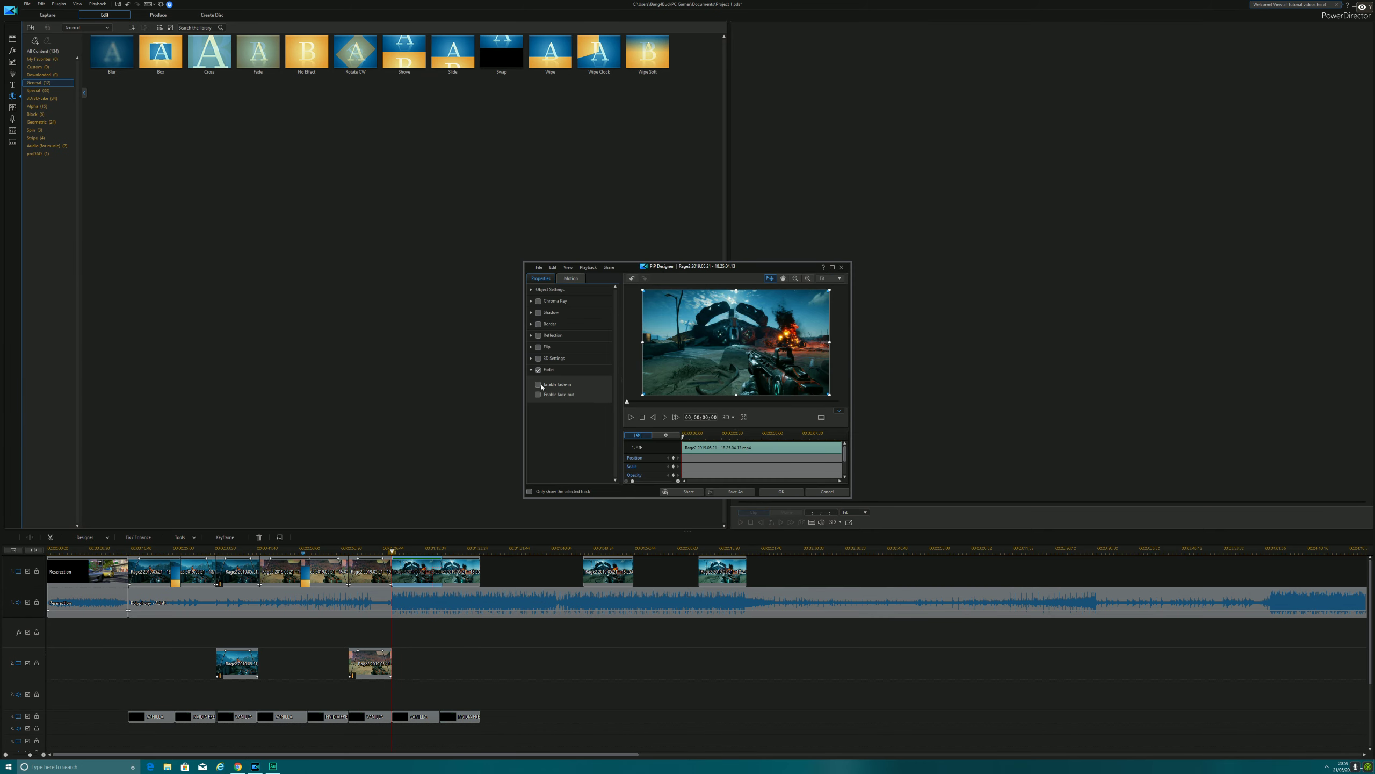
pyautogui.click(541, 385)
pyautogui.click(781, 491)
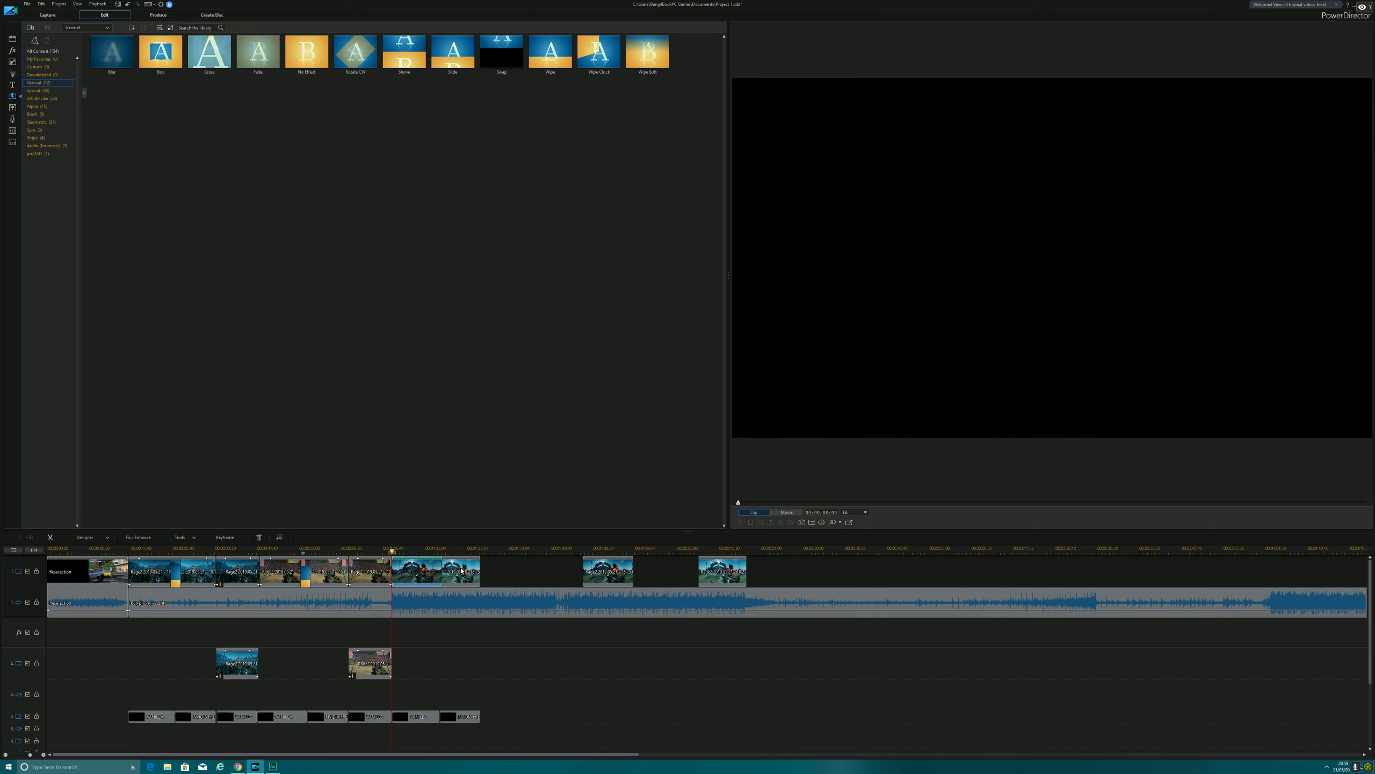
pyautogui.doubleClick(460, 573)
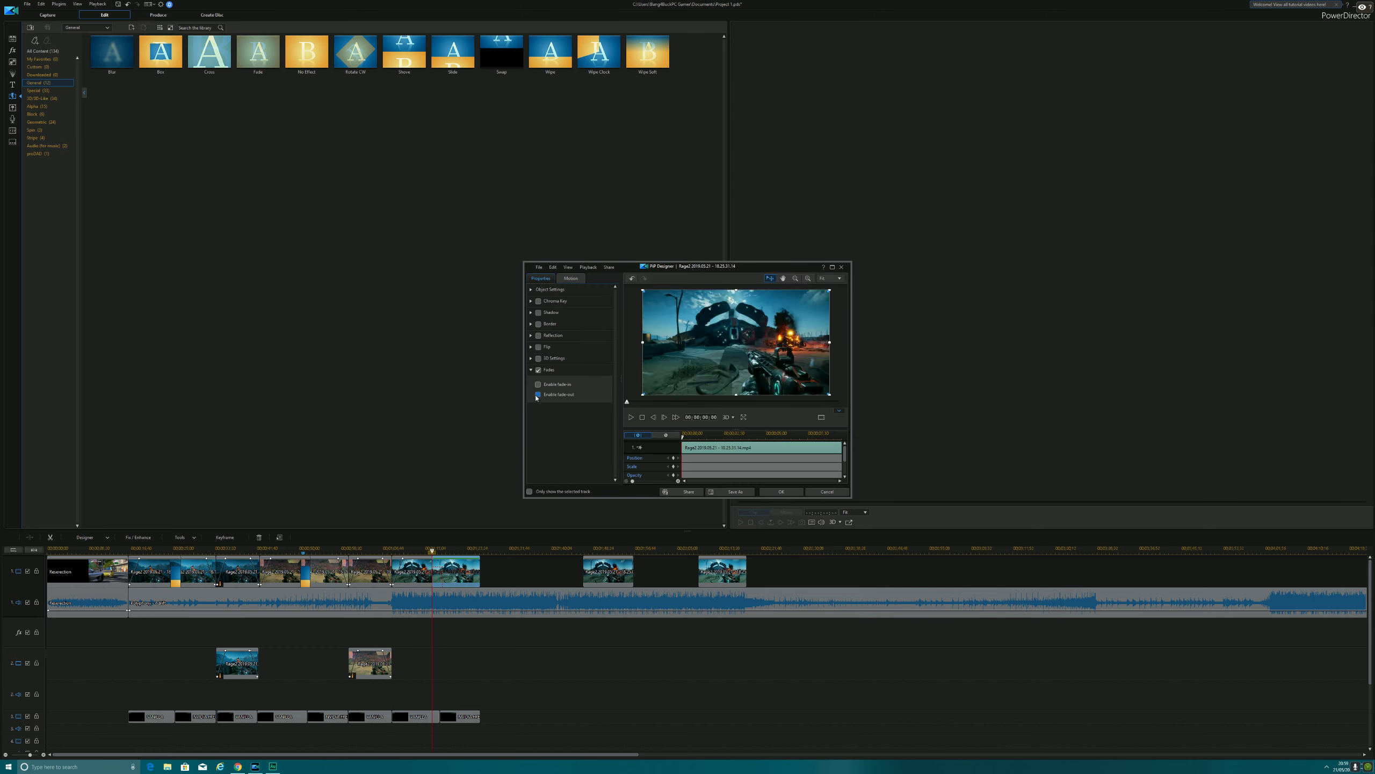
pyautogui.click(781, 491)
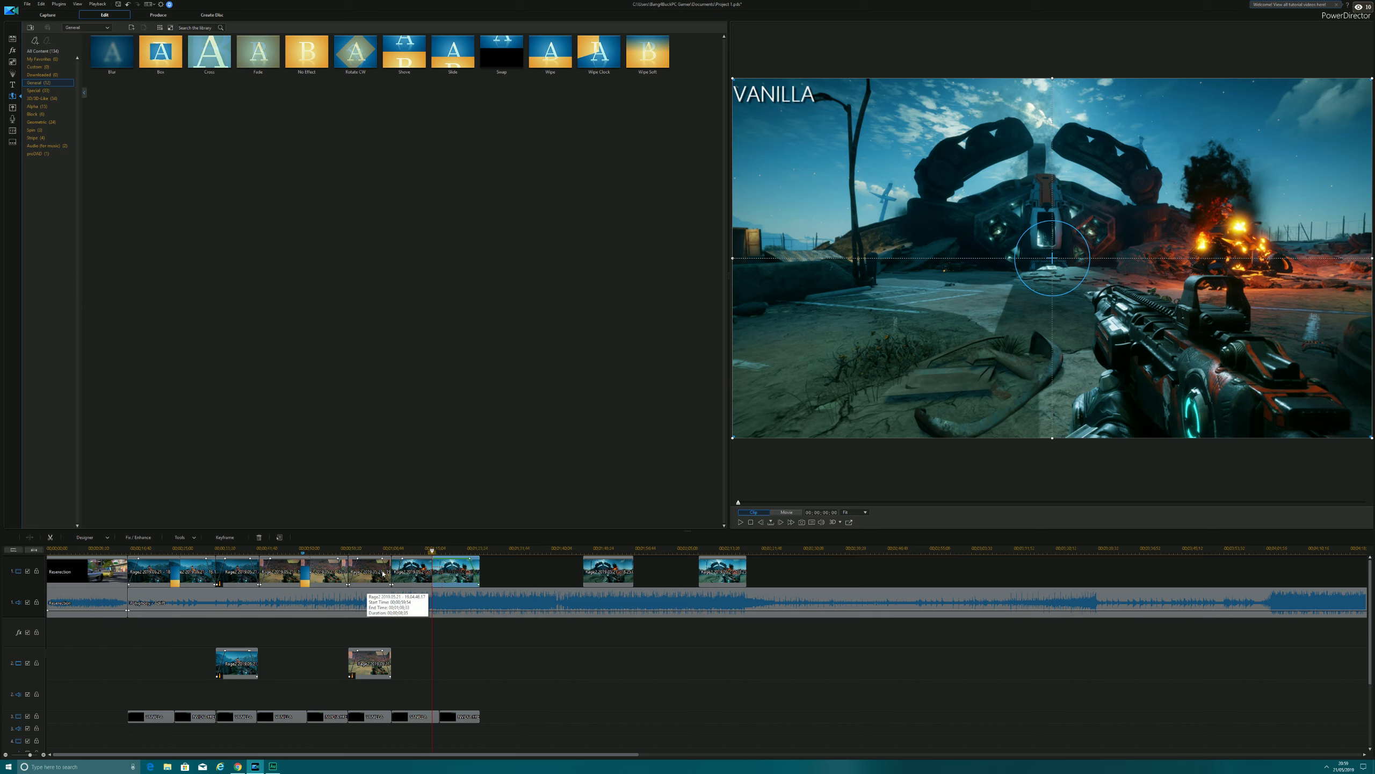
# Play the movie from the start of the gate section to check its fades, transition and titles.
pyautogui.click(390, 549)
pyautogui.click(786, 513)
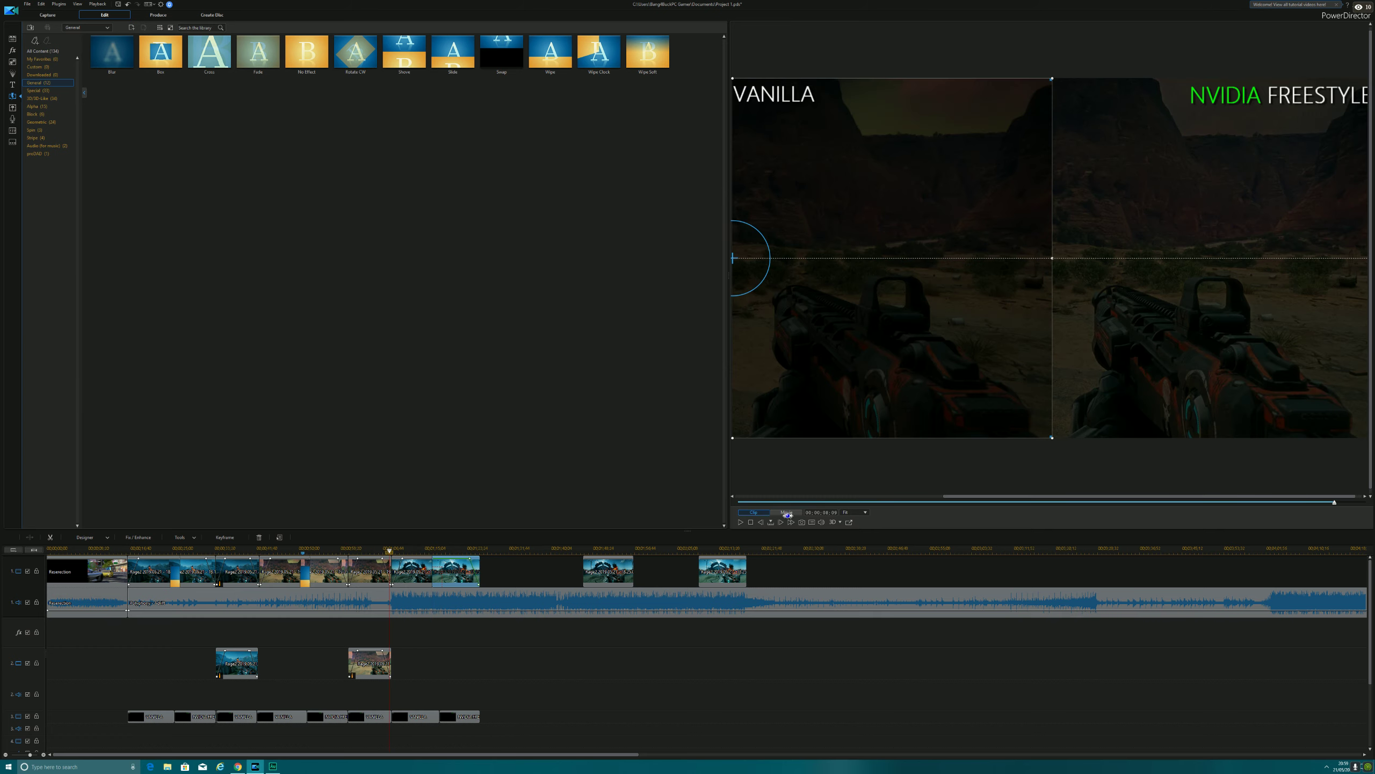
pyautogui.click(741, 522)
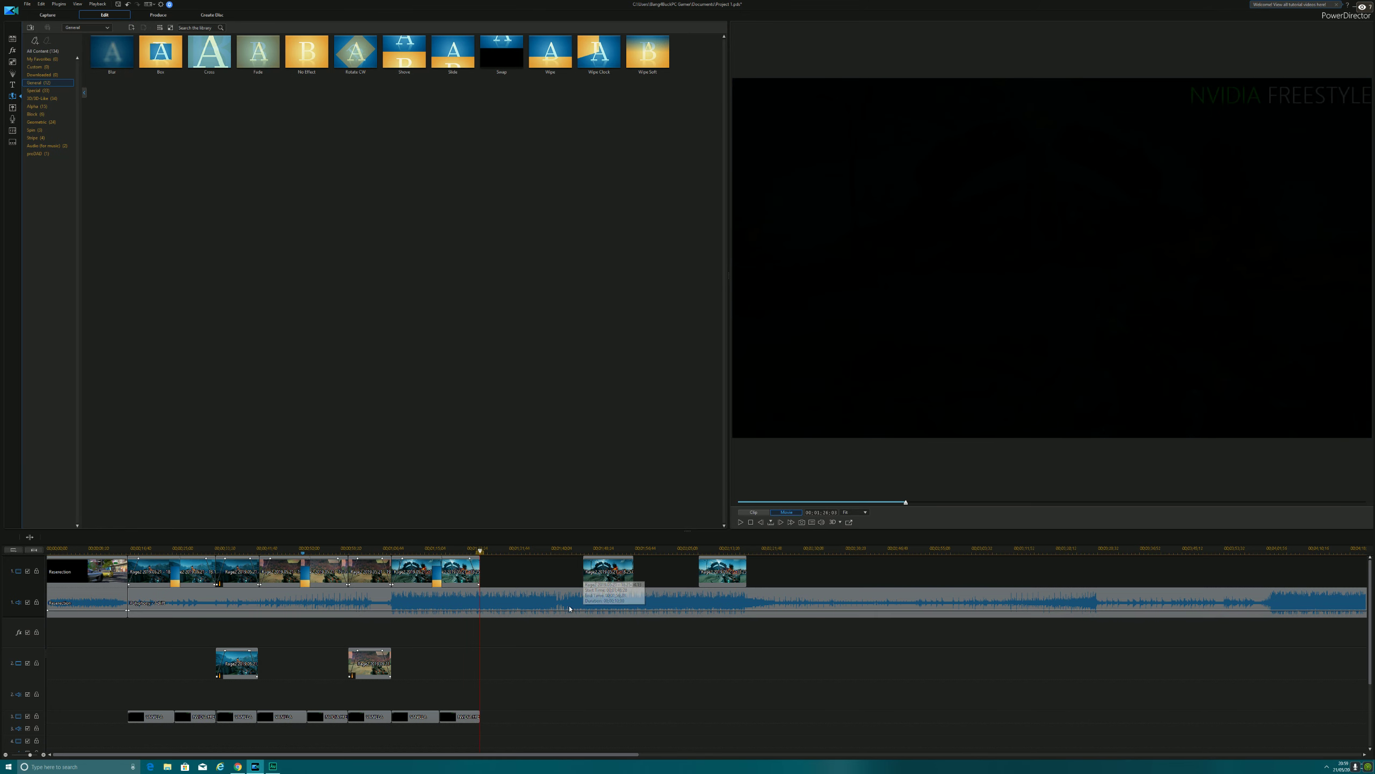
# Move the copy of the first gate clip directly after the gate section and shift its picture into the left half of the frame.
pyautogui.click(620, 575)
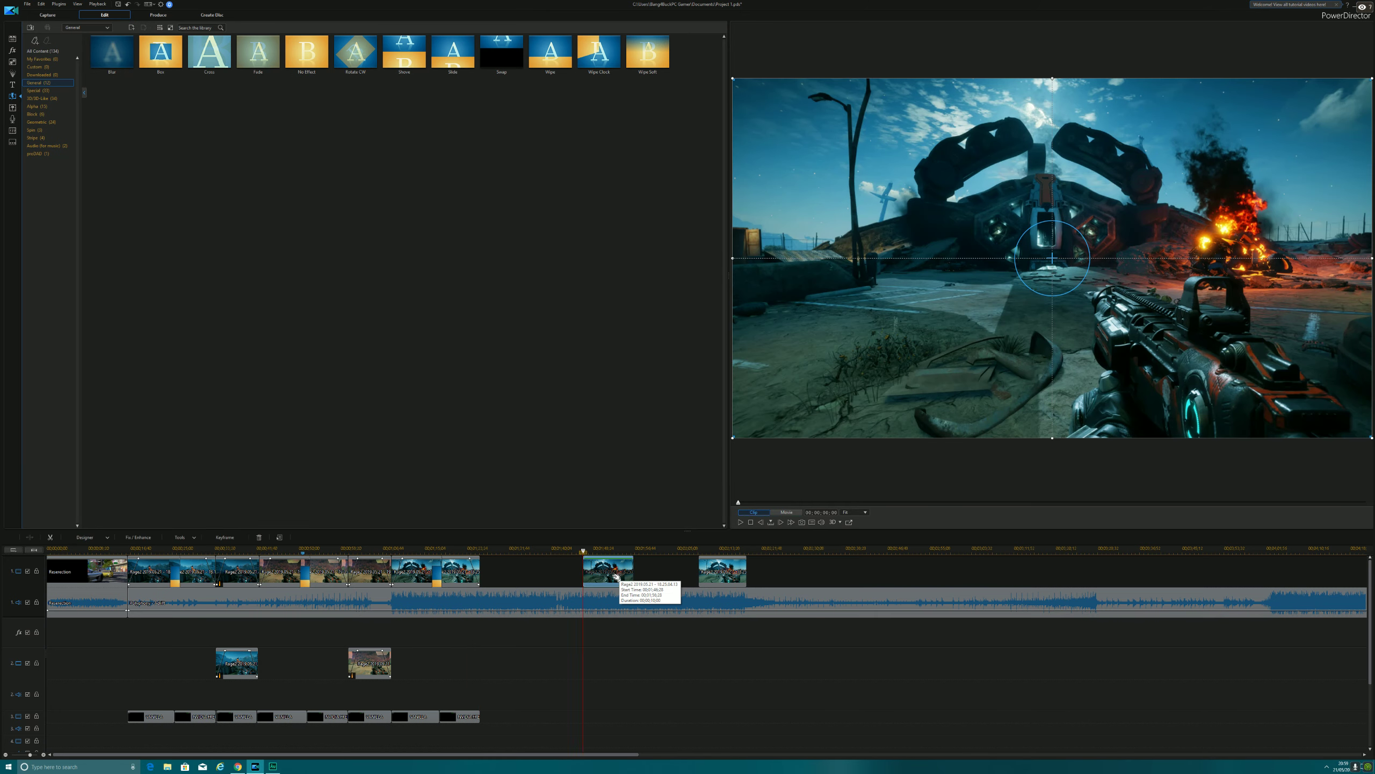
pyautogui.moveTo(616, 576); pyautogui.dragTo(502, 575)
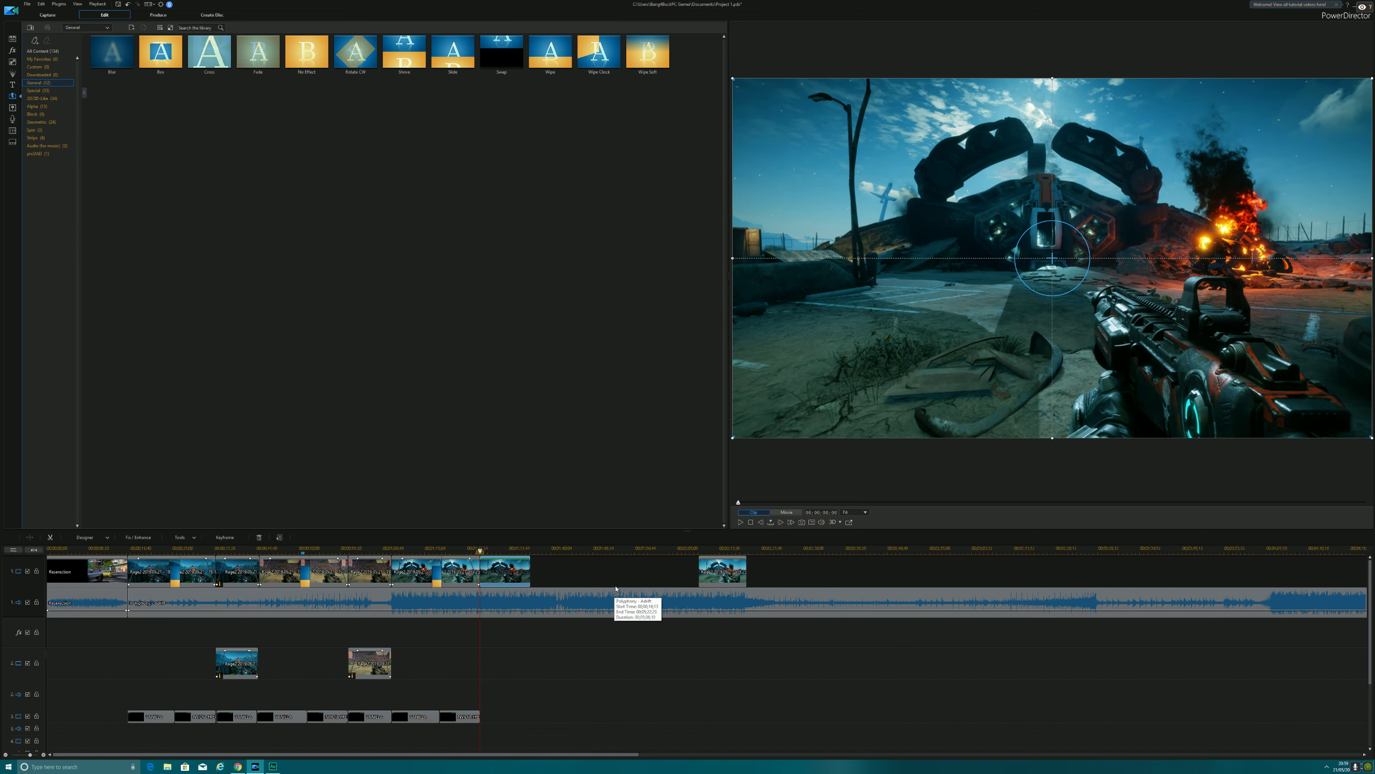
pyautogui.moveTo(1051, 259); pyautogui.dragTo(733, 258)
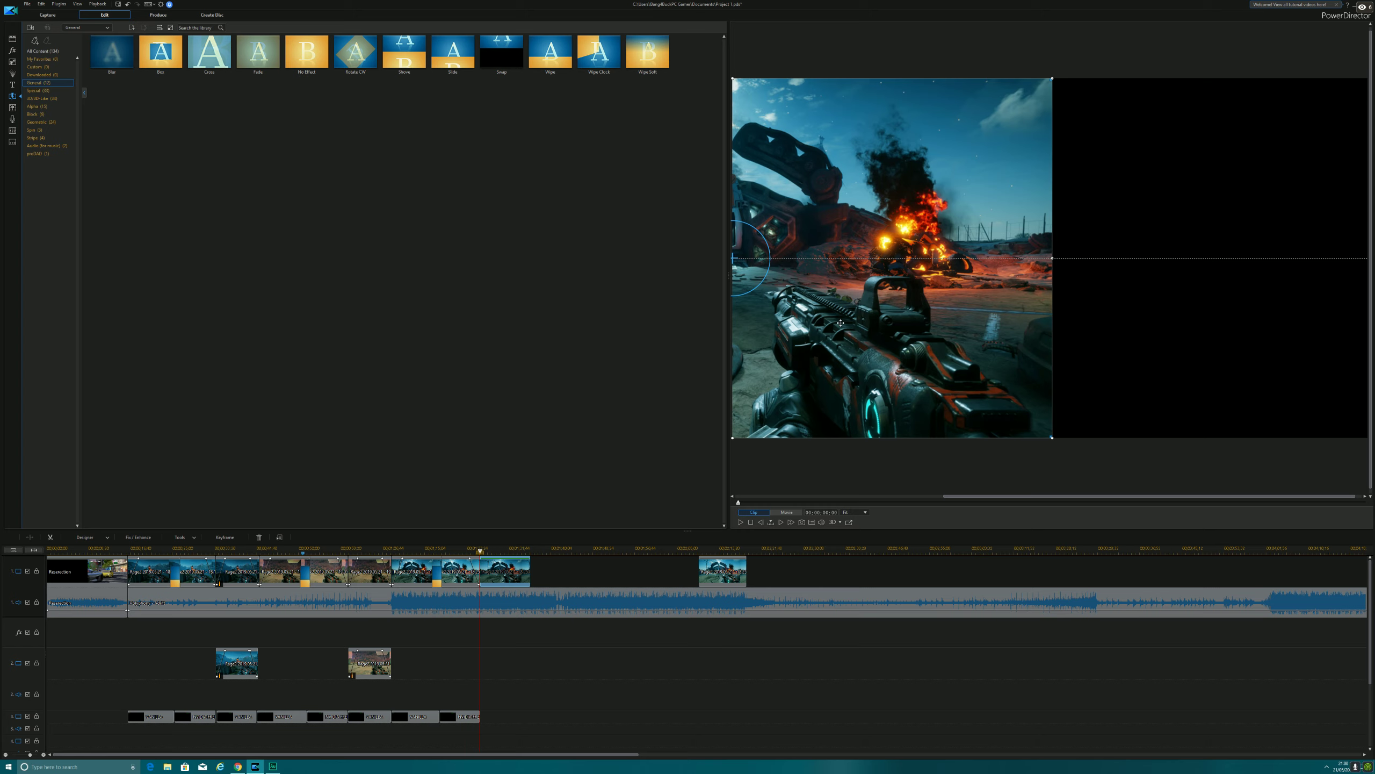
# Shift the brighter gate clip's copy into the right half of the frame and move its Crop/Zoom/Pan area right by about half a frame.
pyautogui.click(723, 570)
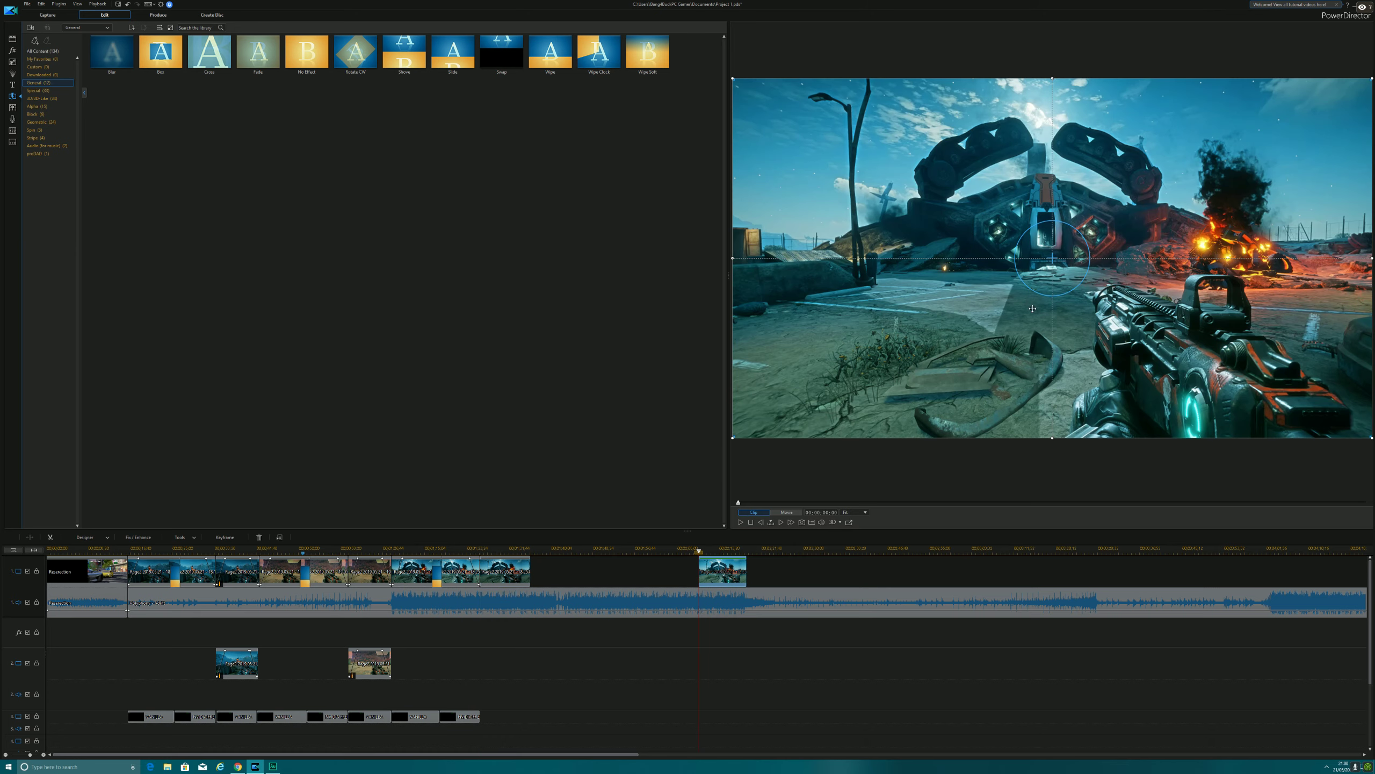
pyautogui.moveTo(1053, 261); pyautogui.dragTo(1373, 258)
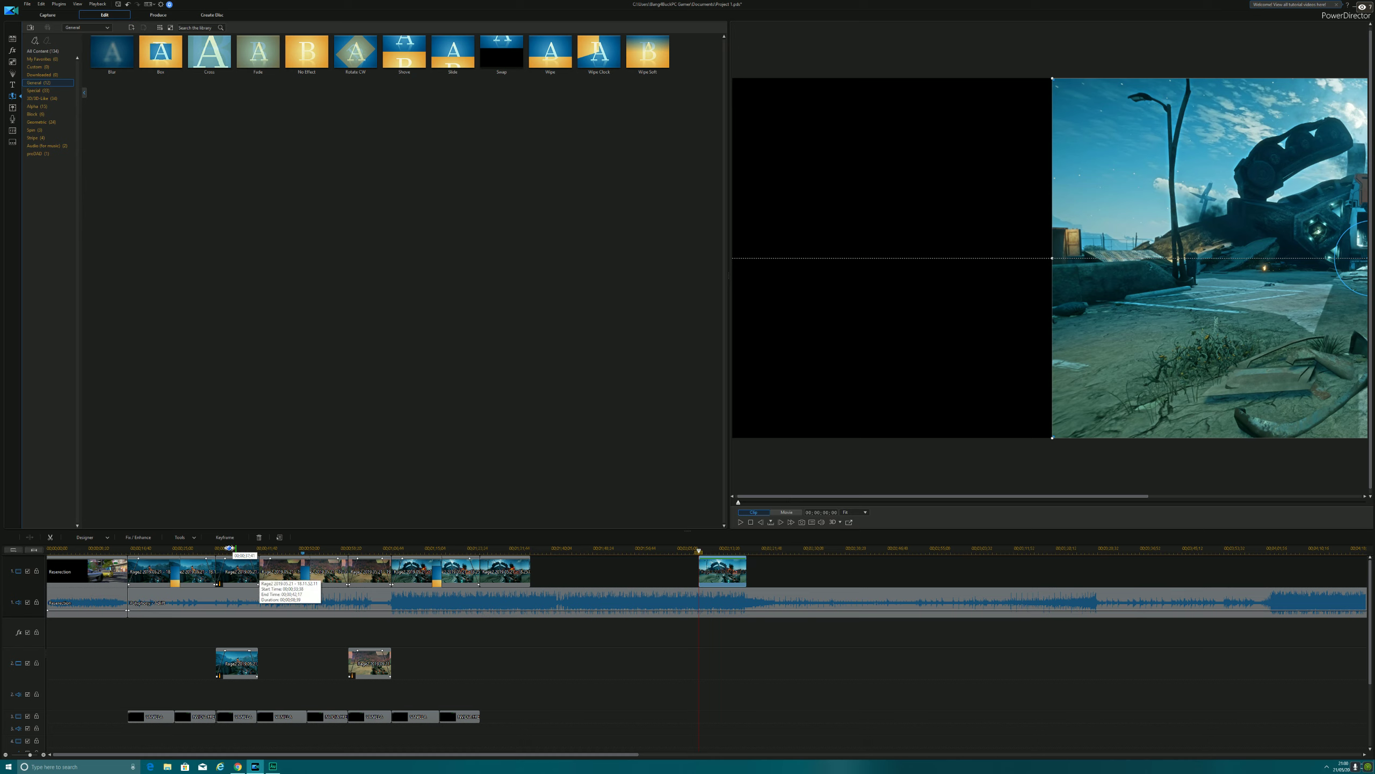
pyautogui.click(186, 544)
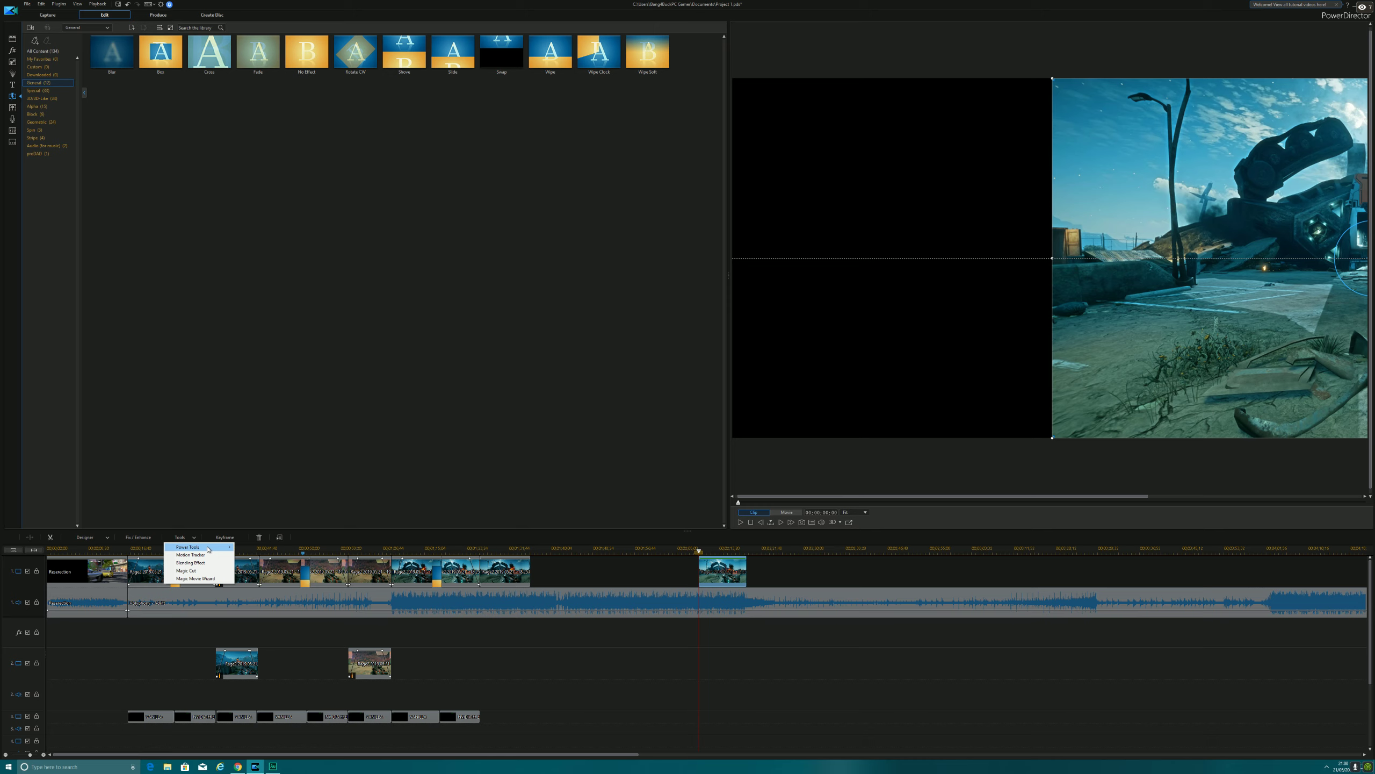
pyautogui.moveTo(210, 547)
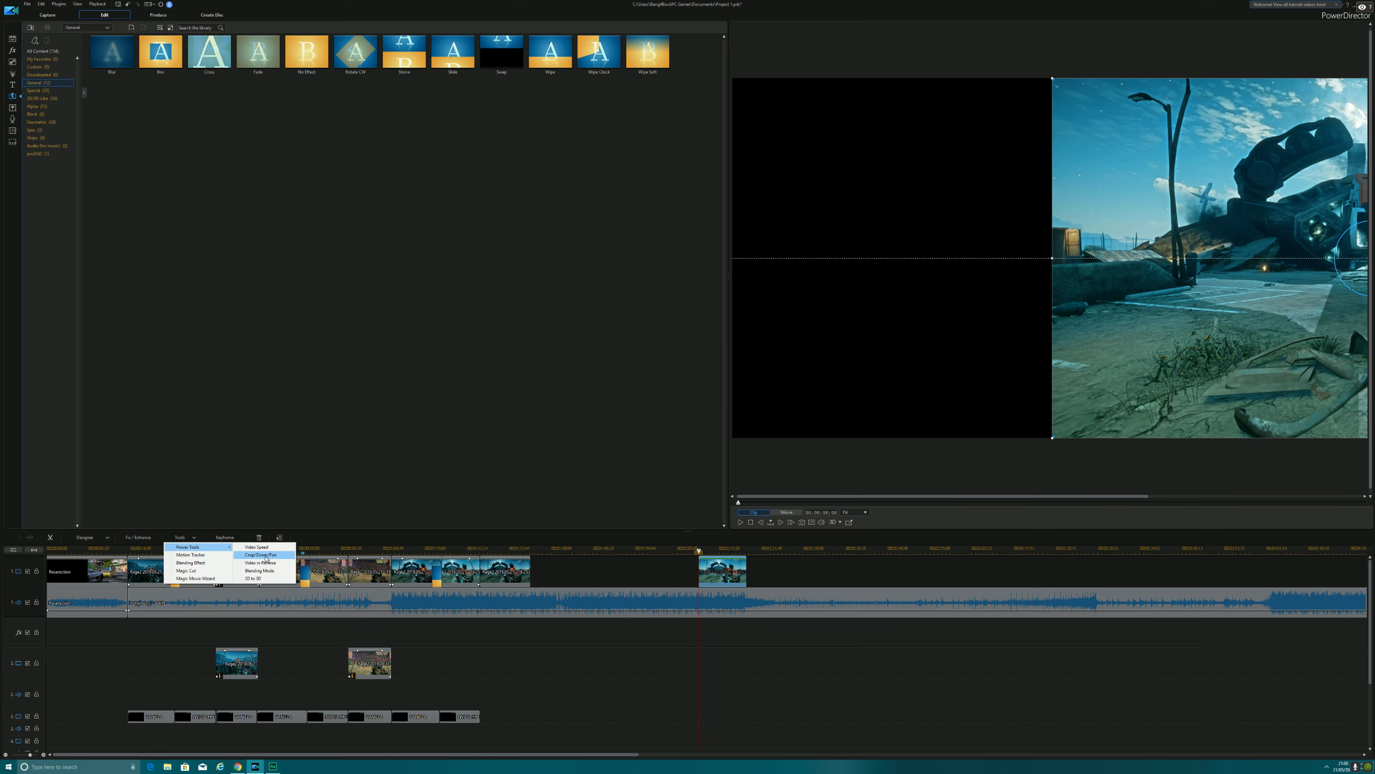
pyautogui.click(265, 555)
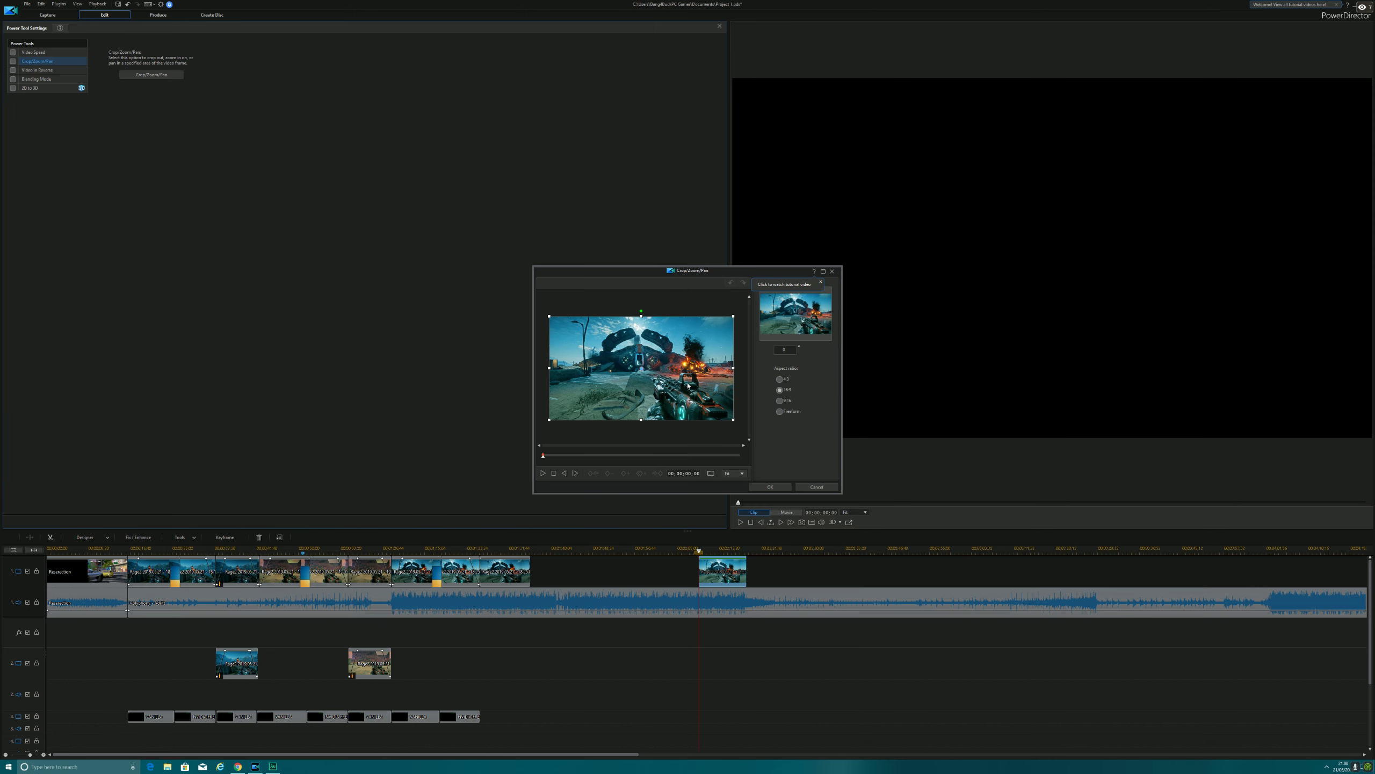
pyautogui.moveTo(644, 373); pyautogui.dragTo(734, 385)
pyautogui.click(770, 487)
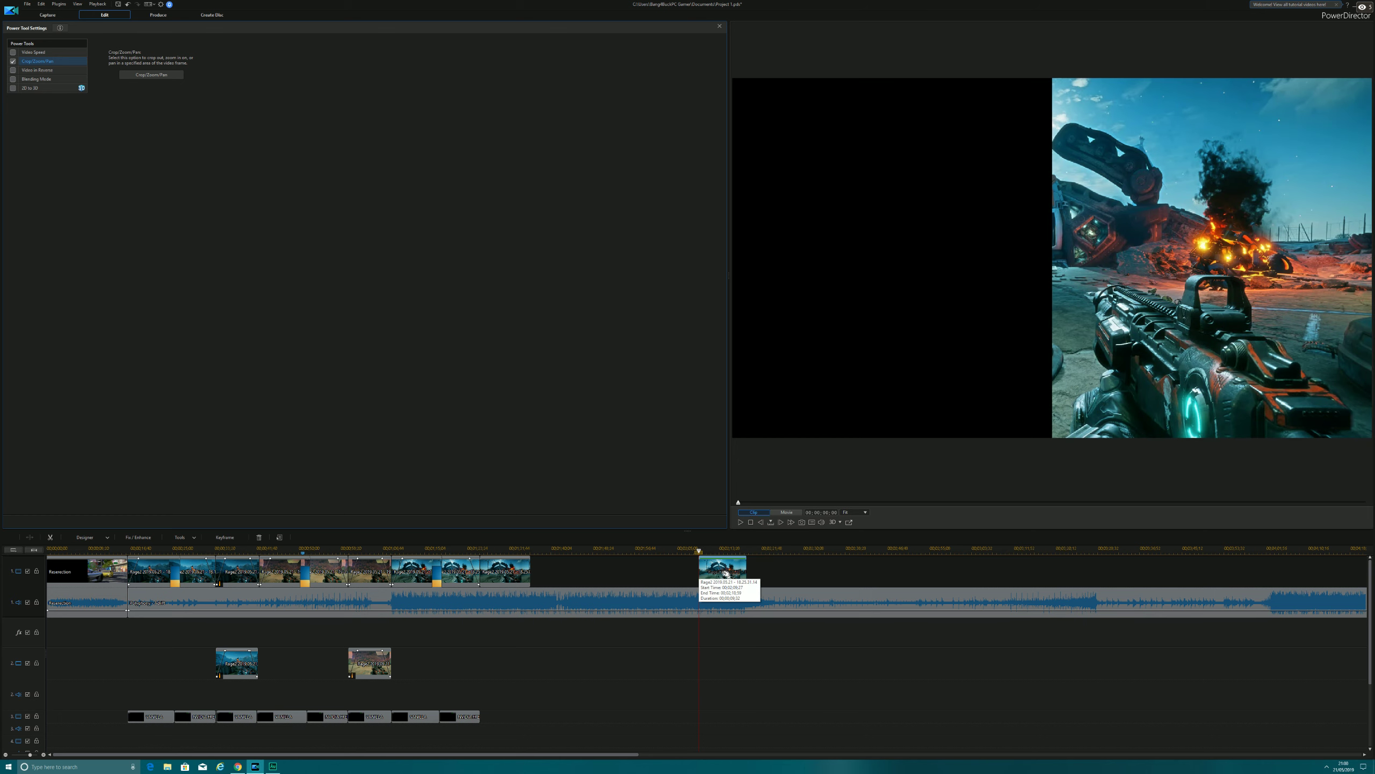
# Move the brighter gate clip's copy to the second video track, directly under the copy of the first gate clip.
pyautogui.click(492, 549)
pyautogui.click(517, 565)
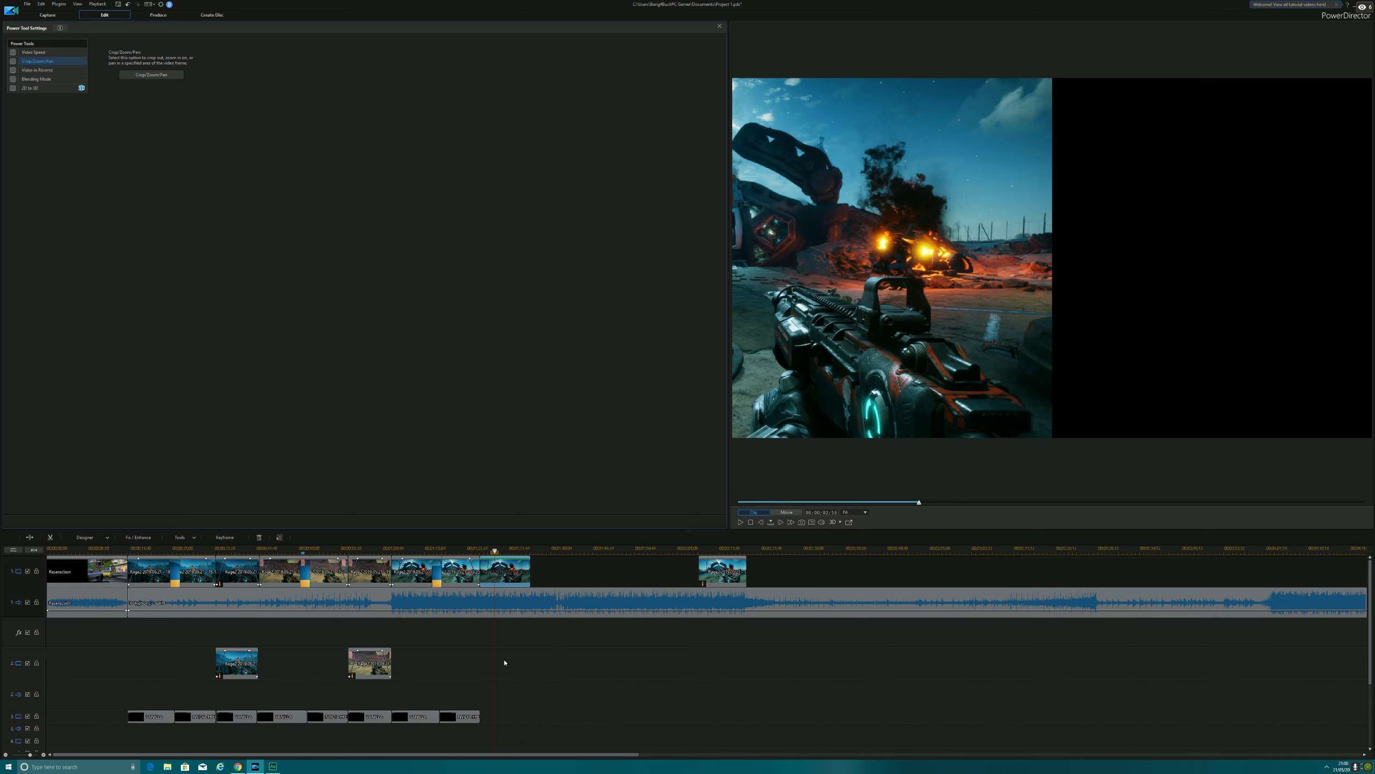
pyautogui.moveTo(720, 573); pyautogui.dragTo(533, 666)
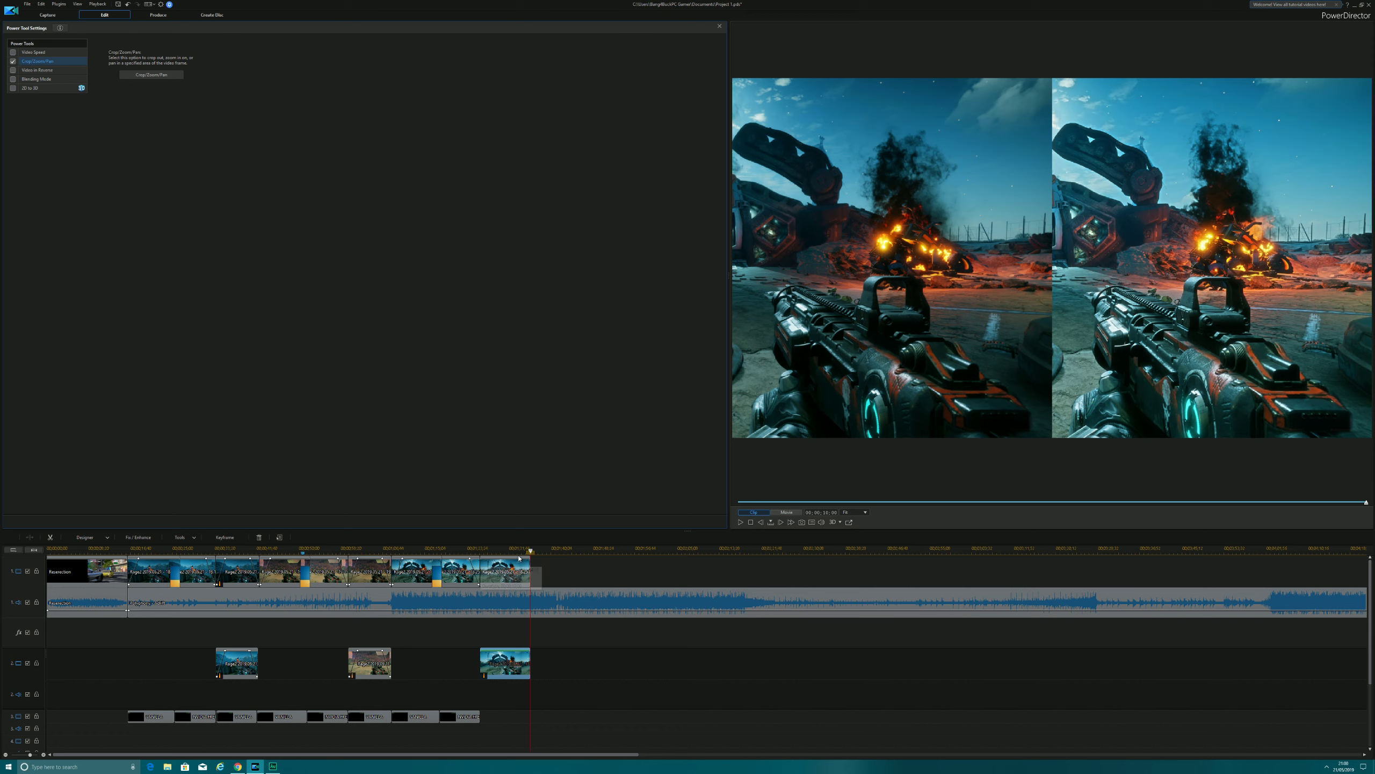
# Play the movie from the end of the full-screen gate section to check the split-screen picture and its timing with the music.
pyautogui.click(478, 549)
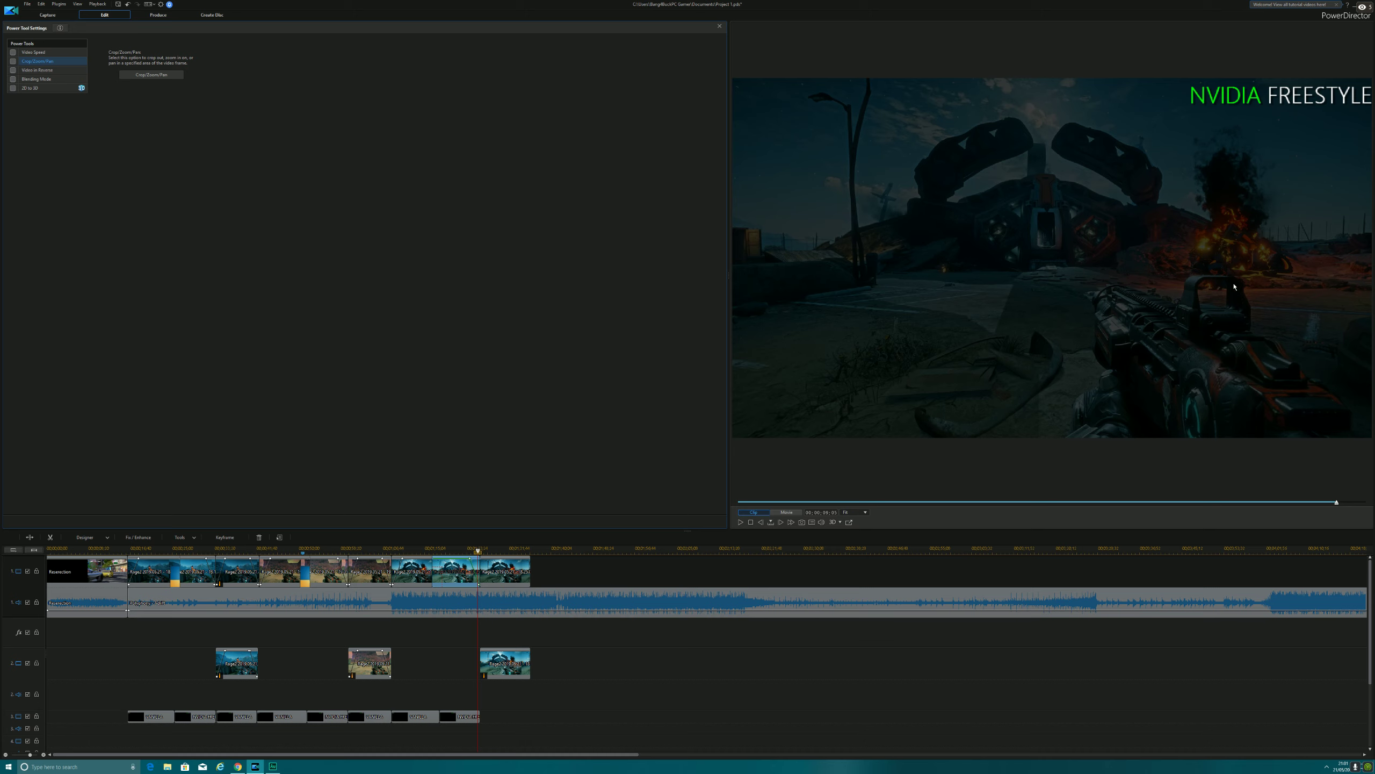
pyautogui.click(786, 512)
pyautogui.click(740, 523)
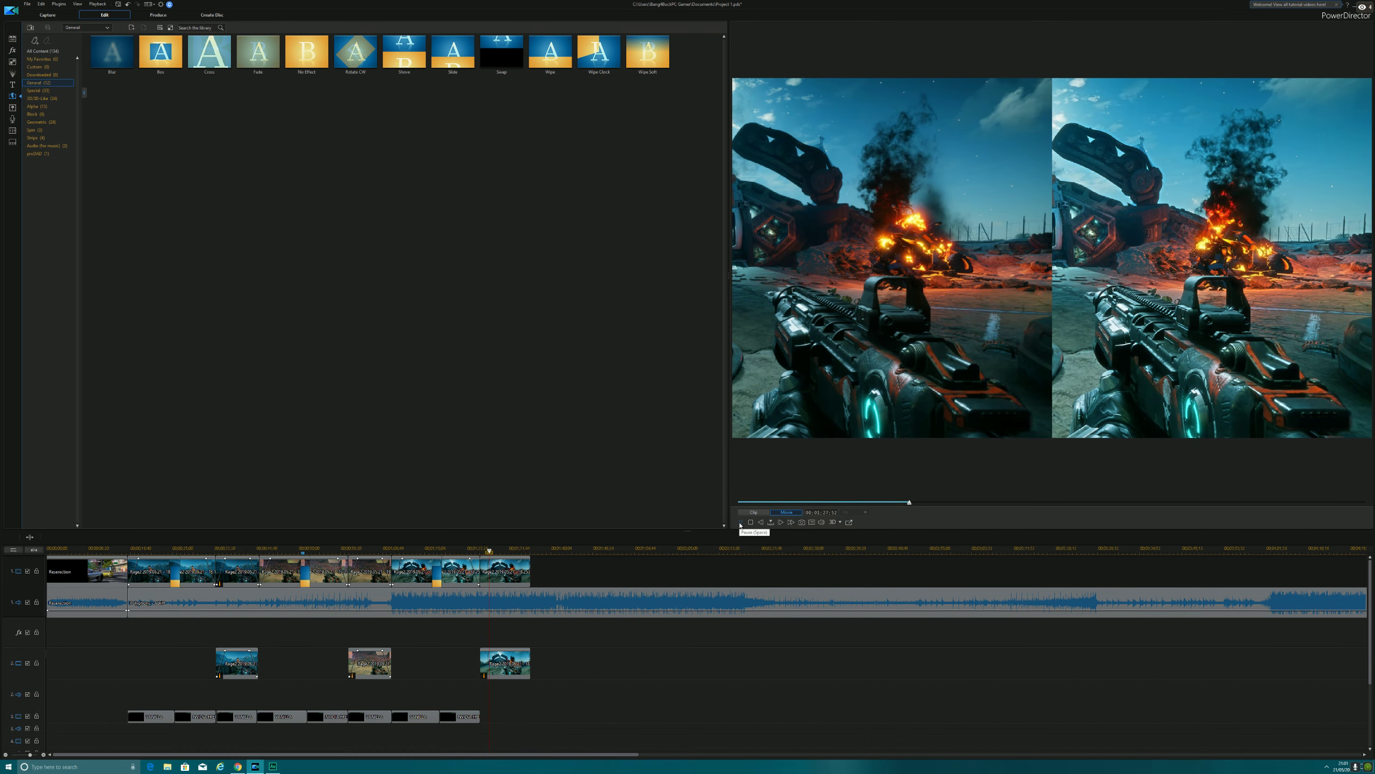
pyautogui.click(740, 522)
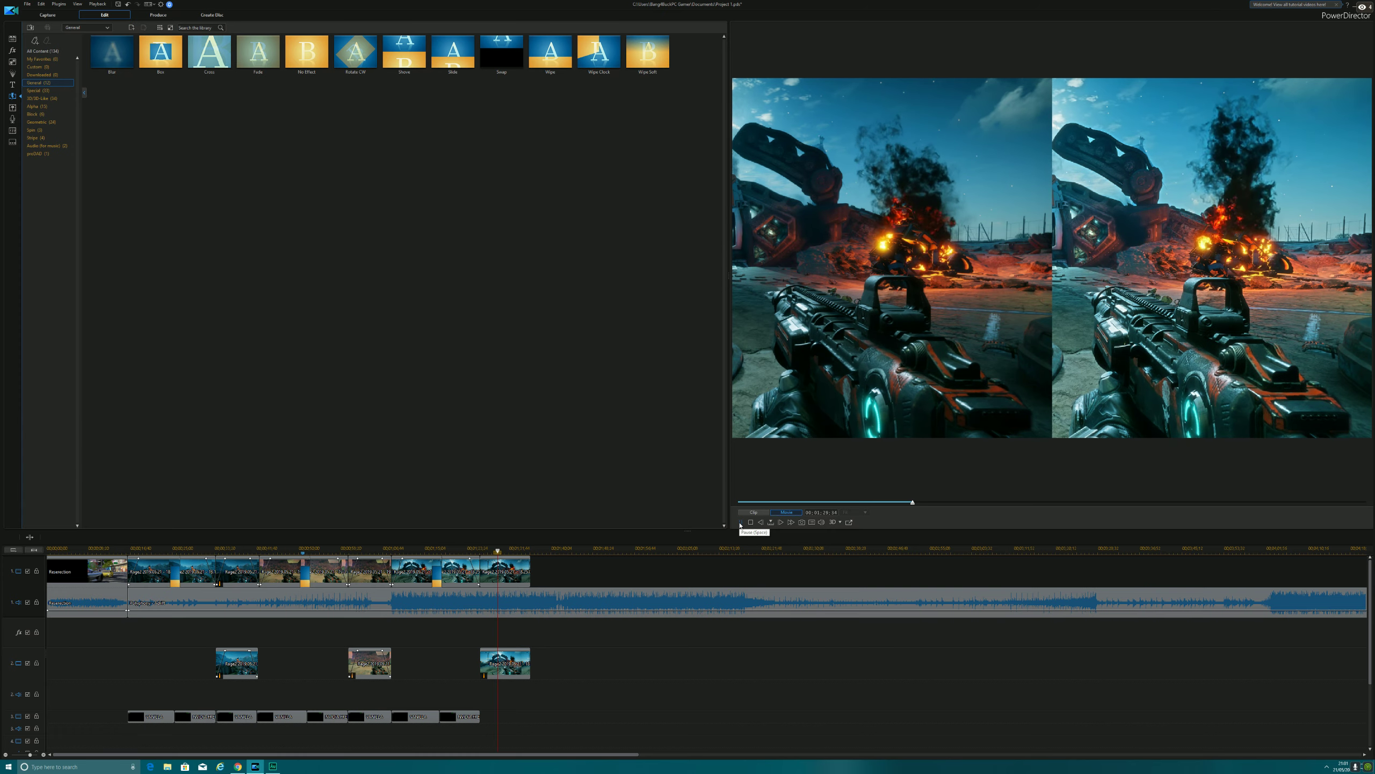
pyautogui.click(740, 523)
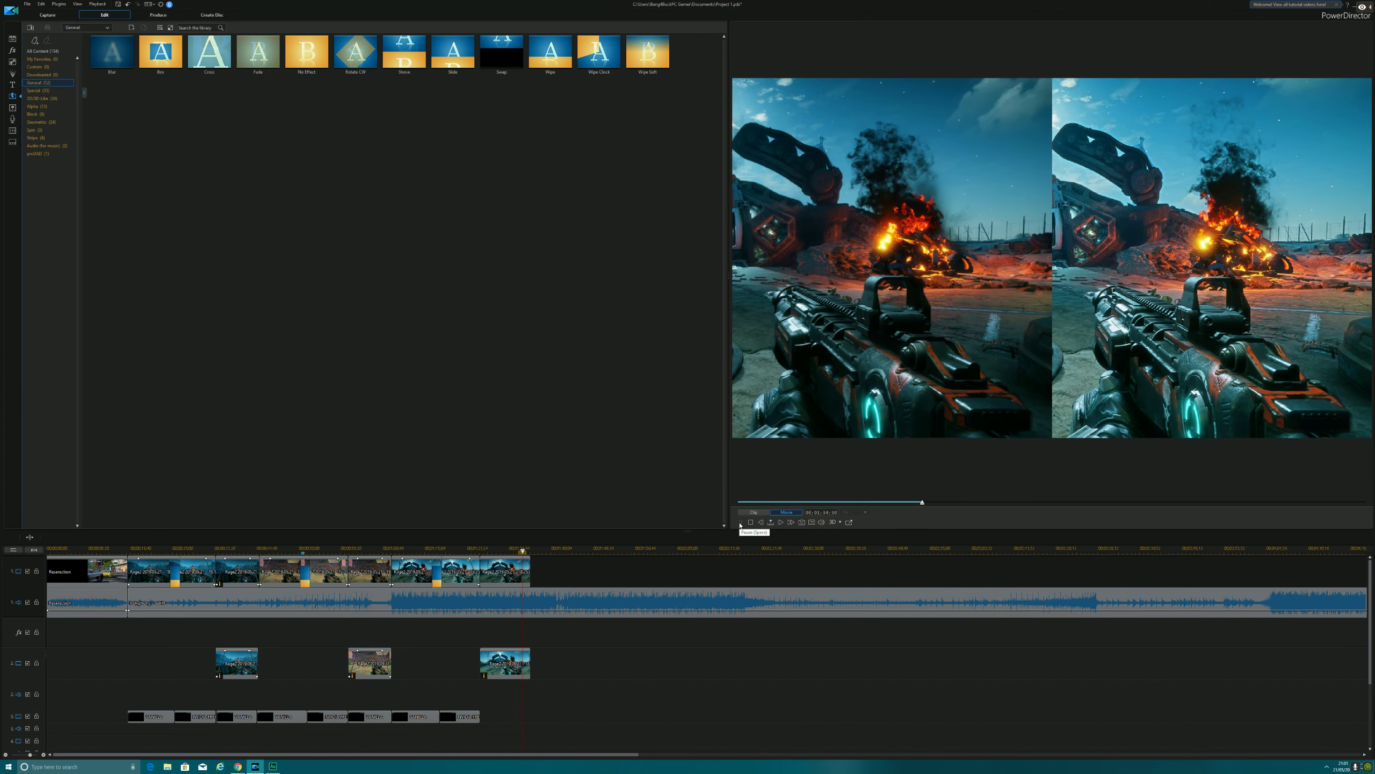
pyautogui.click(740, 523)
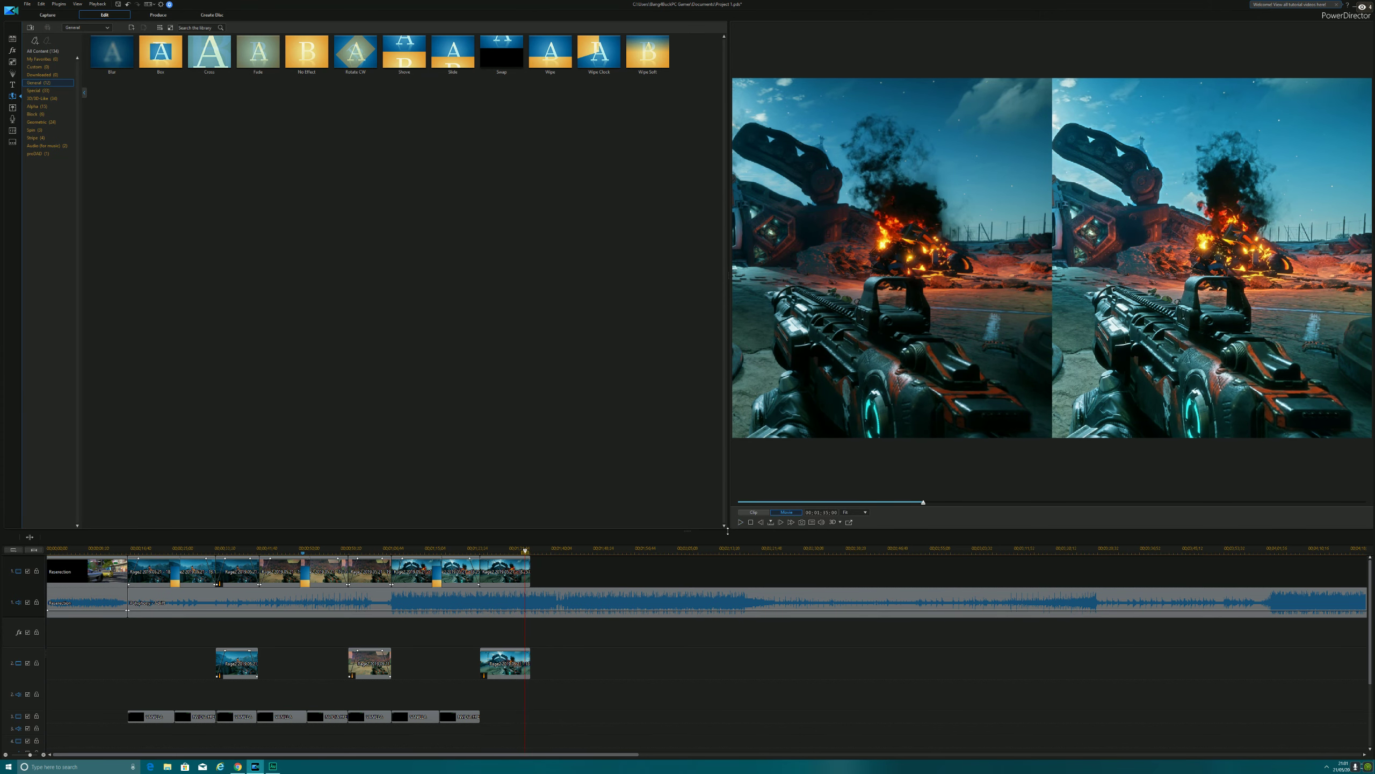
# Split both split-screen gate clips at the same point shortly before their end, remove the leftover pieces and save the project.
pyautogui.click(498, 550)
pyautogui.click(481, 550)
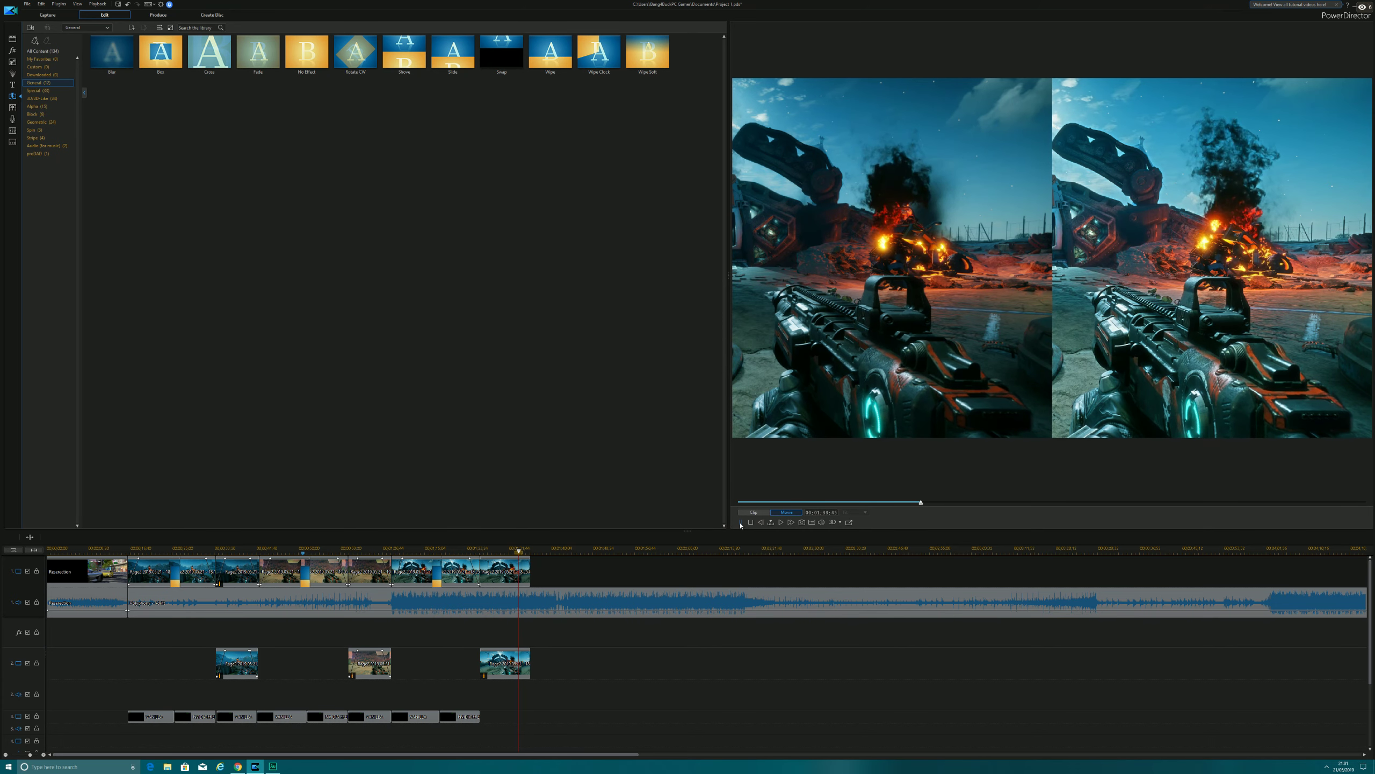
pyautogui.click(741, 522)
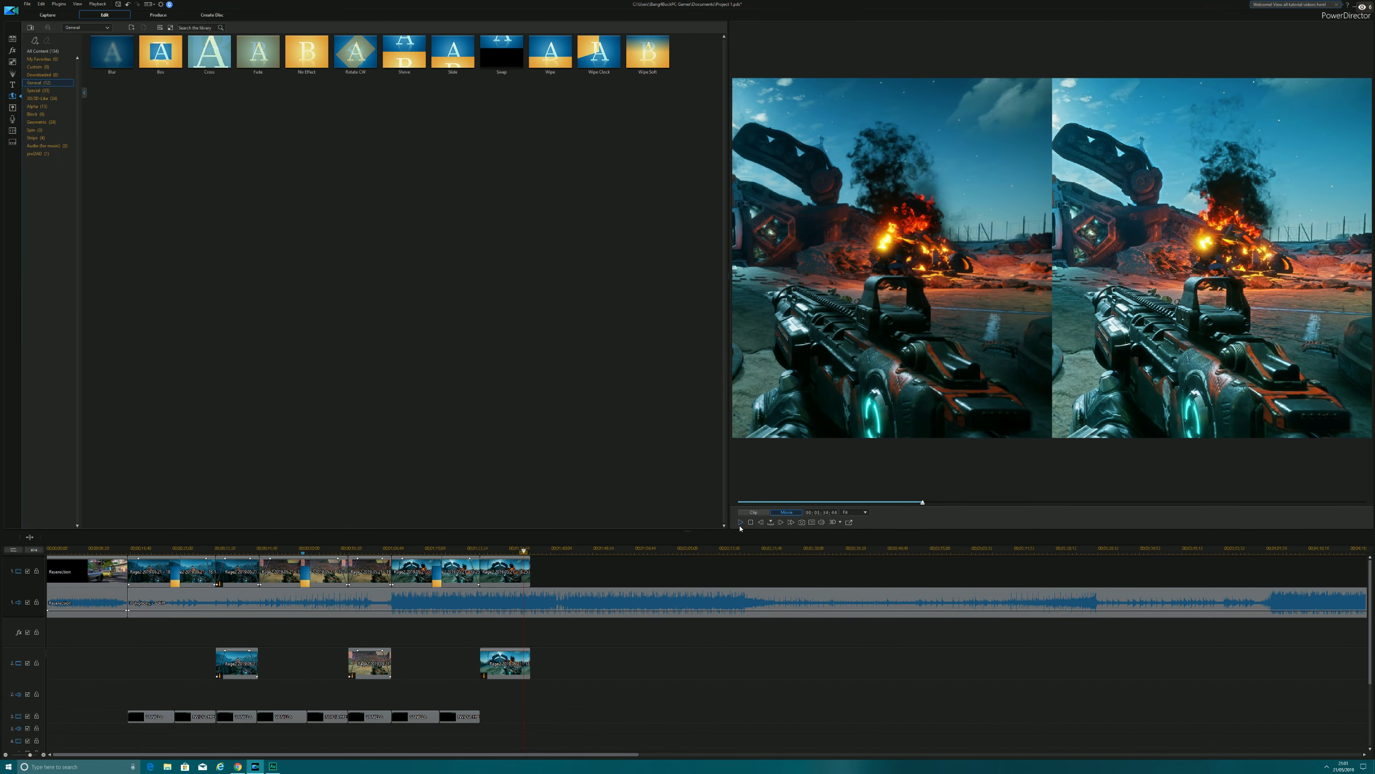
pyautogui.rightClick(530, 569)
pyautogui.click(538, 451)
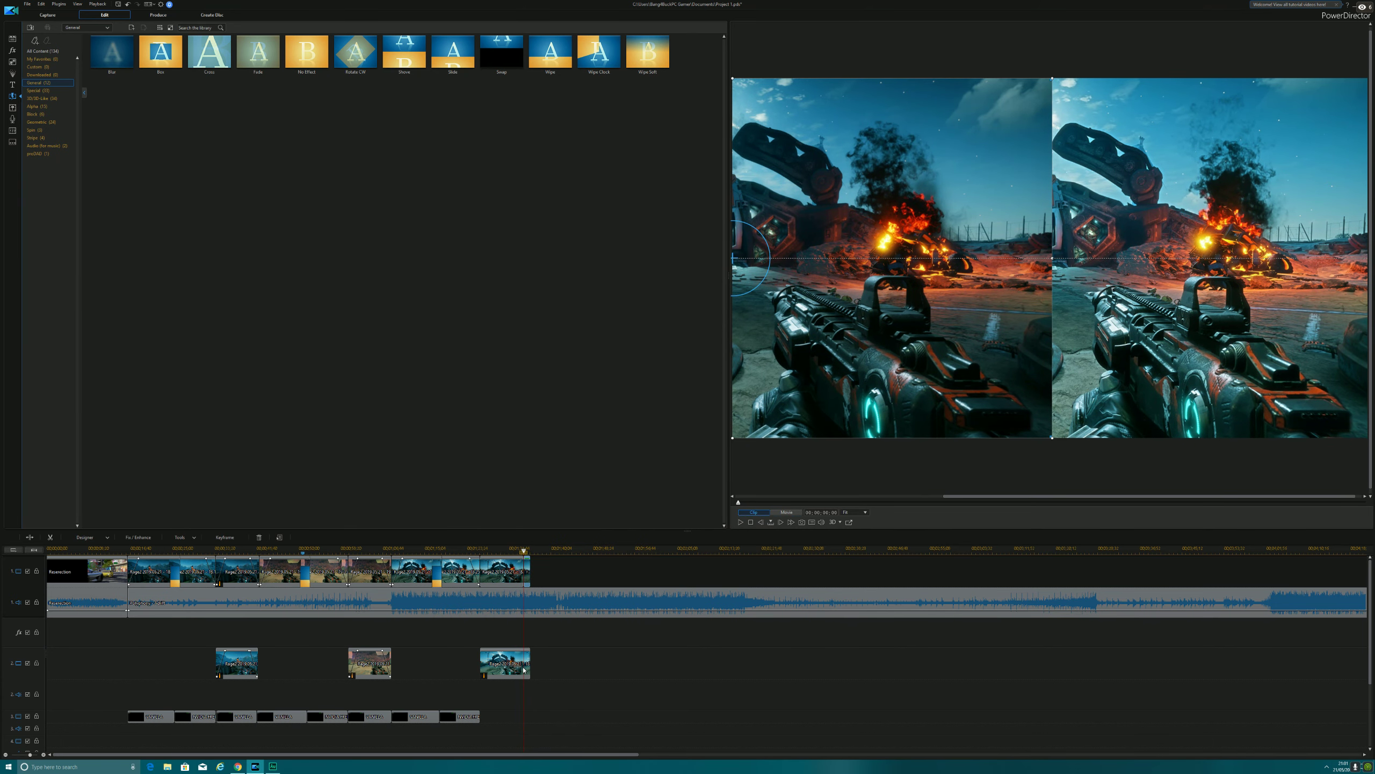
pyautogui.click(529, 660)
pyautogui.rightClick(529, 660)
pyautogui.click(542, 538)
pyautogui.rightClick(527, 662)
pyautogui.click(570, 501)
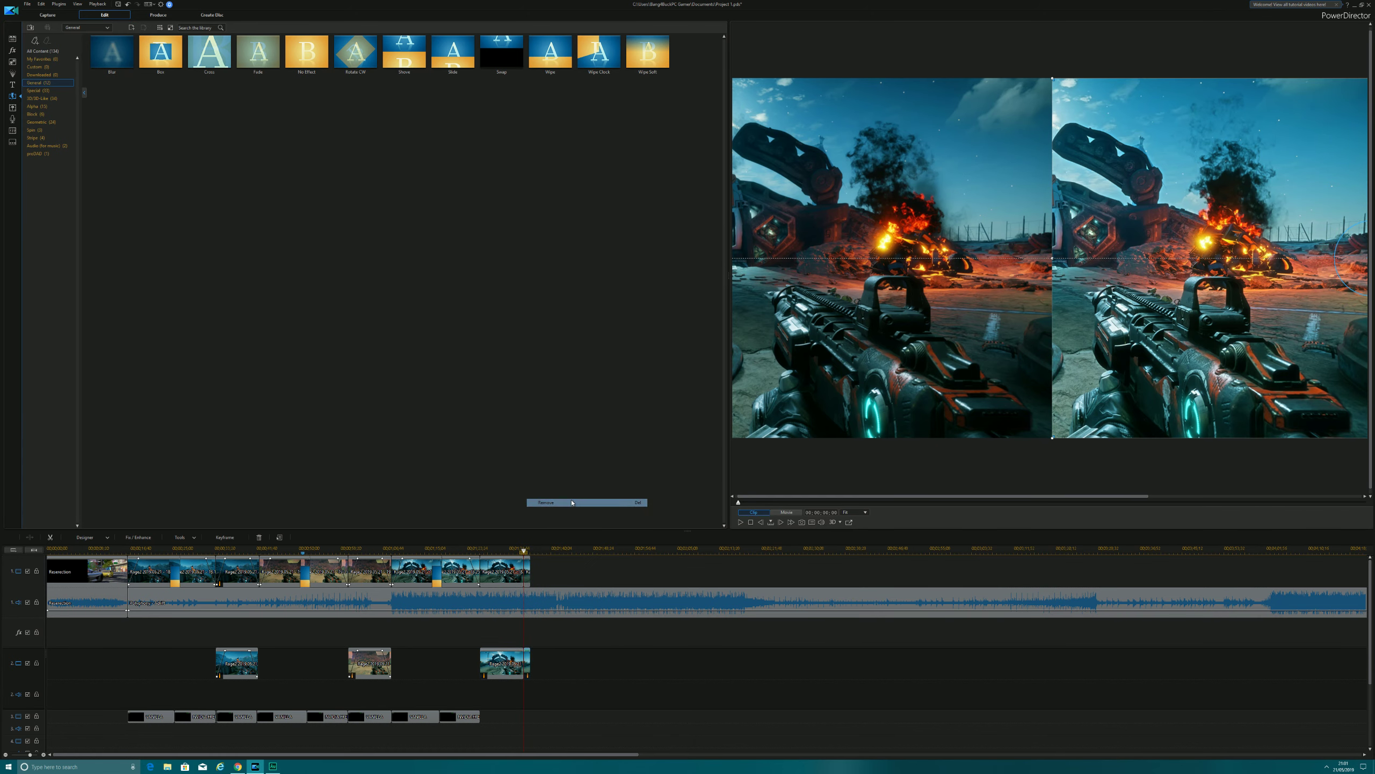
pyautogui.rightClick(528, 571)
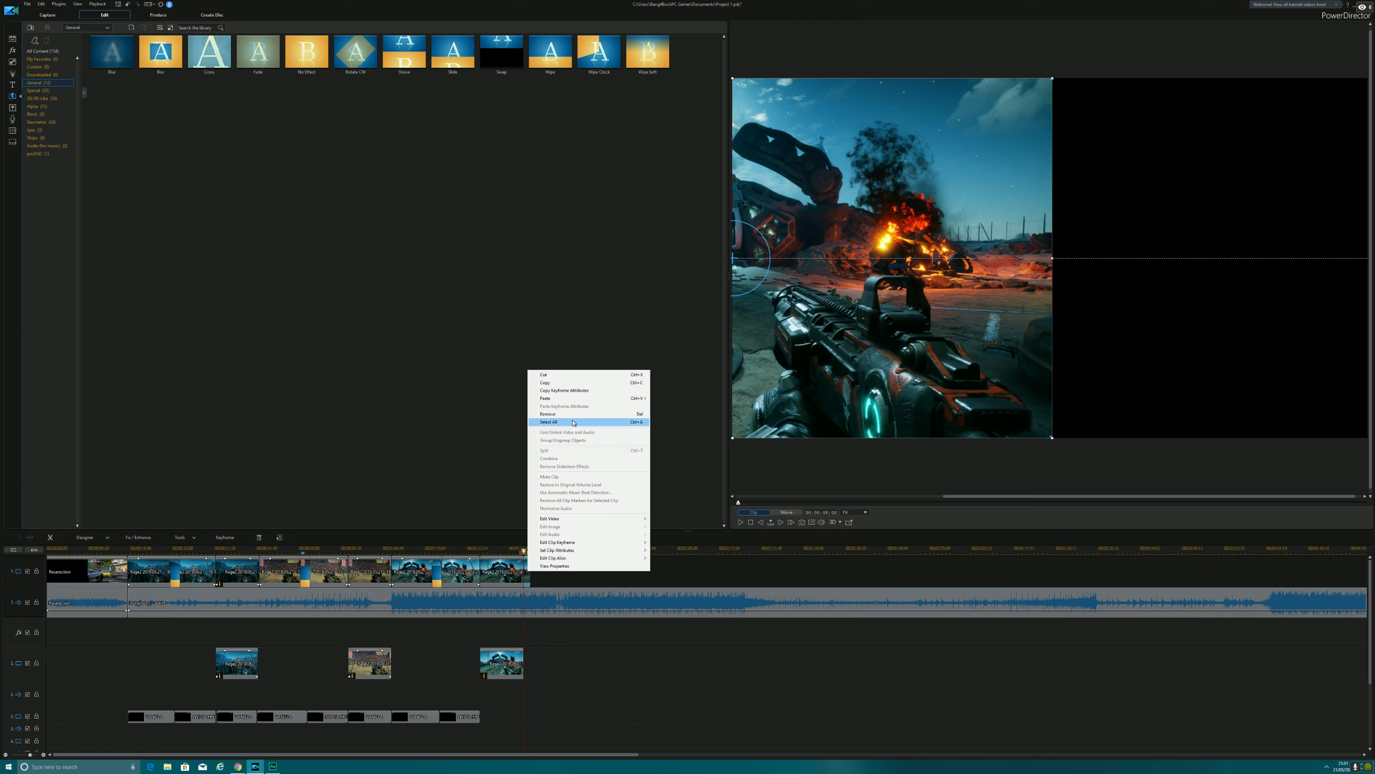
pyautogui.click(547, 413)
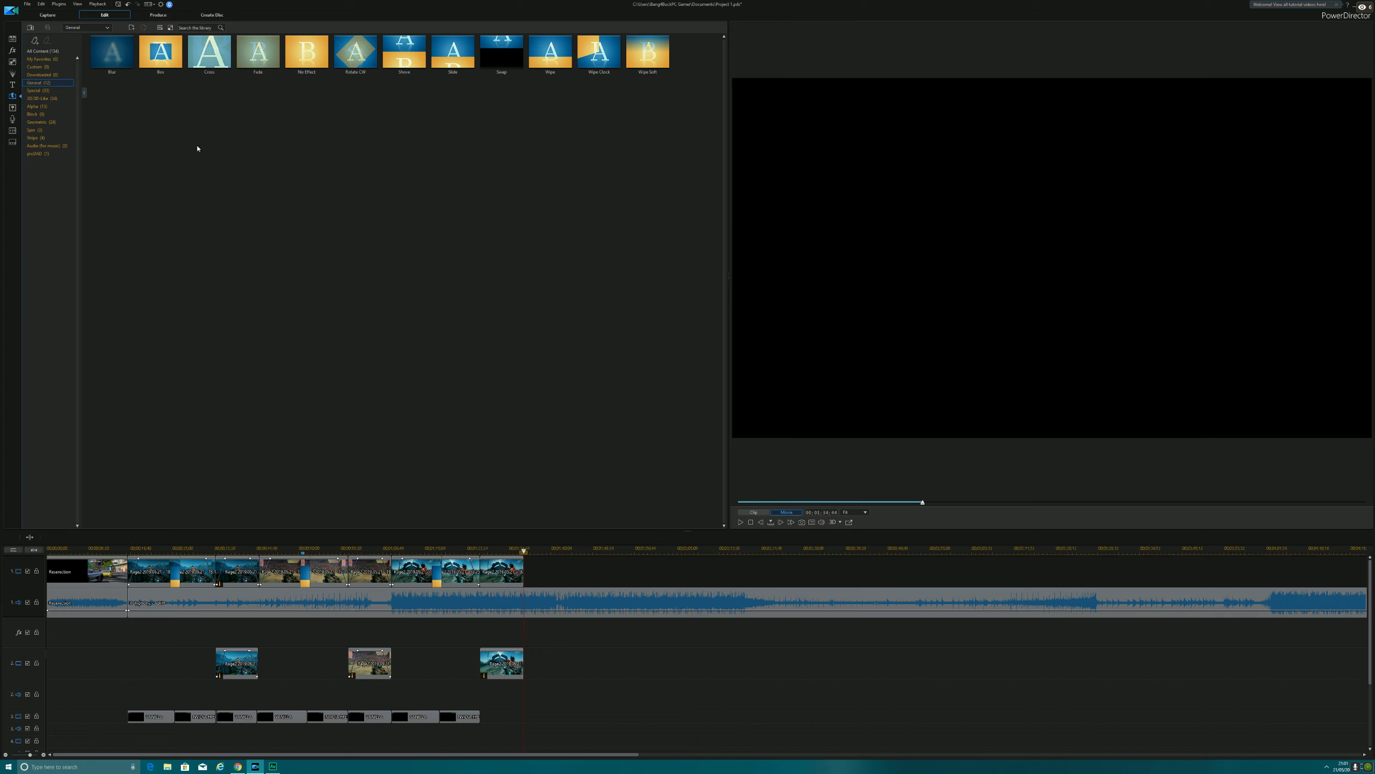
pyautogui.click(118, 4)
# Enable fade-in and fade-out on the split-screen gate clip in the first video track.
pyautogui.moveTo(512, 551); pyautogui.dragTo(485, 551)
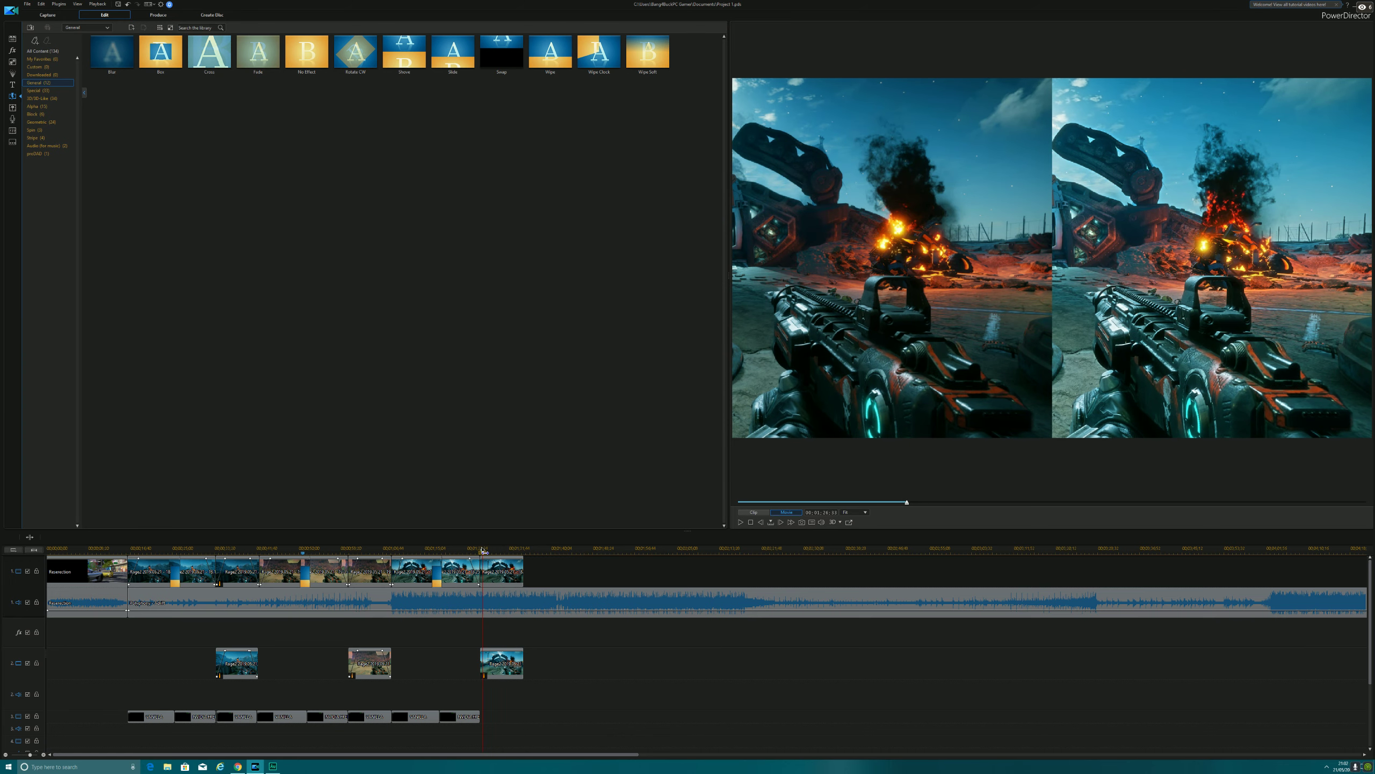
pyautogui.moveTo(482, 549); pyautogui.dragTo(483, 547)
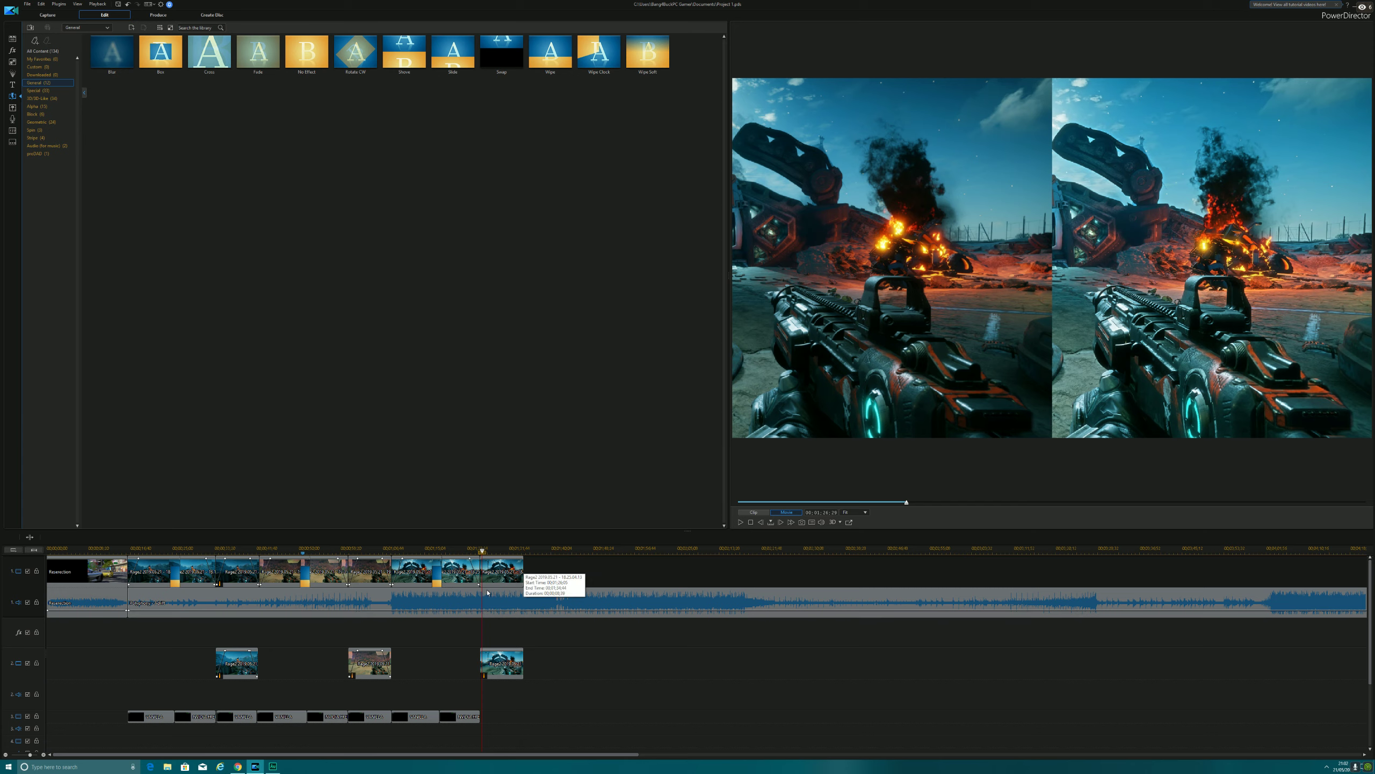
pyautogui.click(498, 571)
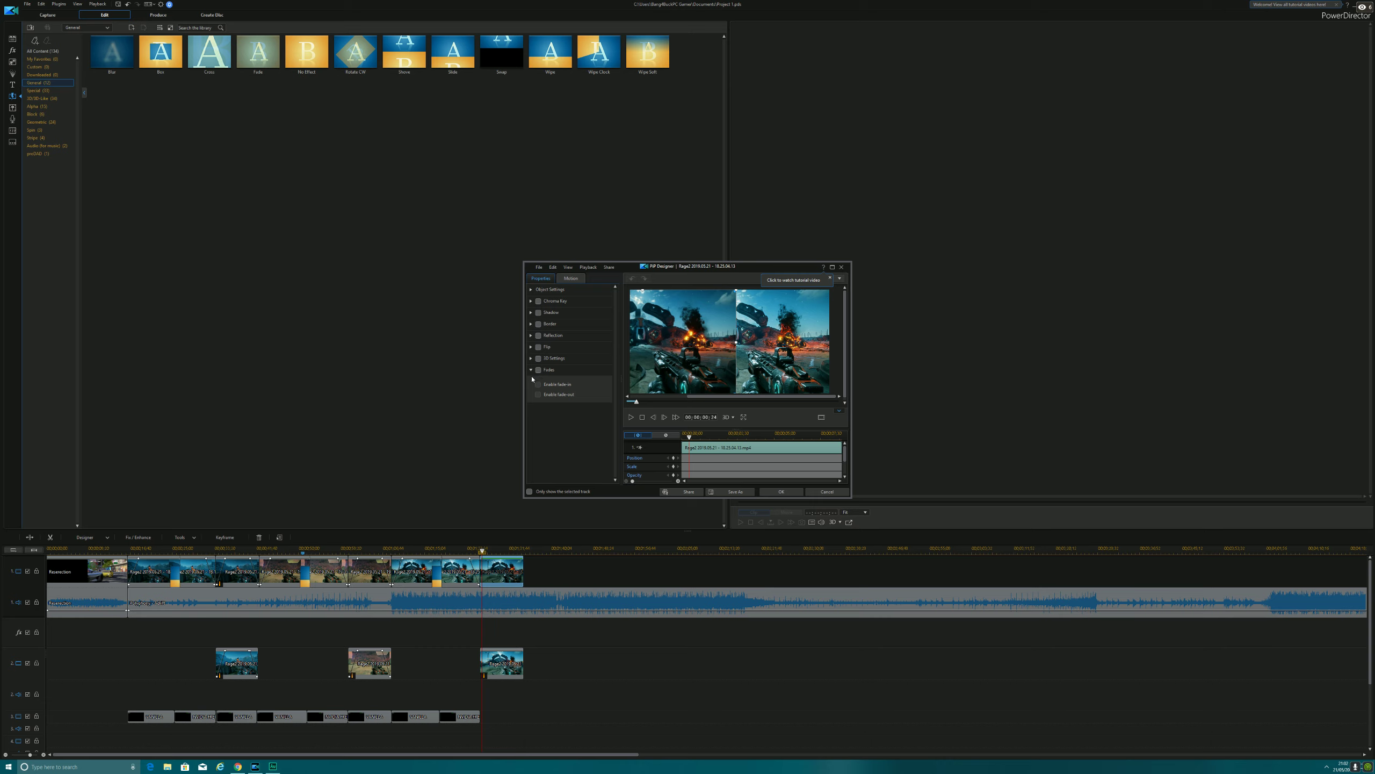
pyautogui.click(539, 370)
pyautogui.click(539, 385)
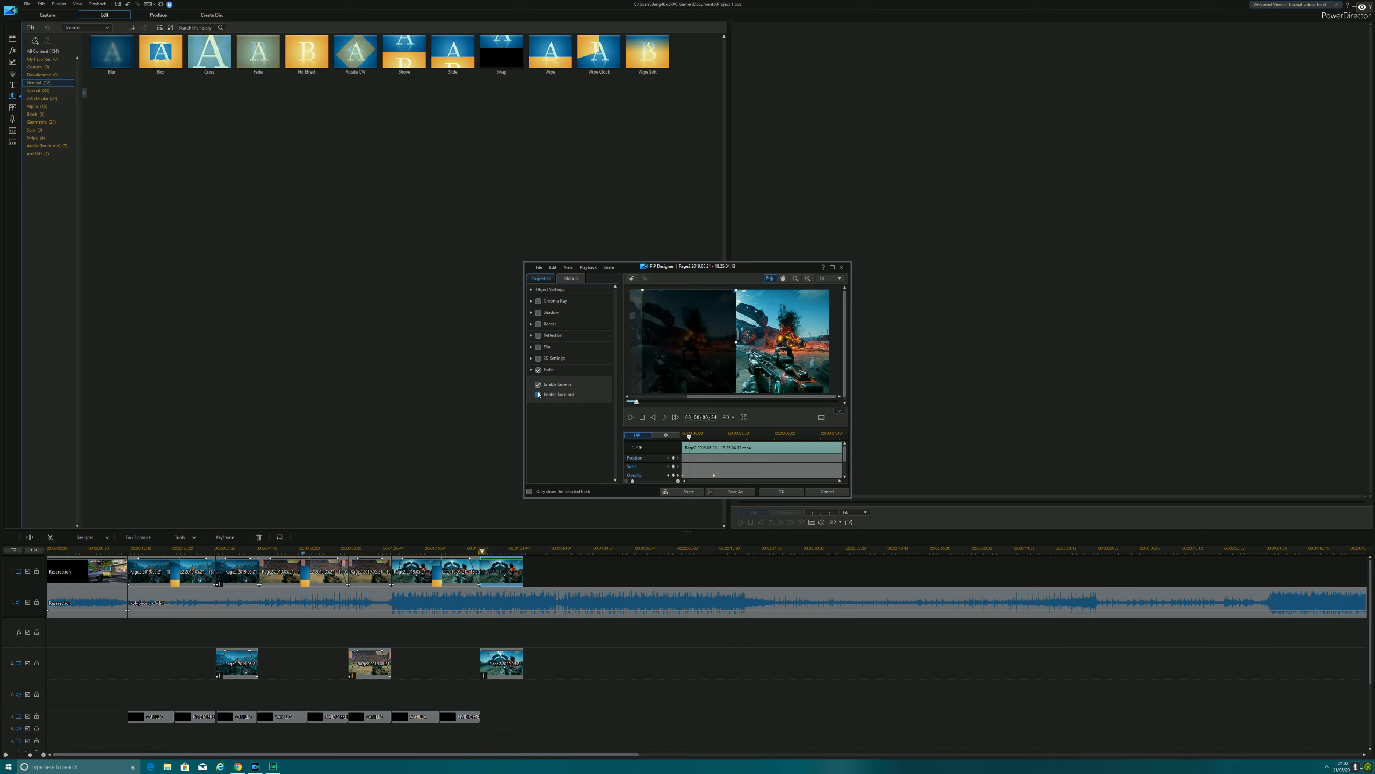
pyautogui.click(790, 495)
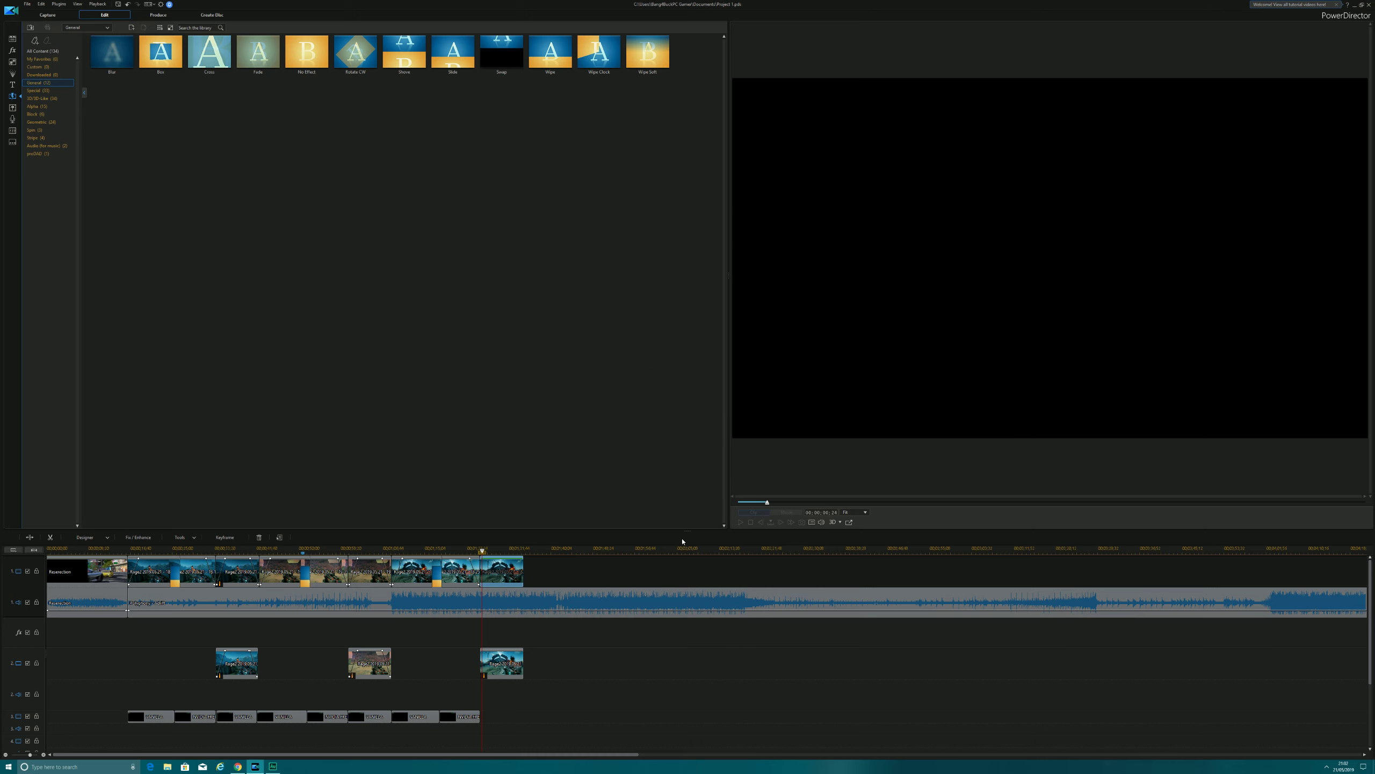
# Enable fade-in and fade-out on the matching split-screen gate clip in the second video track.
pyautogui.doubleClick(490, 655)
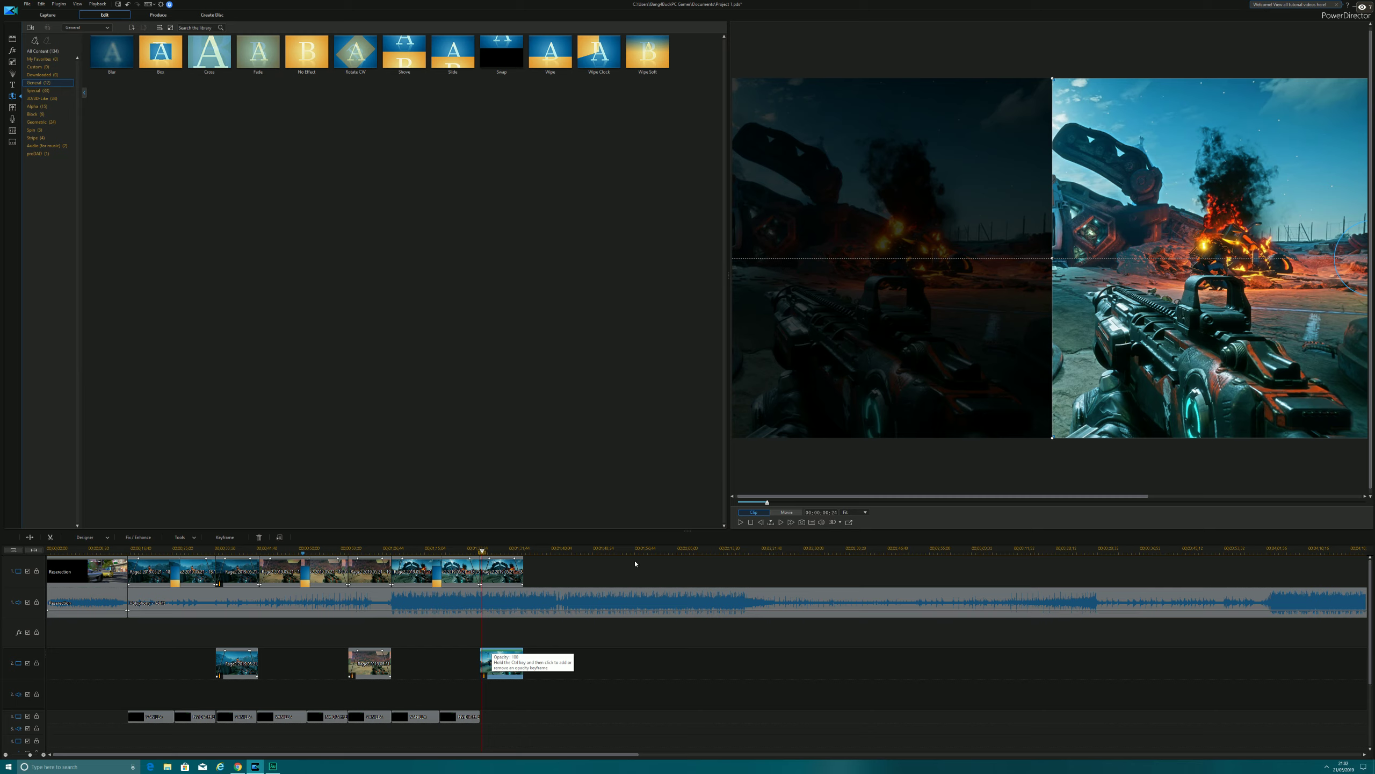
pyautogui.click(539, 385)
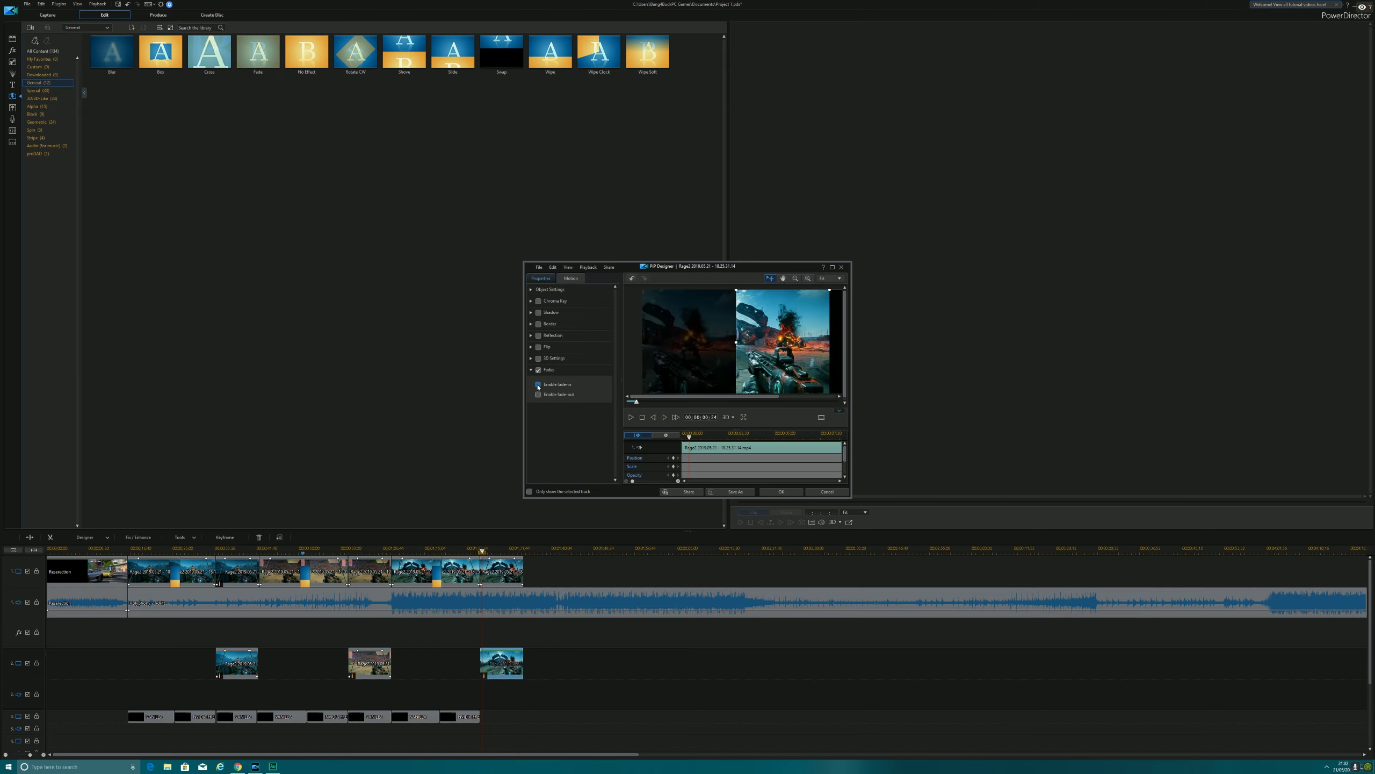
pyautogui.click(782, 492)
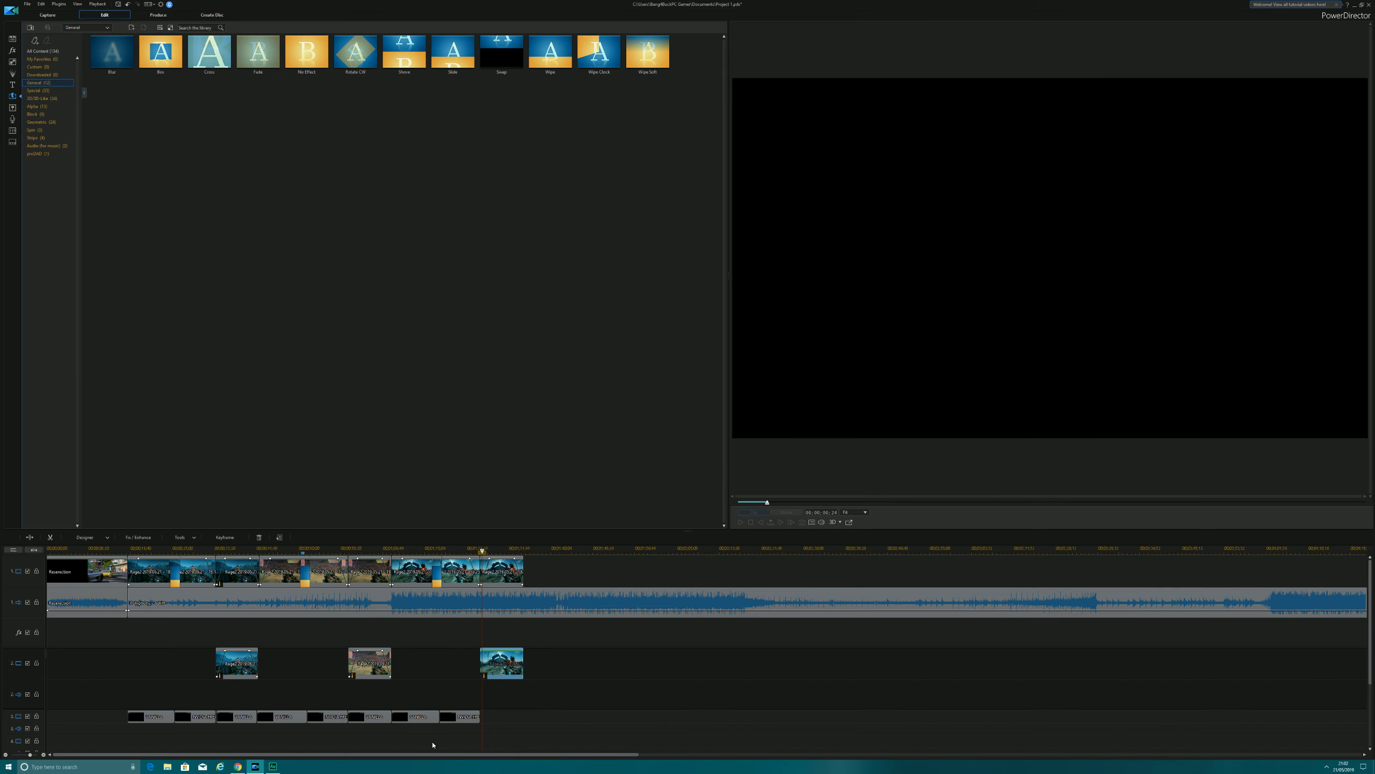
# Copy the VANILLA / NVIDIA FREESTYLE title from the canyon split-screen section and place it over the full gate split-screen section.
pyautogui.click(368, 717)
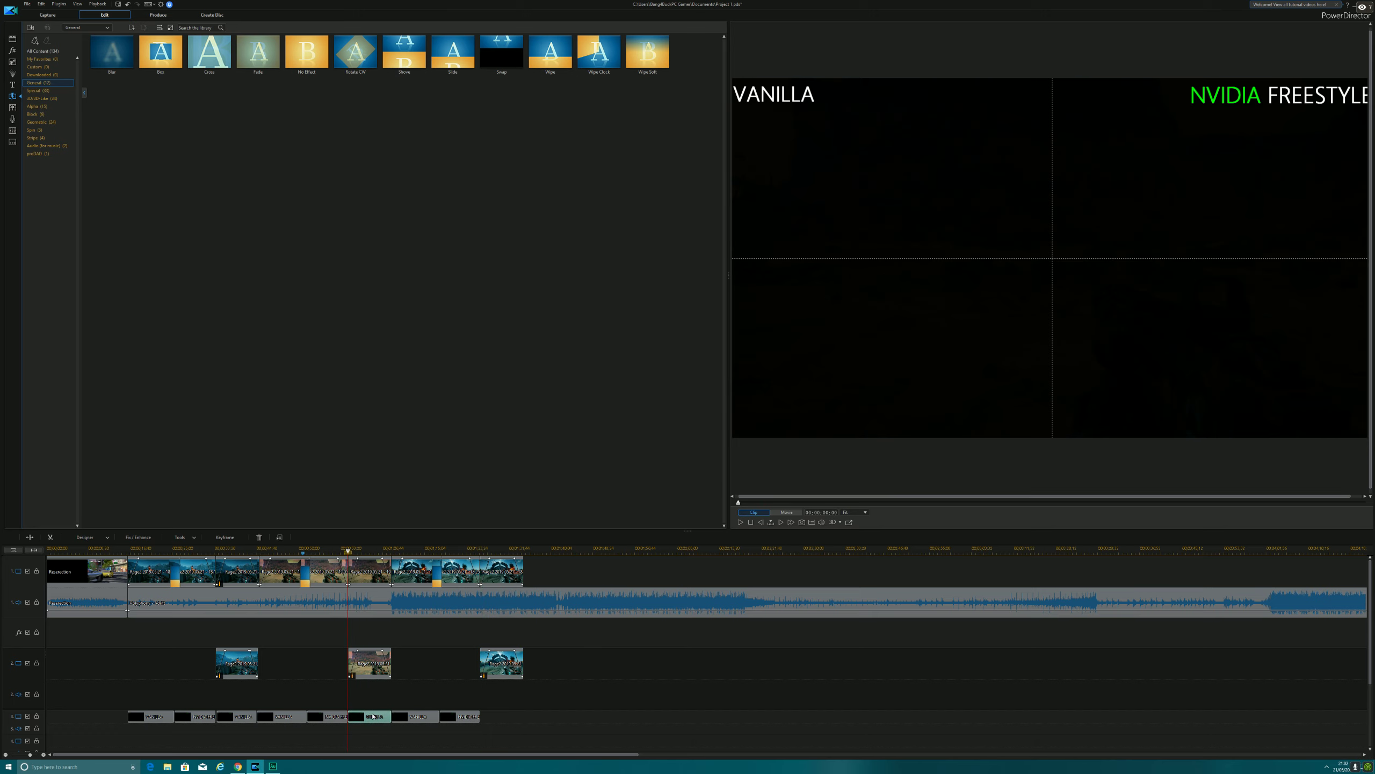
pyautogui.rightClick(368, 719)
pyautogui.click(394, 639)
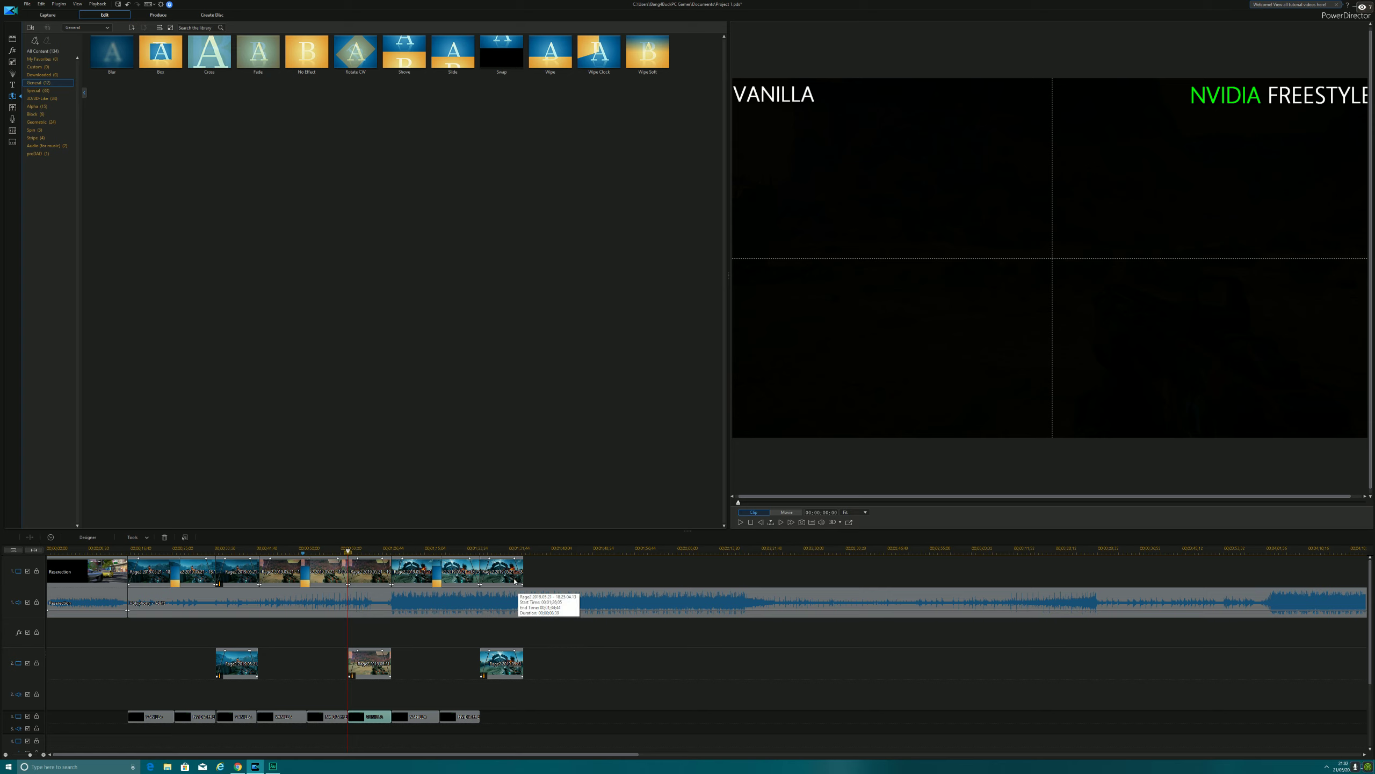
pyautogui.click(491, 549)
pyautogui.click(512, 682)
pyautogui.rightClick(505, 591)
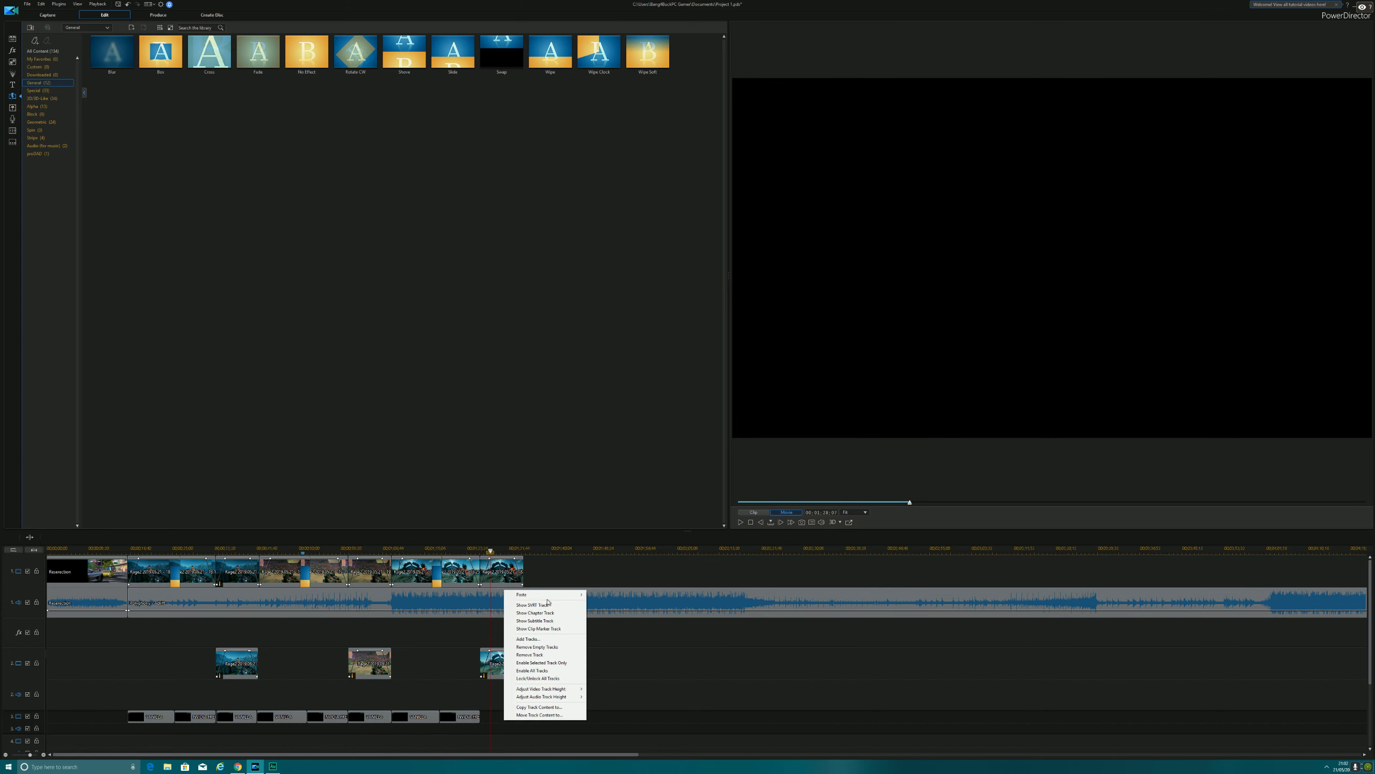
pyautogui.moveTo(547, 595)
pyautogui.click(617, 595)
pyautogui.click(493, 716)
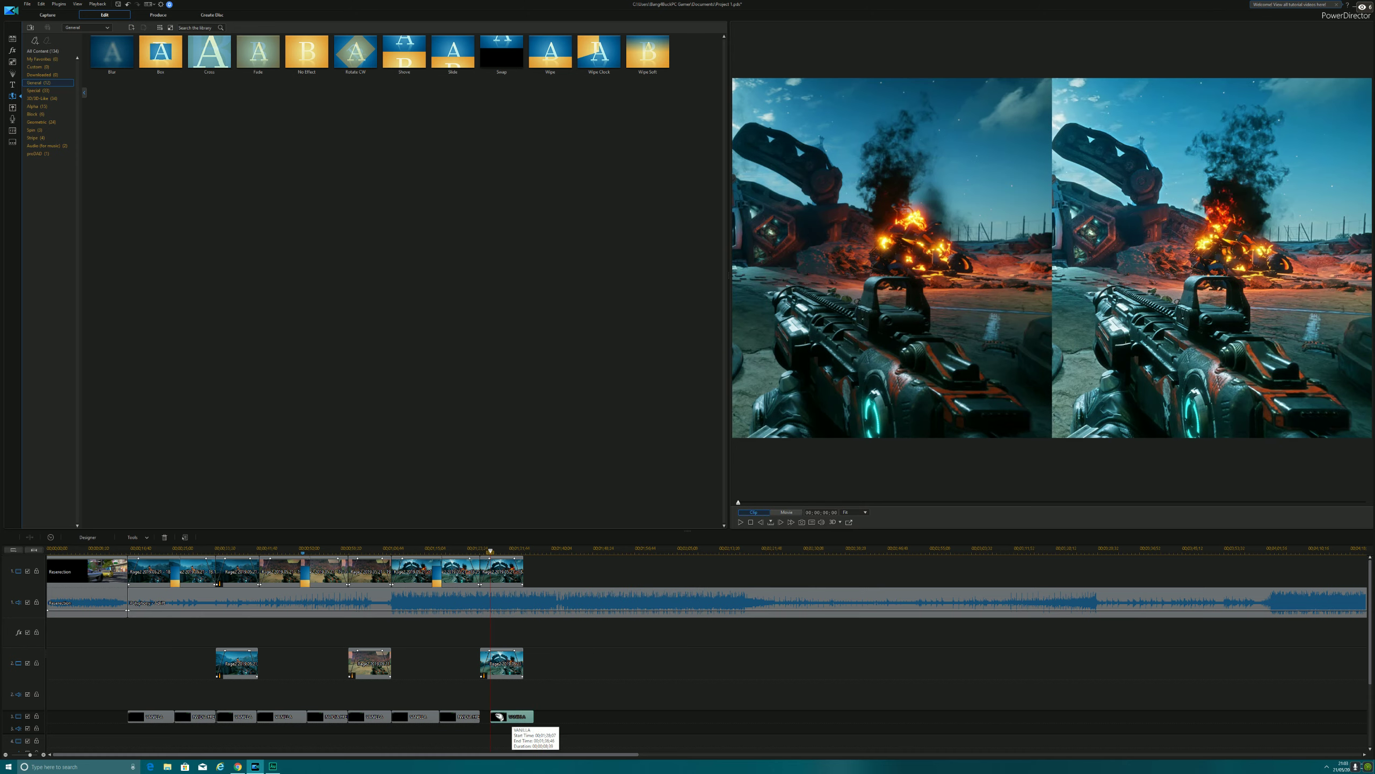
pyautogui.moveTo(489, 715); pyautogui.dragTo(547, 713)
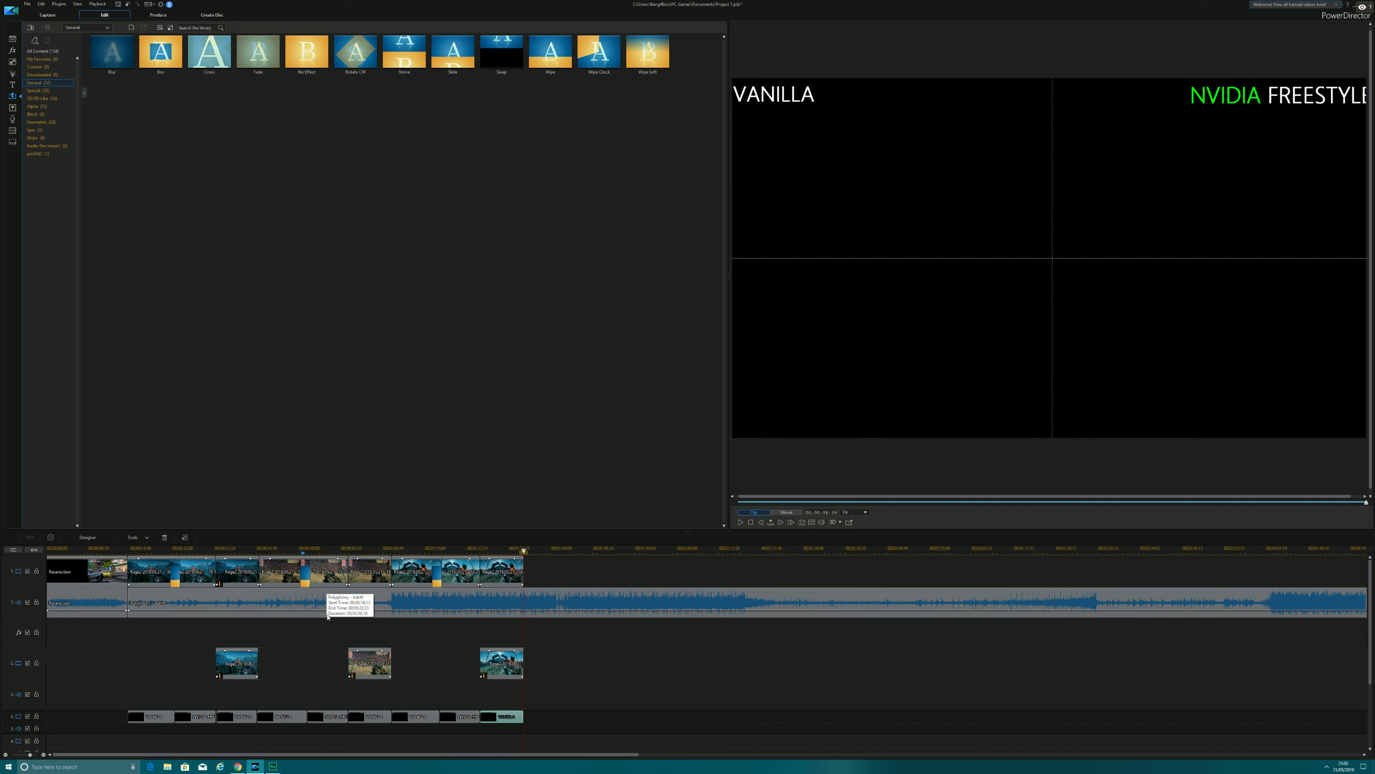
# Save the project and play the movie from just before the end of the canyon split-screen section.
pyautogui.click(385, 550)
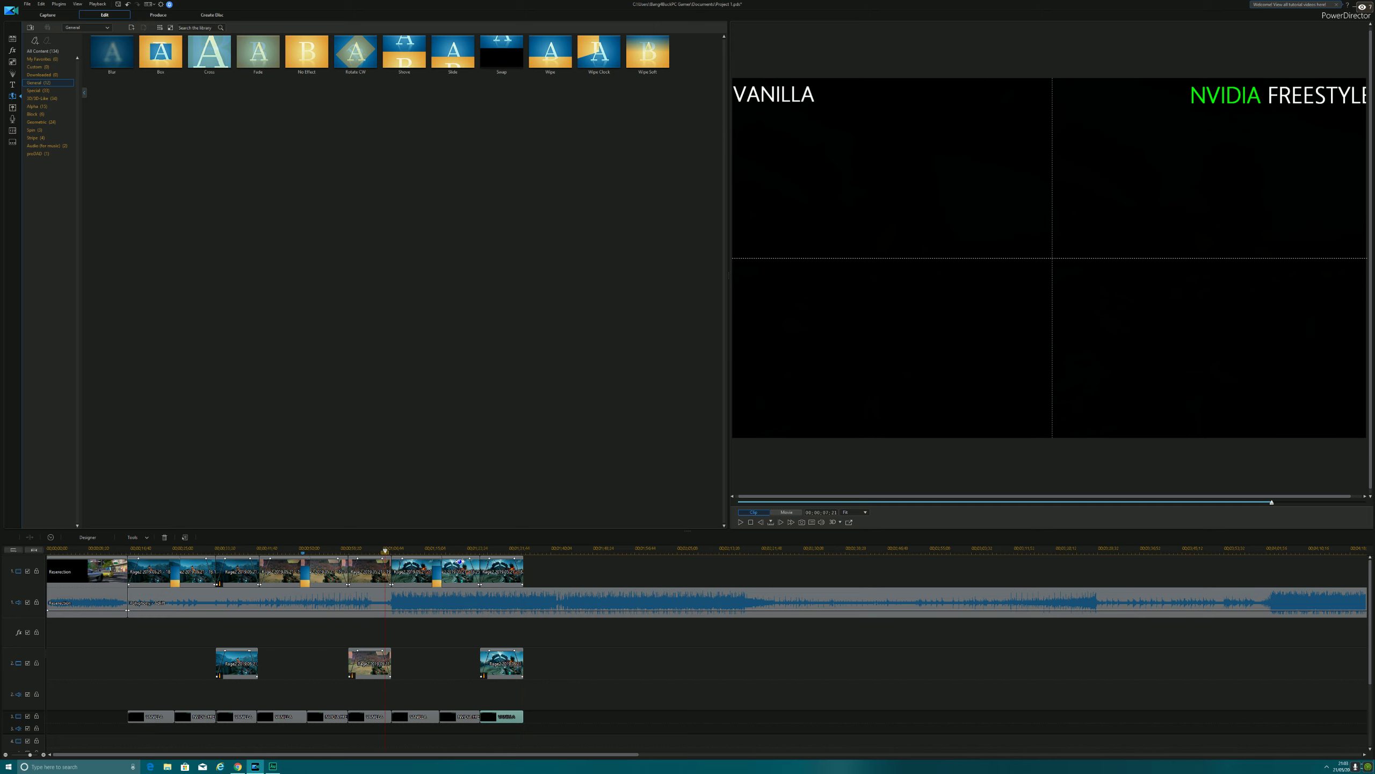
pyautogui.click(784, 513)
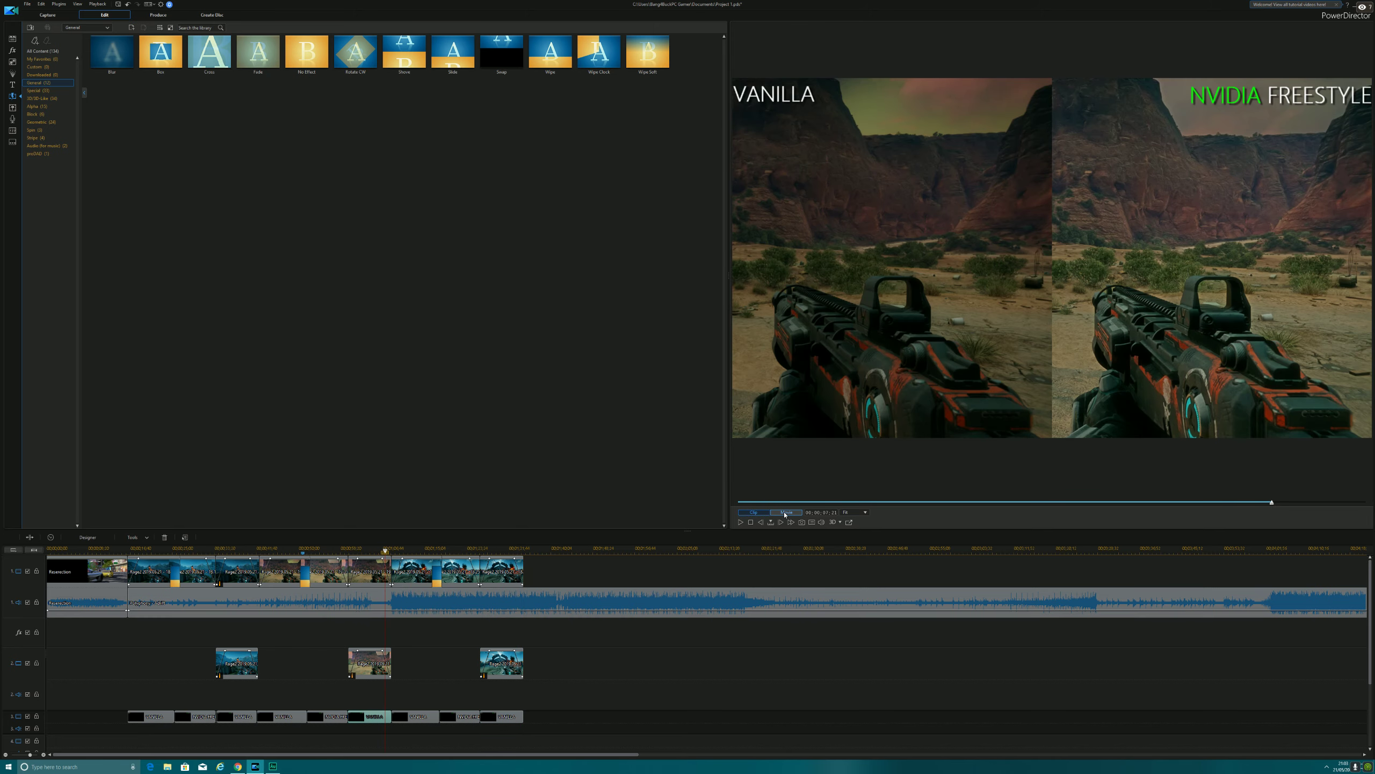
pyautogui.click(118, 5)
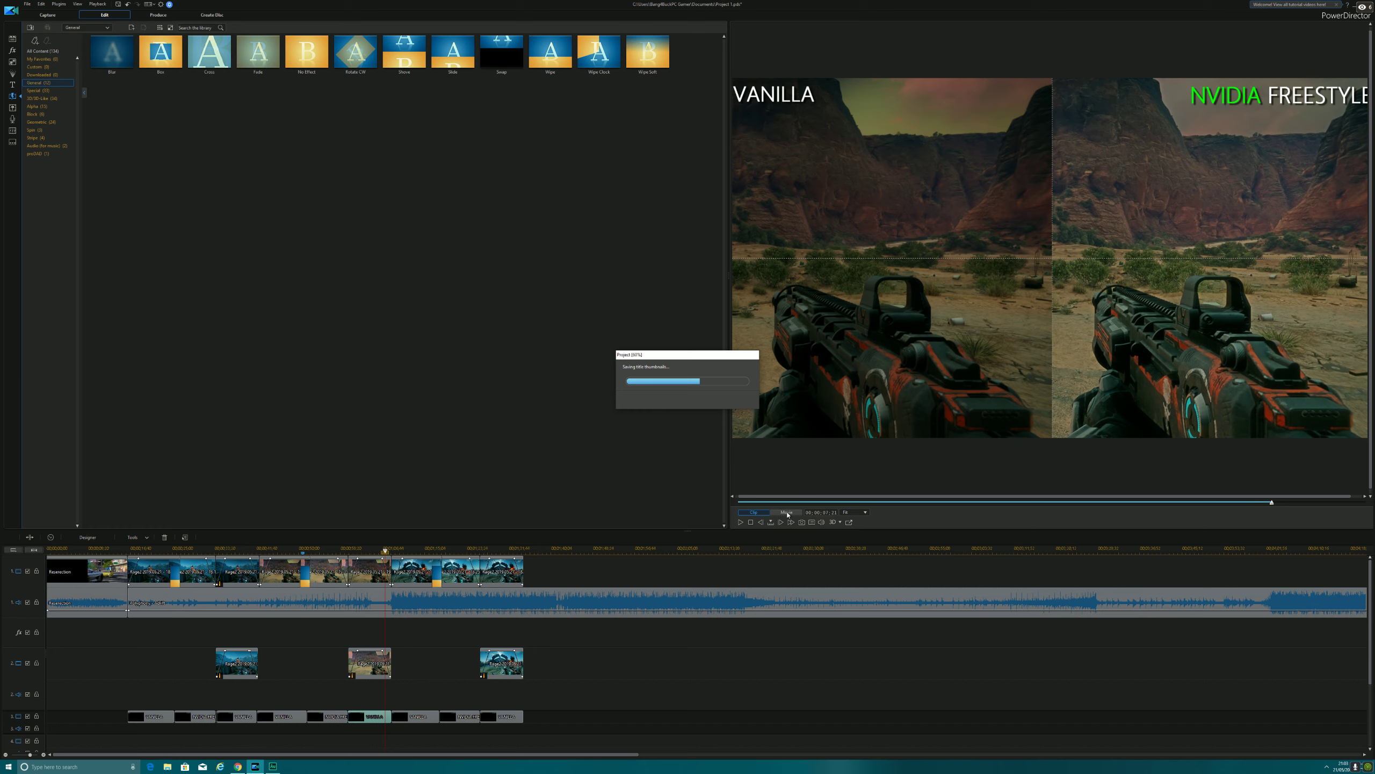
pyautogui.click(787, 512)
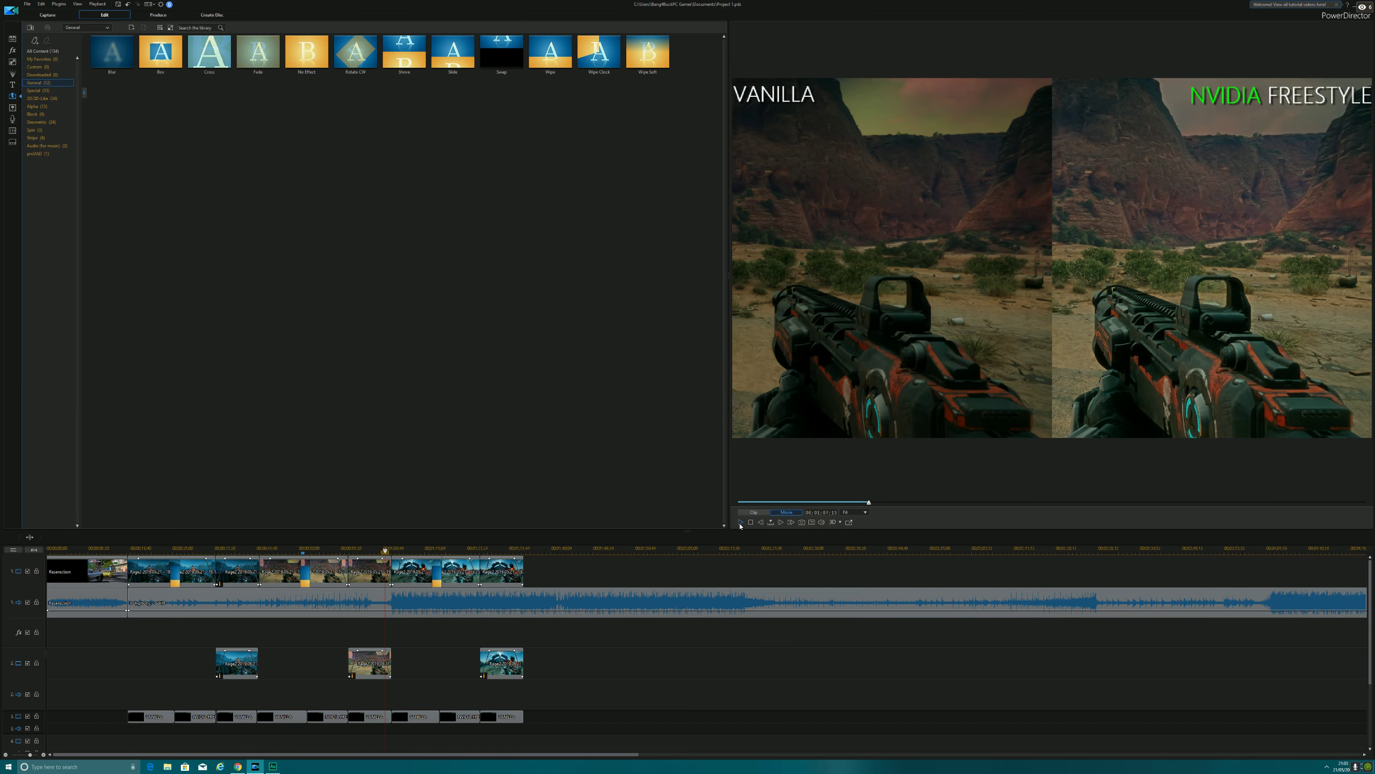
pyautogui.click(740, 523)
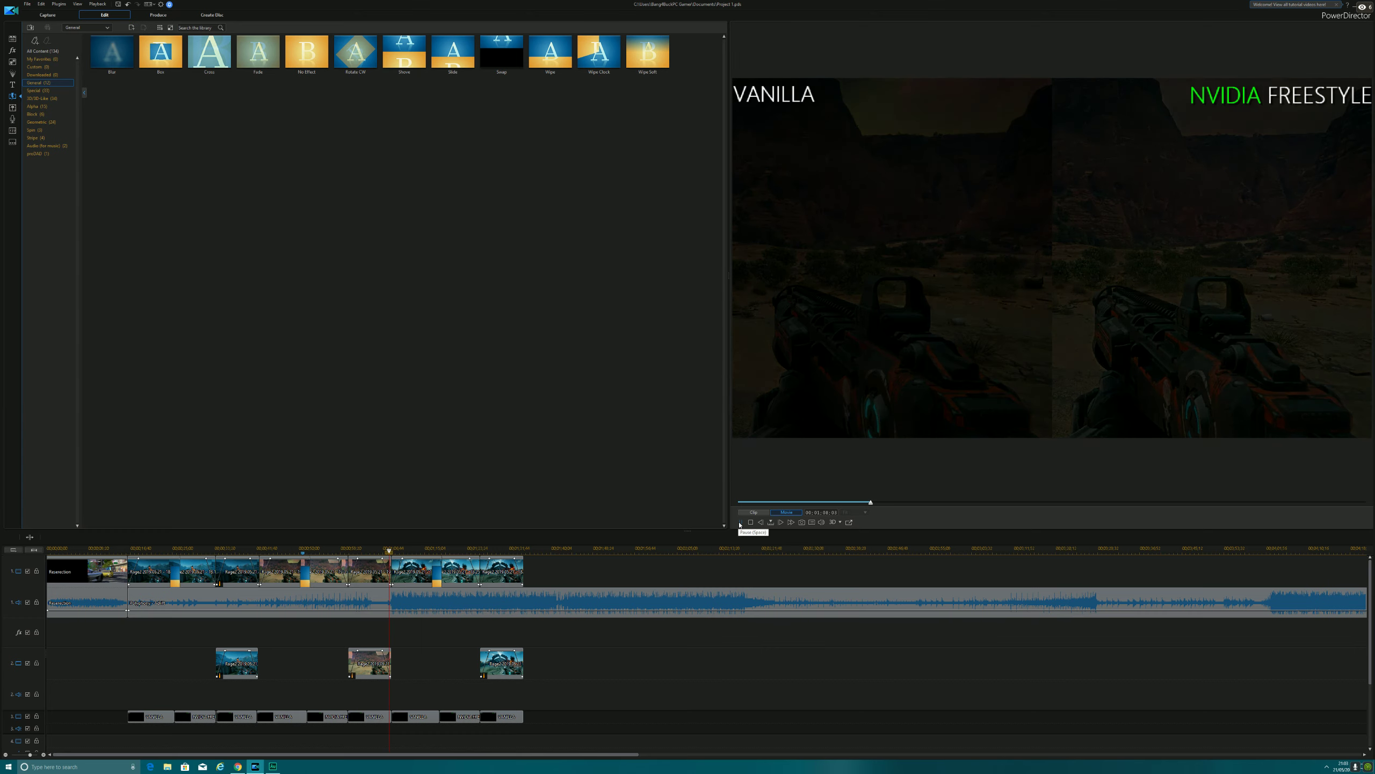
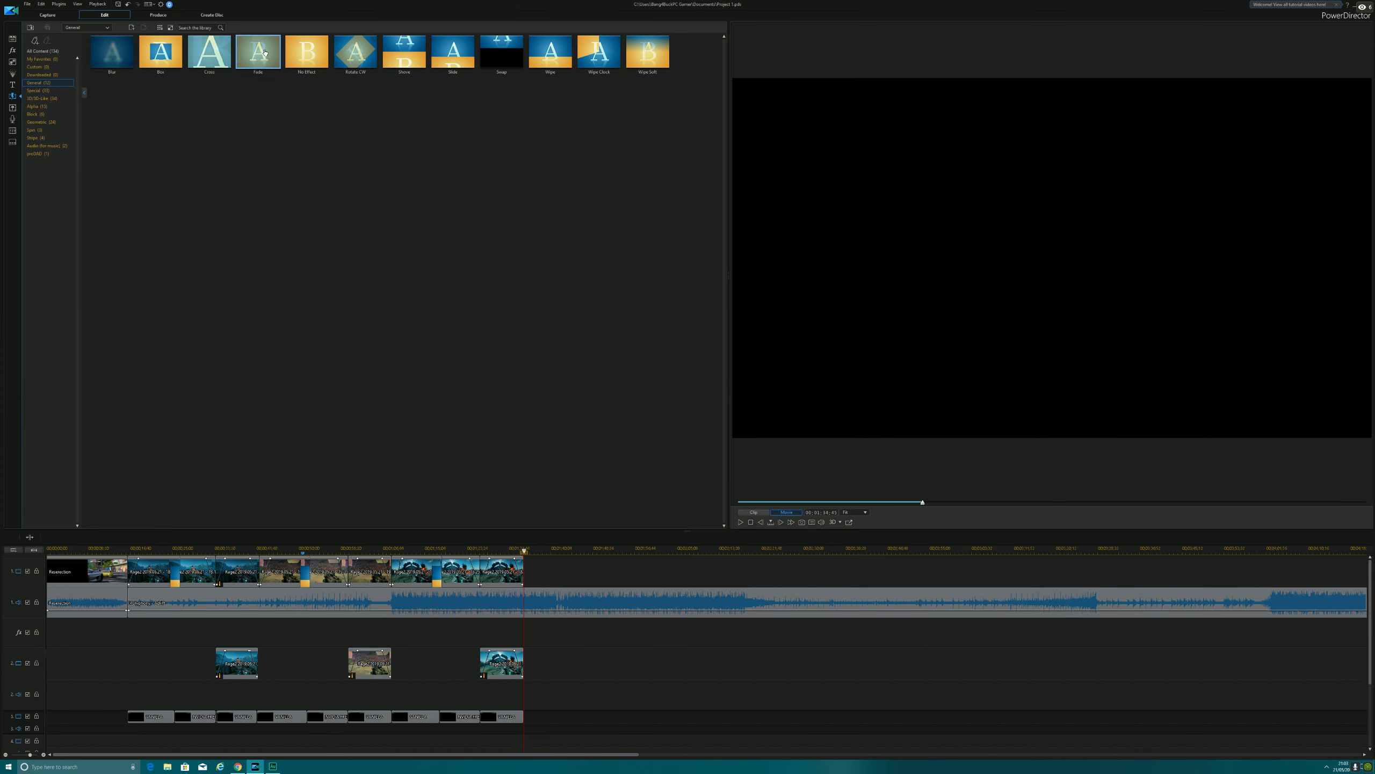
# Add the darker cliff-overlook clip from the media library to the second video track, unlink its audio and remove the audio part.
pyautogui.click(13, 40)
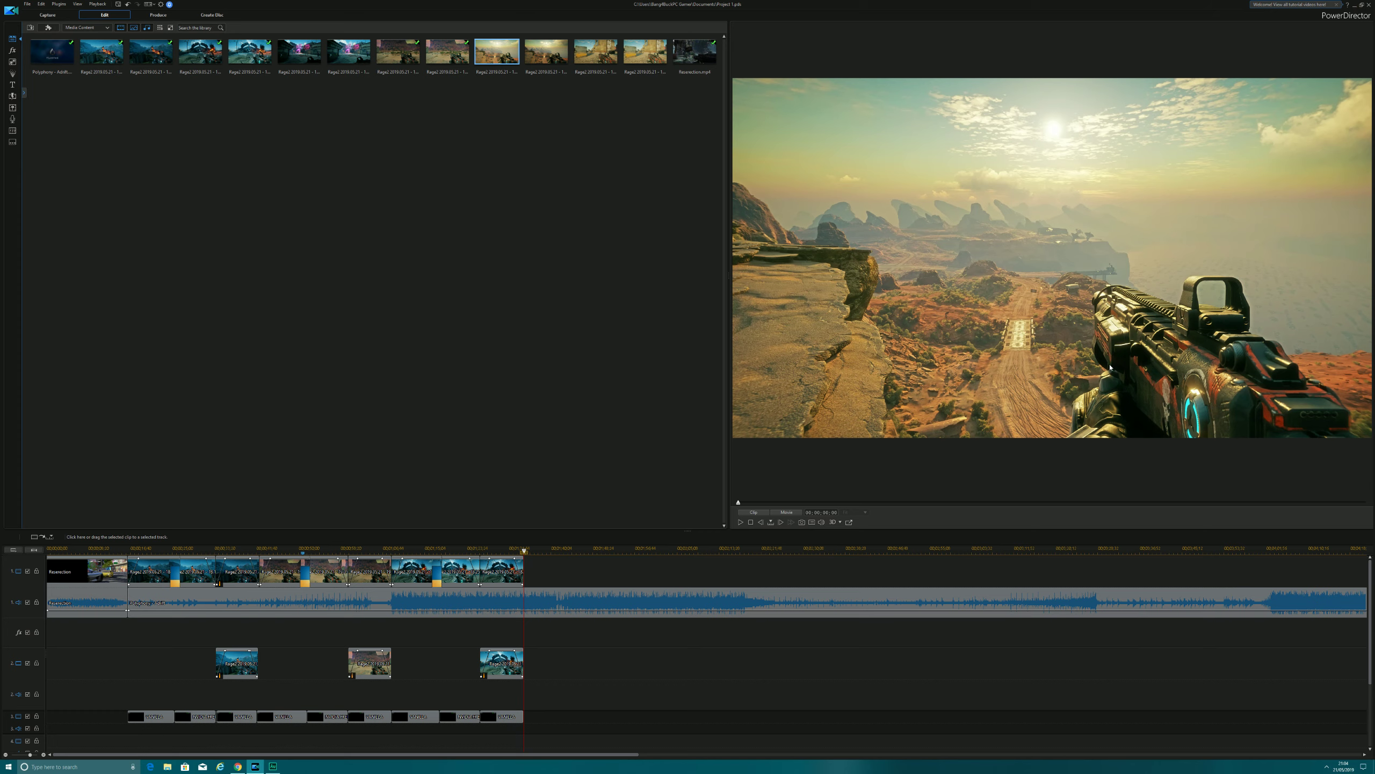
pyautogui.click(545, 55)
pyautogui.click(488, 51)
pyautogui.click(545, 55)
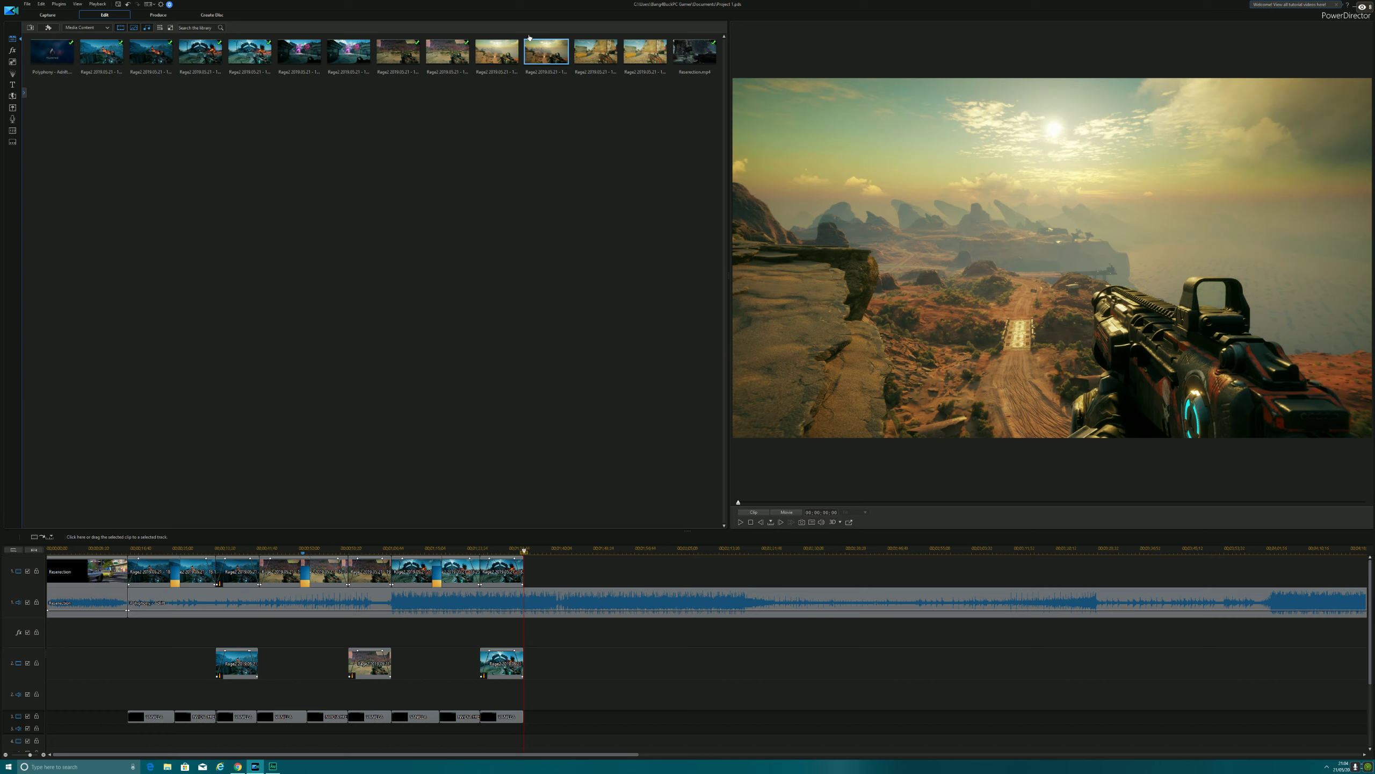
pyautogui.moveTo(542, 43); pyautogui.dragTo(663, 634)
pyautogui.rightClick(710, 679)
pyautogui.click(757, 547)
pyautogui.rightClick(729, 699)
pyautogui.click(746, 544)
# Move the darker cliff clip to the first video track, directly after the split-screen gate section.
pyautogui.moveTo(704, 664); pyautogui.dragTo(631, 565)
pyautogui.click(740, 522)
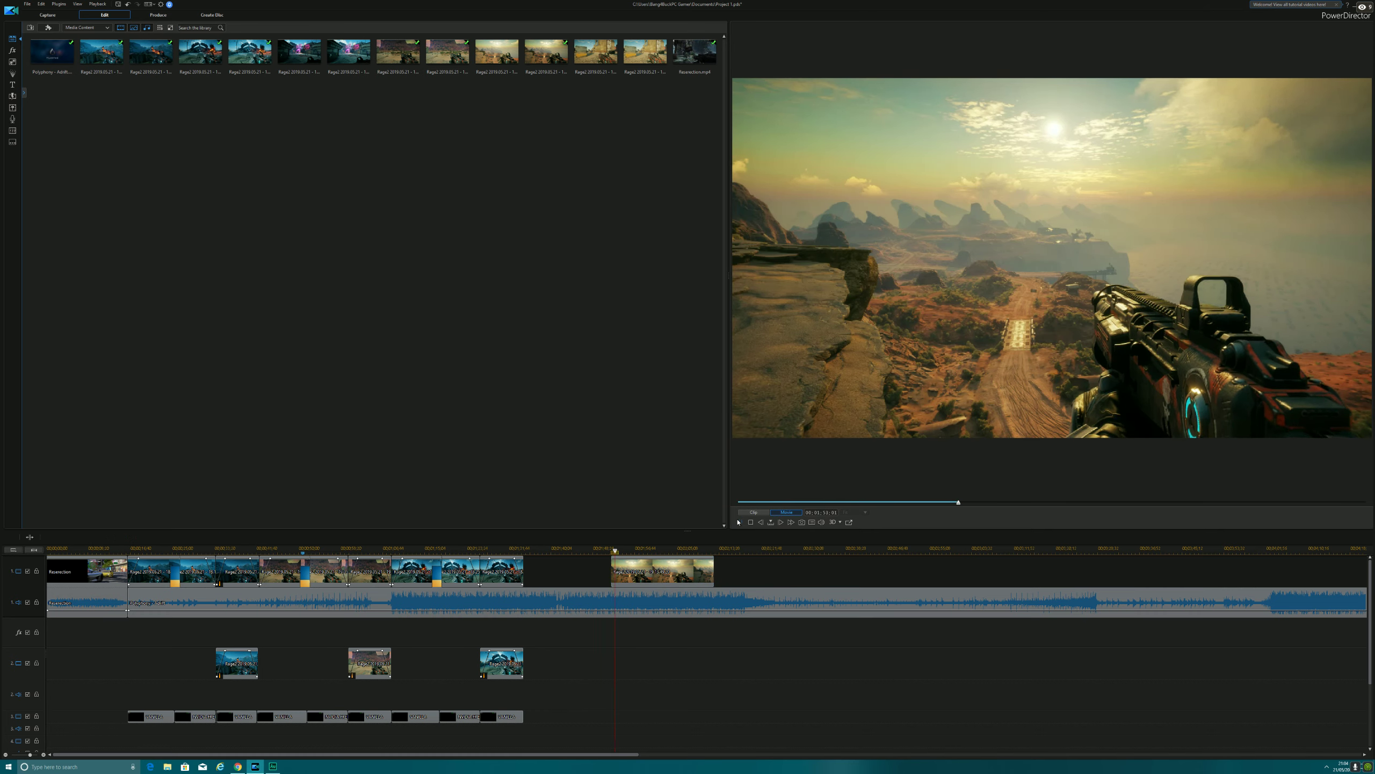
pyautogui.press('space')
pyautogui.moveTo(650, 572); pyautogui.dragTo(523, 549)
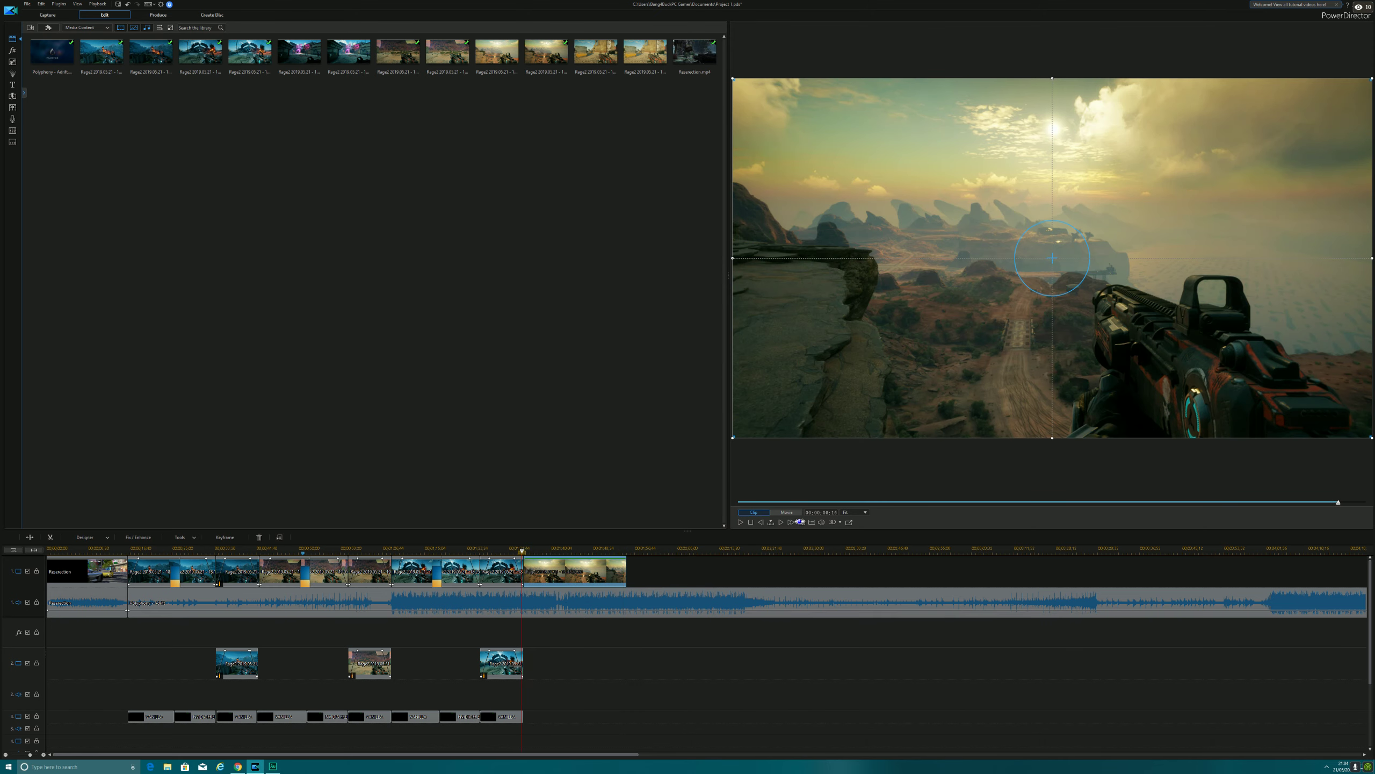
# Play the movie into the darker cliff clip, split the clip about halfway through and remove the second part.
pyautogui.click(789, 511)
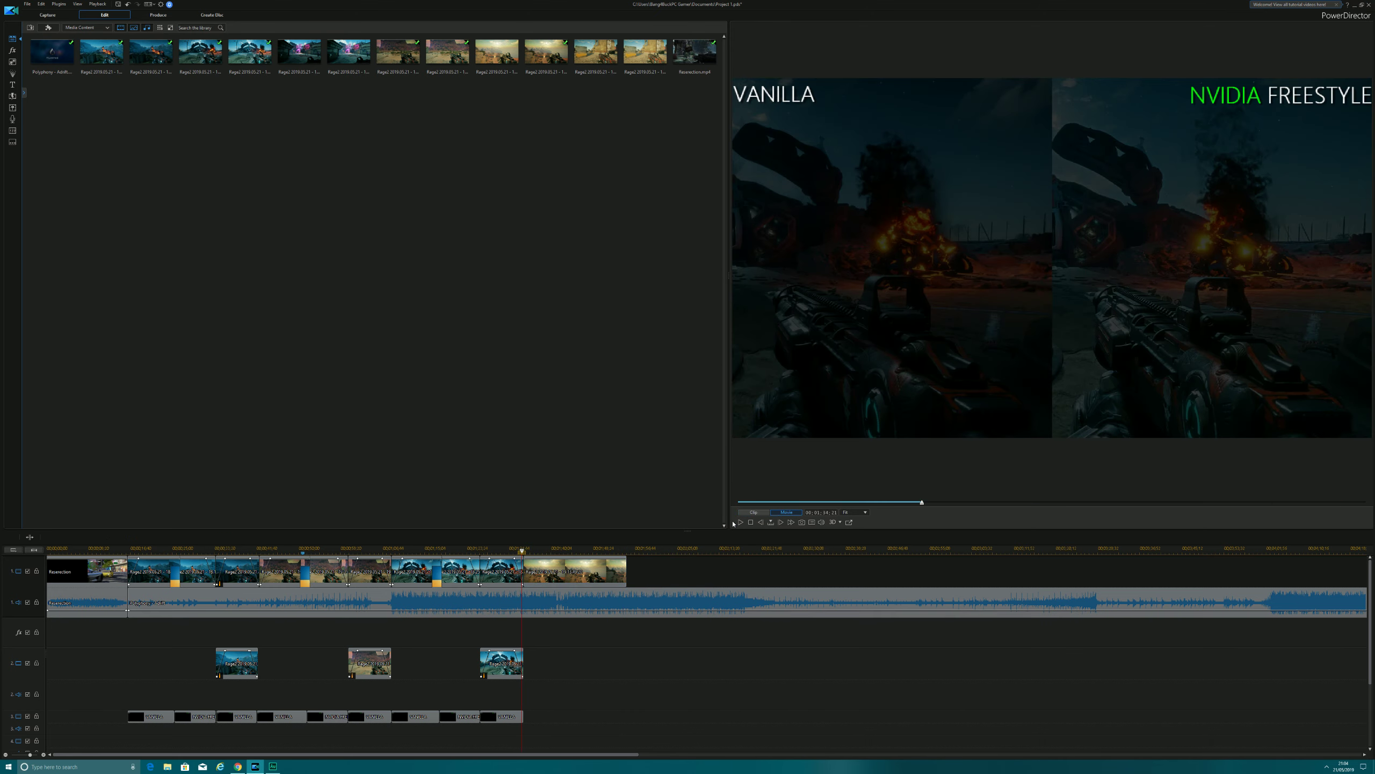
pyautogui.click(741, 522)
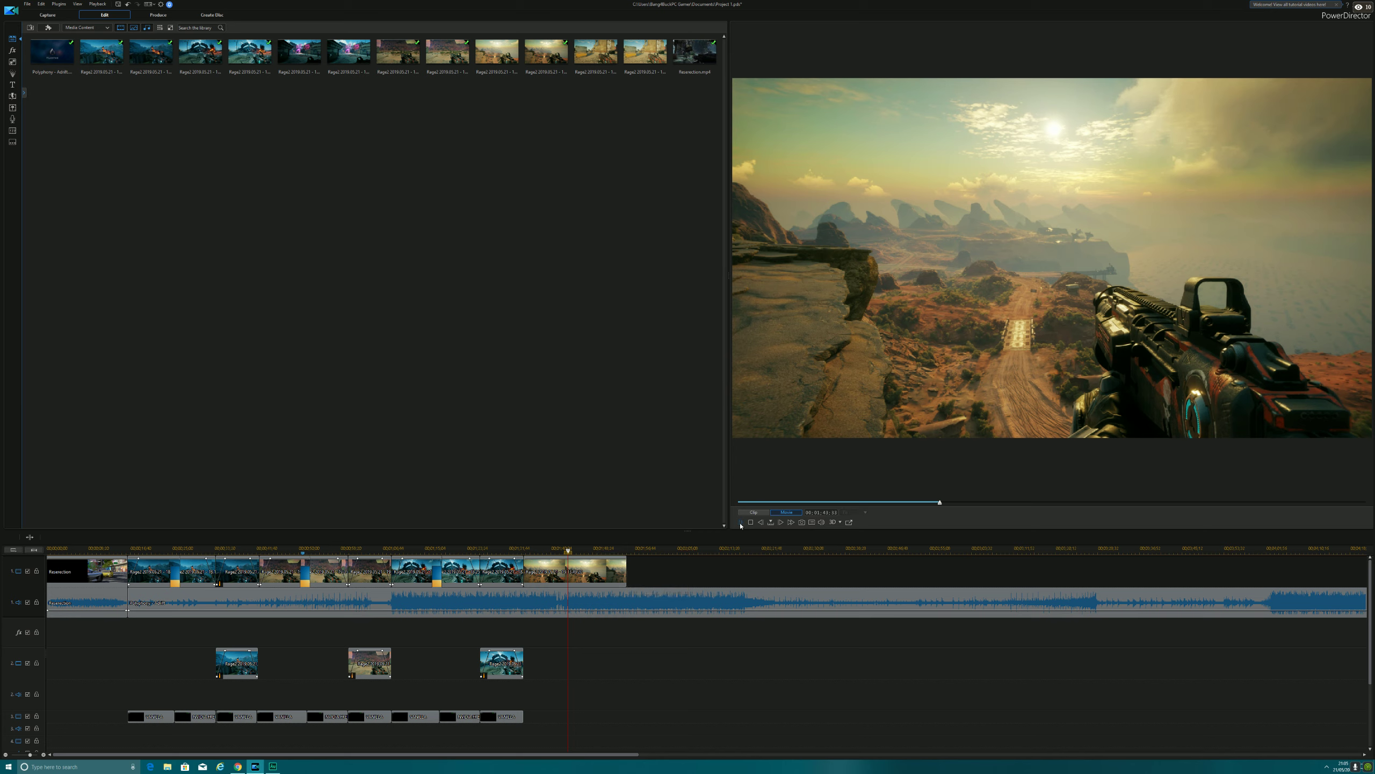
pyautogui.click(741, 522)
pyautogui.click(577, 573)
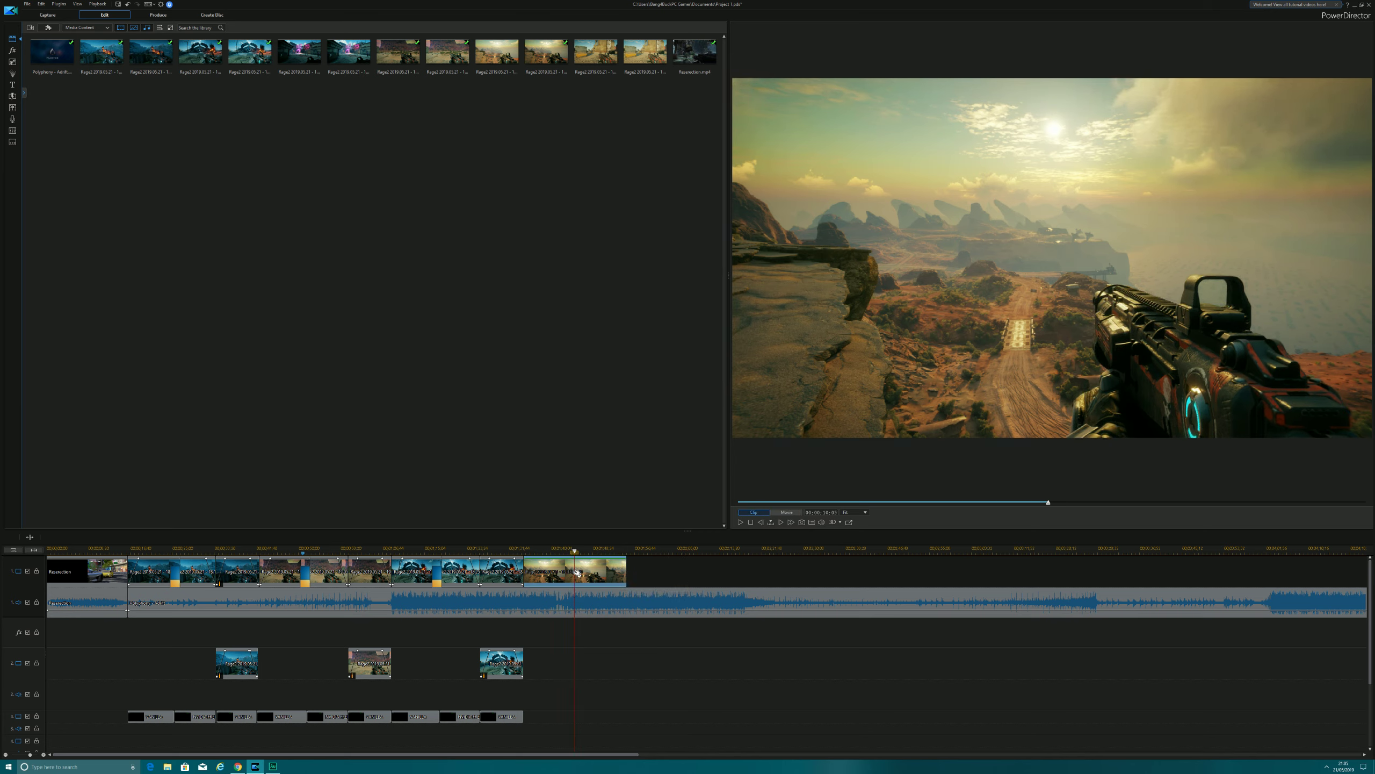
pyautogui.rightClick(577, 574)
pyautogui.click(617, 451)
pyautogui.rightClick(601, 570)
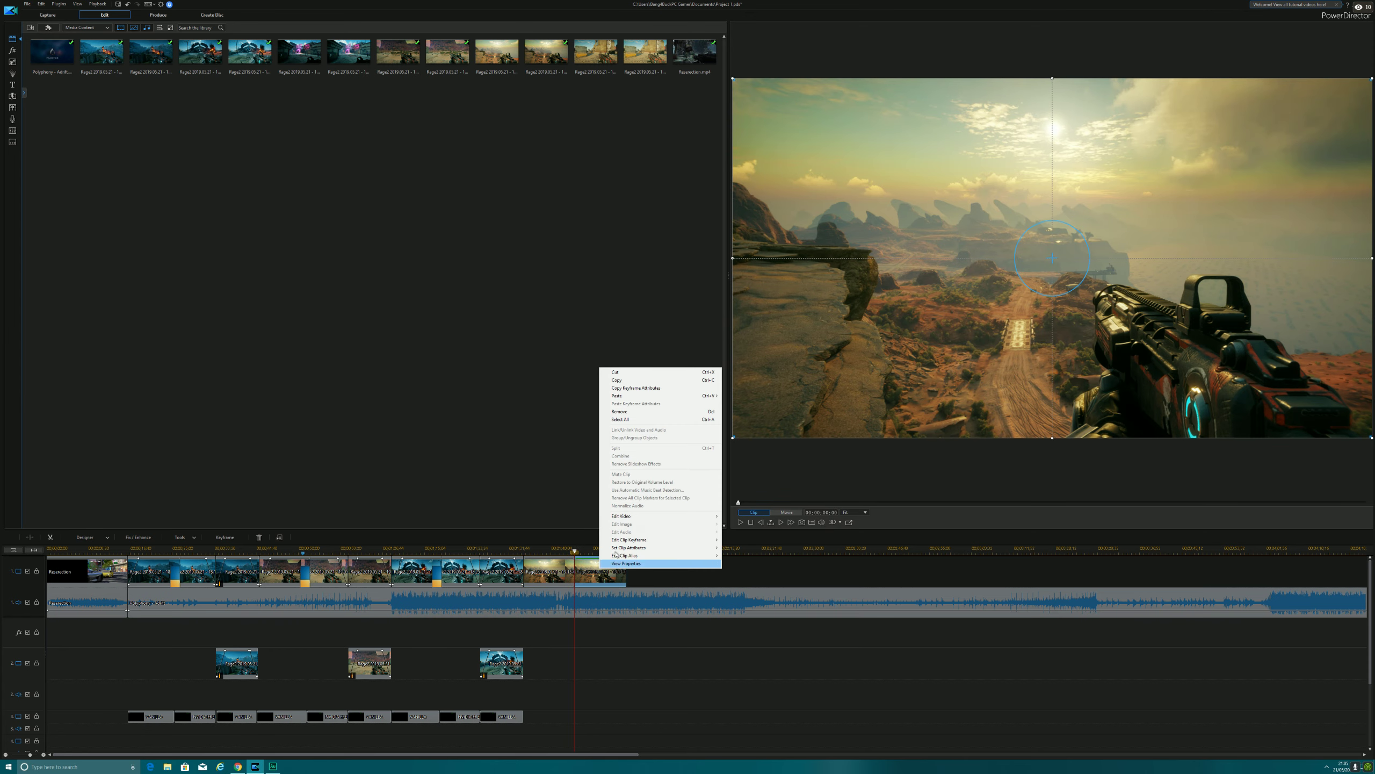
pyautogui.click(671, 411)
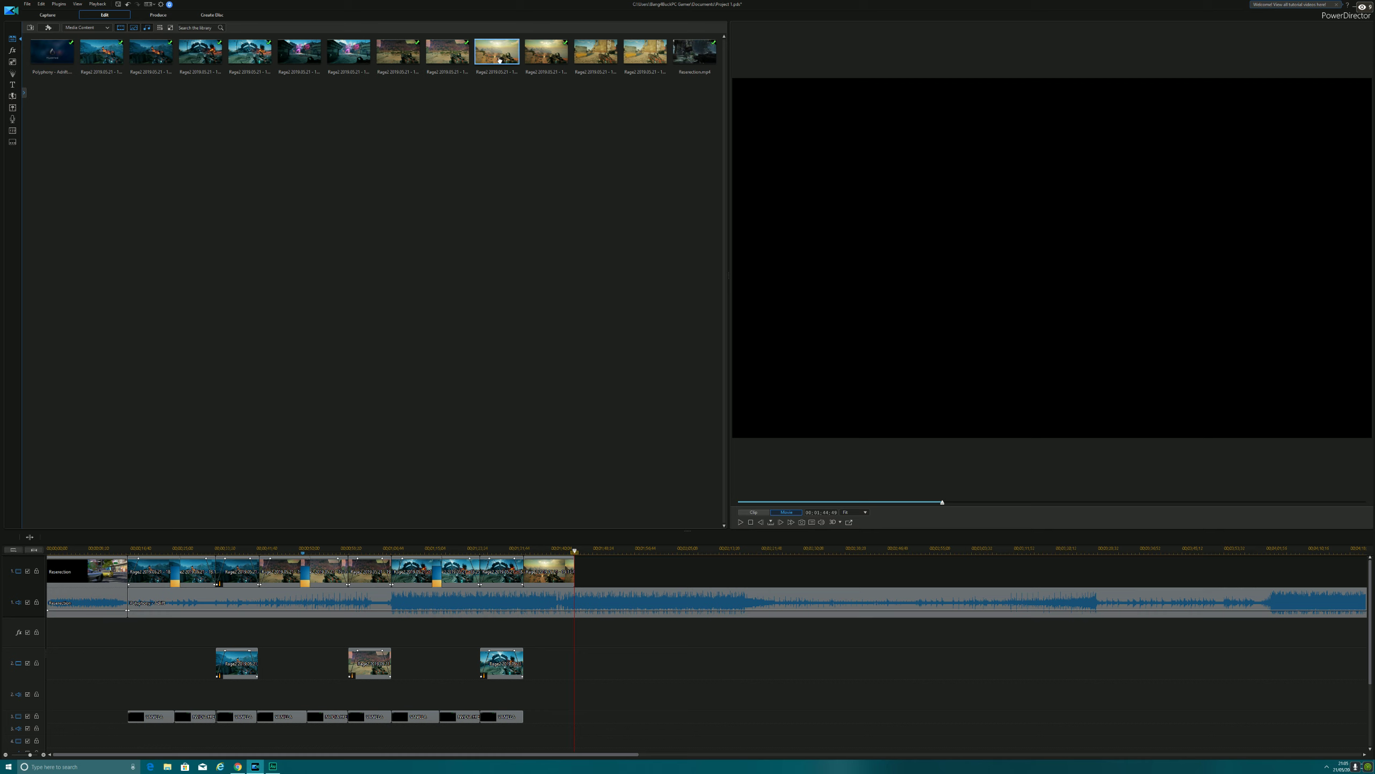
# Add the brighter cliff-overlook clip to the second video track, unlink its audio and remove the audio part.
pyautogui.moveTo(499, 60); pyautogui.dragTo(699, 672)
pyautogui.rightClick(736, 663)
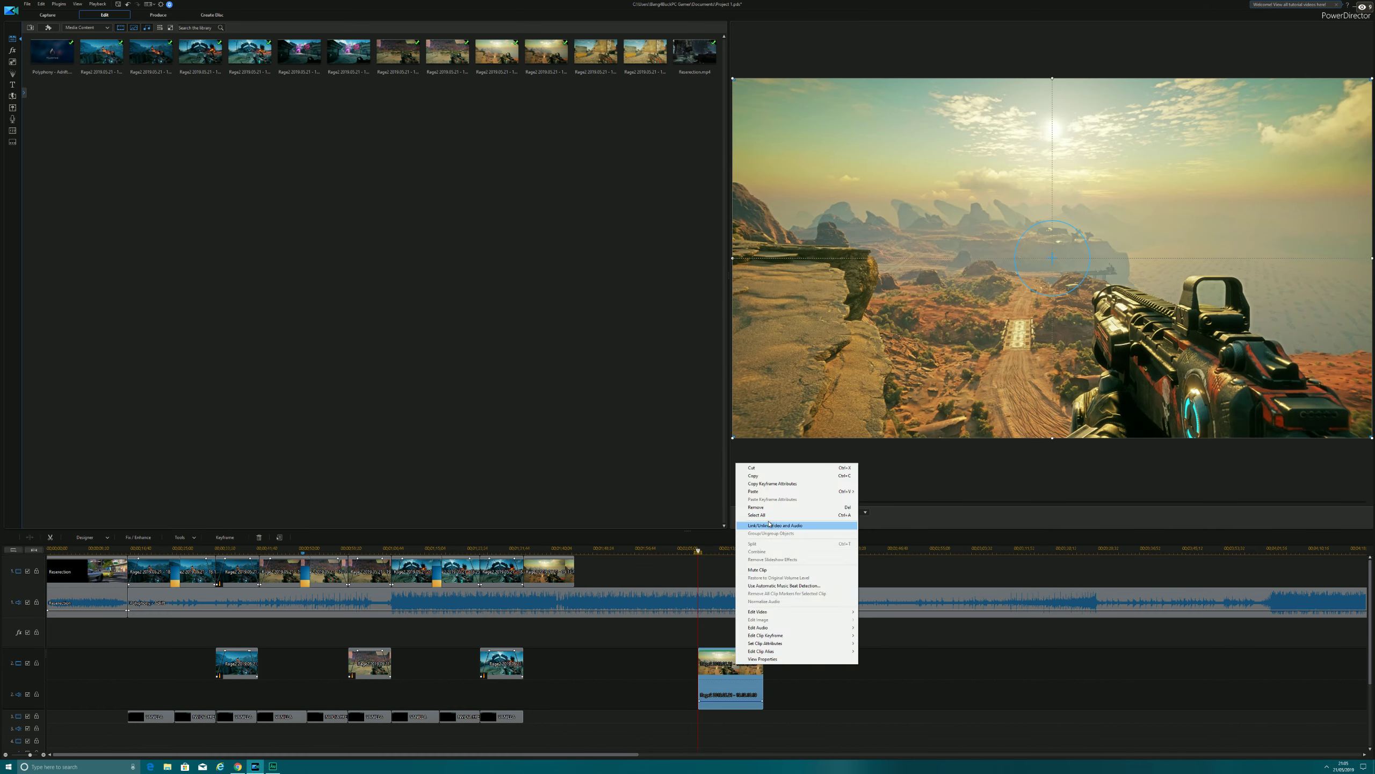
pyautogui.click(769, 525)
pyautogui.rightClick(730, 692)
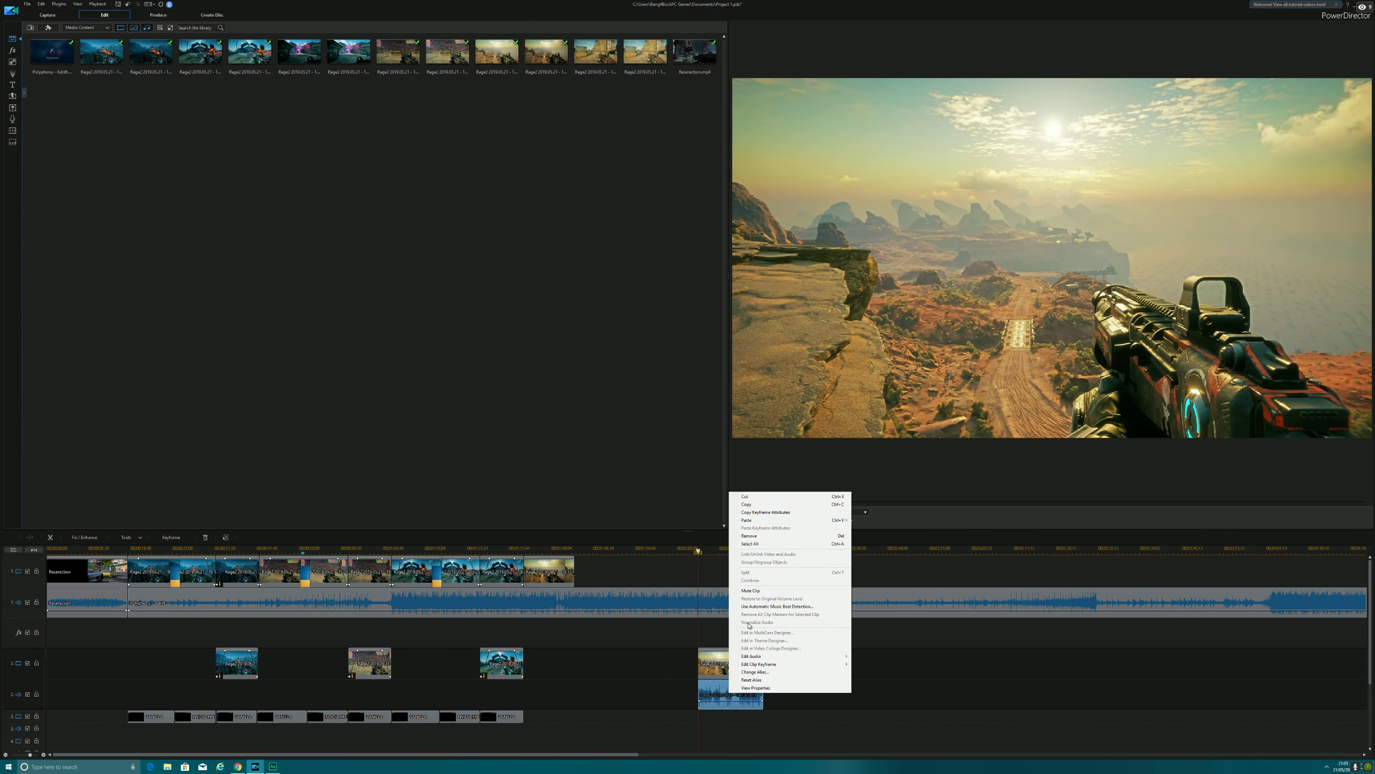
pyautogui.click(749, 536)
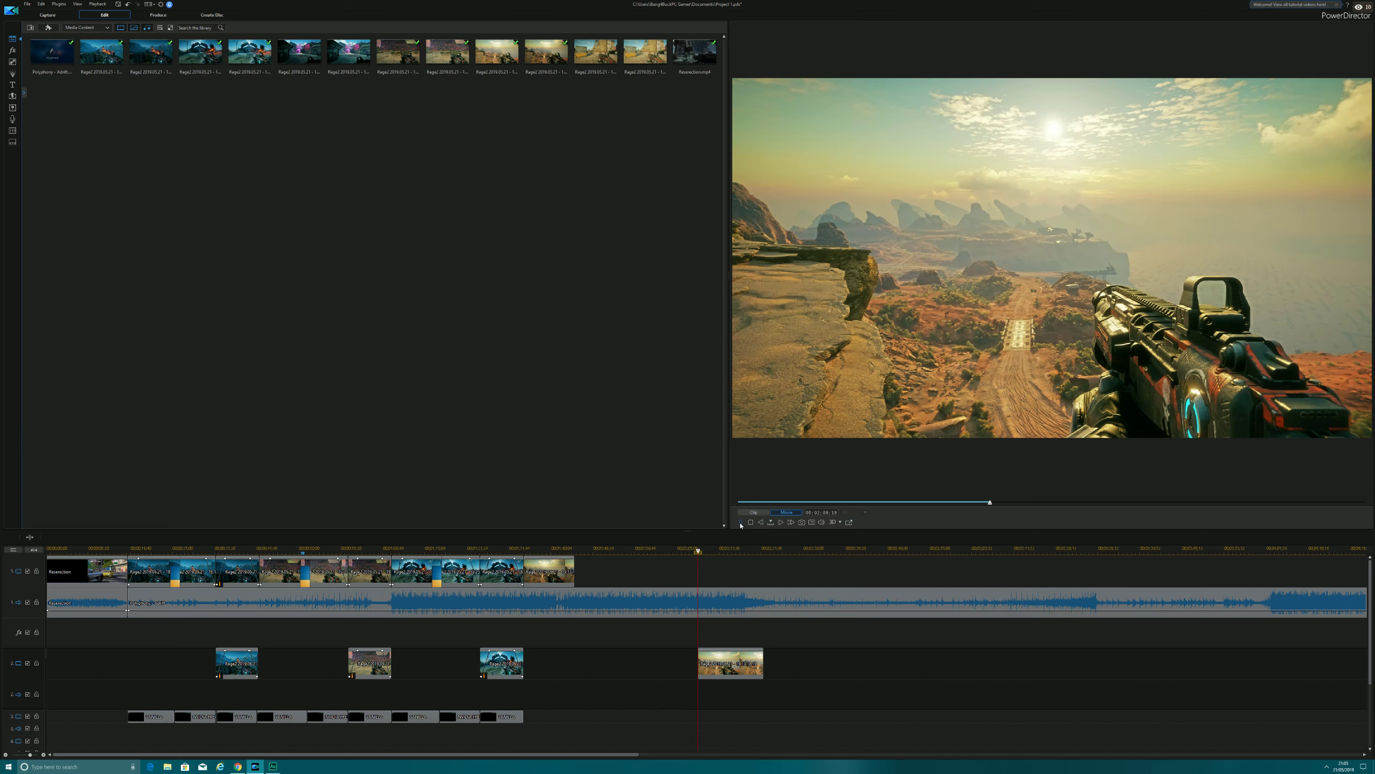
# Preview the brighter cliff clip and move it to the first video track, directly after the darker cliff clip.
pyautogui.click(741, 524)
pyautogui.moveTo(723, 663); pyautogui.dragTo(595, 572)
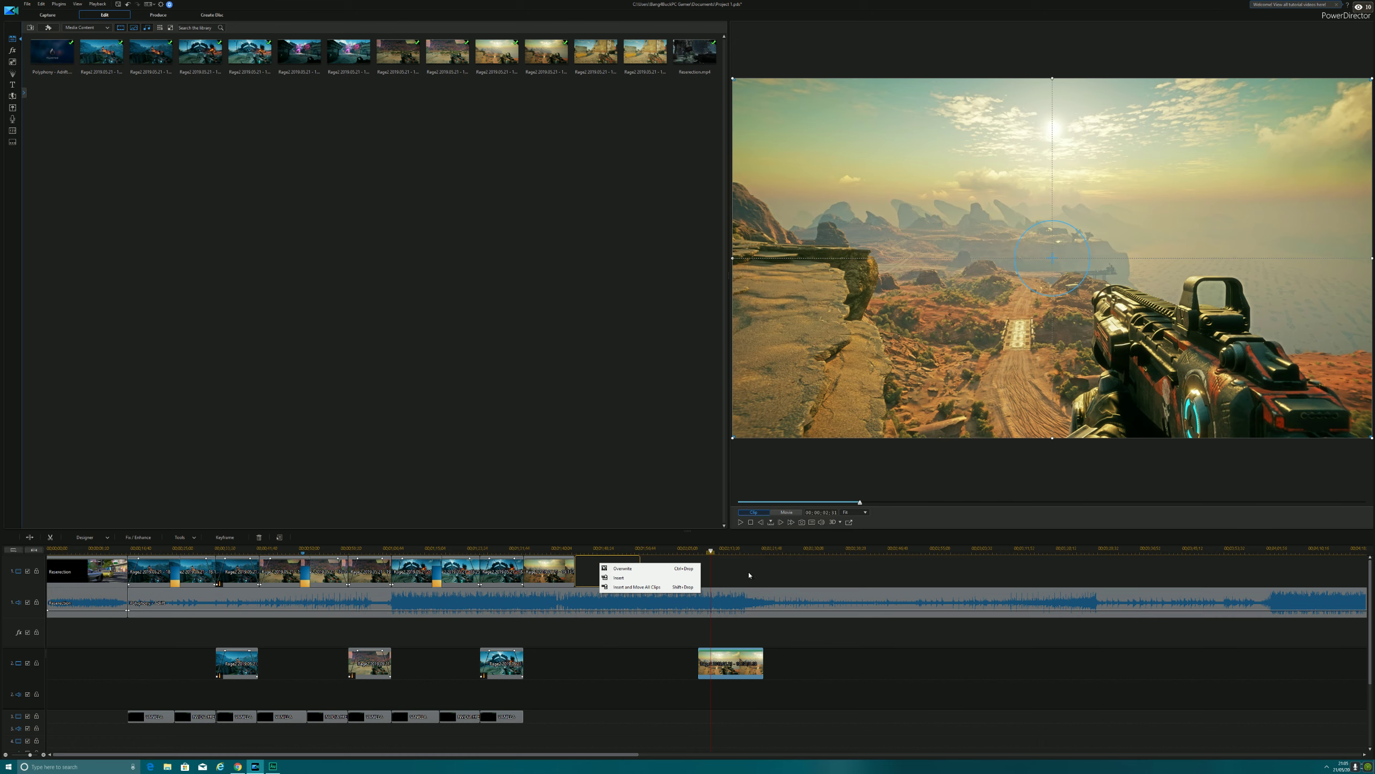
pyautogui.click(746, 575)
pyautogui.moveTo(717, 658); pyautogui.dragTo(610, 571)
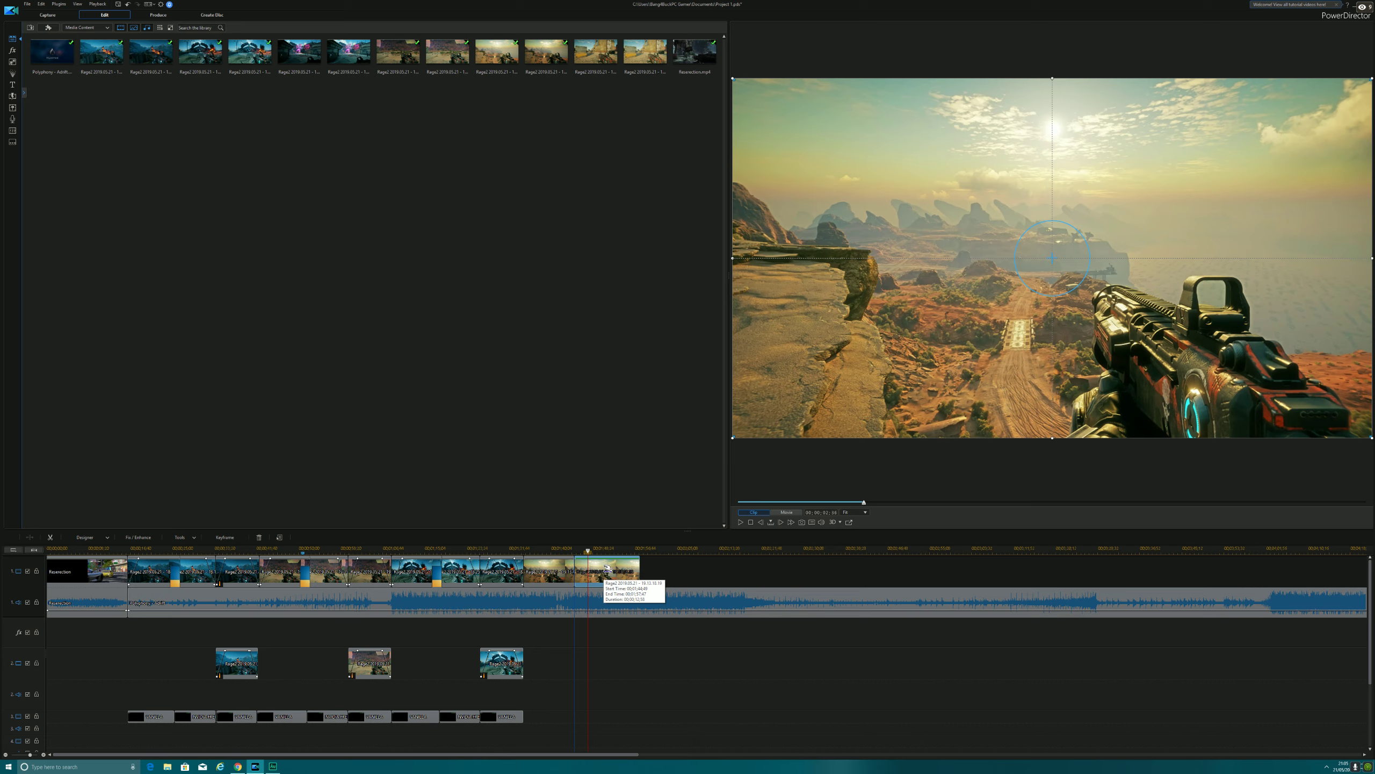
# Place a Wipe transition between the darker and brighter cliff clips.
pyautogui.click(16, 99)
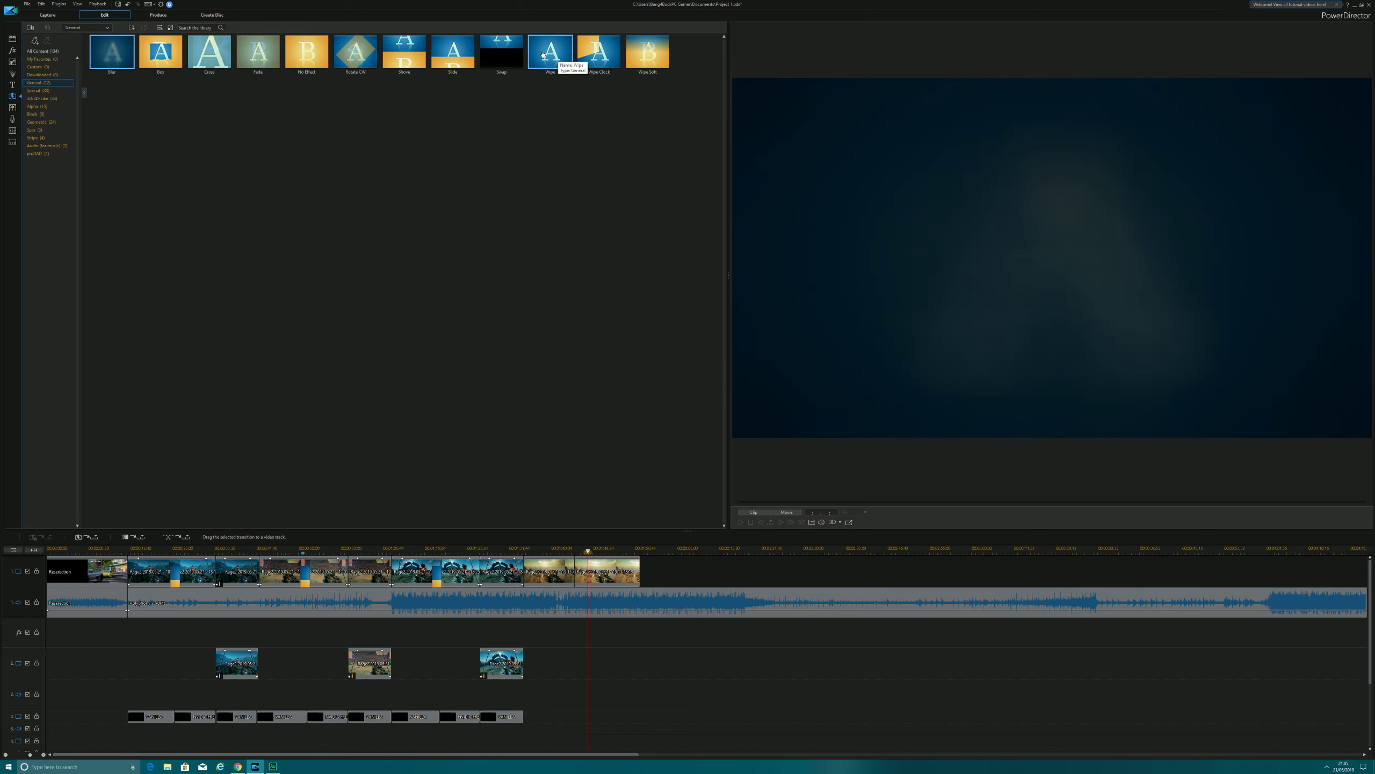
pyautogui.moveTo(543, 55)
pyautogui.mouseDown()
pyautogui.moveTo(593, 179)
pyautogui.moveTo(591, 561)
pyautogui.moveTo(575, 575)
pyautogui.mouseUp()
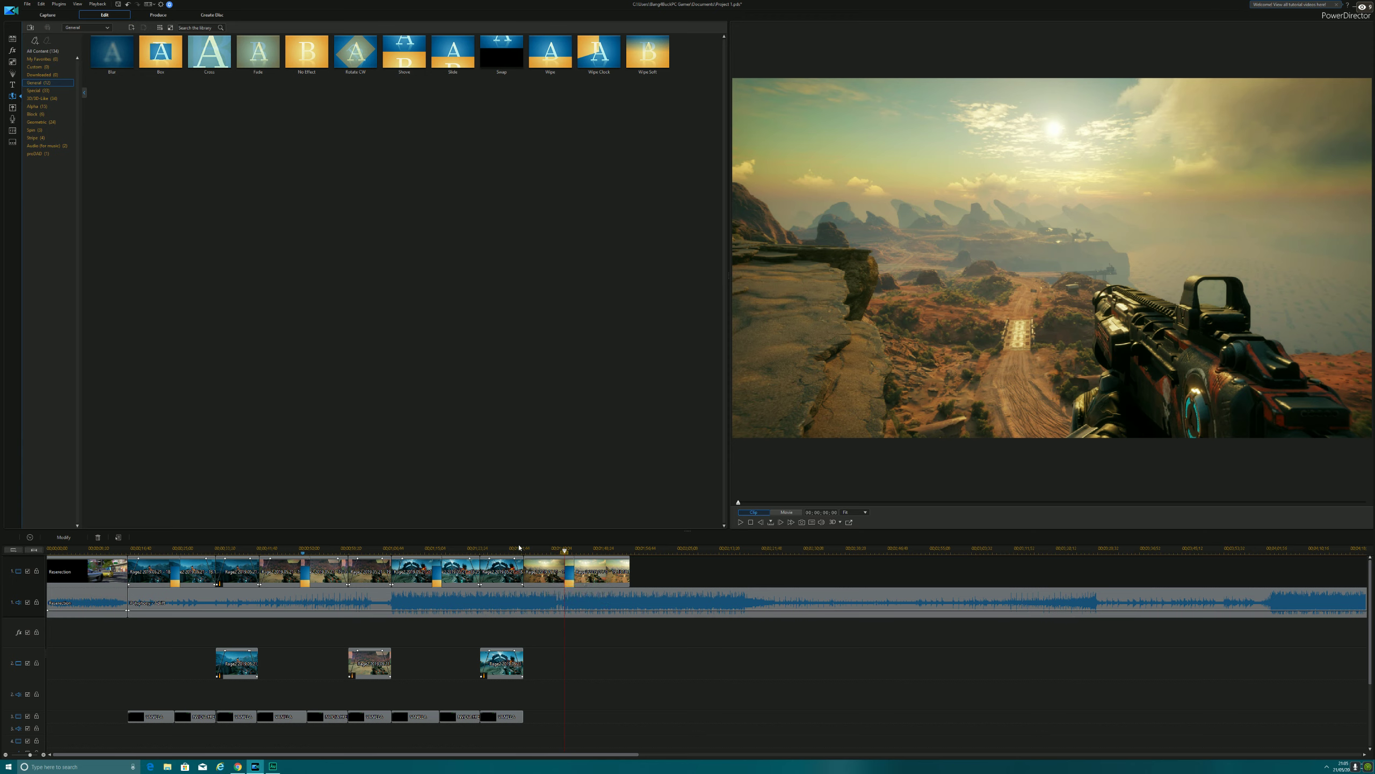
# Play the movie into the brighter cliff clip, split the clip near its end and remove the remaining part.
pyautogui.click(521, 548)
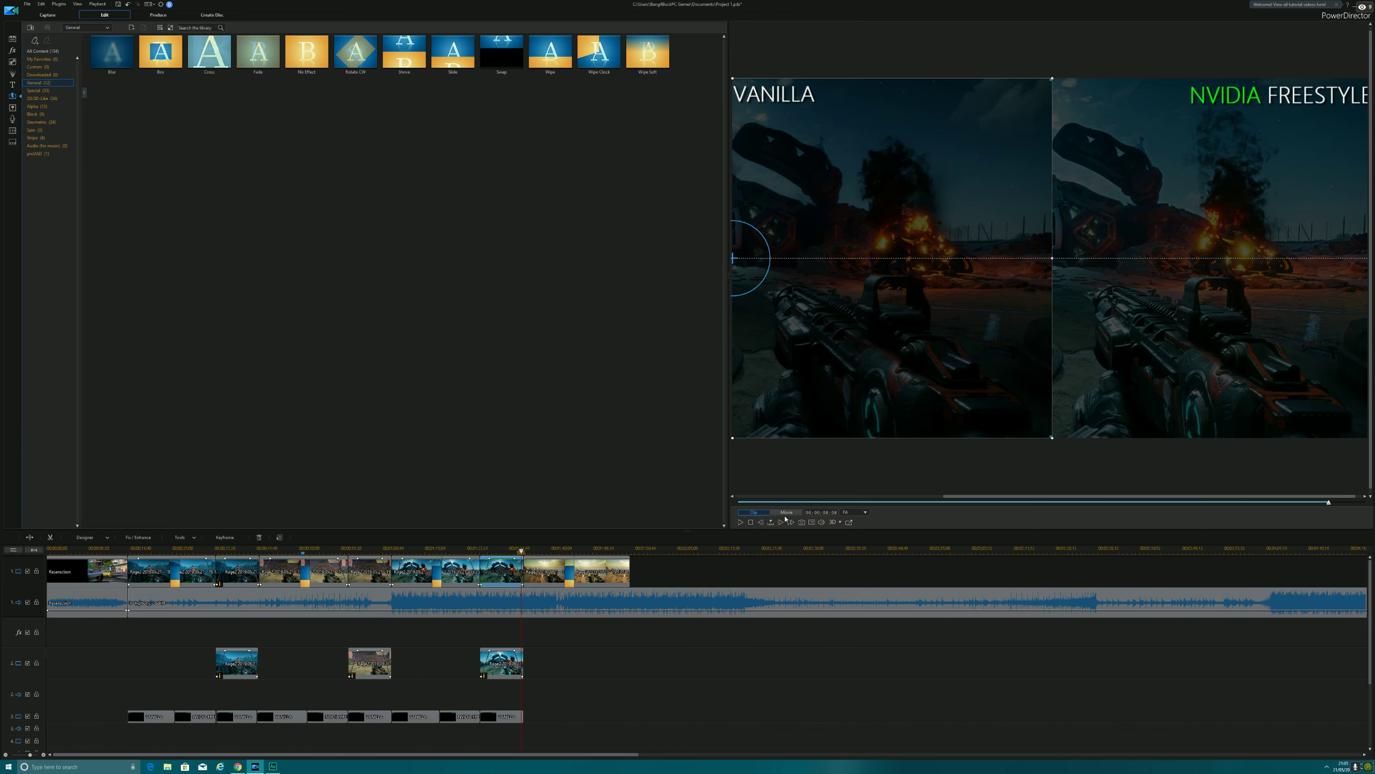
pyautogui.click(785, 512)
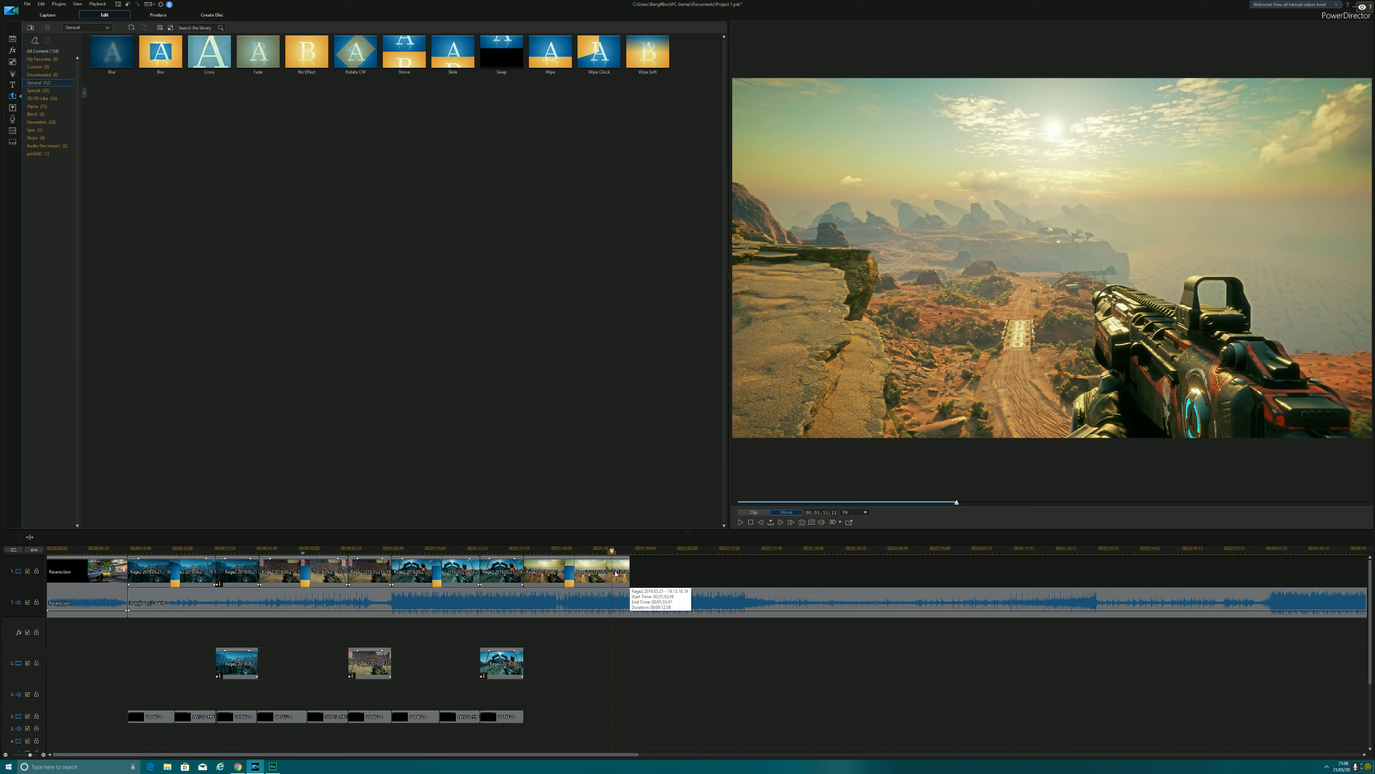
pyautogui.rightClick(615, 574)
pyautogui.click(642, 451)
pyautogui.rightClick(628, 573)
pyautogui.click(636, 469)
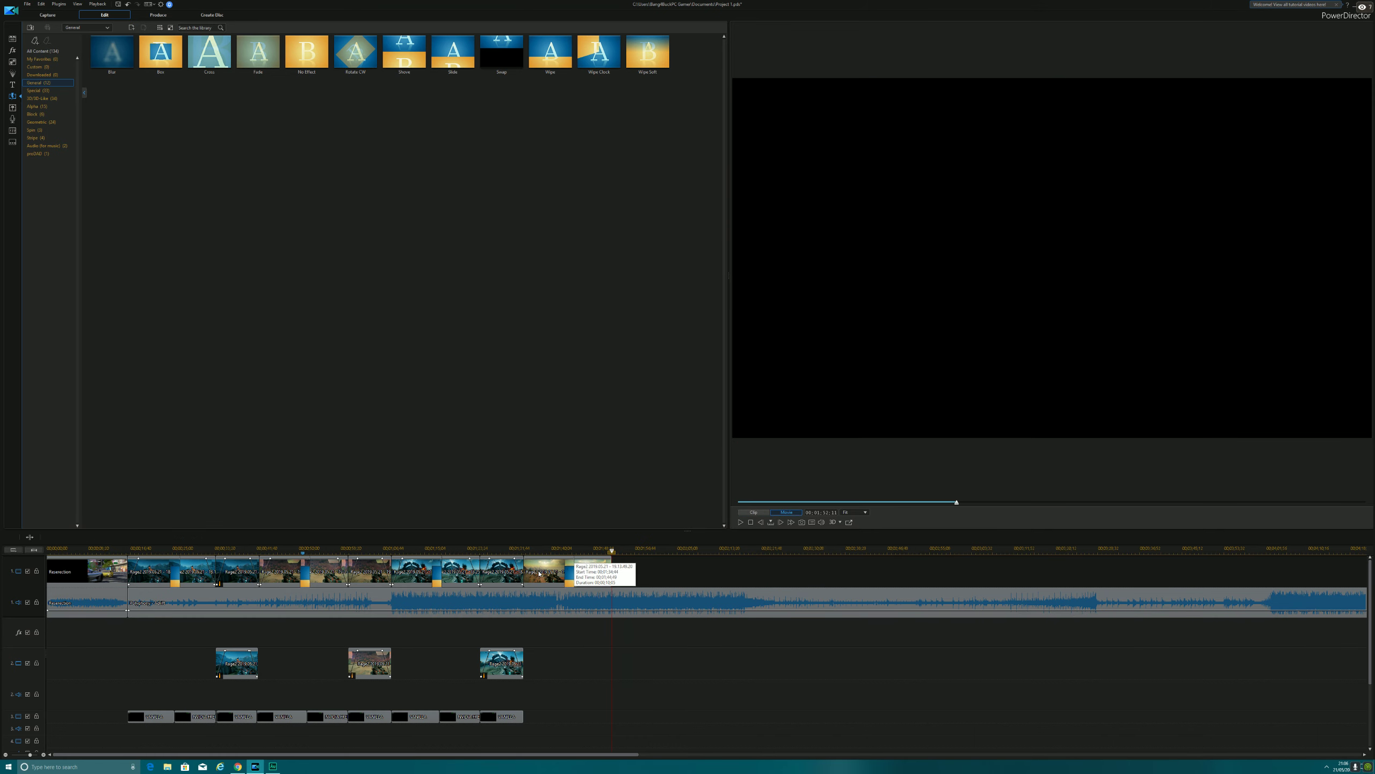
# Copy the darker cliff clip and paste it with overwrite on the first video track, leaving a gap after the brighter clip.
pyautogui.click(539, 574)
pyautogui.rightClick(539, 573)
pyautogui.click(596, 383)
pyautogui.click(689, 563)
pyautogui.rightClick(717, 562)
pyautogui.click(739, 561)
pyautogui.rightClick(720, 569)
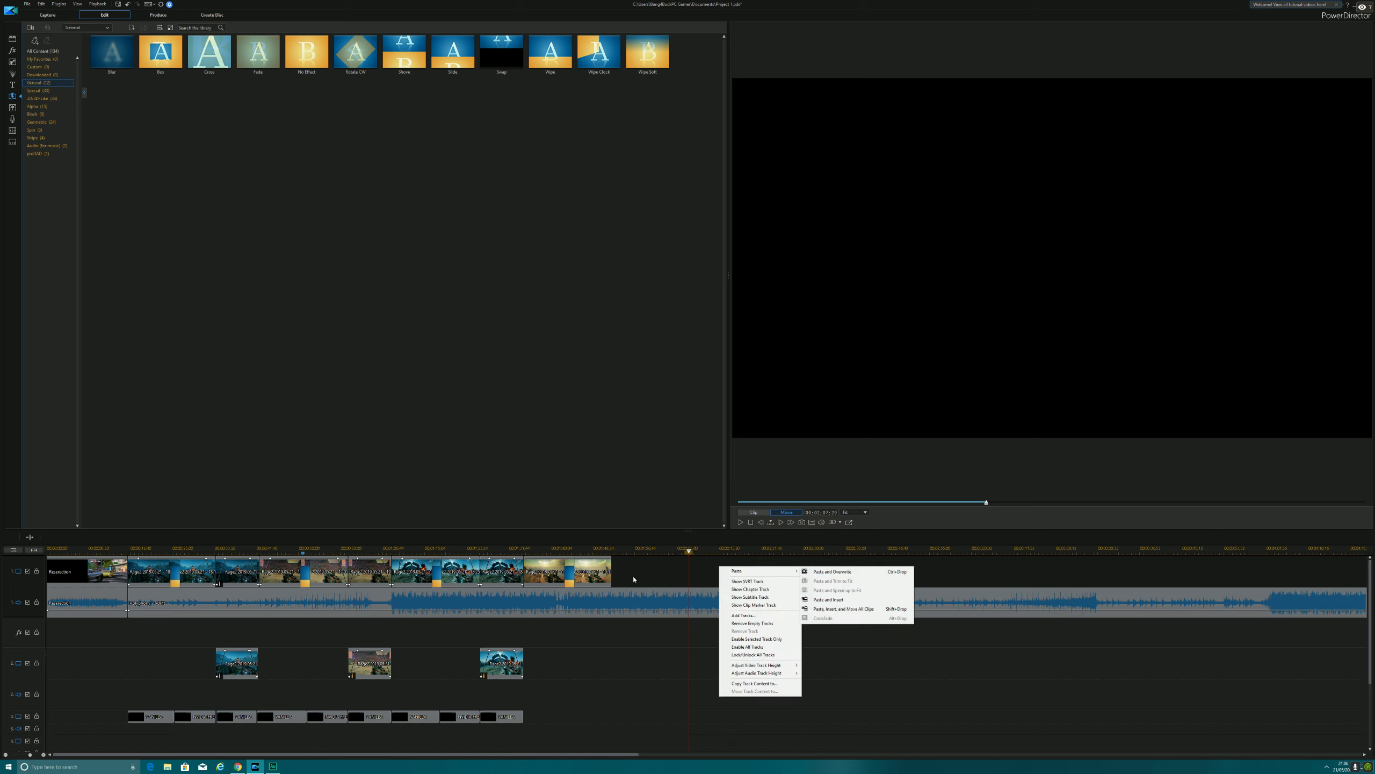
pyautogui.moveTo(756, 573)
pyautogui.click(833, 572)
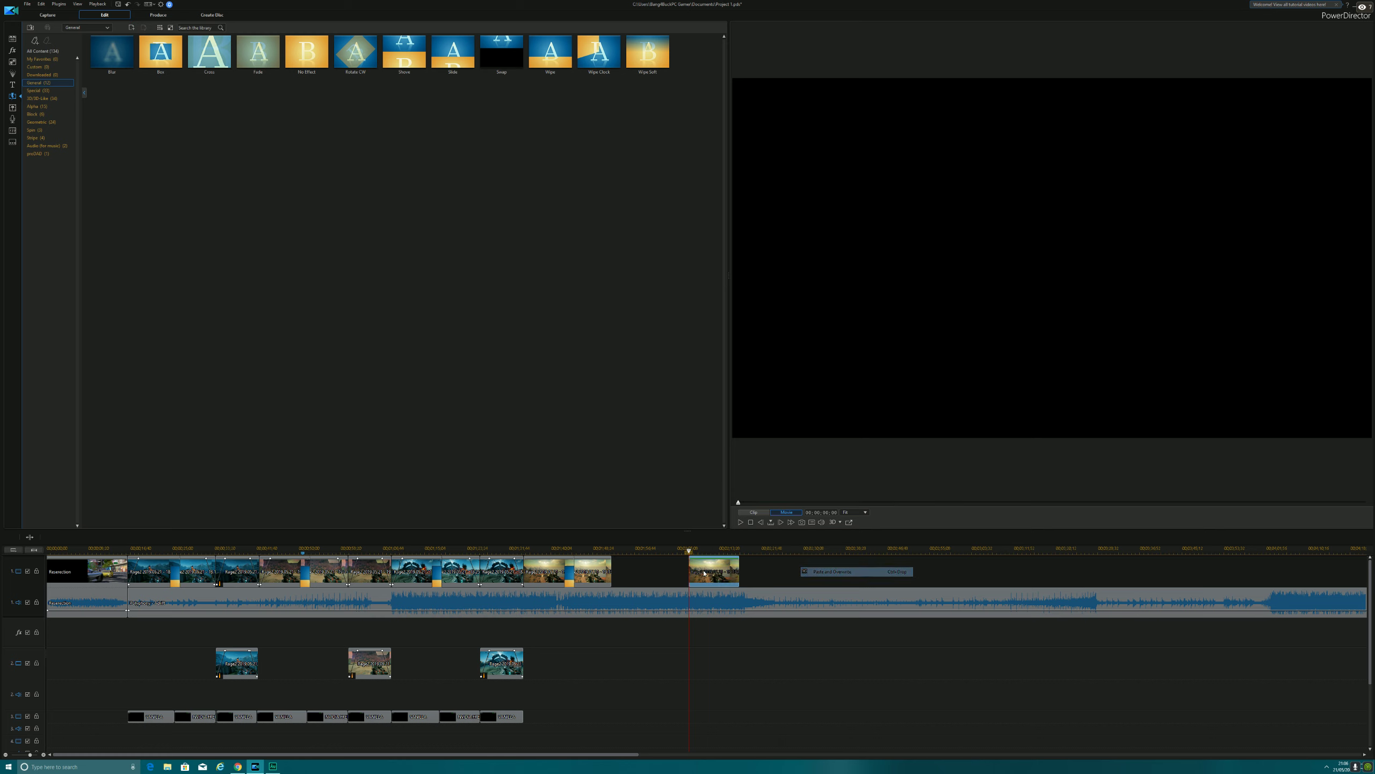
# Copy the trimmed brighter cliff clip and paste it with overwrite on the first video track, beyond the darker clip's copy.
pyautogui.click(598, 576)
pyautogui.rightClick(598, 576)
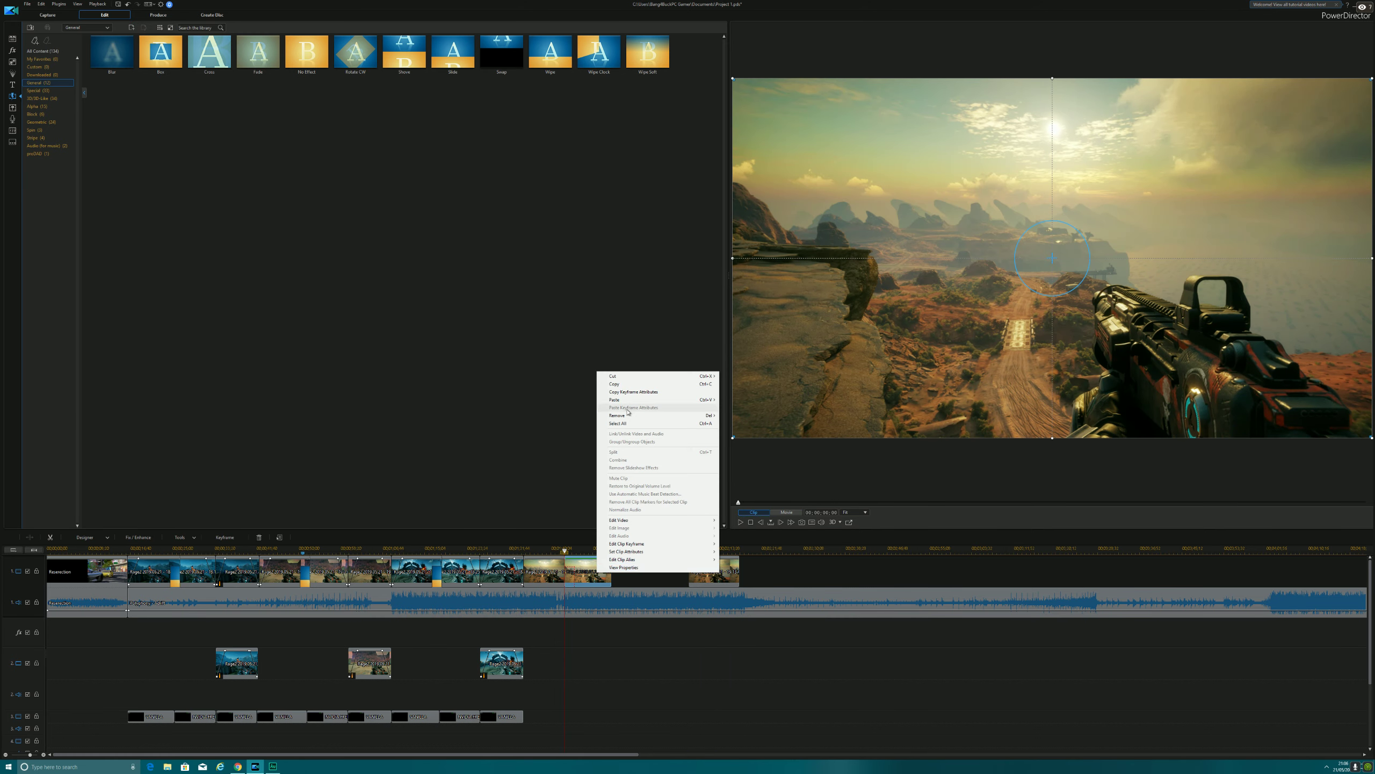
pyautogui.click(628, 384)
pyautogui.click(771, 553)
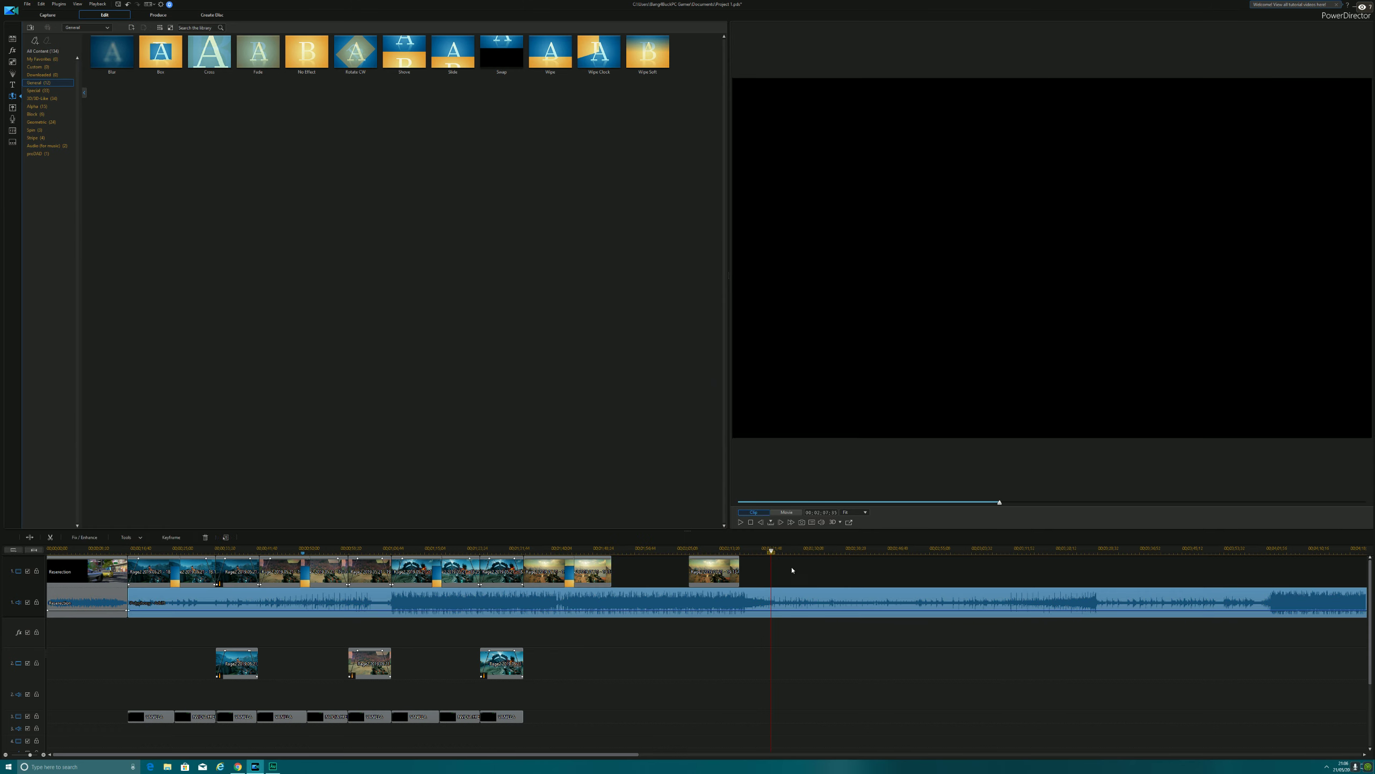
pyautogui.rightClick(795, 570)
pyautogui.moveTo(810, 573)
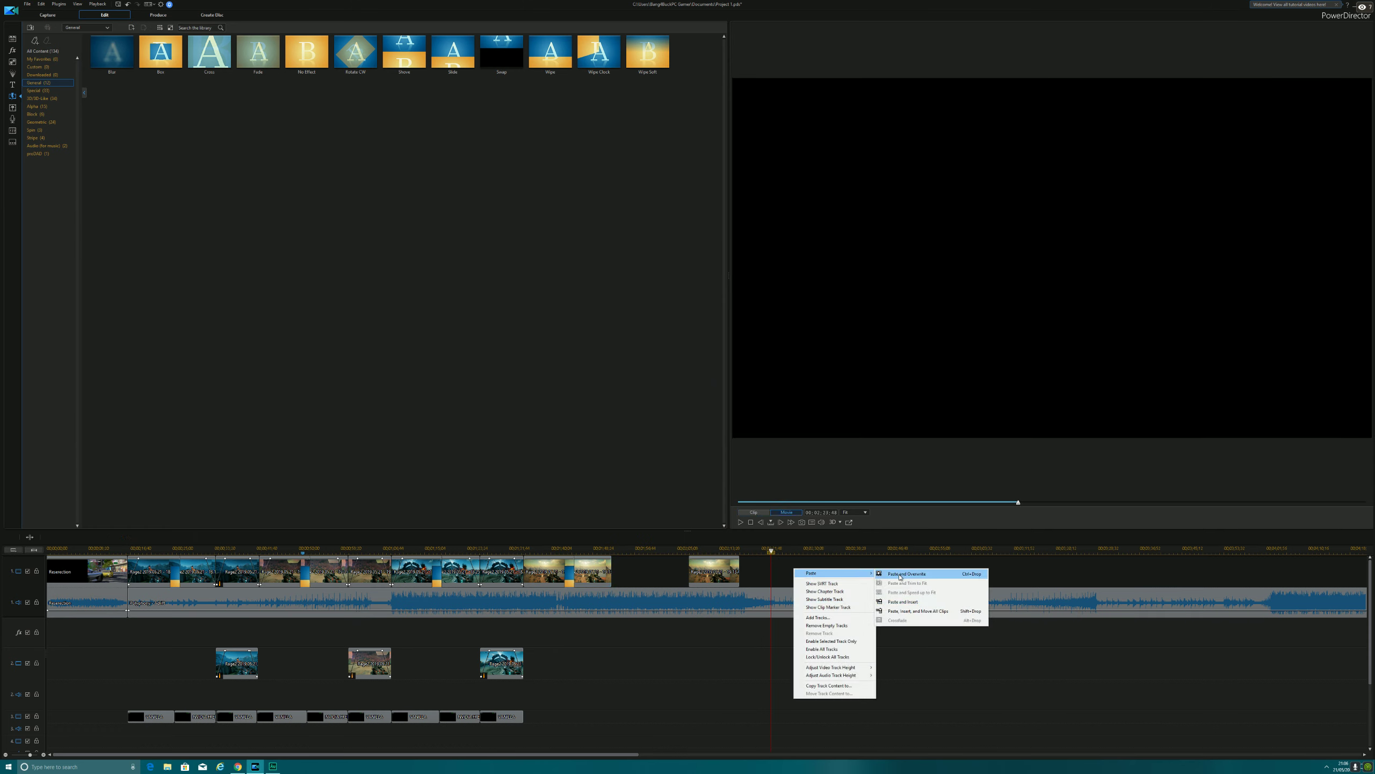
pyautogui.click(902, 573)
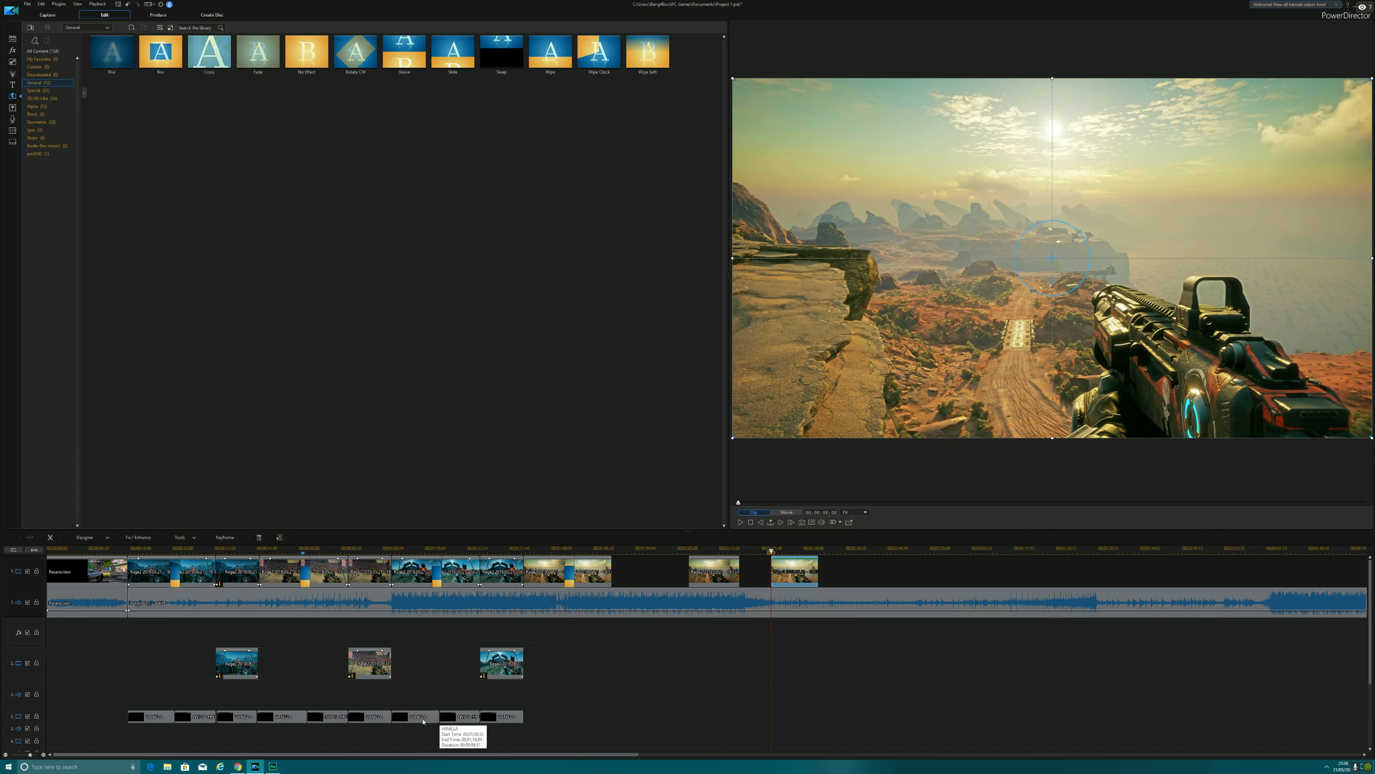
# Copy the VANILLA title, paste it on the title track and fit it beneath the darker cliff clip up to the Wipe transition.
pyautogui.click(414, 716)
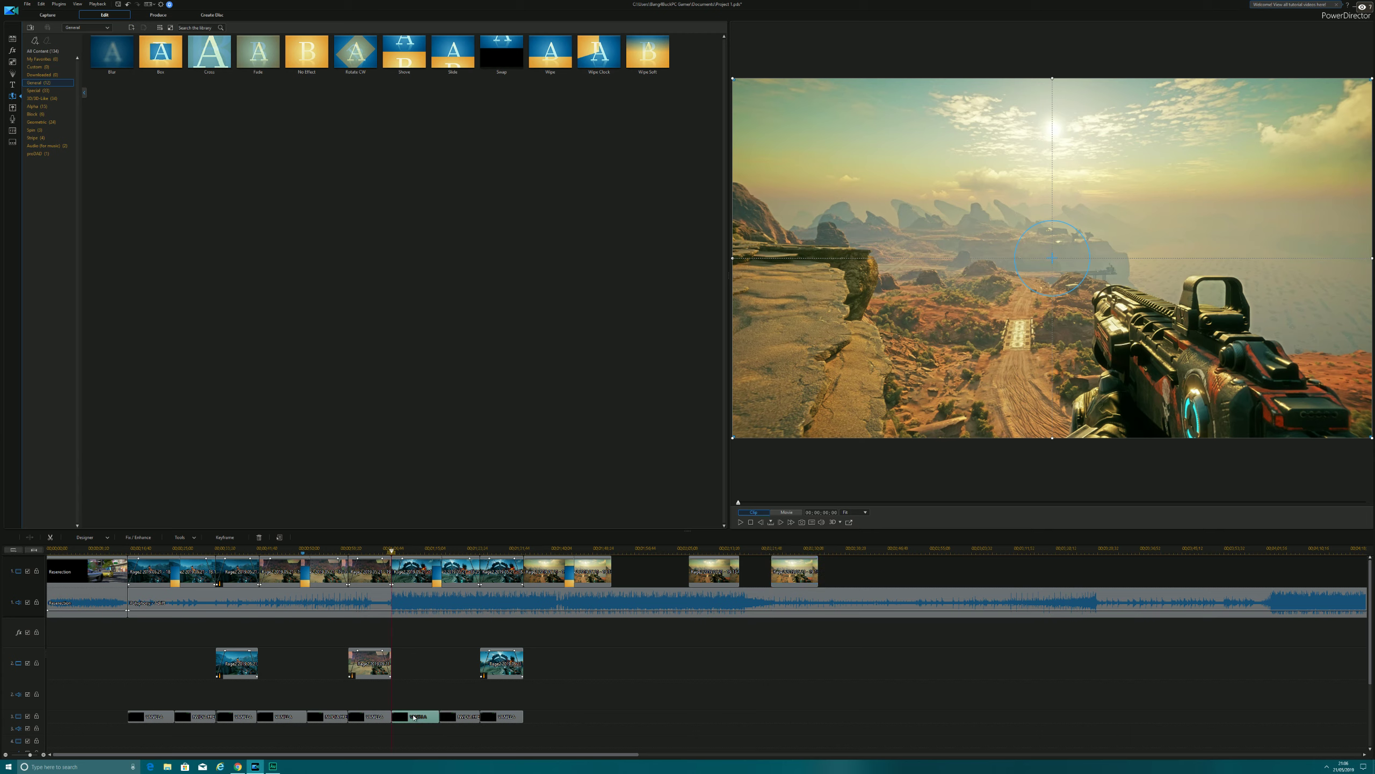
pyautogui.rightClick(414, 717)
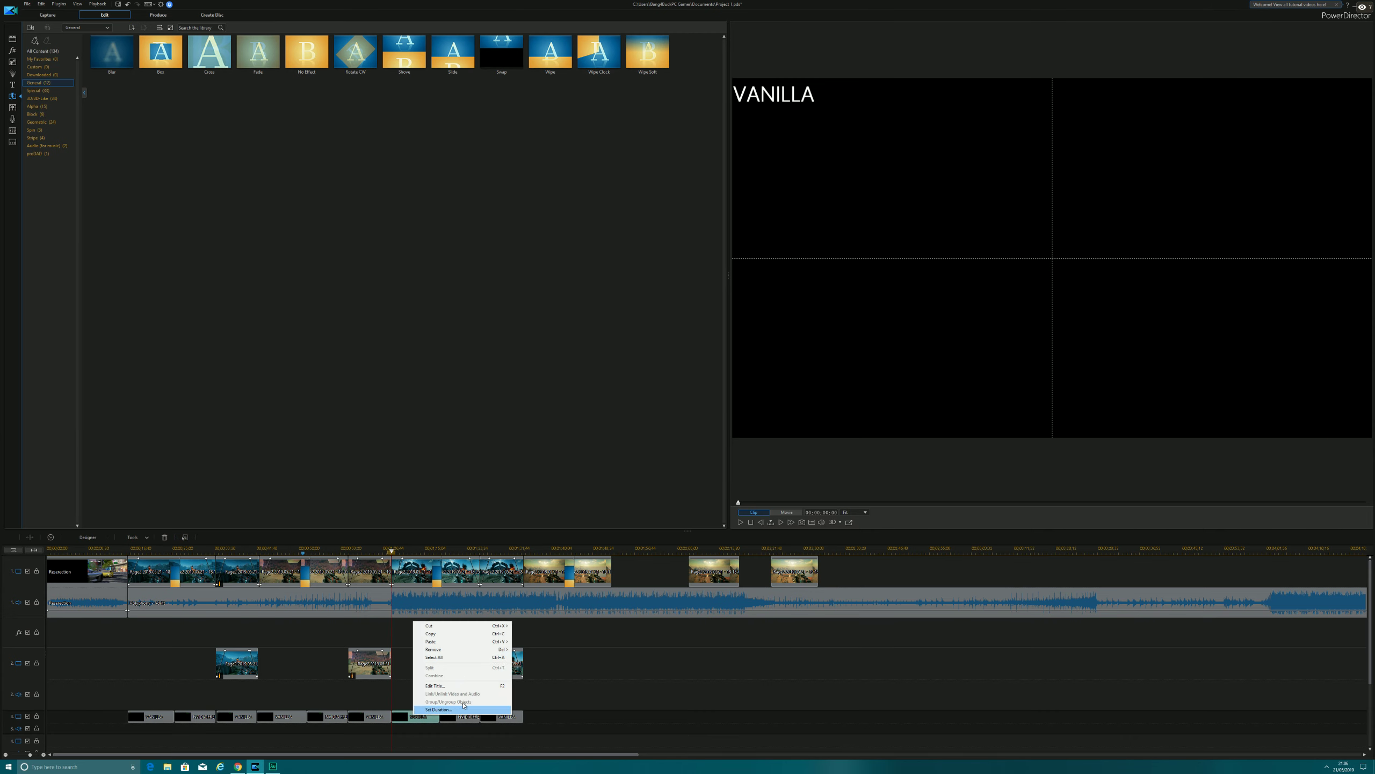
pyautogui.click(448, 634)
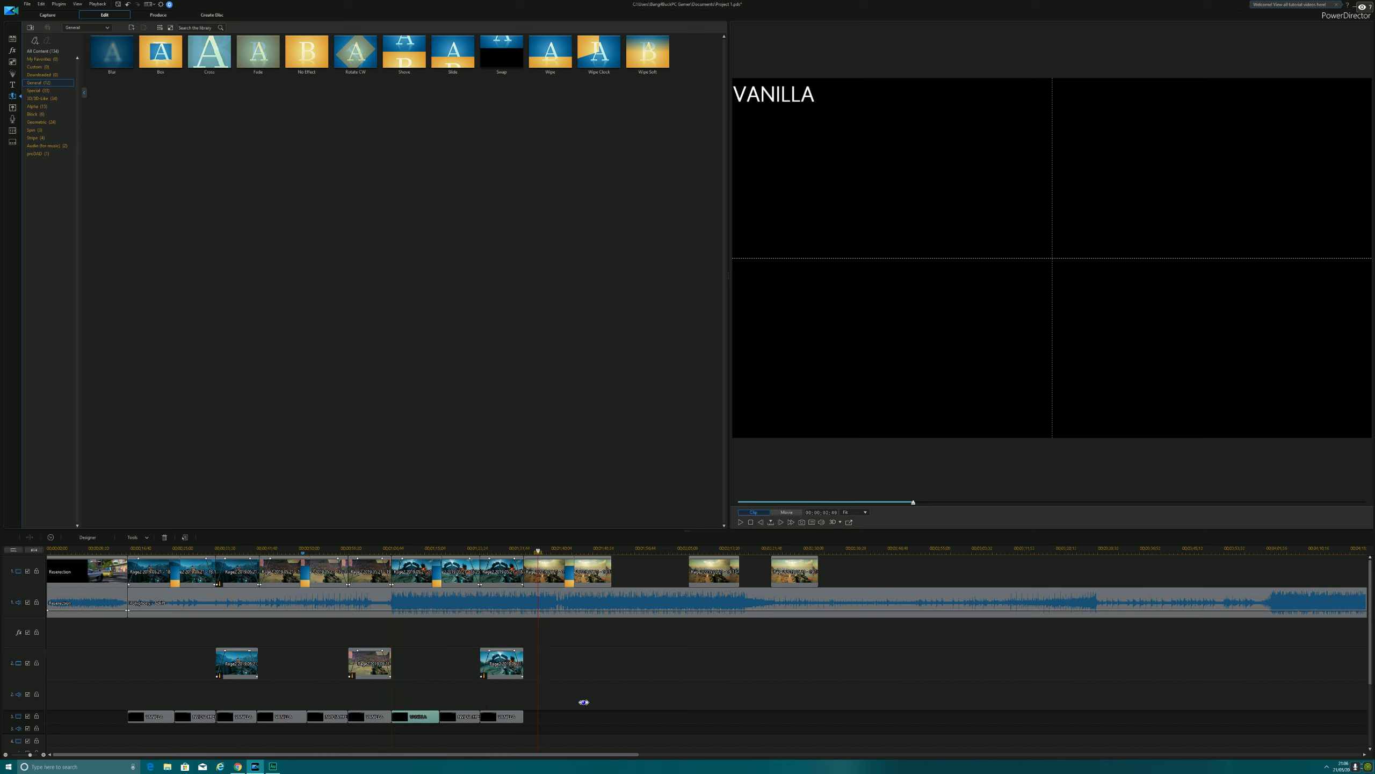
pyautogui.rightClick(564, 714)
pyautogui.moveTo(597, 595)
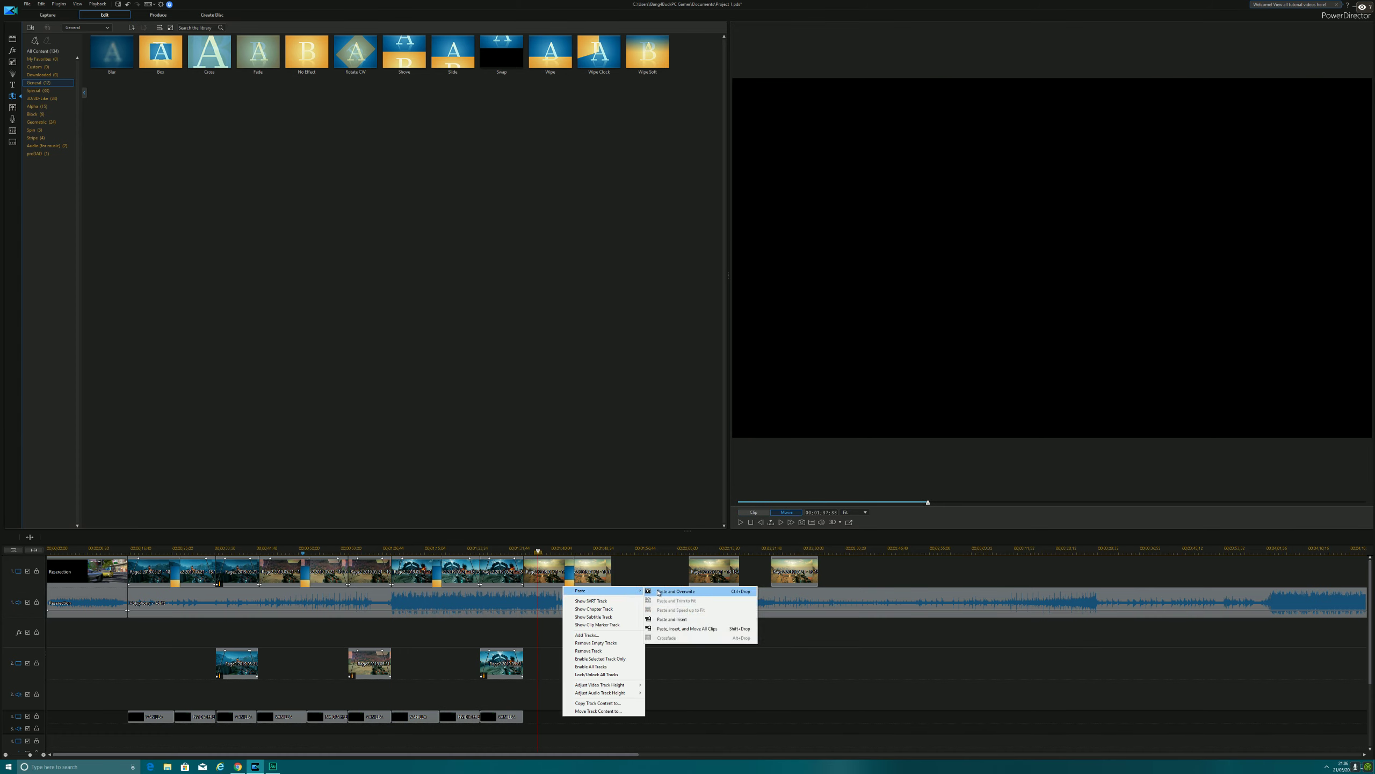
pyautogui.click(669, 592)
pyautogui.moveTo(554, 718)
pyautogui.mouseDown()
pyautogui.moveTo(542, 717)
pyautogui.moveTo(572, 718)
pyautogui.mouseUp()
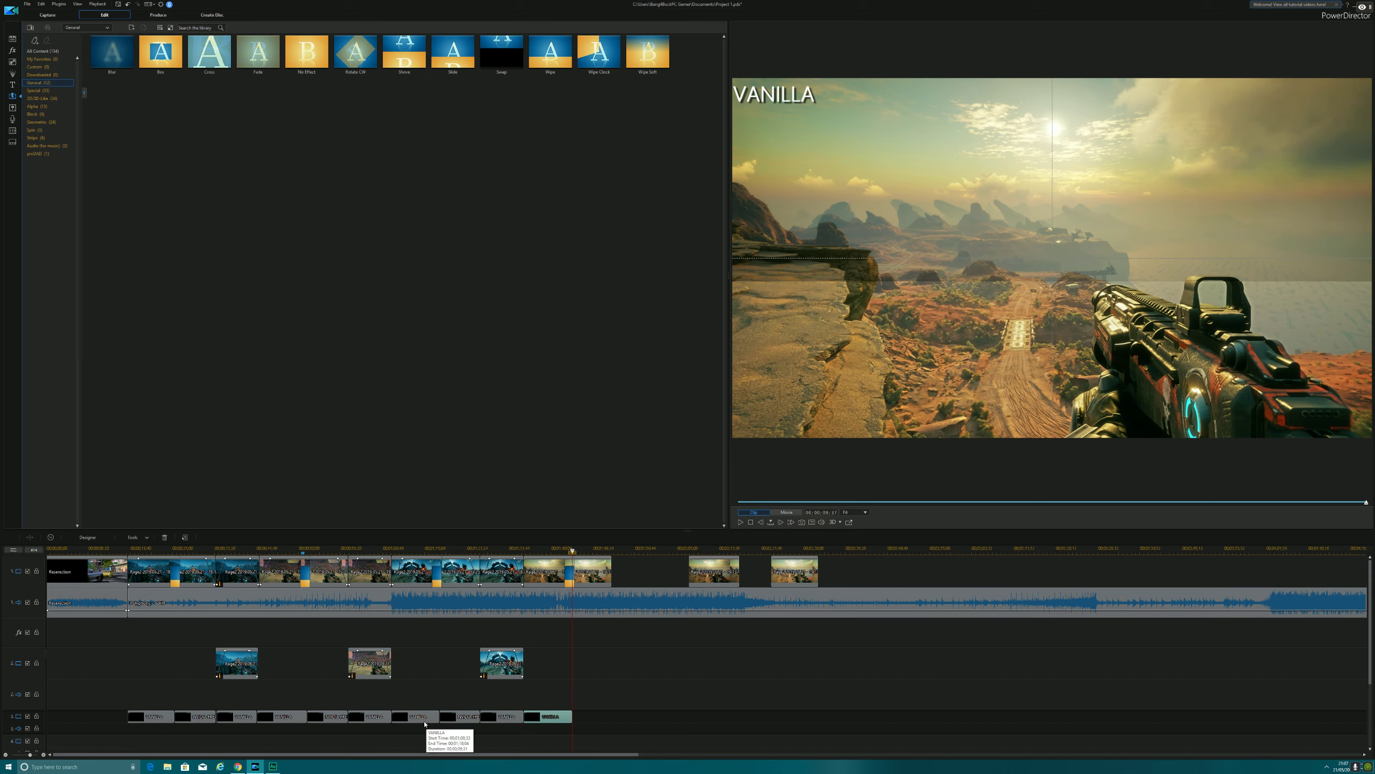
# Copy the NVIDIA FREESTYLE title, paste it directly after the new VANILLA title and fit it to the end of the brighter cliff clip.
pyautogui.rightClick(331, 717)
pyautogui.click(350, 635)
pyautogui.click(583, 551)
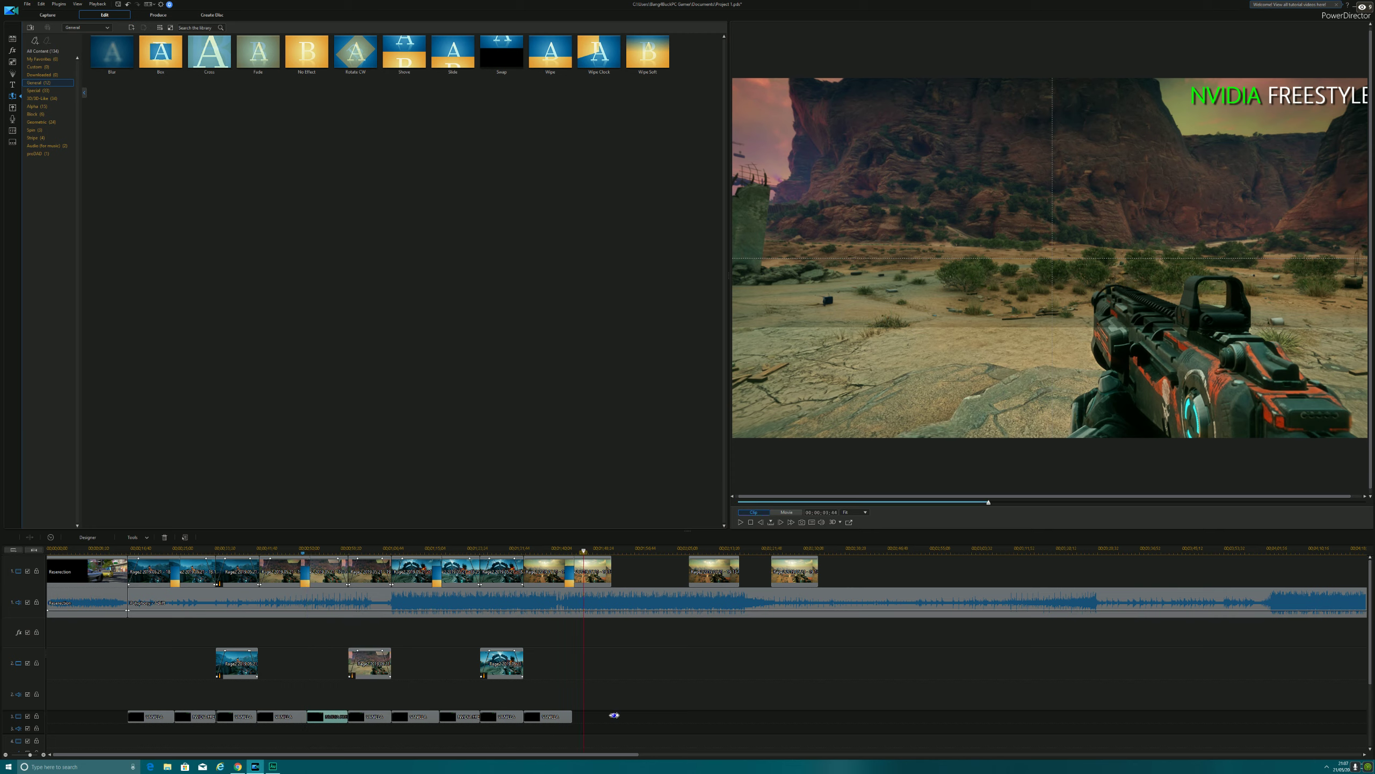
pyautogui.rightClick(589, 587)
pyautogui.moveTo(626, 591)
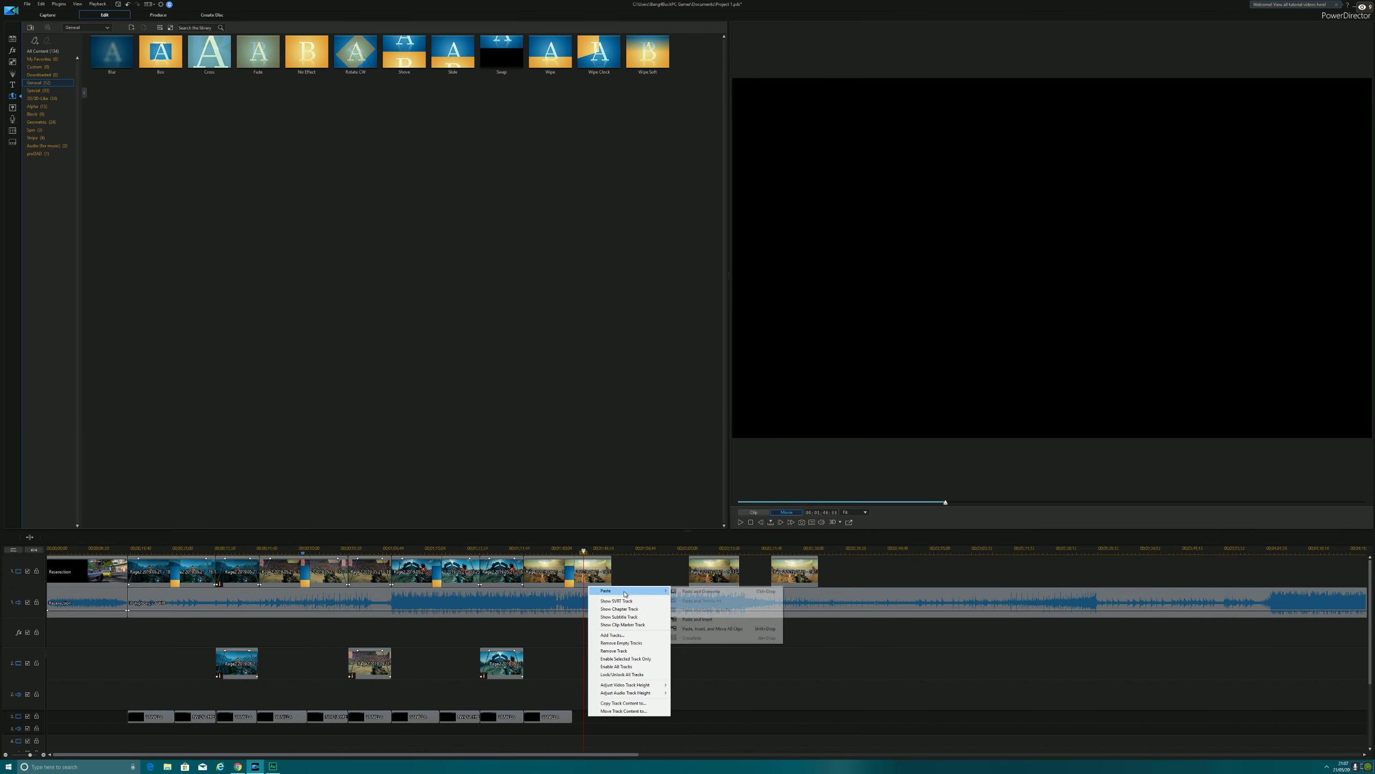
pyautogui.click(693, 592)
pyautogui.moveTo(600, 718); pyautogui.dragTo(617, 644)
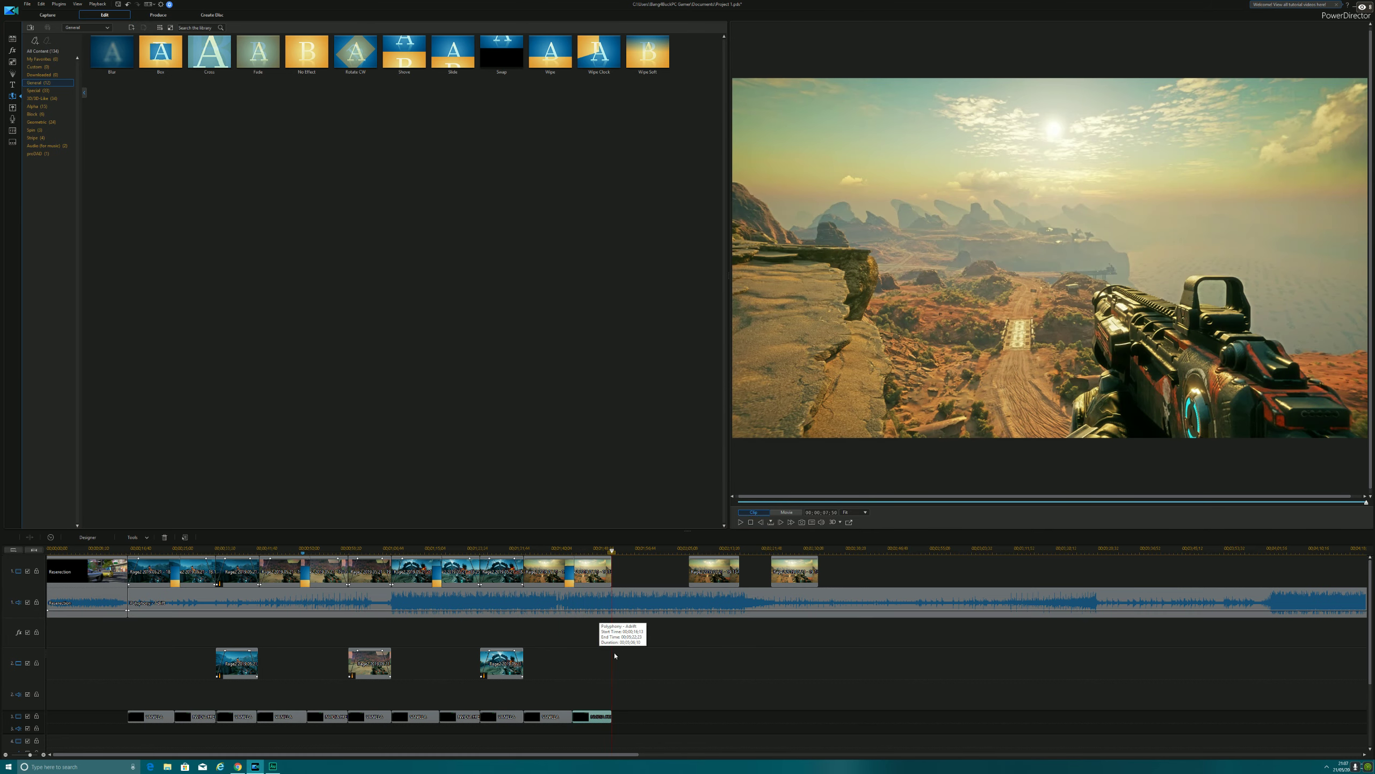
# Enable fade-in on the first of the two landscape clips after the third comparison and apply fades to the second one.
pyautogui.click(571, 588)
pyautogui.doubleClick(572, 589)
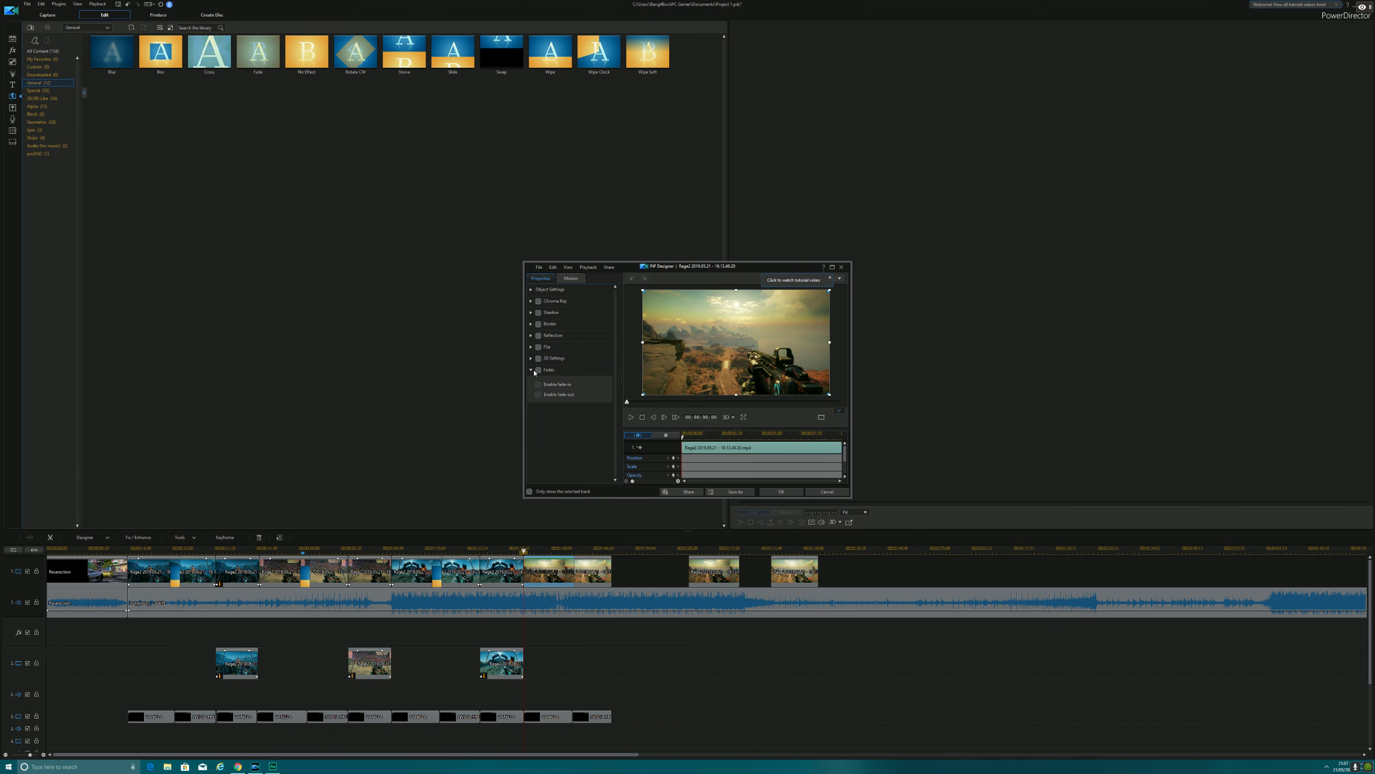
pyautogui.click(538, 385)
pyautogui.click(782, 491)
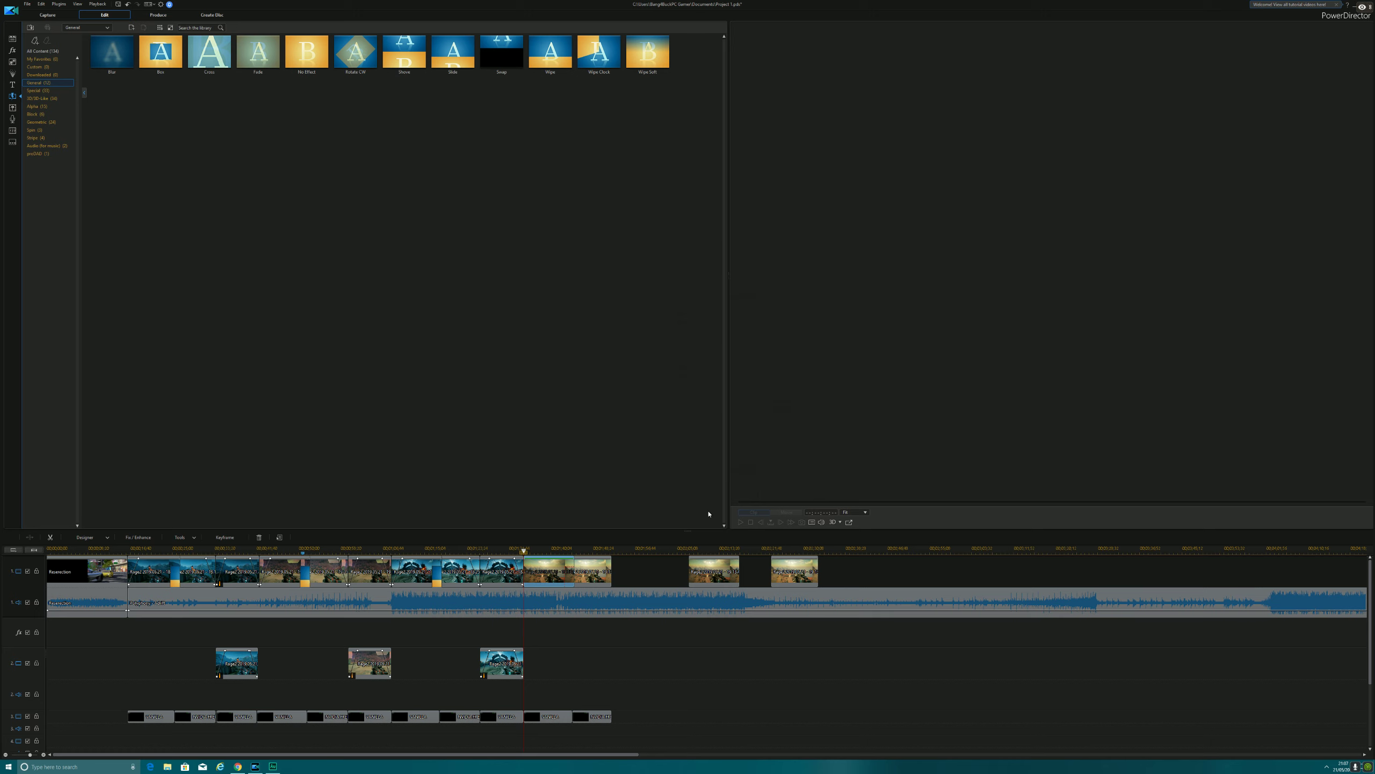
pyautogui.doubleClick(601, 569)
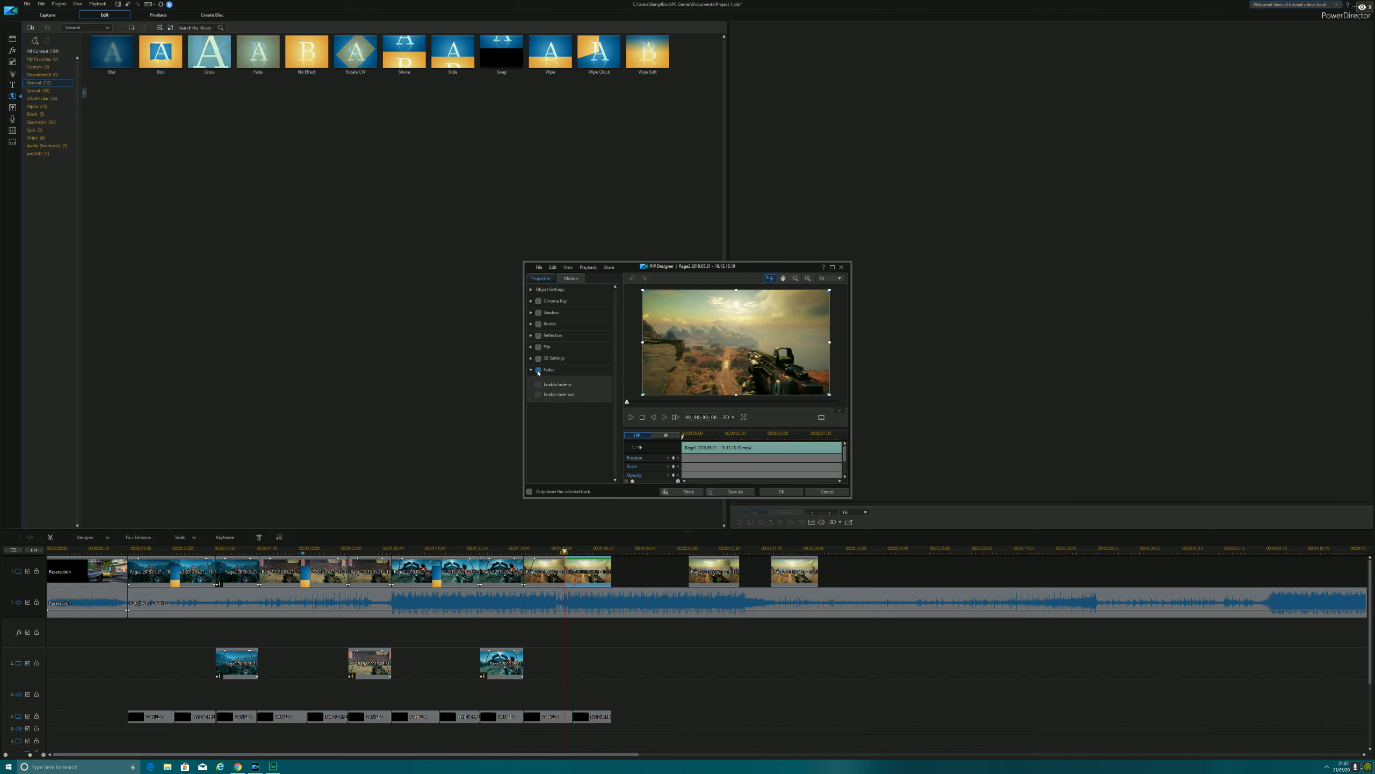
pyautogui.click(772, 492)
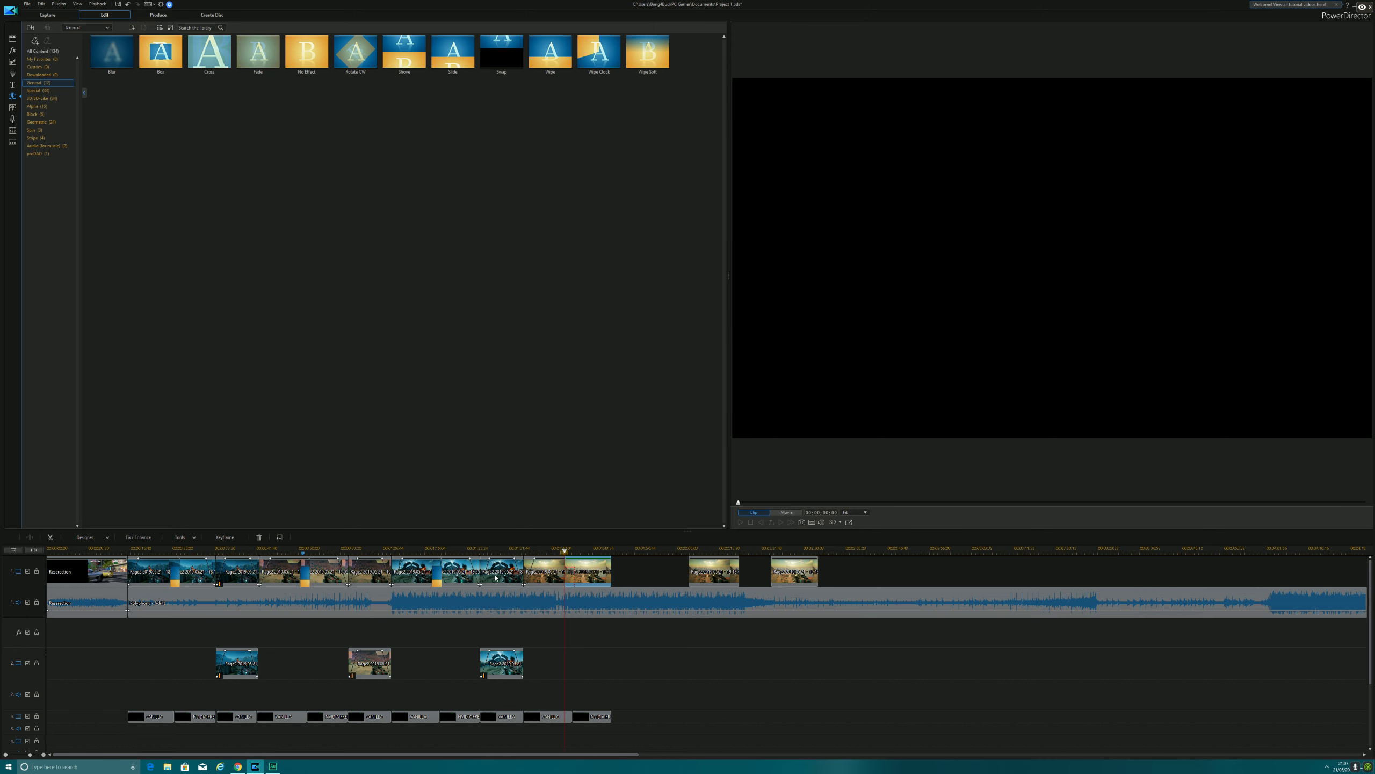
# Play back the whole movie from just before the two landscape clips to check their fades and transition.
pyautogui.click(519, 551)
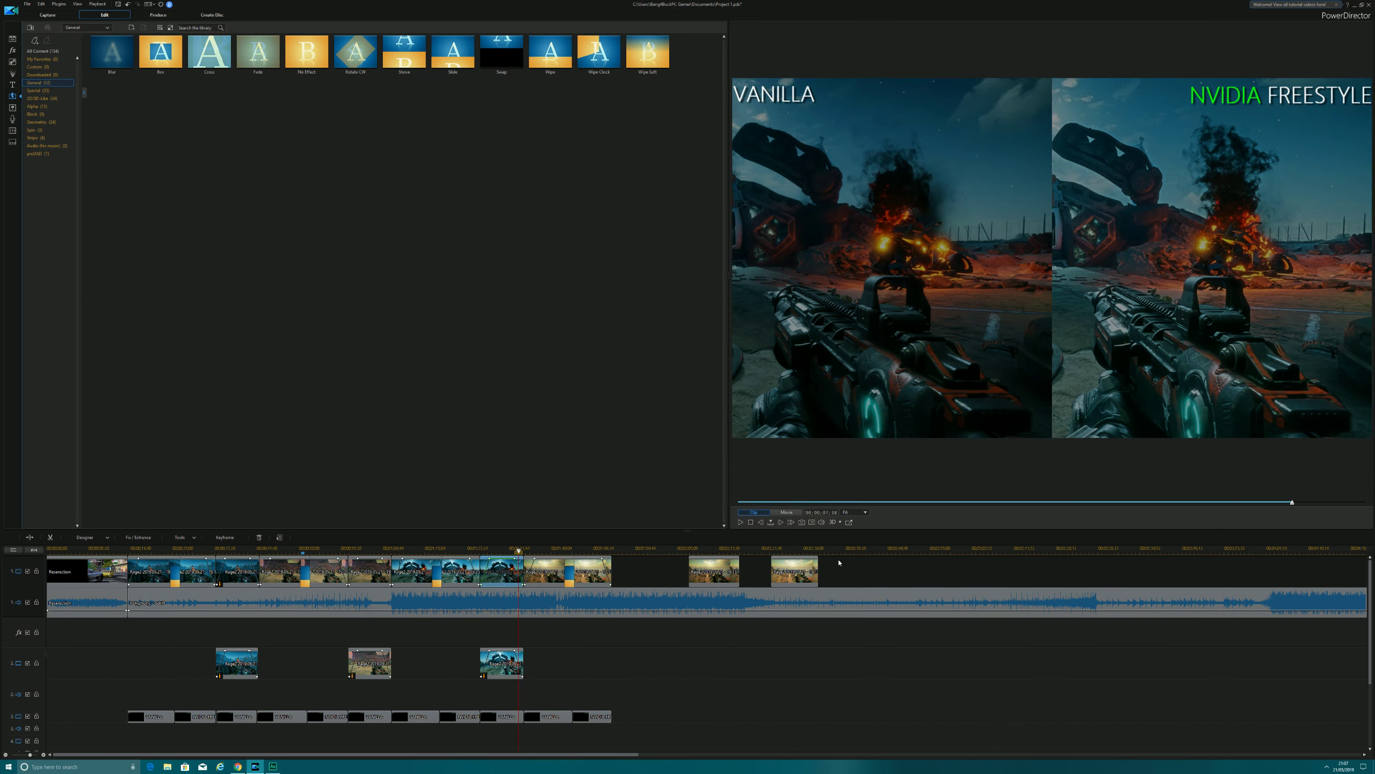
pyautogui.click(788, 514)
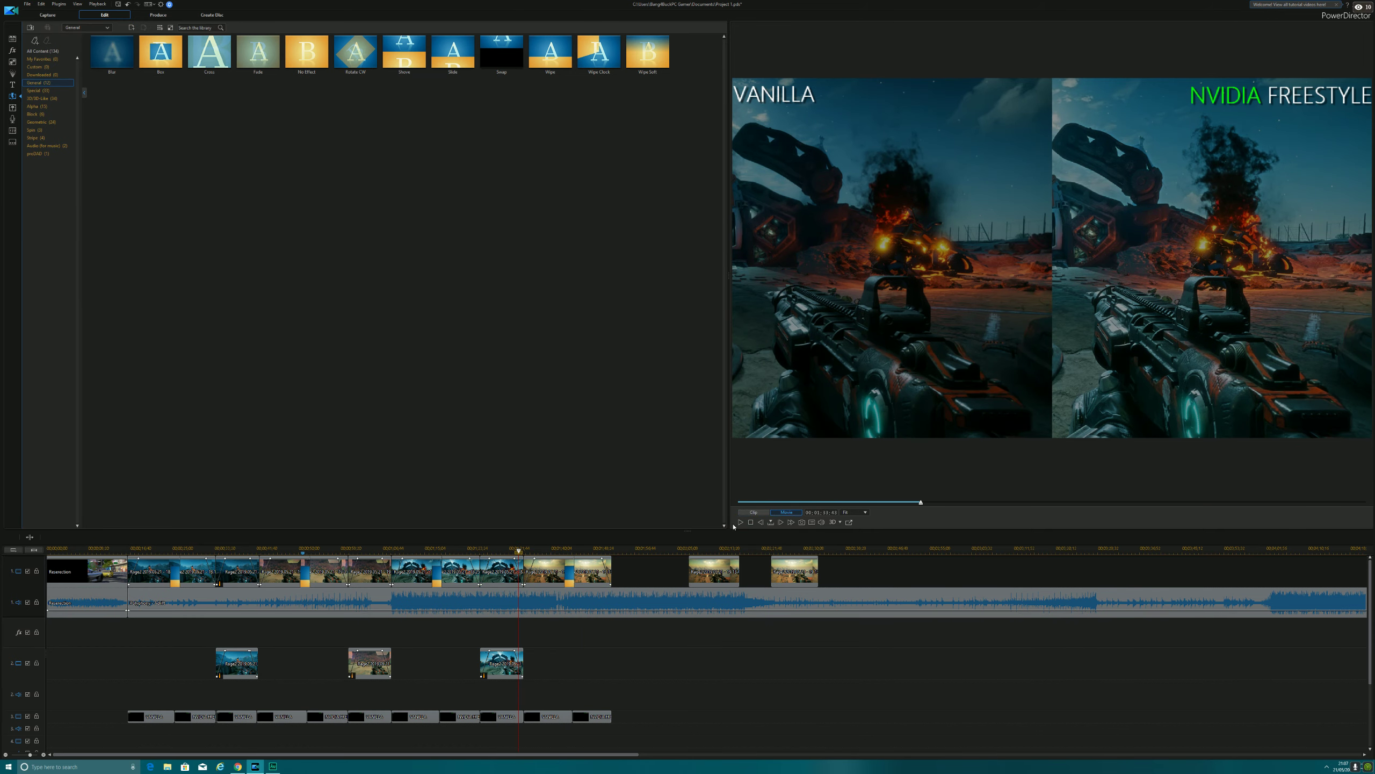
pyautogui.click(741, 522)
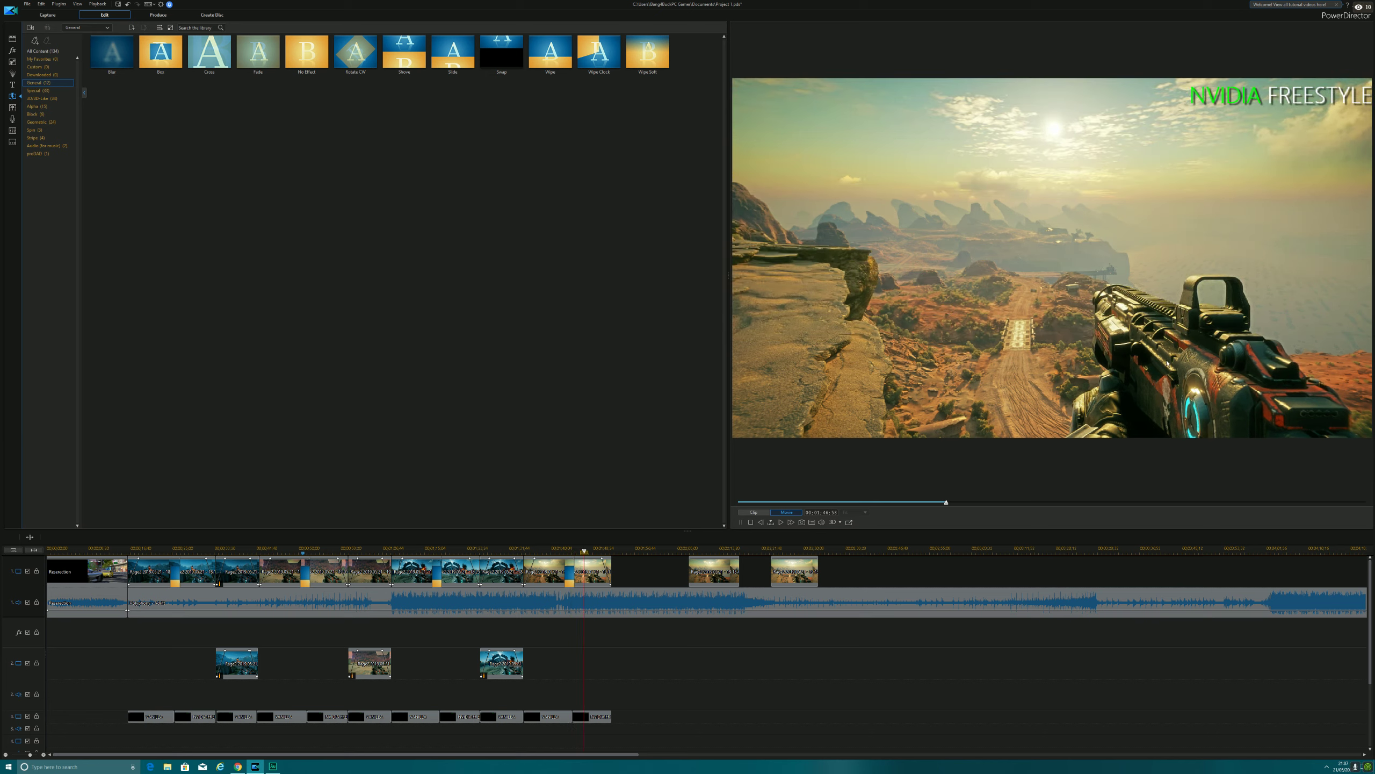
pyautogui.click(740, 522)
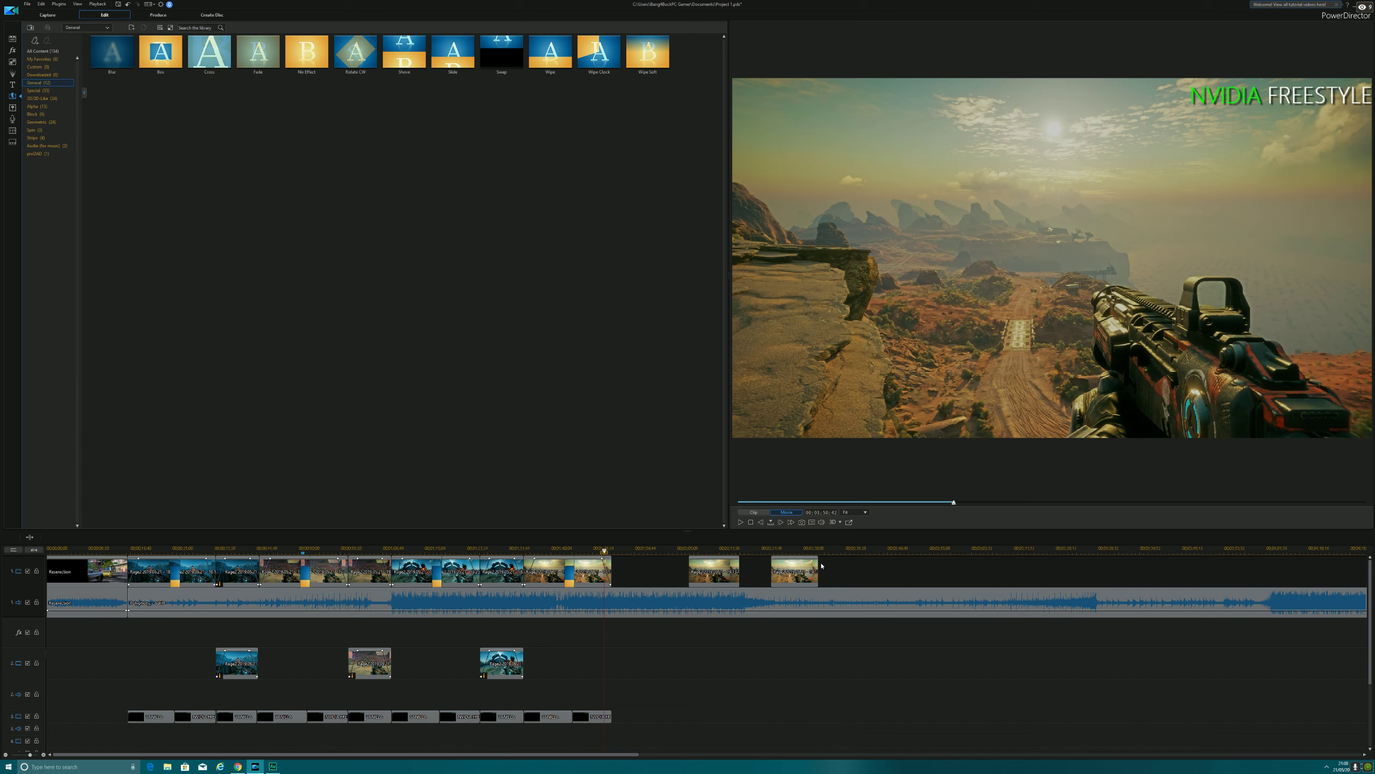
# Move the first detached landscape clip against the end of the preceding clip and shift its picture into the left half of the frame.
pyautogui.click(721, 575)
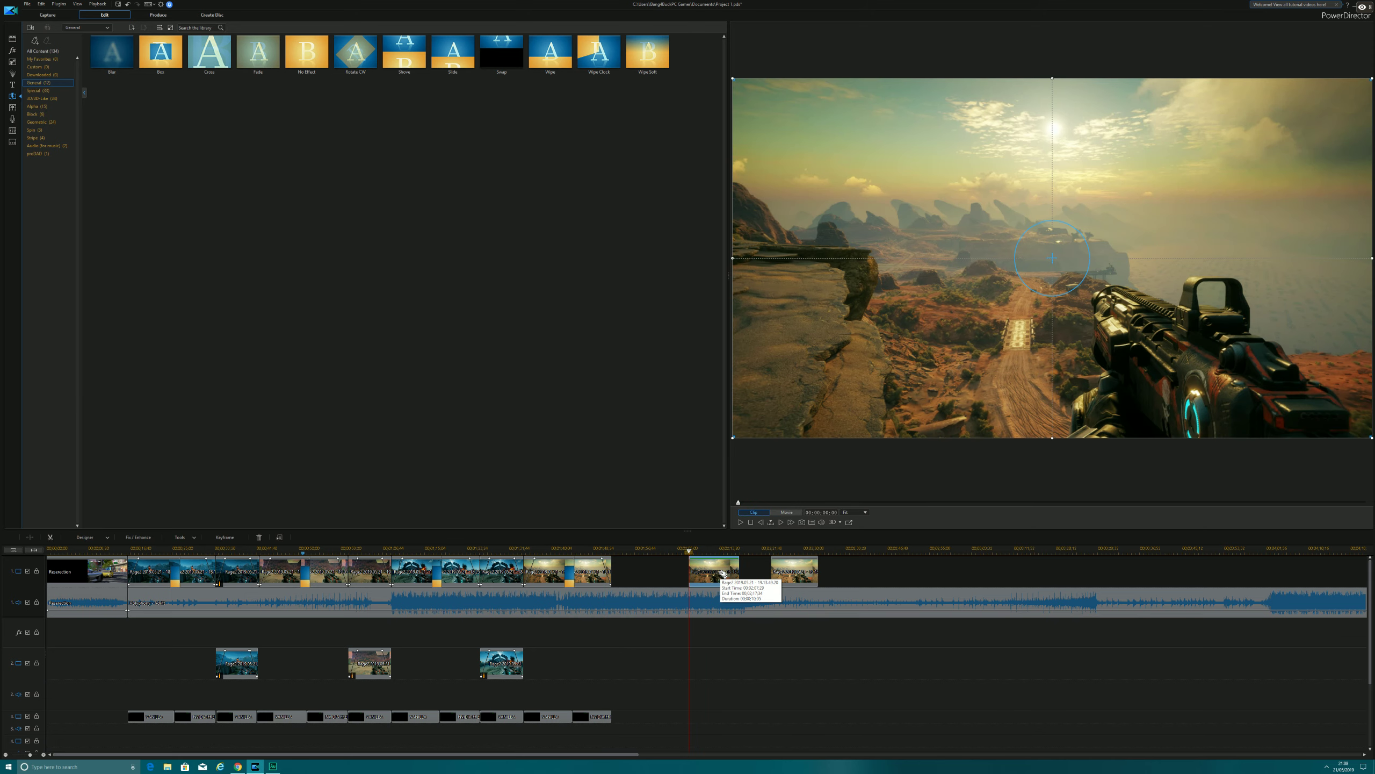
pyautogui.moveTo(713, 570); pyautogui.dragTo(636, 578)
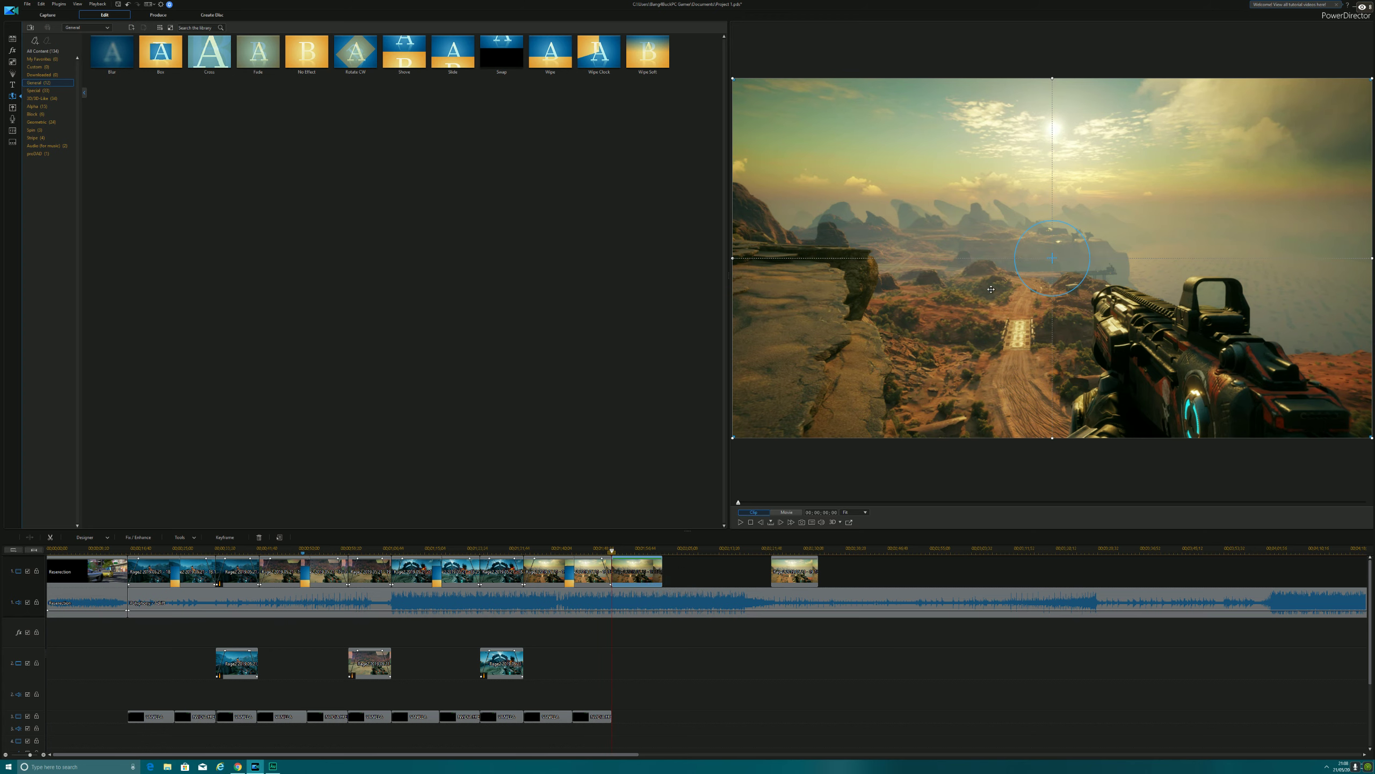
pyautogui.moveTo(1052, 257); pyautogui.dragTo(730, 257)
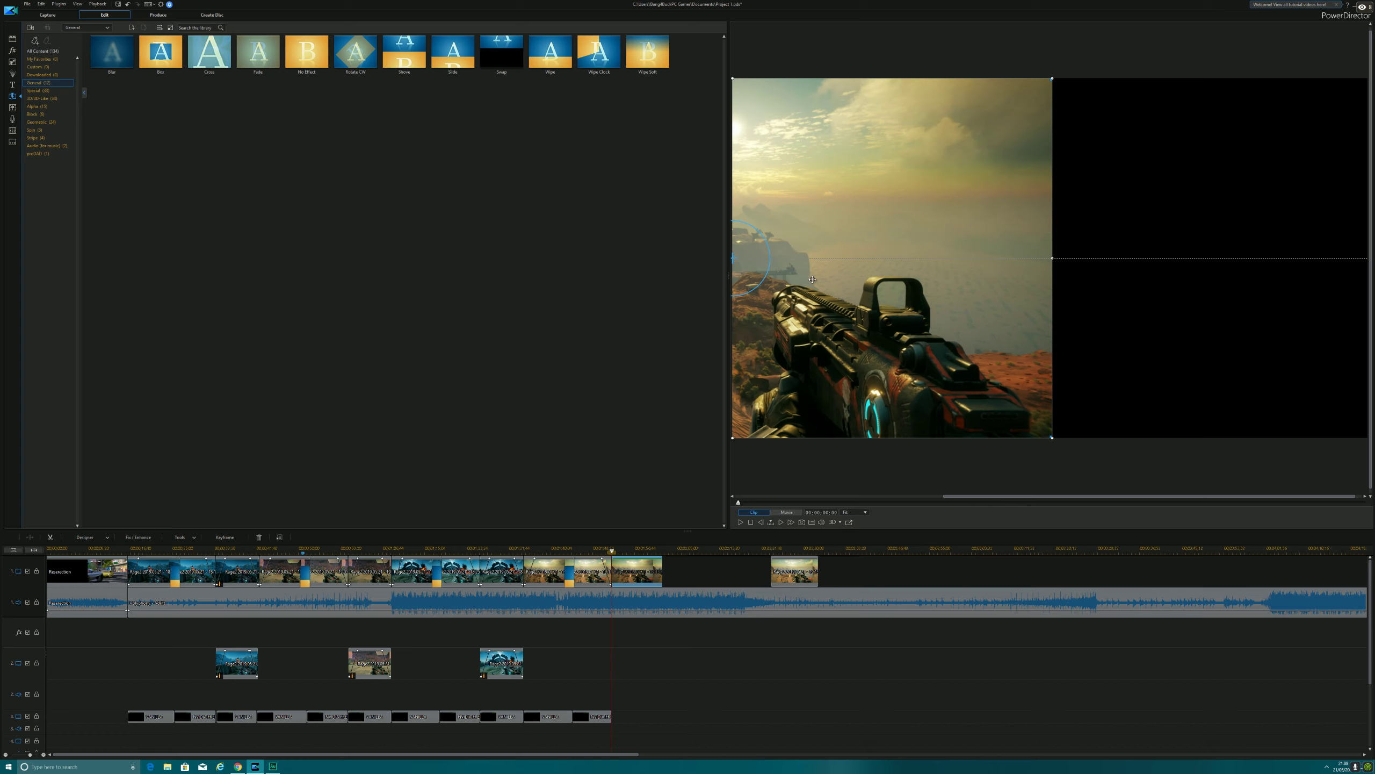
pyautogui.rightClick(649, 583)
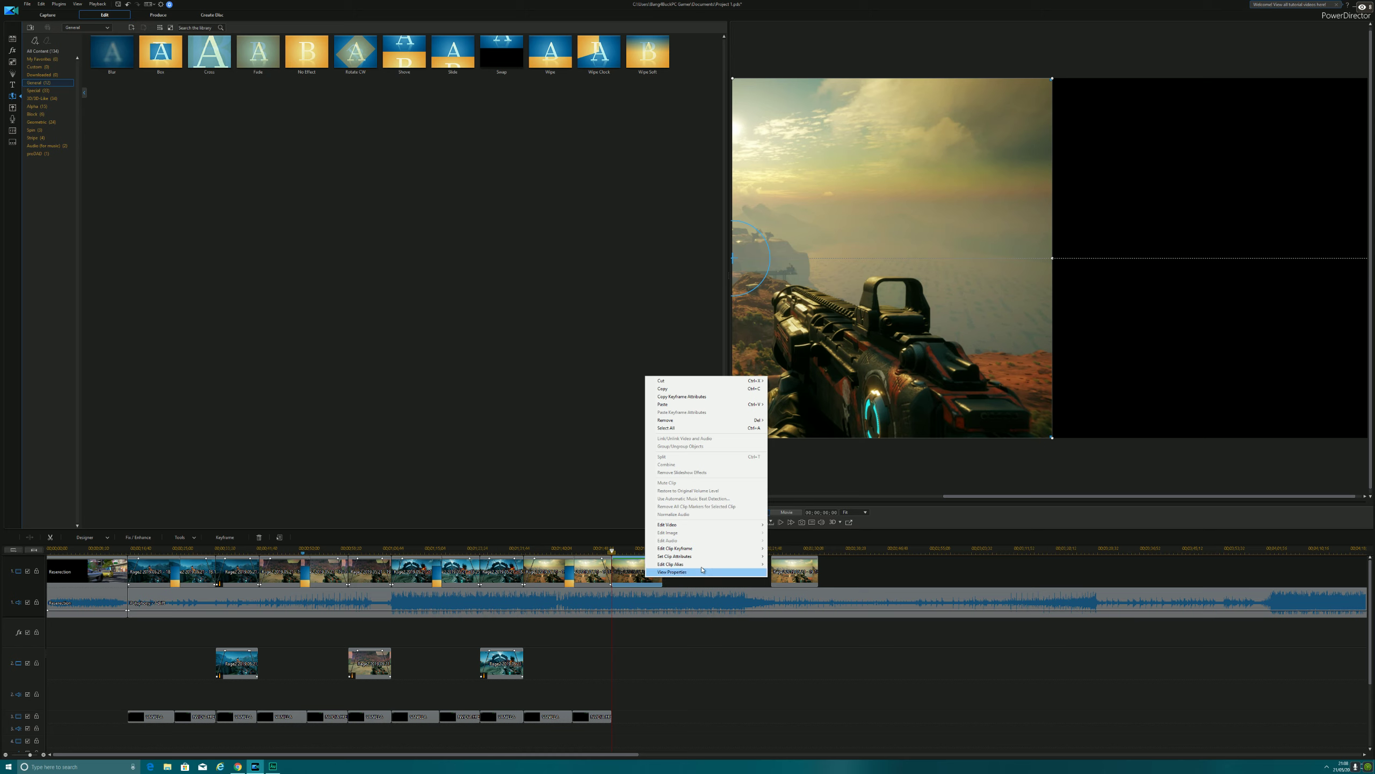
pyautogui.moveTo(766, 552)
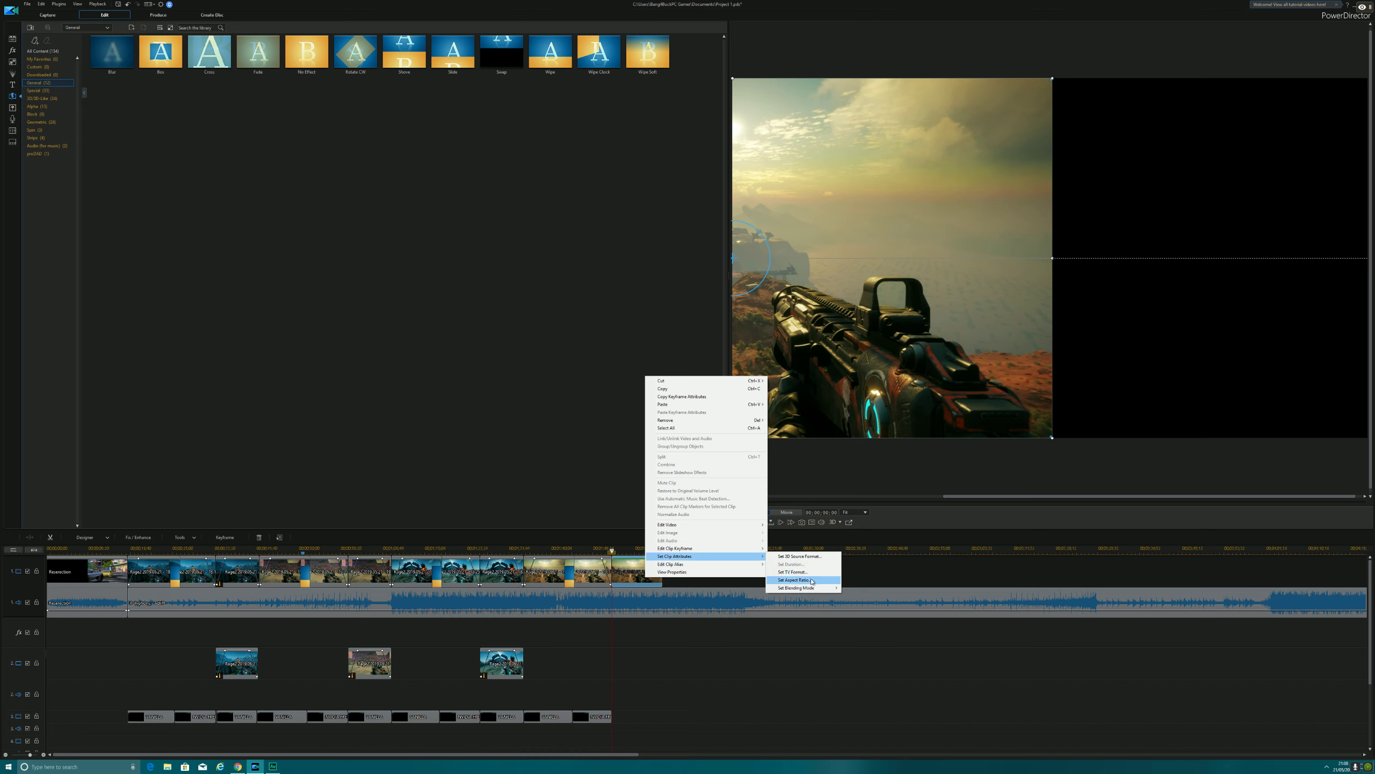
pyautogui.moveTo(818, 589)
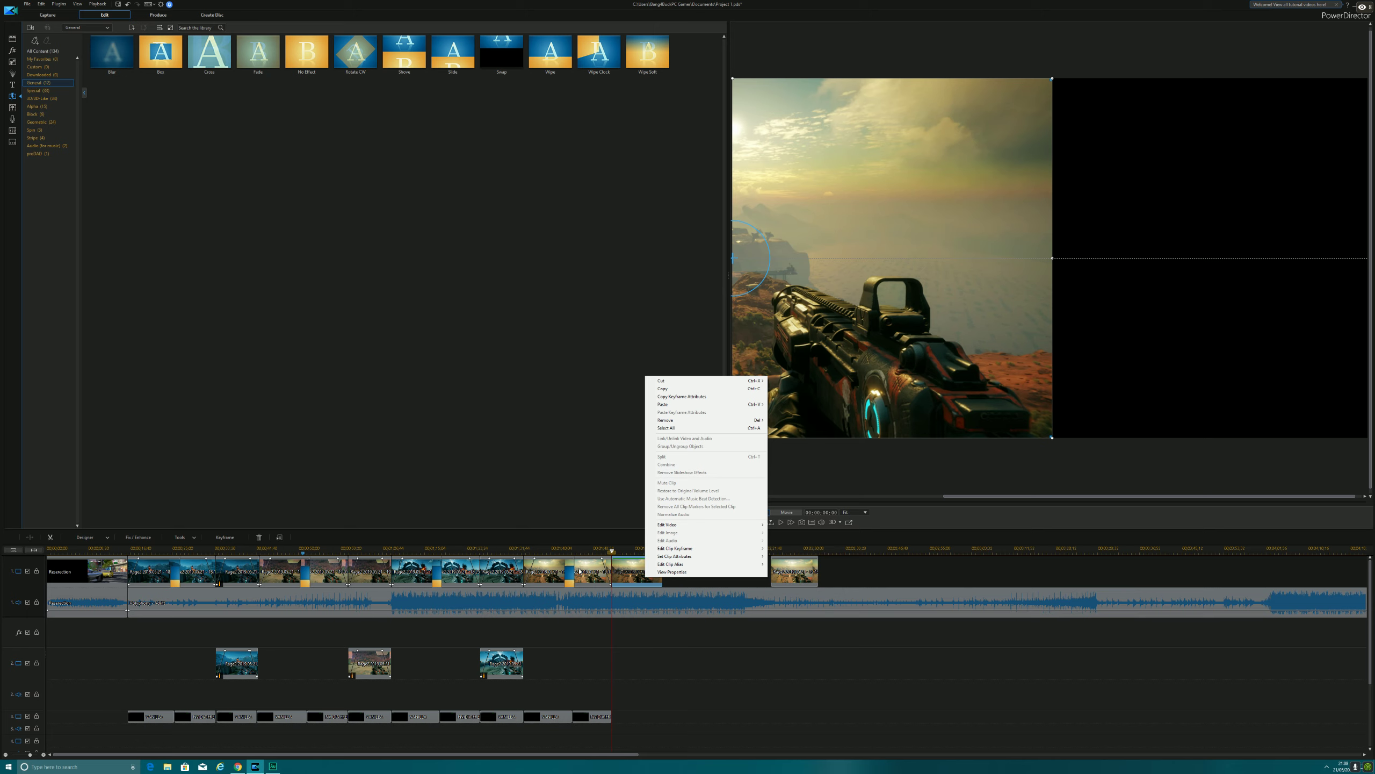
pyautogui.click(224, 538)
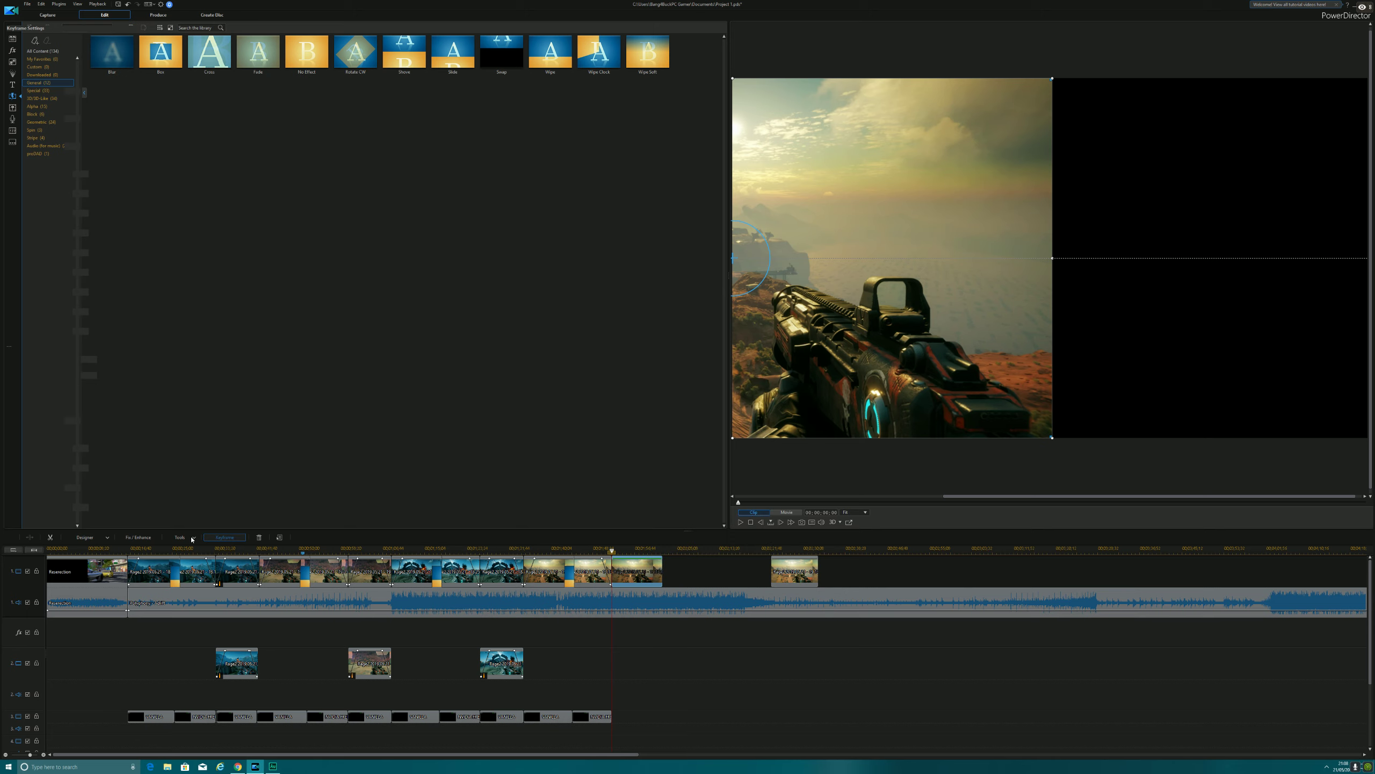
pyautogui.click(192, 539)
pyautogui.click(193, 539)
pyautogui.click(192, 539)
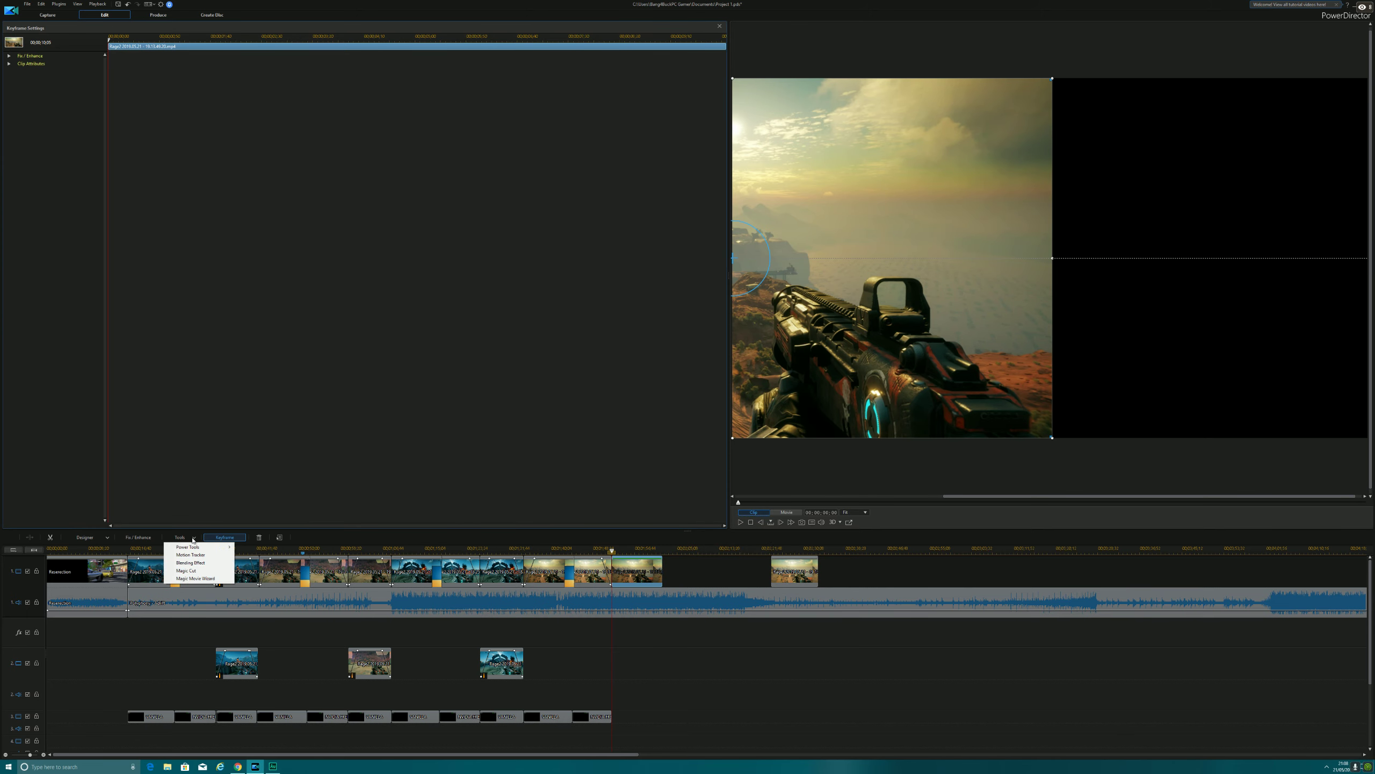
pyautogui.click(192, 539)
pyautogui.click(192, 539)
pyautogui.click(192, 539)
pyautogui.click(192, 539)
pyautogui.click(192, 539)
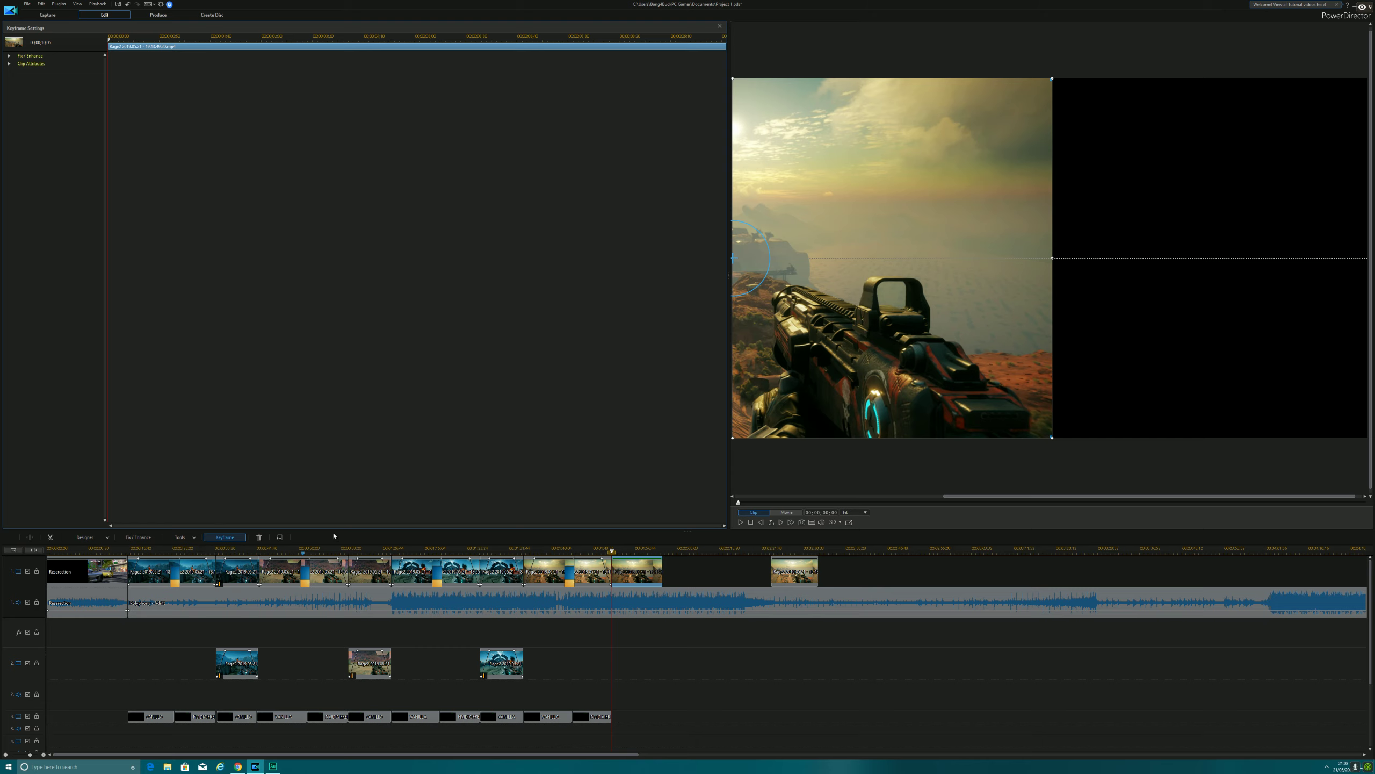
pyautogui.click(727, 633)
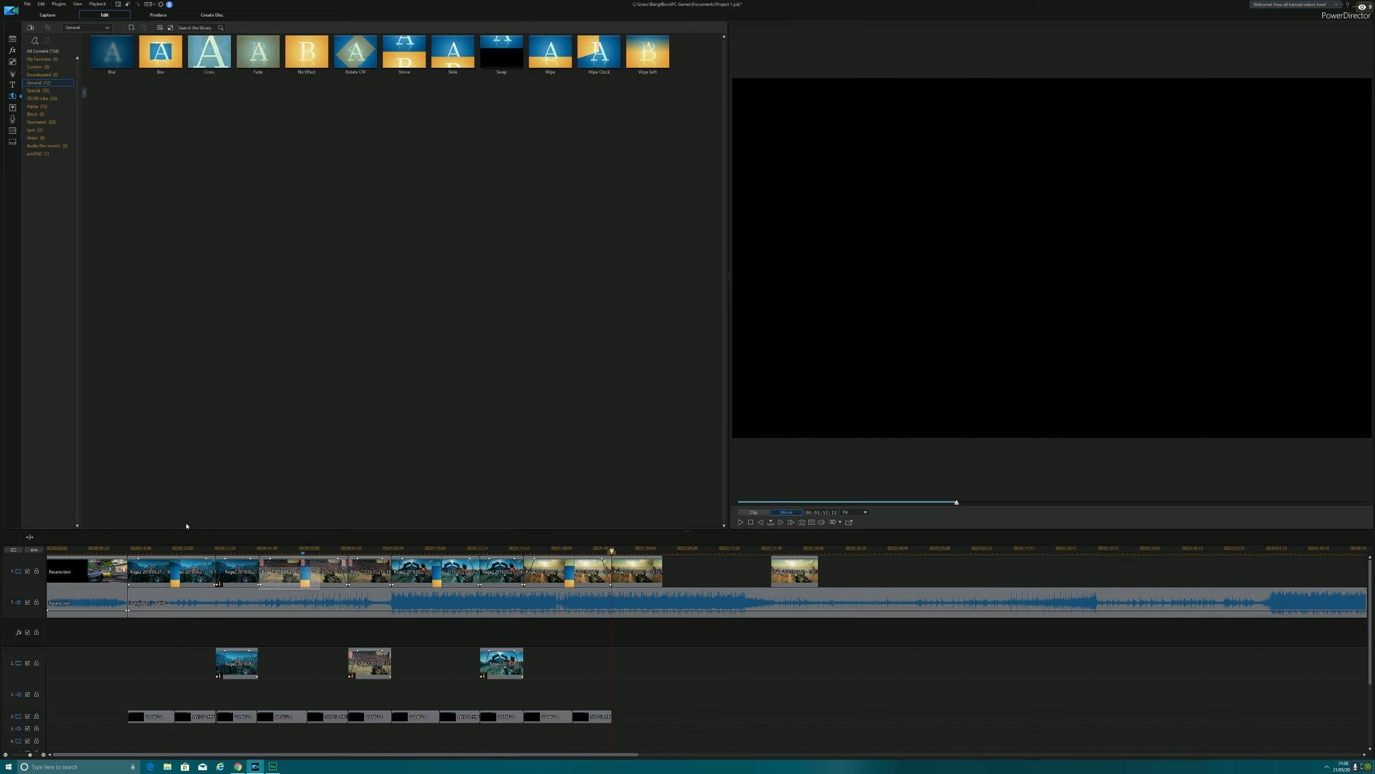
# Use Crop/Zoom/Pan on the left-half landscape clip to shift its crop area slightly left and apply it.
pyautogui.click(637, 571)
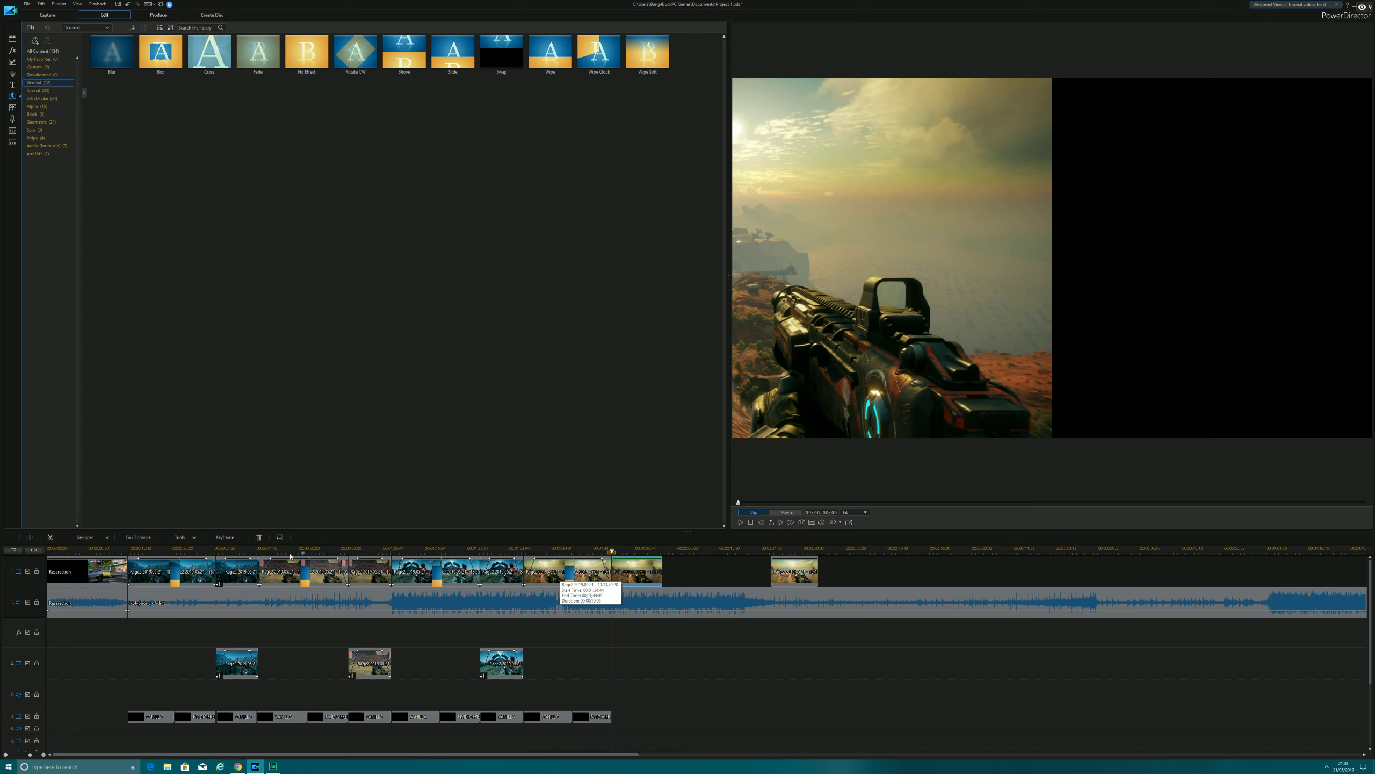
pyautogui.click(200, 539)
pyautogui.moveTo(205, 546)
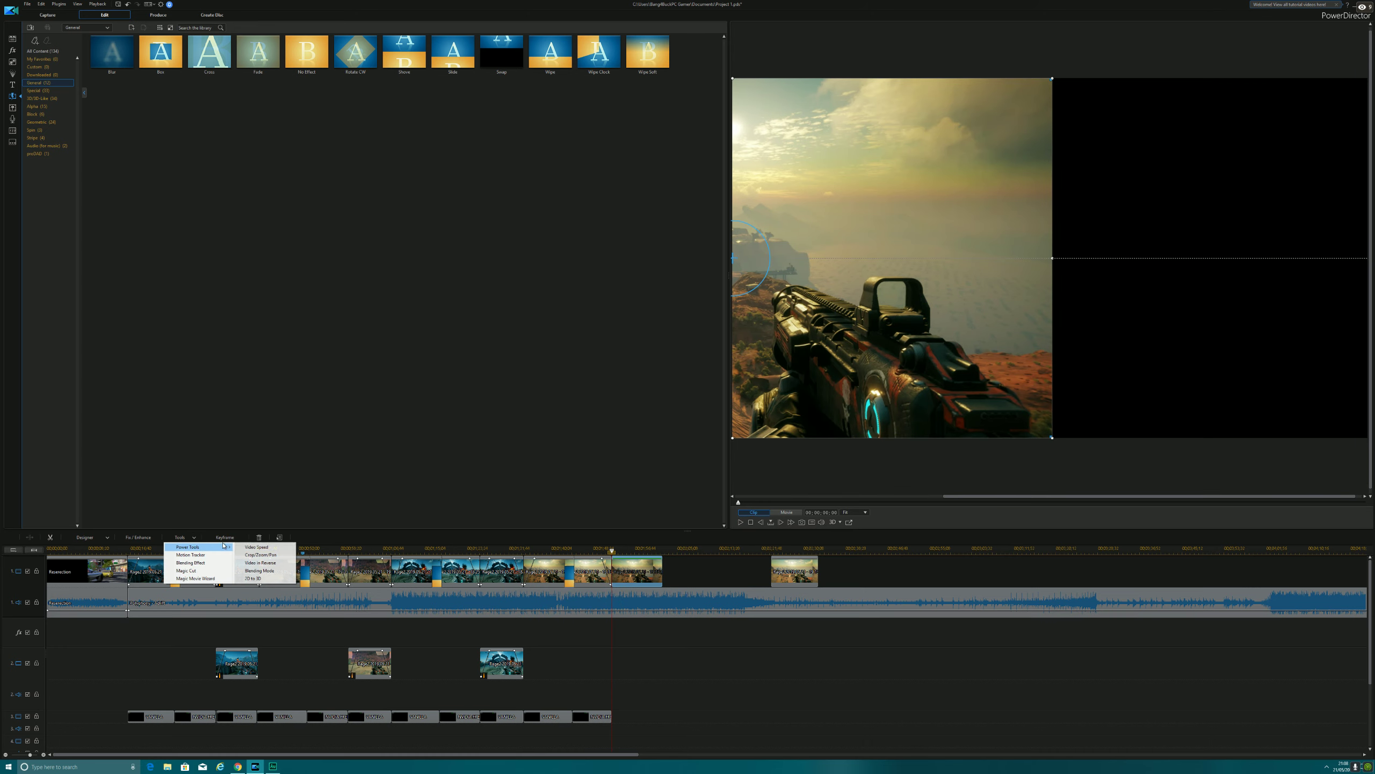
pyautogui.click(271, 556)
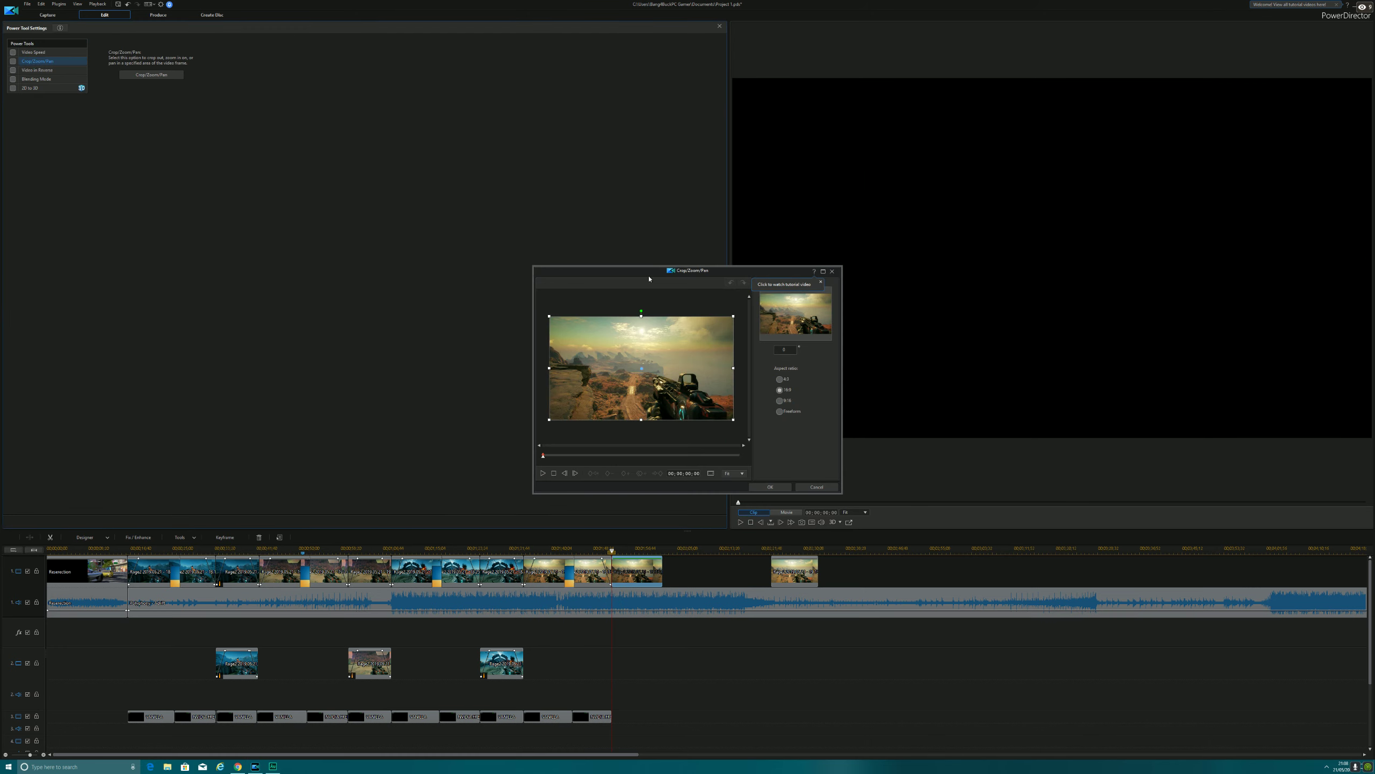
pyautogui.click(642, 367)
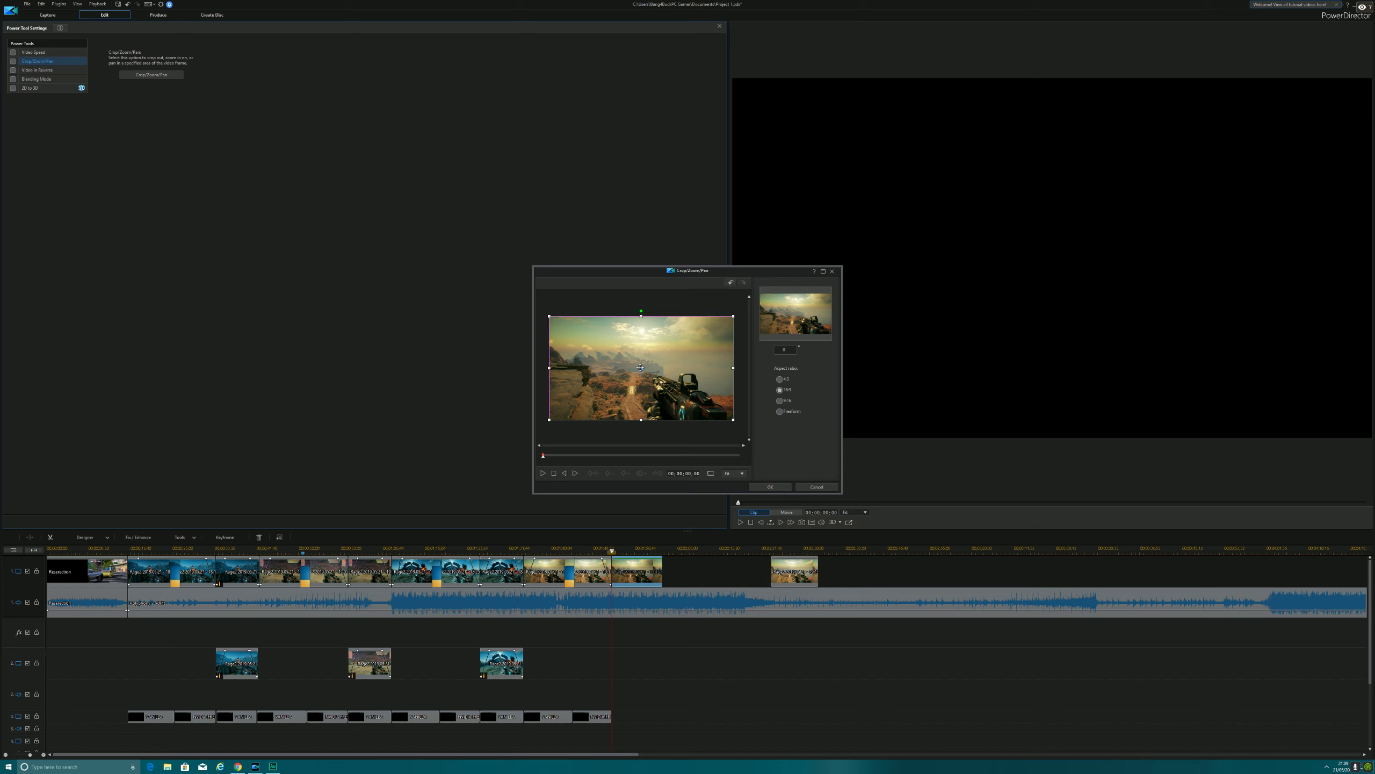
pyautogui.moveTo(640, 368); pyautogui.dragTo(620, 367)
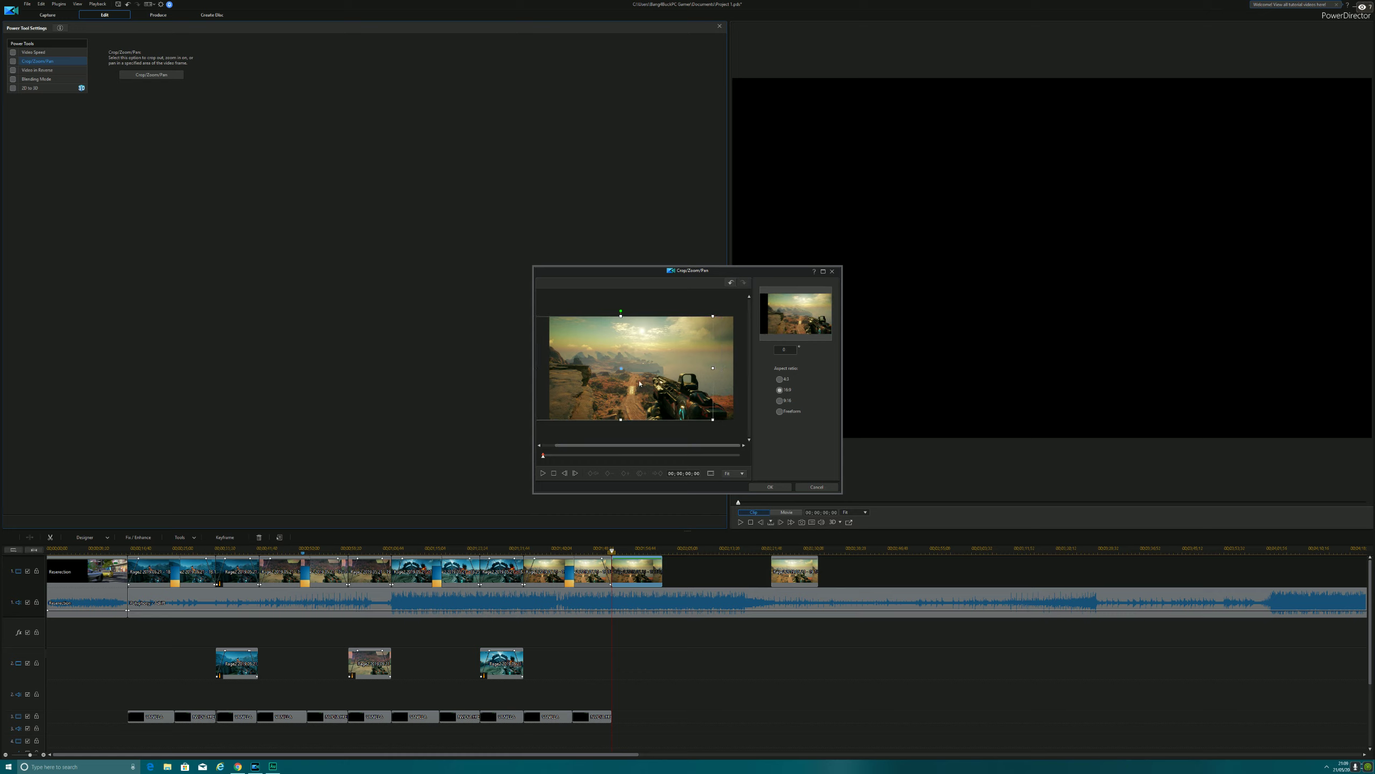
pyautogui.click(773, 487)
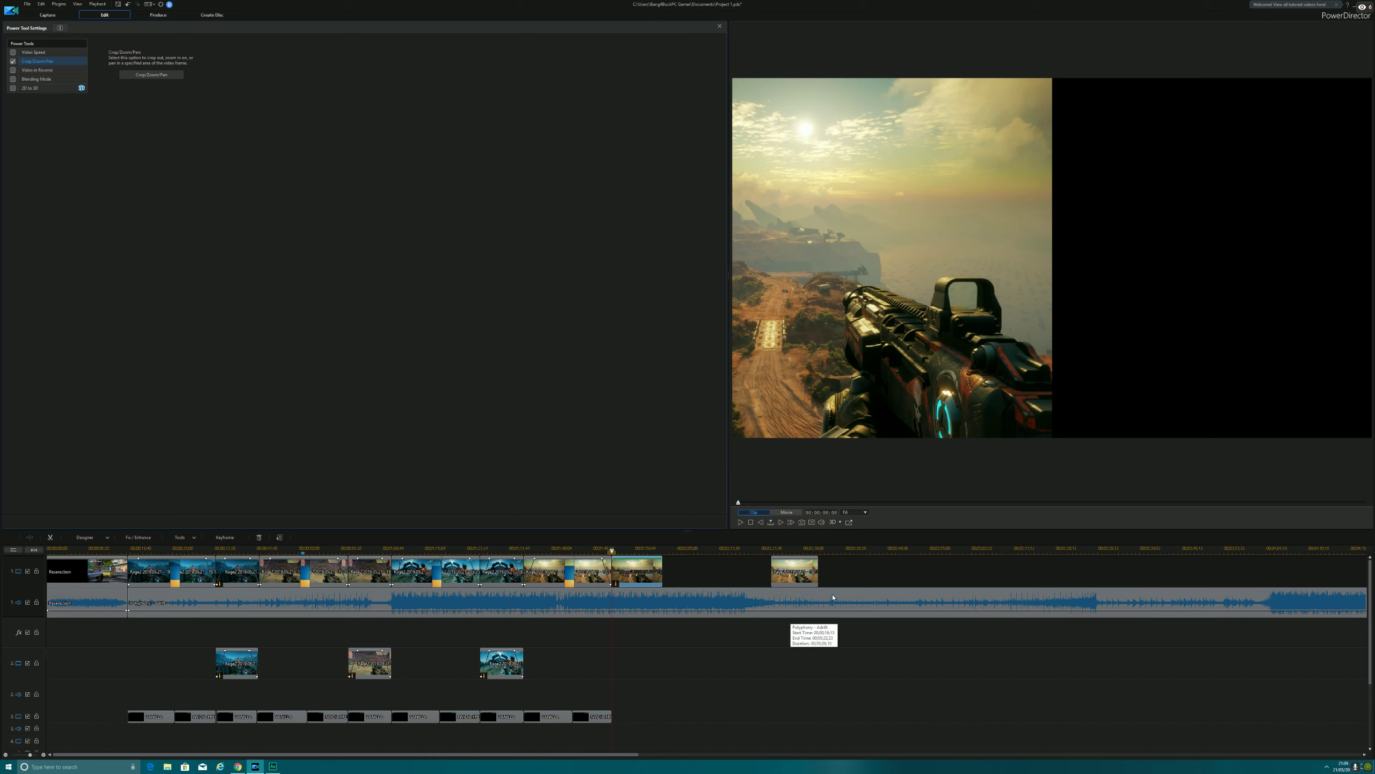
# Select the last detached landscape clip and shift its picture into the right half of the preview frame.
pyautogui.click(791, 573)
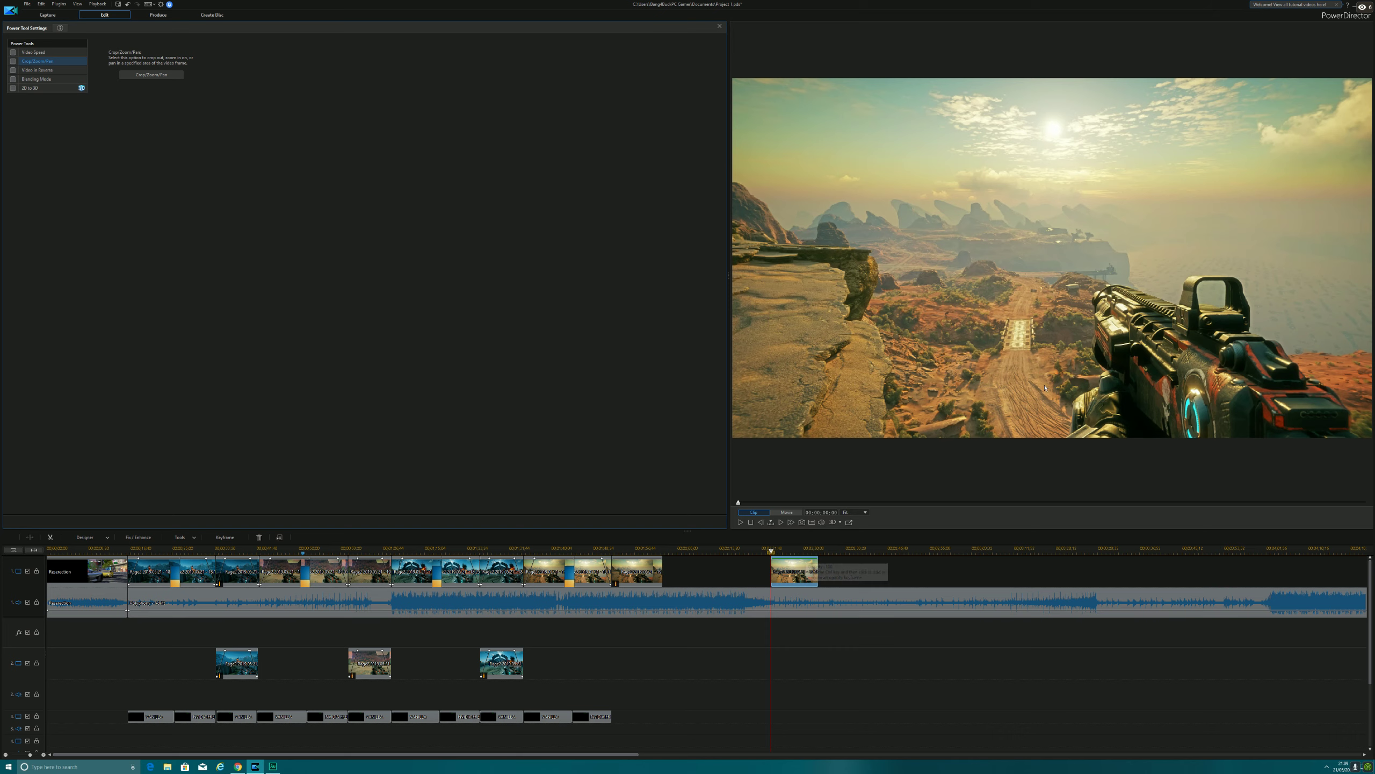
pyautogui.click(924, 563)
pyautogui.click(796, 575)
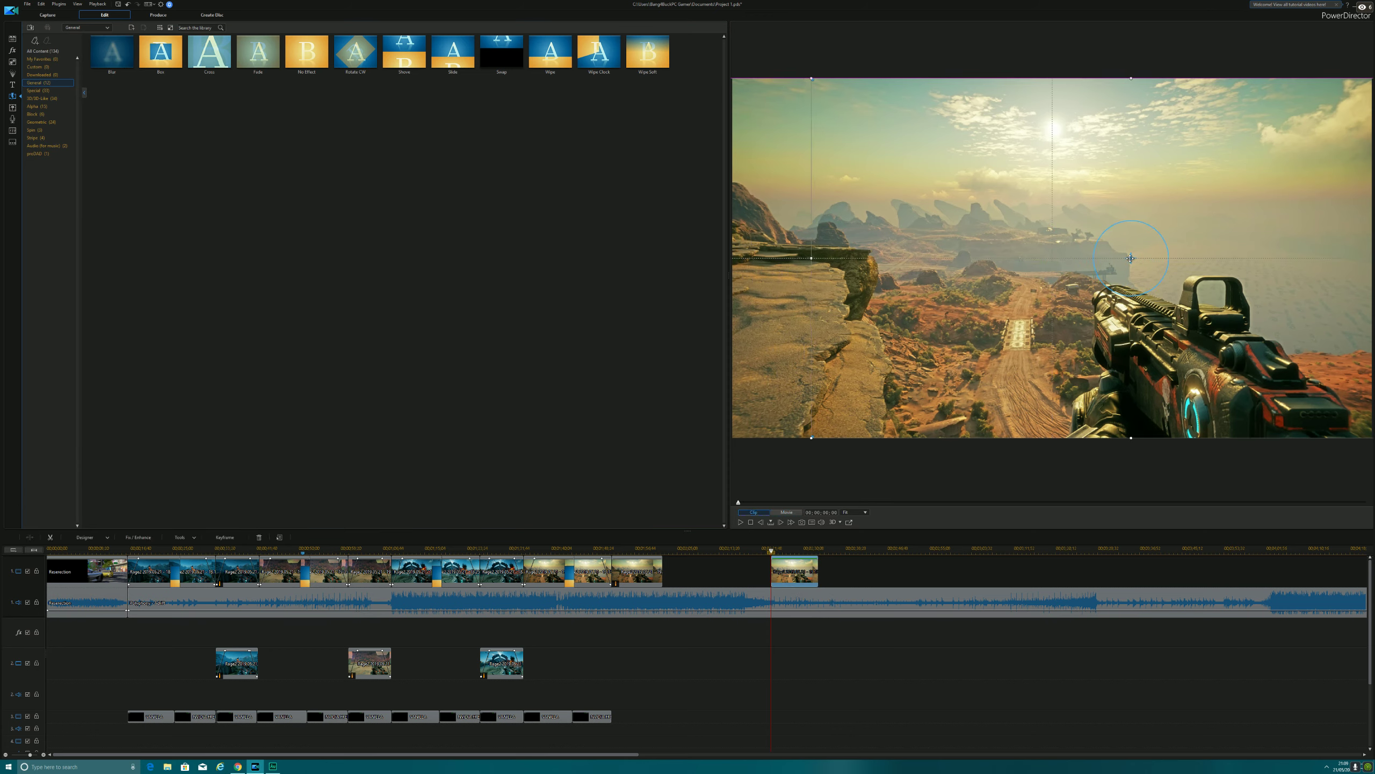
pyautogui.moveTo(1052, 258); pyautogui.dragTo(1364, 258)
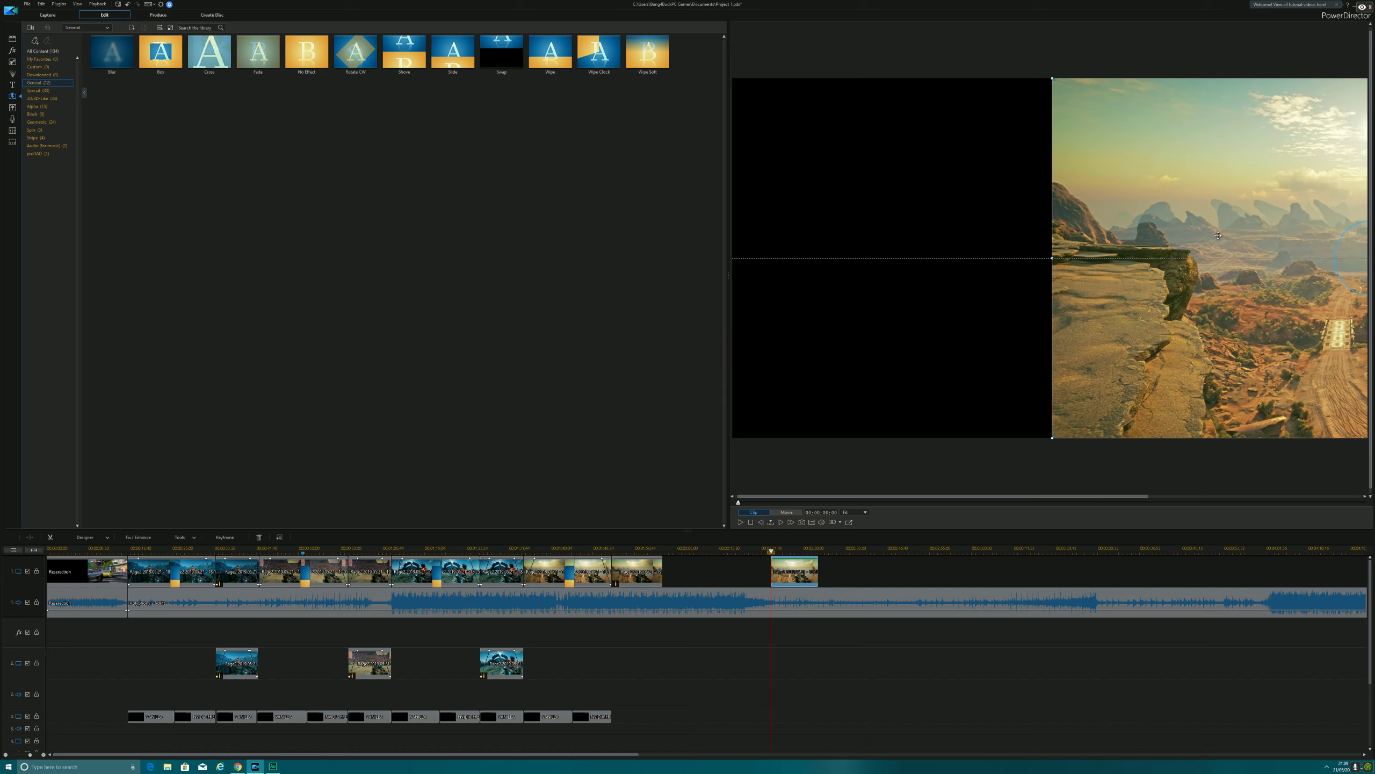
# Shift the right-half clip's crop area to the right with Crop/Zoom/Pan, and place the clip on the second video track beneath the left-half clip.
pyautogui.click(181, 537)
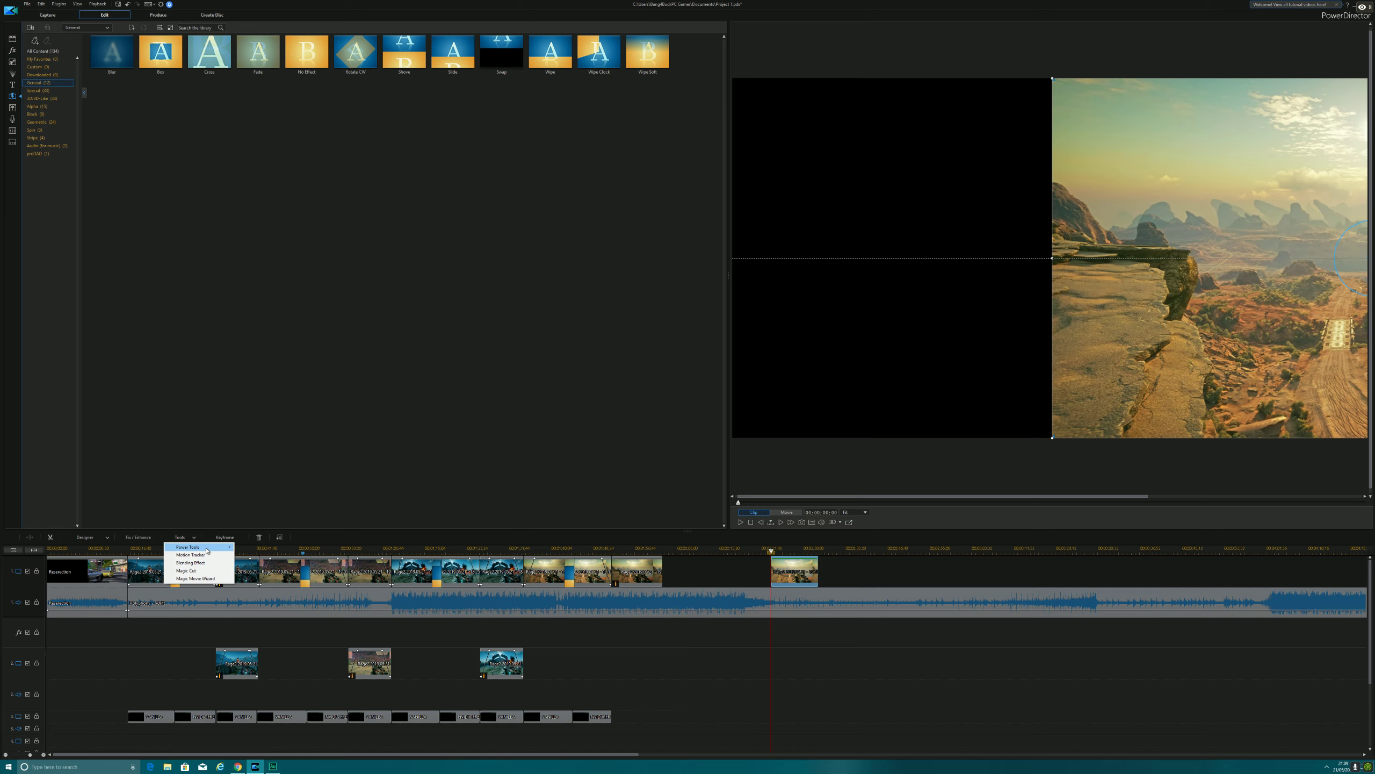
pyautogui.moveTo(206, 550)
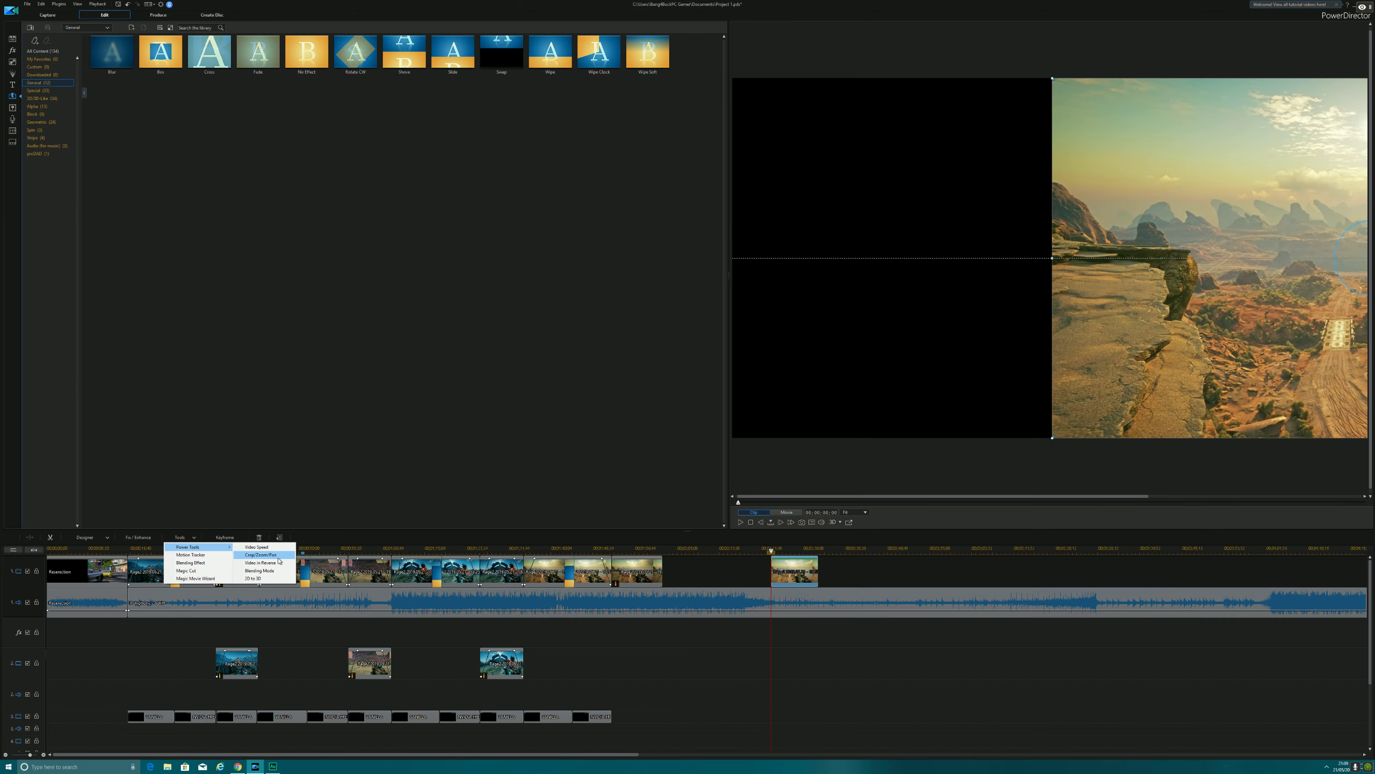
pyautogui.click(260, 555)
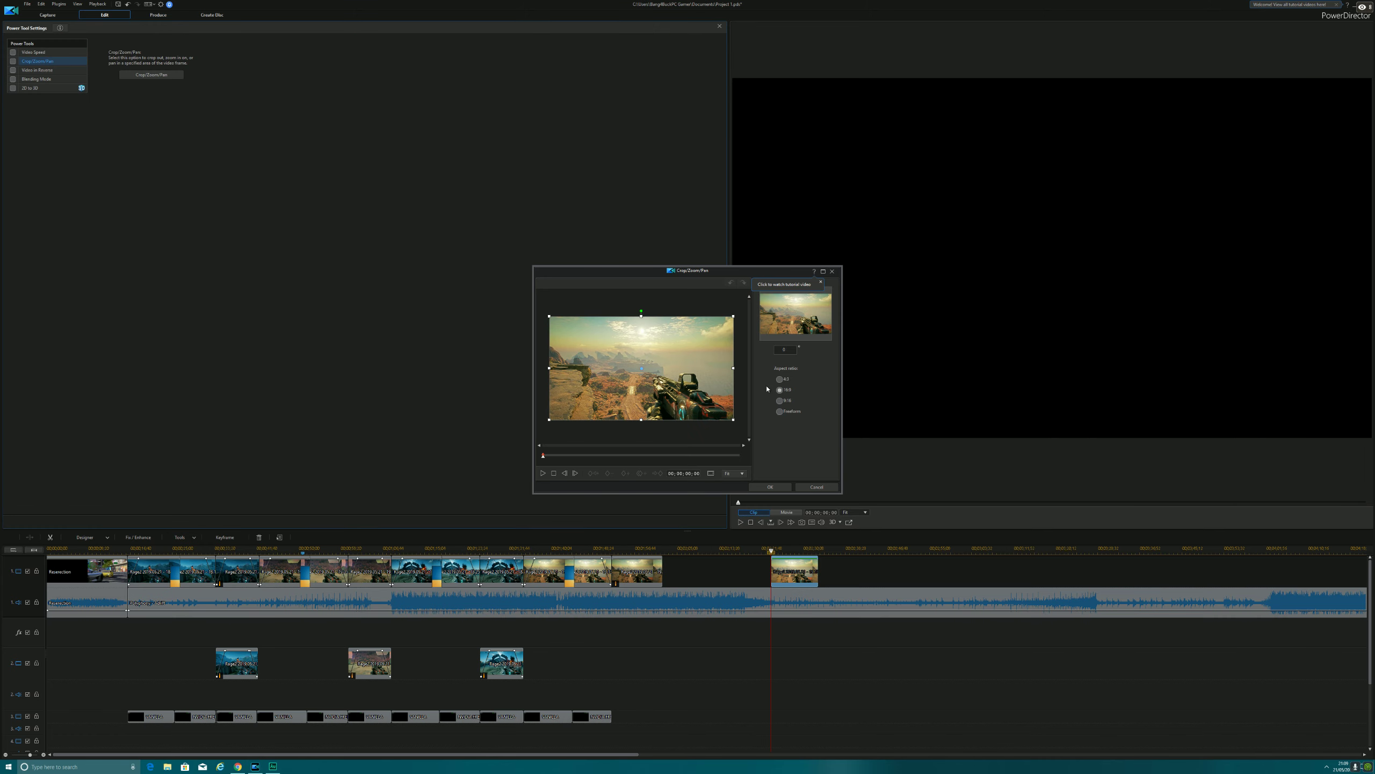
pyautogui.moveTo(642, 369); pyautogui.dragTo(716, 366)
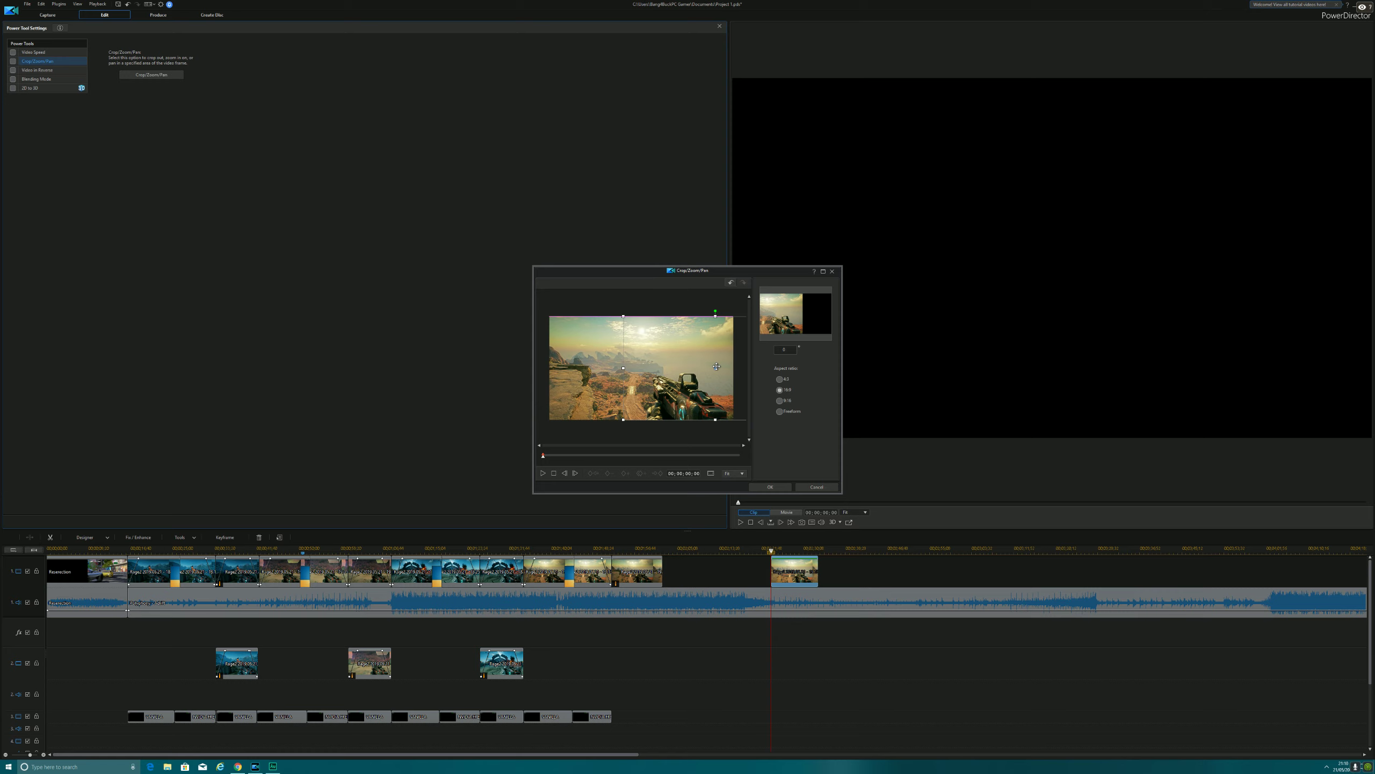
pyautogui.moveTo(716, 367); pyautogui.dragTo(716, 367)
pyautogui.click(779, 489)
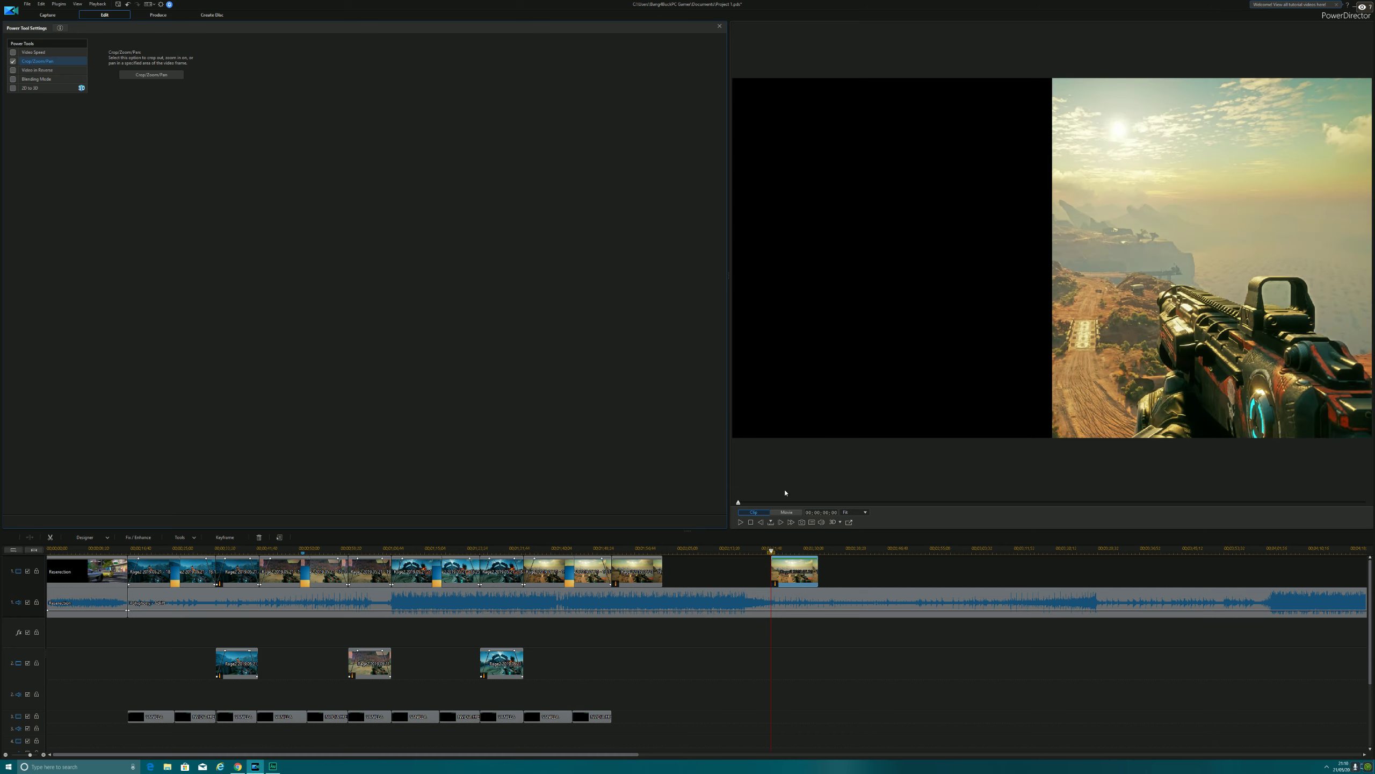
pyautogui.moveTo(794, 576); pyautogui.dragTo(662, 663)
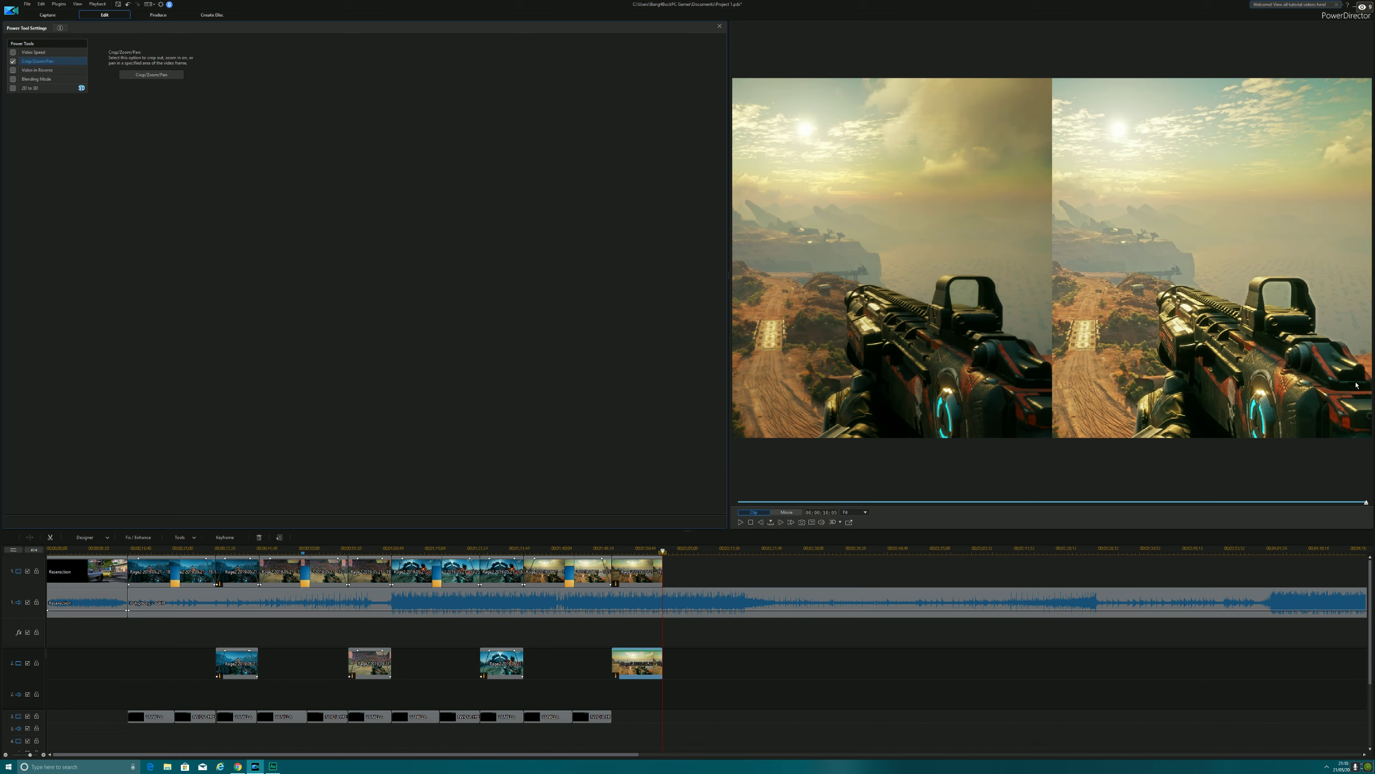
# Nudge the right-half landscape clip's crop area slightly with Crop/Zoom/Pan, keeping the clip beneath the left-half clip on the second video track.
pyautogui.moveTo(636, 664); pyautogui.dragTo(761, 663)
pyautogui.doubleClick(761, 663)
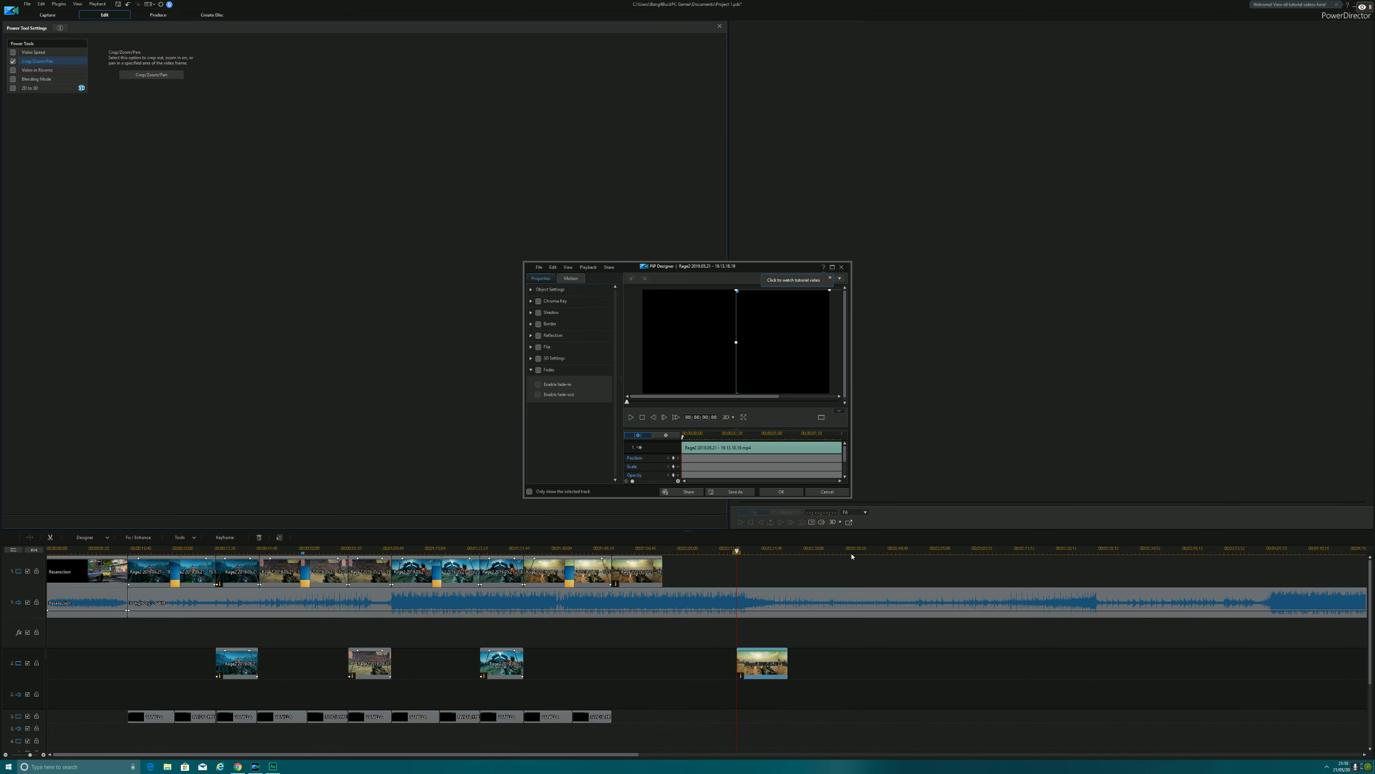
pyautogui.click(827, 492)
pyautogui.click(189, 540)
pyautogui.moveTo(198, 547)
pyautogui.click(265, 554)
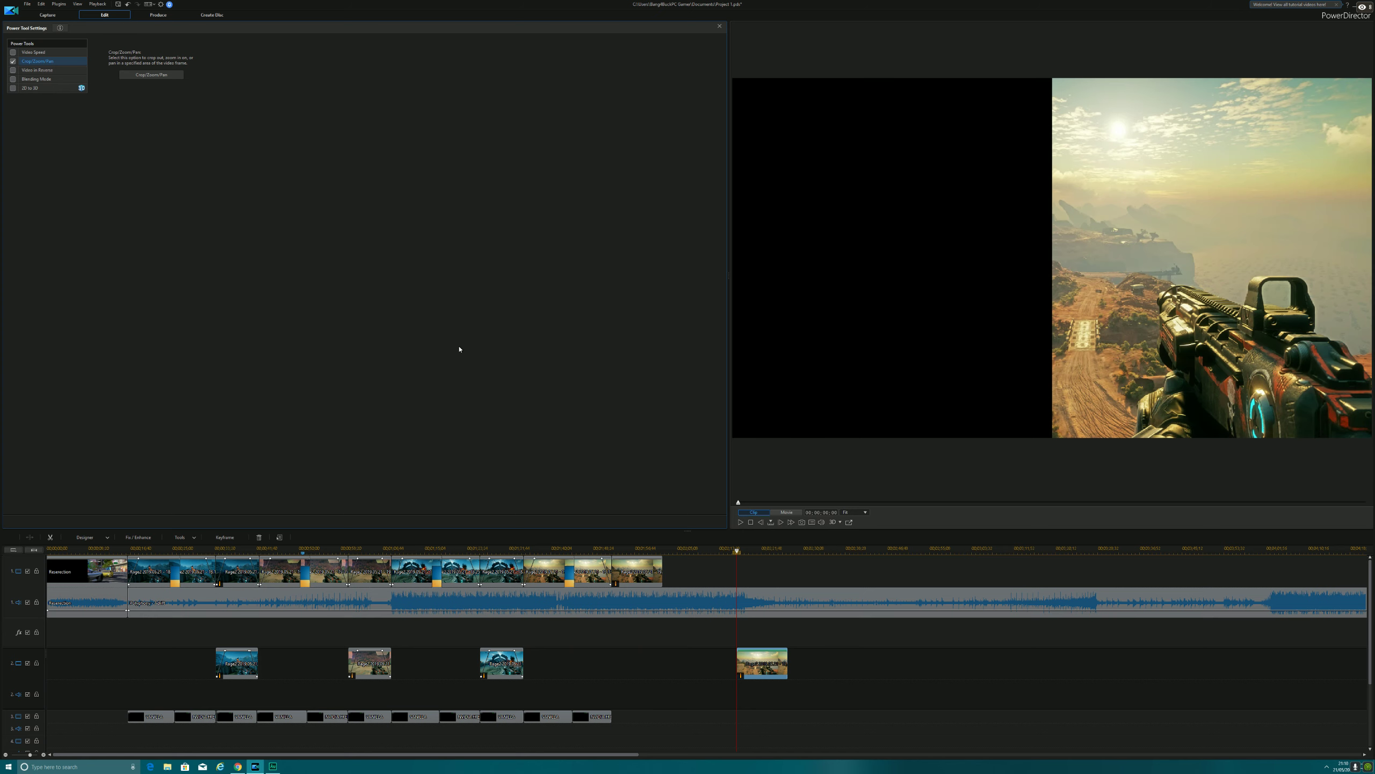
pyautogui.moveTo(716, 372); pyautogui.dragTo(715, 369)
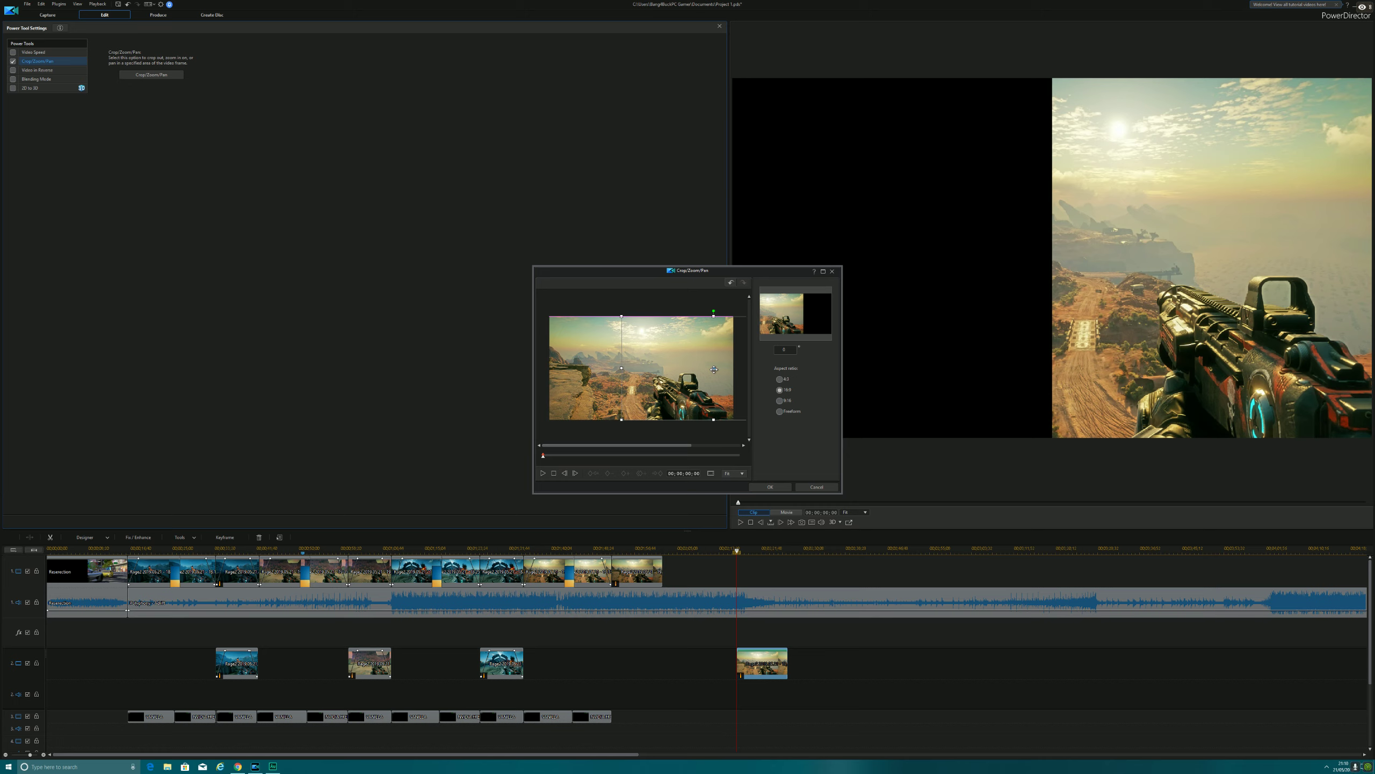
pyautogui.click(774, 487)
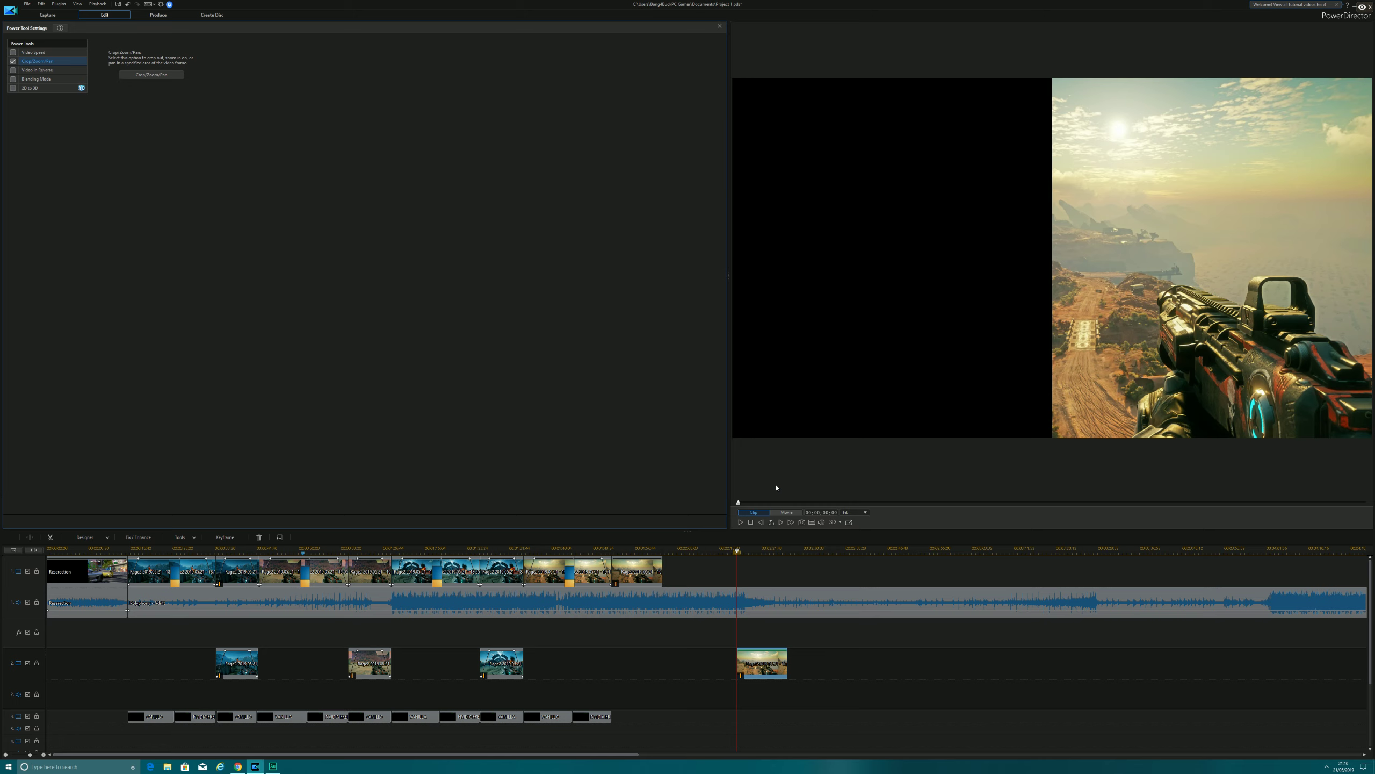
pyautogui.moveTo(761, 669); pyautogui.dragTo(635, 669)
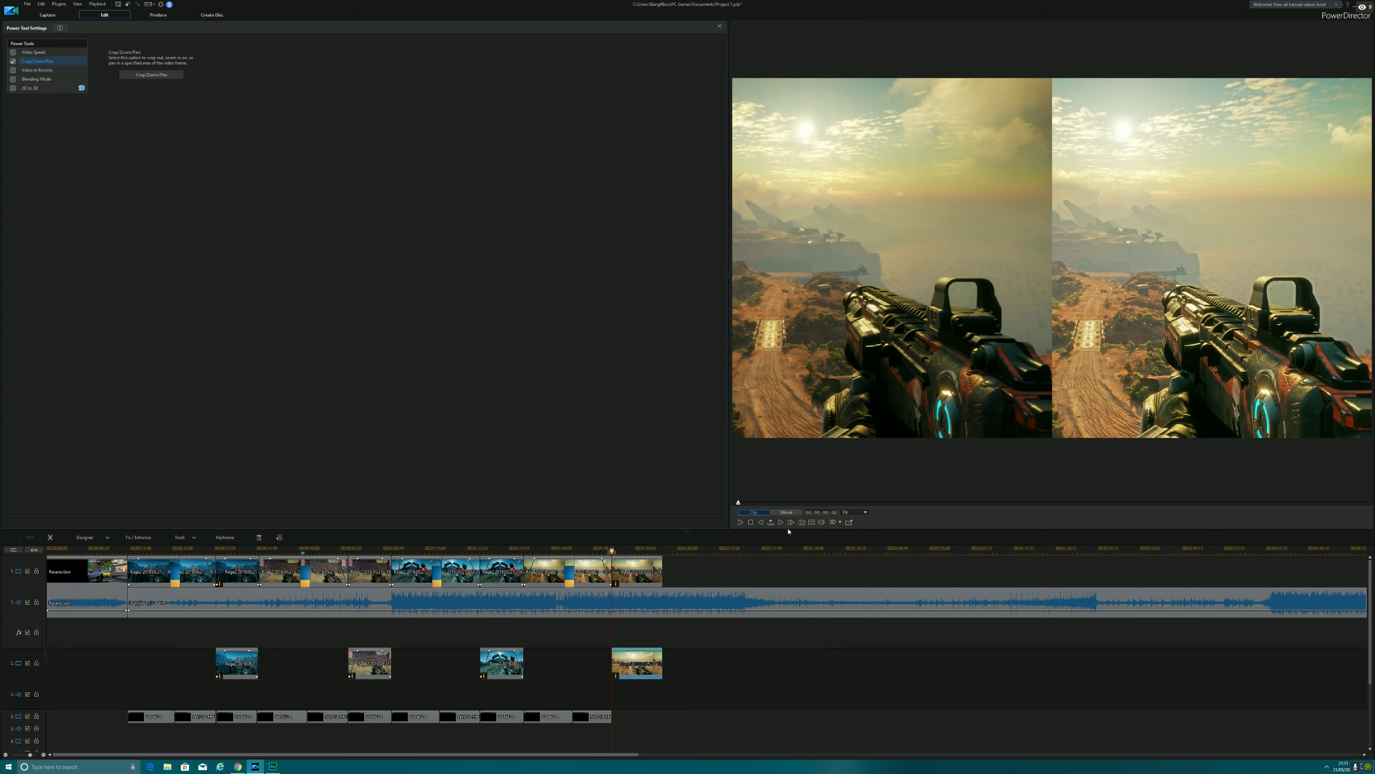
# Enable fade-in and fade-out on the left-half landscape clip at the end of the first video track.
pyautogui.click(620, 571)
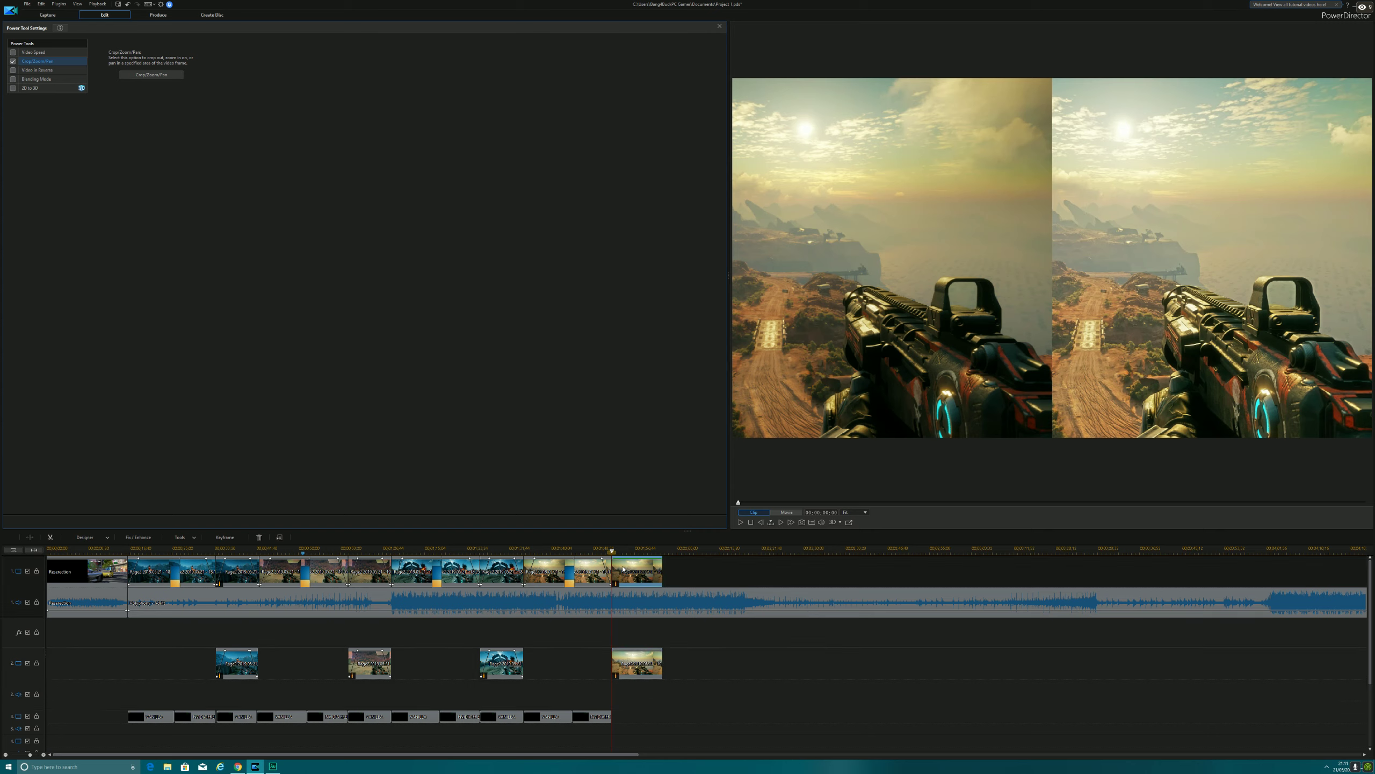
pyautogui.click(539, 370)
pyautogui.click(538, 385)
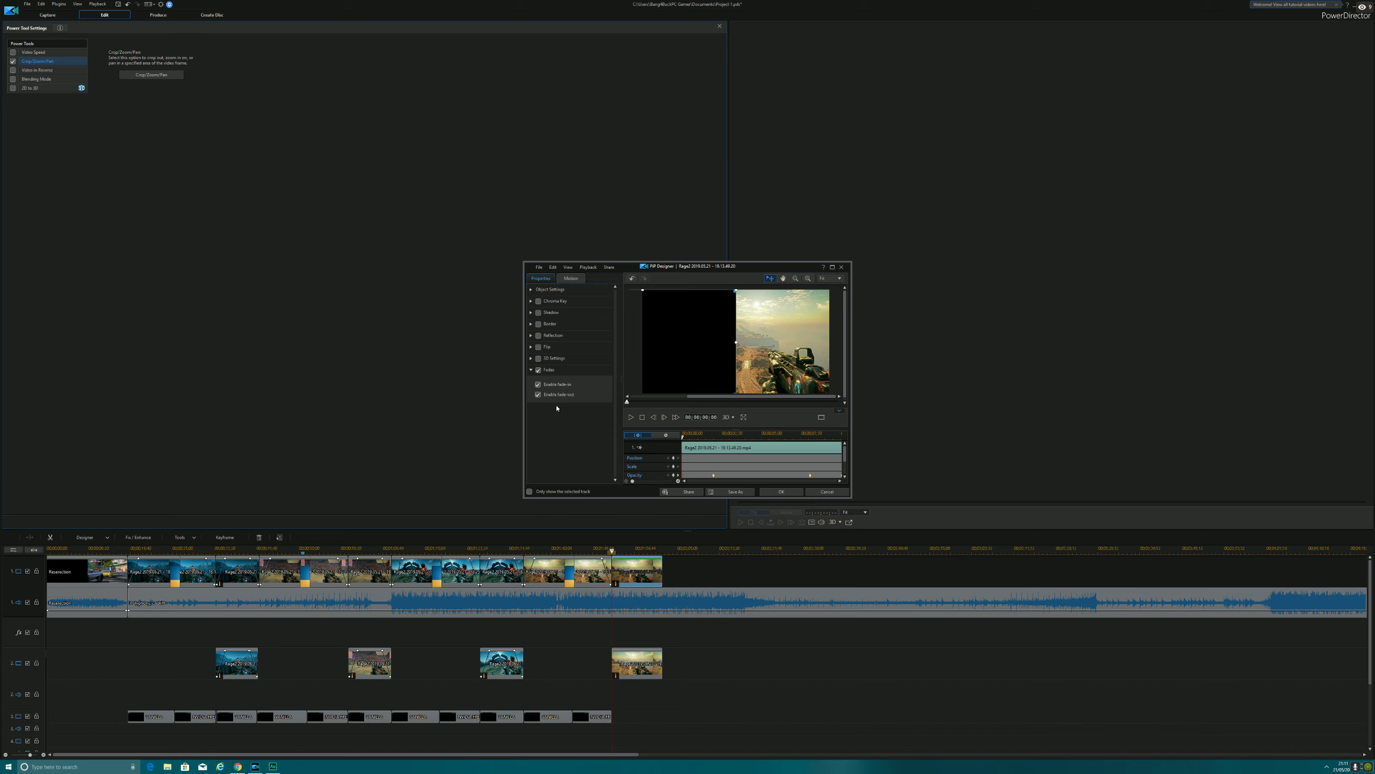
pyautogui.click(774, 491)
# Enable fade-in and fade-out on the matching right-half landscape clip on the second video track.
pyautogui.click(626, 659)
pyautogui.doubleClick(627, 659)
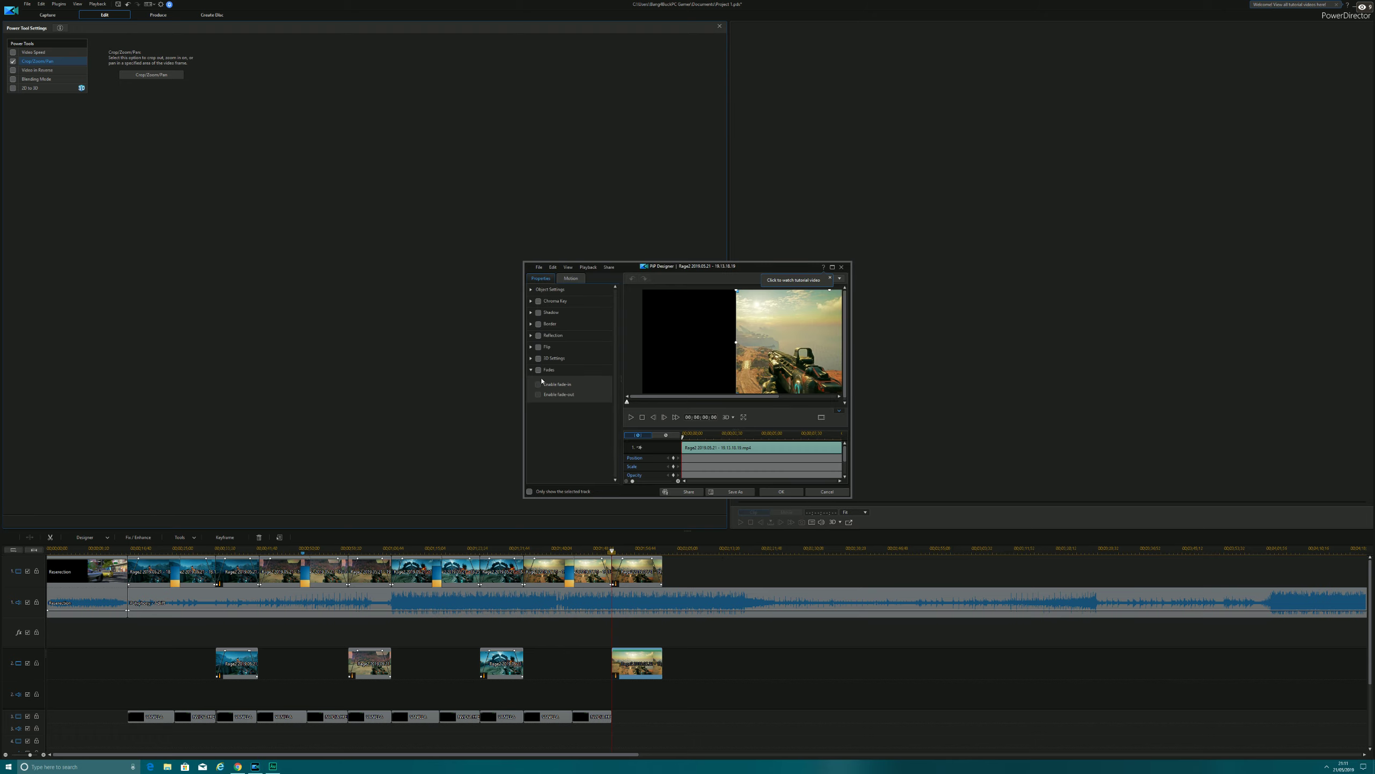
pyautogui.click(538, 384)
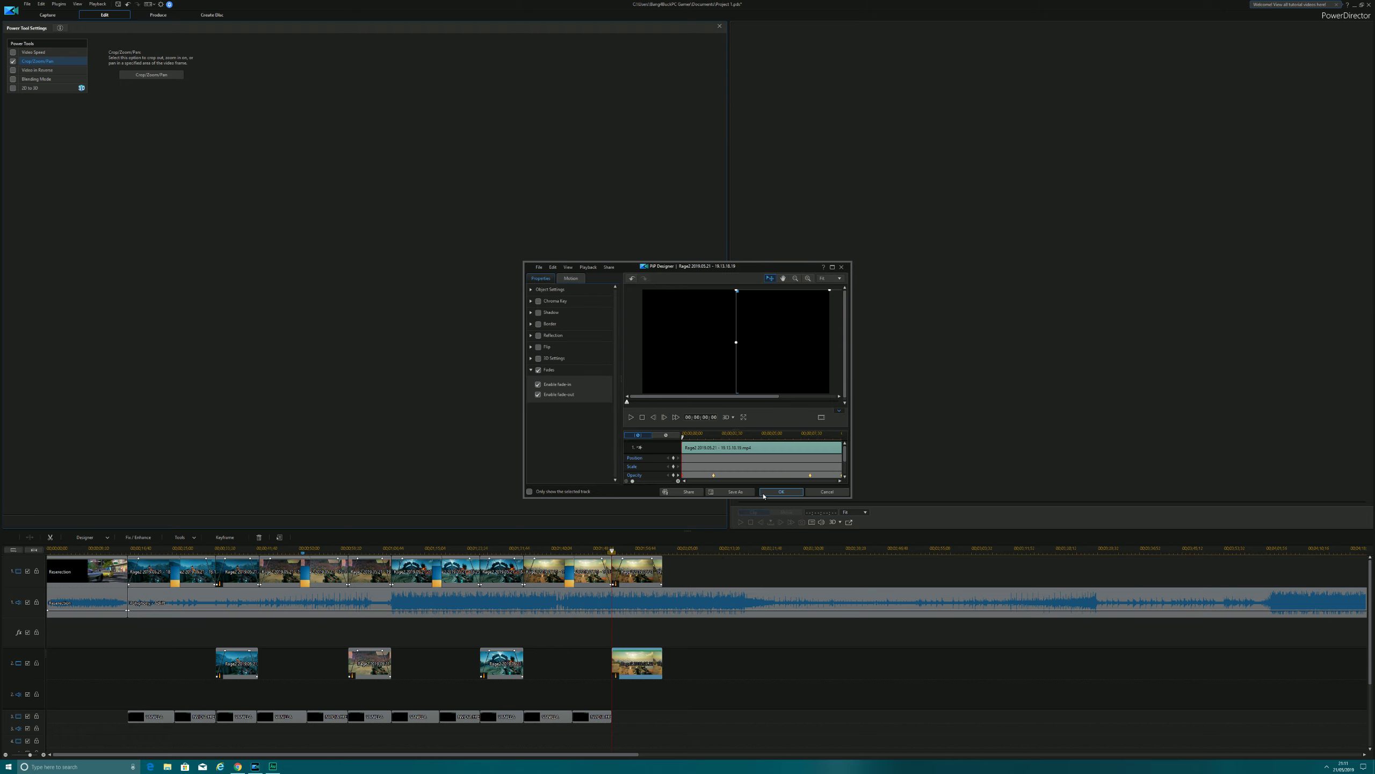
pyautogui.click(781, 492)
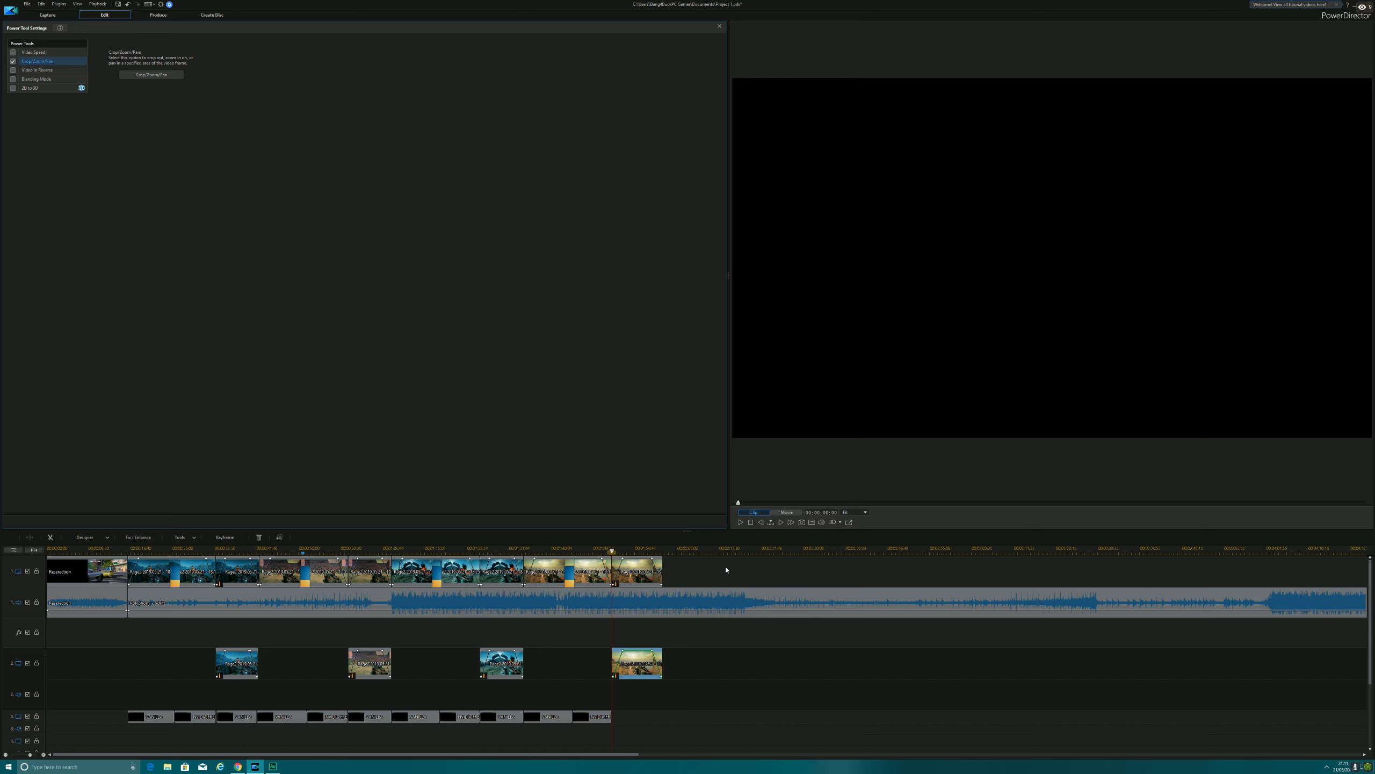
pyautogui.click(738, 675)
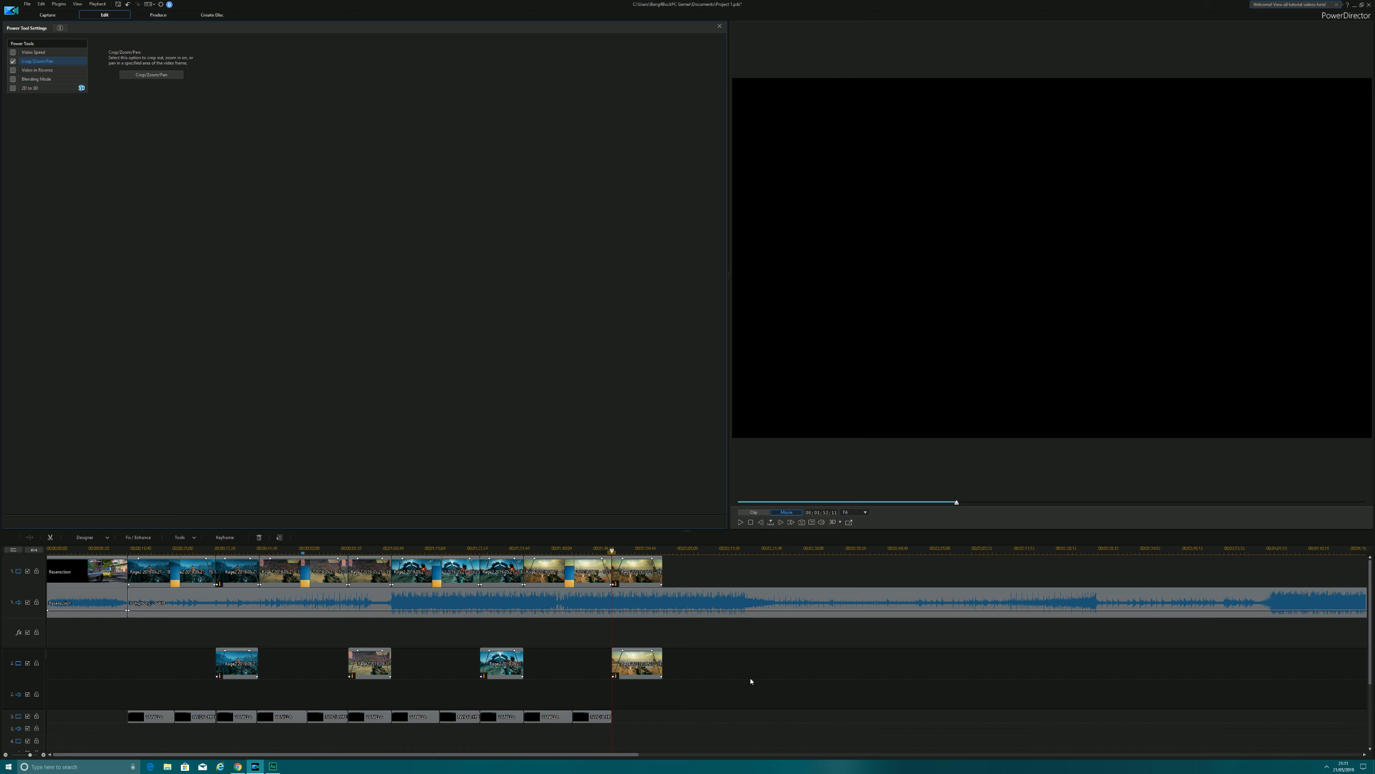
pyautogui.click(586, 717)
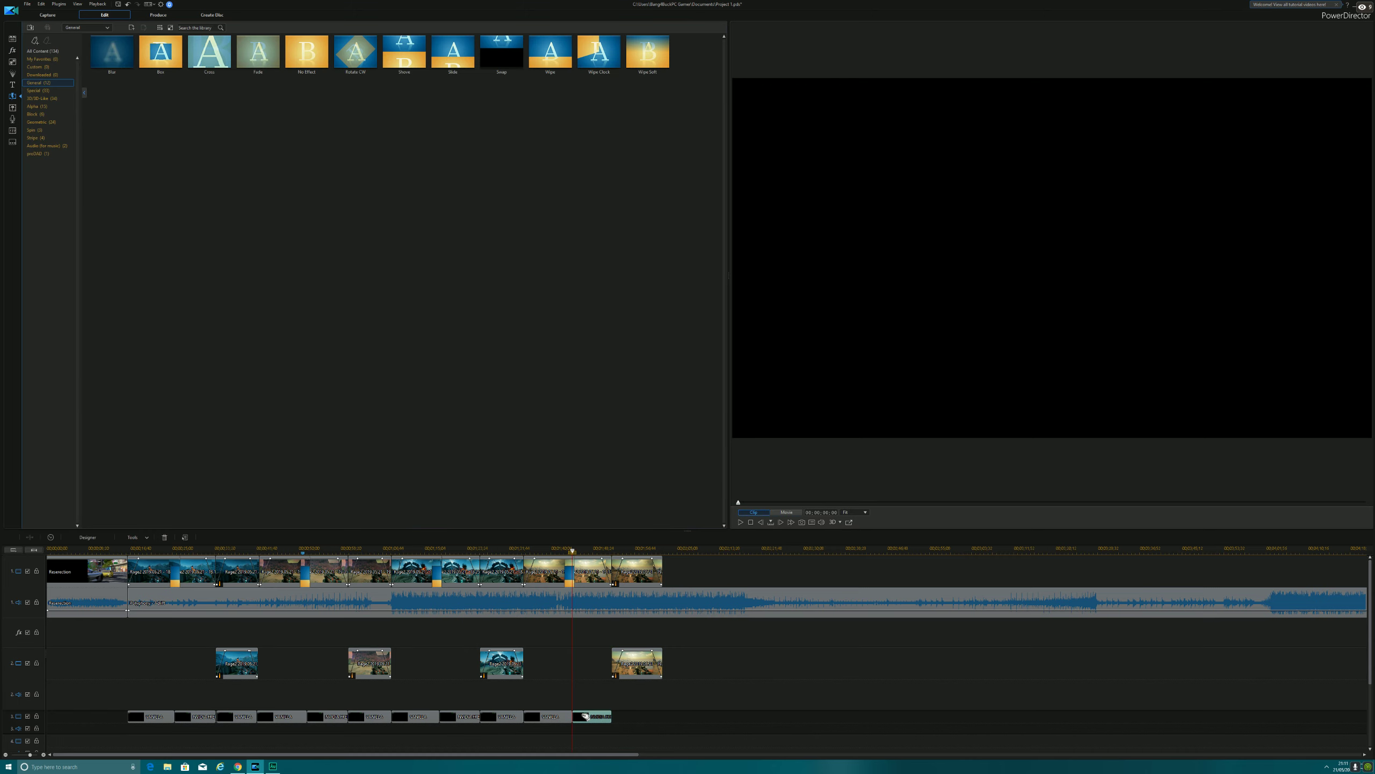
pyautogui.rightClick(584, 718)
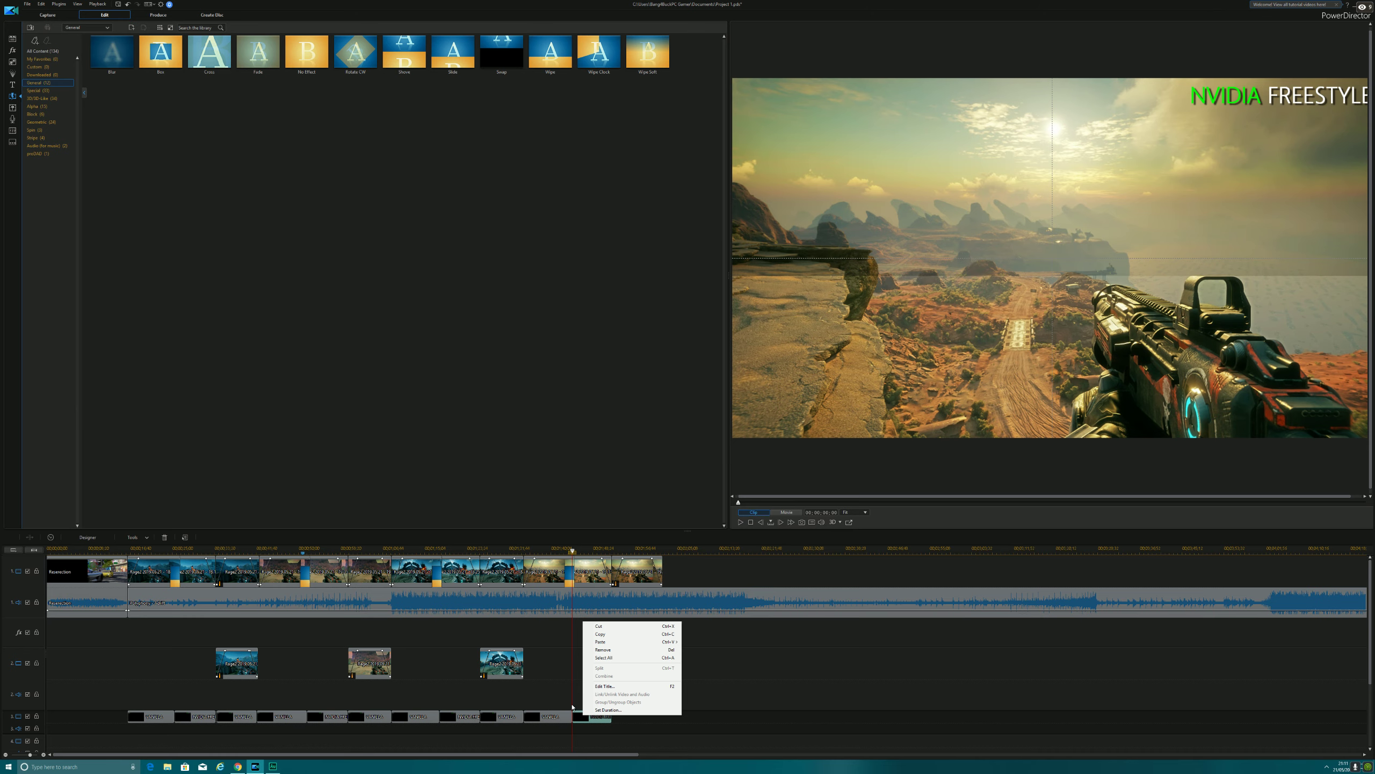
pyautogui.click(789, 674)
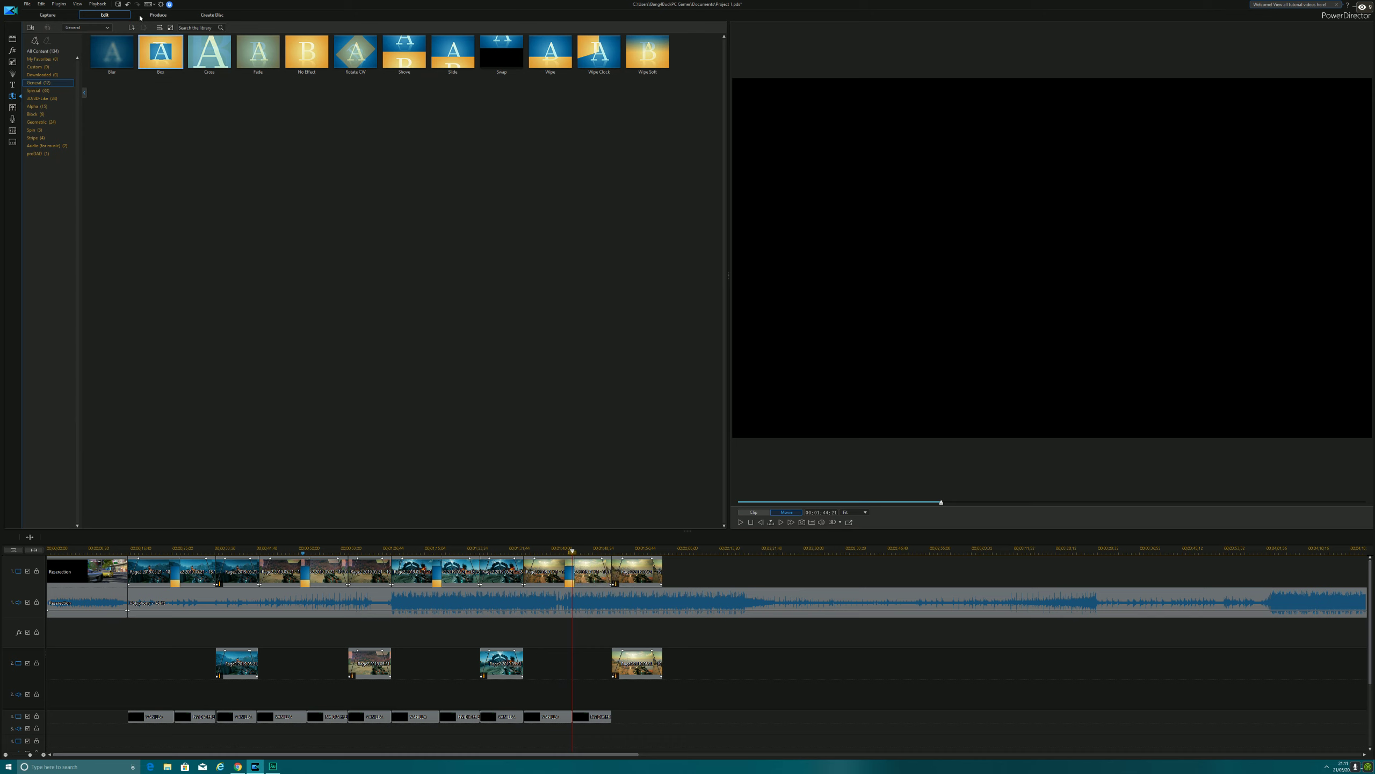
# Save the project.
pyautogui.click(119, 4)
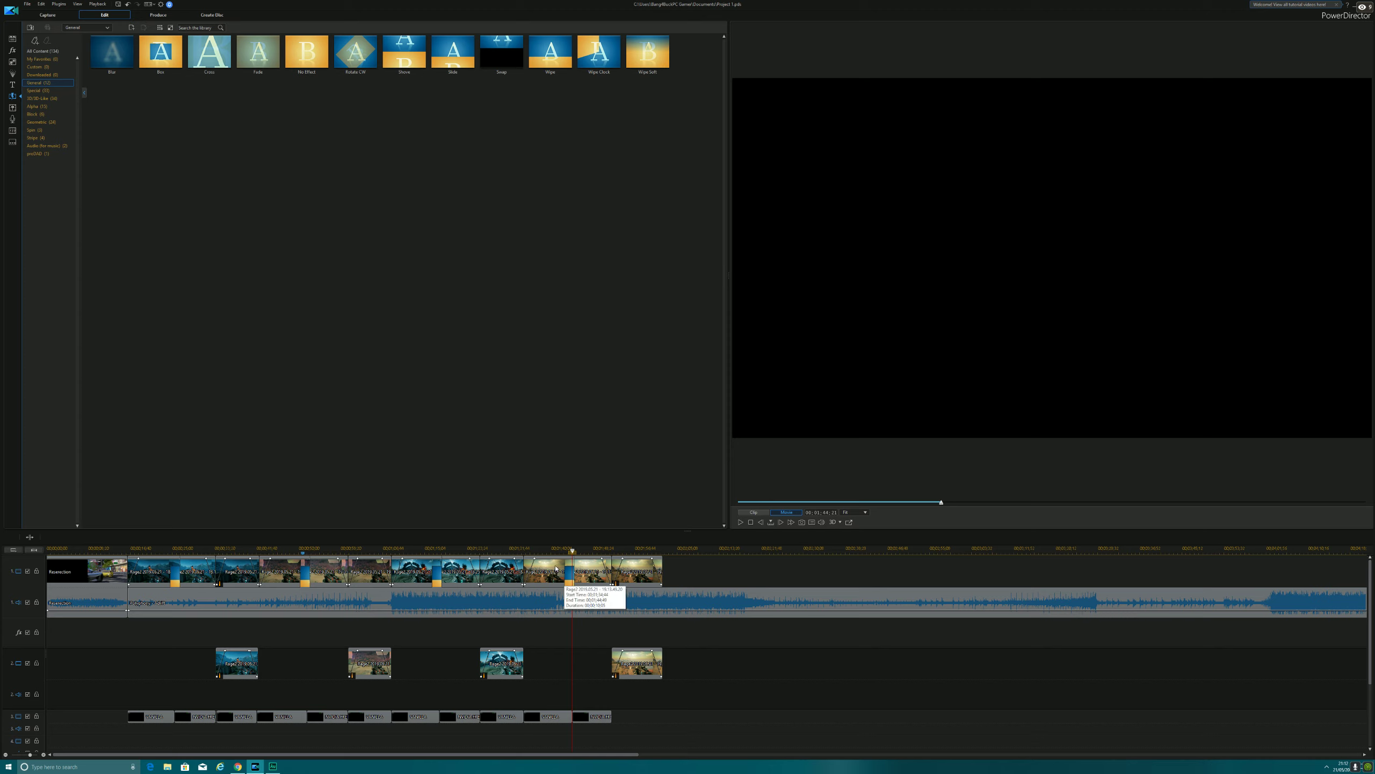
# Copy the combined VANILLA and NVIDIA FREESTYLE title from the previous side-by-side section and paste it under the last side-by-side landscape clips.
pyautogui.click(619, 547)
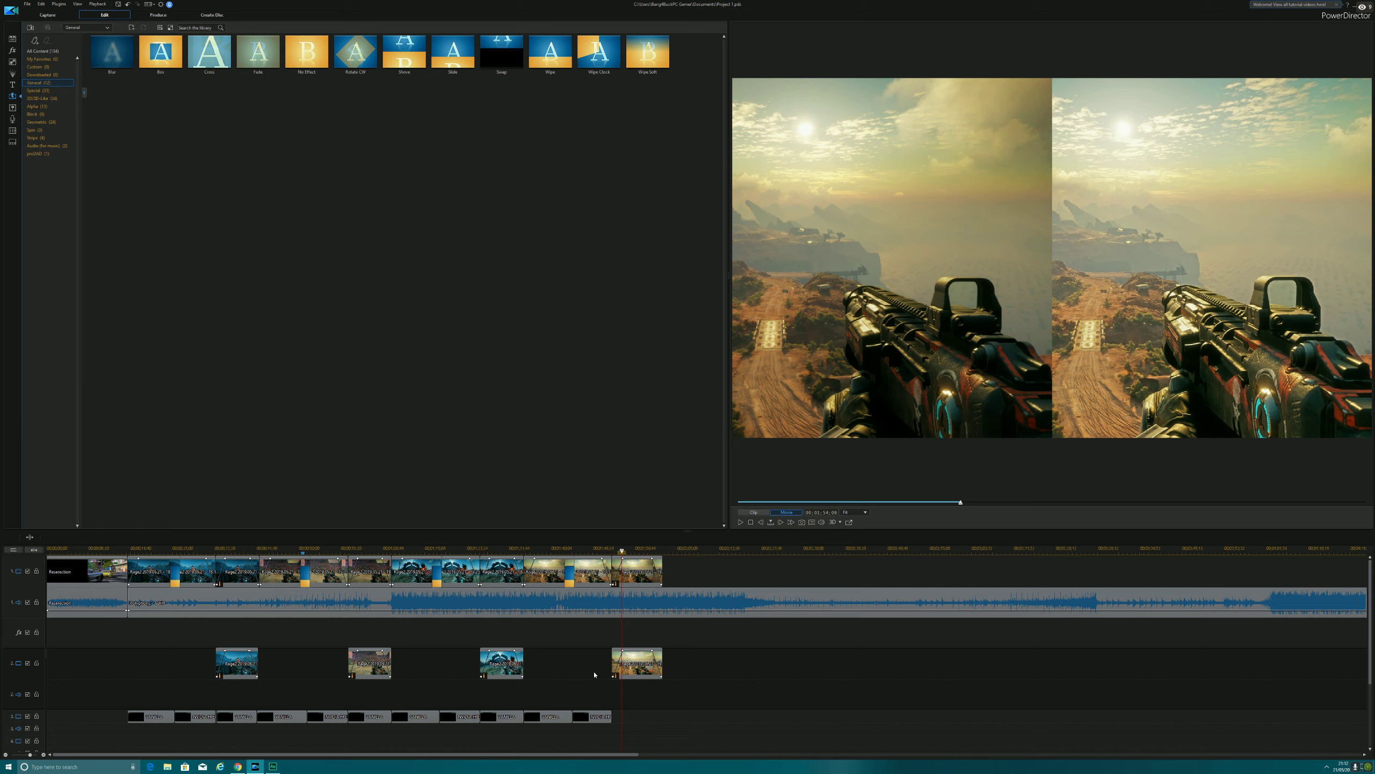
pyautogui.click(558, 718)
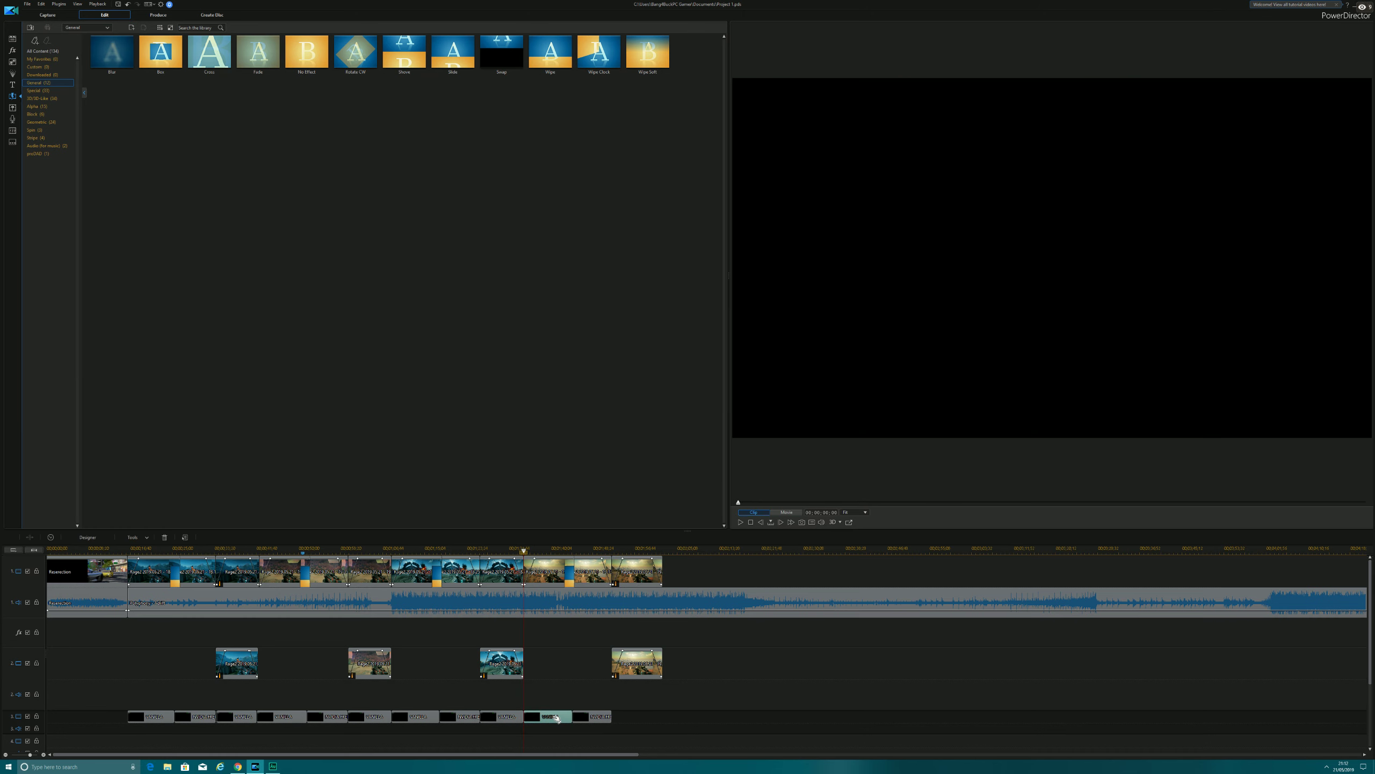
pyautogui.click(506, 718)
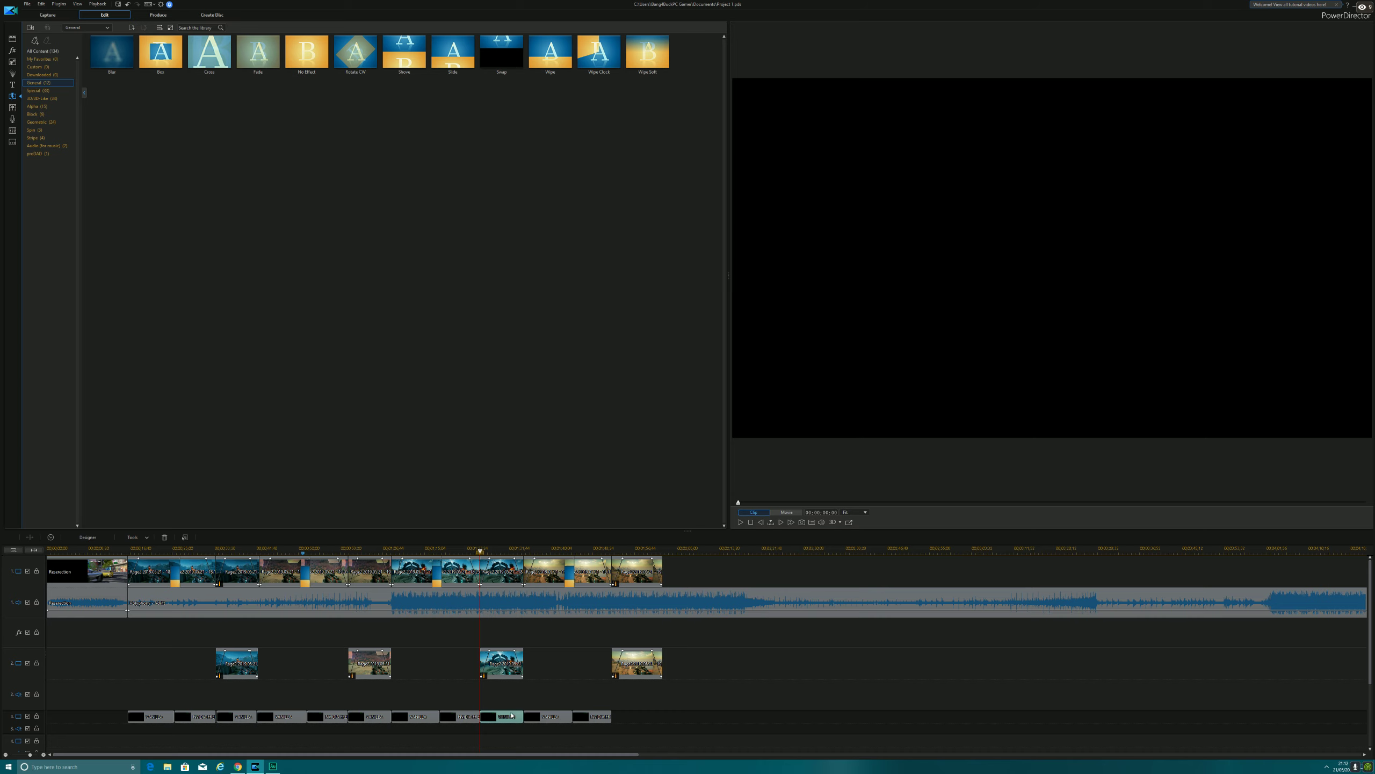
pyautogui.rightClick(505, 716)
pyautogui.click(528, 640)
pyautogui.click(618, 550)
pyautogui.rightClick(629, 717)
pyautogui.moveTo(666, 594)
pyautogui.click(748, 595)
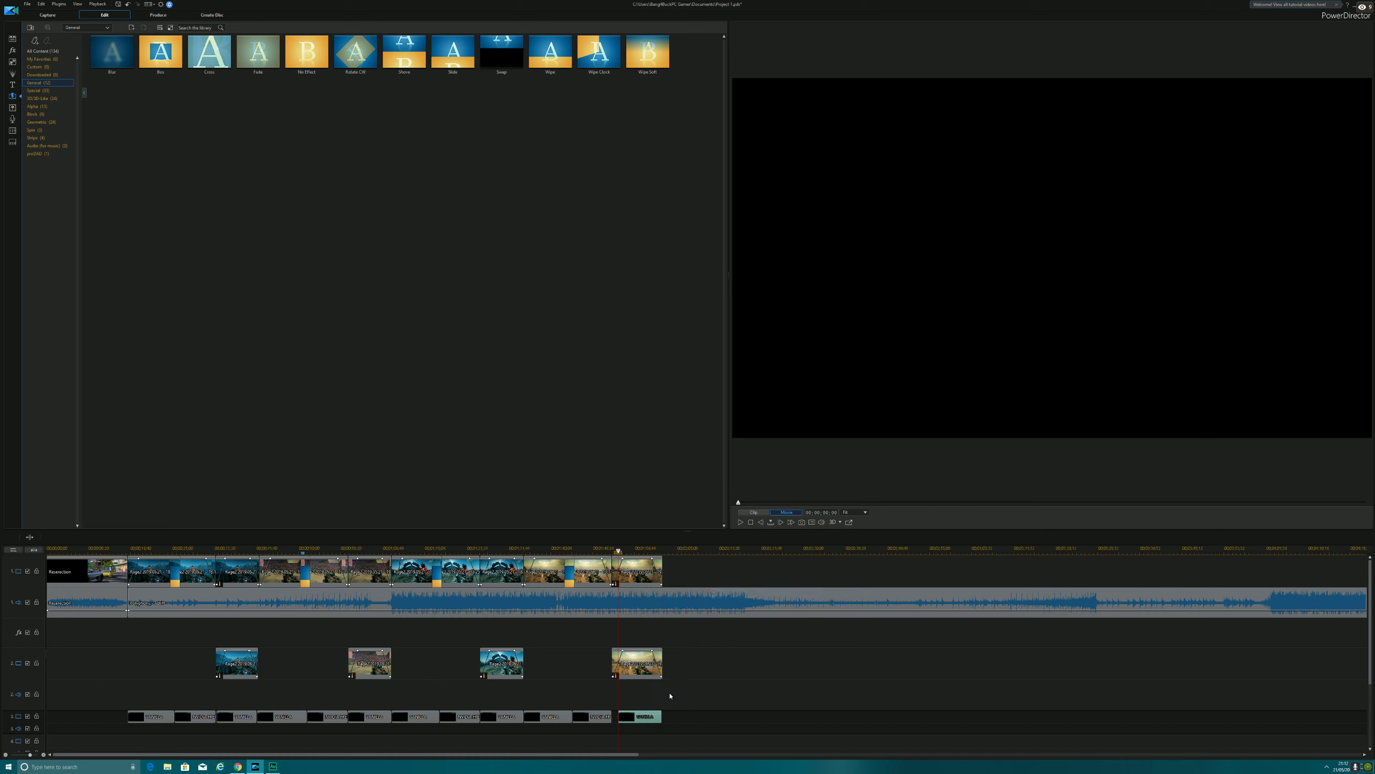
# Fit the pasted title to the full span of the last side-by-side clips and save the project.
pyautogui.click(637, 718)
pyautogui.moveTo(629, 719); pyautogui.dragTo(661, 719)
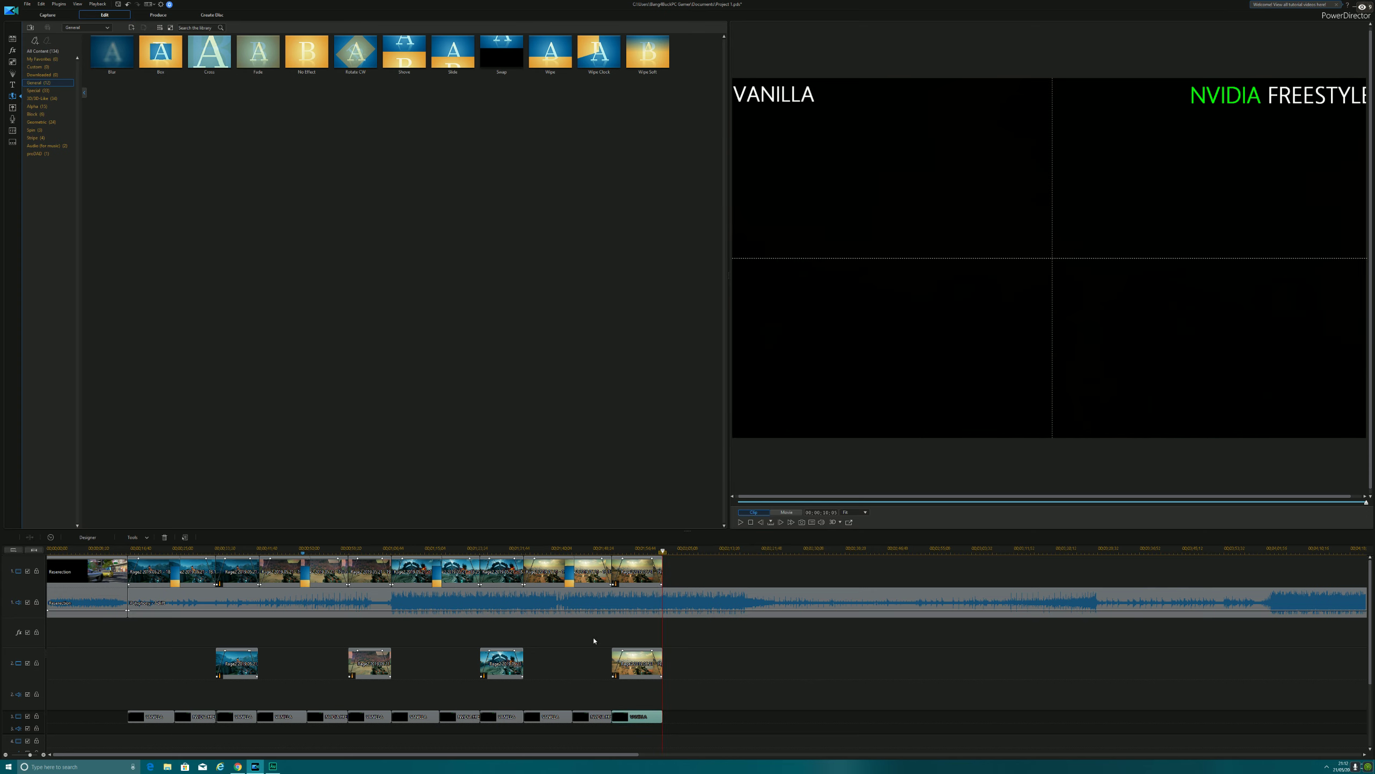
pyautogui.click(118, 6)
# Preview the neon street clips in the media library and place the first one on the second video track, past the existing clips.
pyautogui.click(12, 38)
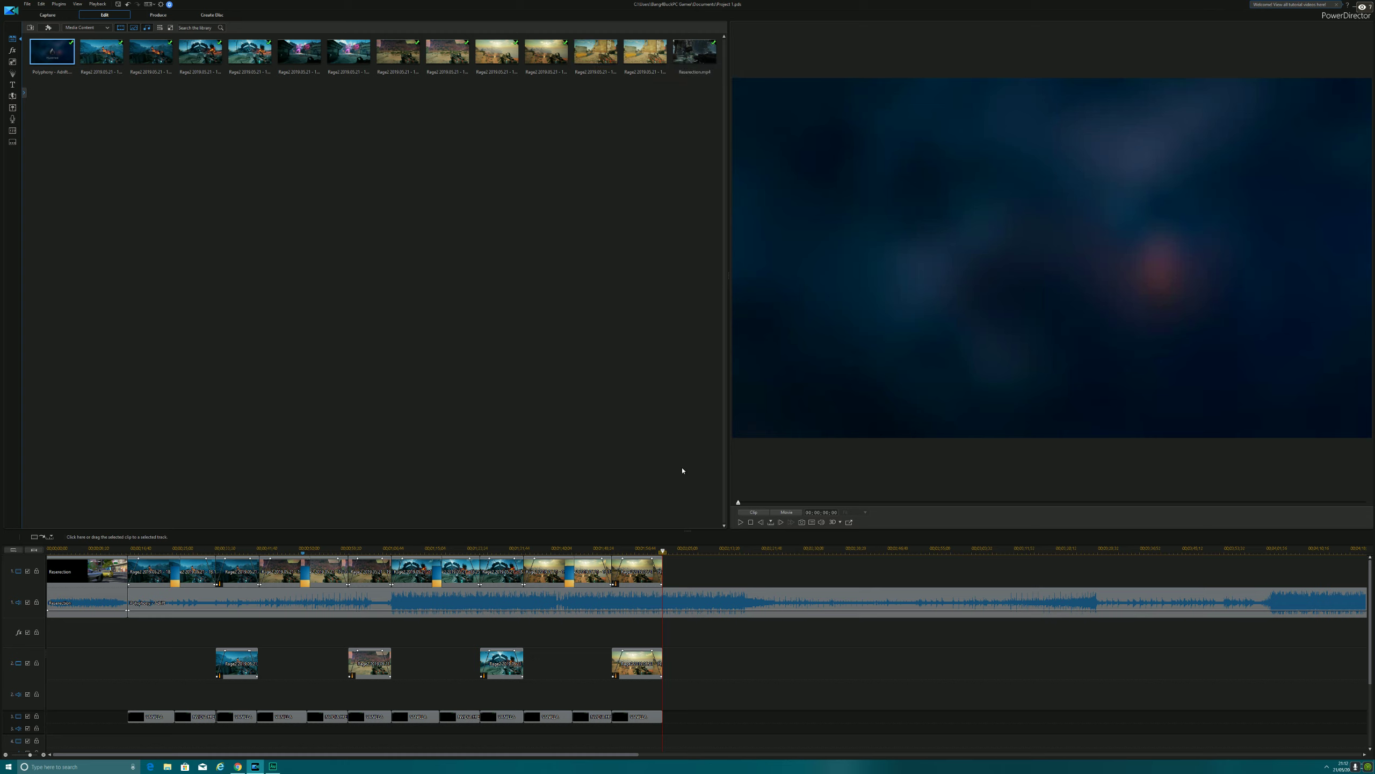
pyautogui.click(556, 550)
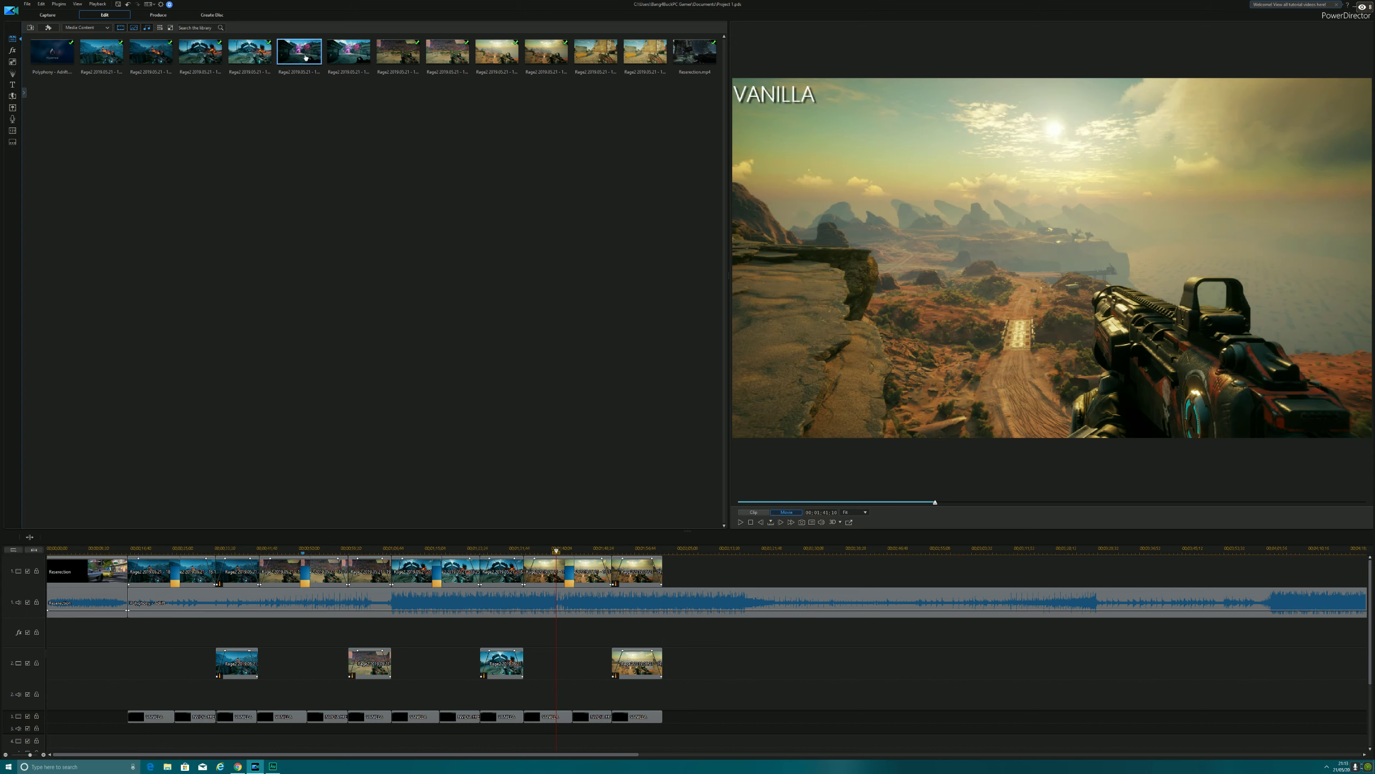
pyautogui.click(305, 58)
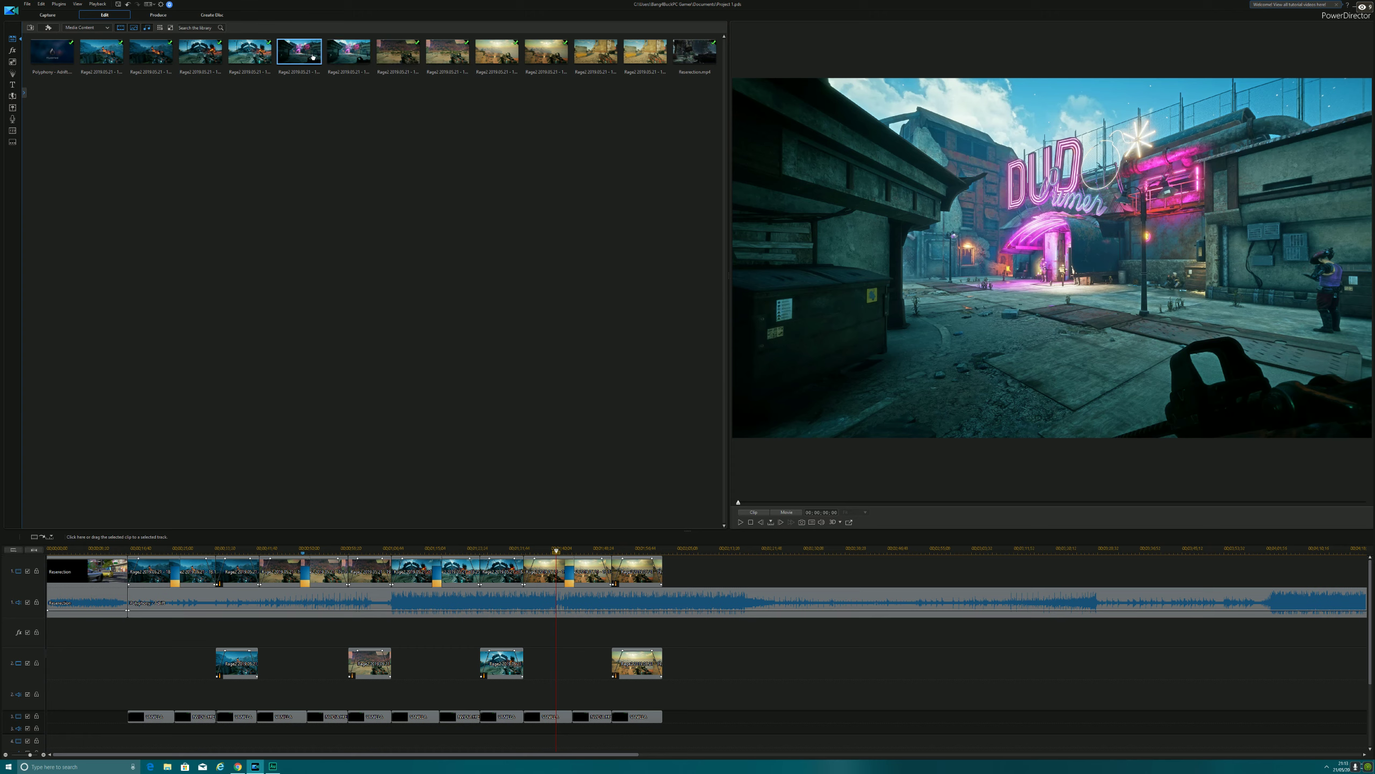
pyautogui.click(332, 55)
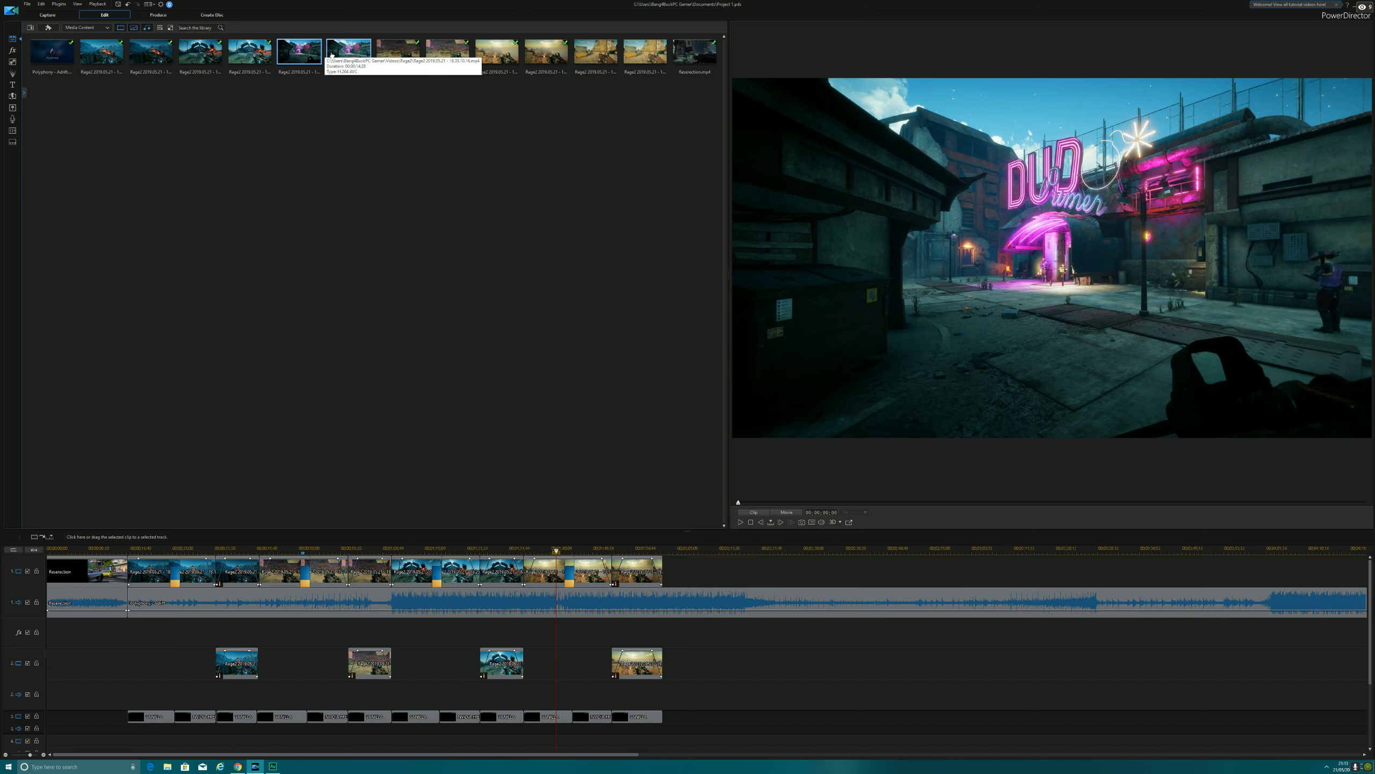
pyautogui.moveTo(305, 55); pyautogui.dragTo(762, 662)
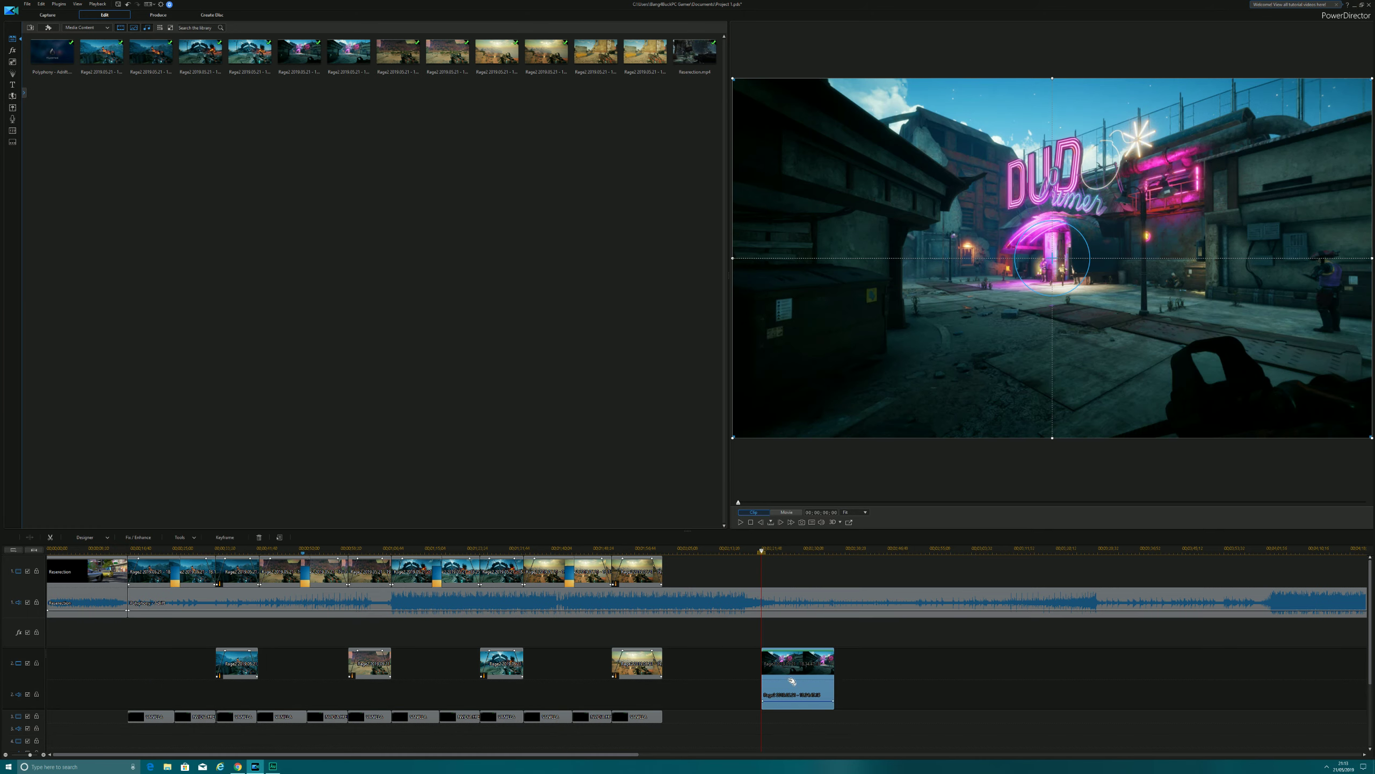
# Unlink and remove the neon street clip's audio, and move its video to the end of the first video track.
pyautogui.rightClick(789, 680)
pyautogui.click(828, 541)
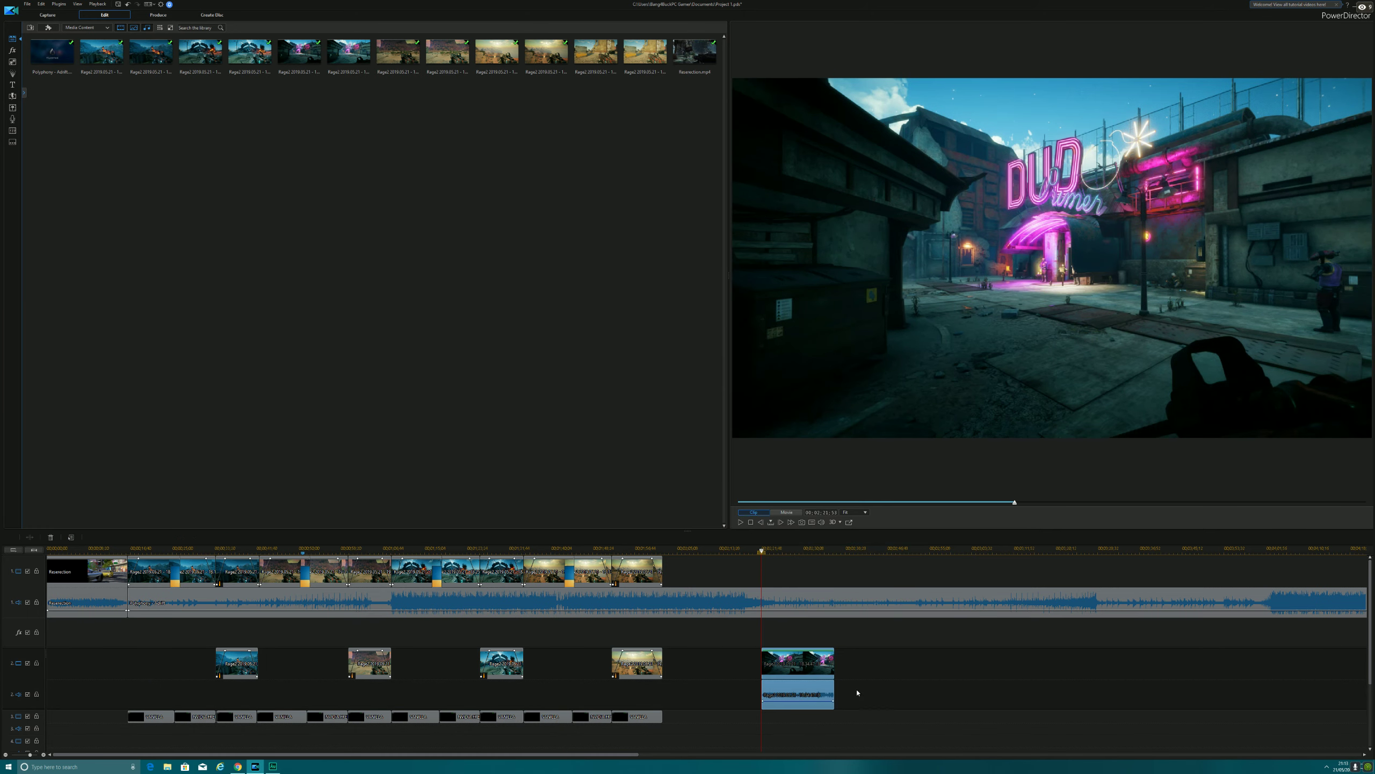
pyautogui.rightClick(811, 689)
pyautogui.click(831, 531)
pyautogui.moveTo(793, 653); pyautogui.dragTo(683, 572)
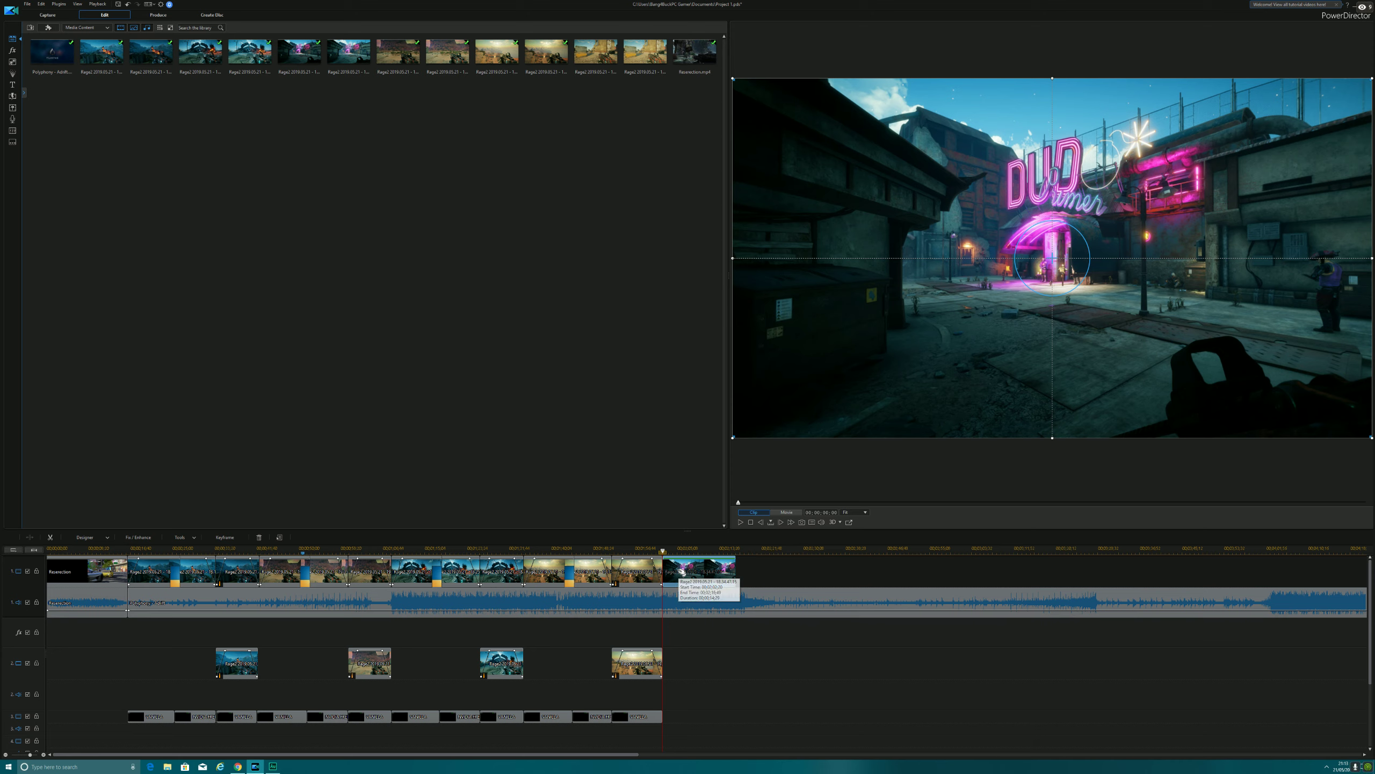
# Scrub through the opening of the added neon street clip to examine how the neon lighting changes.
pyautogui.moveTo(660, 549)
pyautogui.mouseDown()
pyautogui.moveTo(719, 551)
pyautogui.moveTo(667, 551)
pyautogui.mouseUp()
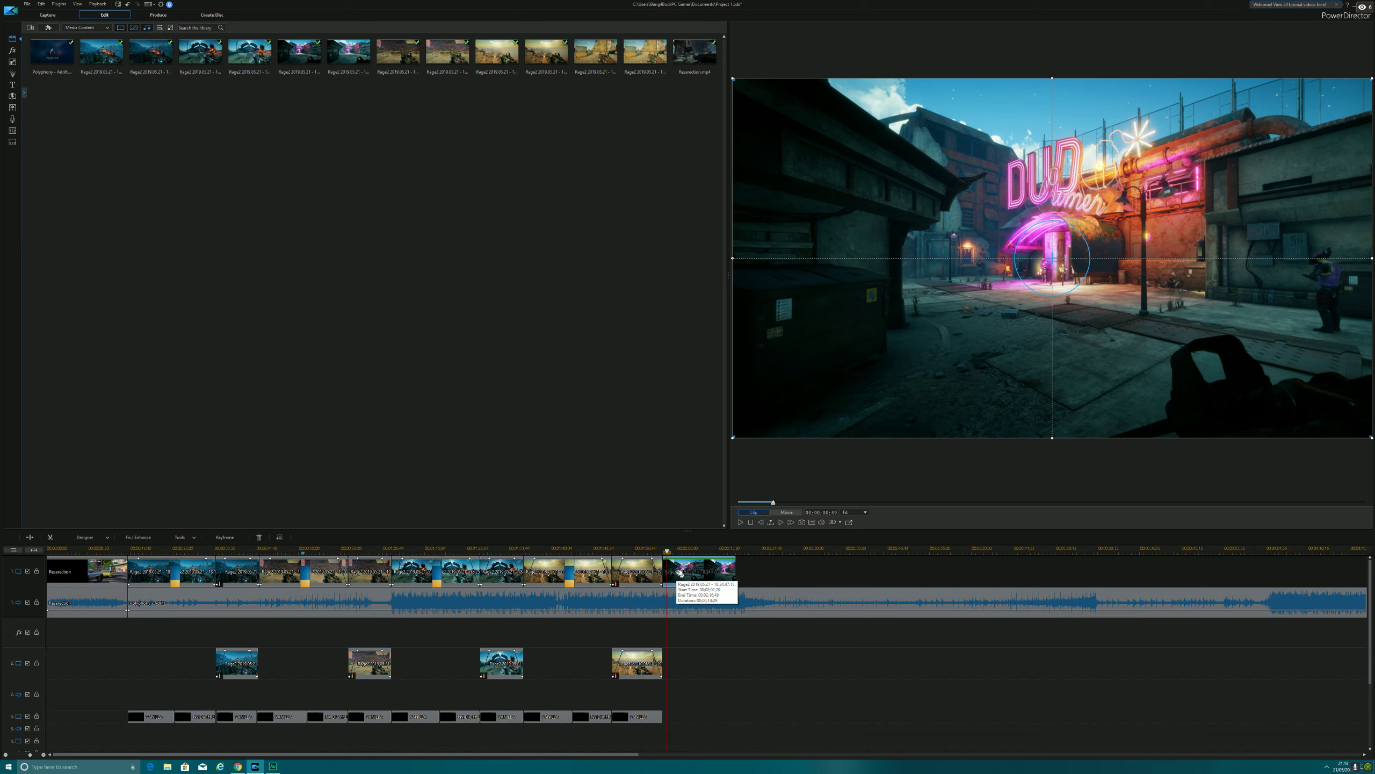
pyautogui.click(663, 551)
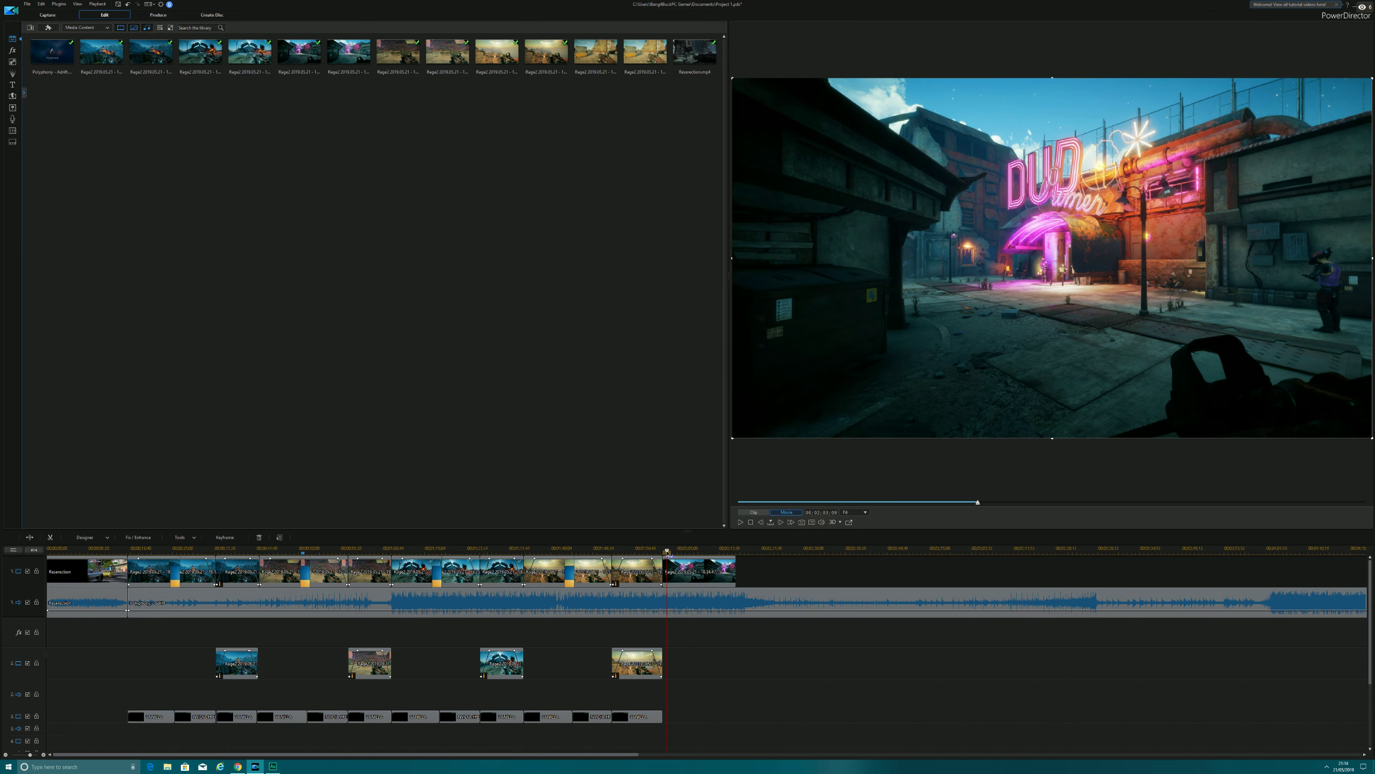
pyautogui.moveTo(663, 552); pyautogui.dragTo(667, 552)
pyautogui.click(667, 569)
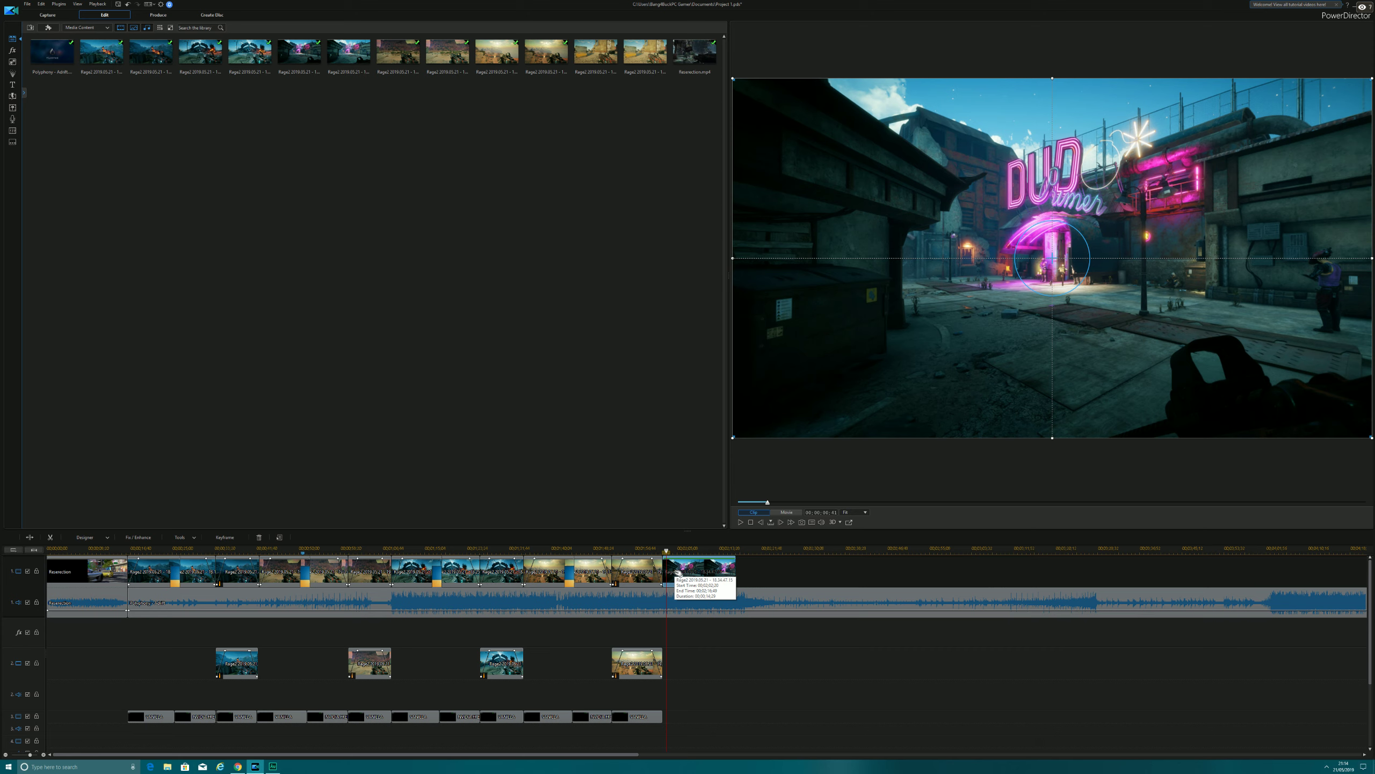
pyautogui.click(674, 570)
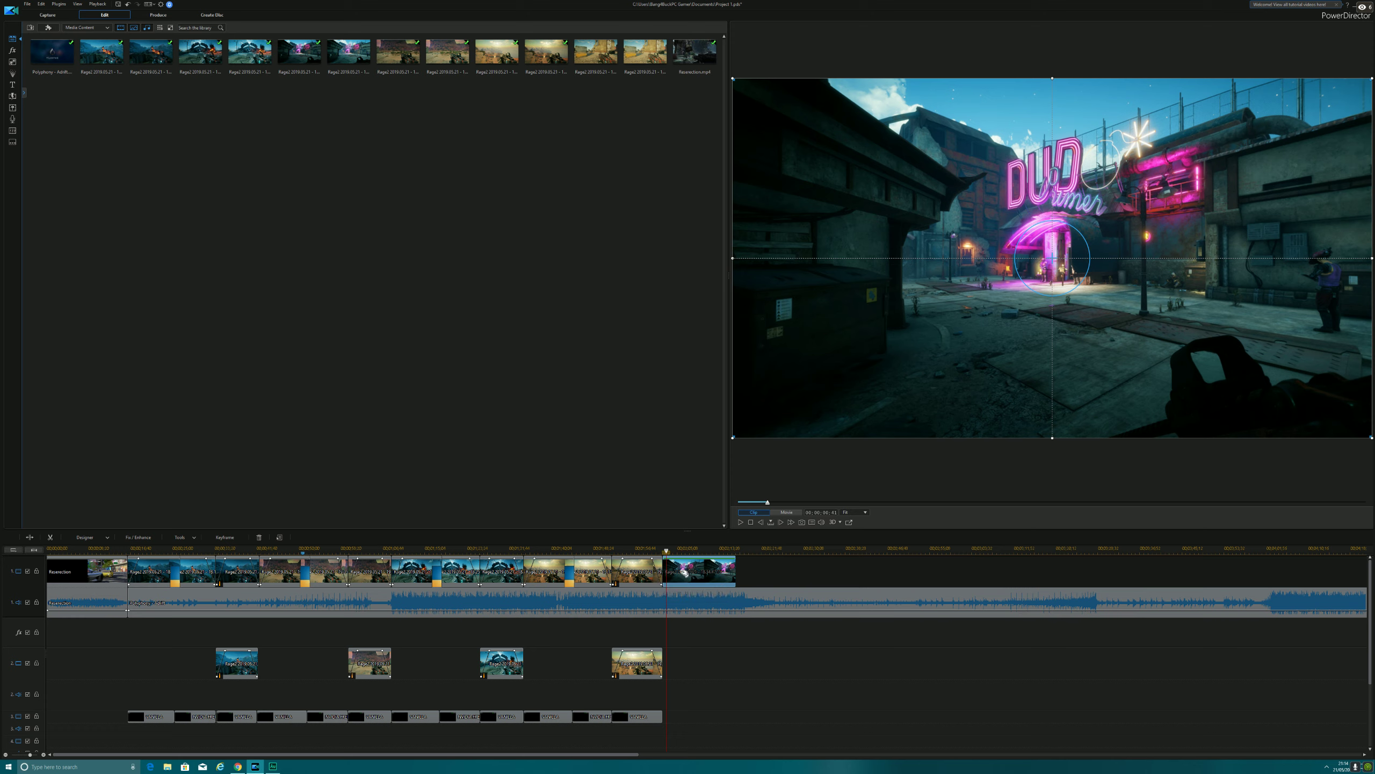
pyautogui.click(665, 552)
pyautogui.click(670, 564)
pyautogui.click(660, 549)
# Play the whole movie from just before the neon street clip and pause partway through that clip.
pyautogui.click(782, 513)
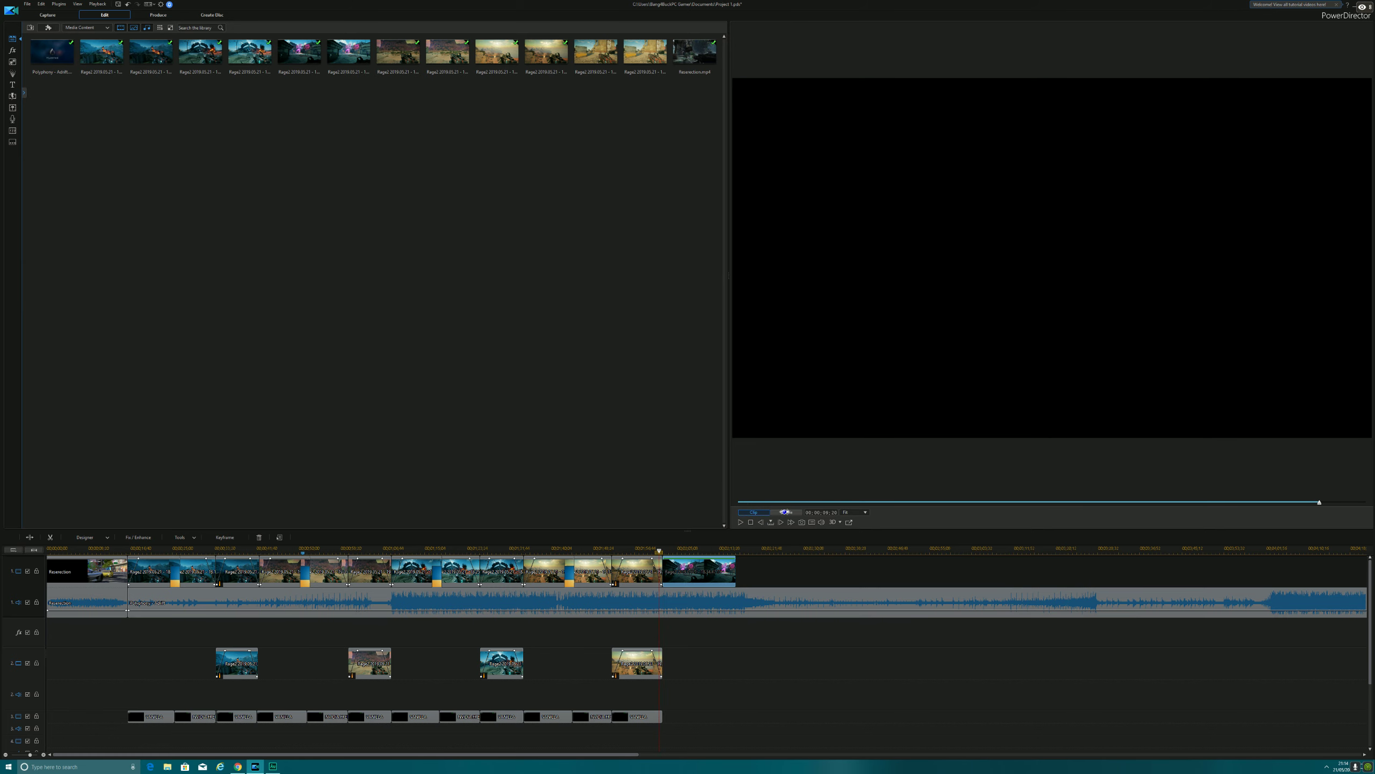
pyautogui.click(739, 523)
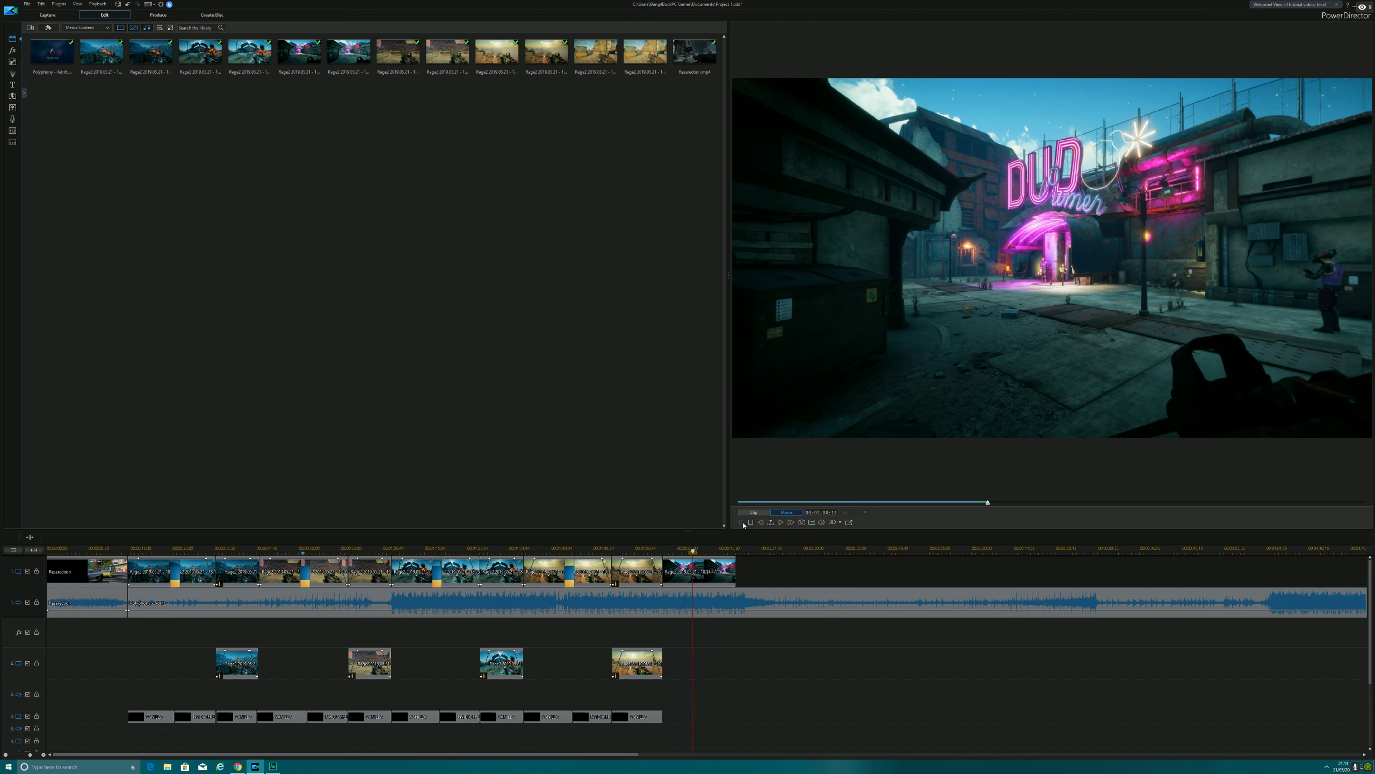
pyautogui.click(742, 523)
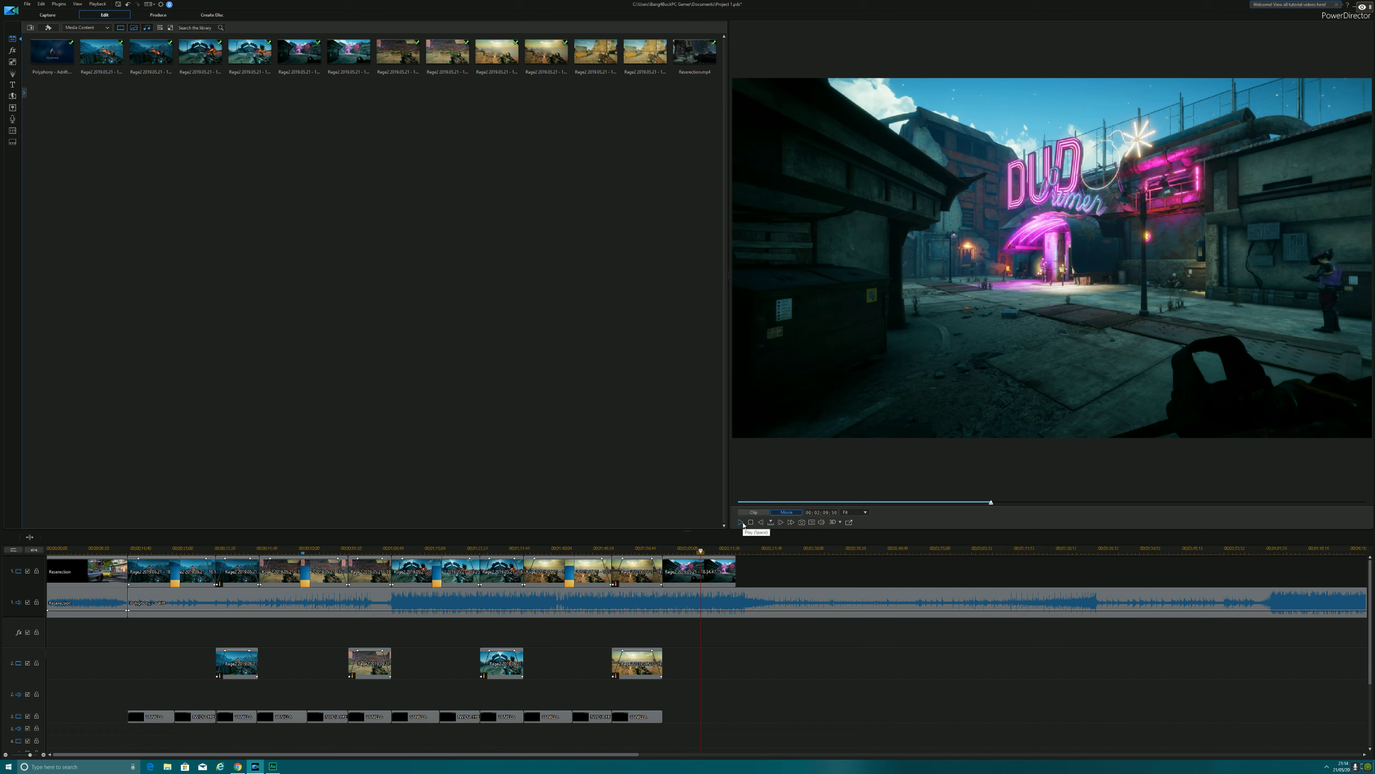
pyautogui.click(743, 523)
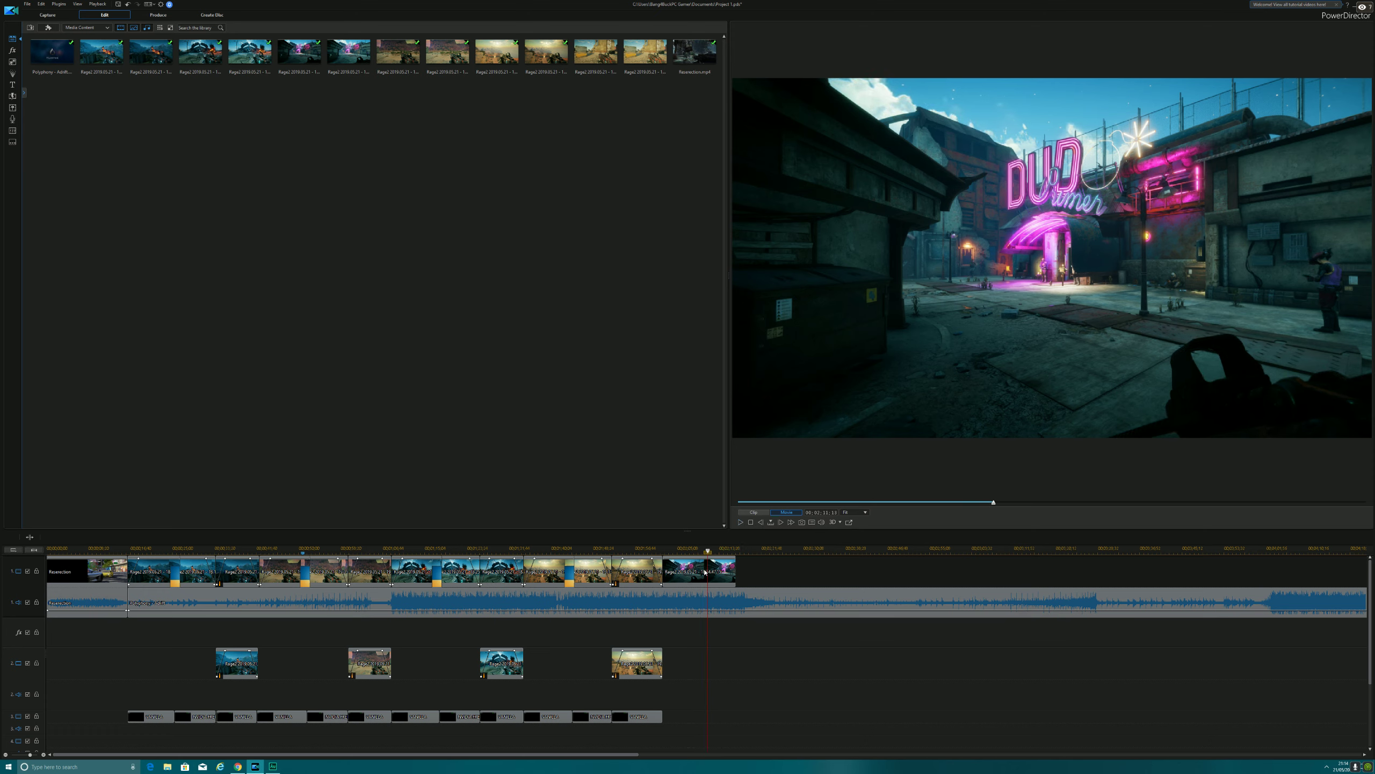
# Split the neon street clip on the first video track at the playhead and remove the part after the split.
pyautogui.rightClick(705, 572)
pyautogui.click(736, 450)
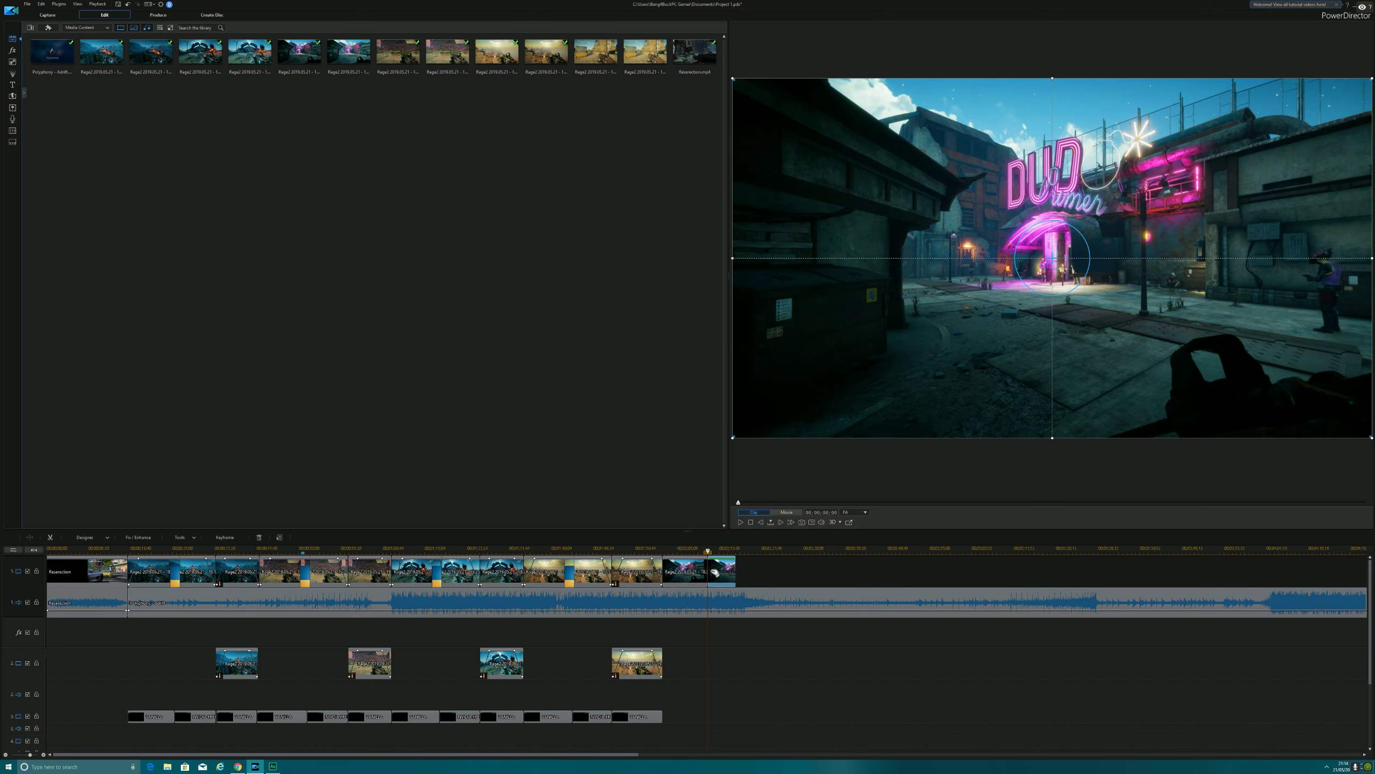
pyautogui.rightClick(715, 573)
pyautogui.click(740, 418)
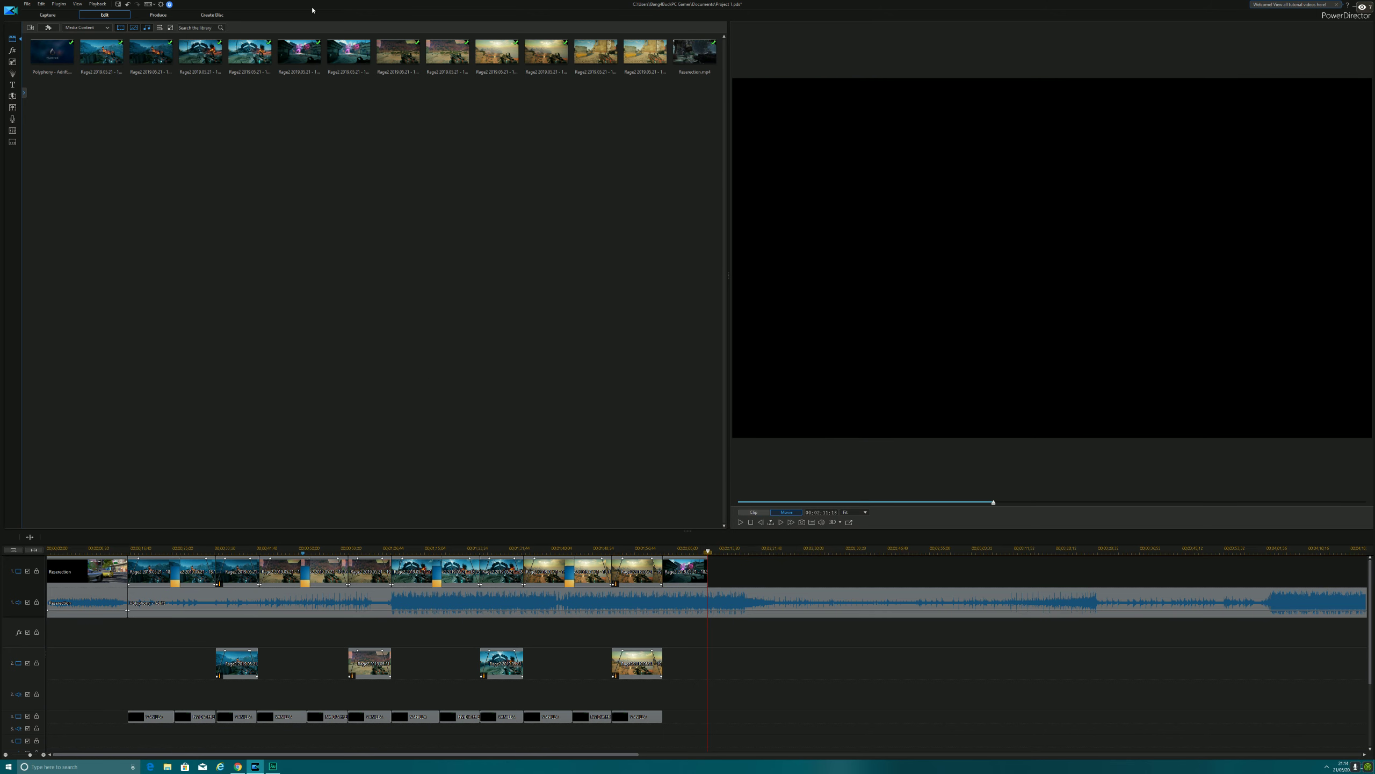
# Place the second neon street clip on the second video track, past the existing clips, and unlink and remove its audio.
pyautogui.moveTo(344, 65); pyautogui.dragTo(854, 675)
pyautogui.click(685, 547)
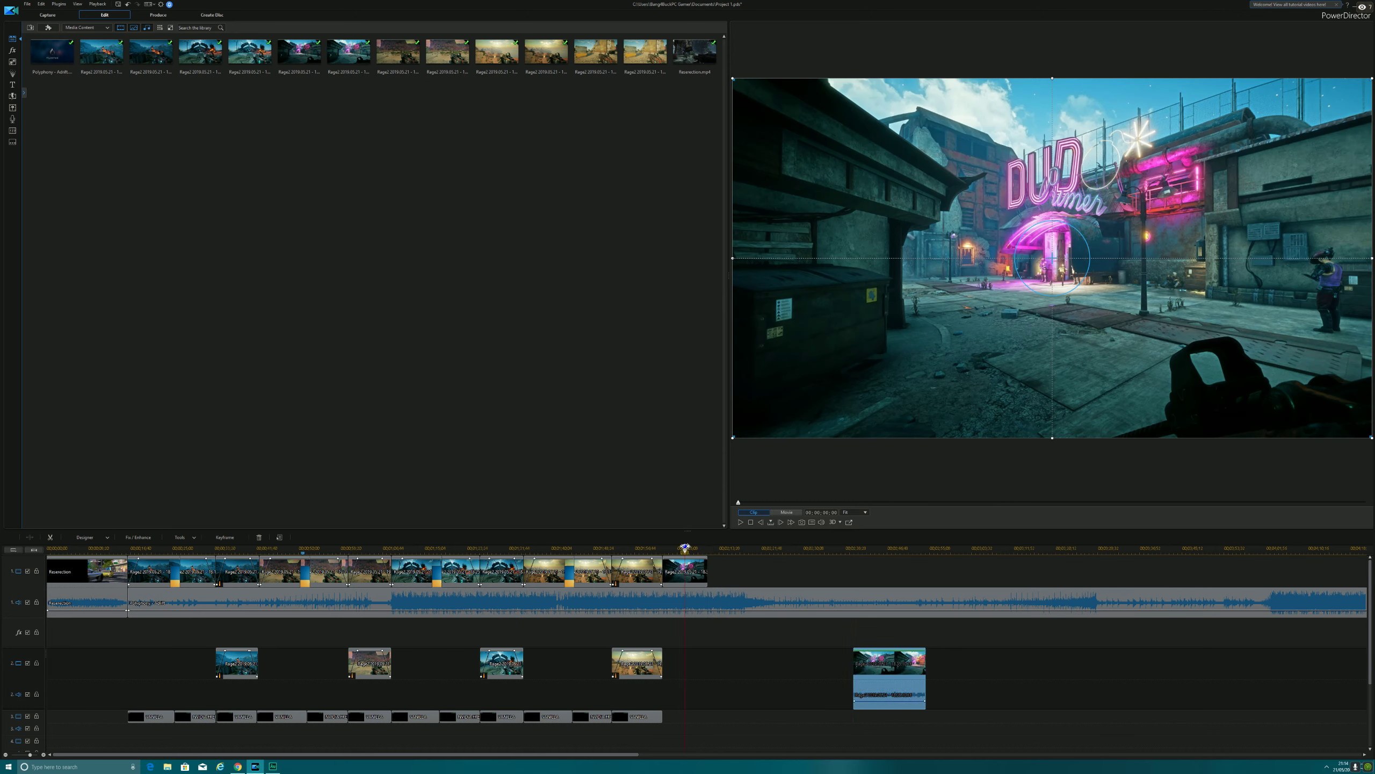
pyautogui.click(686, 573)
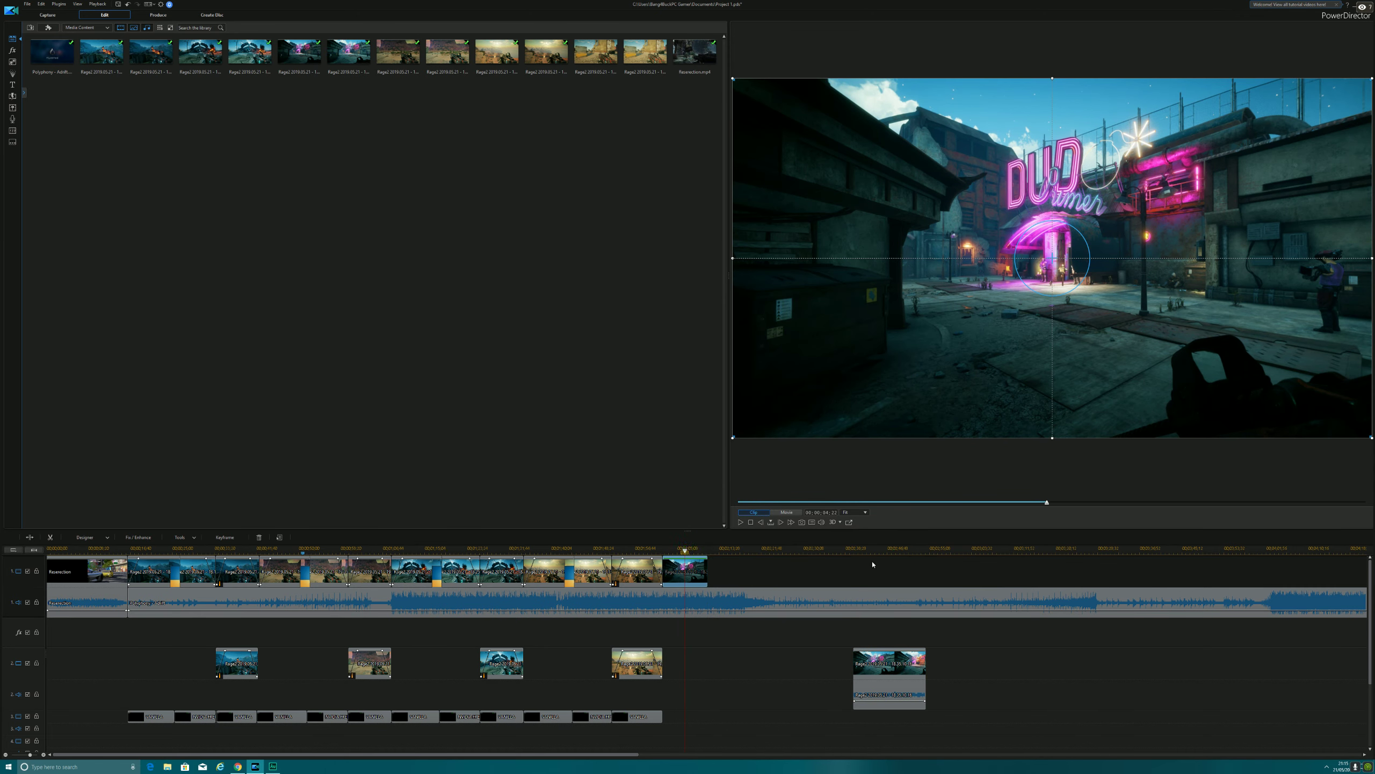
pyautogui.rightClick(880, 670)
pyautogui.click(932, 533)
pyautogui.click(945, 659)
pyautogui.rightClick(879, 704)
pyautogui.click(911, 546)
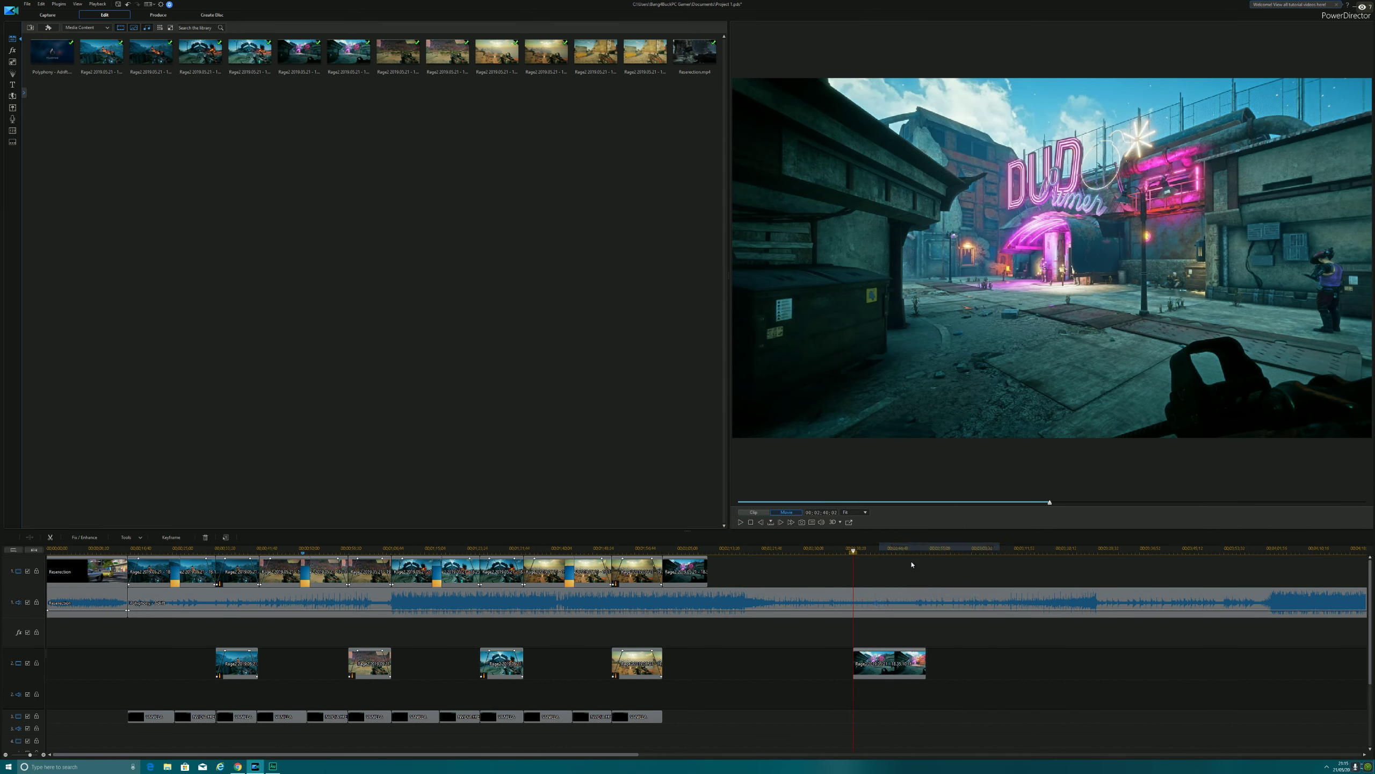
# Move the second neon street clip's video to the end of the first video track, directly after the first neon clip.
pyautogui.click(741, 522)
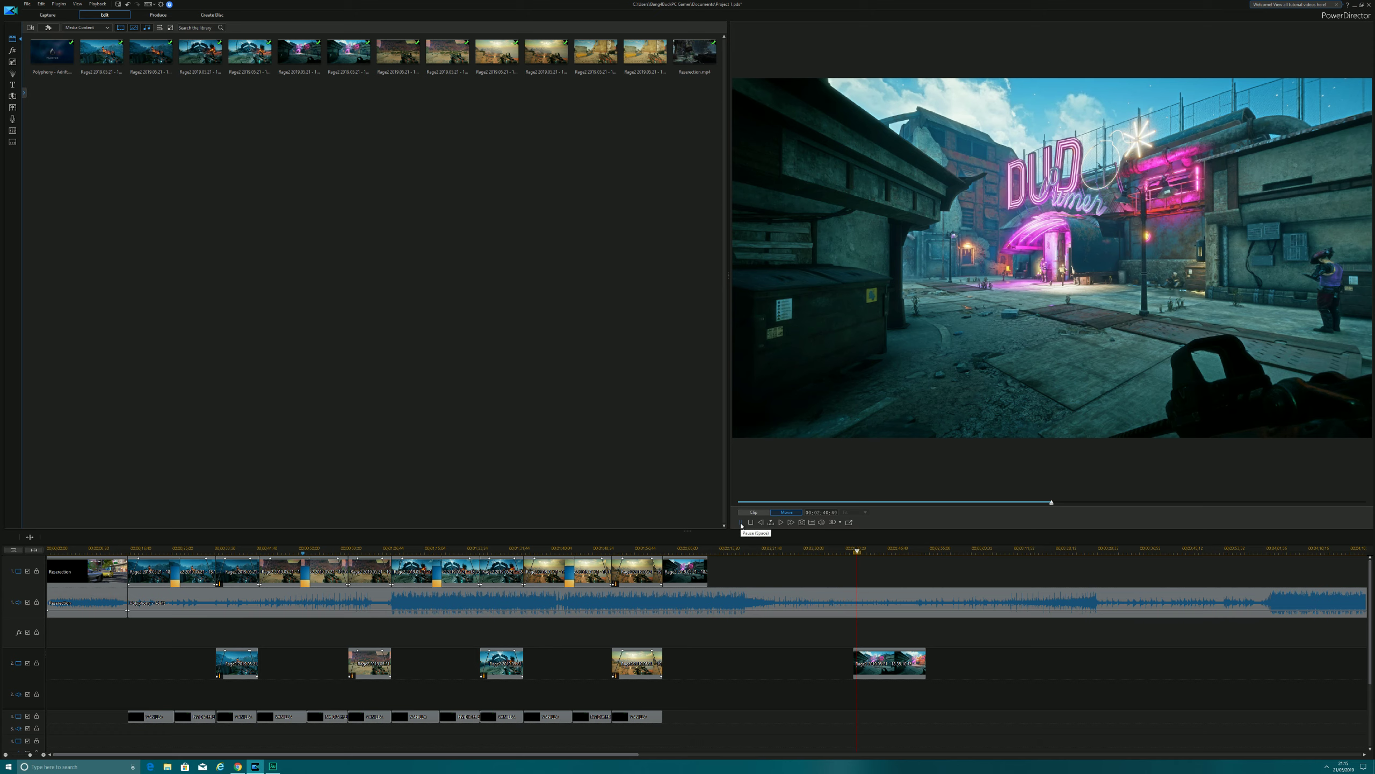
pyautogui.moveTo(878, 664); pyautogui.dragTo(731, 578)
pyautogui.click(866, 631)
pyautogui.moveTo(867, 662); pyautogui.dragTo(733, 578)
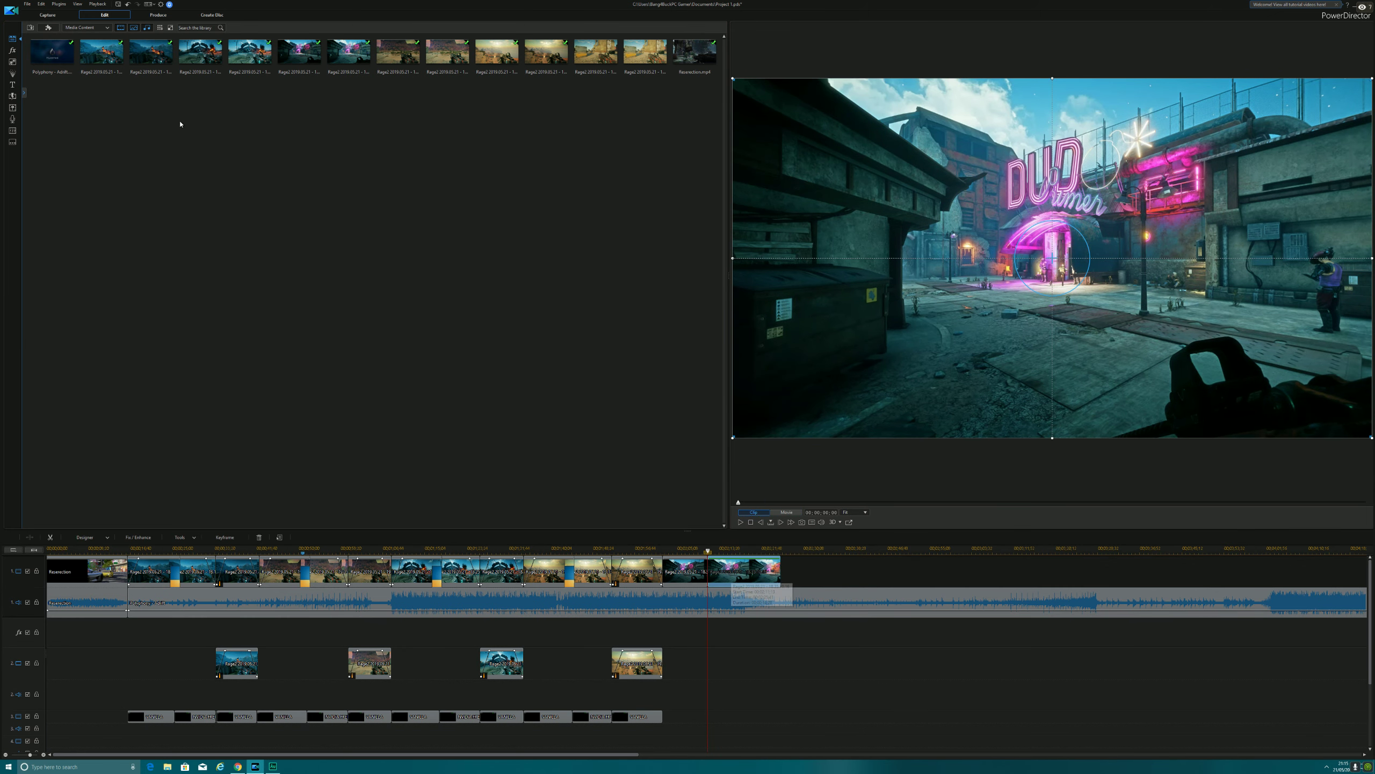
# Add a Wipe transition between the two neon street clips on the first video track.
pyautogui.click(12, 95)
pyautogui.click(550, 52)
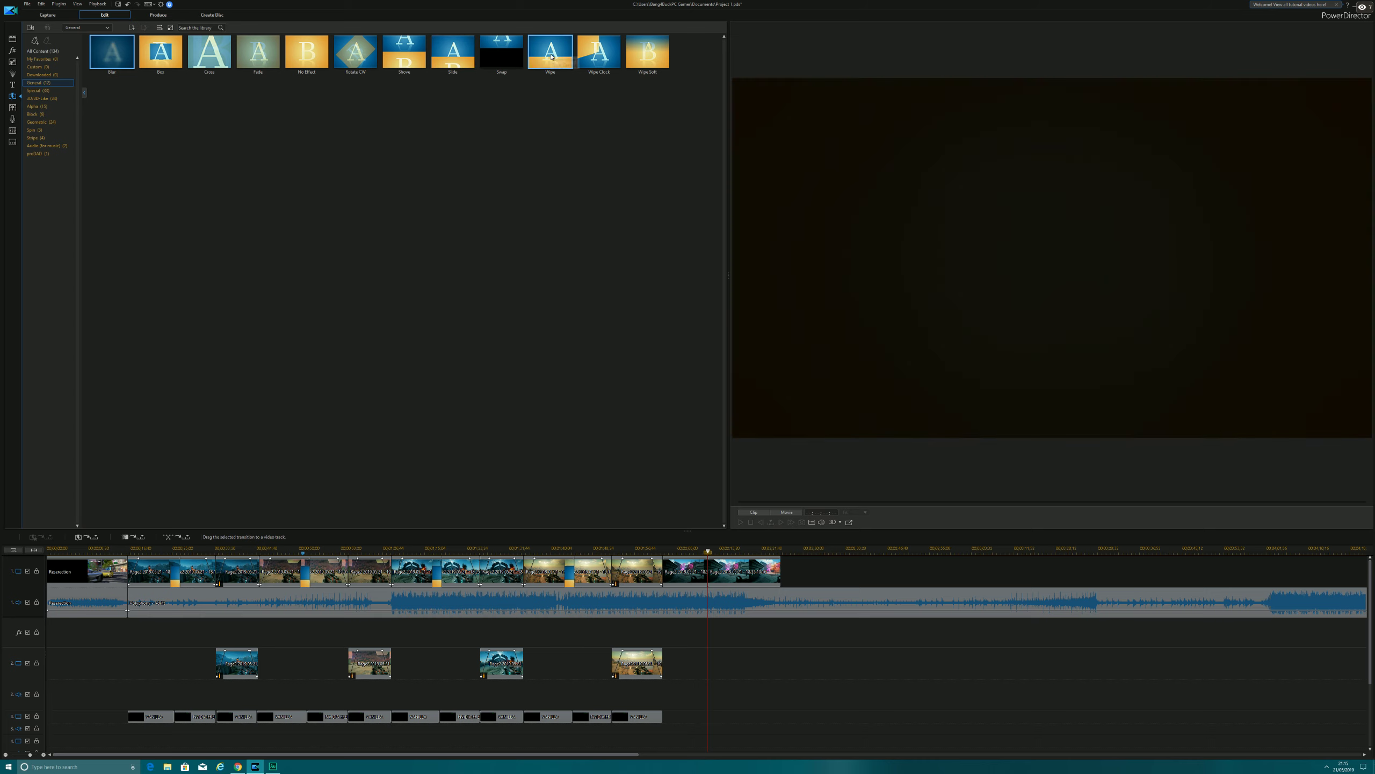
pyautogui.moveTo(550, 51); pyautogui.dragTo(710, 572)
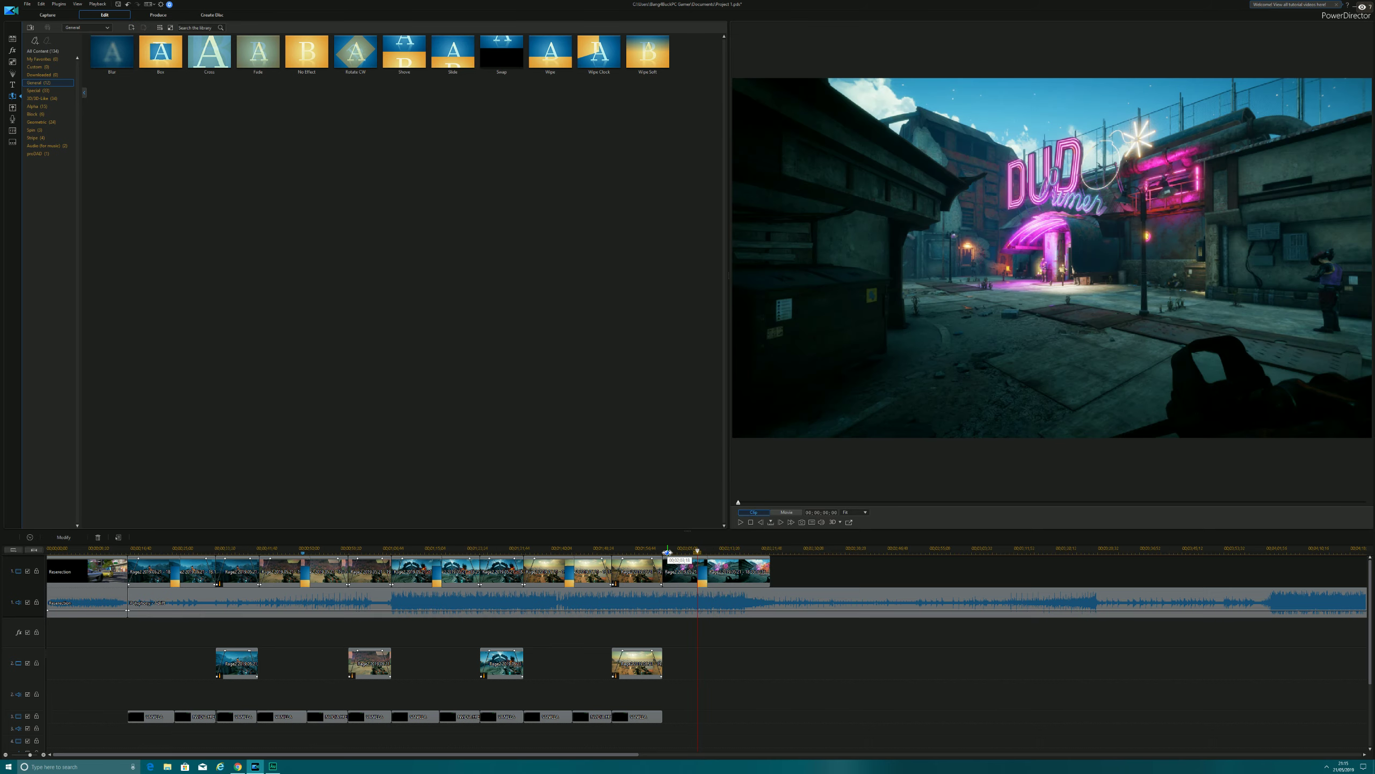
# Play to the explosion in the second neon street clip, split the clip there and remove the remainder.
pyautogui.click(741, 522)
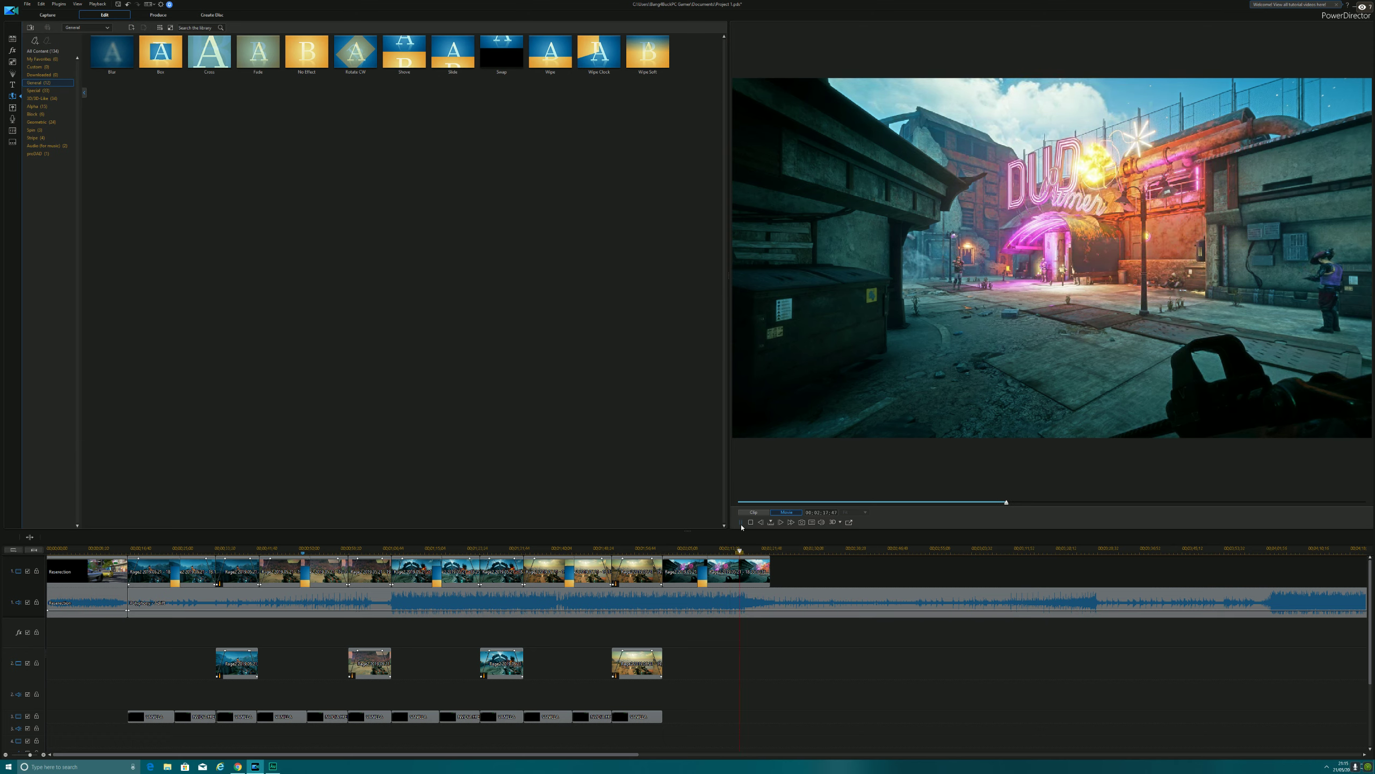
pyautogui.click(741, 522)
pyautogui.rightClick(740, 577)
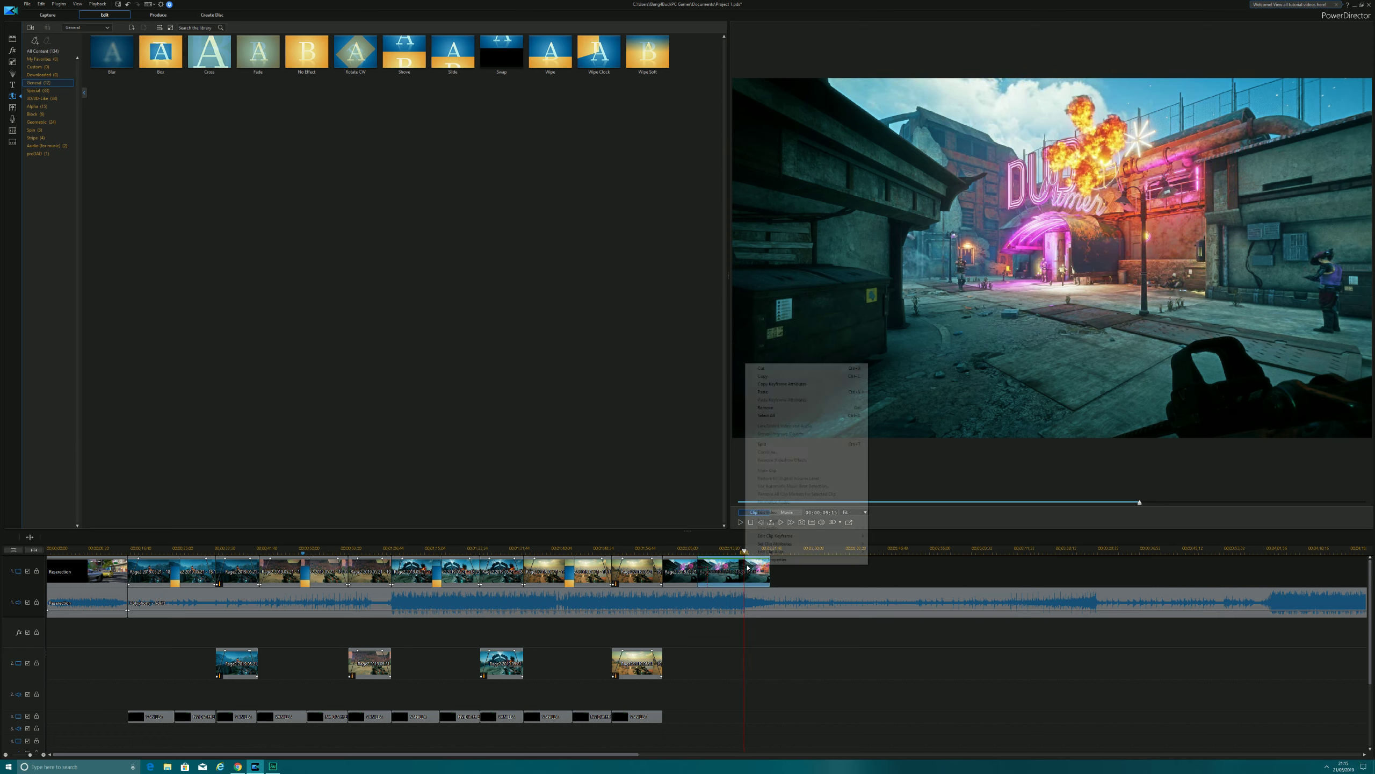
pyautogui.click(752, 578)
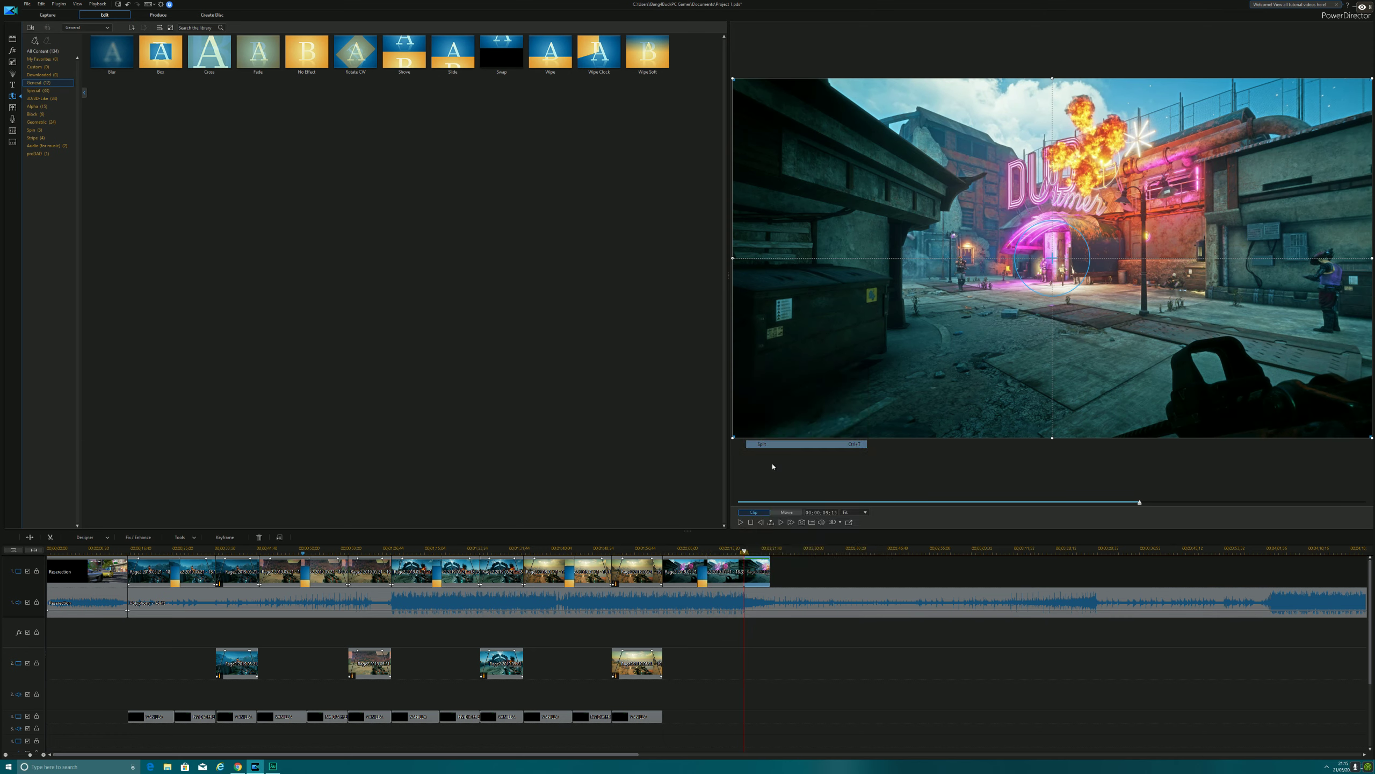
pyautogui.rightClick(753, 578)
pyautogui.click(786, 411)
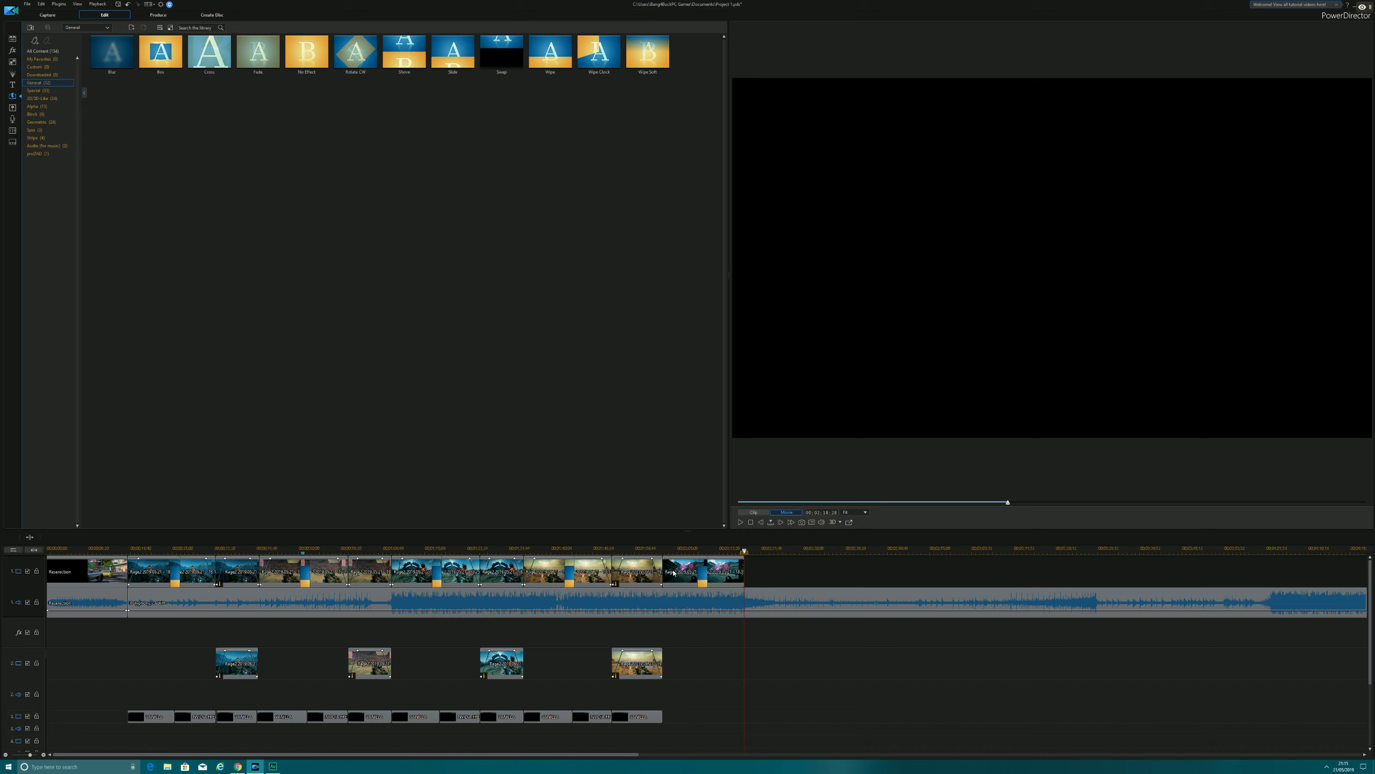
# Enable fade-in on the first neon street clip in PiP Designer.
pyautogui.click(673, 572)
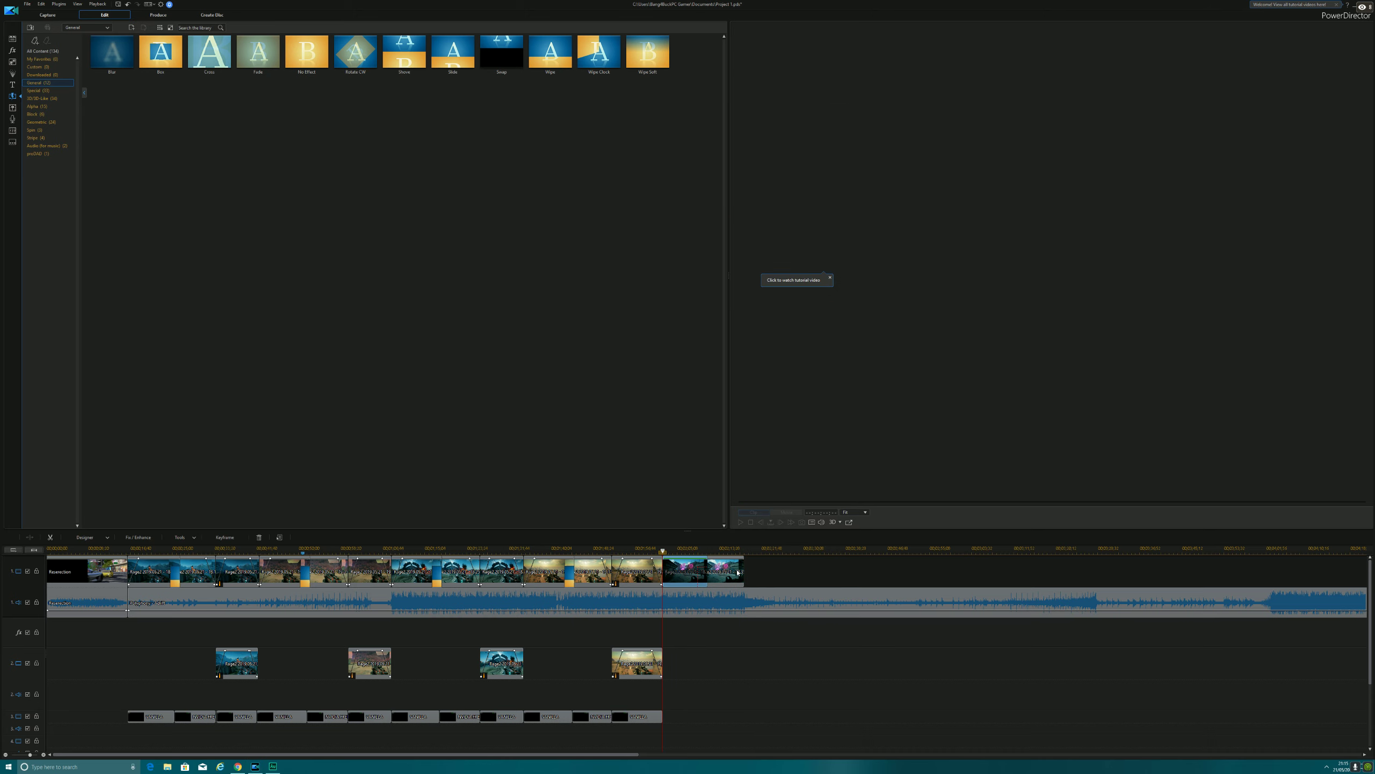
pyautogui.doubleClick(738, 573)
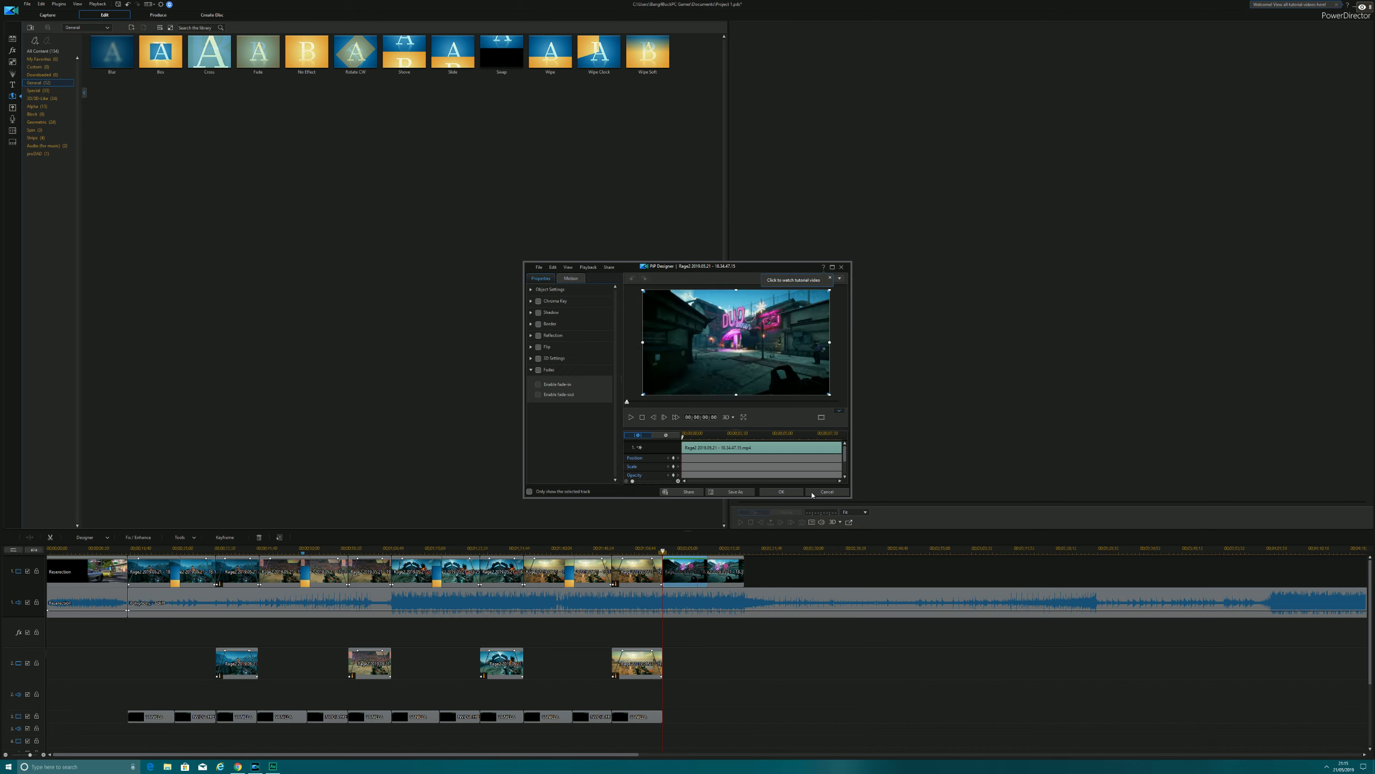
pyautogui.click(780, 492)
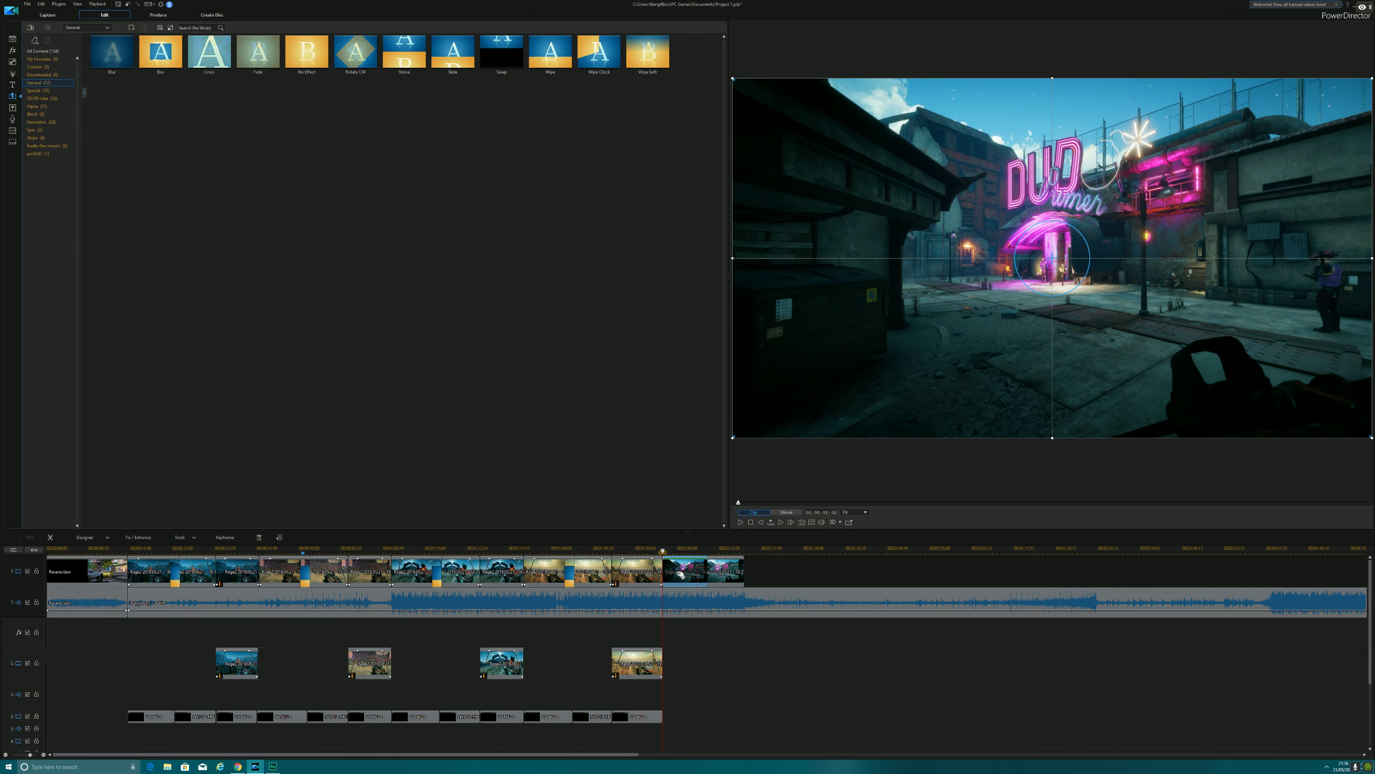
pyautogui.doubleClick(680, 575)
pyautogui.click(547, 370)
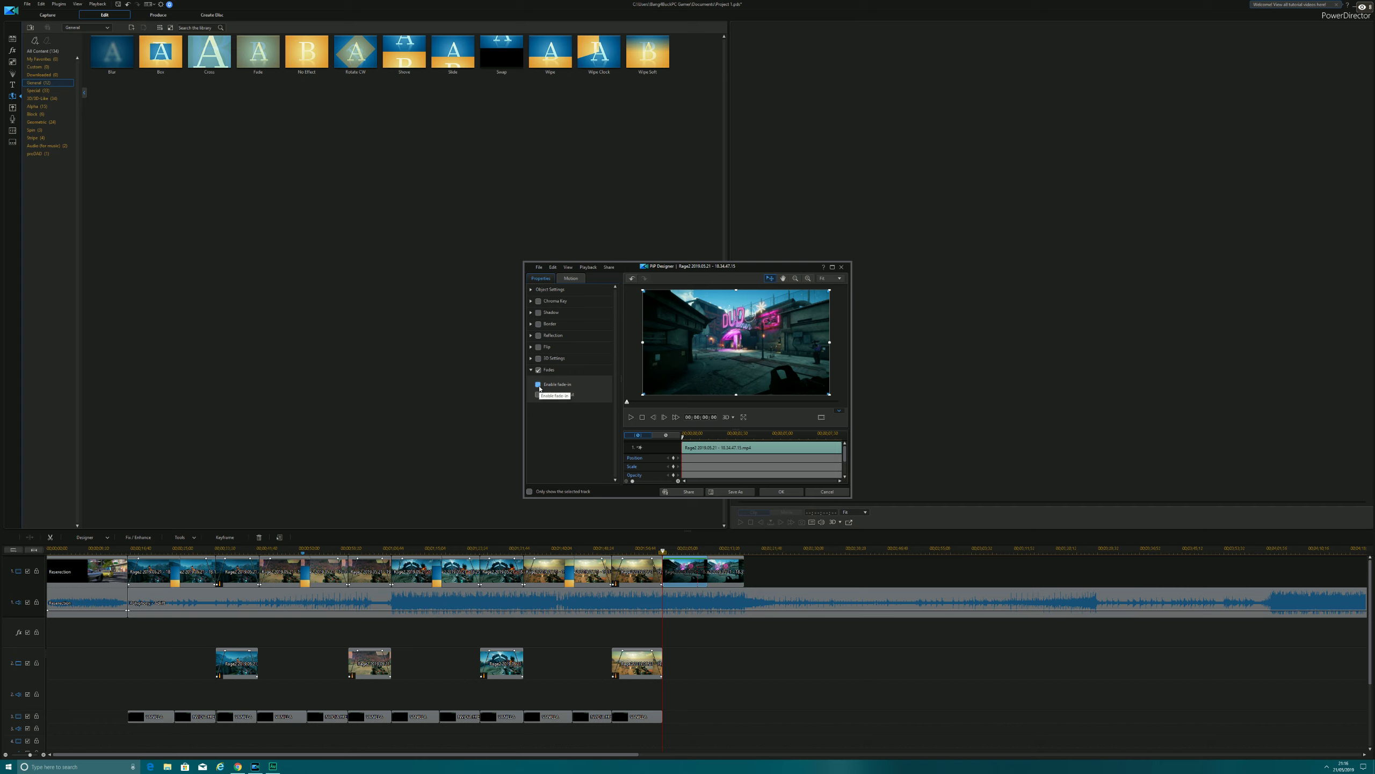
pyautogui.click(538, 385)
pyautogui.click(802, 492)
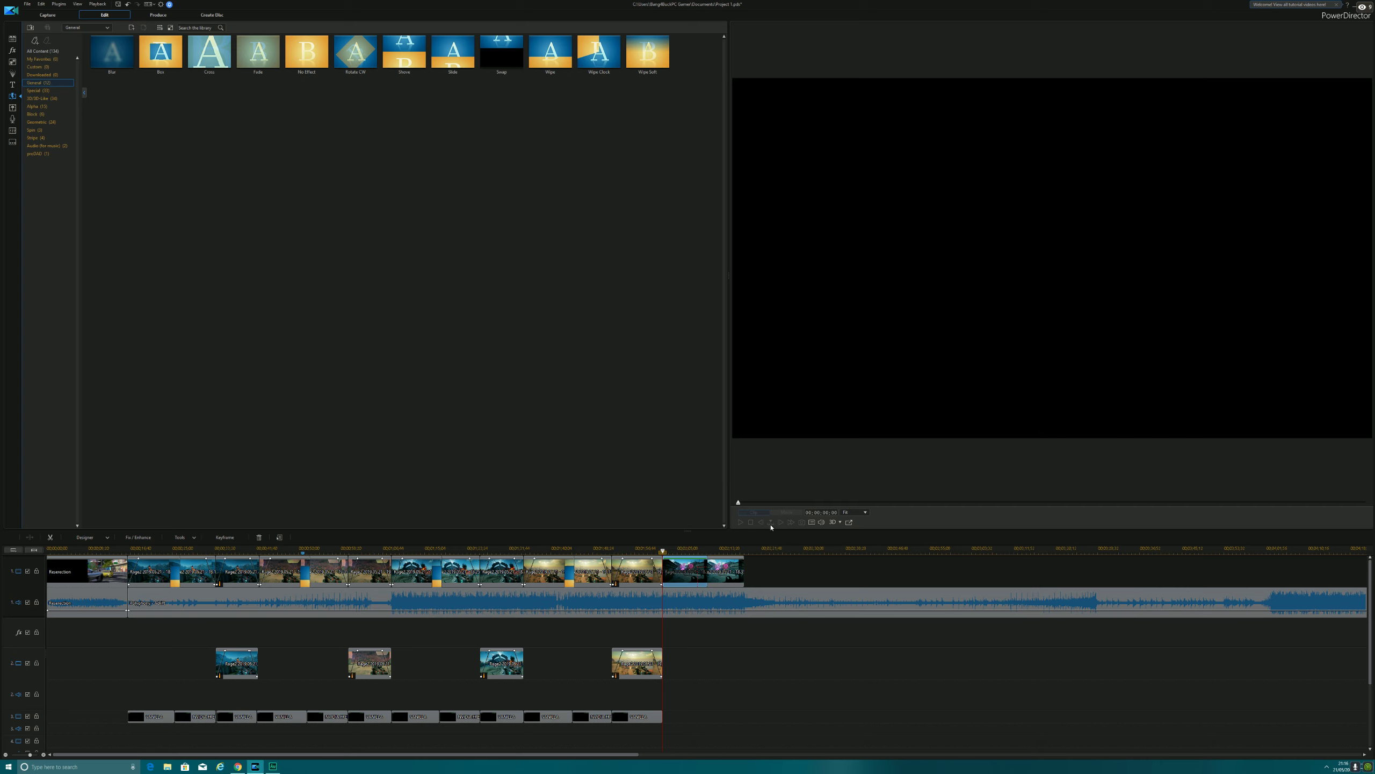
# Enable fade-out on the second neon street clip and restore the wipe transition between the two neon clips.
pyautogui.doubleClick(740, 571)
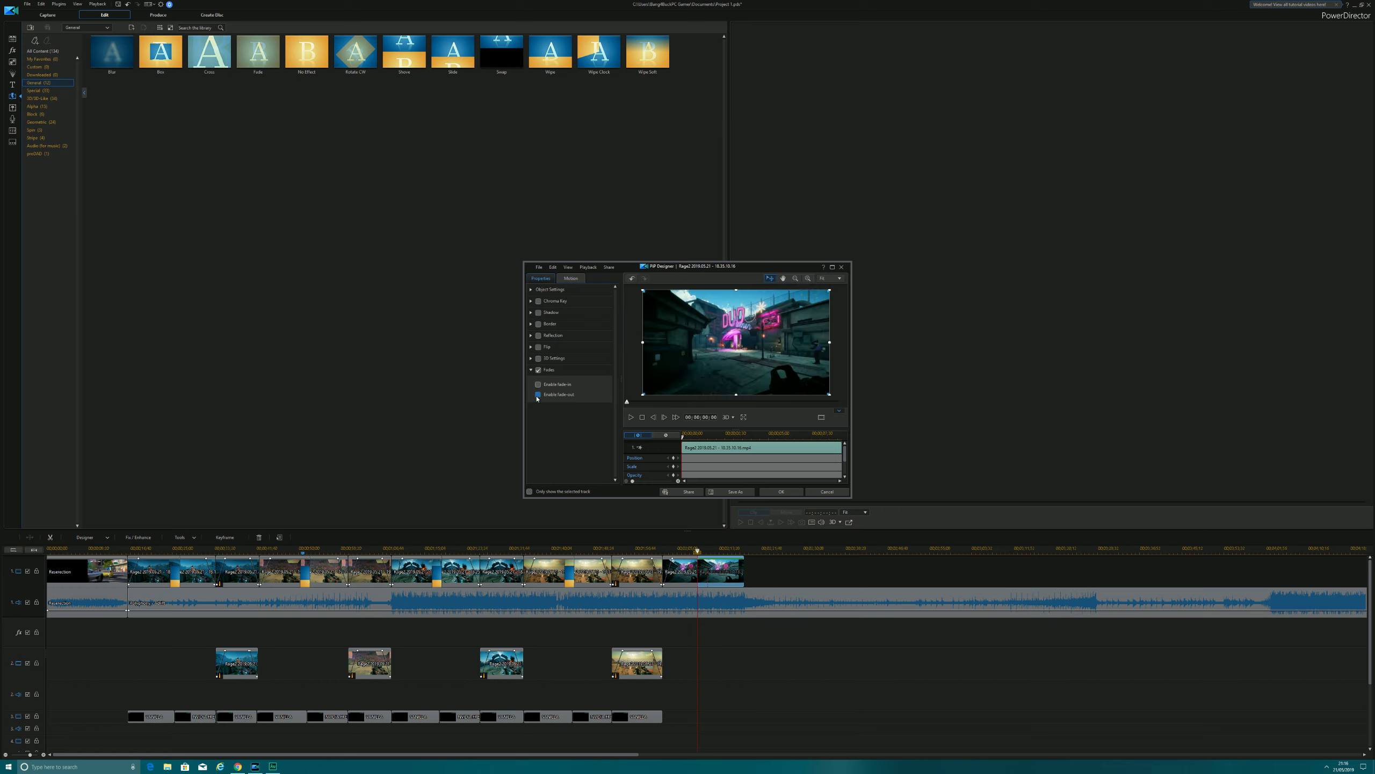
pyautogui.click(781, 492)
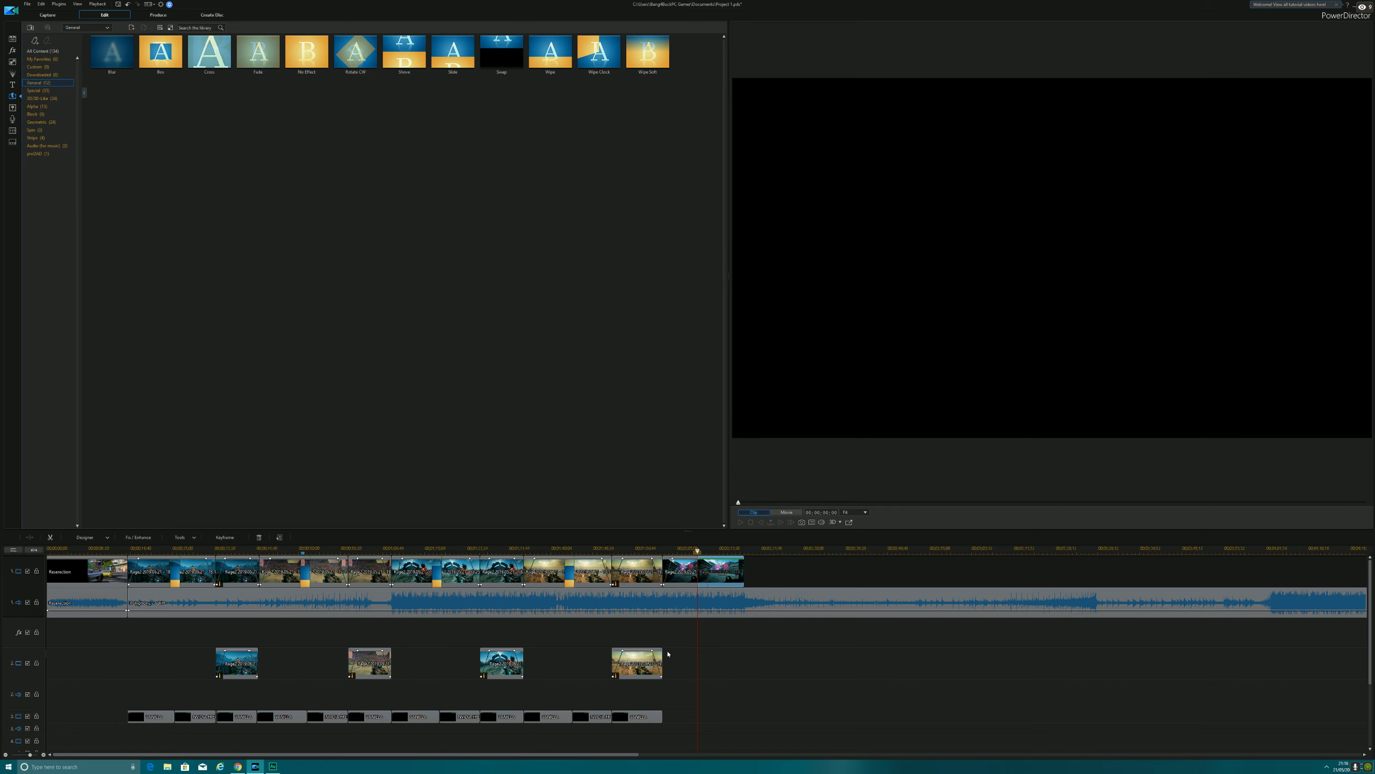
pyautogui.click(715, 673)
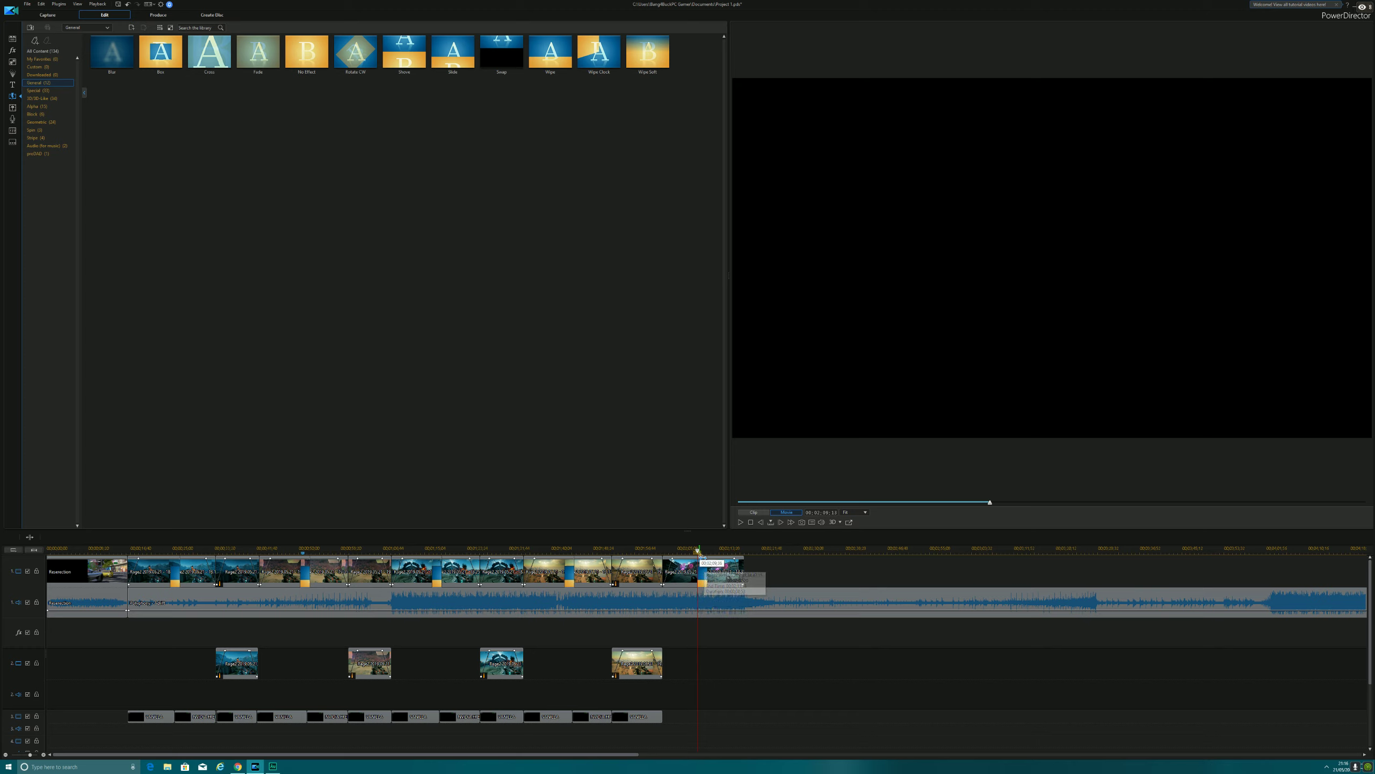
pyautogui.moveTo(701, 552); pyautogui.dragTo(705, 552)
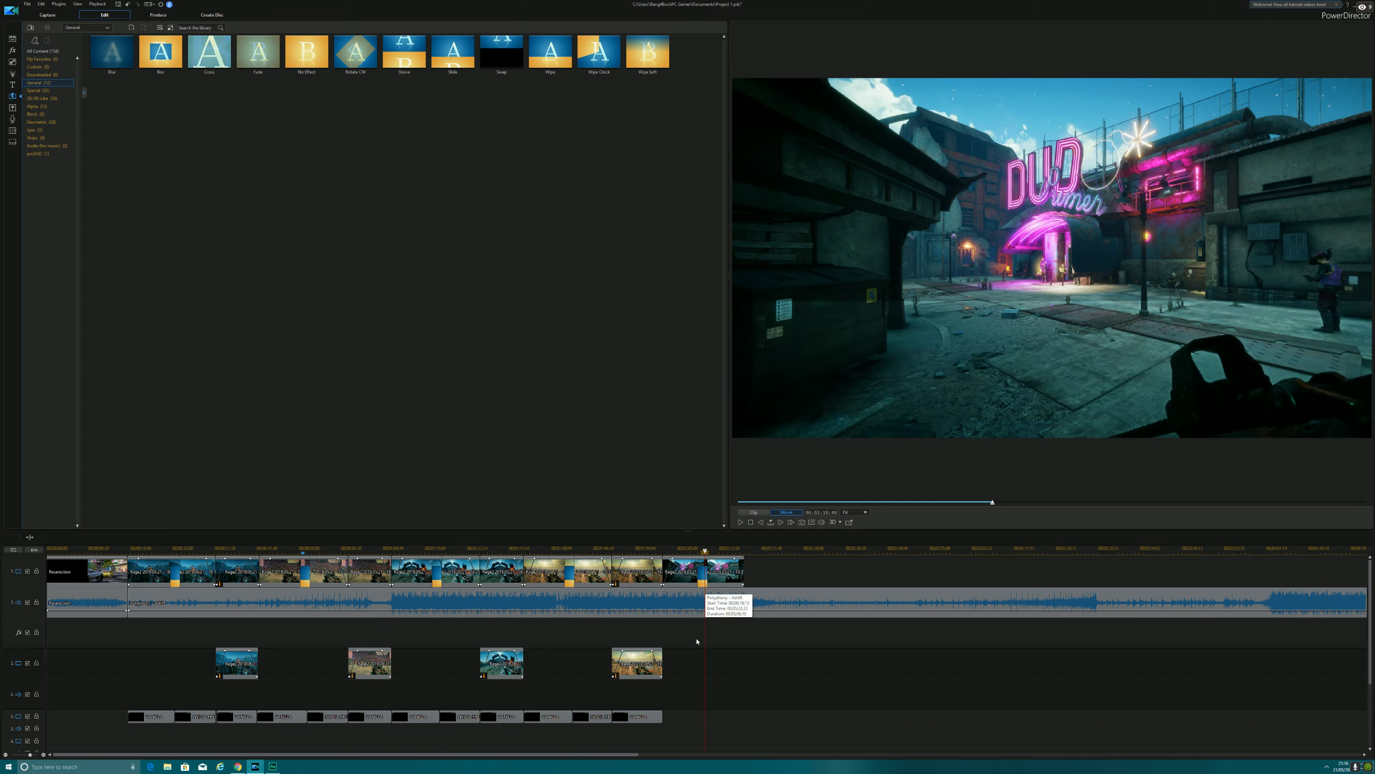
# Copy the VANILLA title to the start of the first neon street clip and trim its end to the wipe transition.
pyautogui.rightClick(553, 720)
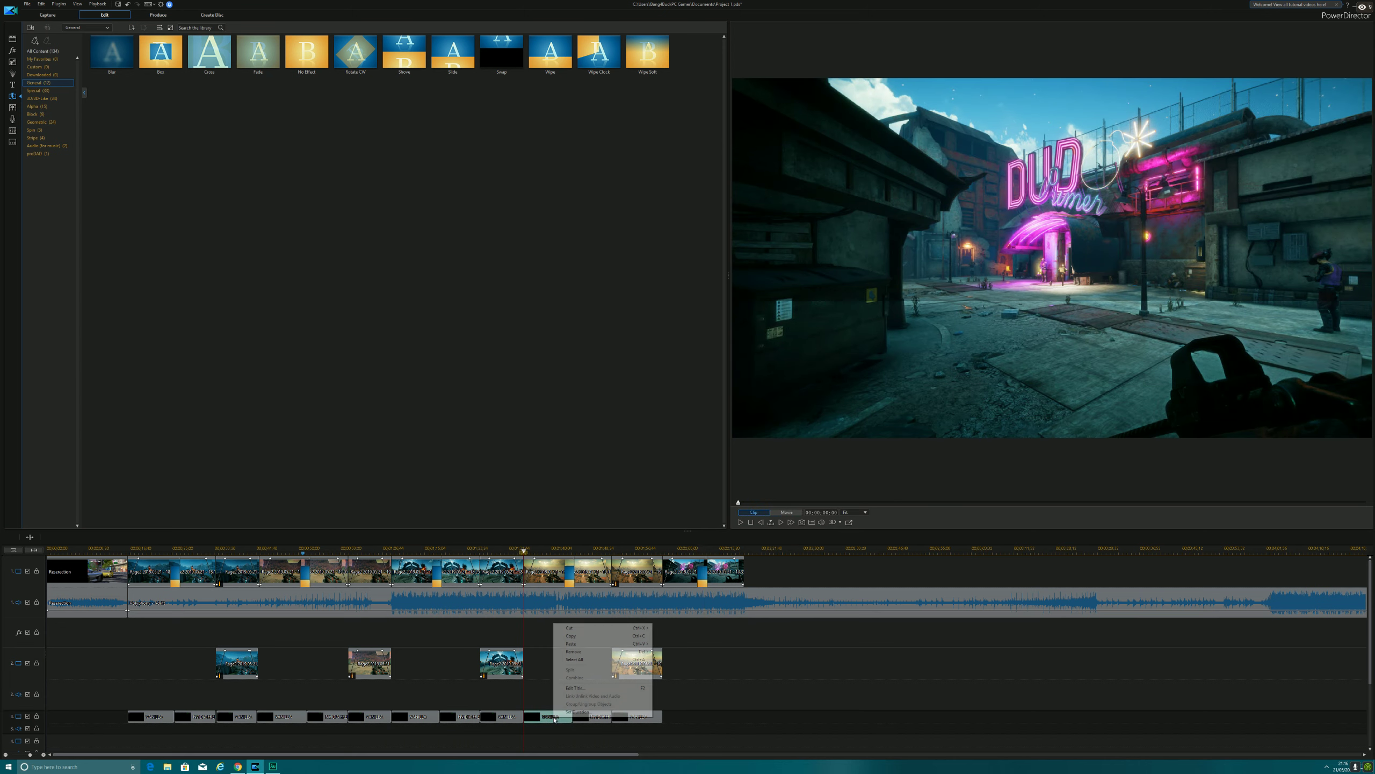
pyautogui.click(696, 655)
pyautogui.click(670, 551)
pyautogui.rightClick(697, 720)
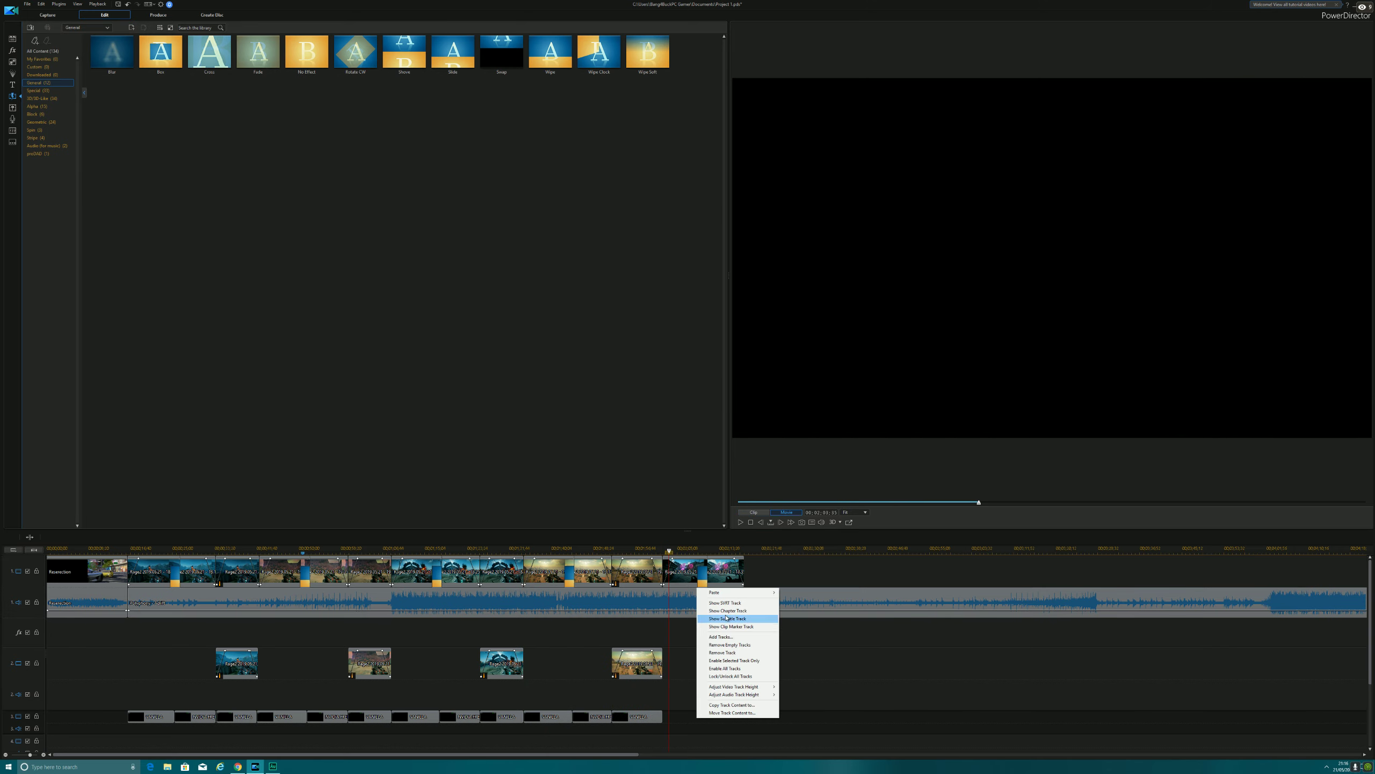
pyautogui.click(809, 592)
pyautogui.click(690, 717)
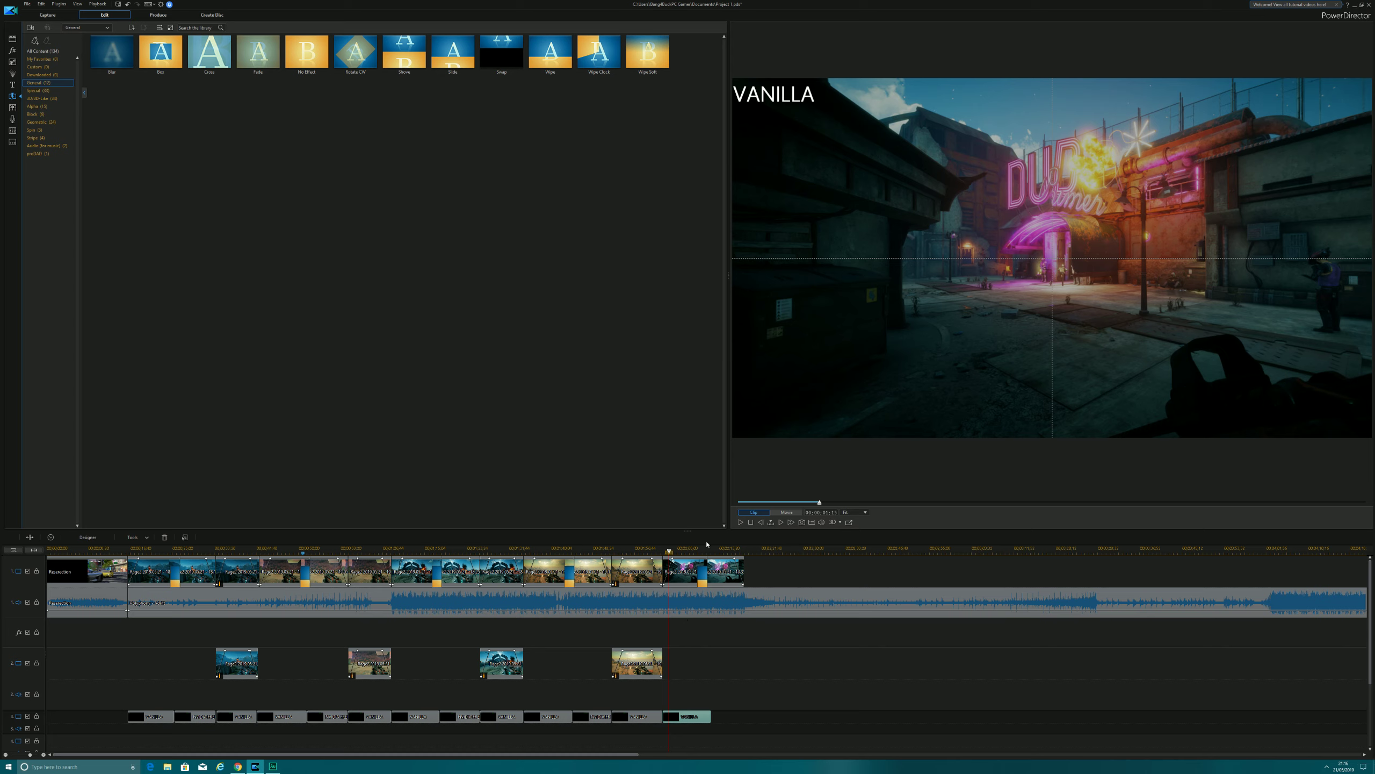
pyautogui.moveTo(711, 716); pyautogui.dragTo(706, 715)
# Copy the NVIDIA FREESTYLE title to directly after the last VANILLA title and trim it to end with the second neon street clip.
pyautogui.click(591, 720)
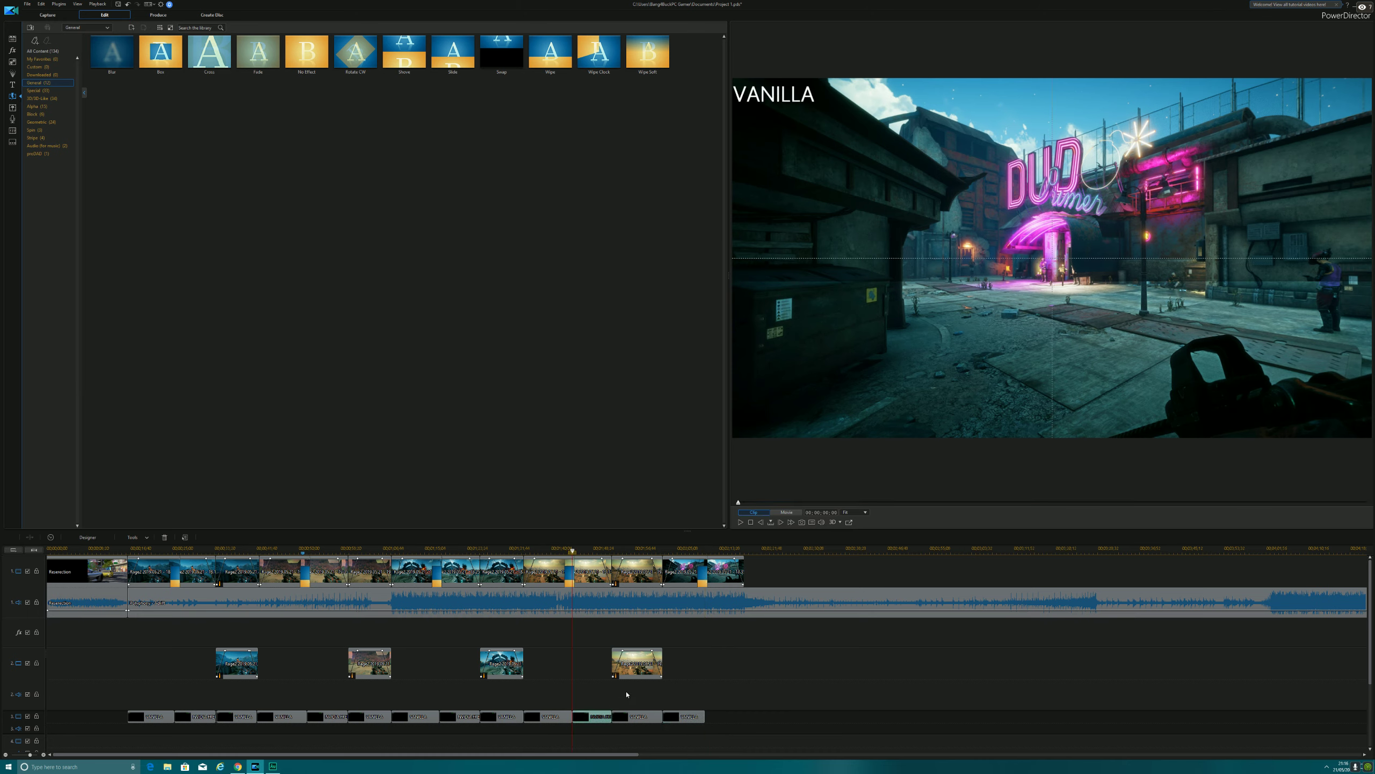
pyautogui.rightClick(591, 719)
pyautogui.click(677, 638)
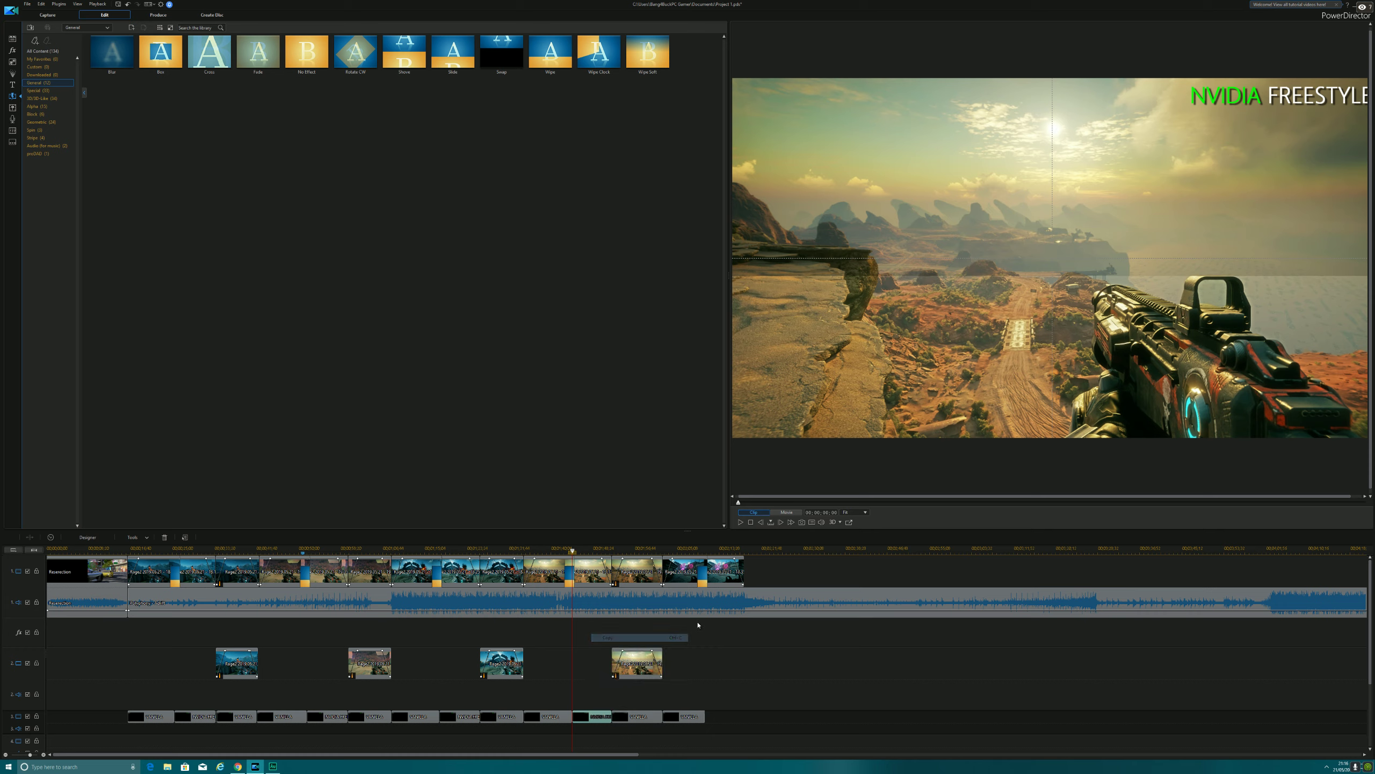
pyautogui.click(716, 718)
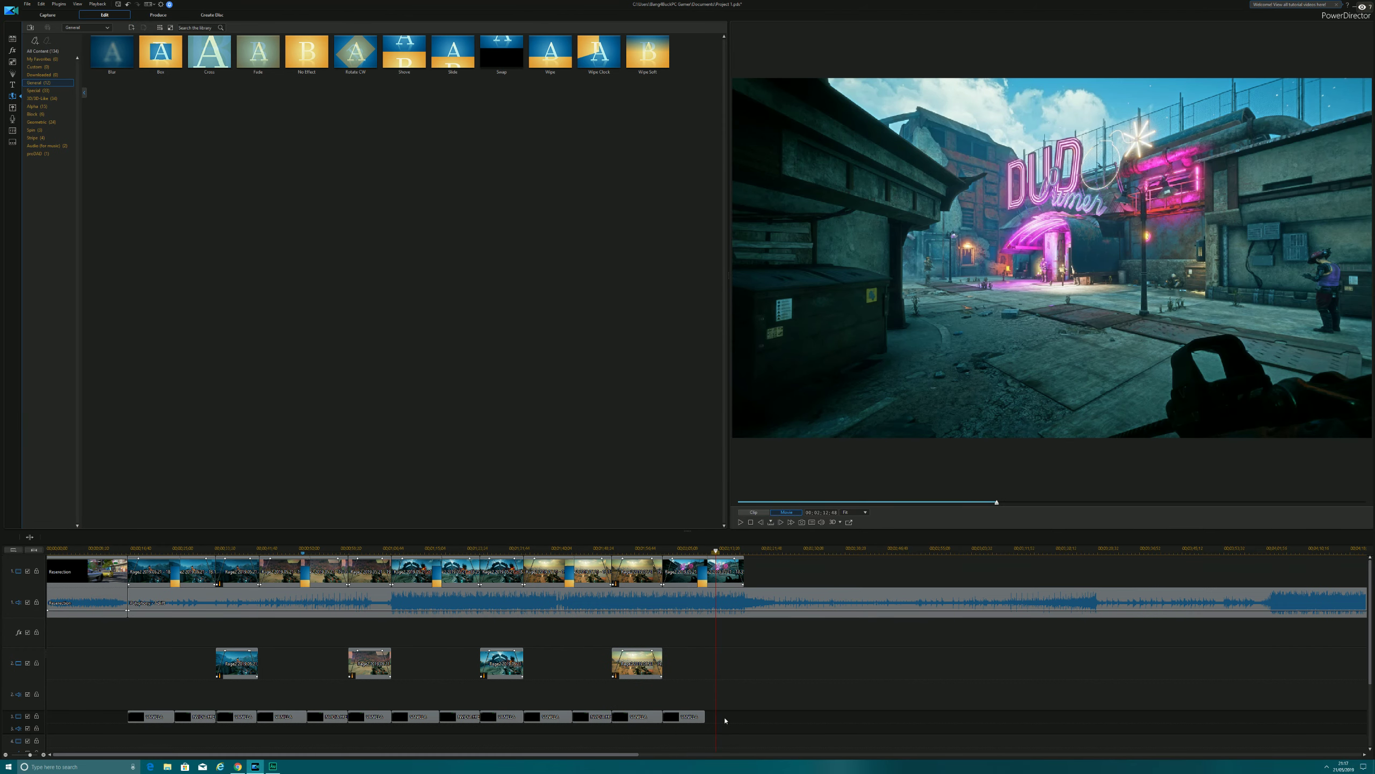
pyautogui.rightClick(726, 588)
pyautogui.moveTo(769, 592)
pyautogui.click(838, 592)
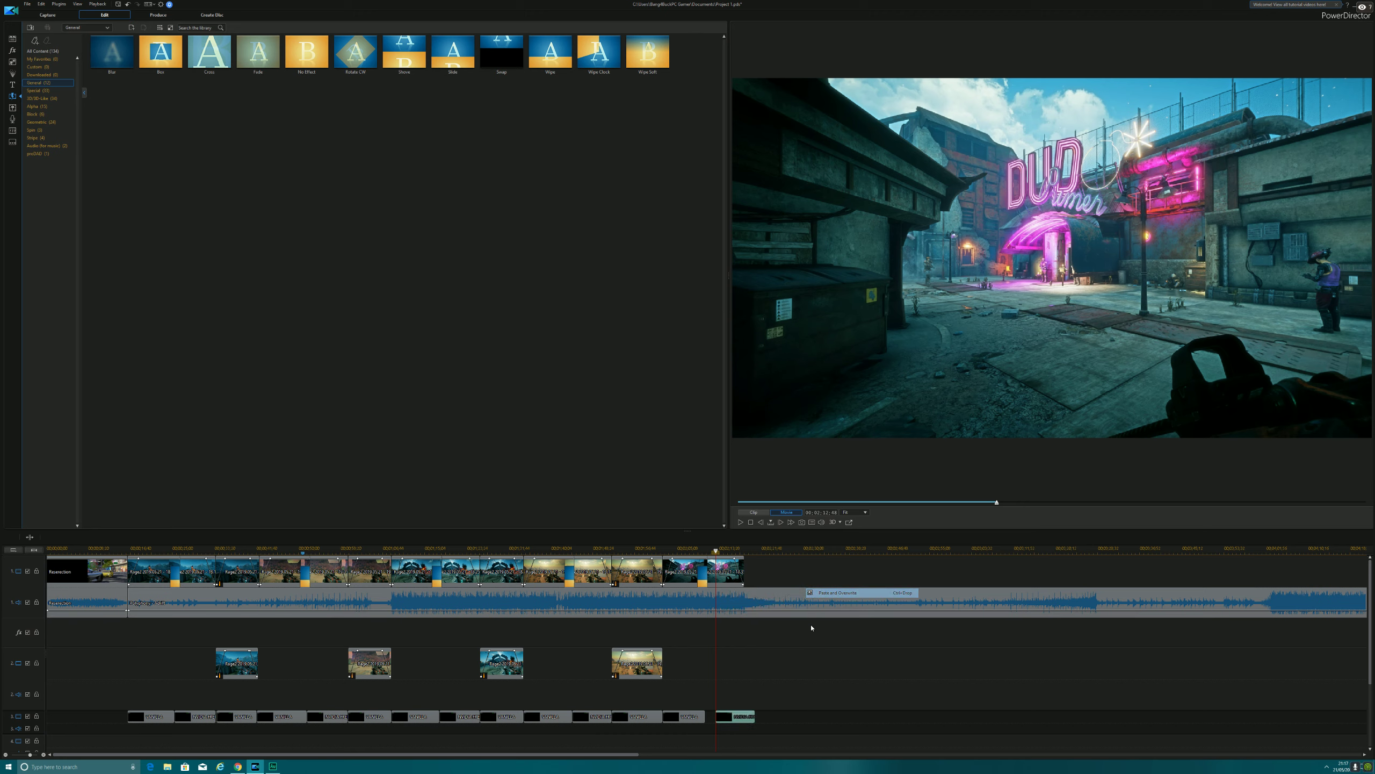
pyautogui.moveTo(728, 717); pyautogui.dragTo(750, 724)
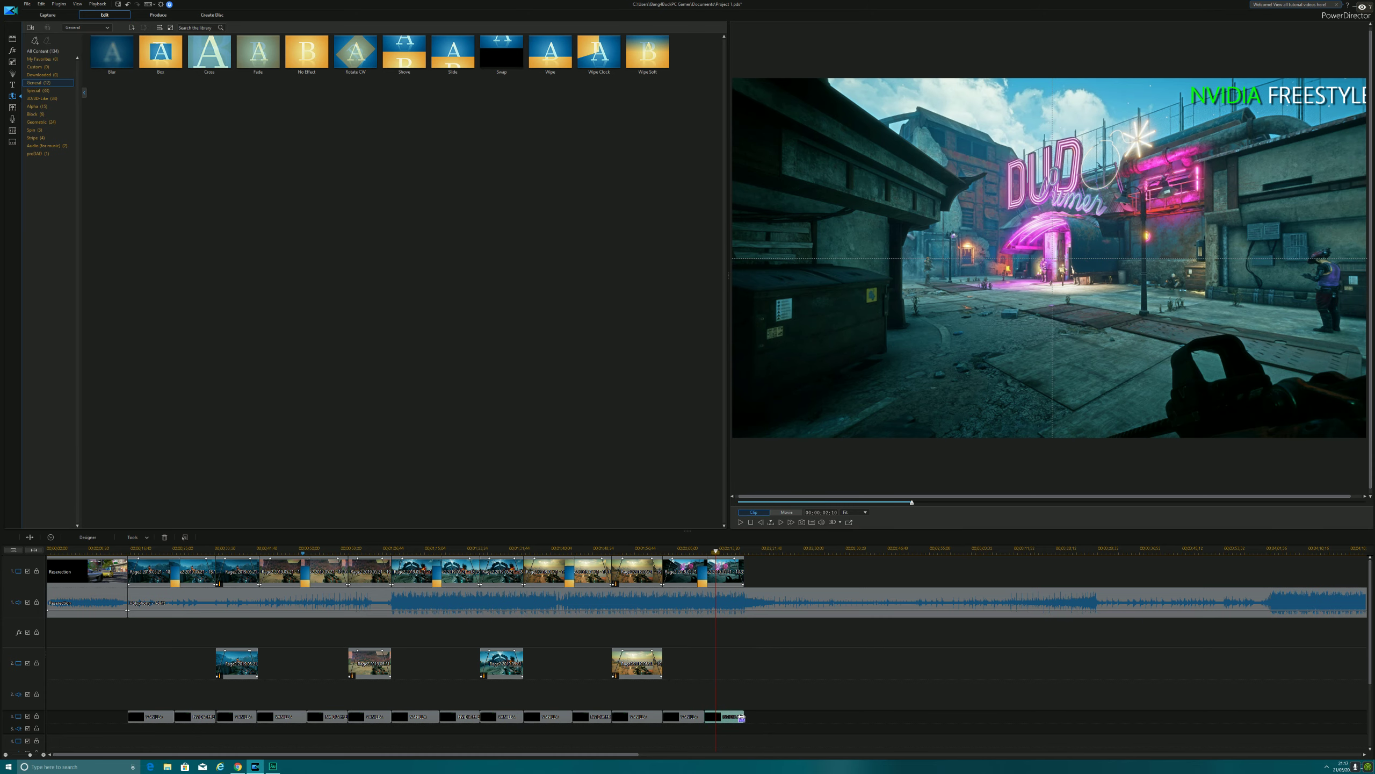
pyautogui.click(744, 717)
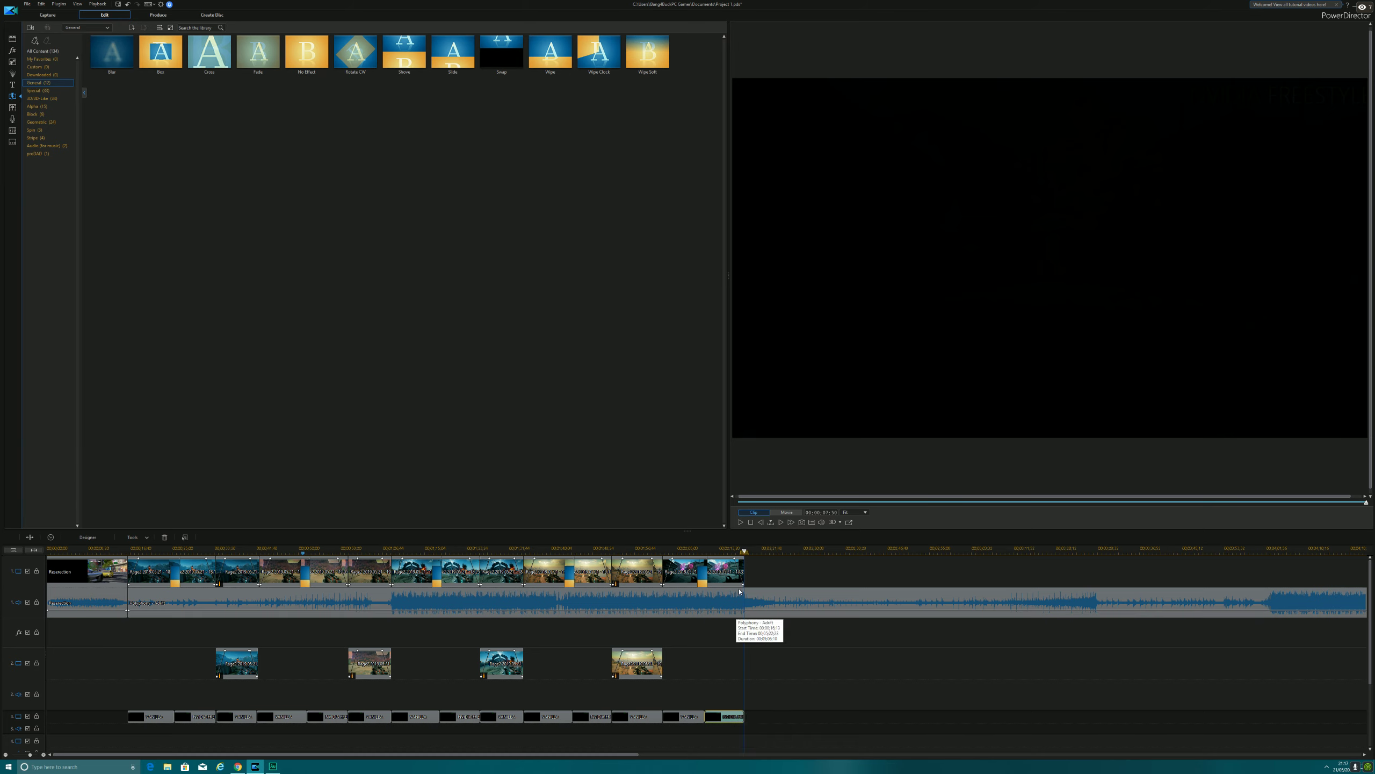
# Play the whole movie from just before the neon street clips to examine their titles, fades and transition.
pyautogui.click(744, 552)
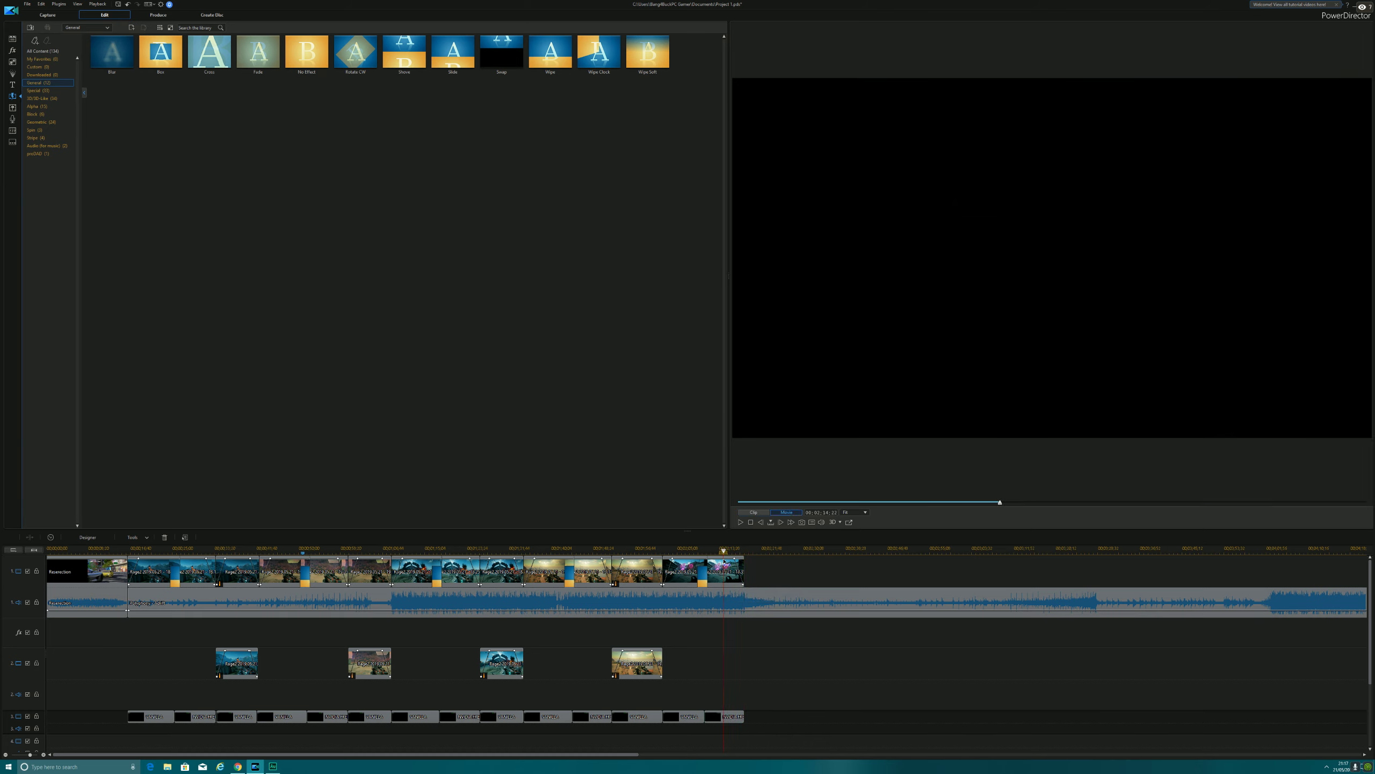
pyautogui.click(710, 552)
pyautogui.moveTo(706, 571); pyautogui.dragTo(704, 572)
pyautogui.click(685, 716)
pyautogui.click(653, 551)
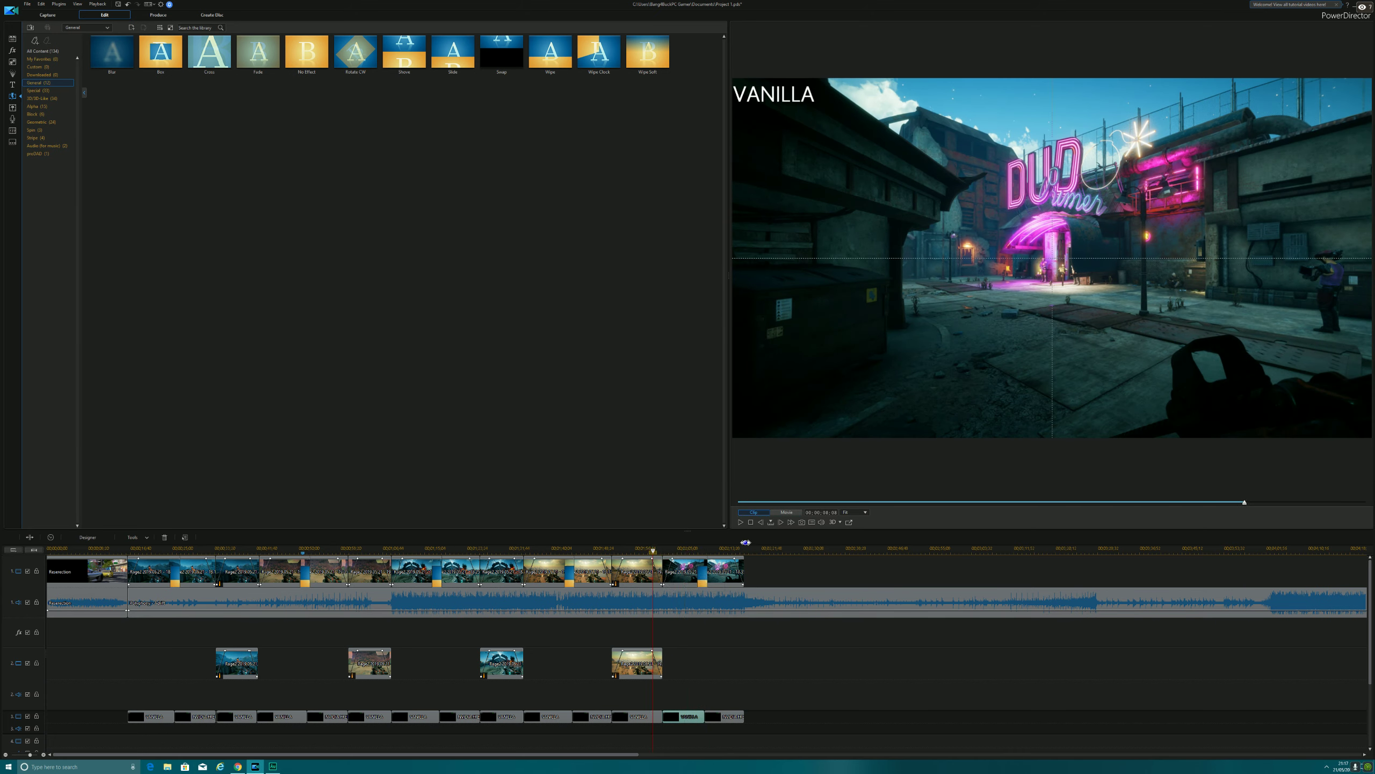
pyautogui.click(787, 512)
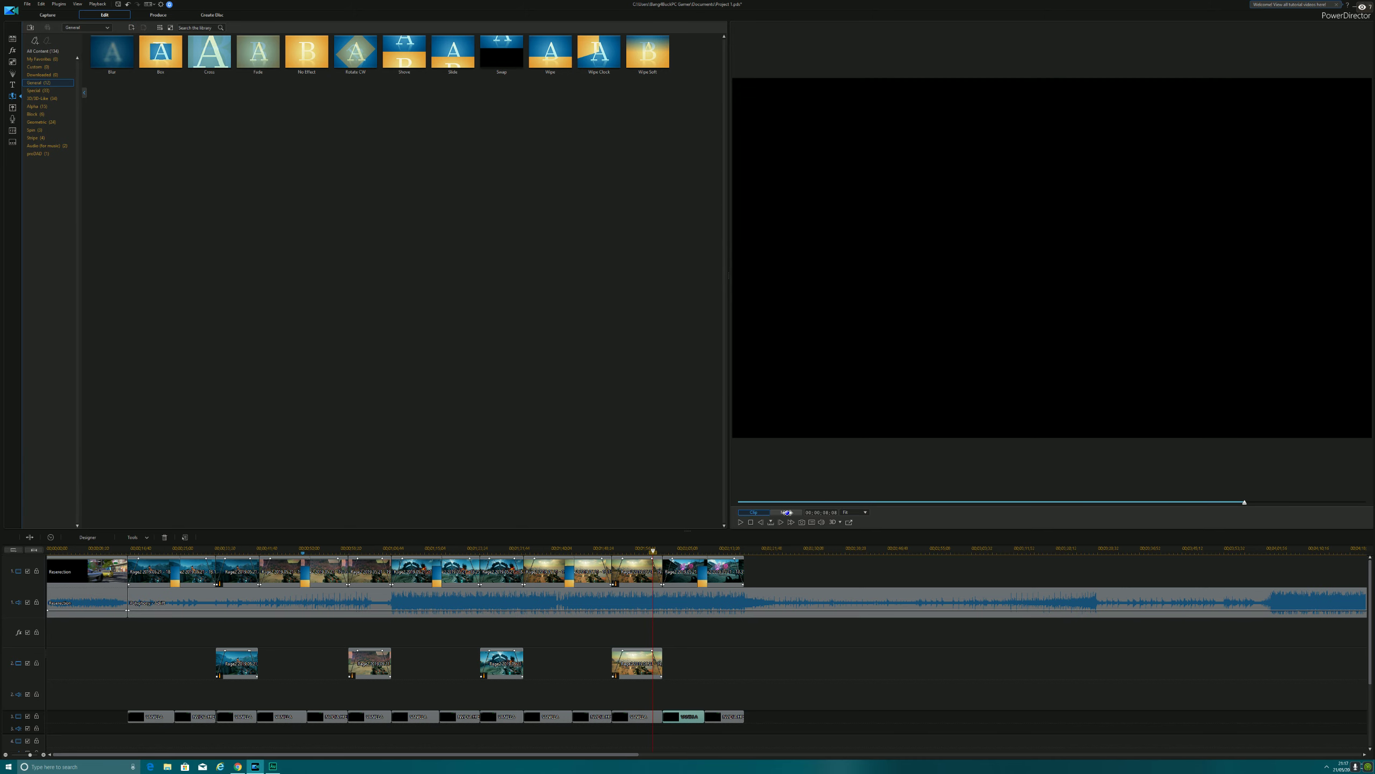
pyautogui.click(741, 522)
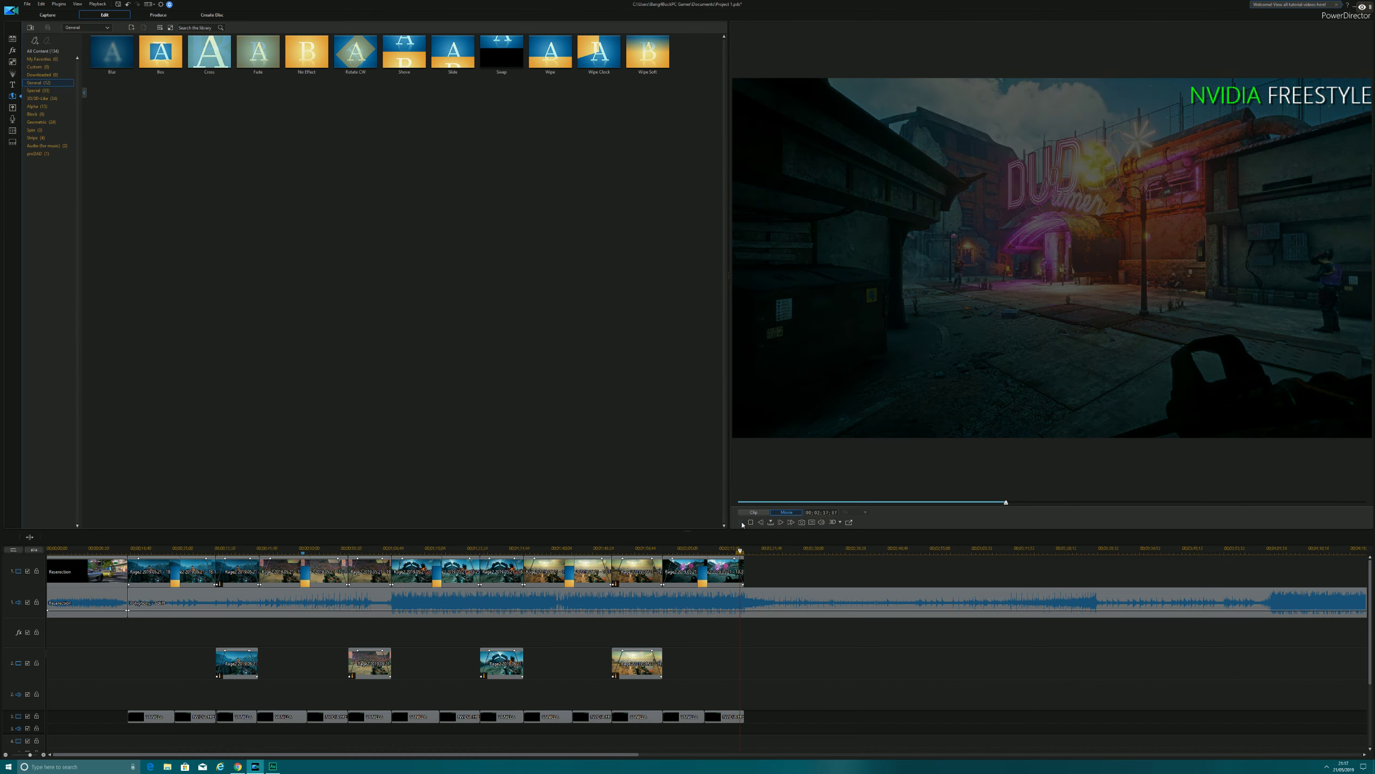
# Copy the first neon street clip and paste it with overwrite on the main video track beyond the end of the sequence.
pyautogui.click(741, 524)
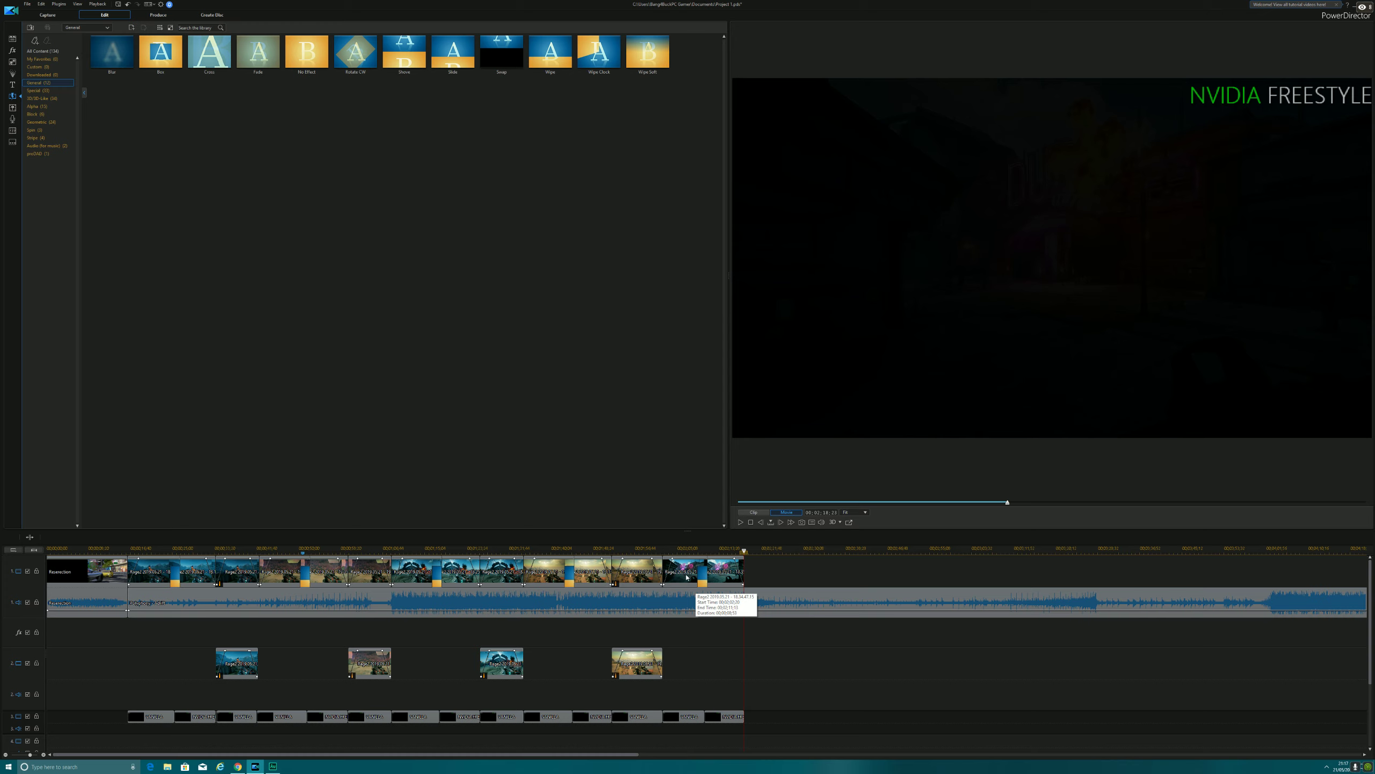
pyautogui.click(688, 577)
pyautogui.rightClick(686, 574)
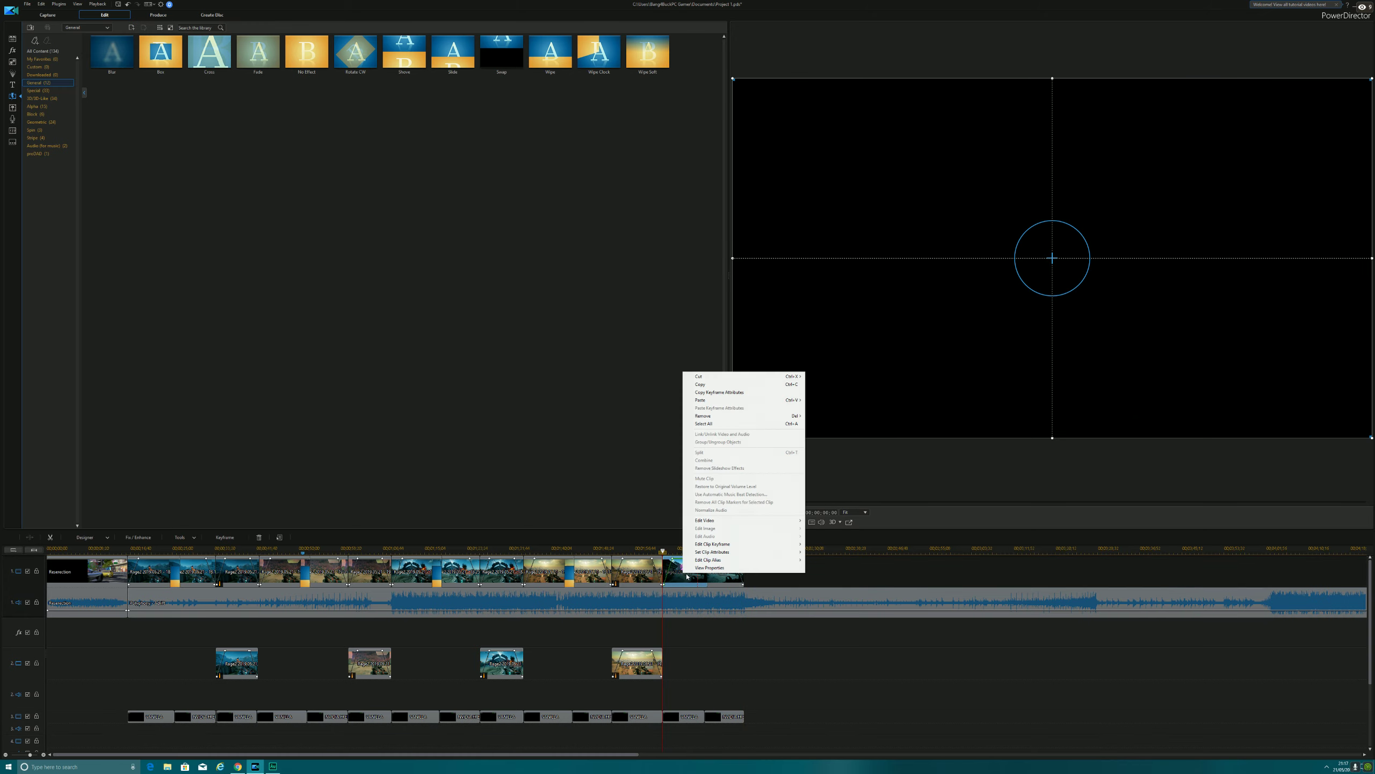
pyautogui.click(714, 385)
pyautogui.click(797, 549)
pyautogui.rightClick(817, 569)
pyautogui.moveTo(840, 571)
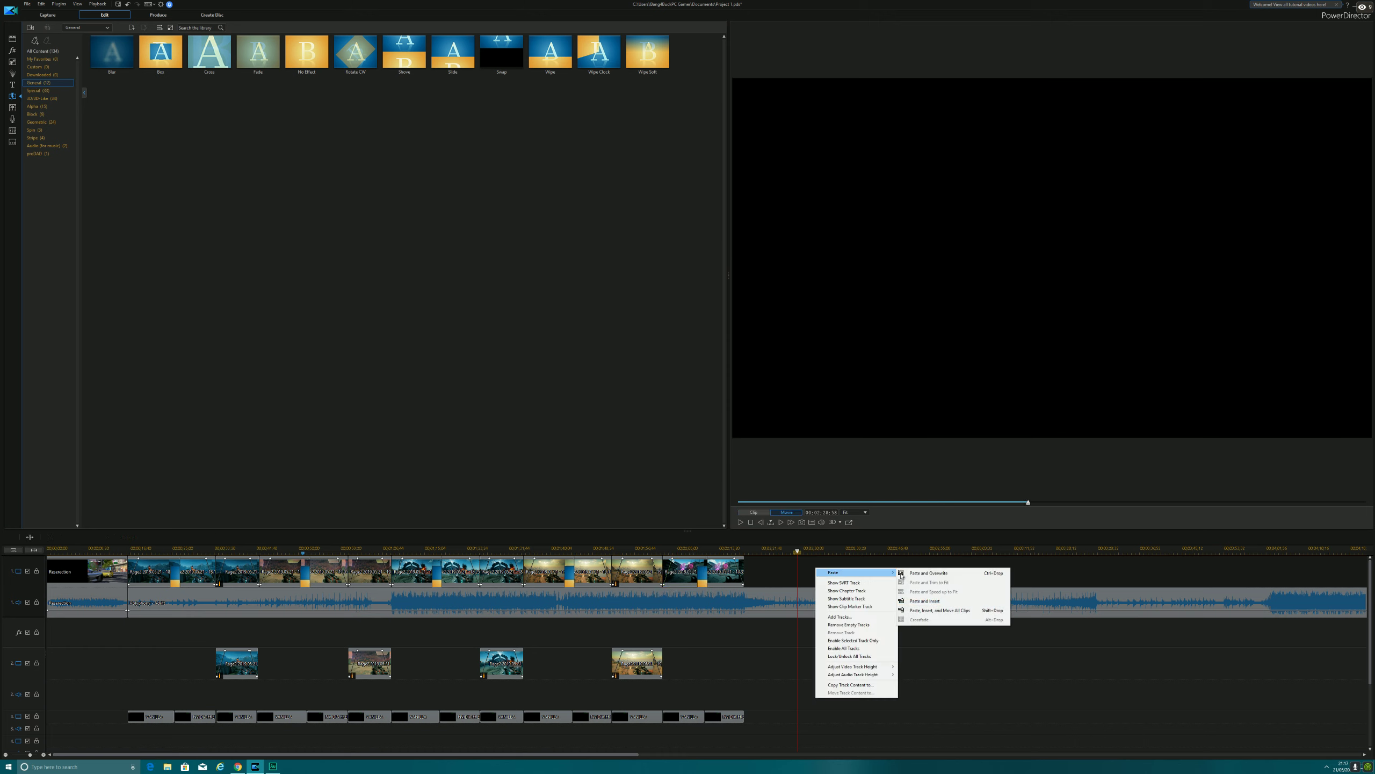
pyautogui.click(920, 573)
# Copy the second neon street clip and paste it with overwrite on the main track, well after the first pasted copy.
pyautogui.click(729, 571)
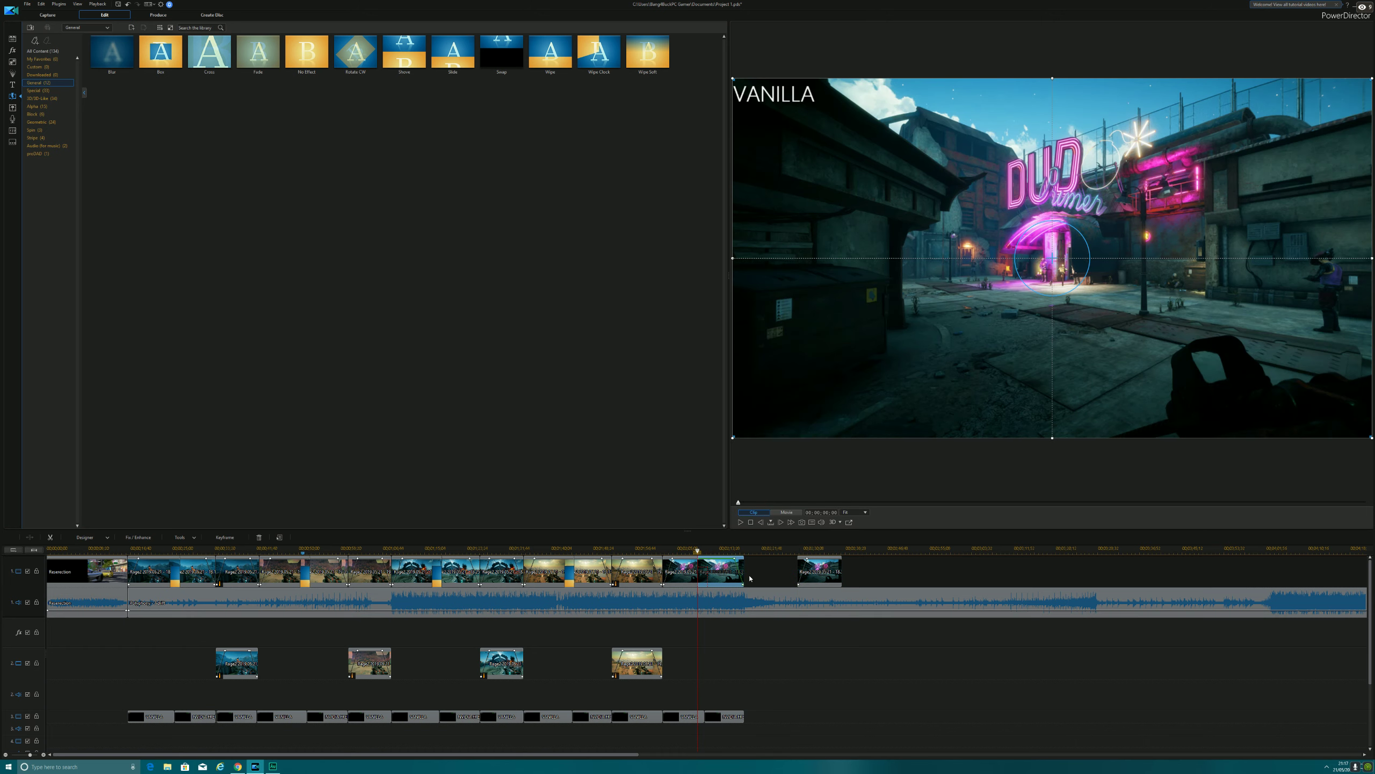
pyautogui.rightClick(729, 573)
pyautogui.click(754, 381)
pyautogui.click(922, 549)
pyautogui.rightClick(939, 568)
pyautogui.moveTo(964, 571)
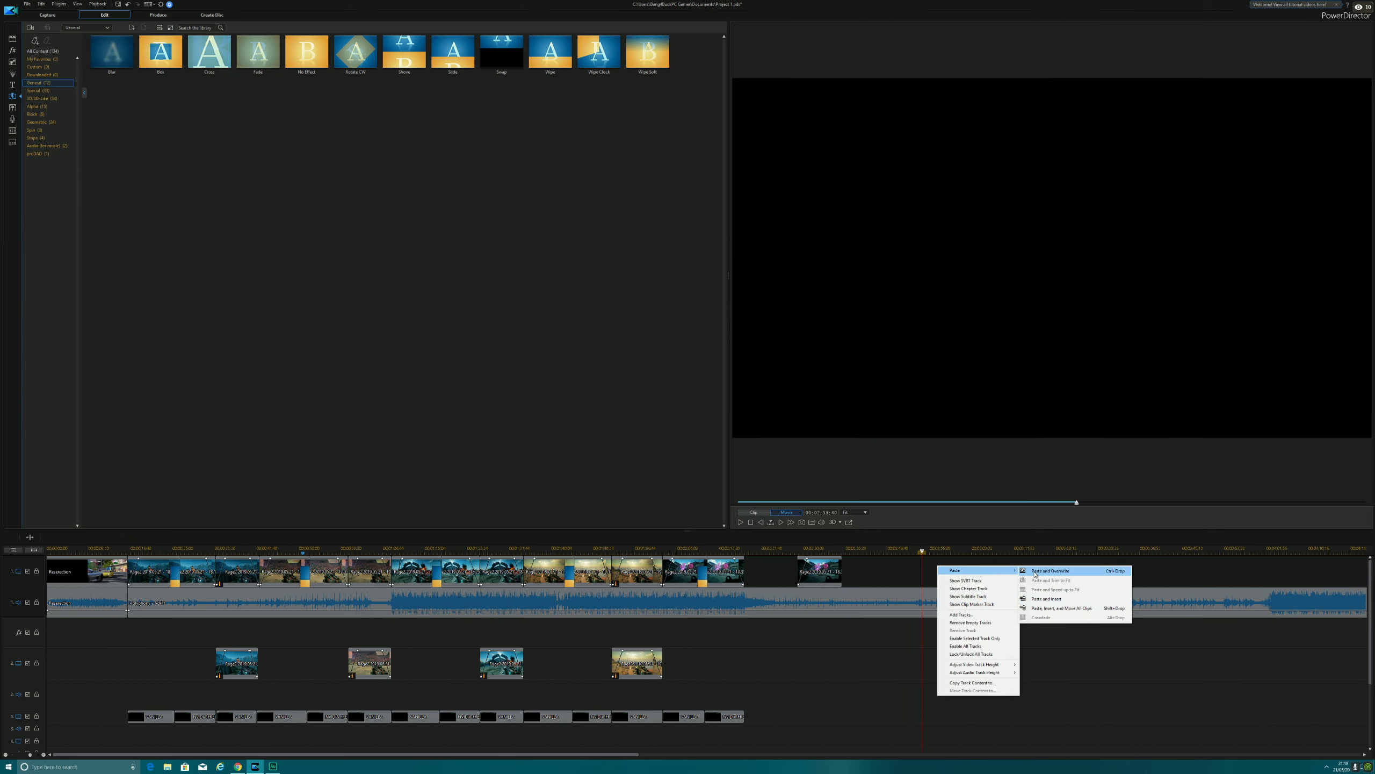
pyautogui.click(1045, 570)
# Turn off the fades on both pasted neon street clips and move the vanilla copy to directly after the second neon clip.
pyautogui.click(818, 574)
pyautogui.doubleClick(818, 573)
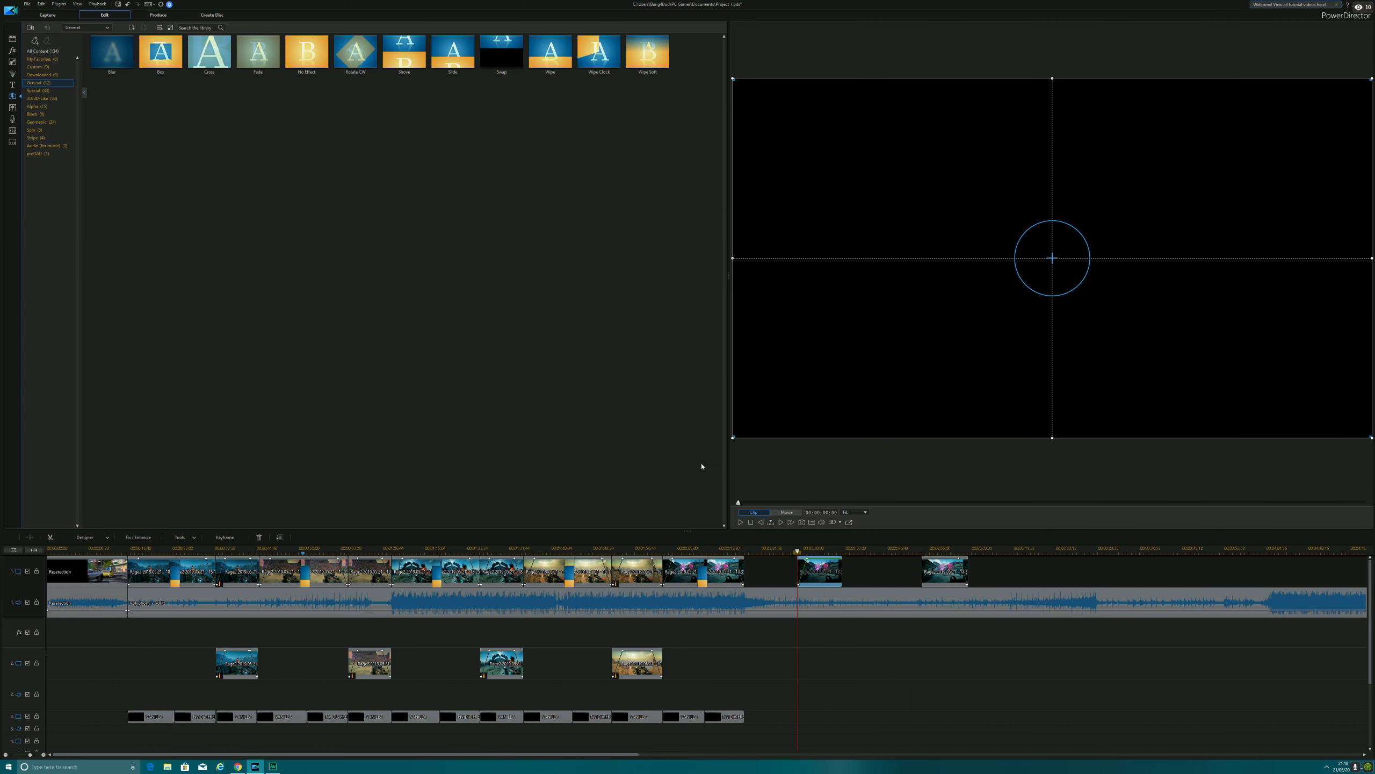
pyautogui.click(543, 389)
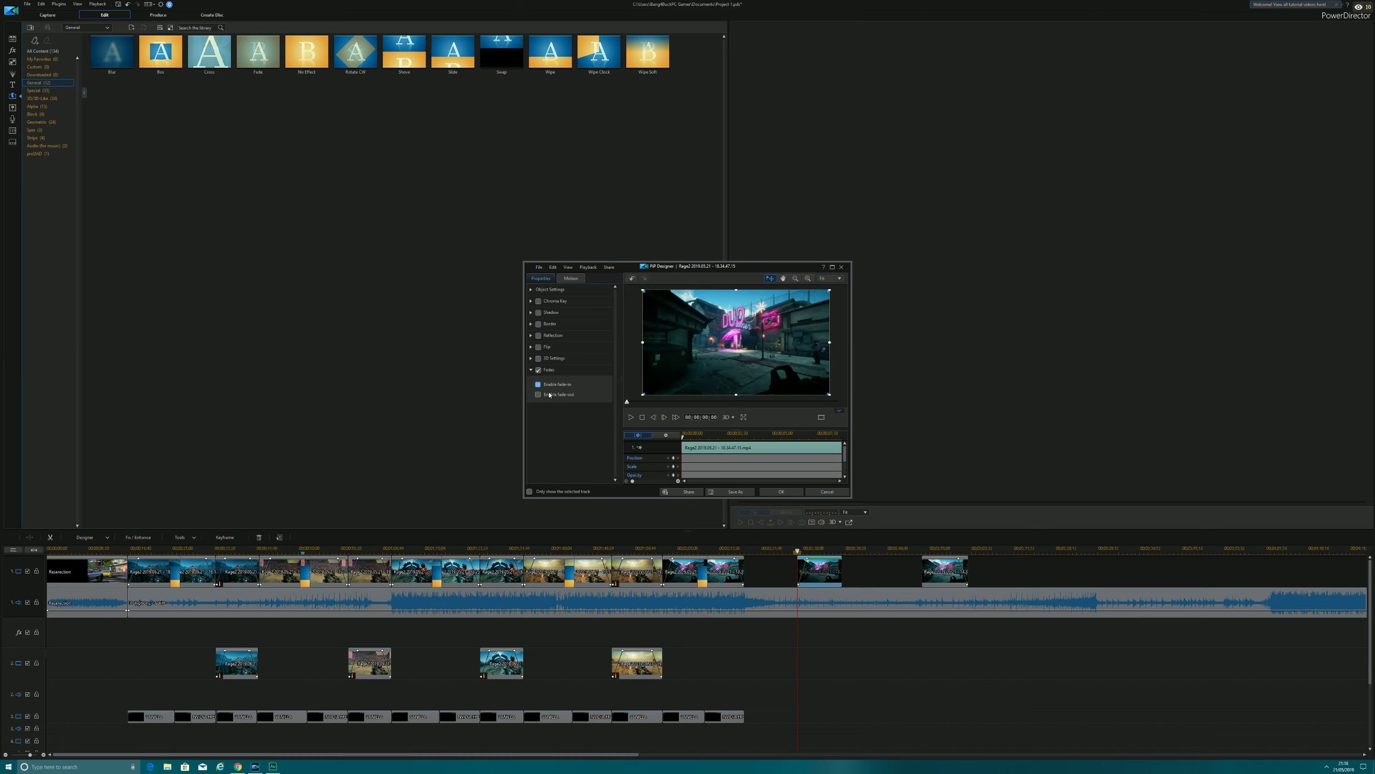
pyautogui.doubleClick(944, 572)
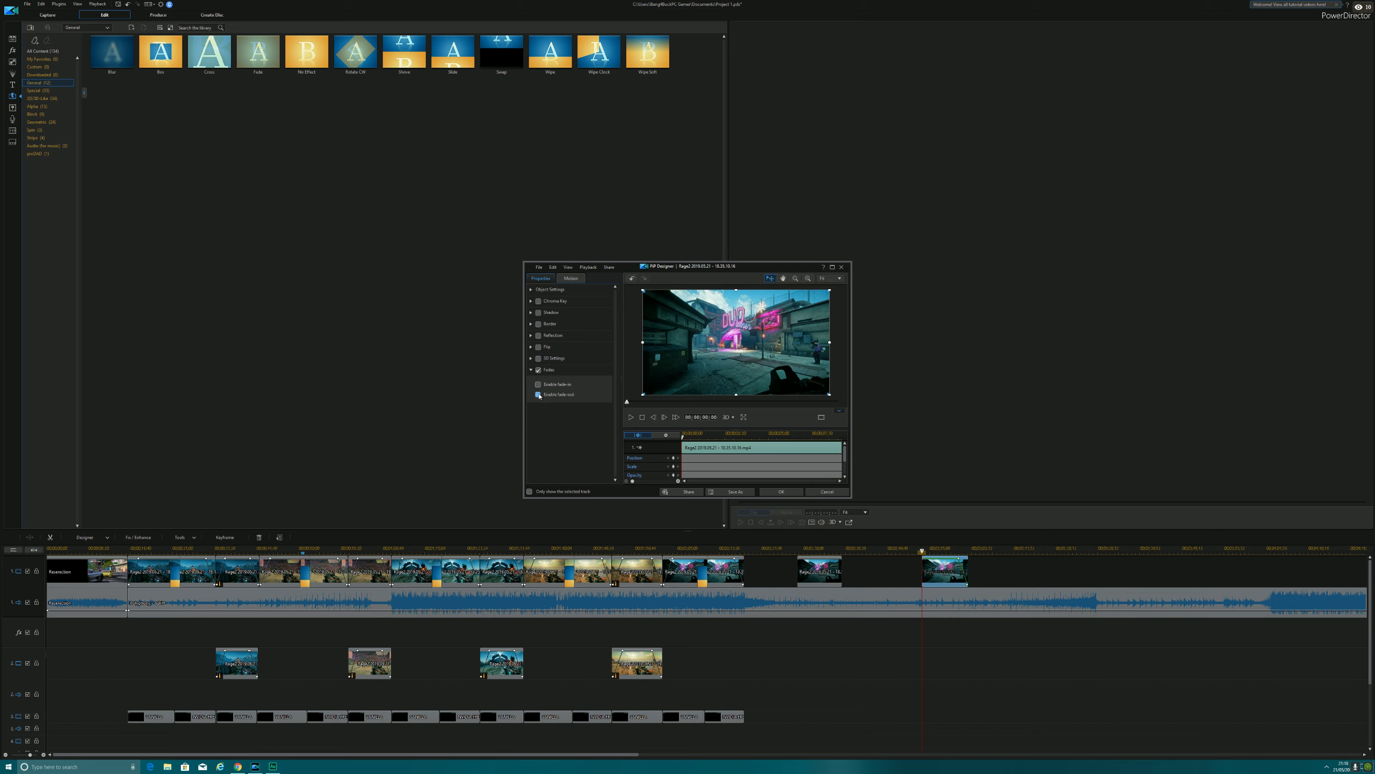
pyautogui.click(782, 492)
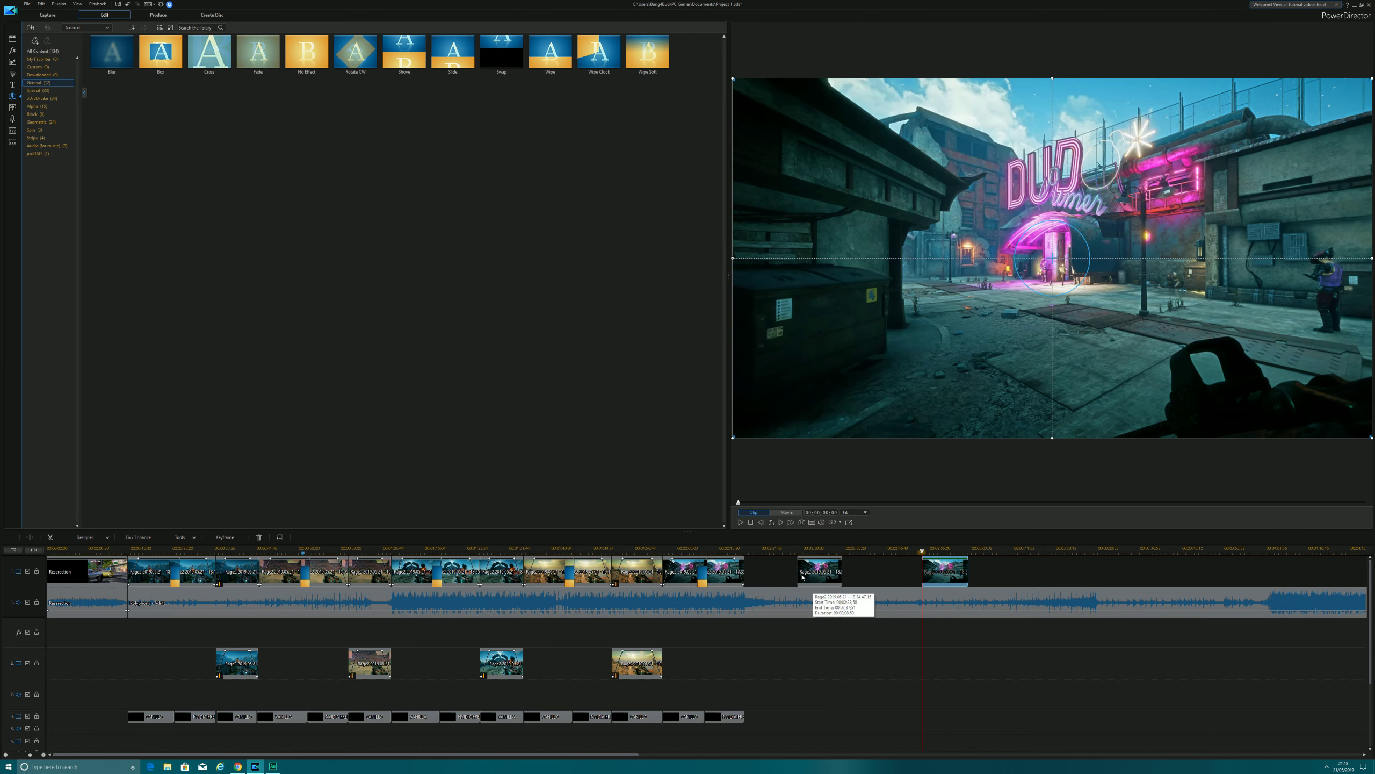
pyautogui.moveTo(818, 570); pyautogui.dragTo(763, 570)
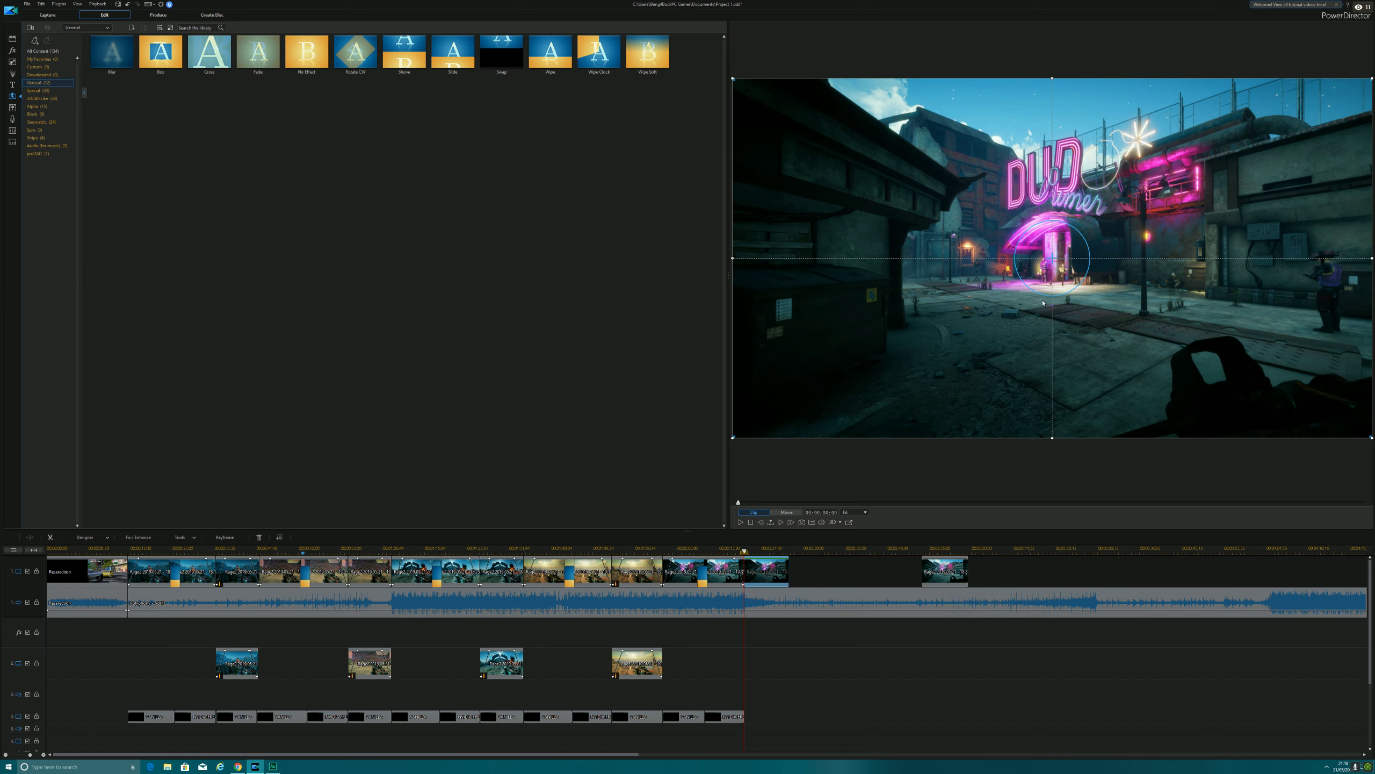
# Shift the vanilla copy's picture into the left half of the frame and pan its crop to show the neon sign there.
pyautogui.moveTo(1054, 255); pyautogui.dragTo(733, 257)
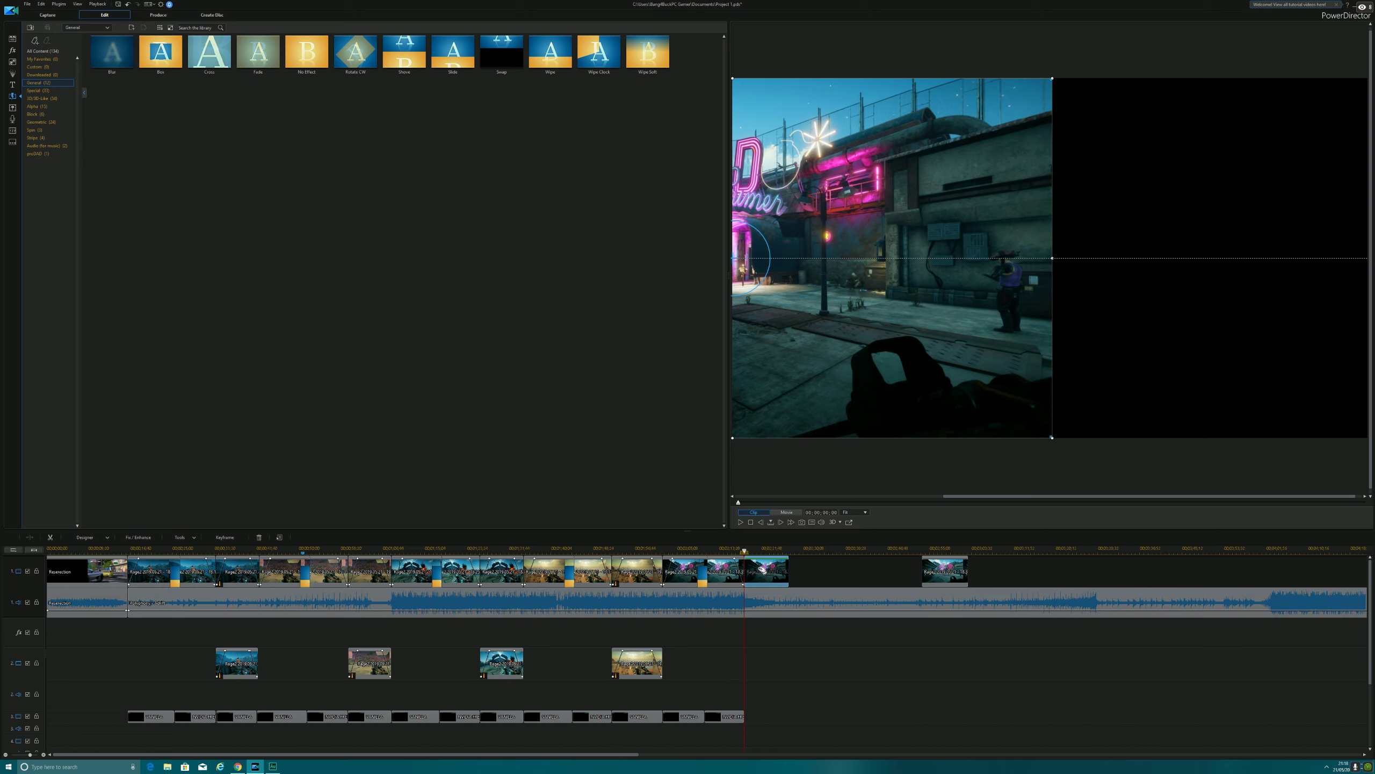
pyautogui.click(183, 537)
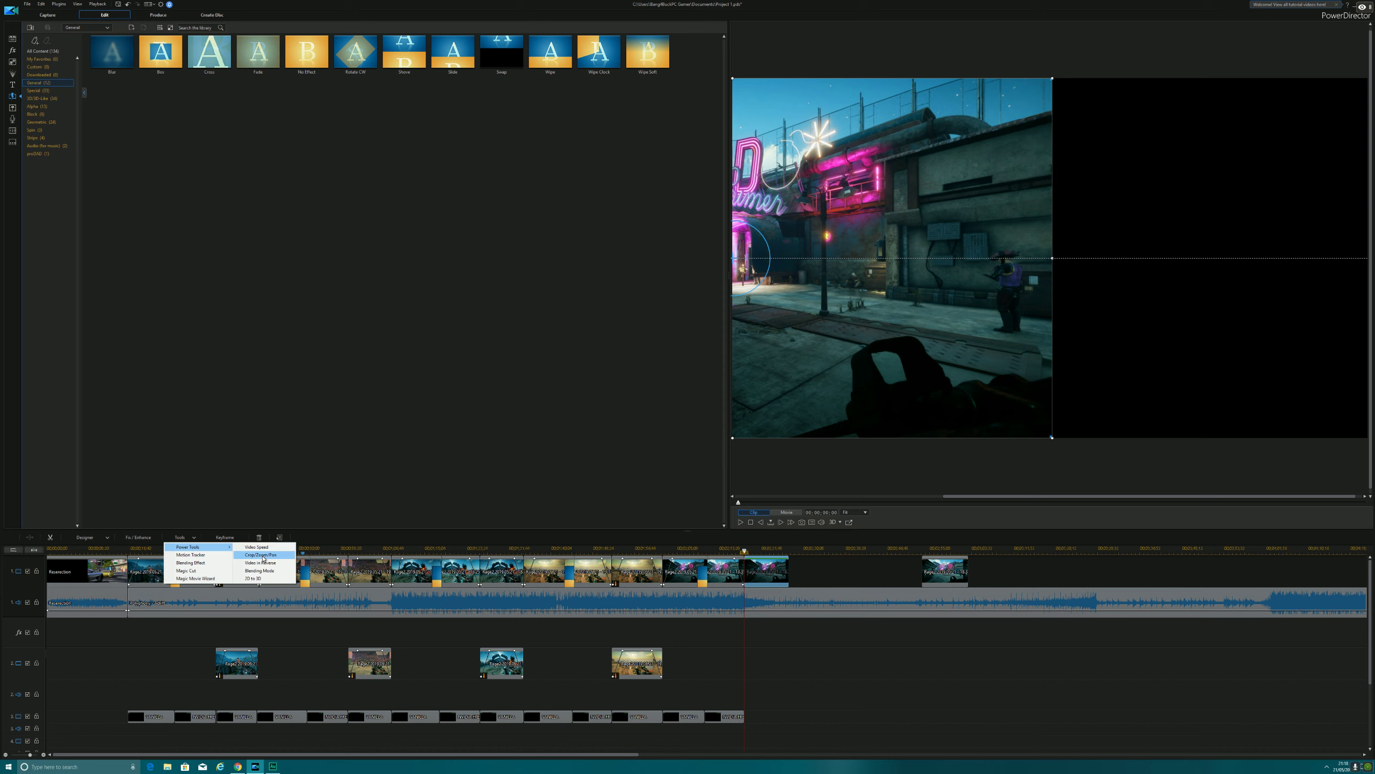
pyautogui.click(218, 550)
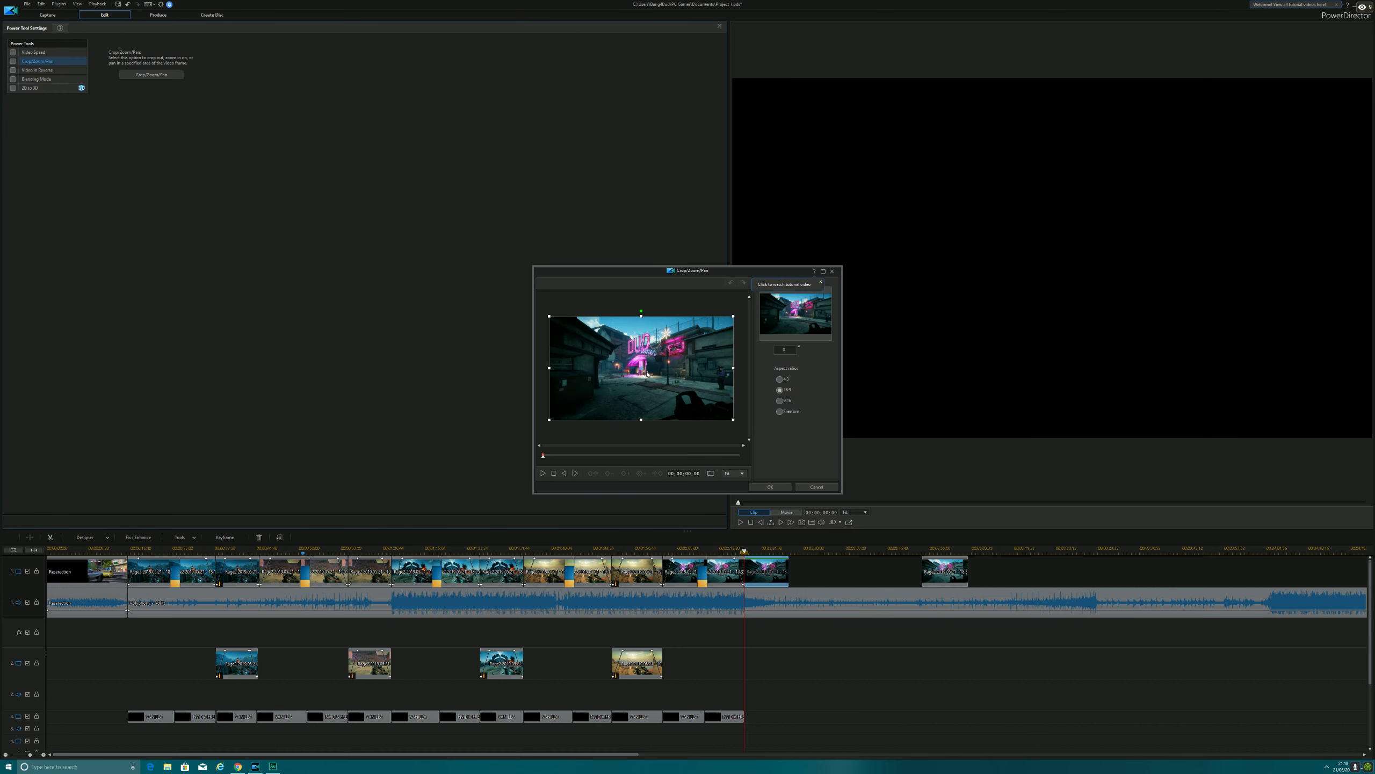
pyautogui.moveTo(648, 371); pyautogui.dragTo(707, 369)
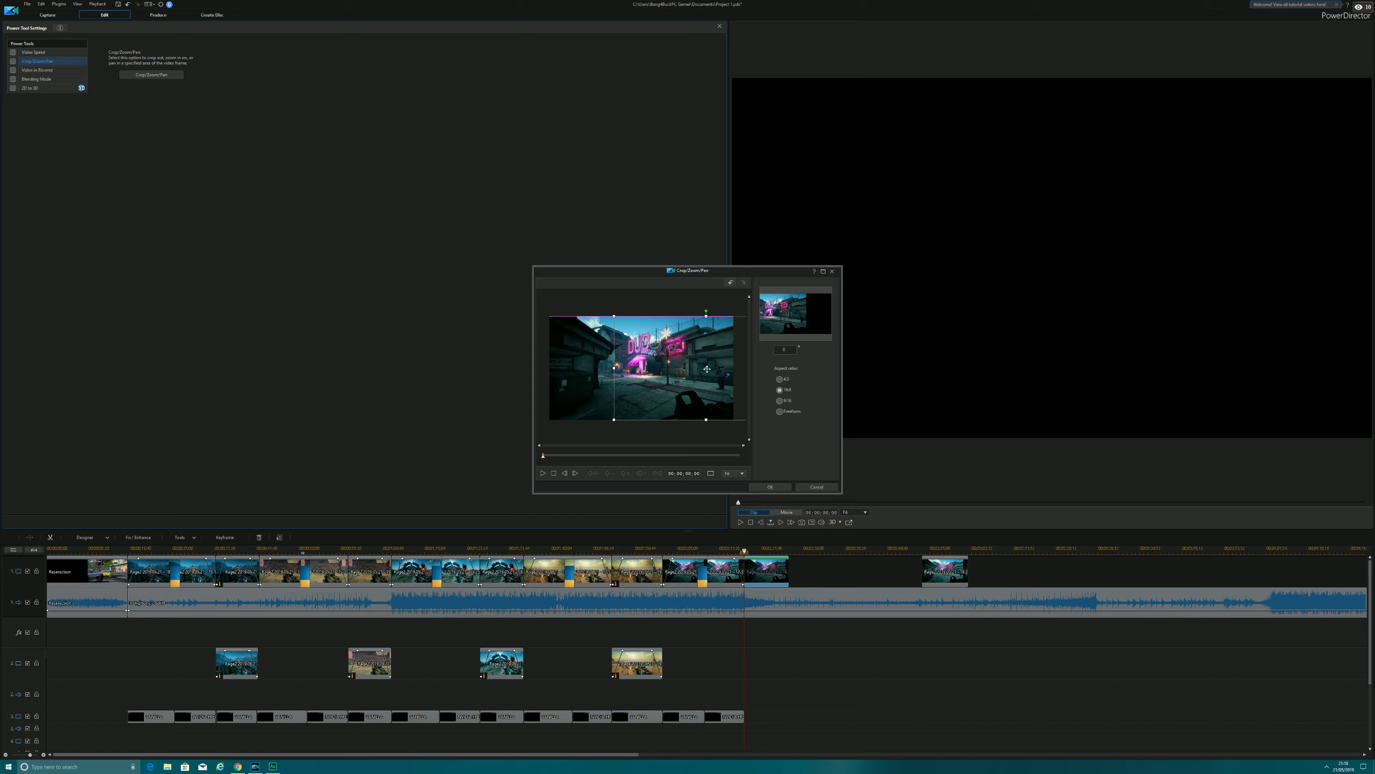
pyautogui.click(784, 487)
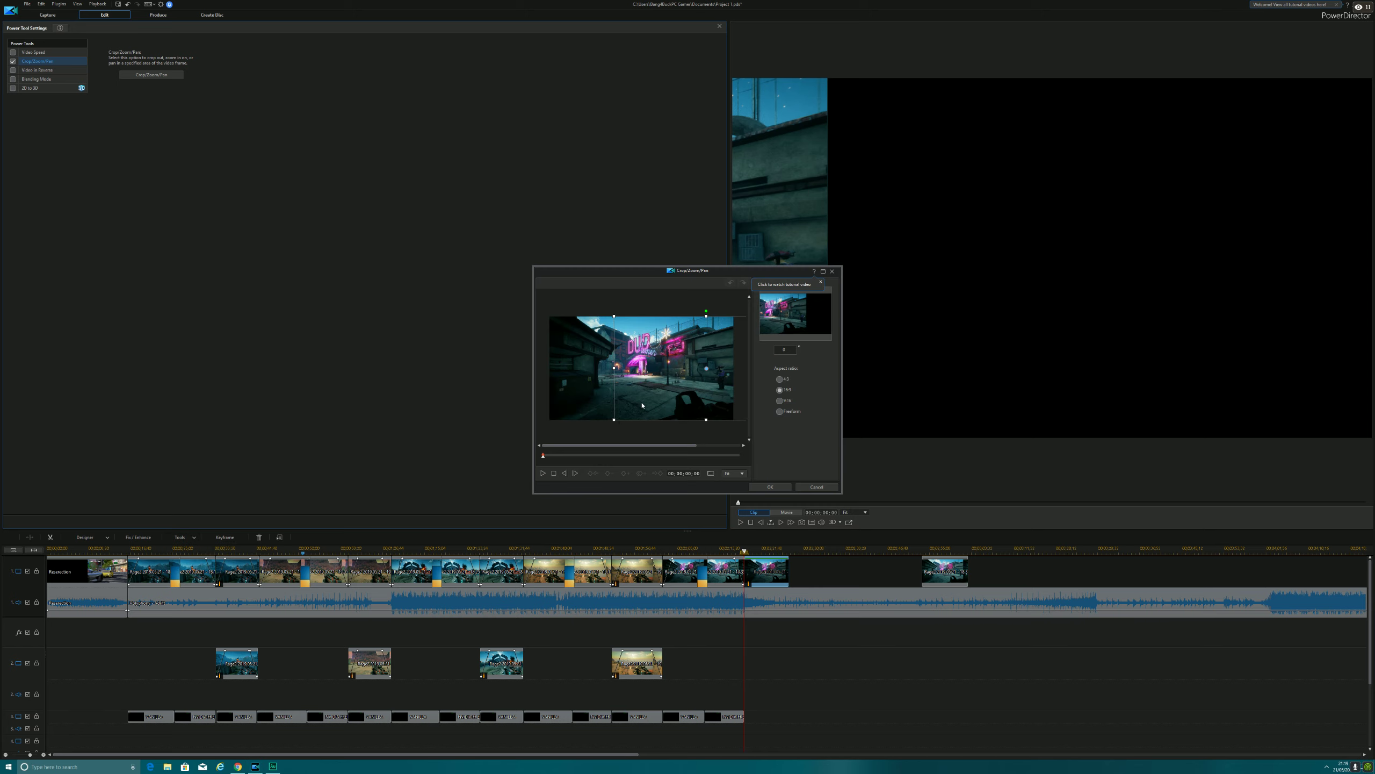
pyautogui.moveTo(712, 374); pyautogui.dragTo(615, 370)
pyautogui.click(790, 487)
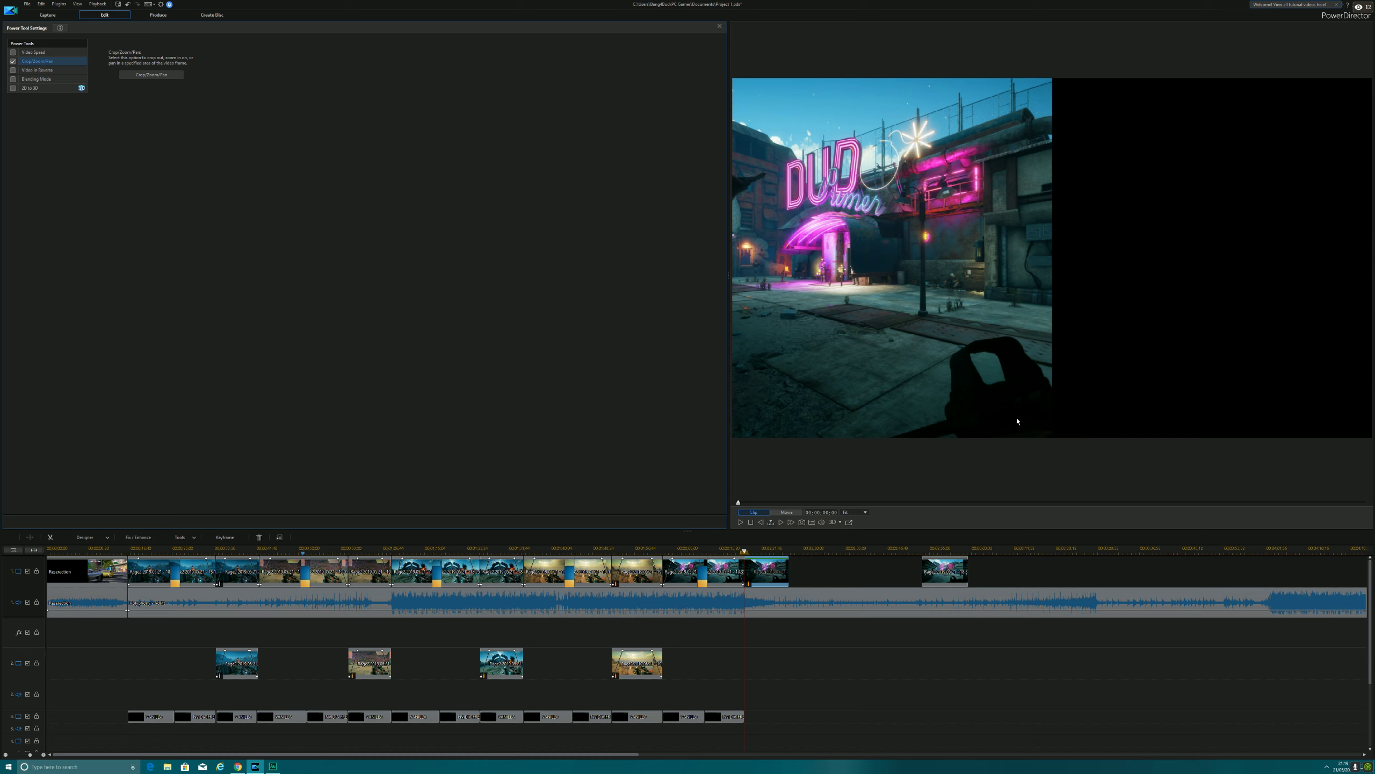
# Shift the picture of the pasted Freestyle neon clip into the right half of the frame.
pyautogui.click(927, 581)
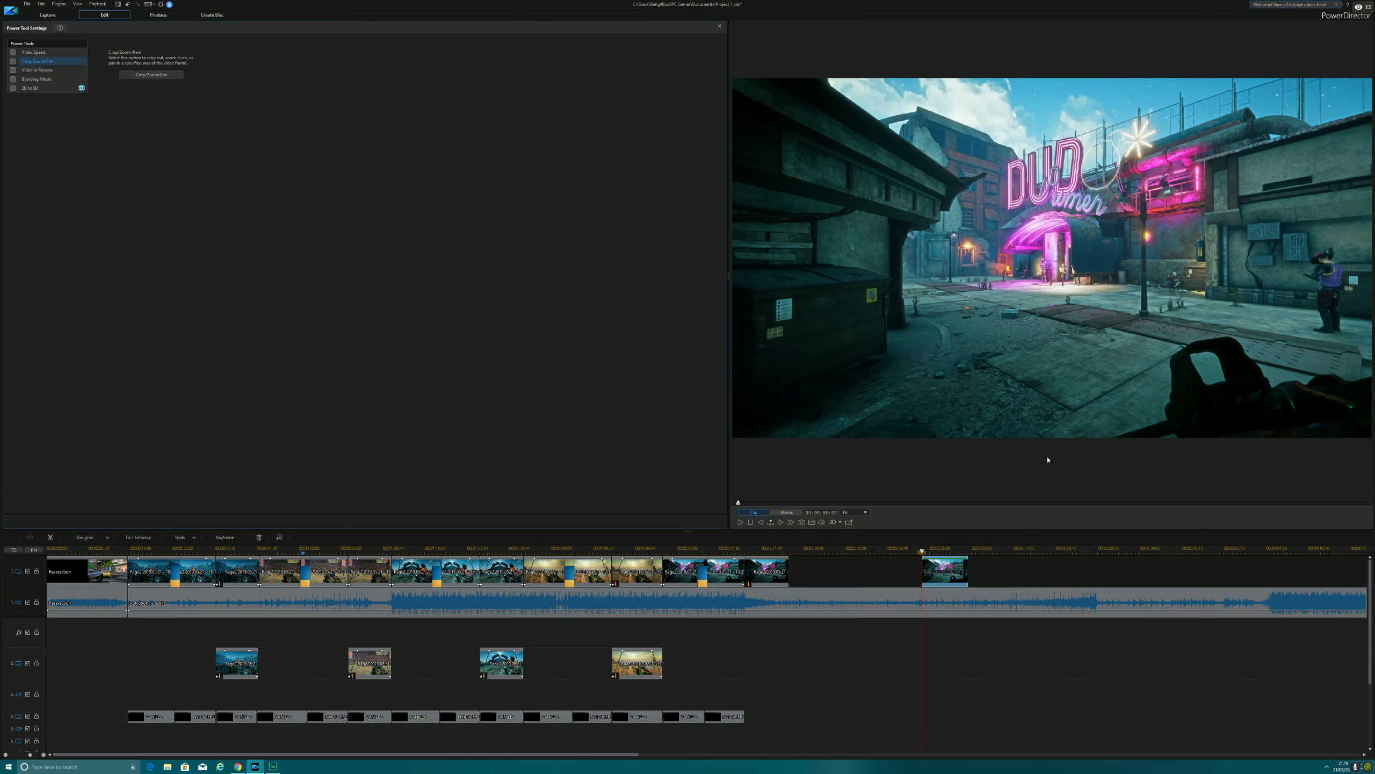
pyautogui.click(992, 571)
pyautogui.click(955, 570)
pyautogui.moveTo(1054, 257); pyautogui.dragTo(1372, 259)
# Pan the Freestyle copy's crop to match the vanilla view and place the clip on the second video track beneath the vanilla copy.
pyautogui.click(195, 537)
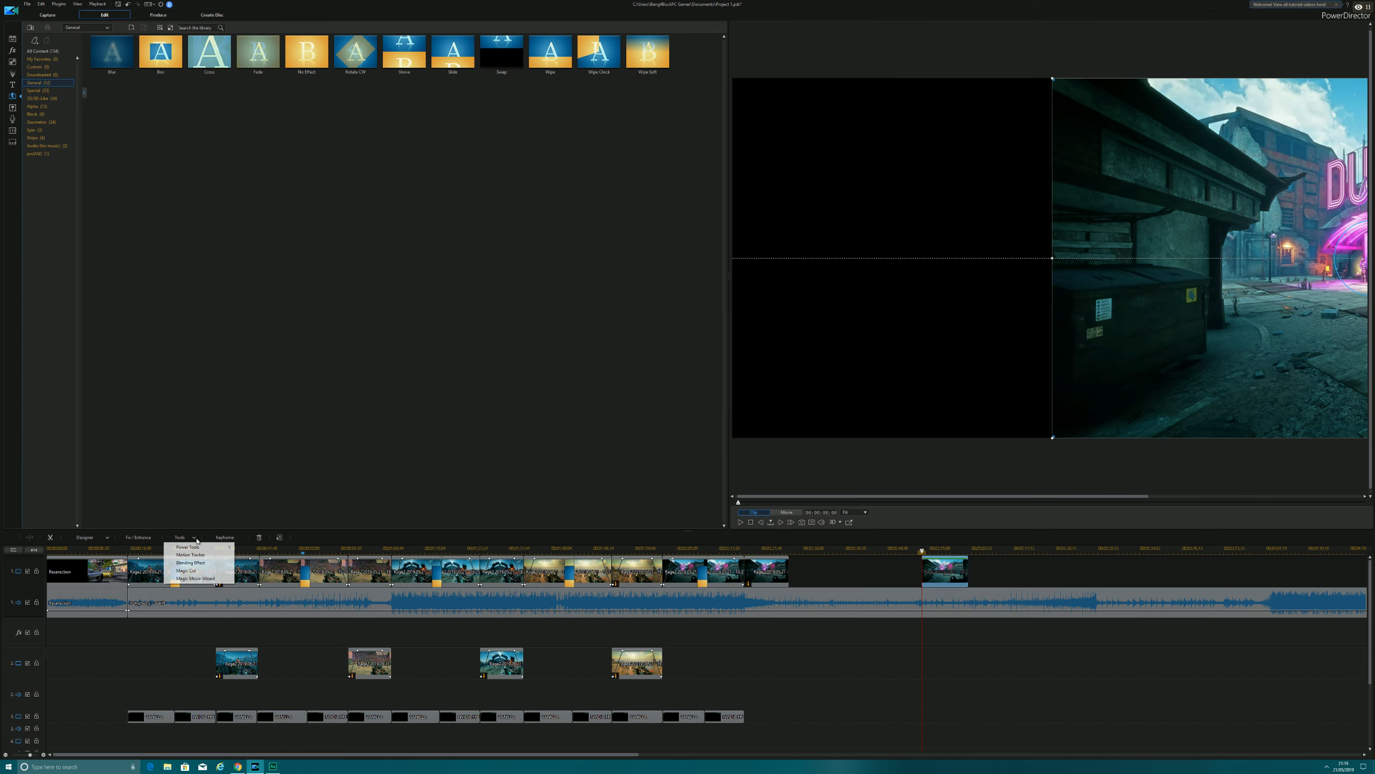
pyautogui.moveTo(217, 550)
pyautogui.click(260, 559)
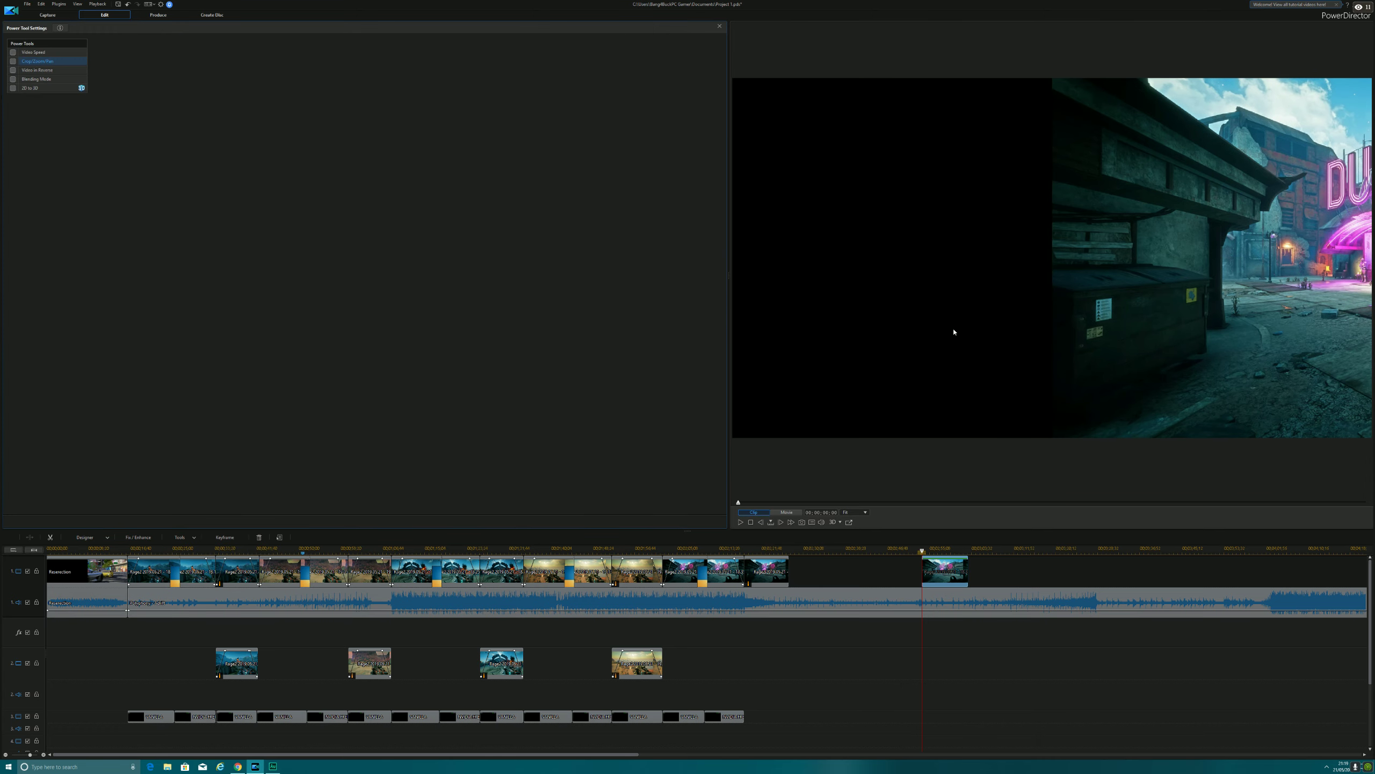
pyautogui.moveTo(641, 369); pyautogui.dragTo(702, 370)
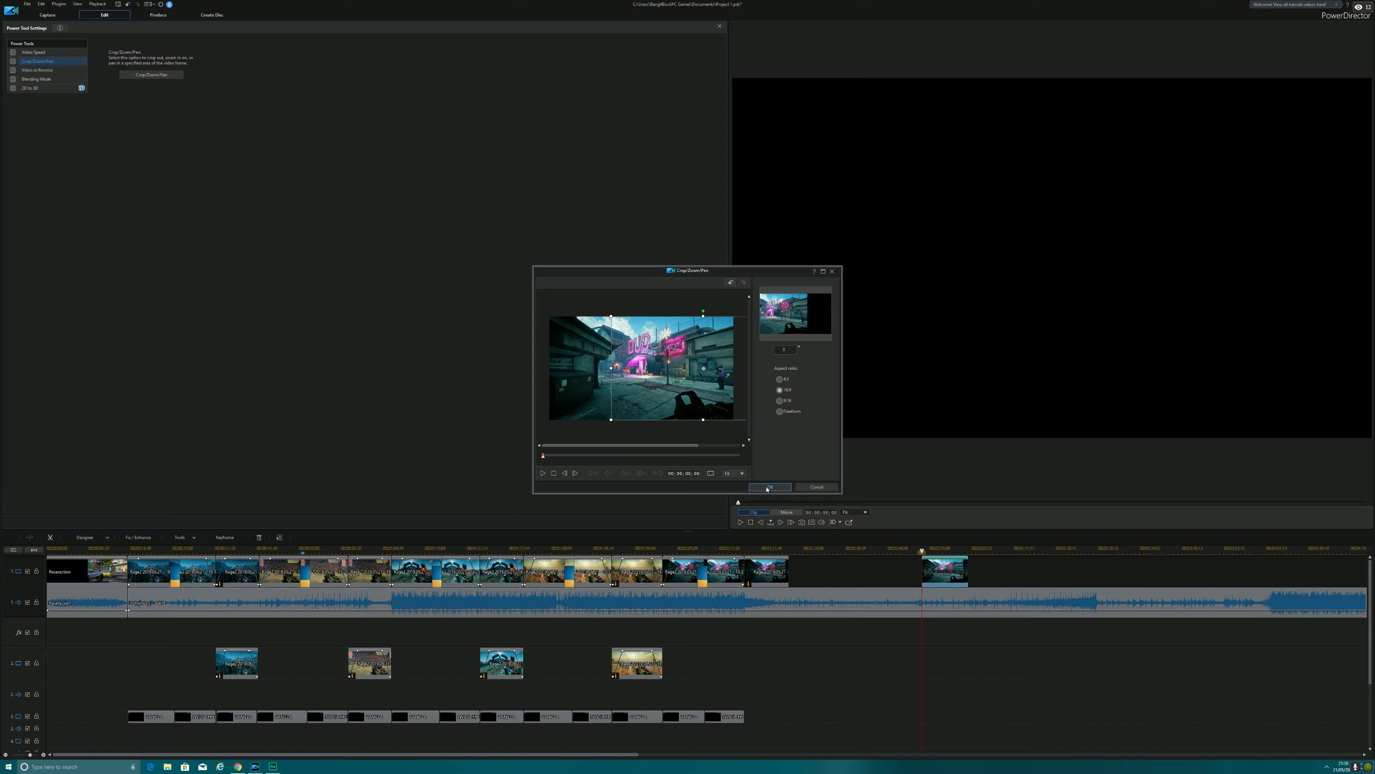
pyautogui.click(769, 487)
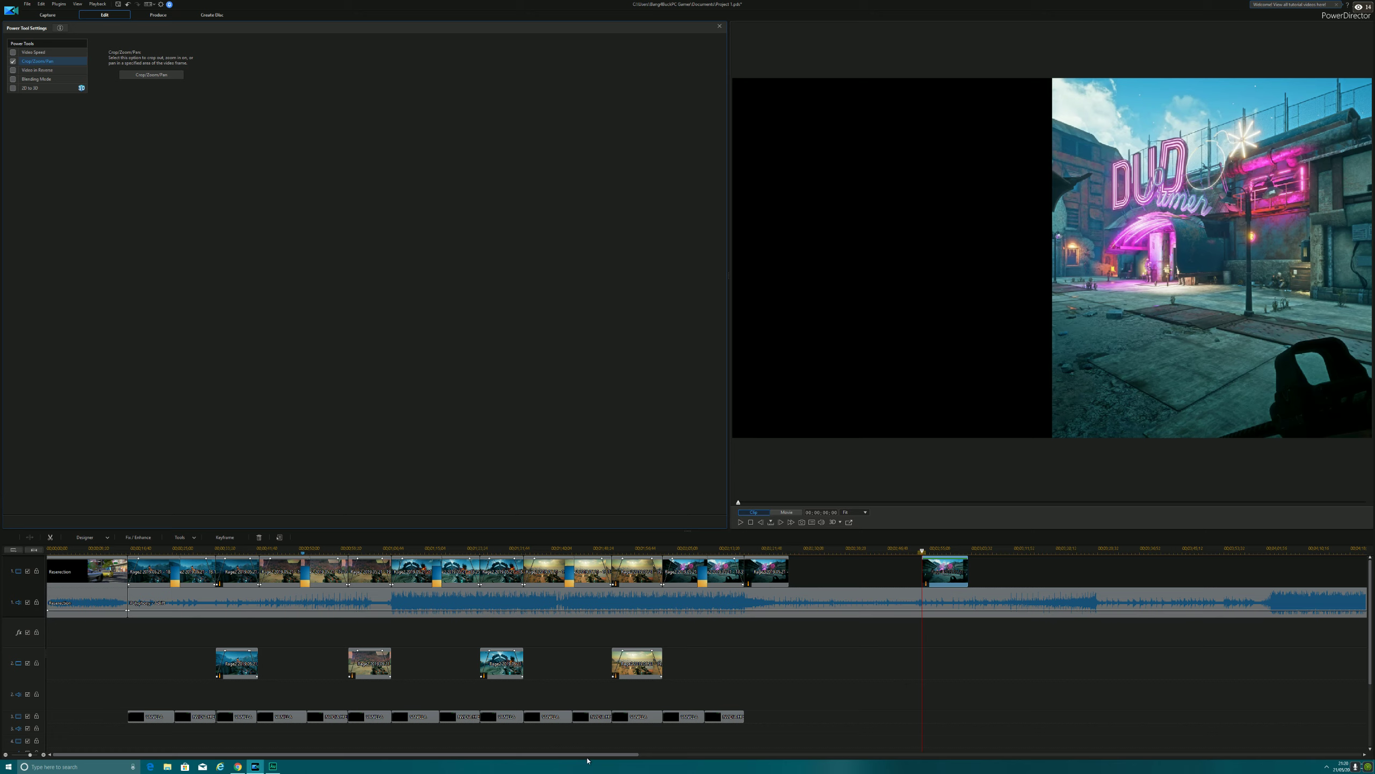
pyautogui.moveTo(942, 572); pyautogui.dragTo(773, 648)
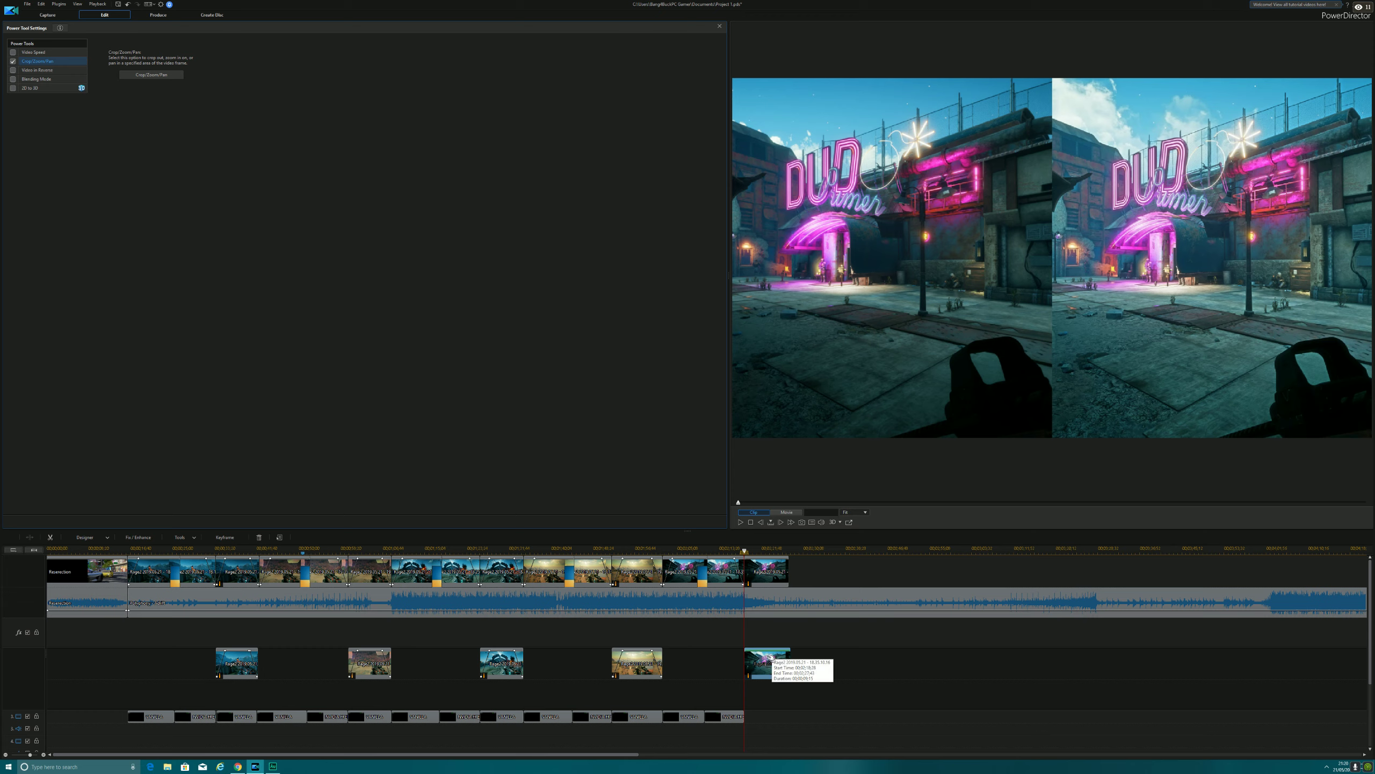
# Try panning the Freestyle copy's crop slightly further right, return the clip beneath the vanilla copy and play the side-by-side section.
pyautogui.moveTo(769, 657); pyautogui.dragTo(825, 664)
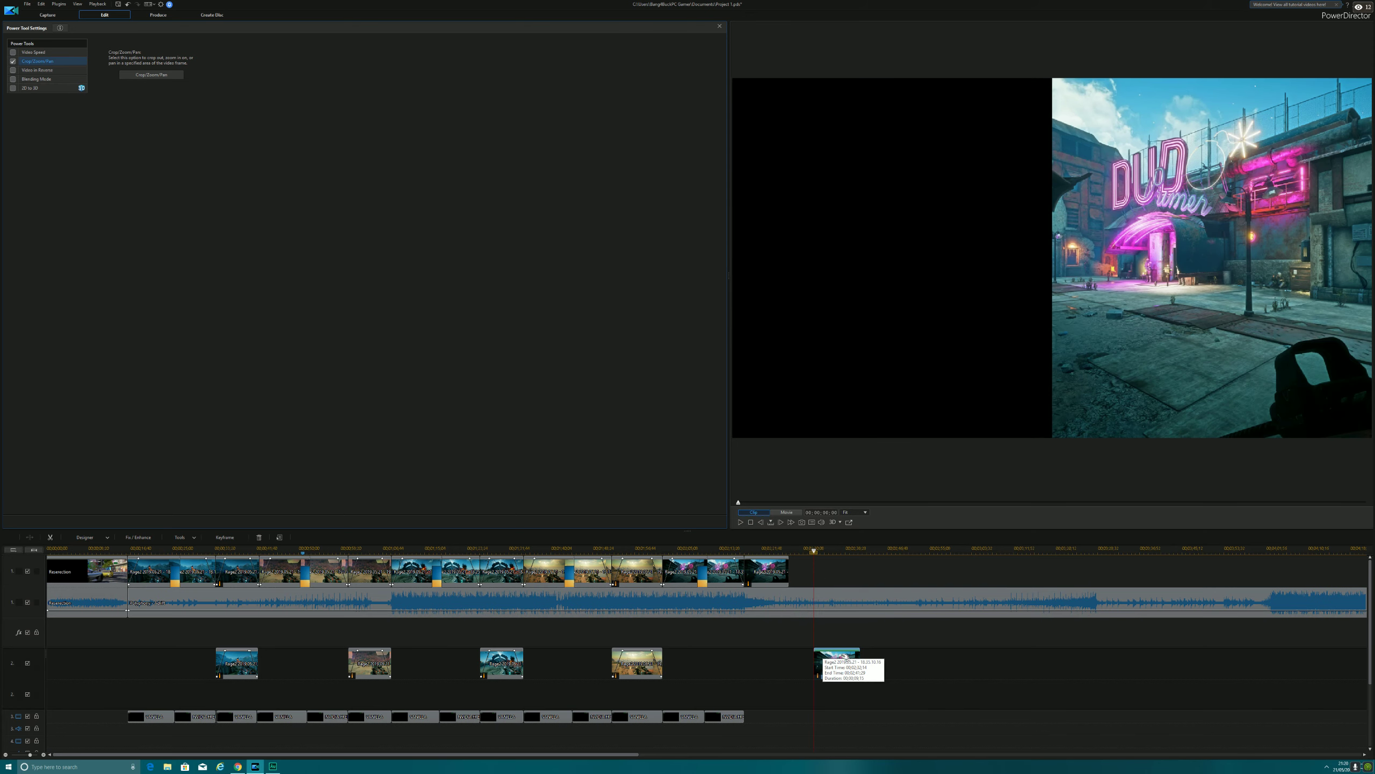
pyautogui.click(193, 538)
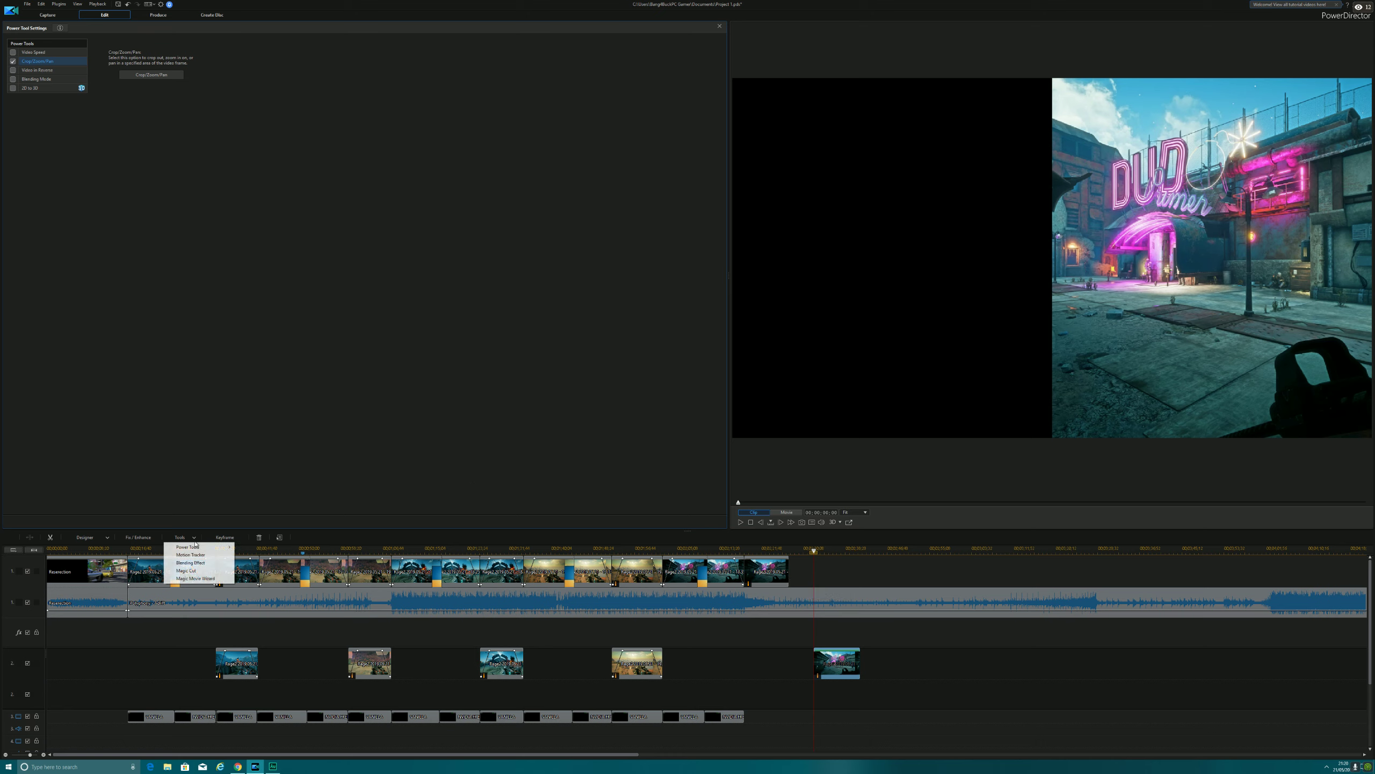
pyautogui.moveTo(201, 546)
pyautogui.click(254, 555)
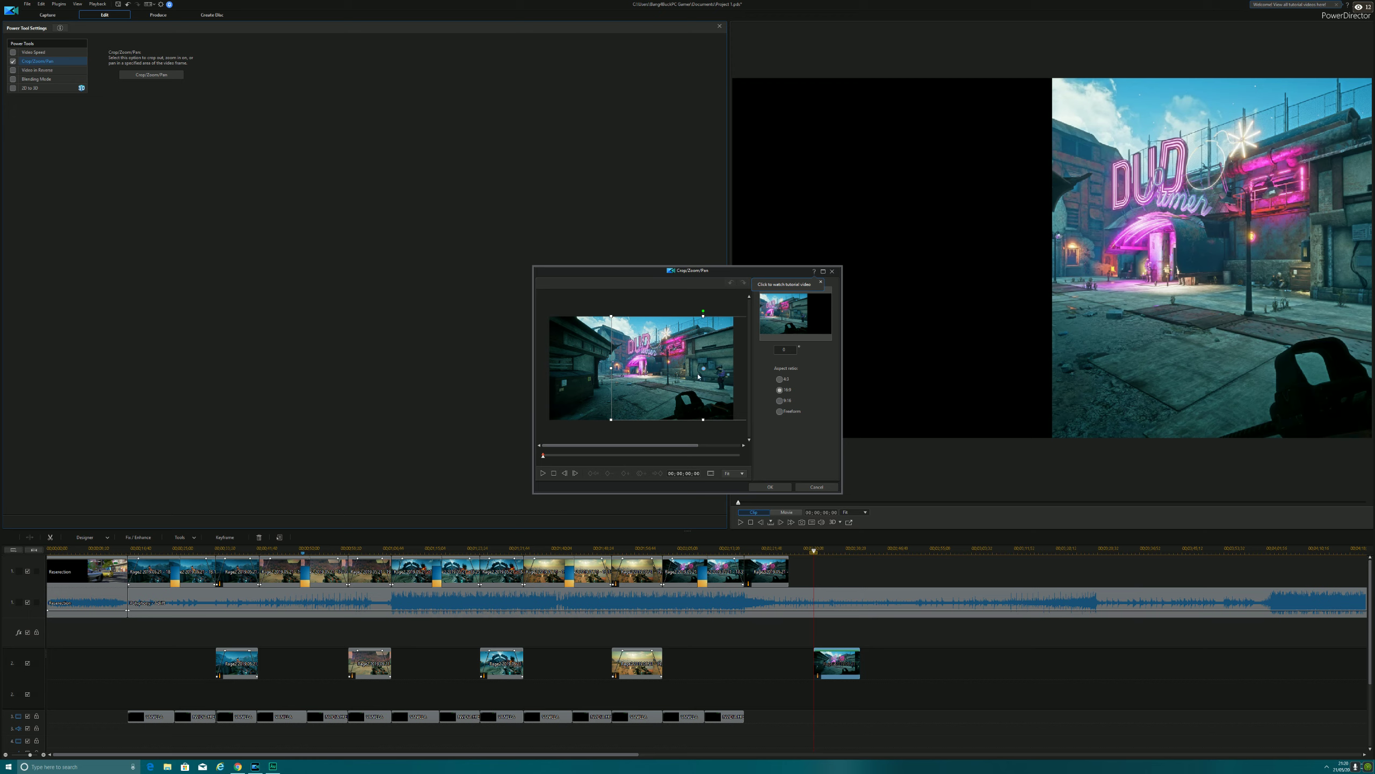
pyautogui.moveTo(705, 372); pyautogui.dragTo(708, 367)
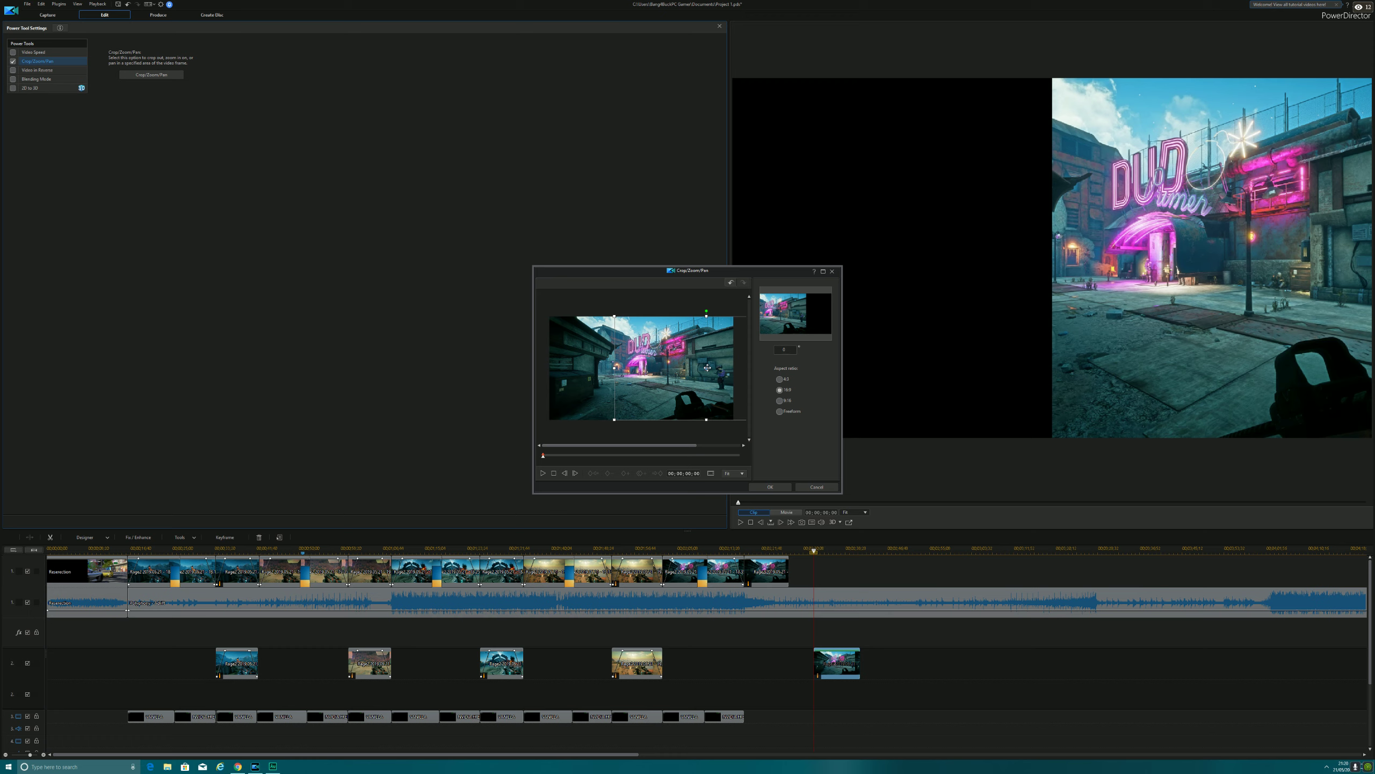
pyautogui.click(787, 490)
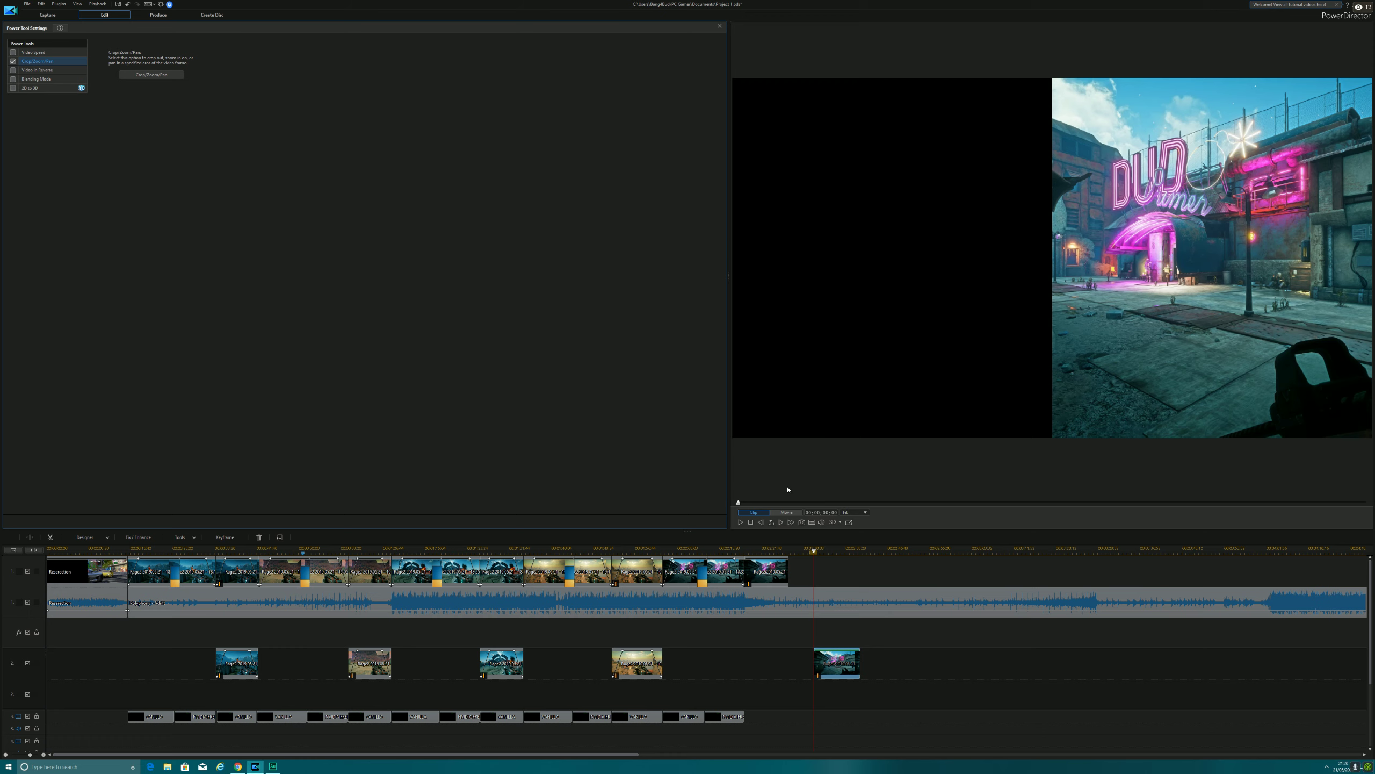
pyautogui.moveTo(828, 666); pyautogui.dragTo(760, 663)
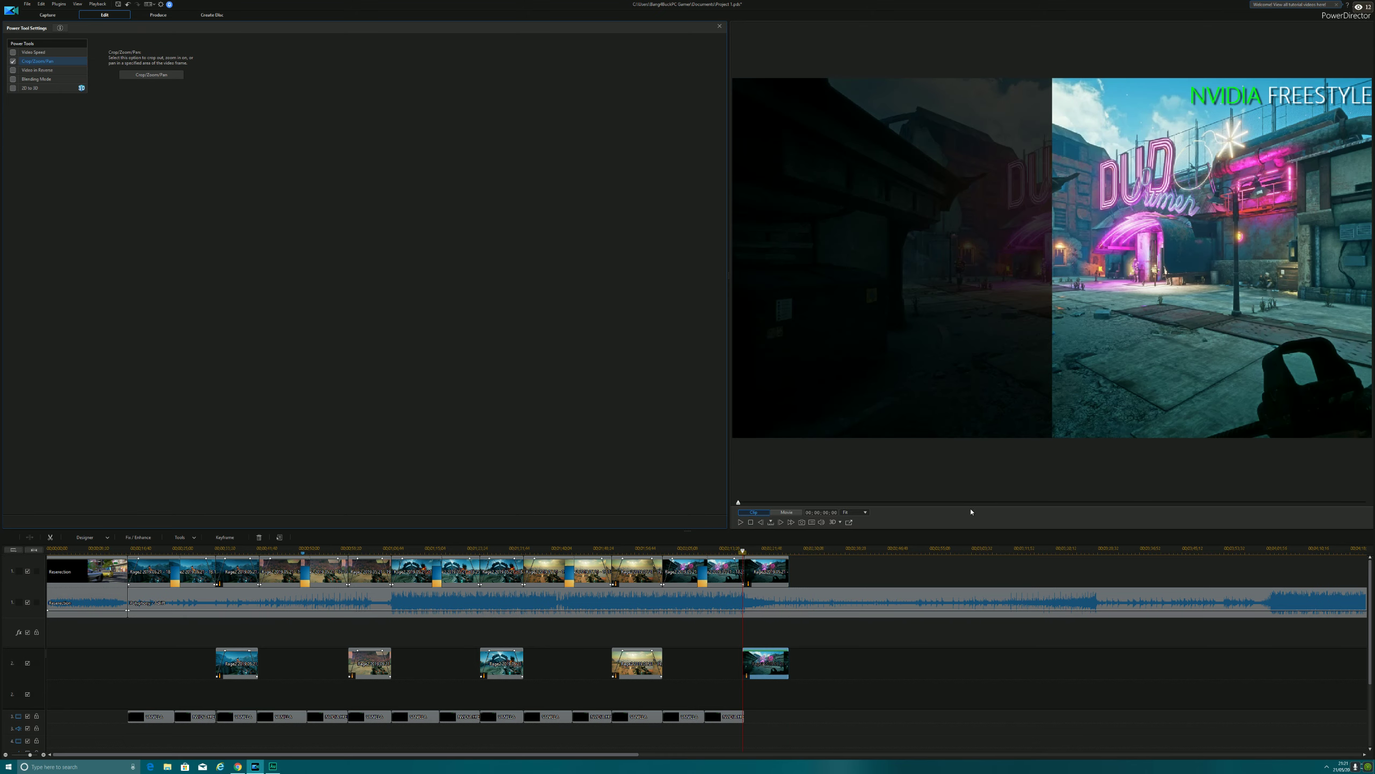
pyautogui.click(786, 512)
pyautogui.click(740, 522)
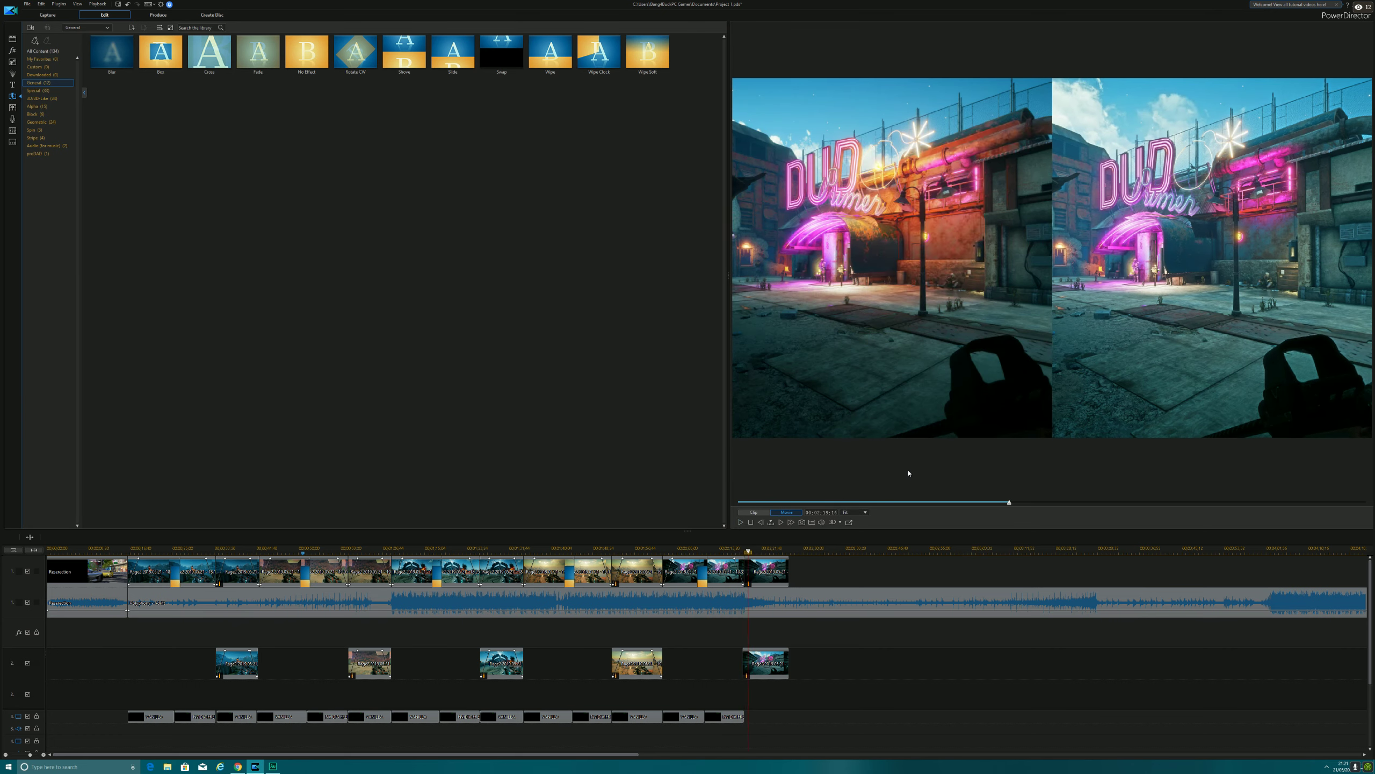
# Pan the Freestyle copy's crop slightly back left and align the clip with the vanilla copy on the second video track.
pyautogui.moveTo(764, 660); pyautogui.dragTo(833, 670)
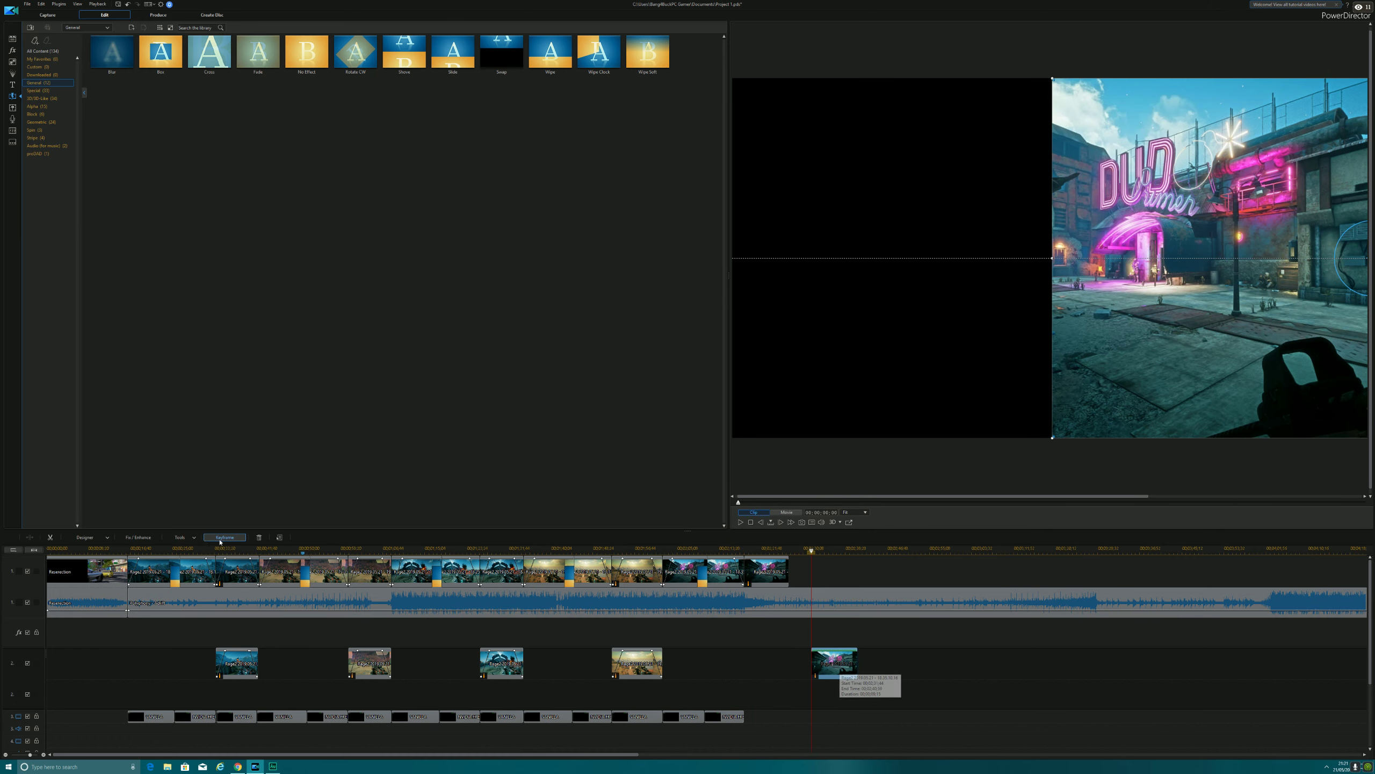
pyautogui.click(180, 536)
pyautogui.moveTo(200, 547)
pyautogui.click(262, 555)
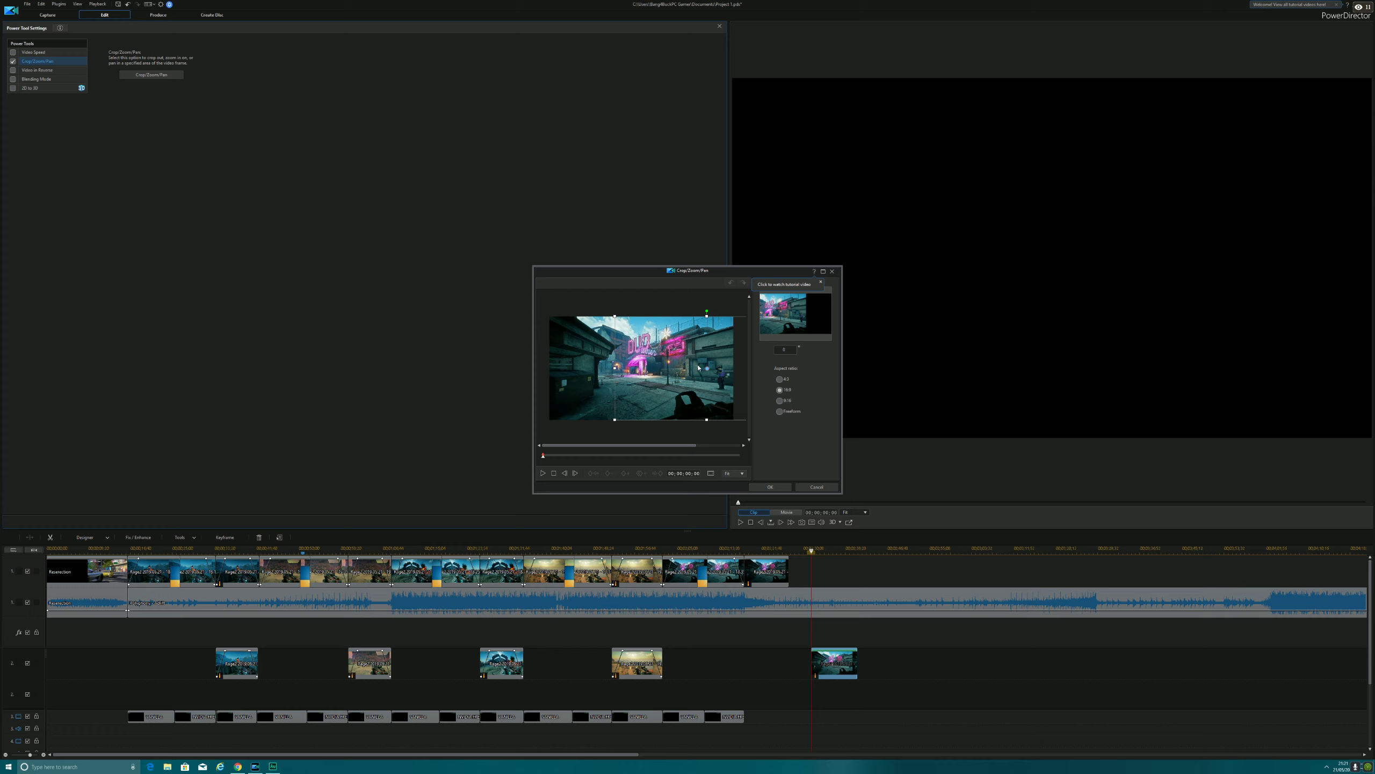
pyautogui.moveTo(707, 368); pyautogui.dragTo(704, 368)
pyautogui.click(770, 487)
pyautogui.moveTo(829, 662); pyautogui.dragTo(763, 655)
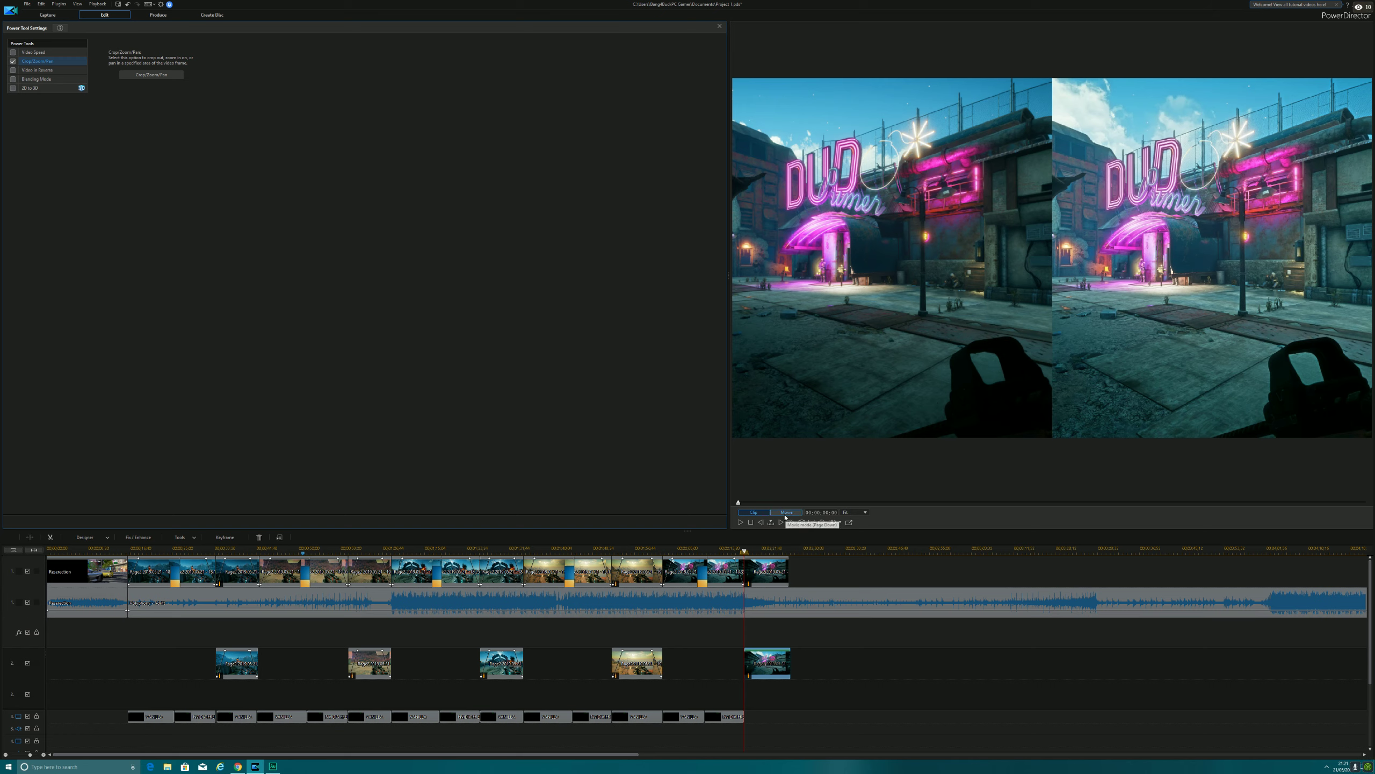
# Save the project and enable fade-in and fade-out on both the vanilla and Freestyle clips of the neon side-by-side section.
pyautogui.click(119, 5)
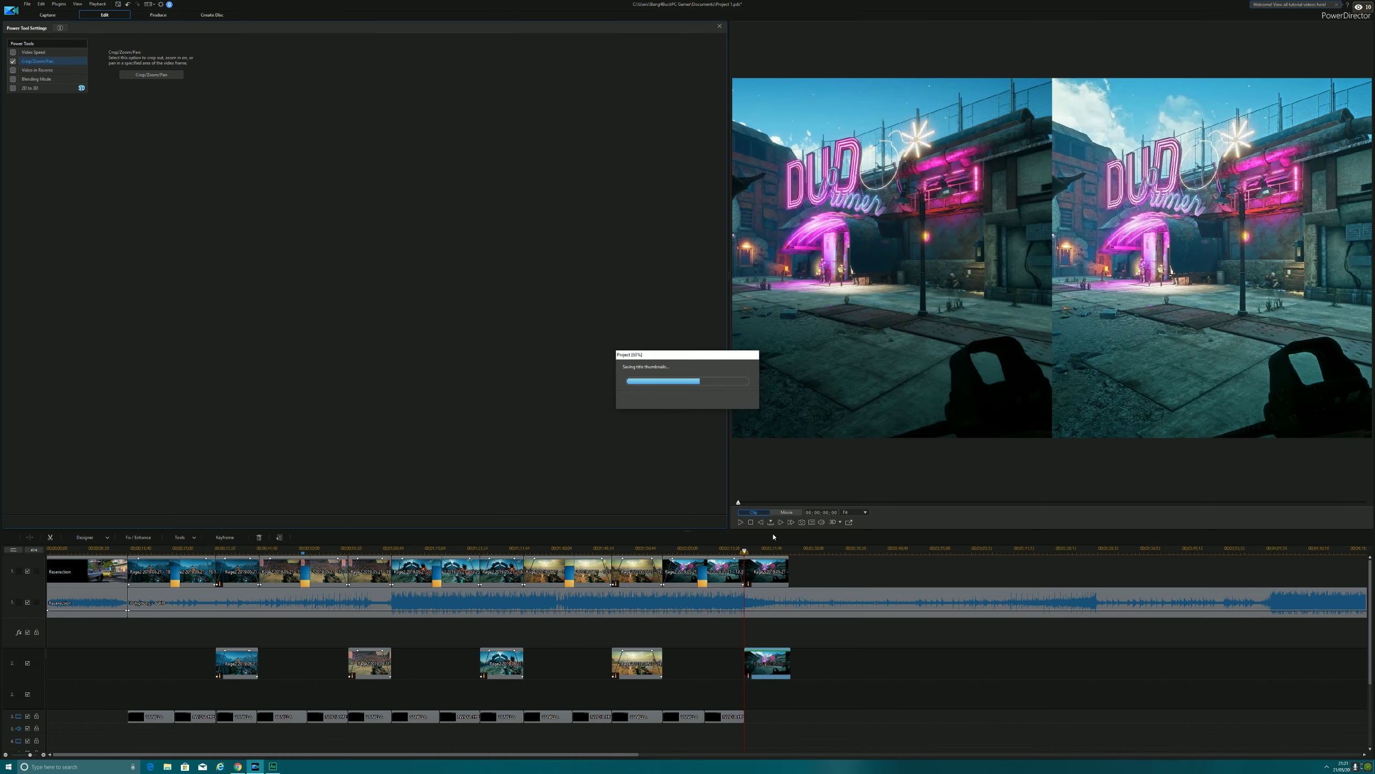
pyautogui.doubleClick(775, 573)
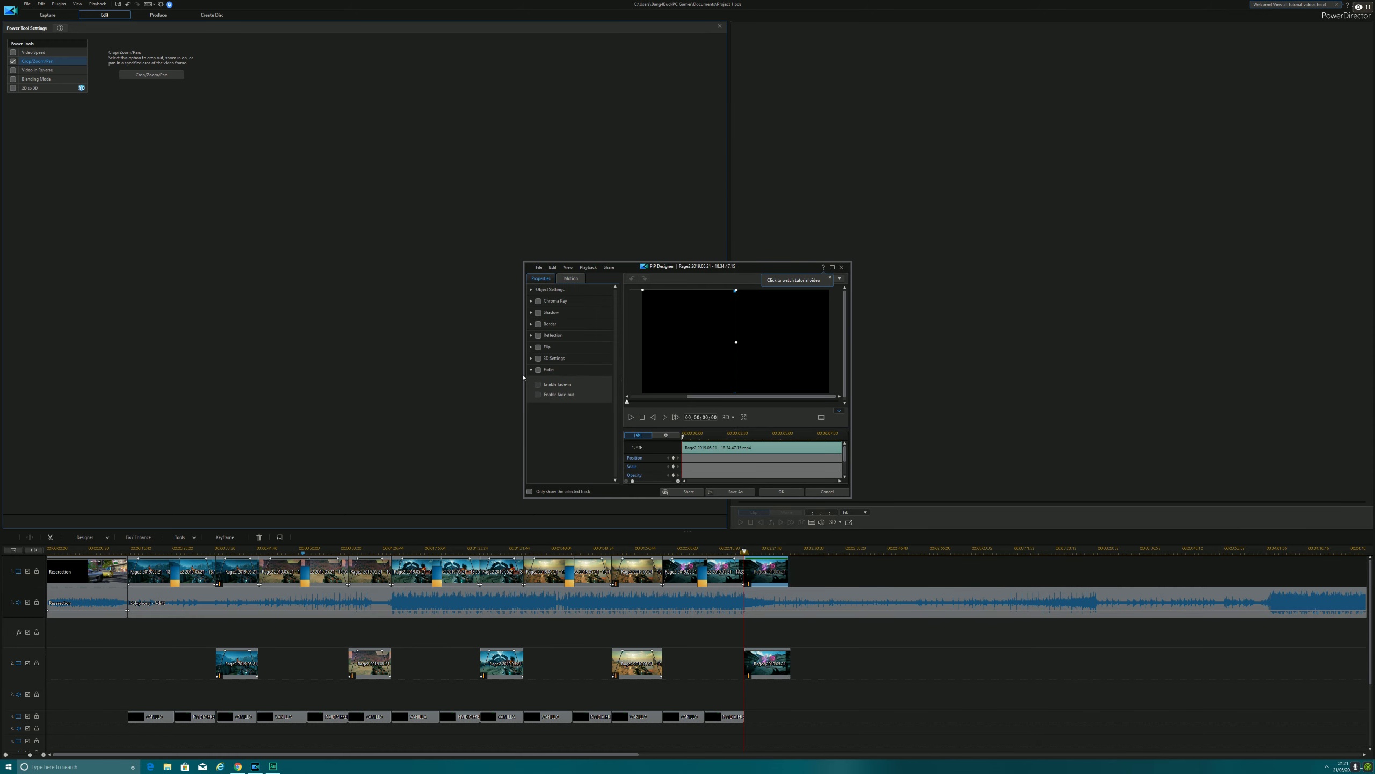
pyautogui.click(538, 370)
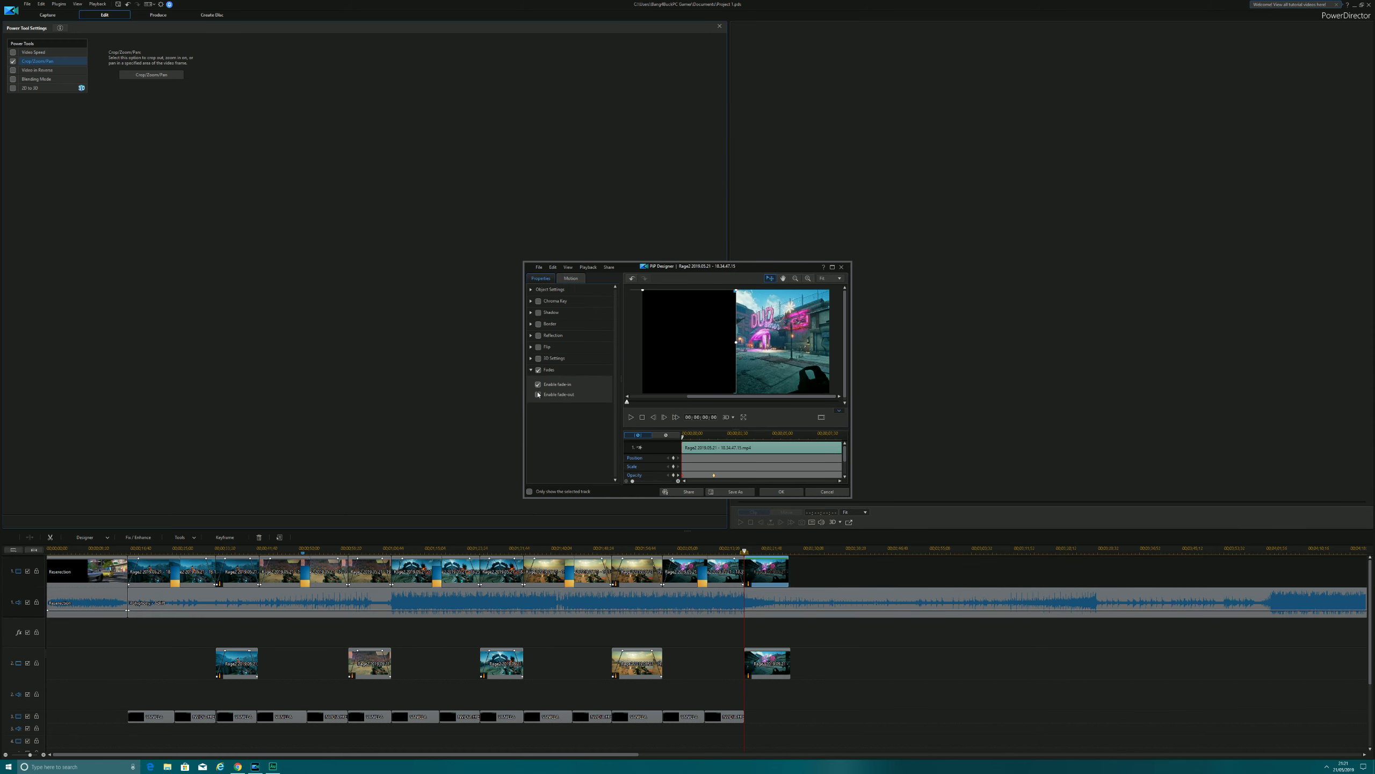
pyautogui.click(775, 492)
pyautogui.doubleClick(764, 673)
pyautogui.click(538, 369)
pyautogui.click(780, 493)
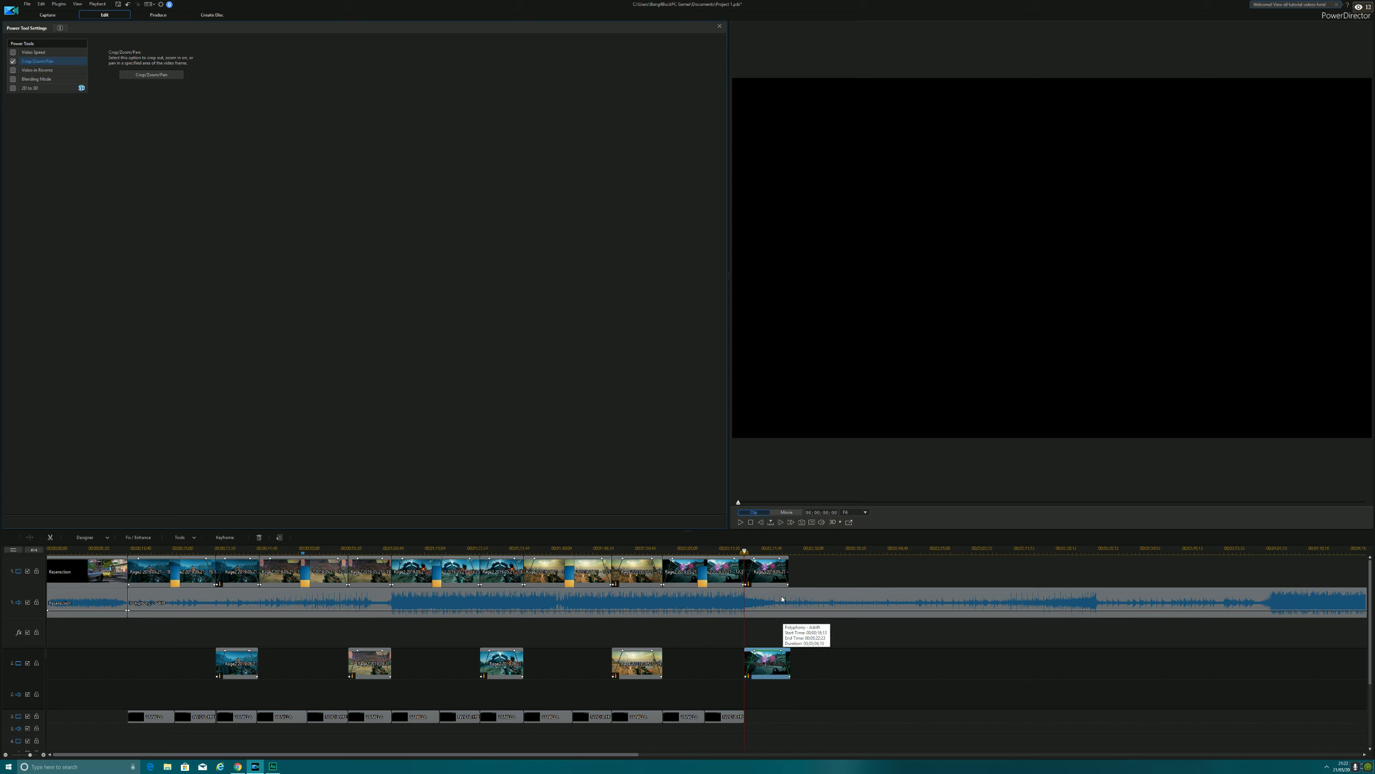
# Copy the combined VANILLA and NVIDIA FREESTYLE title to the title track beneath the neon side-by-side section and fit it to the section's length.
pyautogui.rightClick(639, 716)
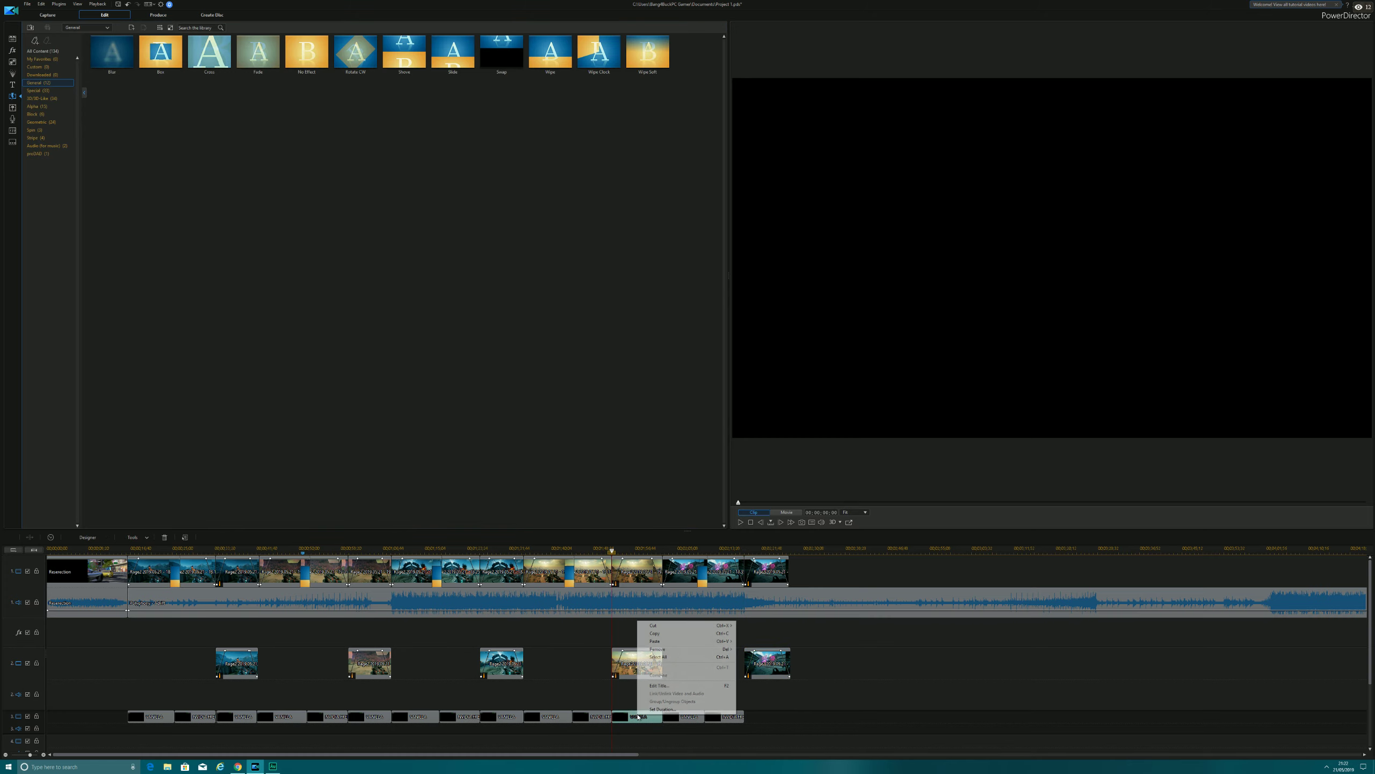
pyautogui.click(678, 634)
pyautogui.click(749, 551)
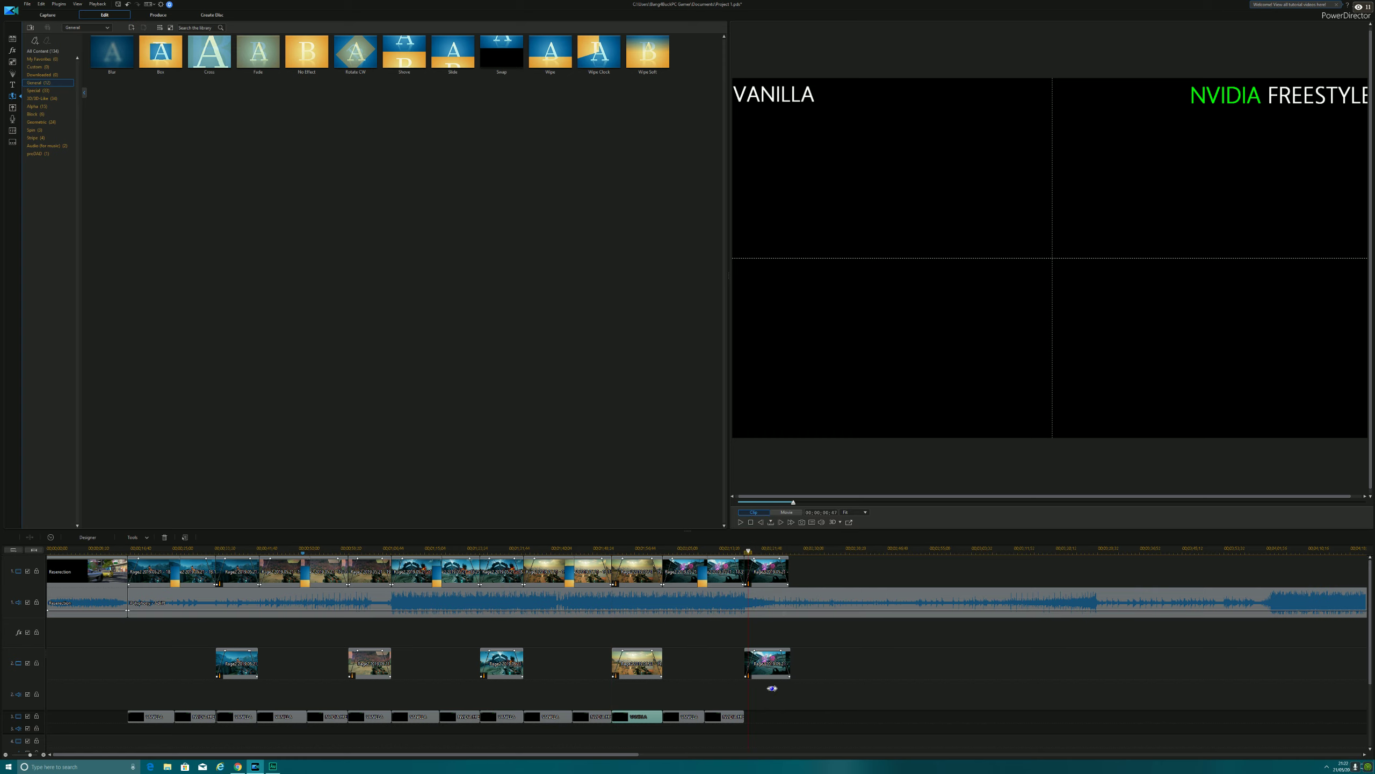
pyautogui.click(762, 720)
pyautogui.rightClick(762, 719)
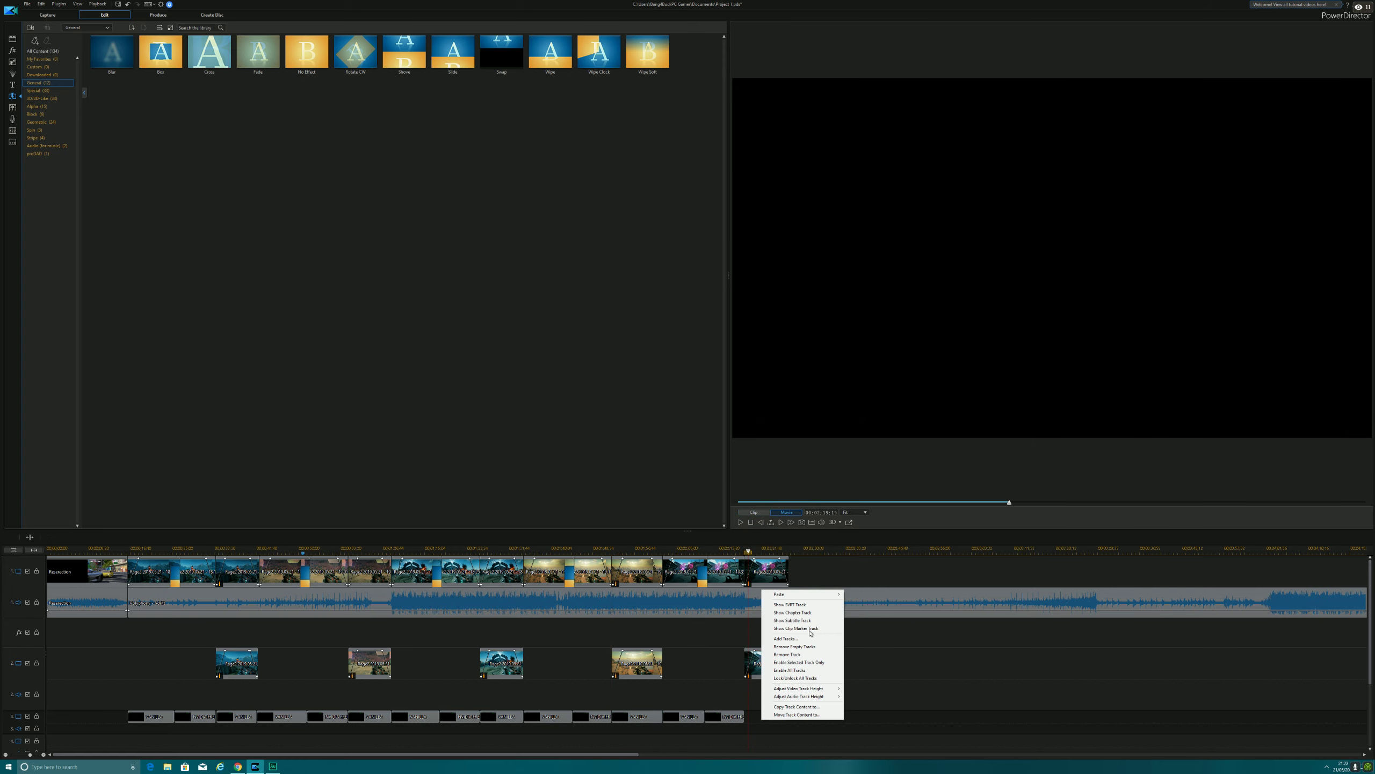
pyautogui.moveTo(816, 596)
pyautogui.click(872, 640)
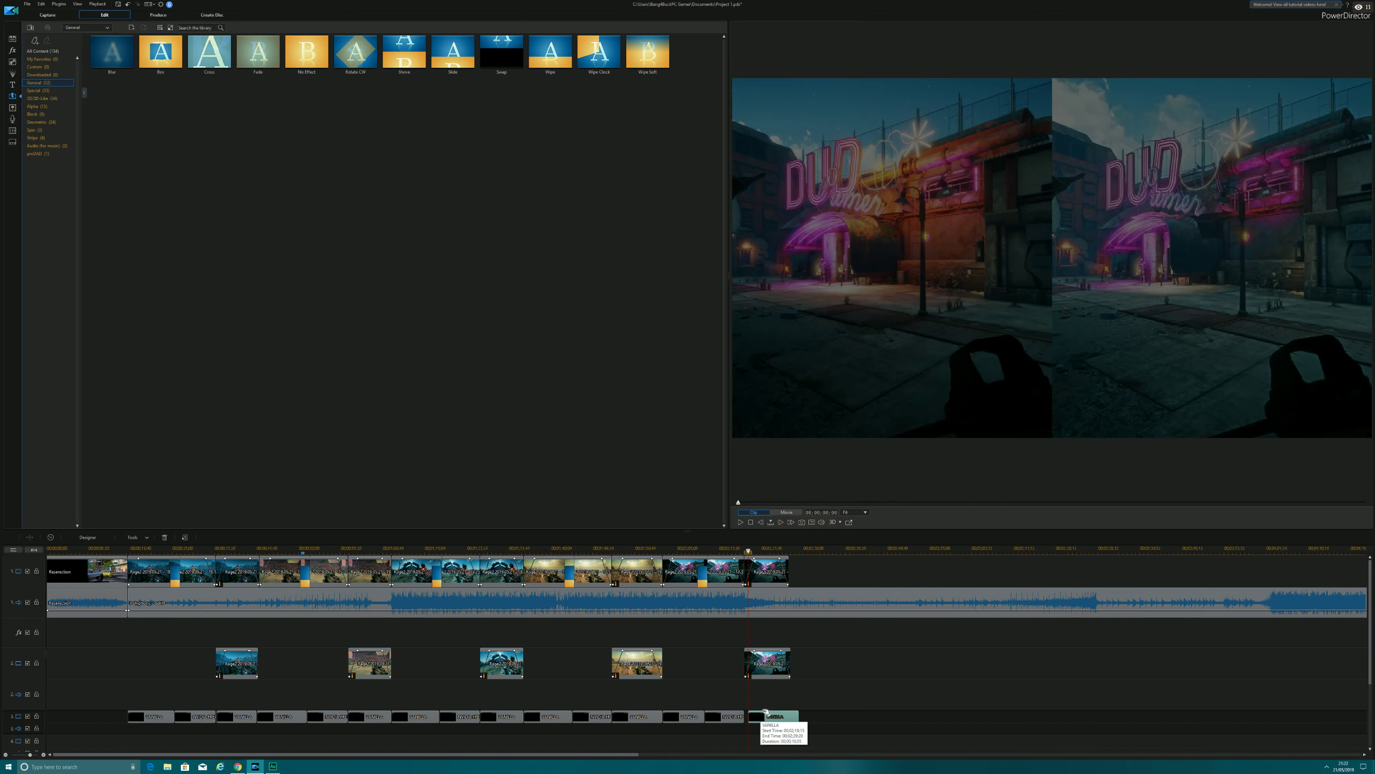
pyautogui.moveTo(763, 717); pyautogui.dragTo(787, 720)
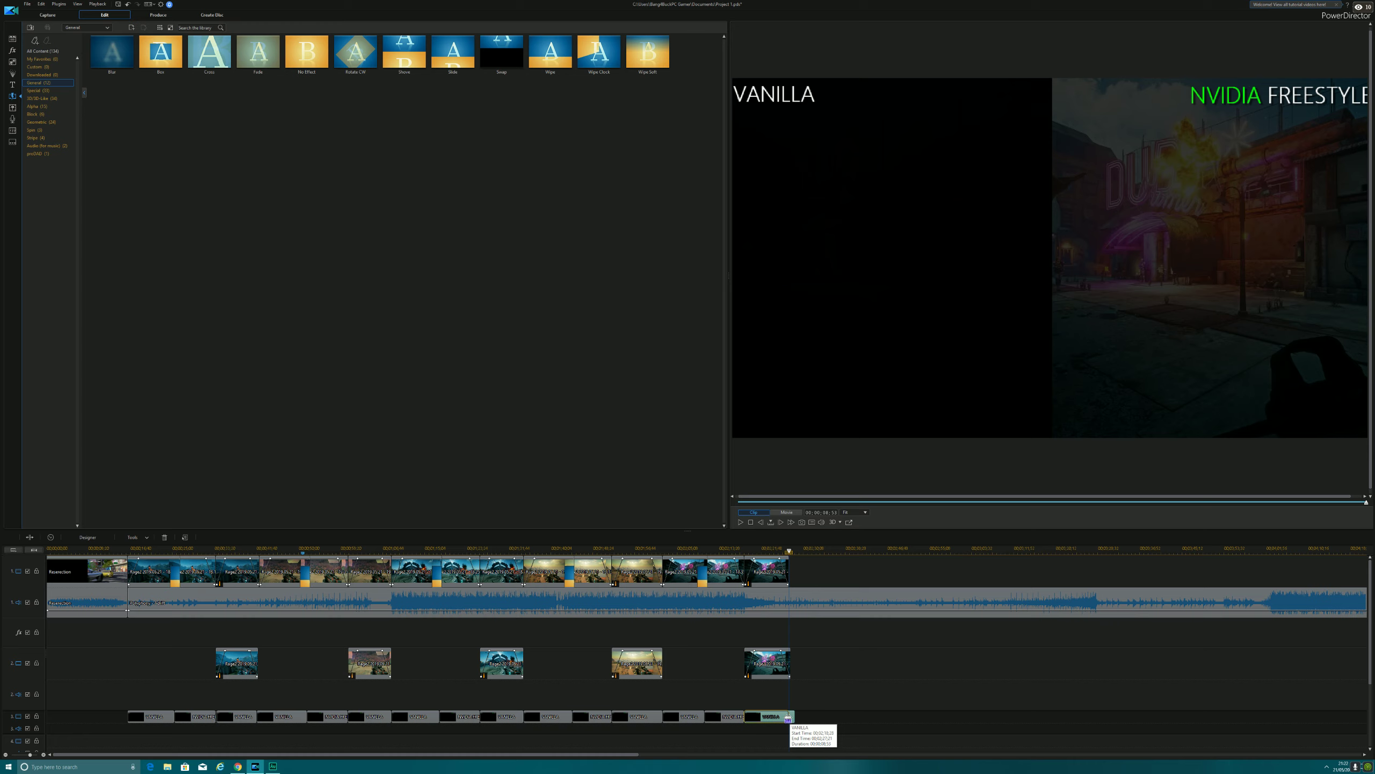
pyautogui.moveTo(787, 718); pyautogui.dragTo(790, 720)
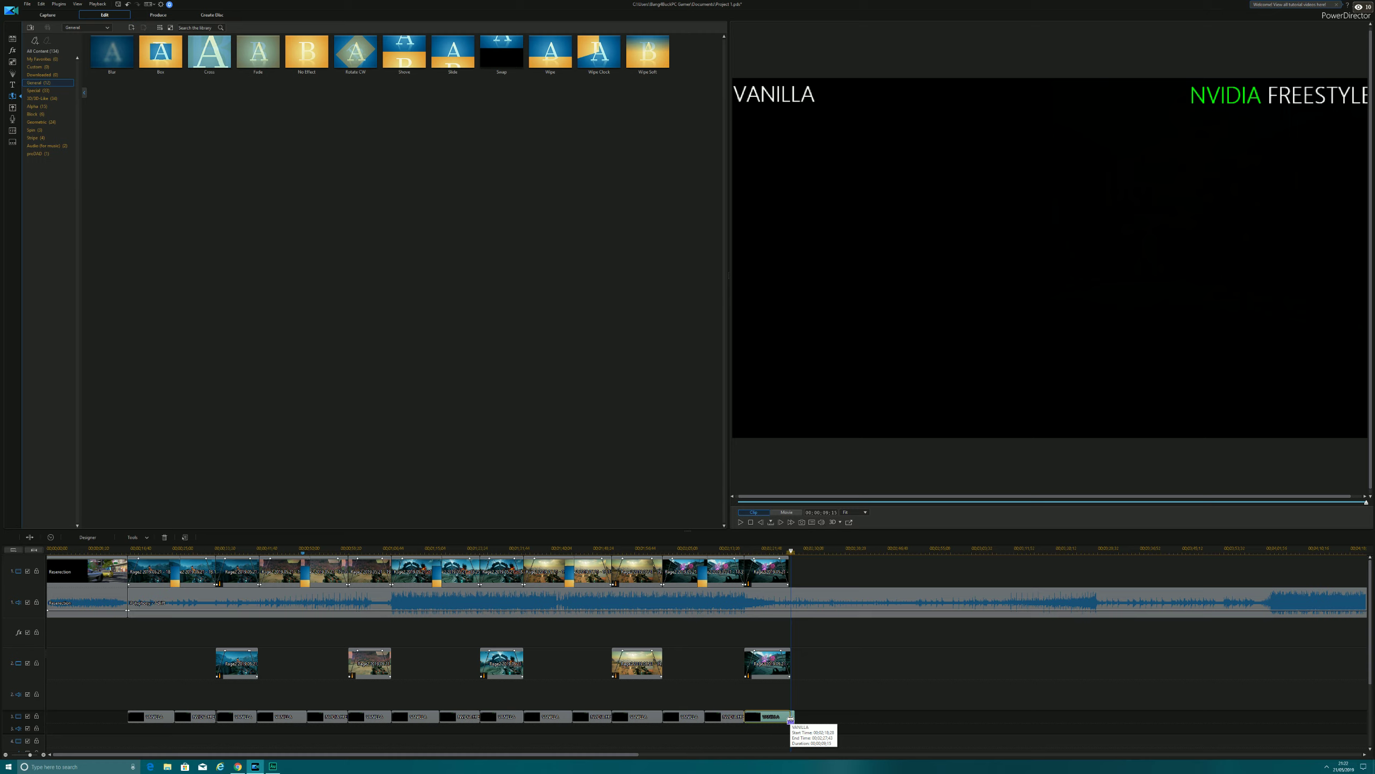
pyautogui.click(839, 707)
# Trim the end of the neon Freestyle copy on the second video track to match the vanilla copy above.
pyautogui.click(758, 670)
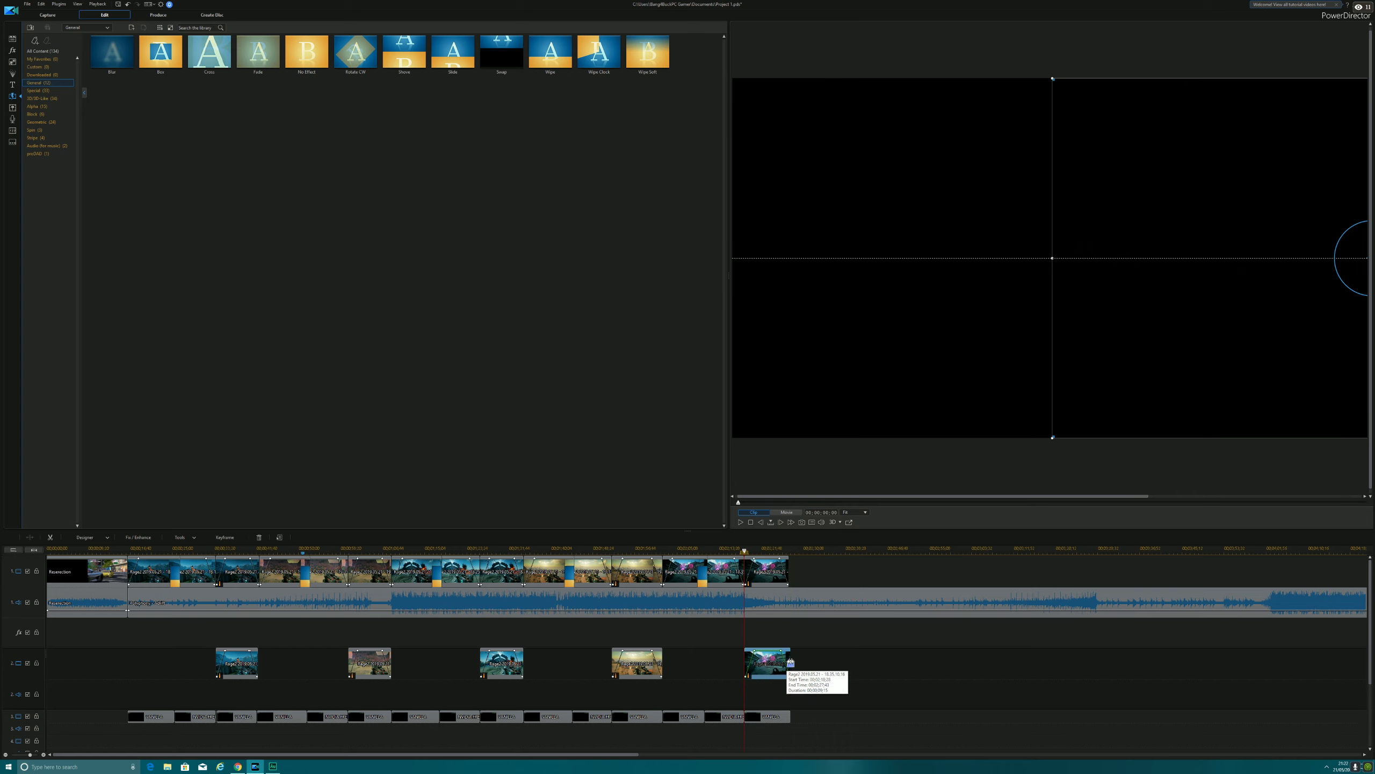
pyautogui.moveTo(790, 662); pyautogui.dragTo(786, 662)
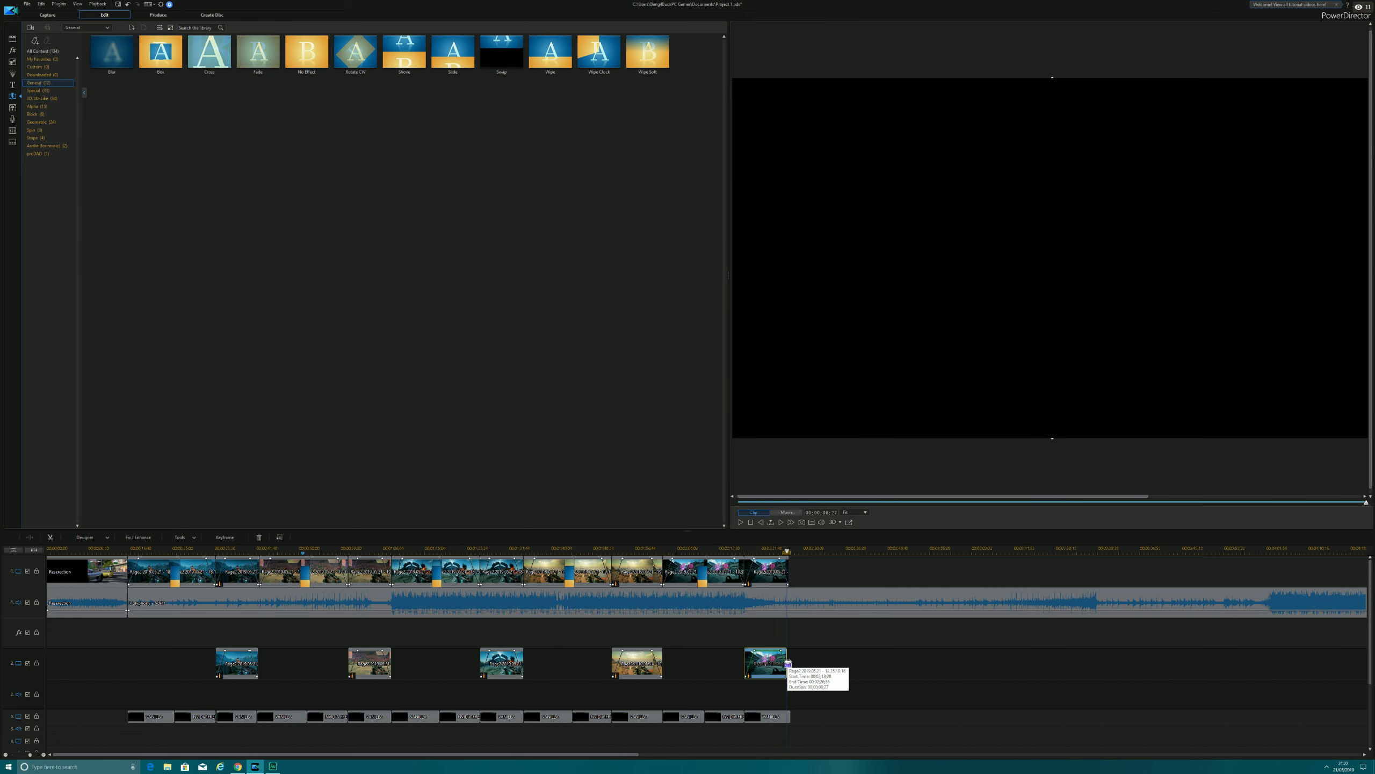
pyautogui.moveTo(788, 662); pyautogui.dragTo(789, 661)
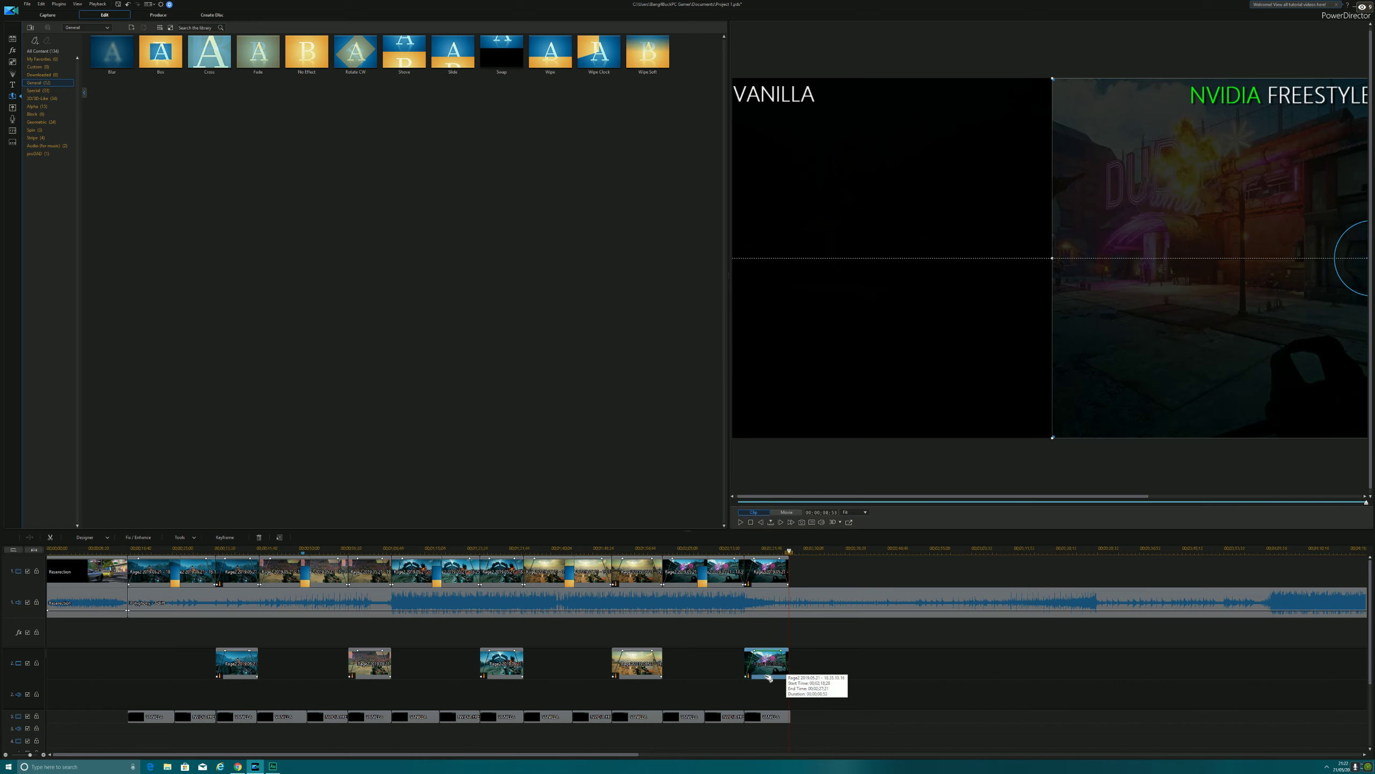
# Reapply fade-in and fade-out to the trimmed neon Freestyle copy.
pyautogui.doubleClick(773, 668)
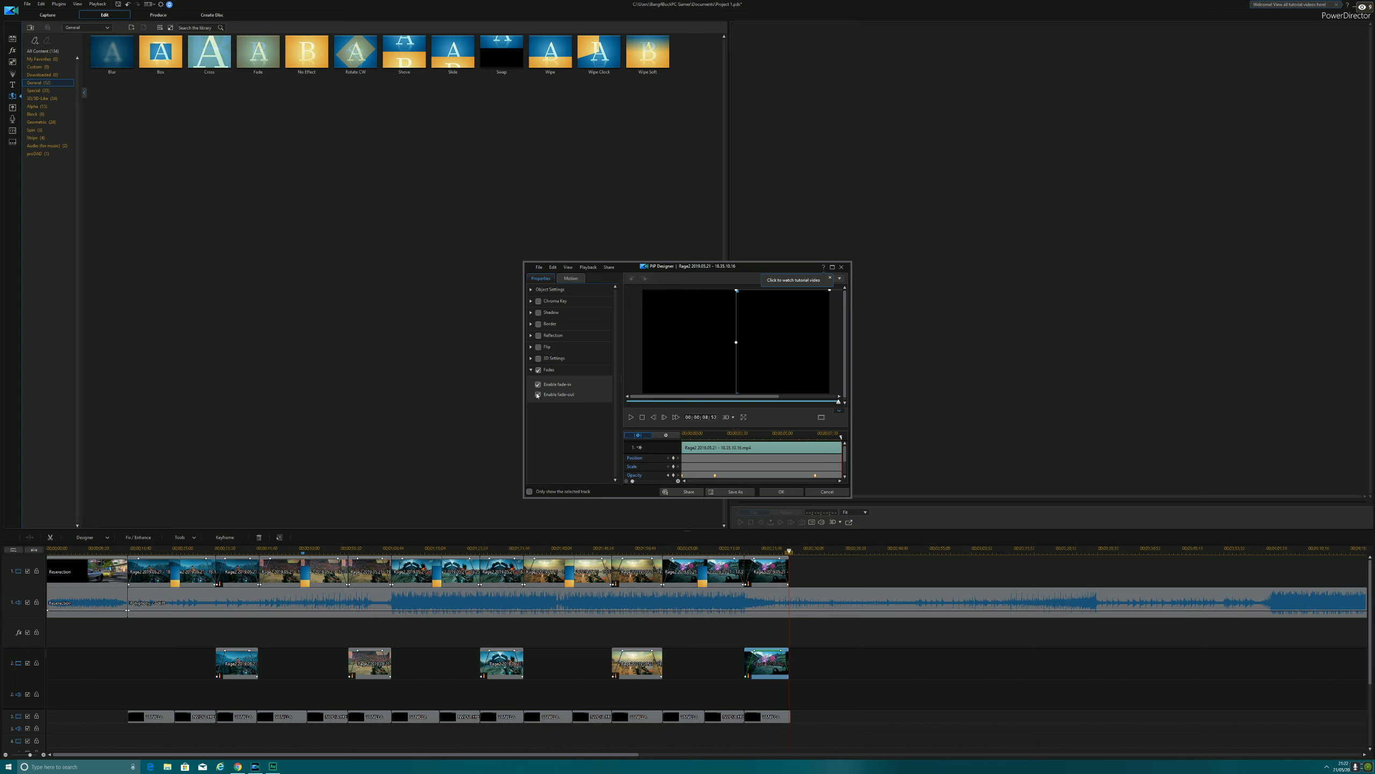
pyautogui.click(780, 491)
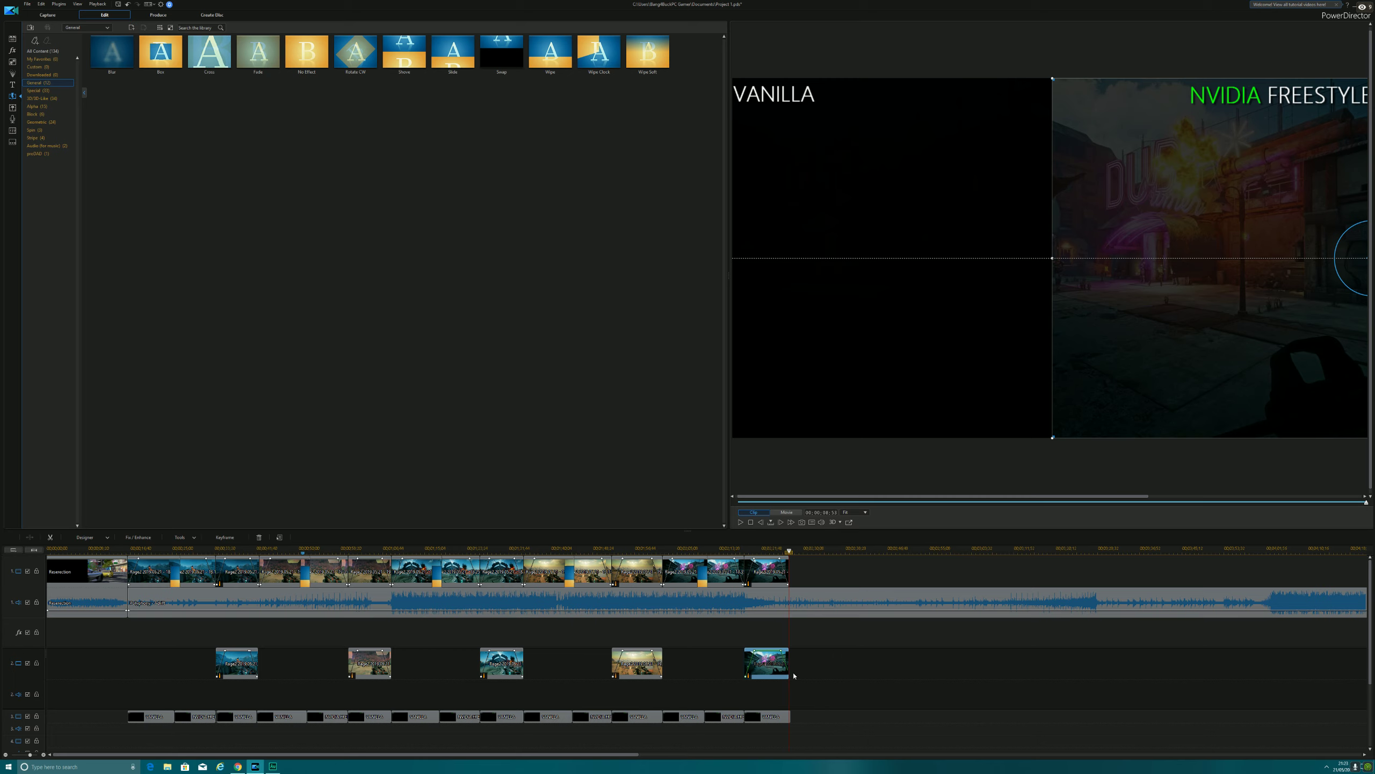
pyautogui.doubleClick(773, 662)
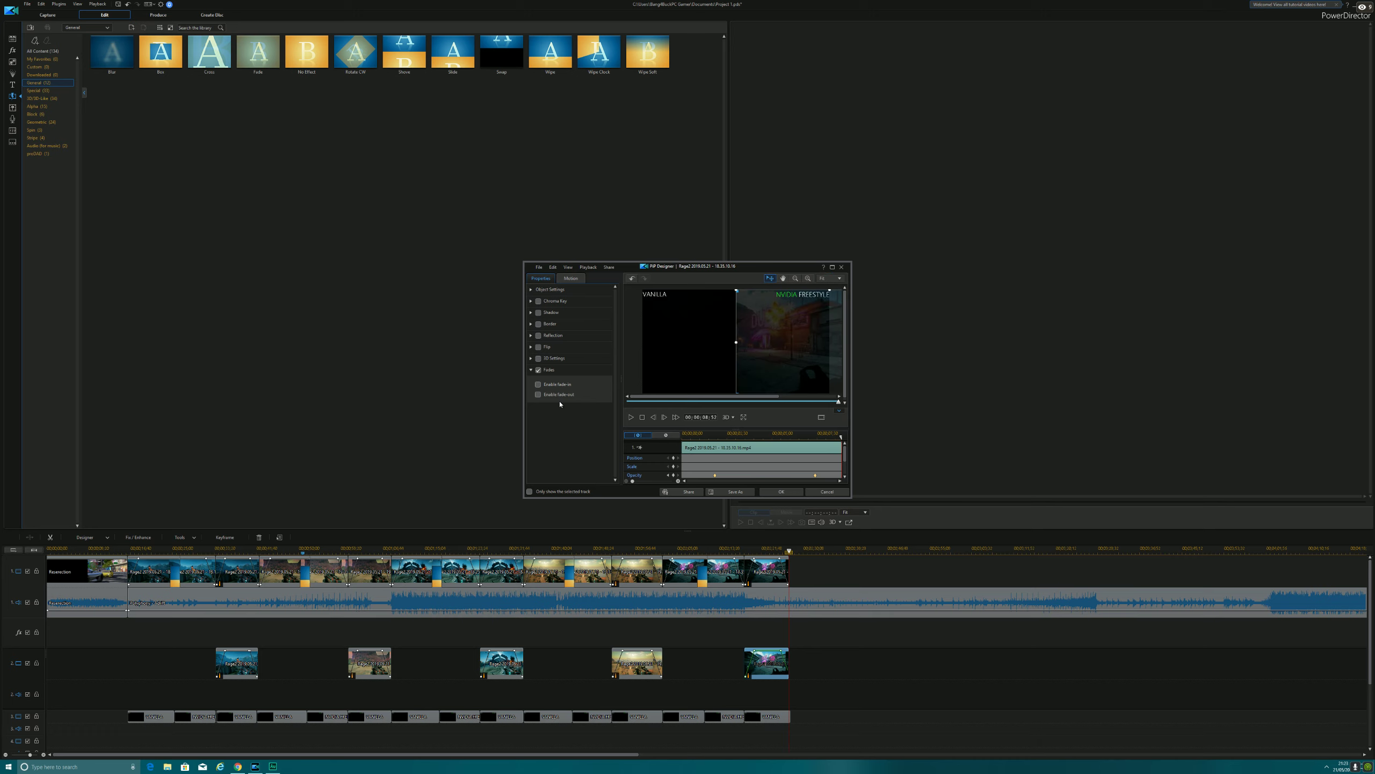
pyautogui.click(780, 491)
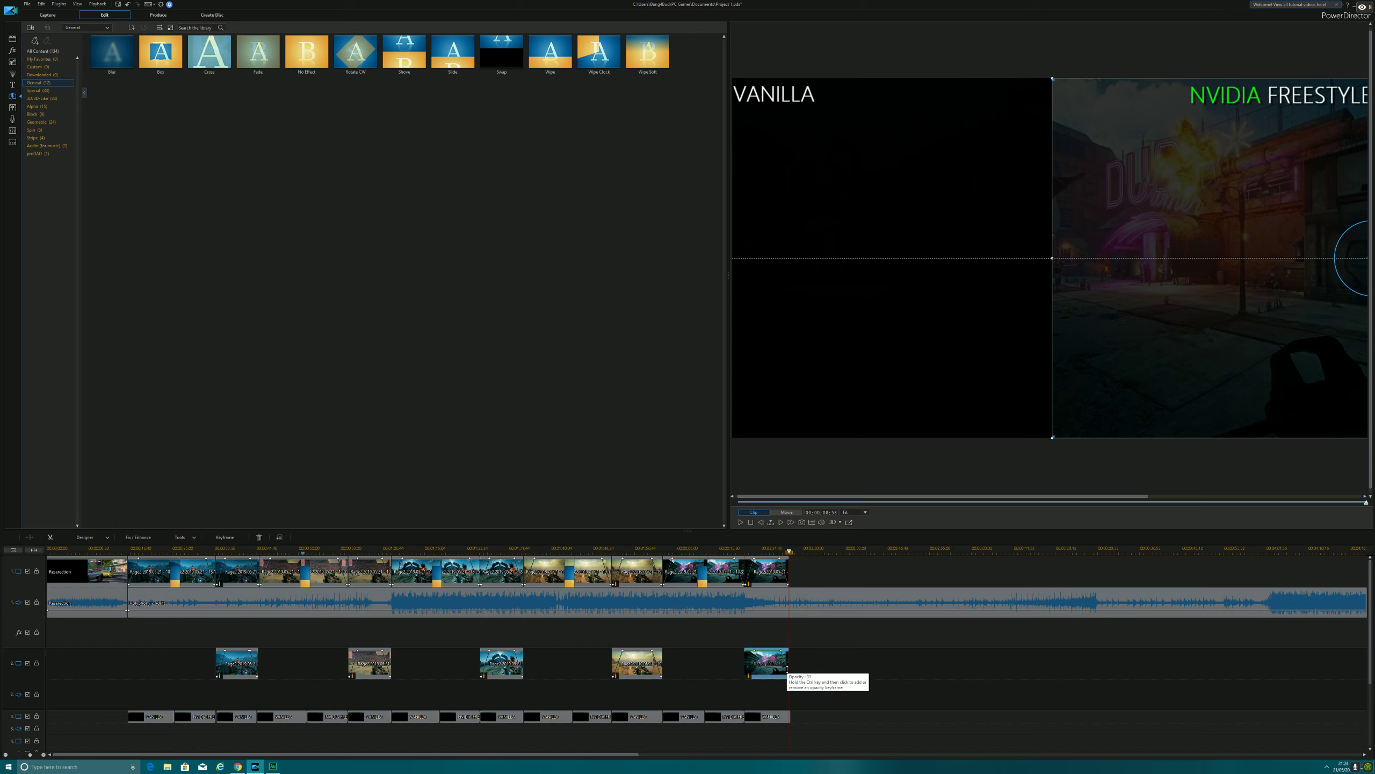
pyautogui.doubleClick(764, 661)
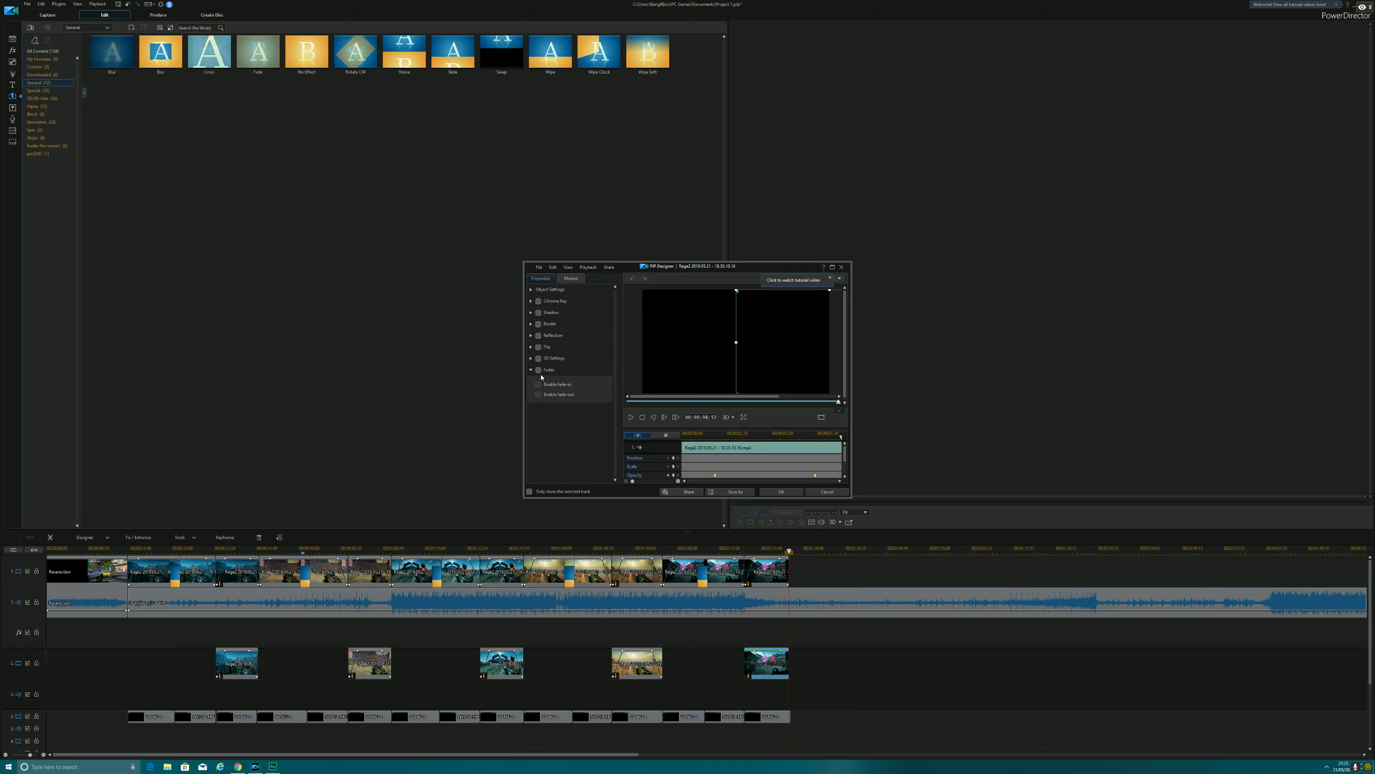
pyautogui.click(539, 370)
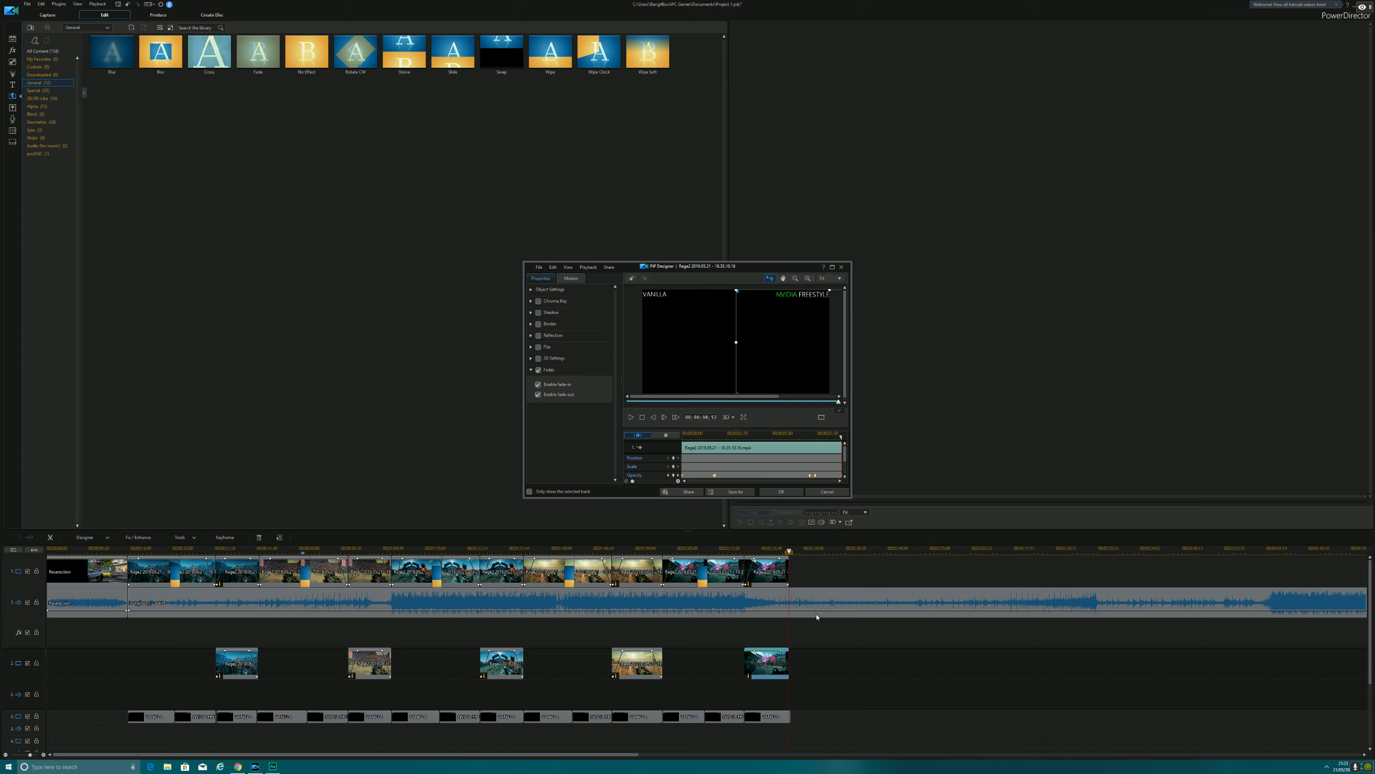
pyautogui.click(781, 491)
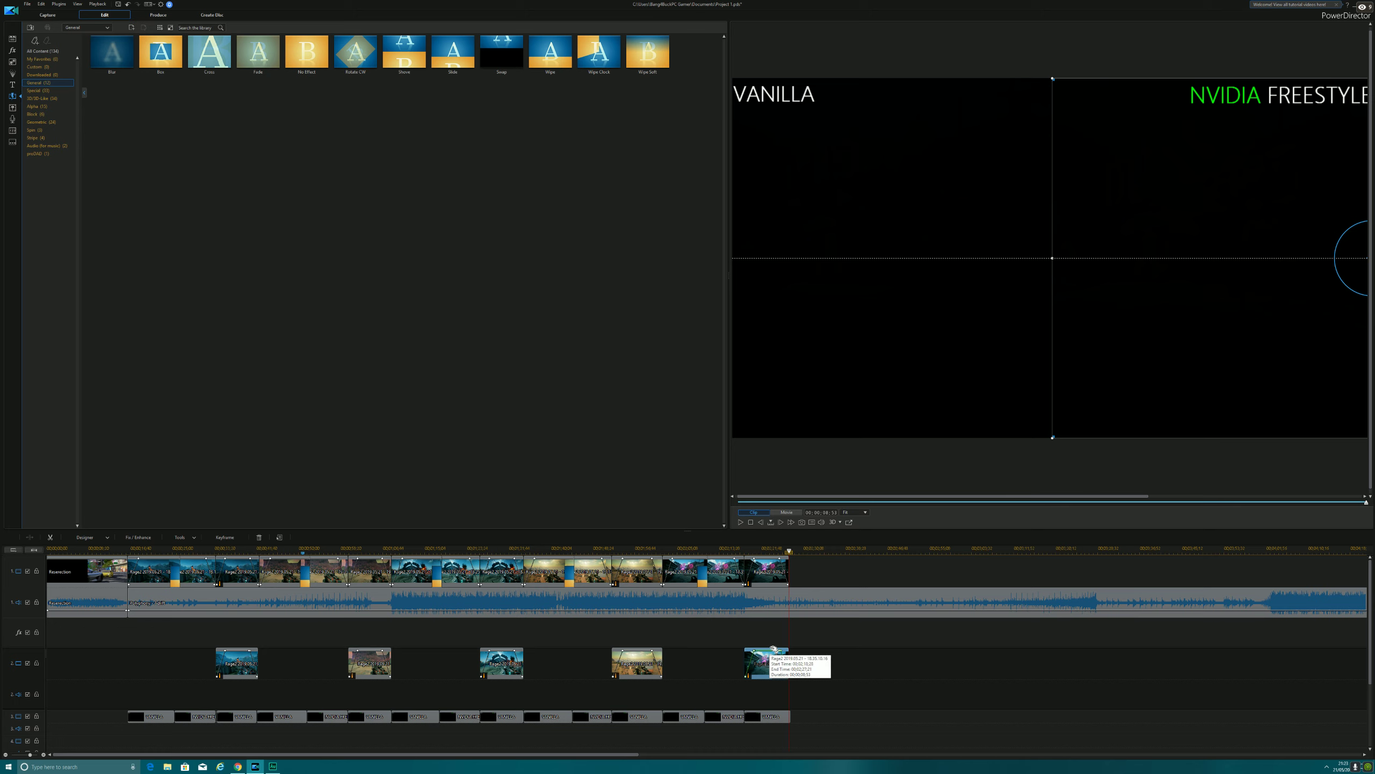
pyautogui.click(847, 679)
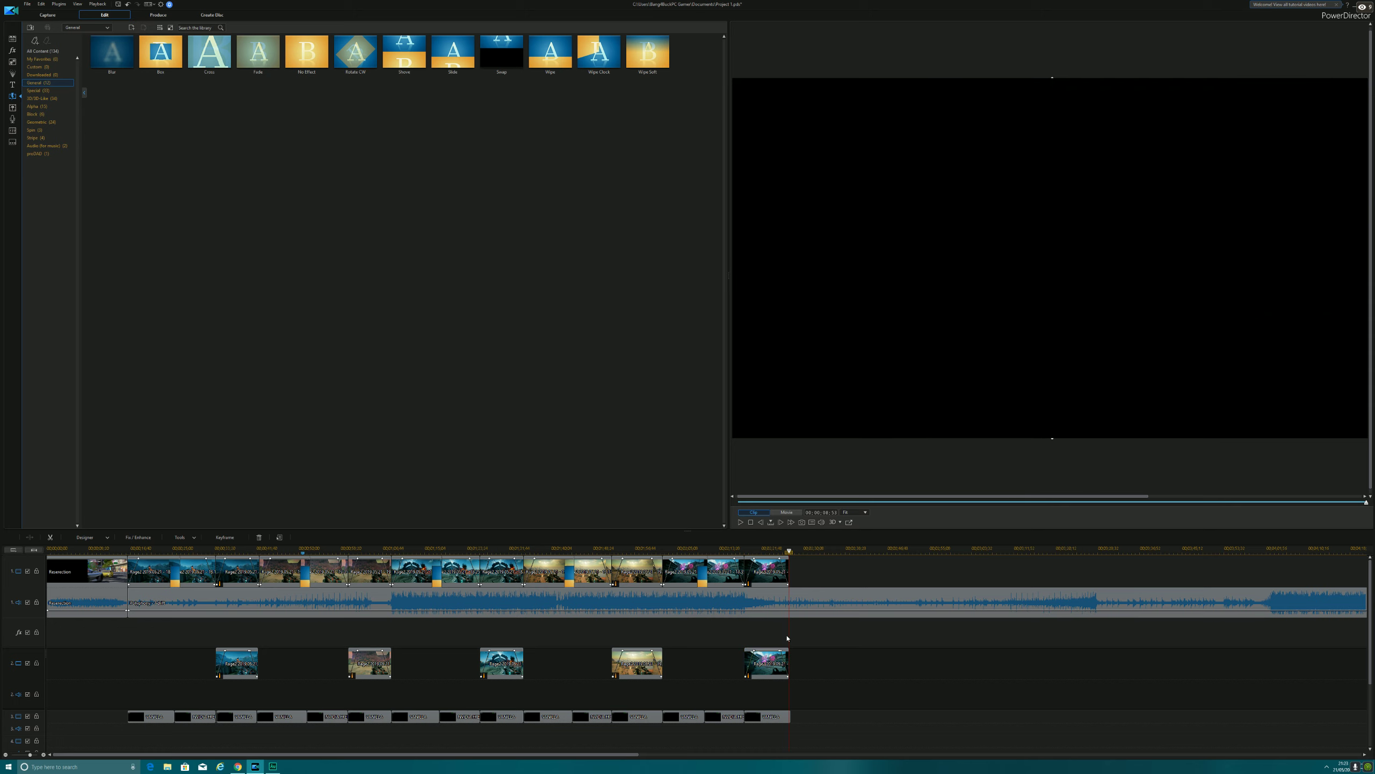
# Play the neon side-by-side section with its titles and fades, and save the project.
pyautogui.click(741, 549)
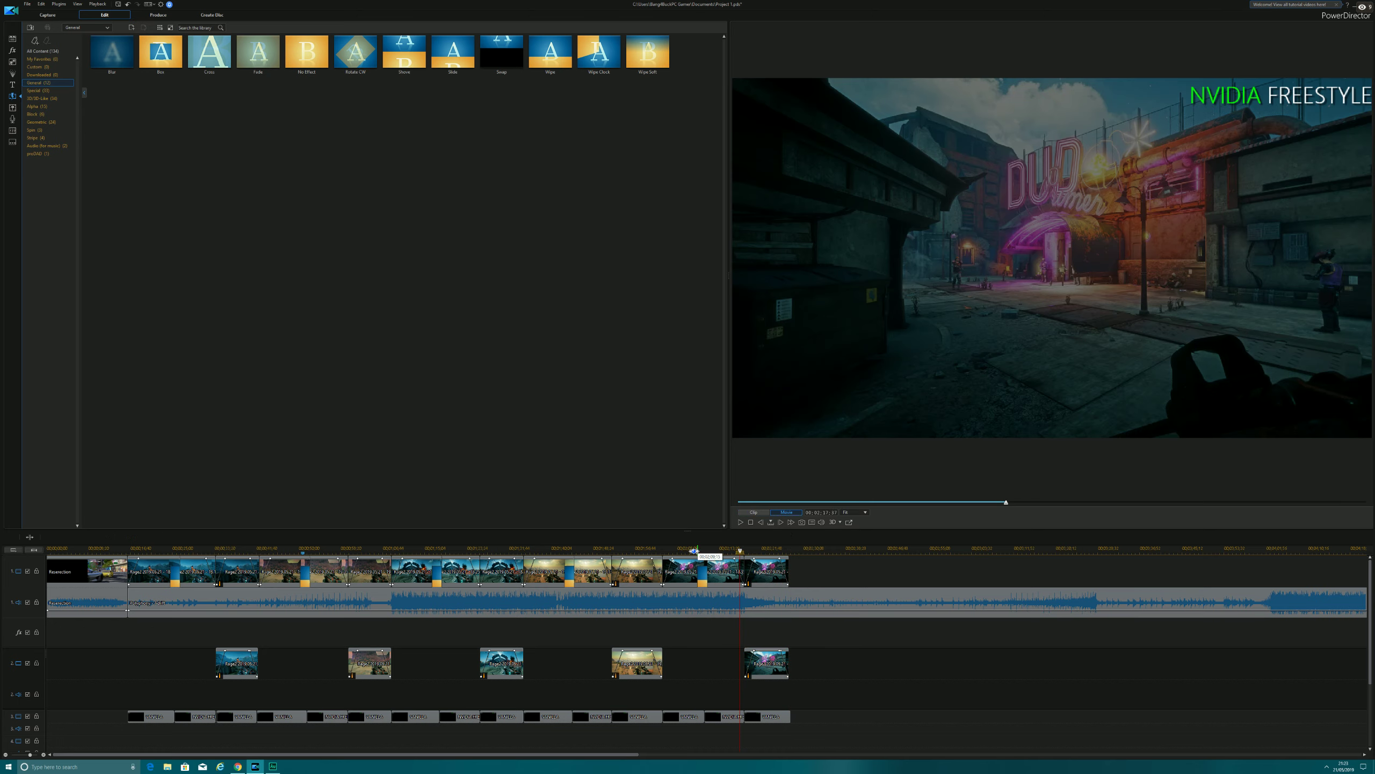
pyautogui.click(741, 522)
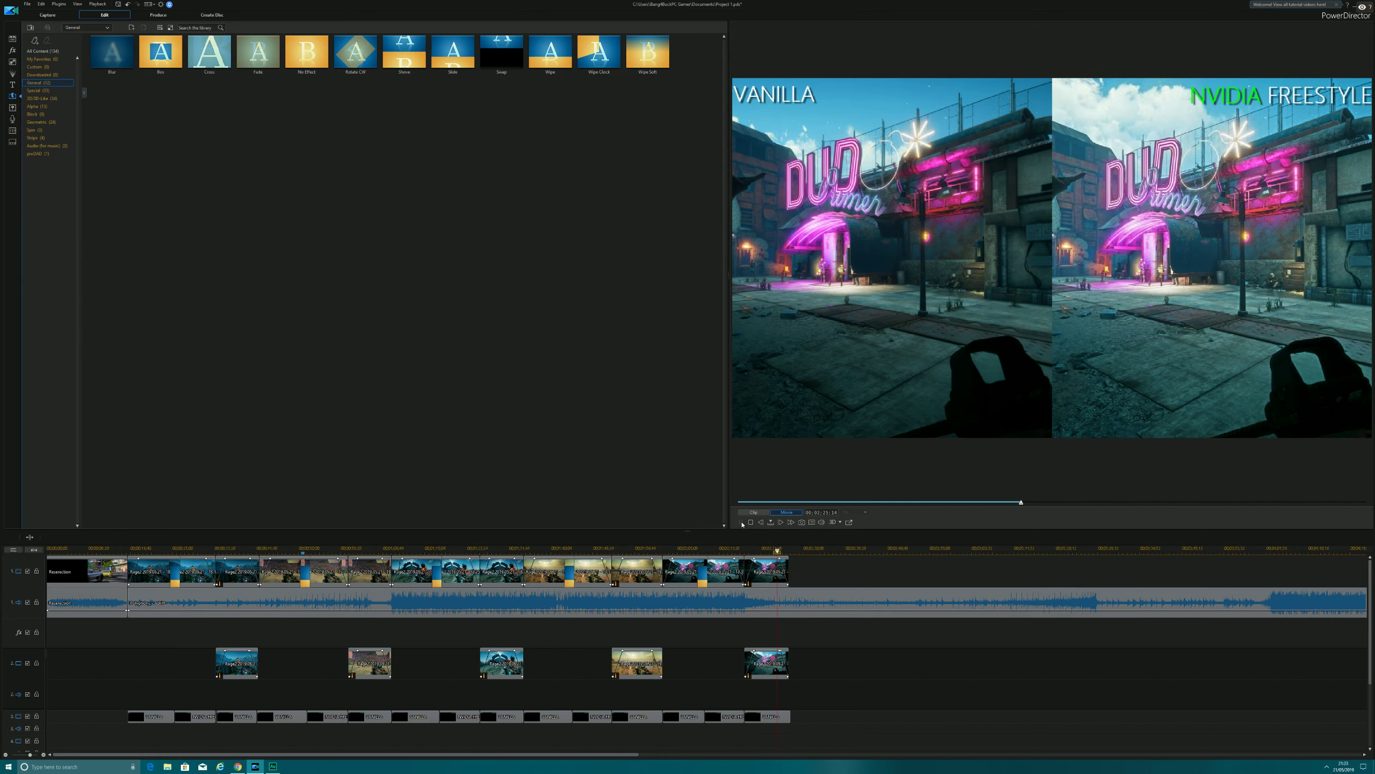
pyautogui.click(740, 523)
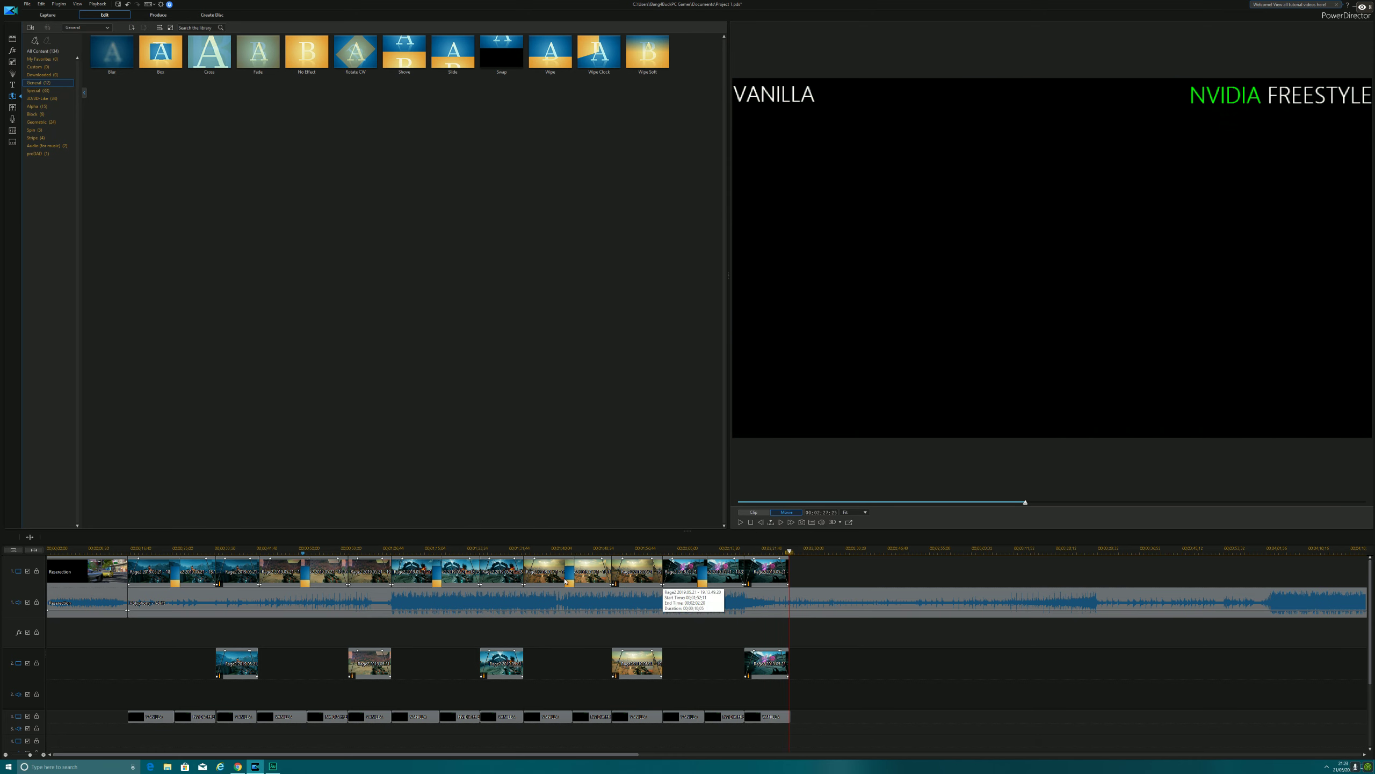
pyautogui.click(119, 4)
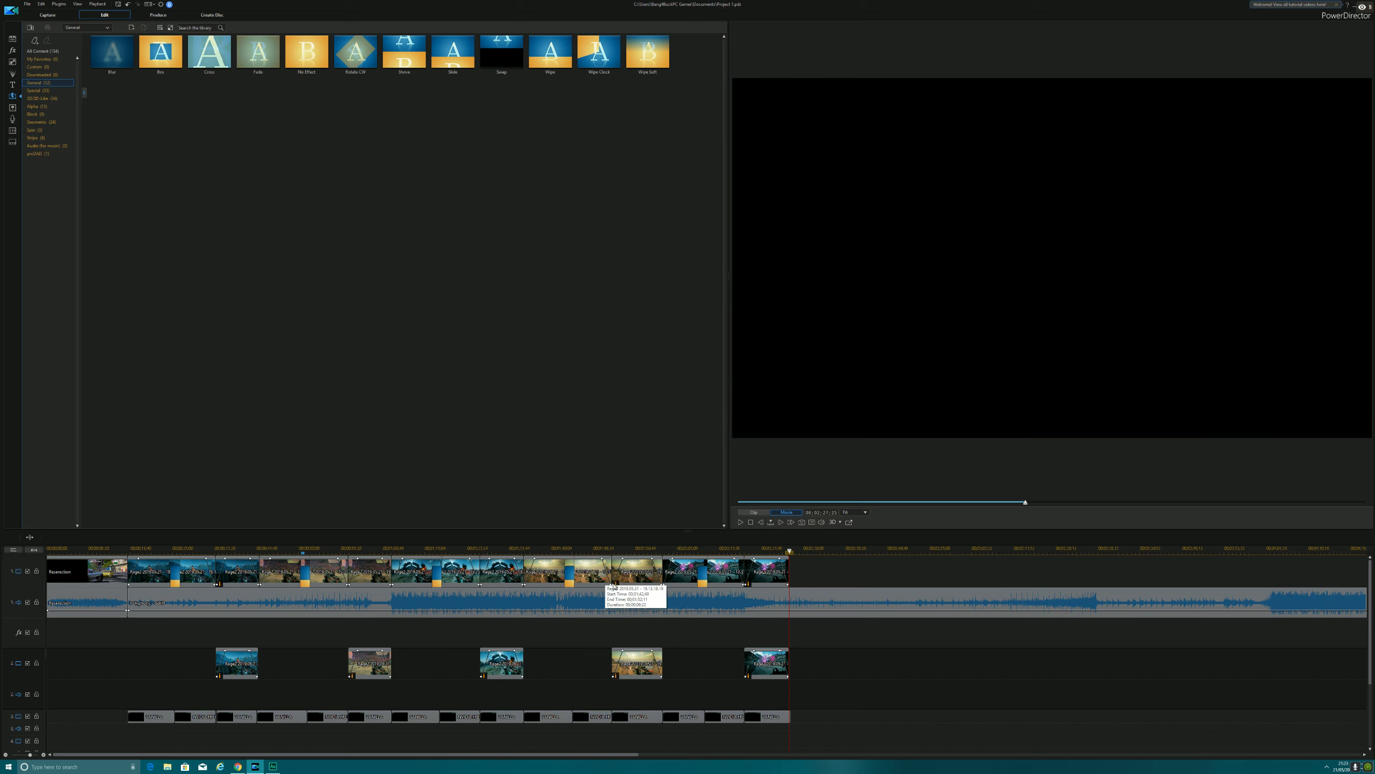
# Open the media library and compare the two unused desert yard clips.
pyautogui.click(13, 41)
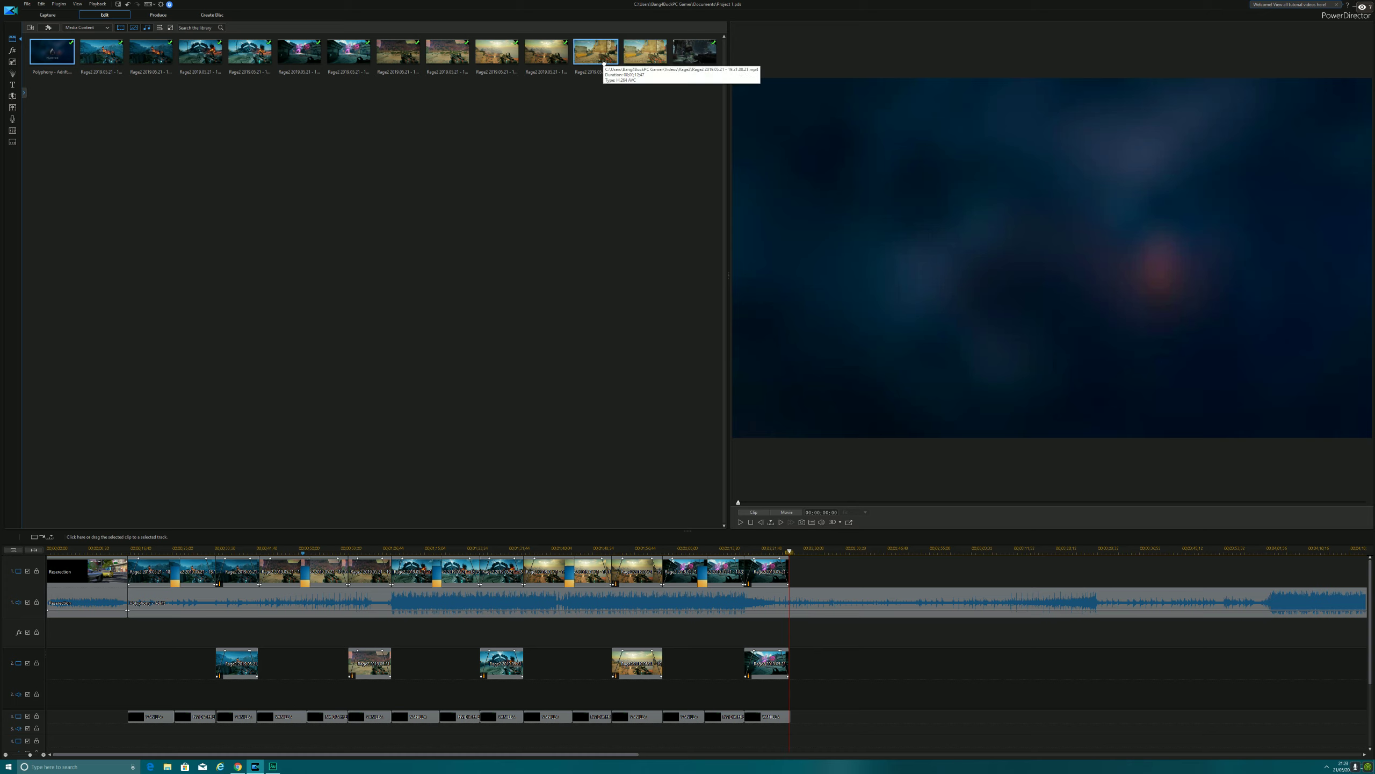
pyautogui.moveTo(602, 53)
pyautogui.mouseDown()
pyautogui.moveTo(721, 246)
pyautogui.moveTo(771, 450)
pyautogui.moveTo(815, 528)
pyautogui.moveTo(600, 55)
pyautogui.mouseUp()
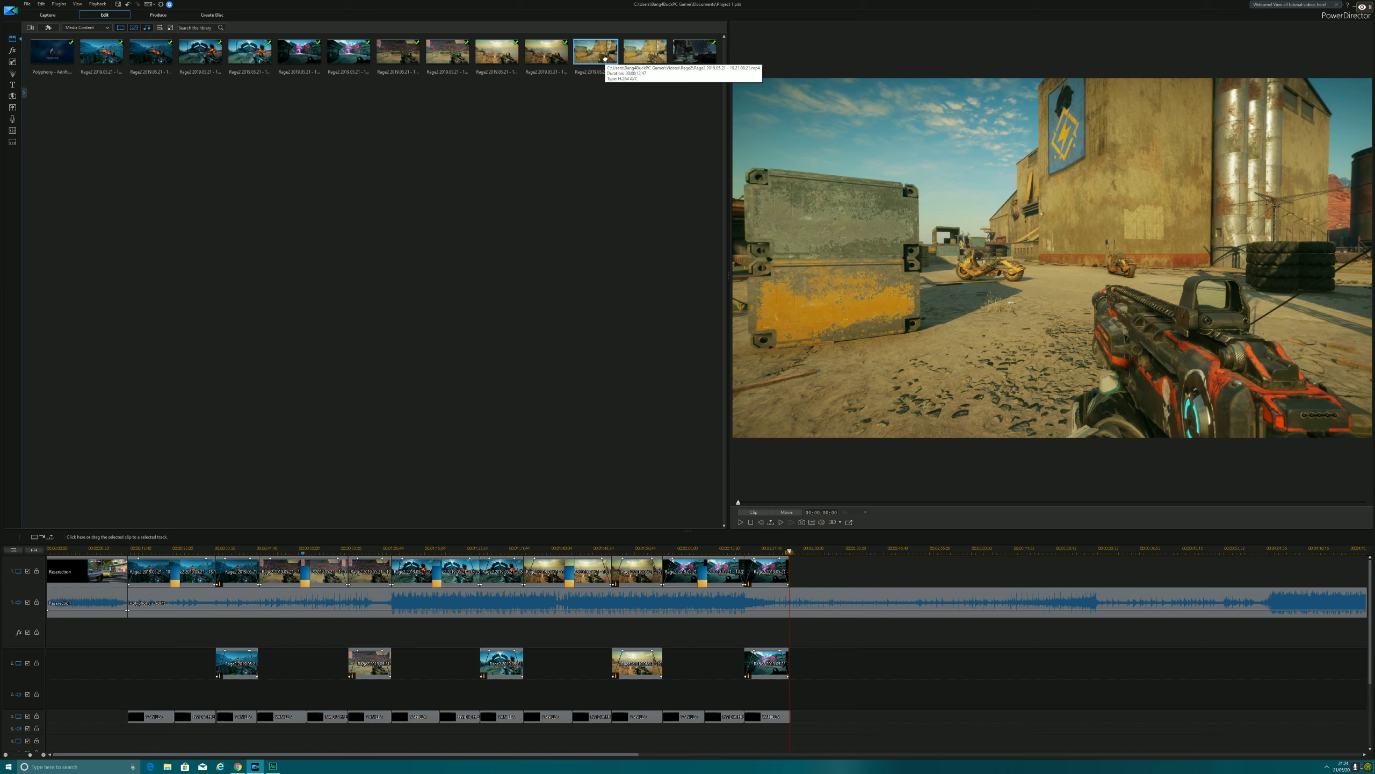
pyautogui.keyDown('ctrl'); pyautogui.click(626, 50); pyautogui.keyUp('ctrl')
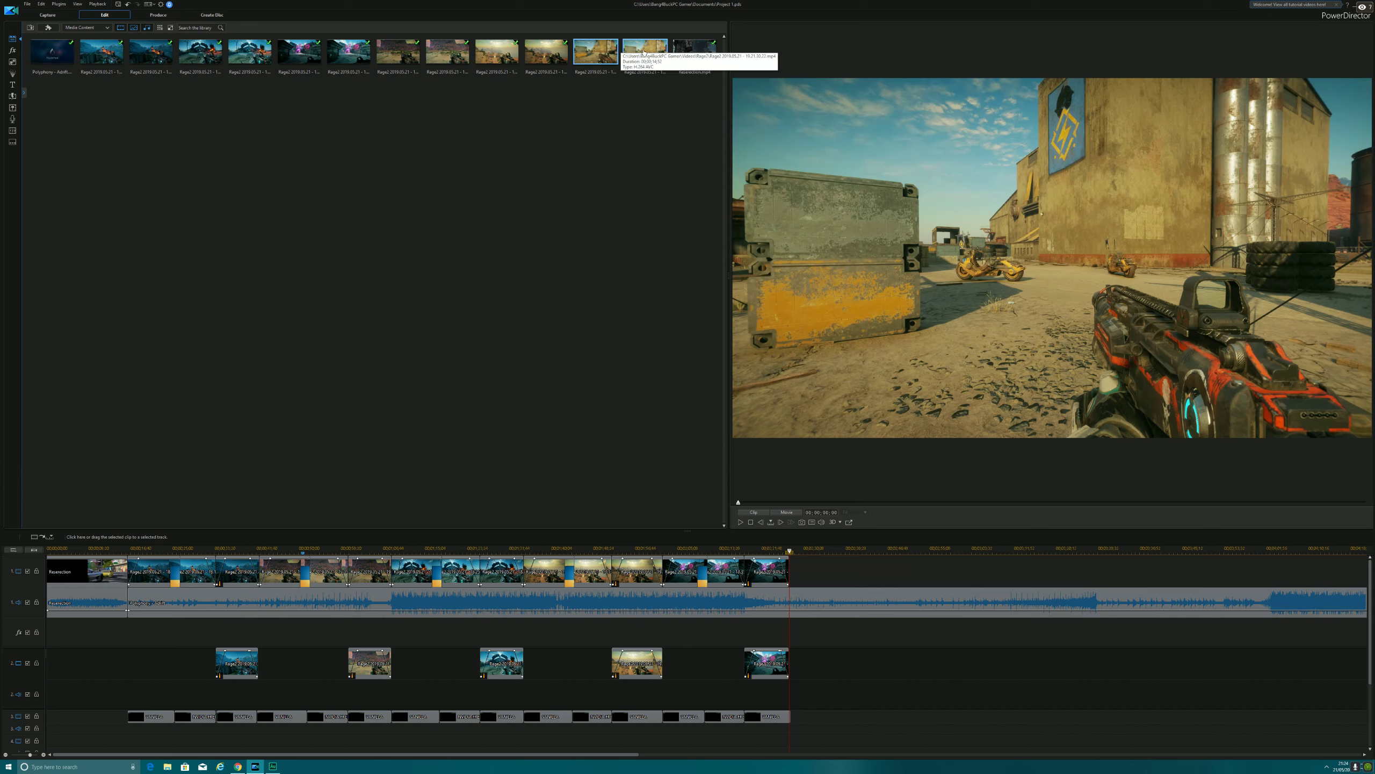
pyautogui.click(644, 53)
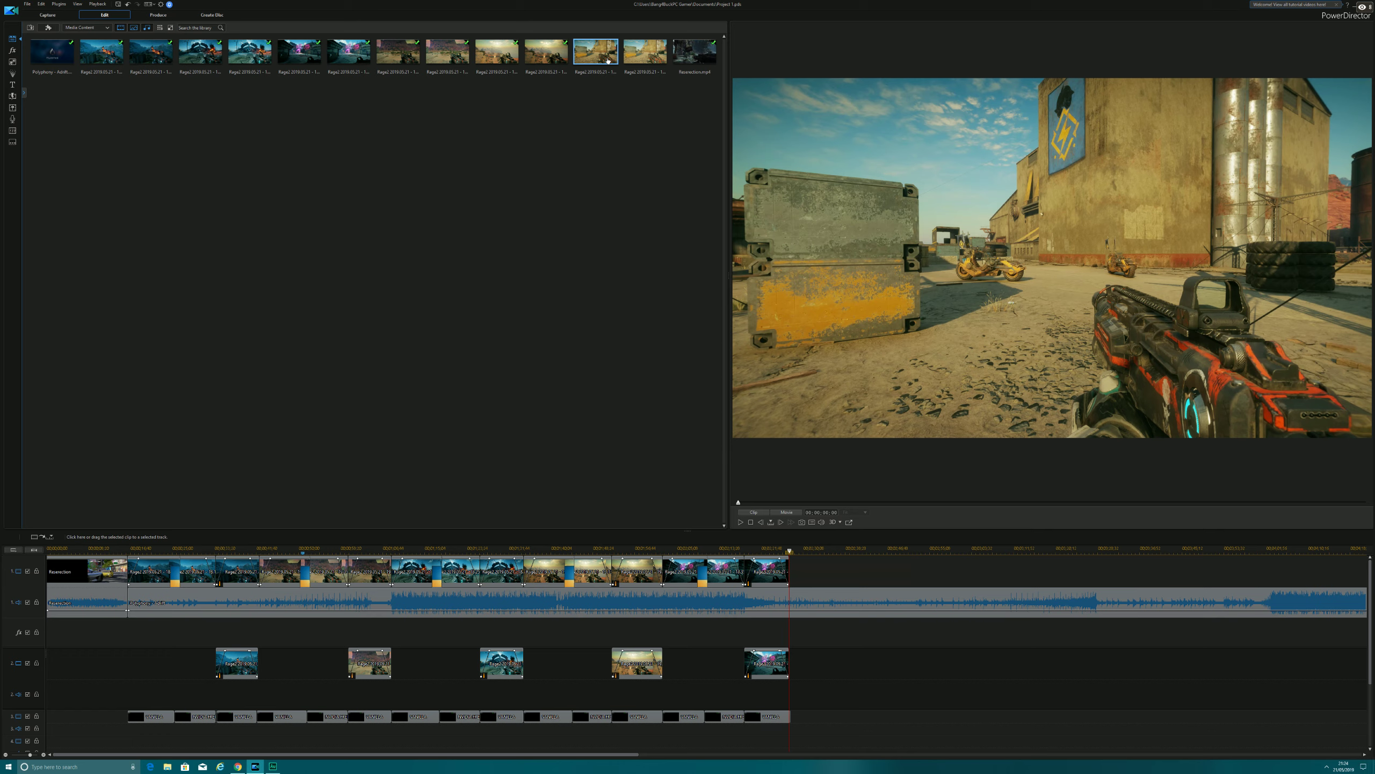
# Place the first unused desert yard clip on the second video track and remove its audio after unlinking it.
pyautogui.moveTo(607, 60); pyautogui.dragTo(932, 672)
pyautogui.rightClick(932, 670)
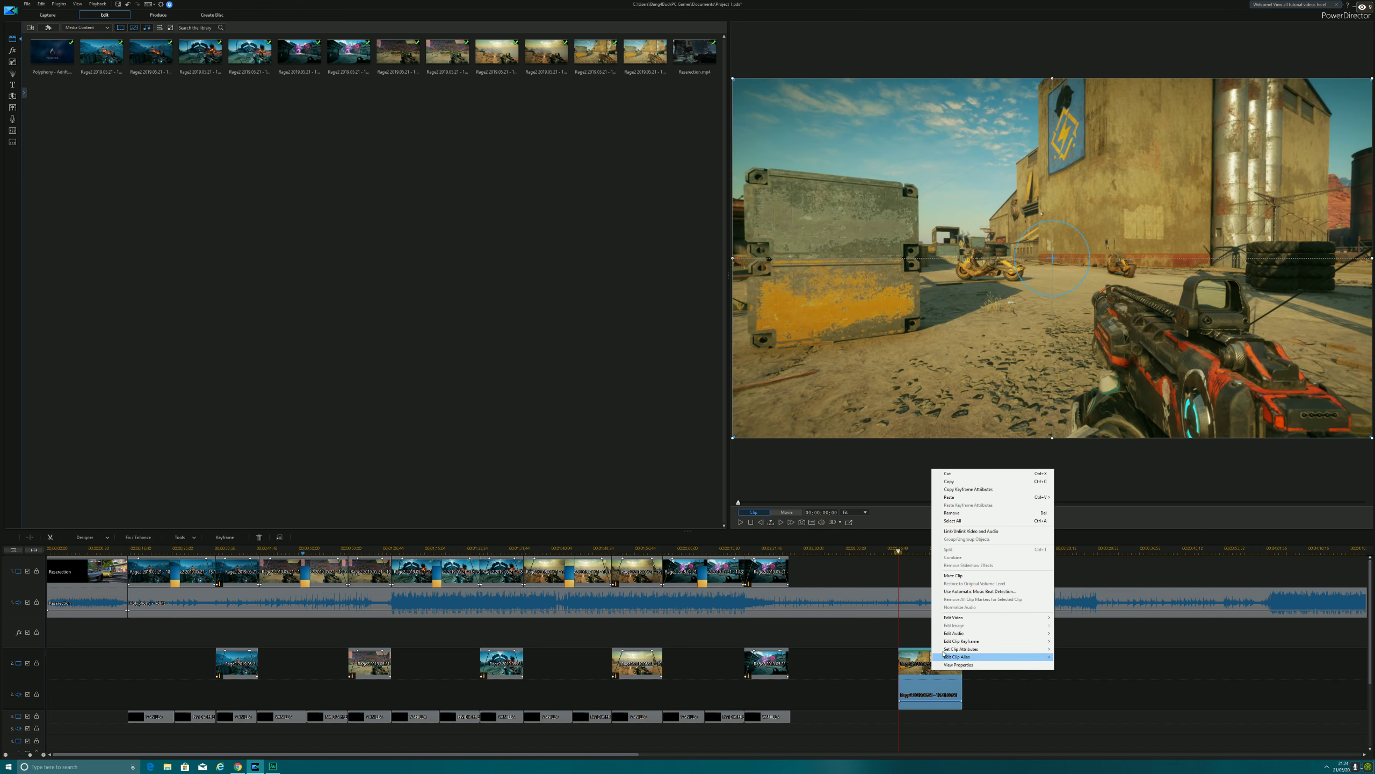
pyautogui.click(977, 532)
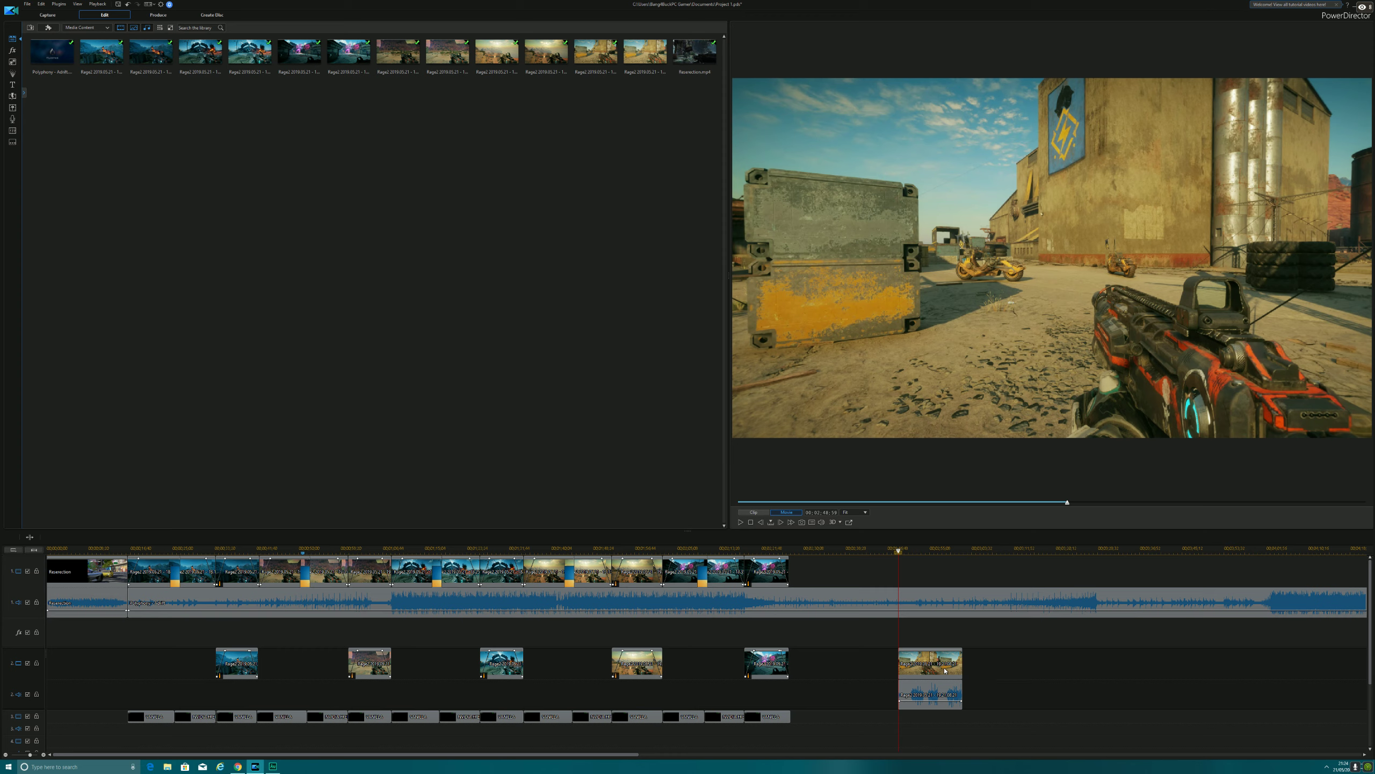
pyautogui.rightClick(933, 691)
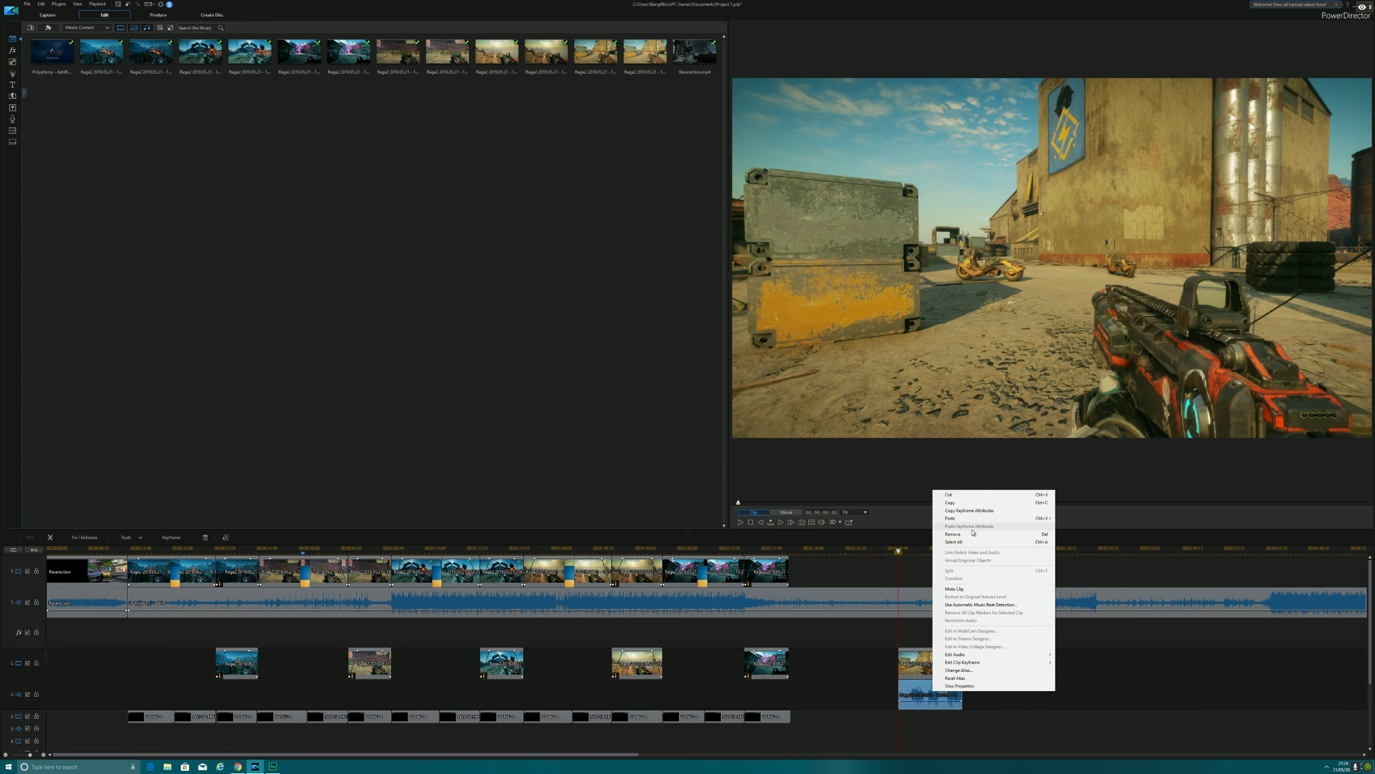
pyautogui.click(973, 534)
# Move the desert yard clip to the first video track, leaving a gap after the neon section, and play it.
pyautogui.click(922, 657)
pyautogui.moveTo(921, 657); pyautogui.dragTo(816, 573)
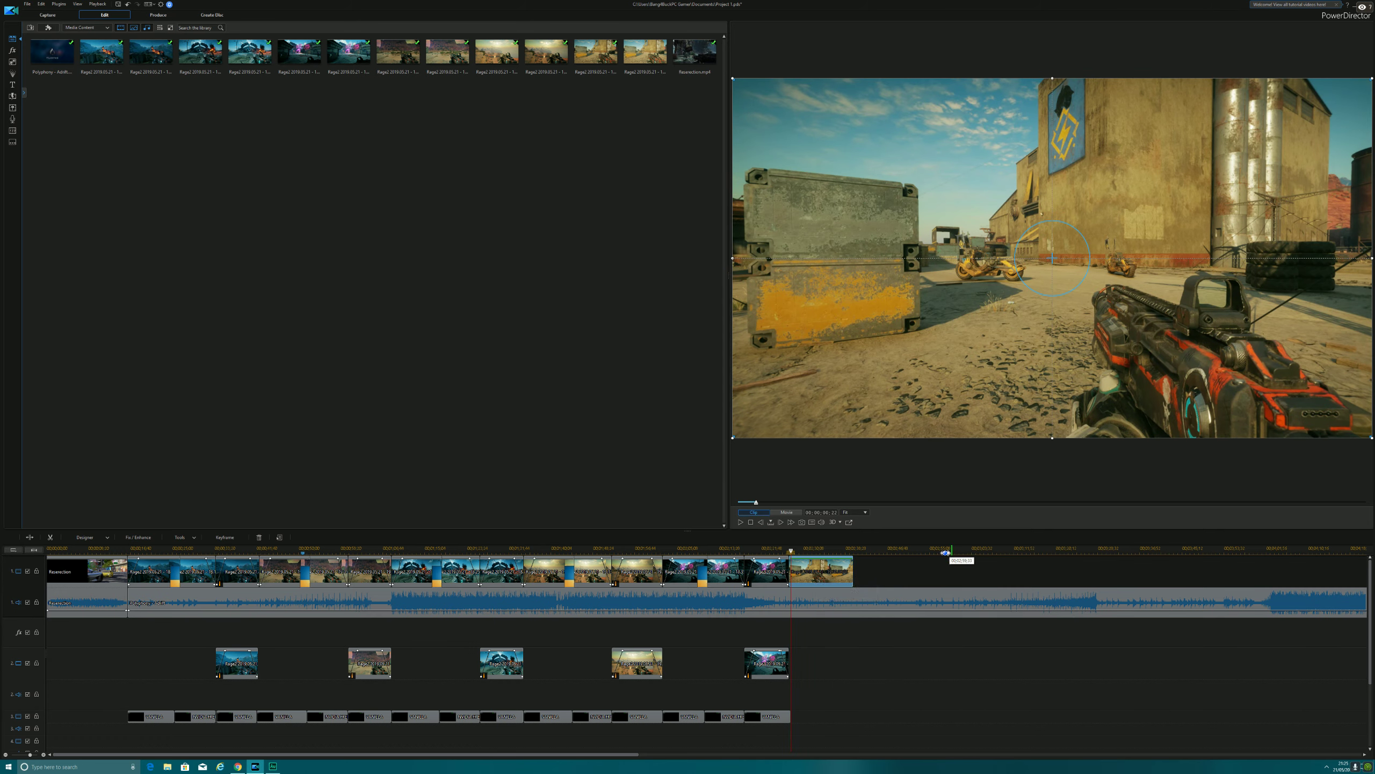
pyautogui.moveTo(849, 556); pyautogui.dragTo(888, 556)
pyautogui.click(786, 512)
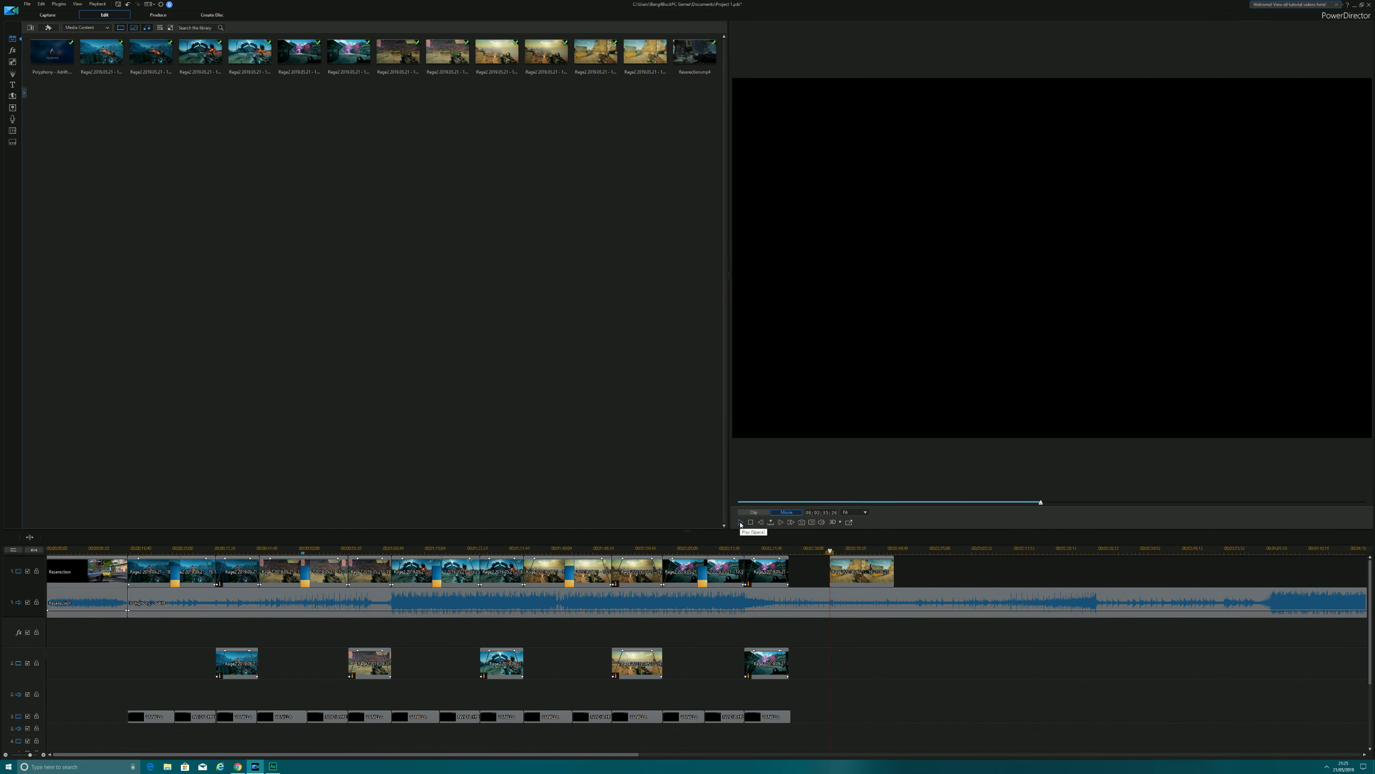
pyautogui.click(741, 522)
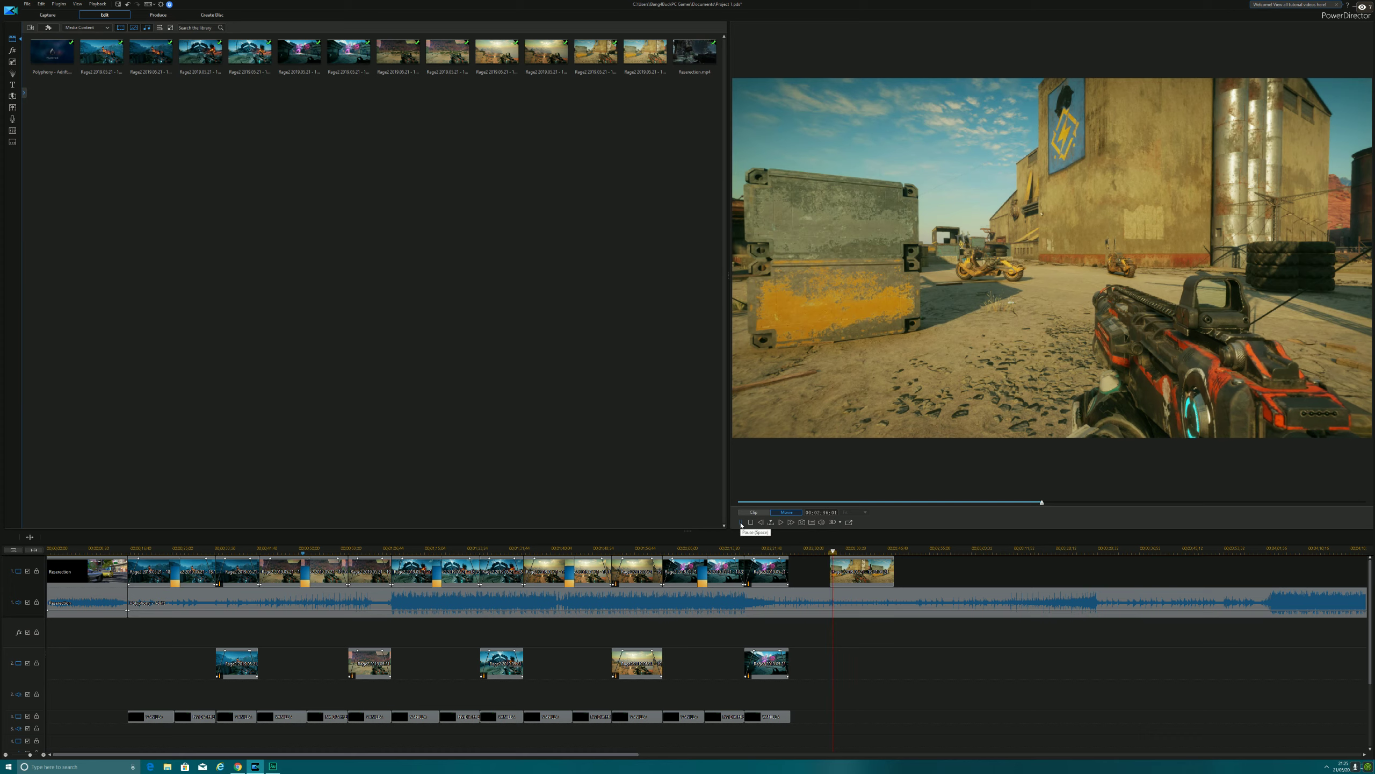
# Move the desert yard clip against the end of the neon section on the first video track, and play it.
pyautogui.moveTo(853, 572); pyautogui.dragTo(788, 567)
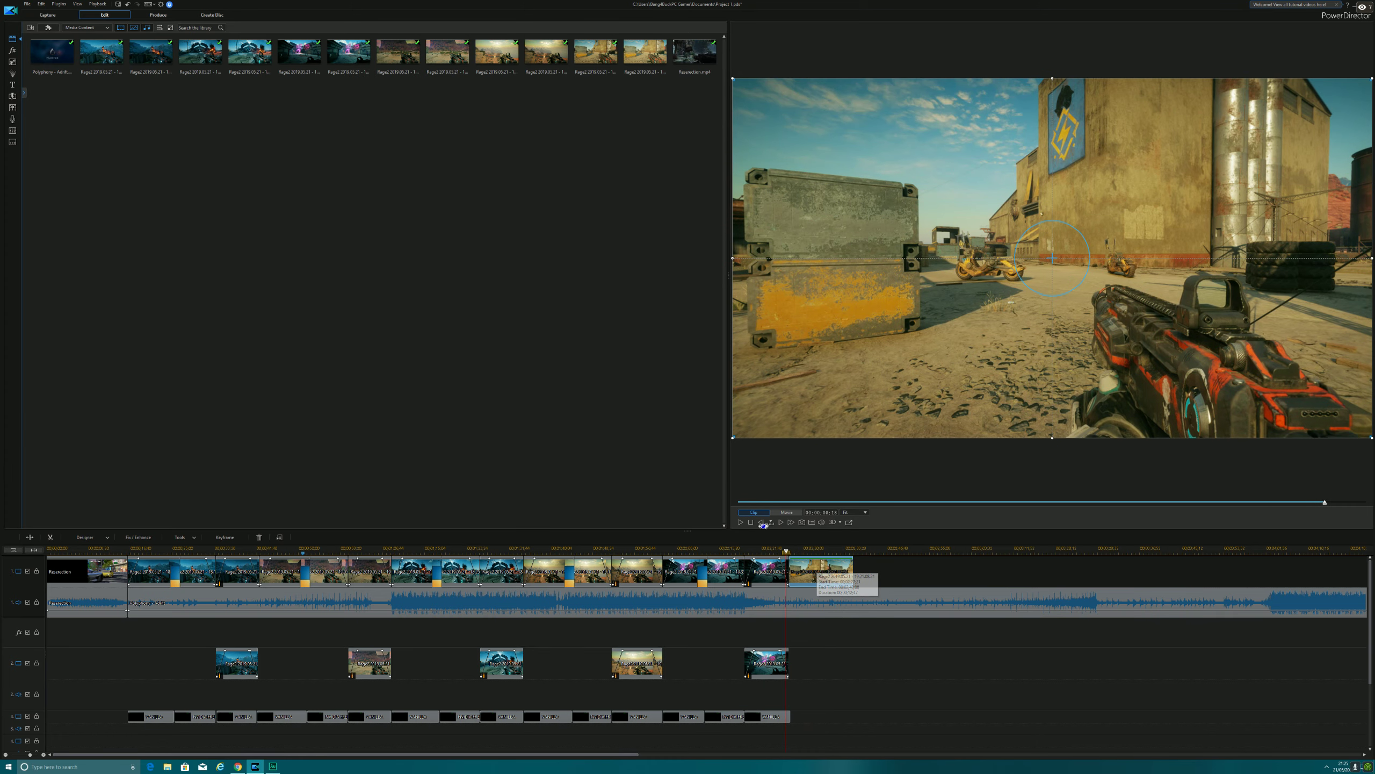
pyautogui.click(783, 514)
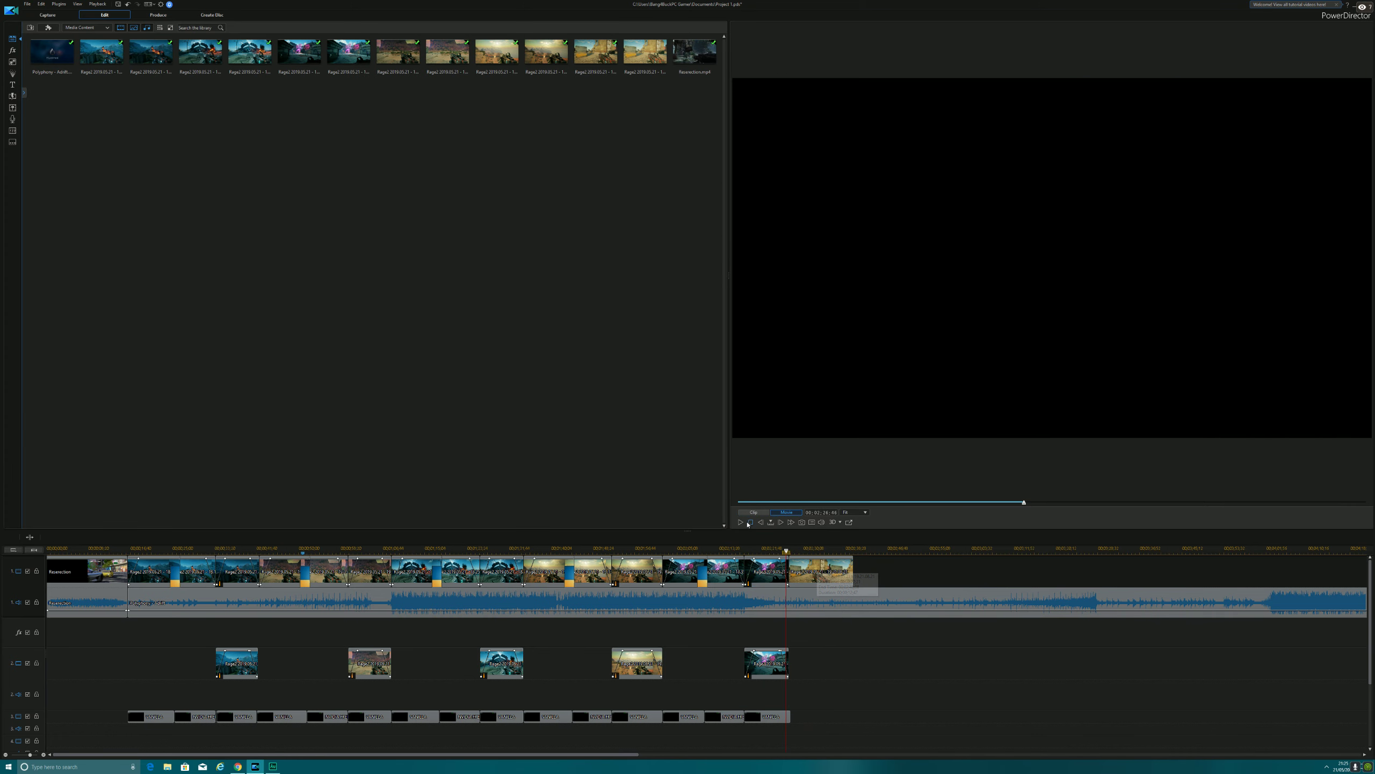
pyautogui.click(741, 522)
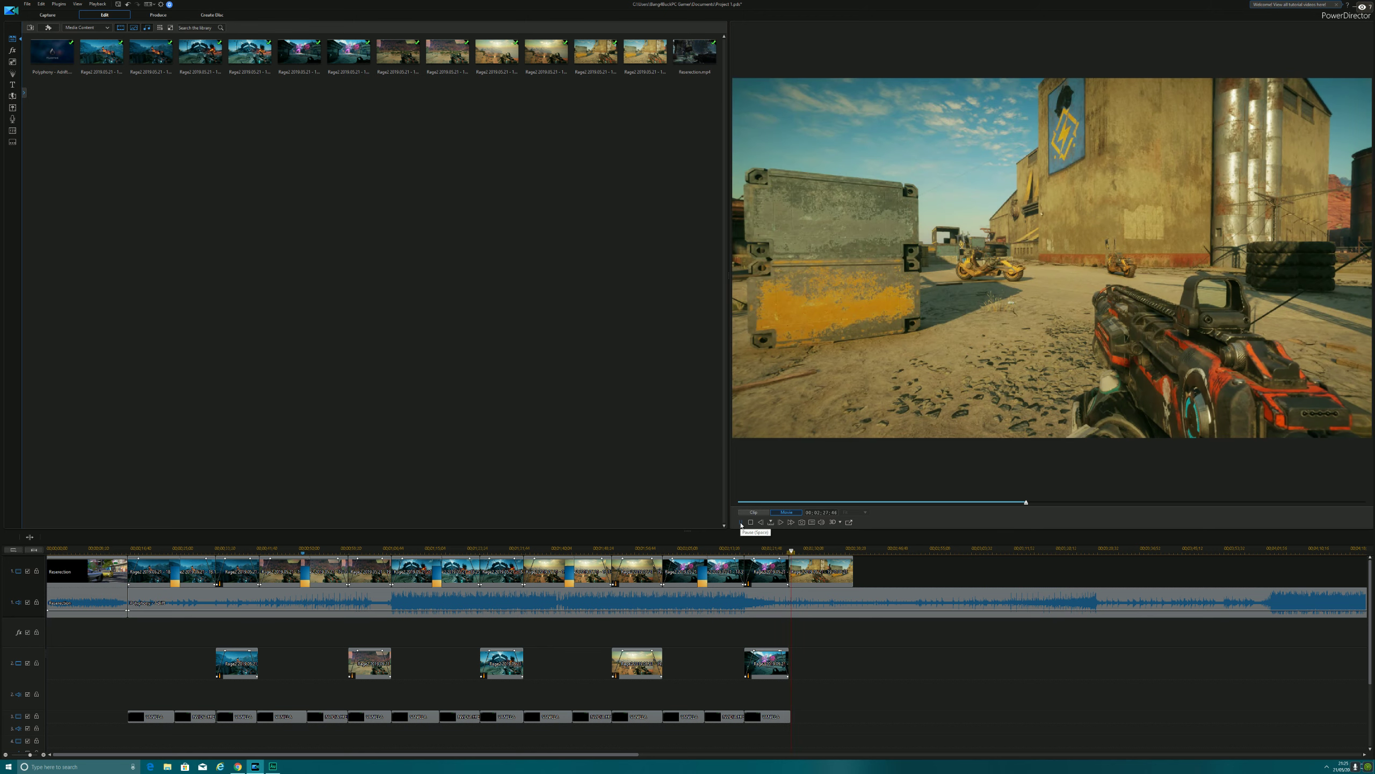
pyautogui.click(741, 523)
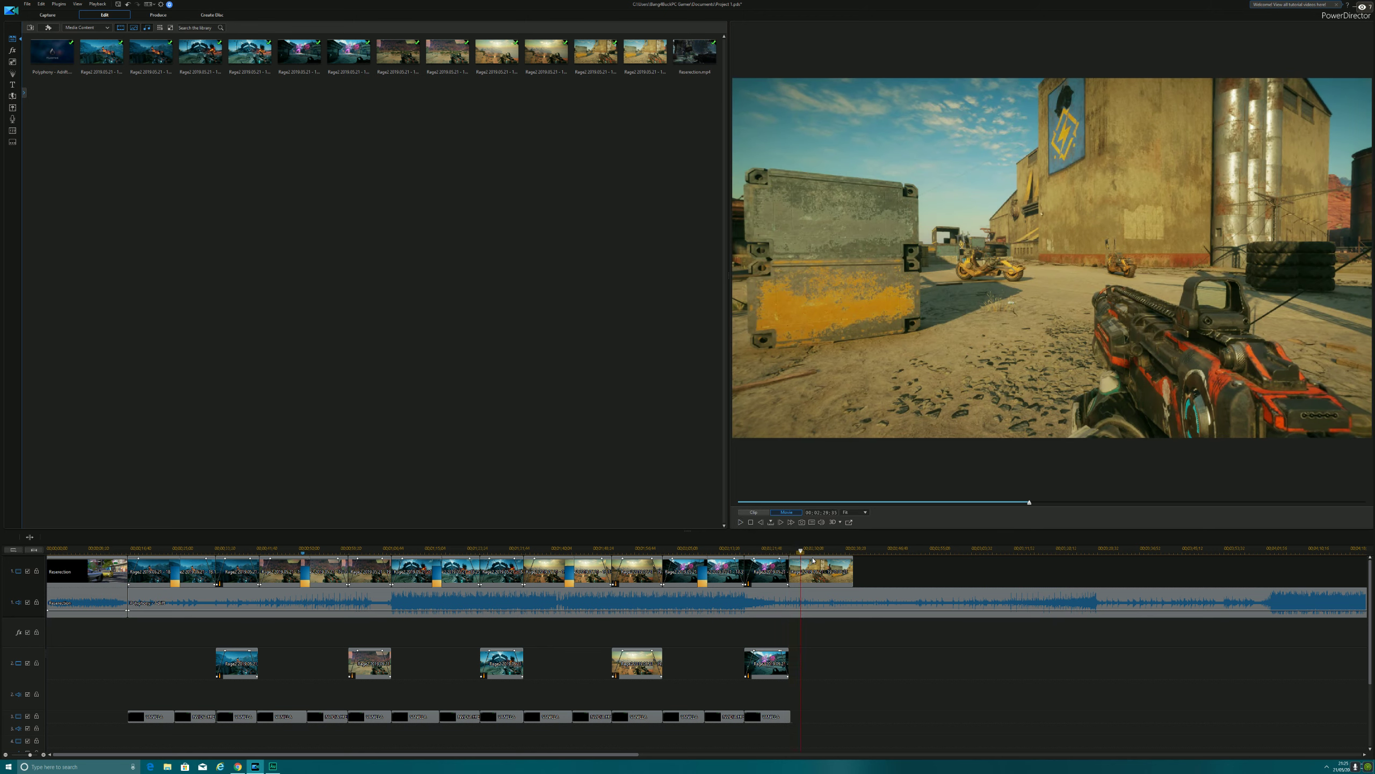
pyautogui.click(741, 523)
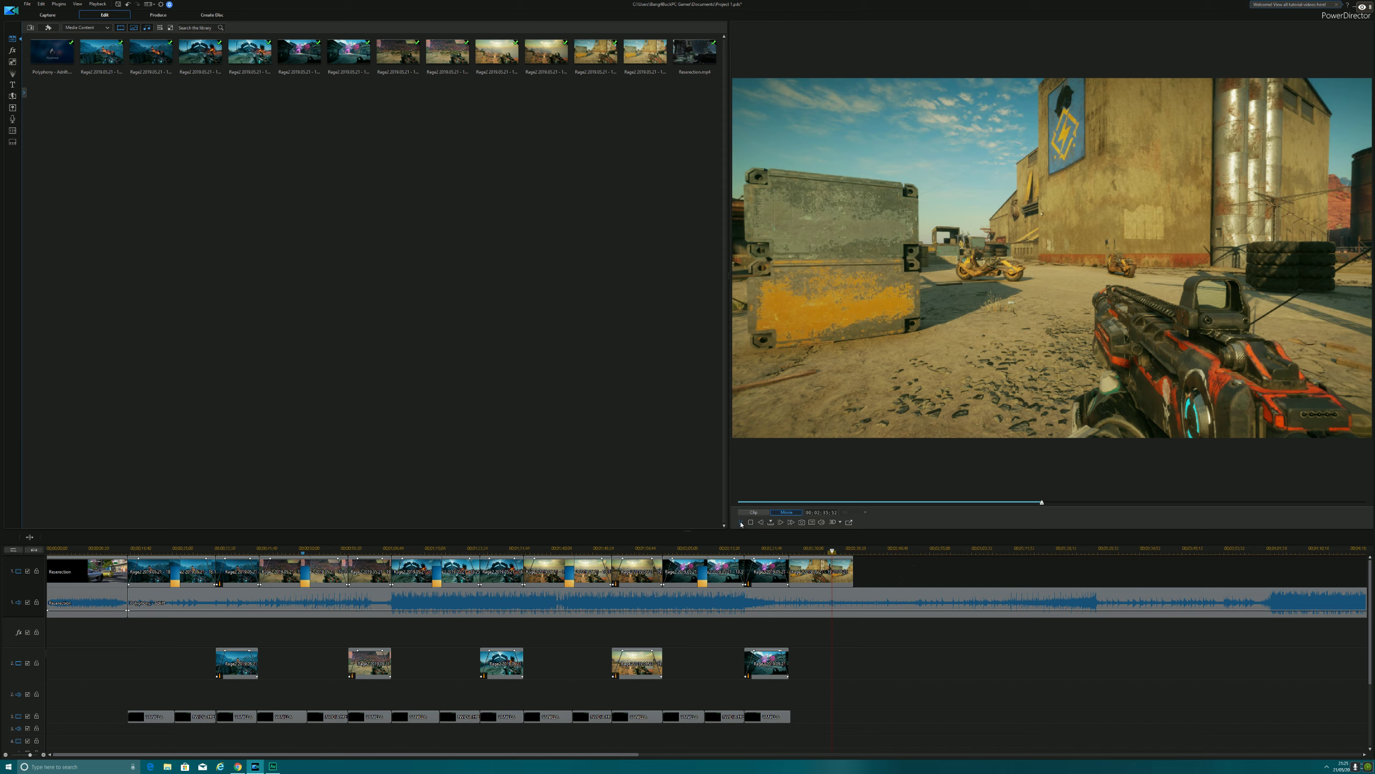
# Split the desert yard clip at the playhead near its end and remove the leftover piece.
pyautogui.rightClick(840, 572)
pyautogui.click(858, 454)
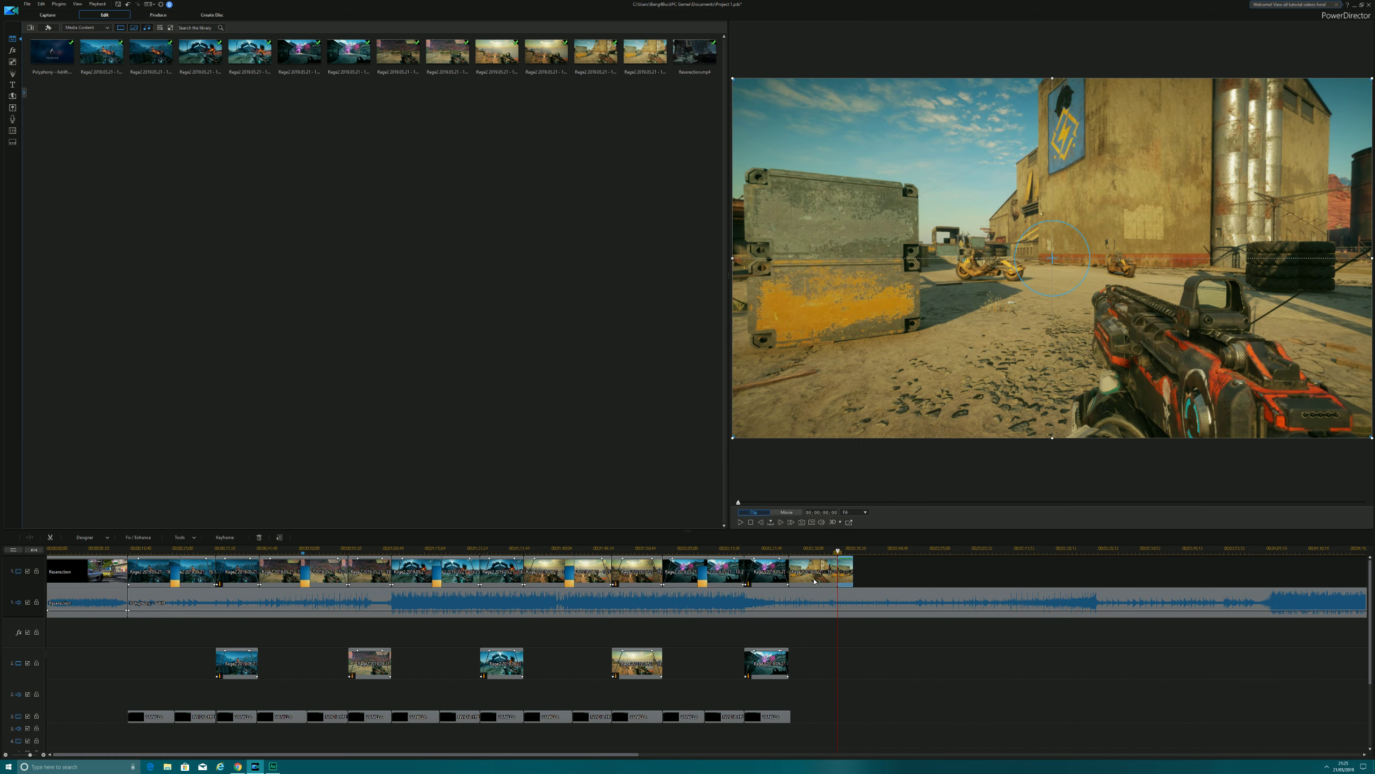
pyautogui.rightClick(845, 574)
pyautogui.click(886, 426)
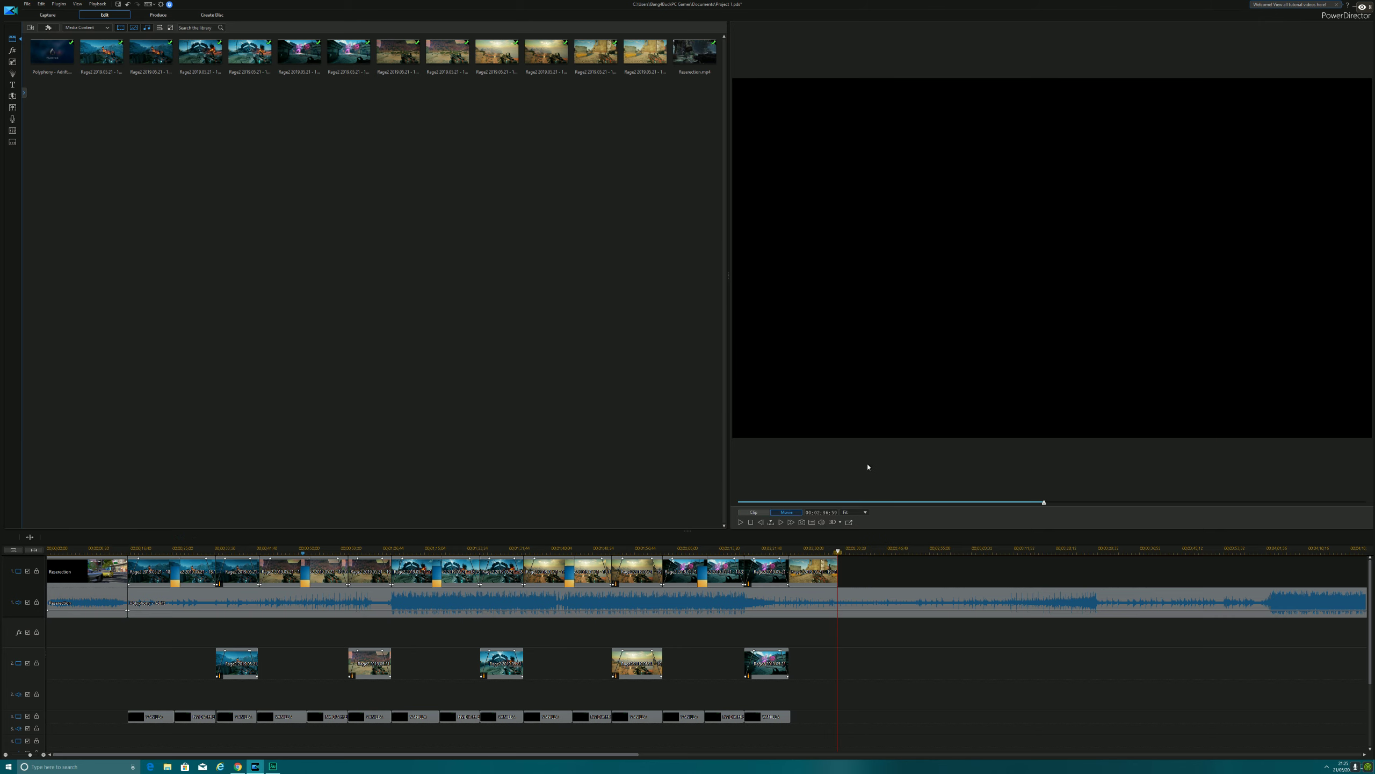
# Place the second desert yard clip on the second video track and remove its audio after unlinking it.
pyautogui.moveTo(650, 54); pyautogui.dragTo(992, 677)
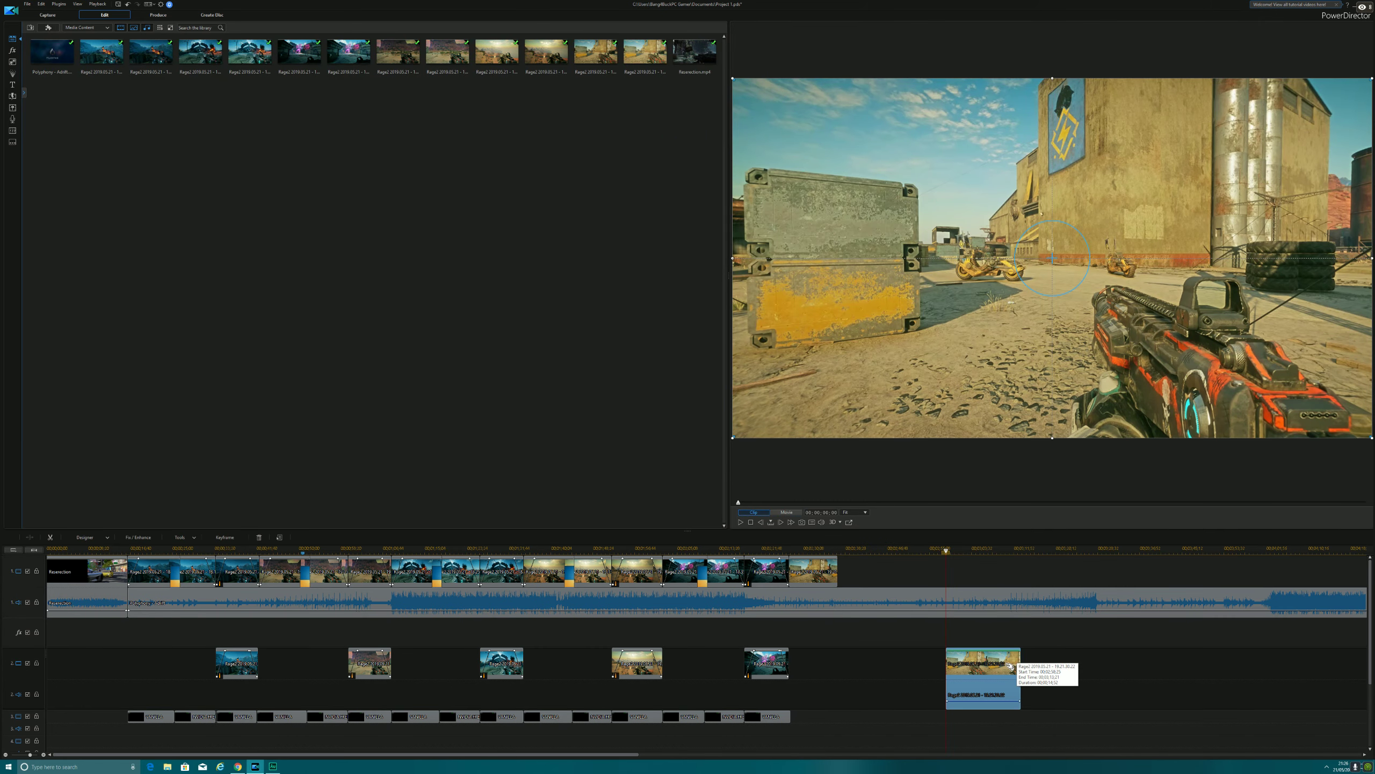
pyautogui.rightClick(1006, 666)
pyautogui.click(1053, 655)
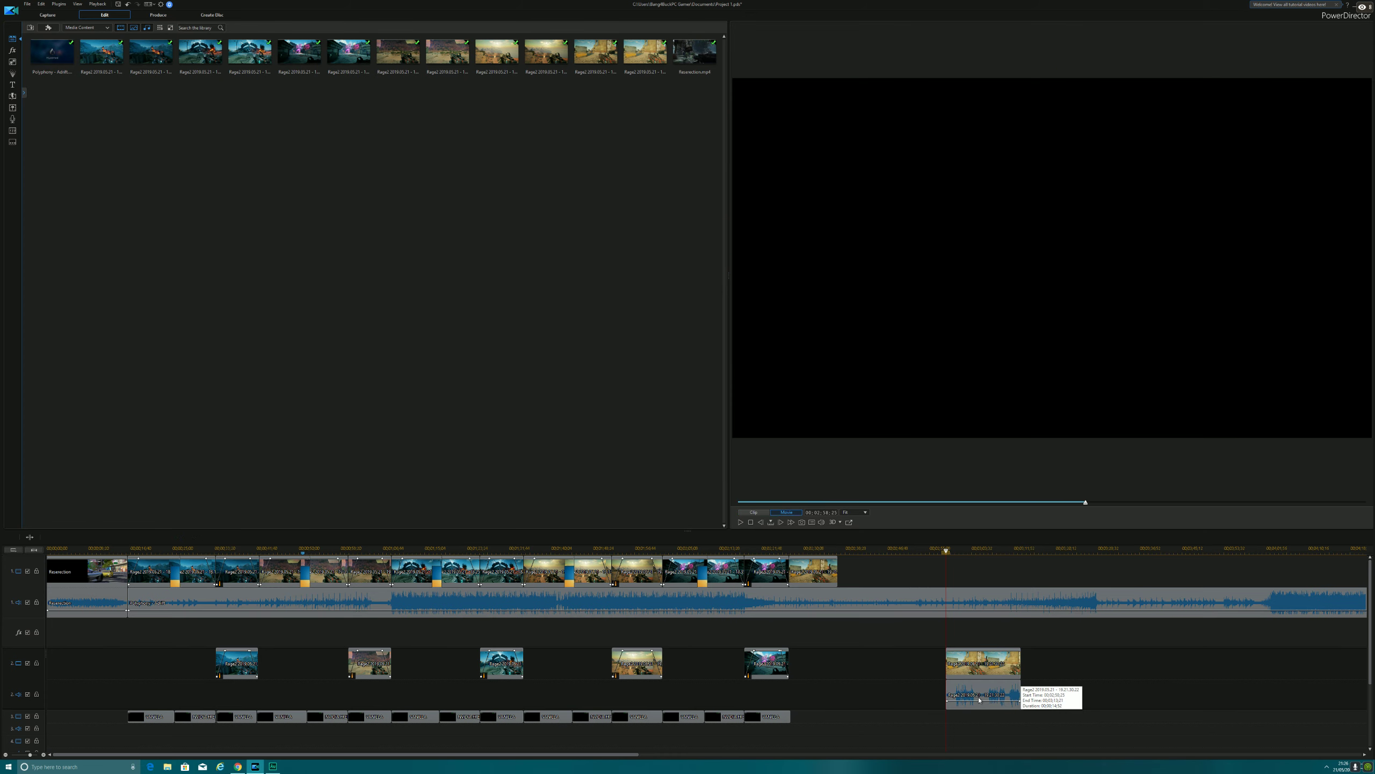
pyautogui.rightClick(980, 693)
pyautogui.click(1016, 538)
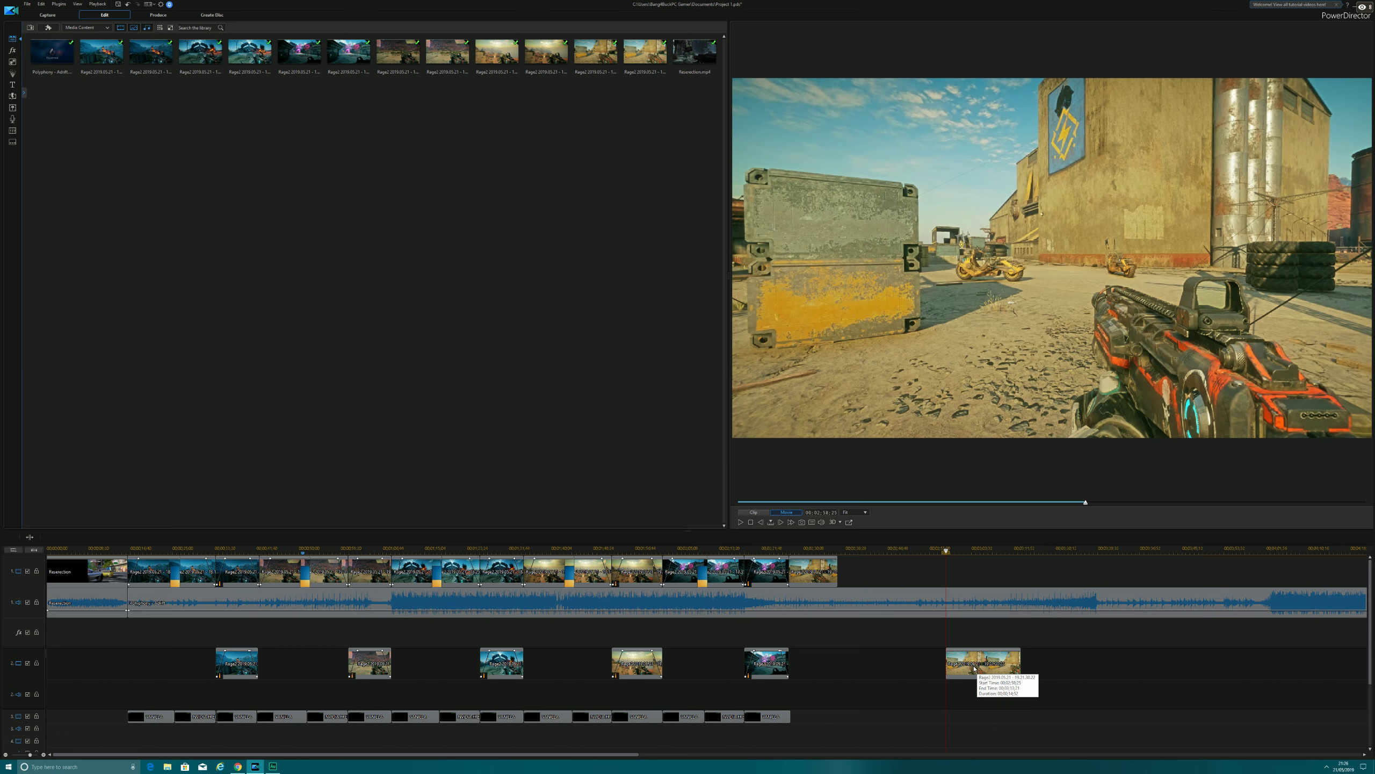
# Move the second desert yard clip to the first video track, play its beginning, and butt it against the first desert clip.
pyautogui.click(975, 665)
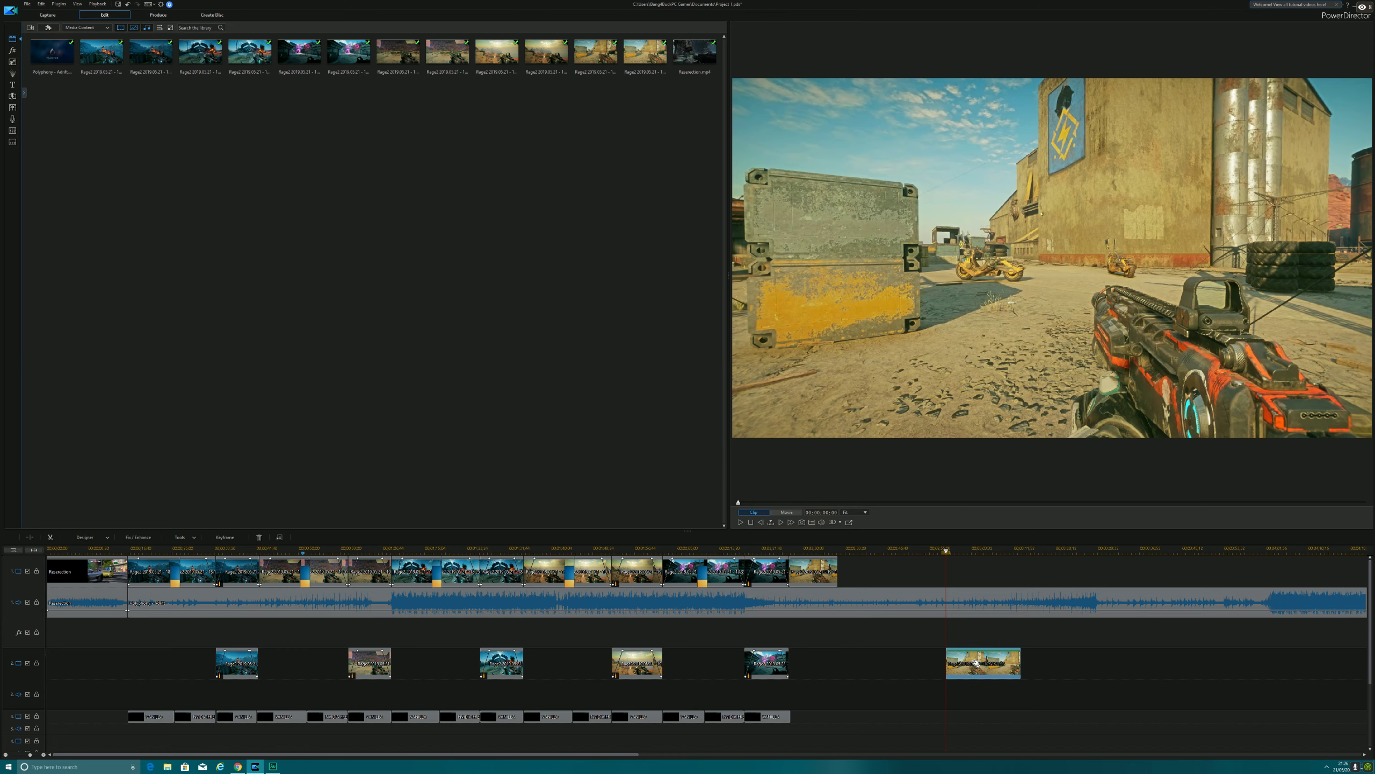
pyautogui.moveTo(975, 658); pyautogui.dragTo(930, 559)
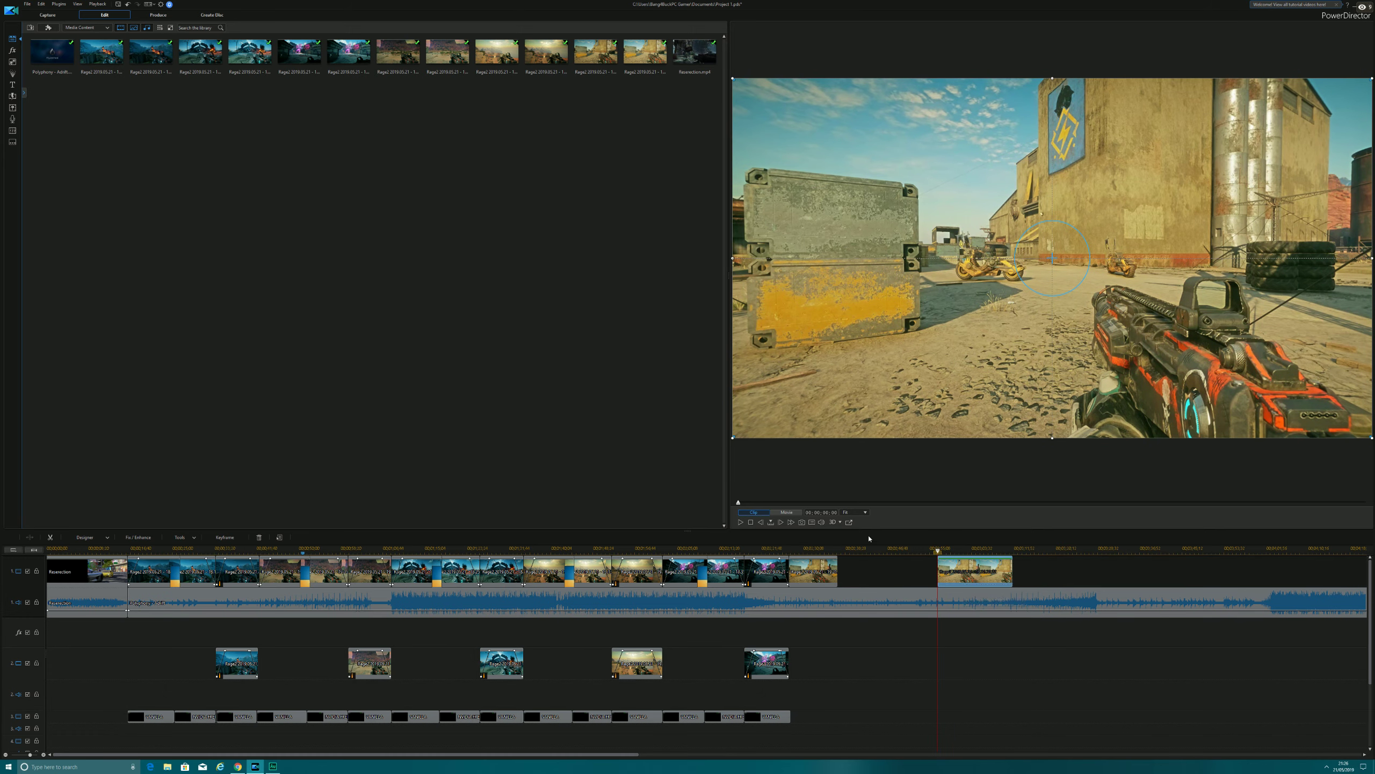
pyautogui.click(792, 512)
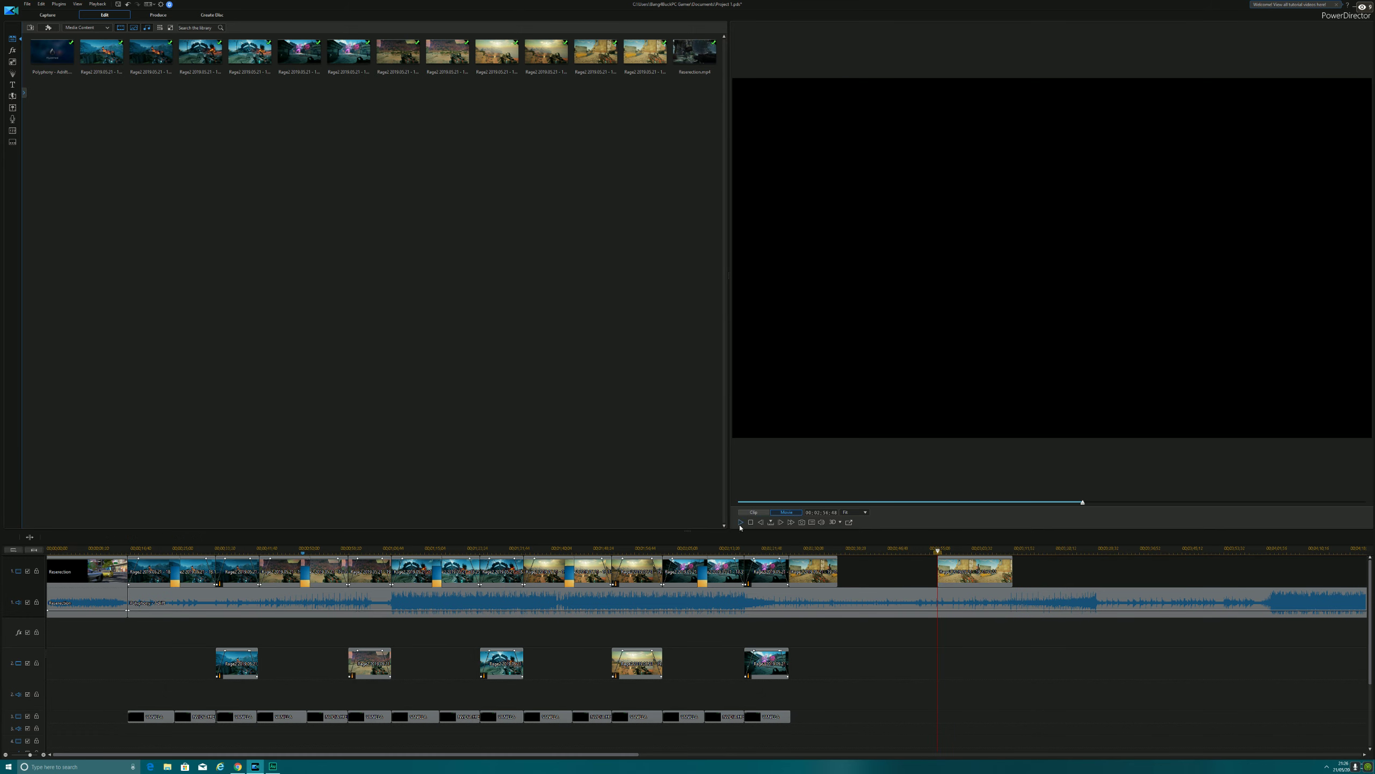
pyautogui.click(741, 522)
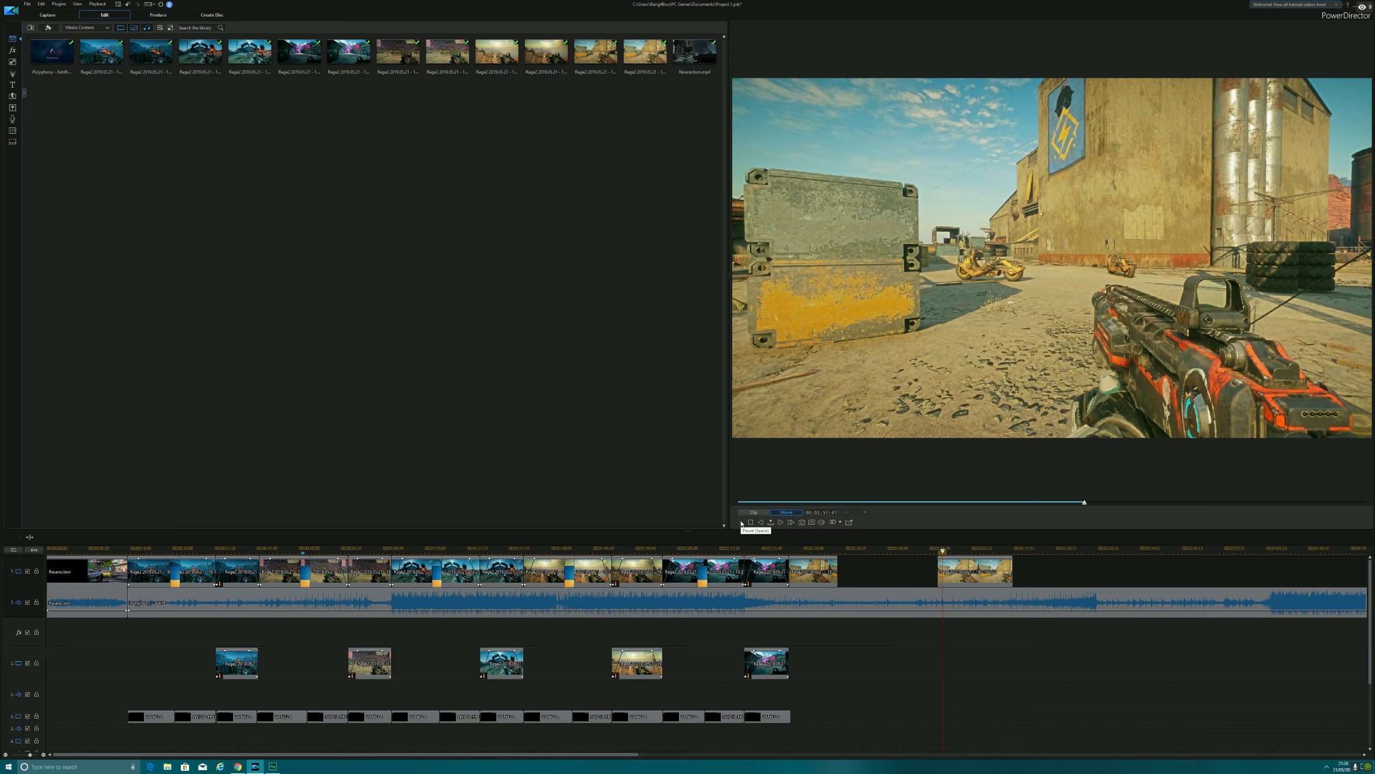
pyautogui.moveTo(962, 573); pyautogui.dragTo(862, 573)
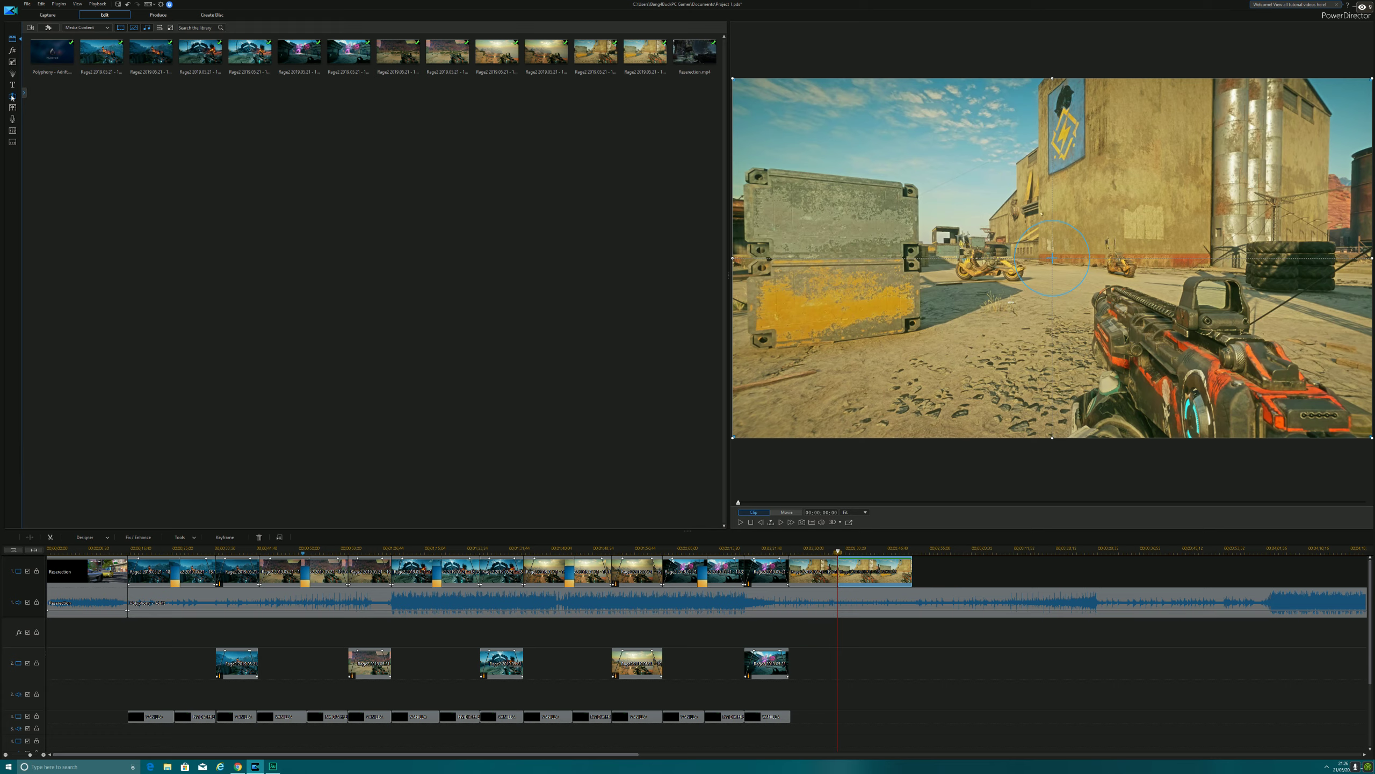
# Add a Wipe transition between the two desert yard clips.
pyautogui.click(12, 97)
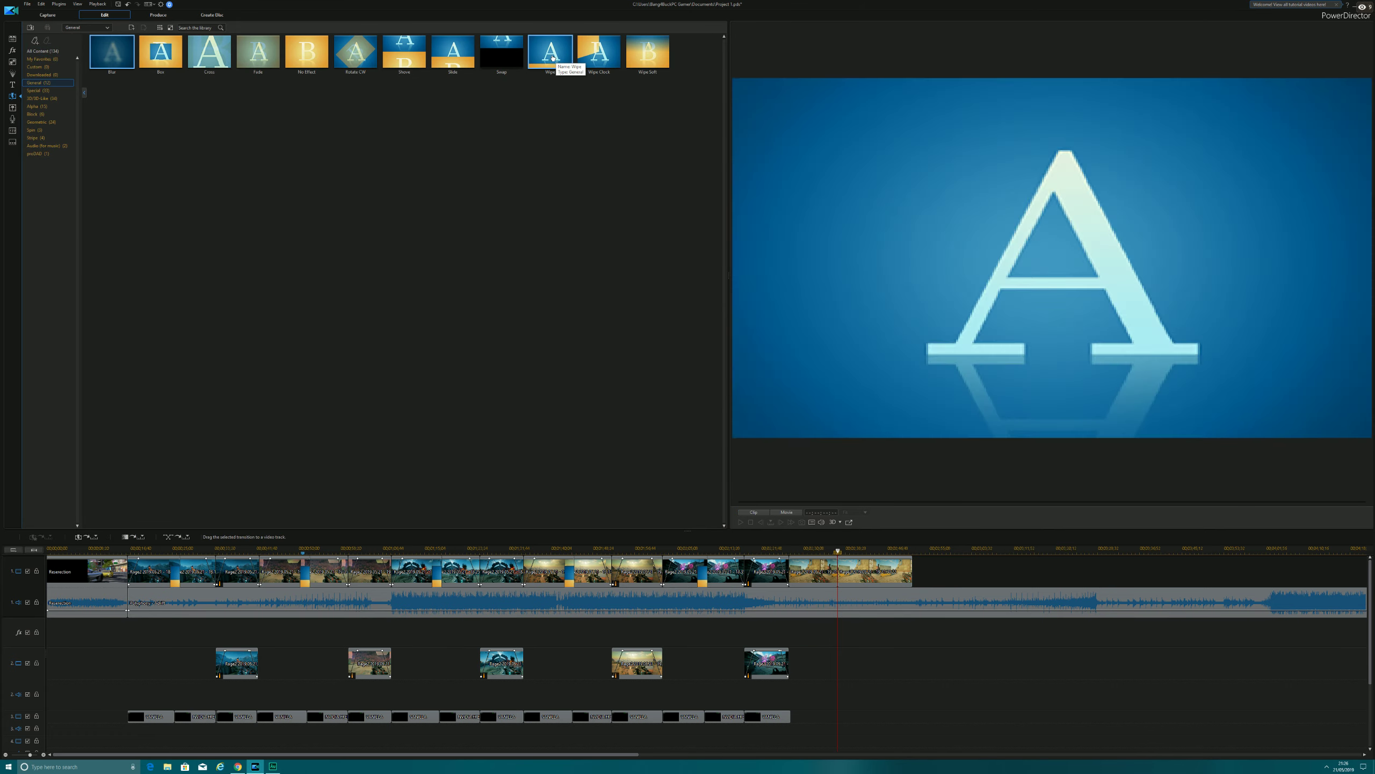
pyautogui.click(553, 59)
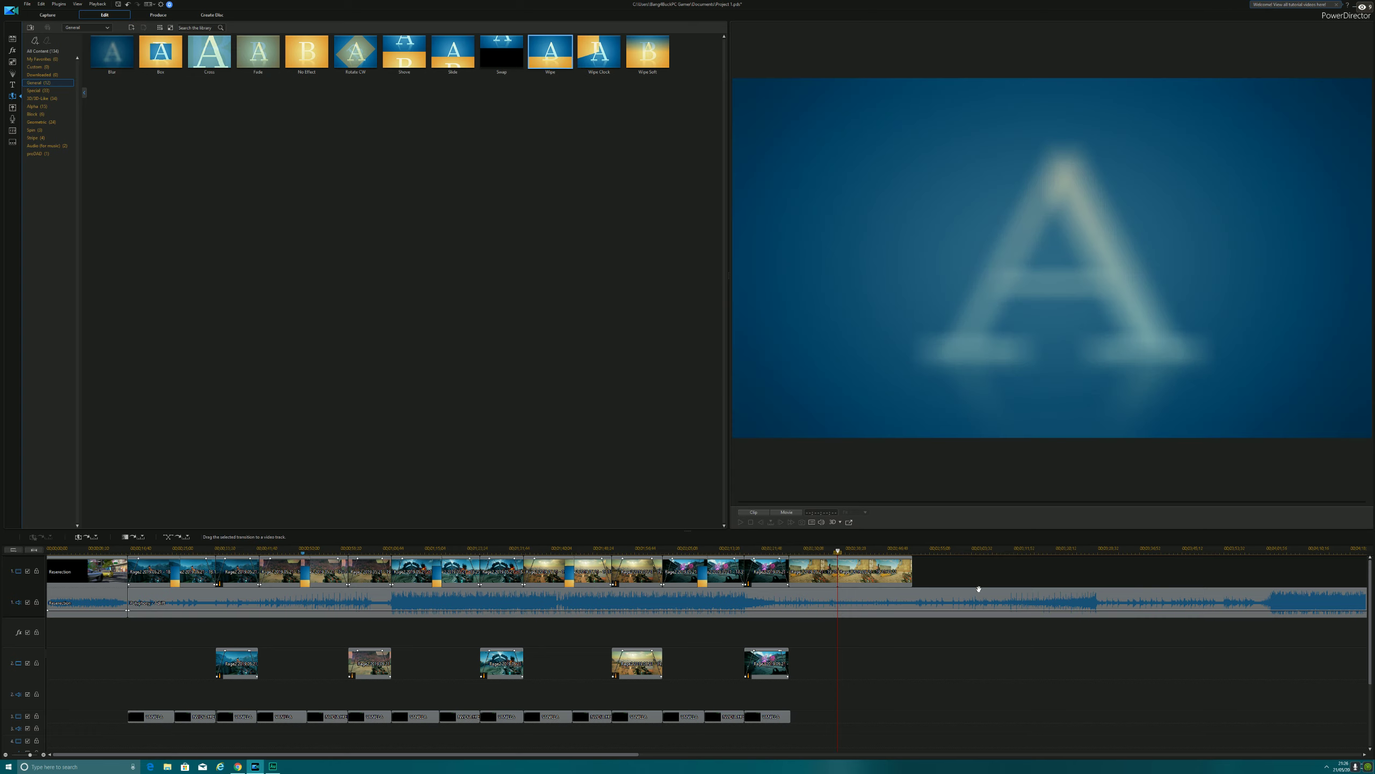
pyautogui.moveTo(857, 573); pyautogui.dragTo(839, 575)
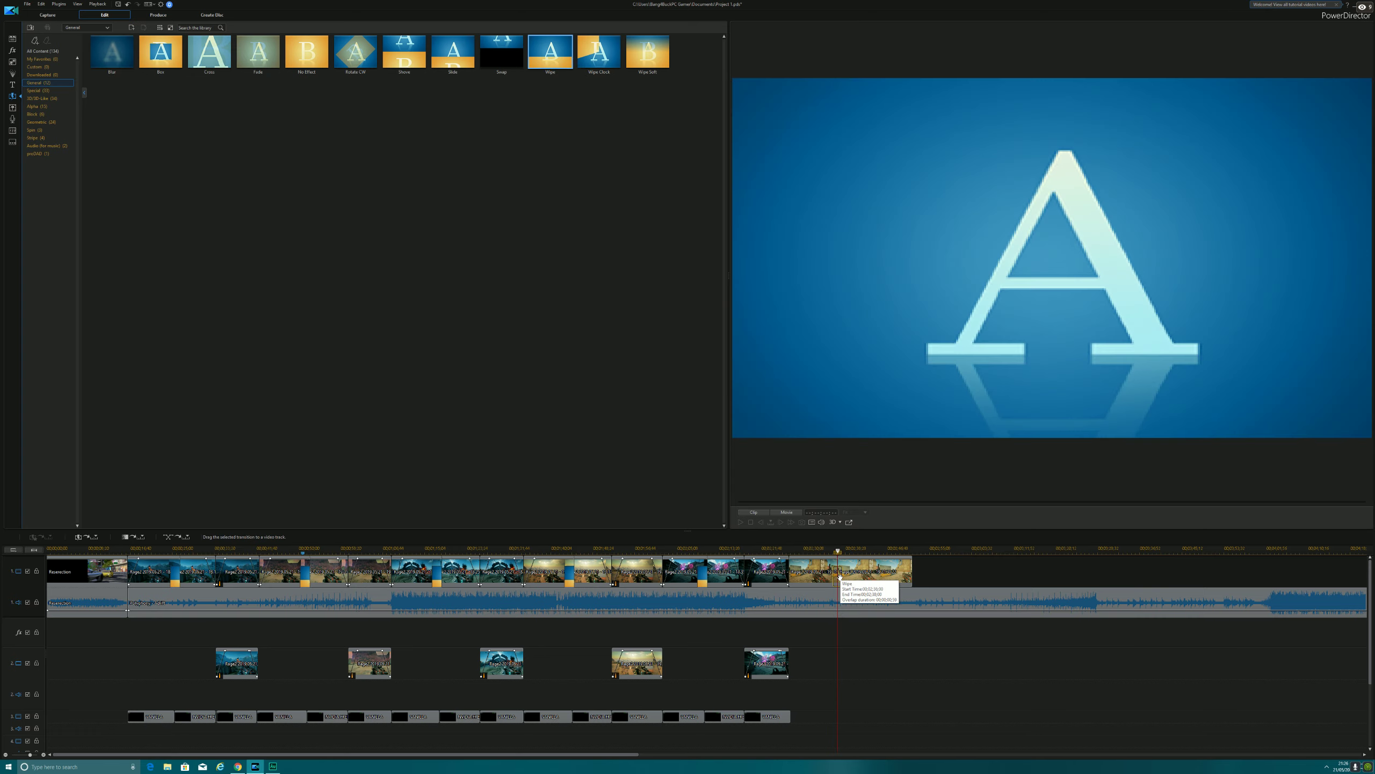
pyautogui.click(840, 578)
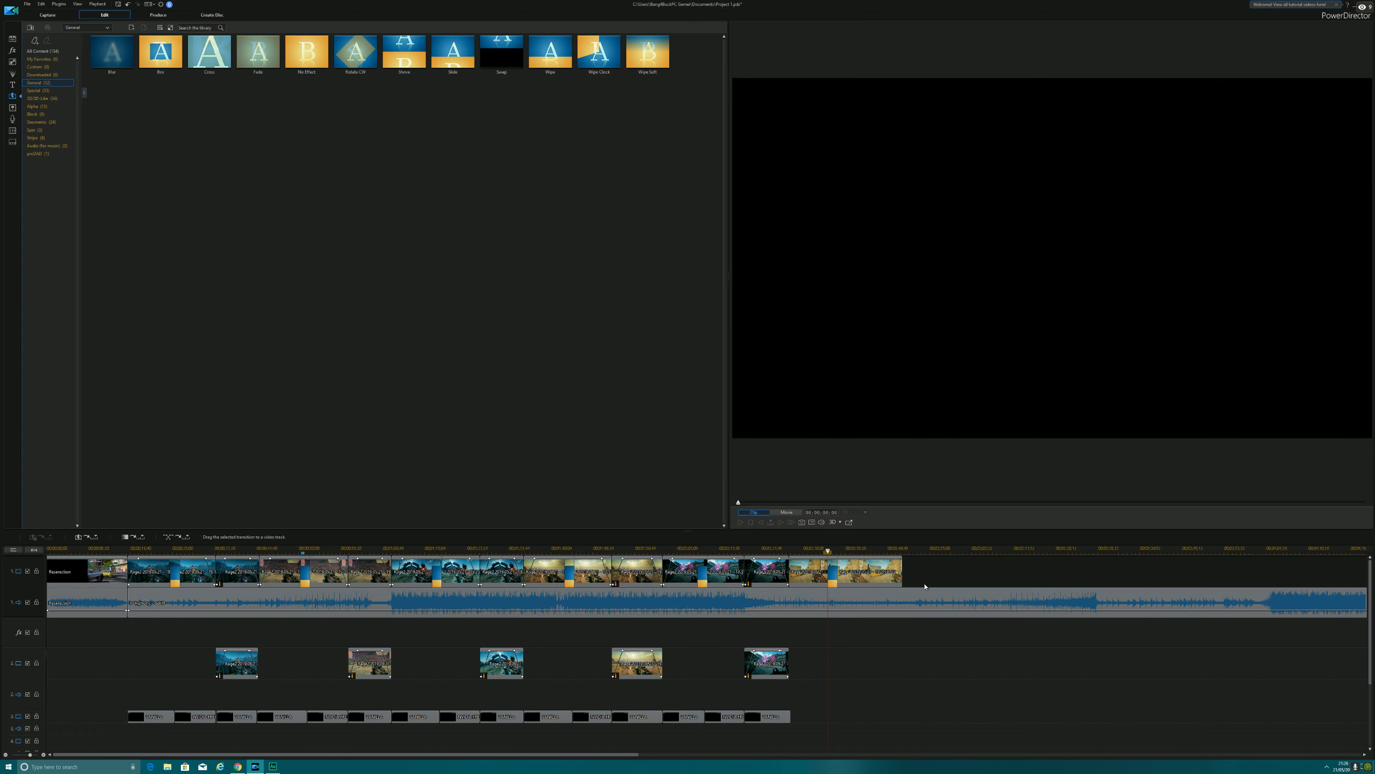
# Play the start of the desert section from where the neon section ends.
pyautogui.click(786, 559)
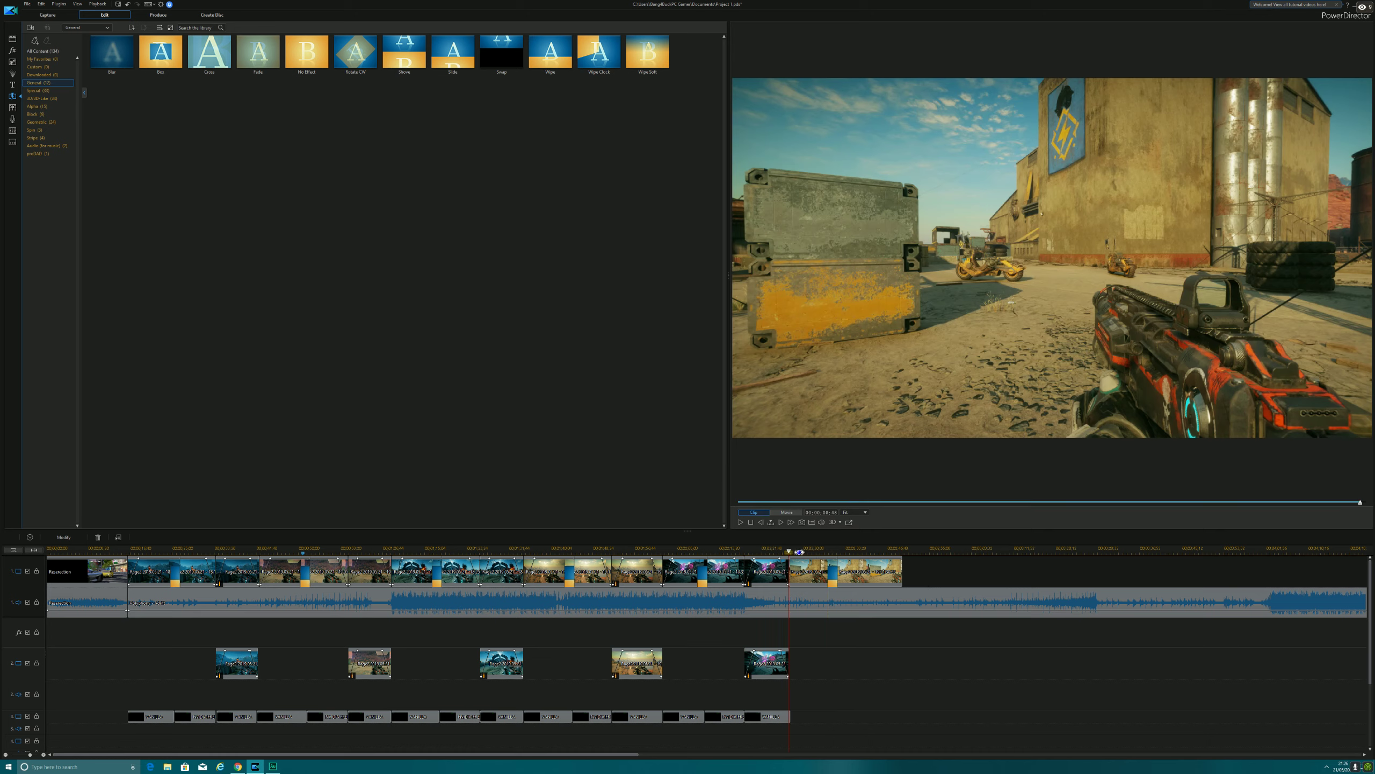
pyautogui.click(971, 561)
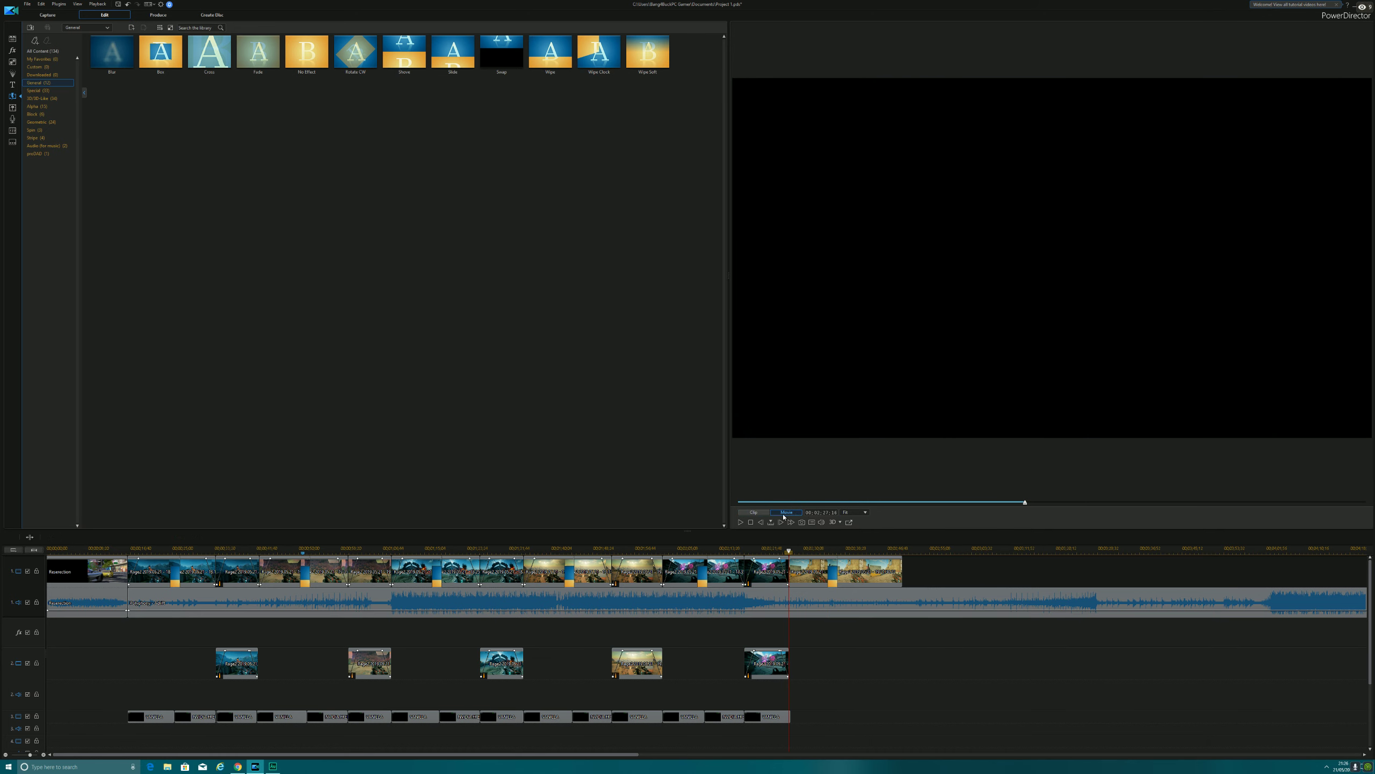
pyautogui.click(742, 523)
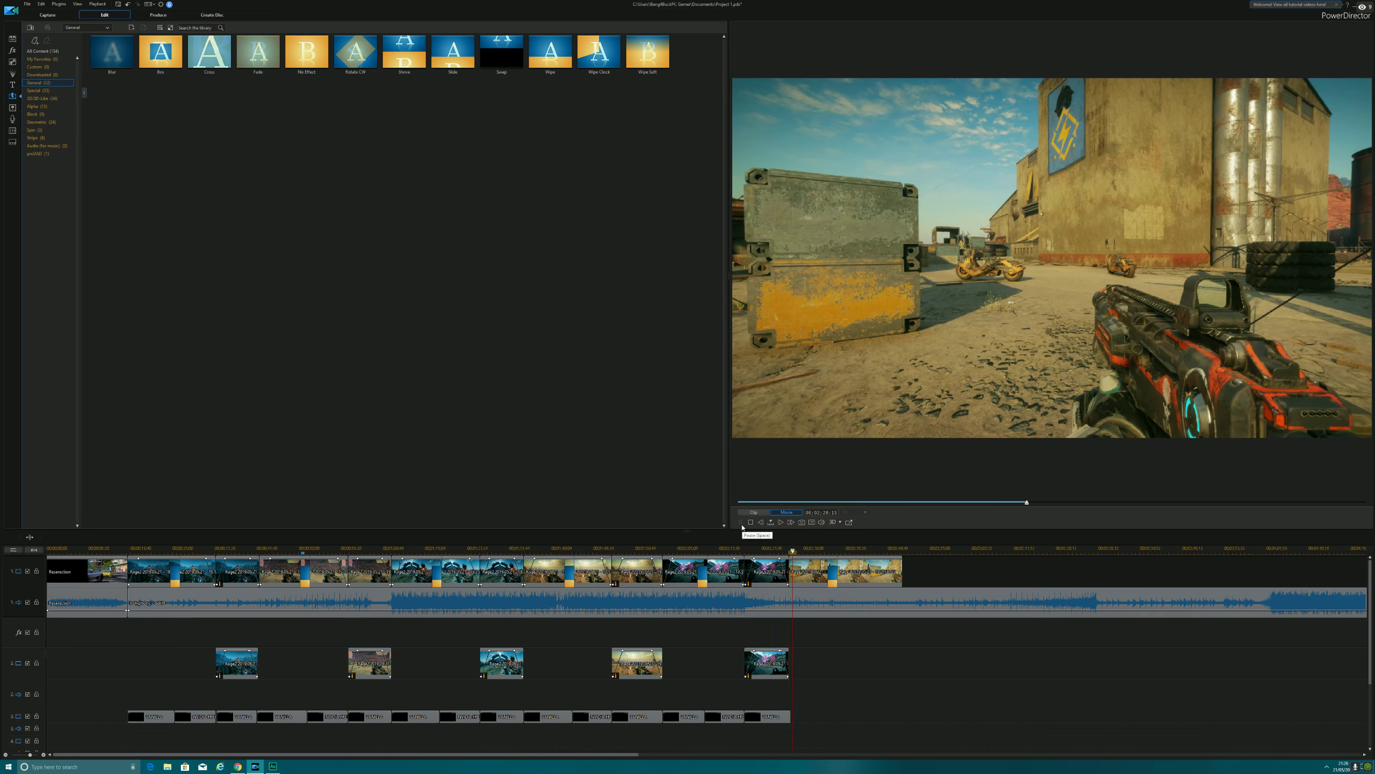
pyautogui.click(742, 523)
# Trim the last VANILLA / NVIDIA FREESTYLE title to end with the neon clips, and play the first desert clip.
pyautogui.click(786, 717)
pyautogui.moveTo(786, 717); pyautogui.dragTo(788, 716)
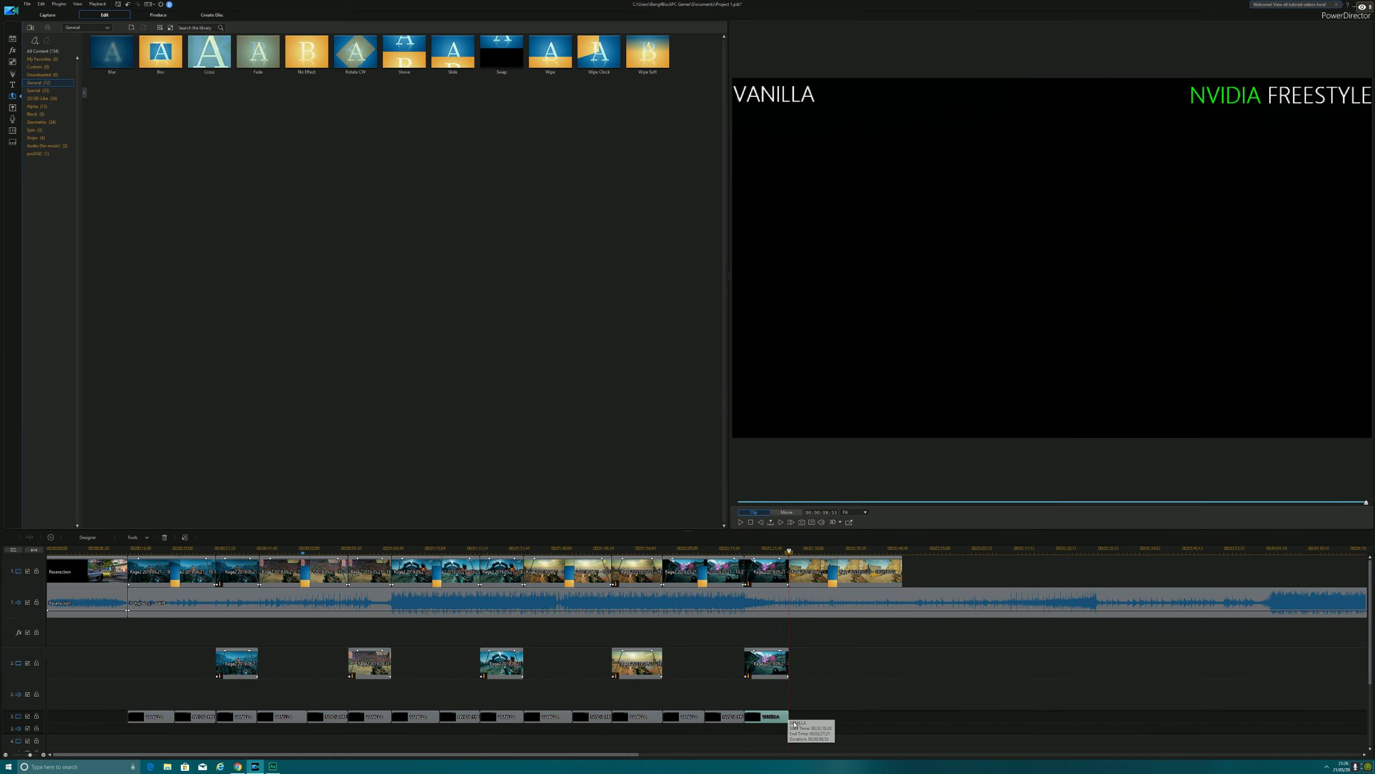
pyautogui.click(787, 716)
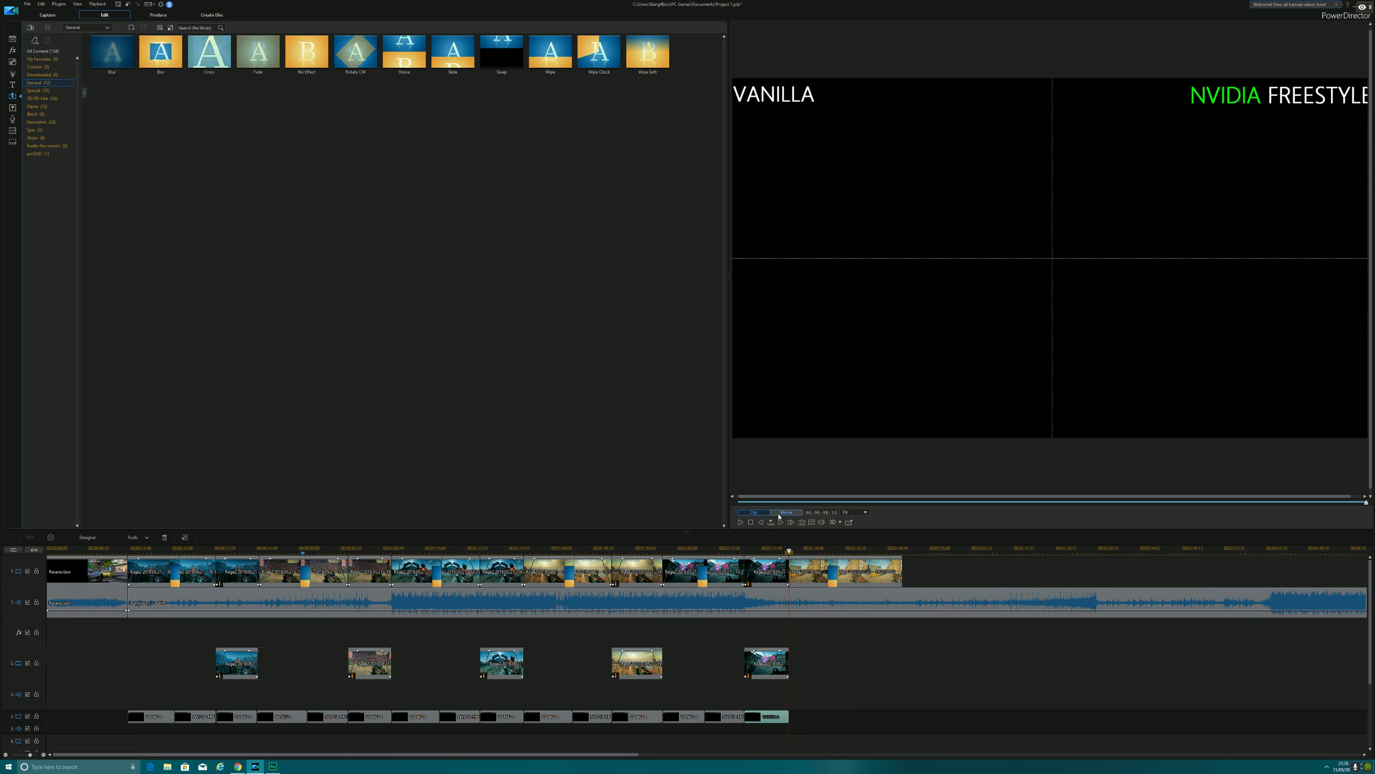
pyautogui.click(741, 522)
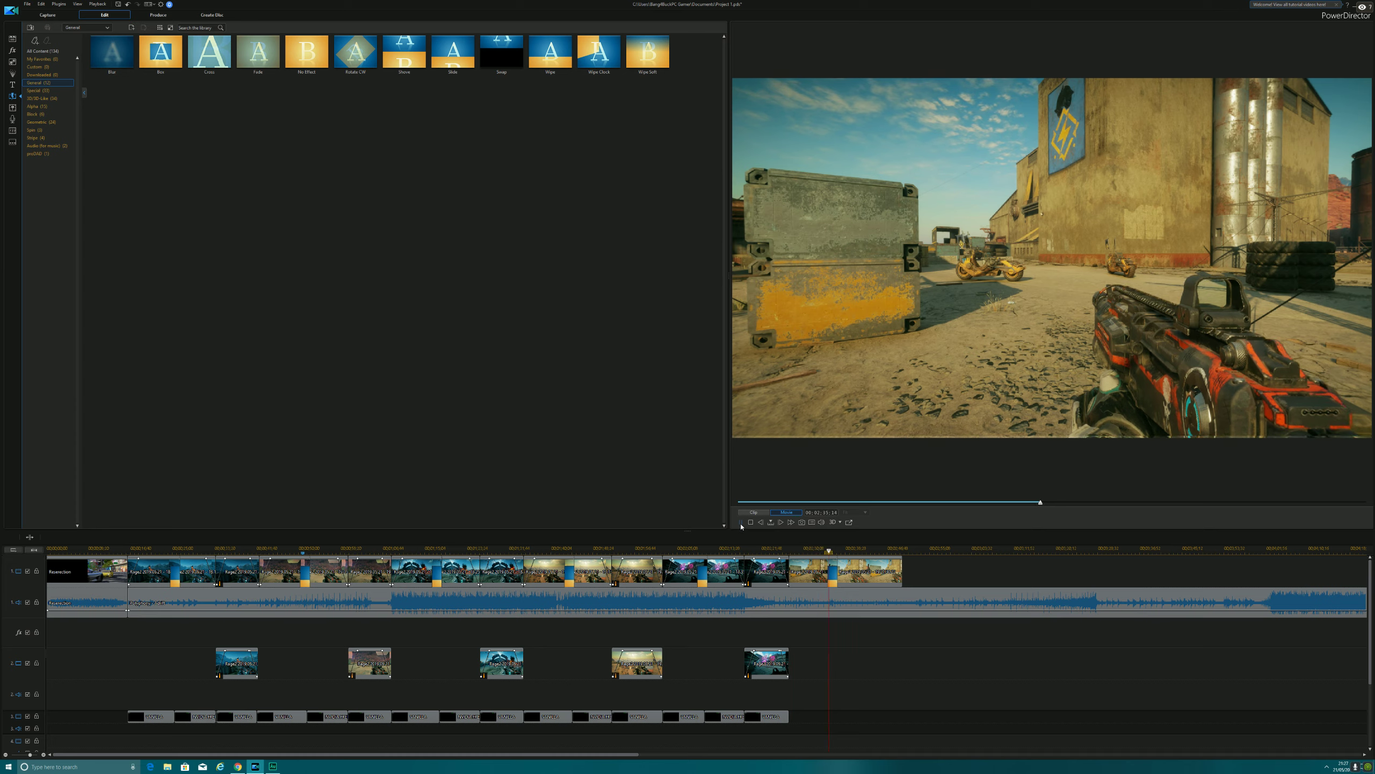
pyautogui.click(740, 523)
# Pull the two desert clips apart, extend the first one's end slightly, and butt the second clip against it again.
pyautogui.moveTo(869, 572); pyautogui.dragTo(904, 572)
pyautogui.click(836, 573)
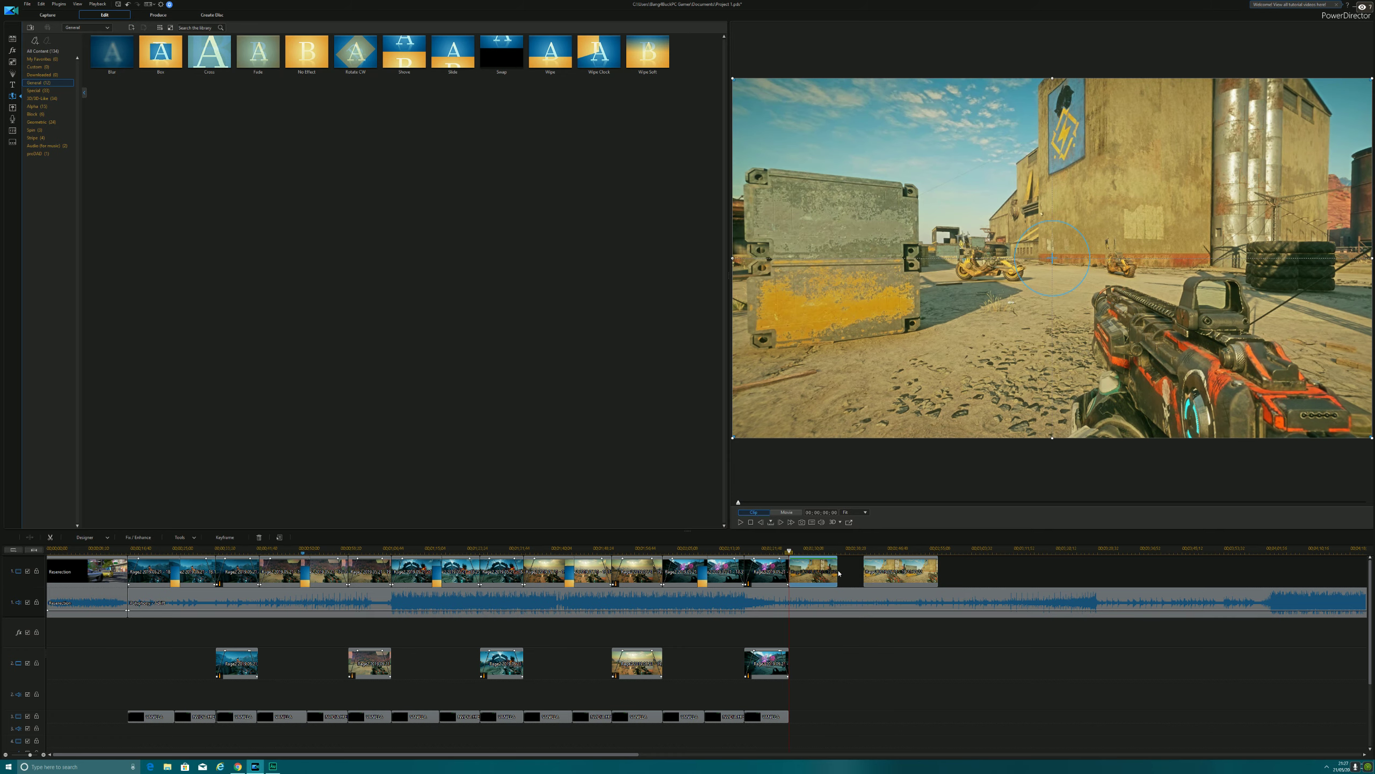
pyautogui.click(838, 573)
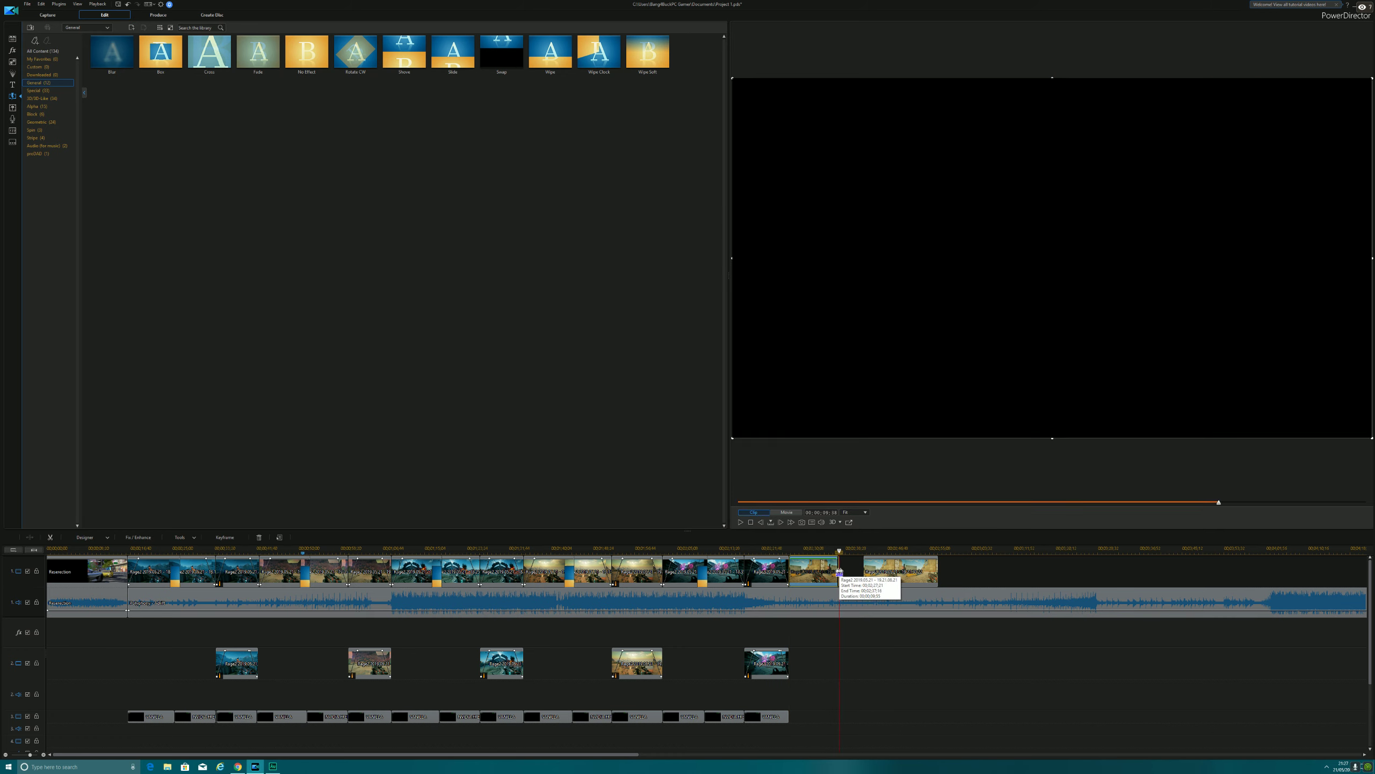
pyautogui.click(883, 575)
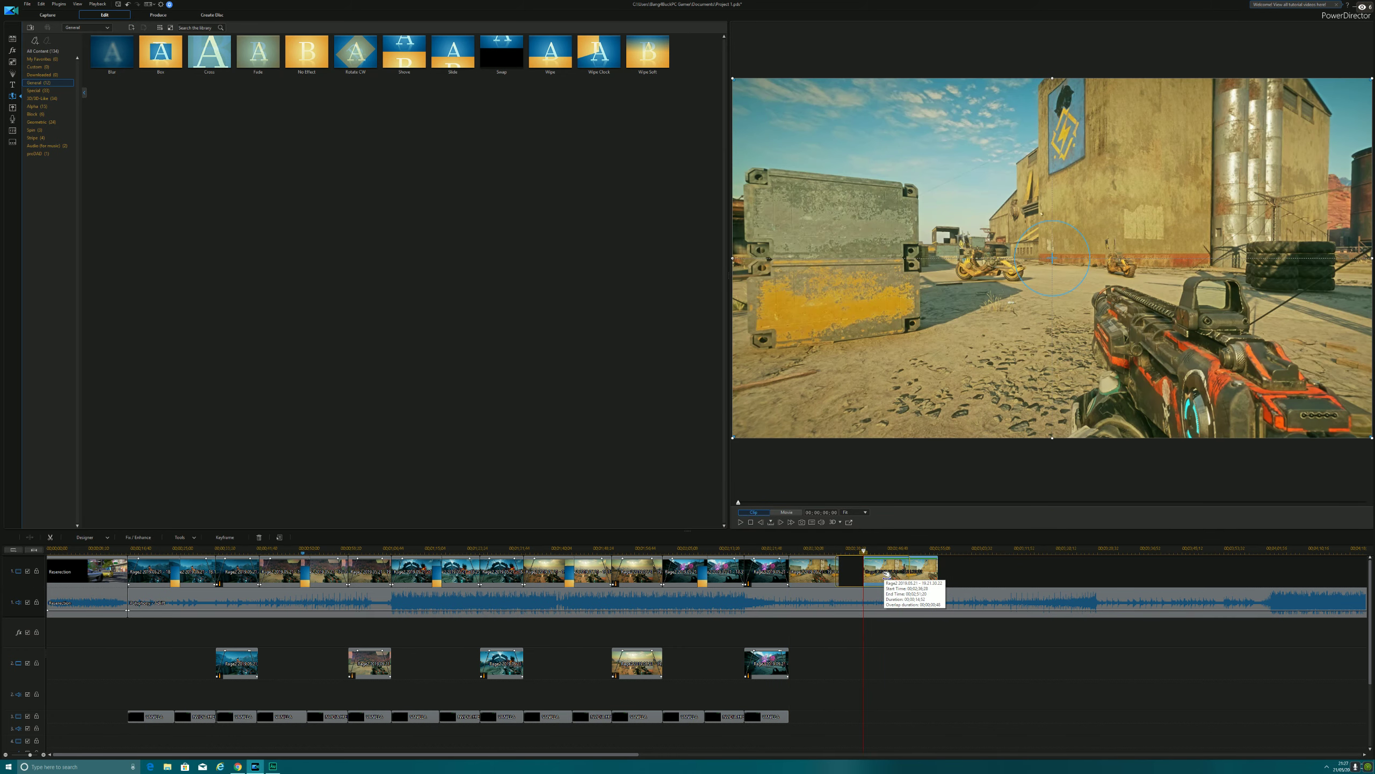
pyautogui.moveTo(887, 574); pyautogui.dragTo(862, 574)
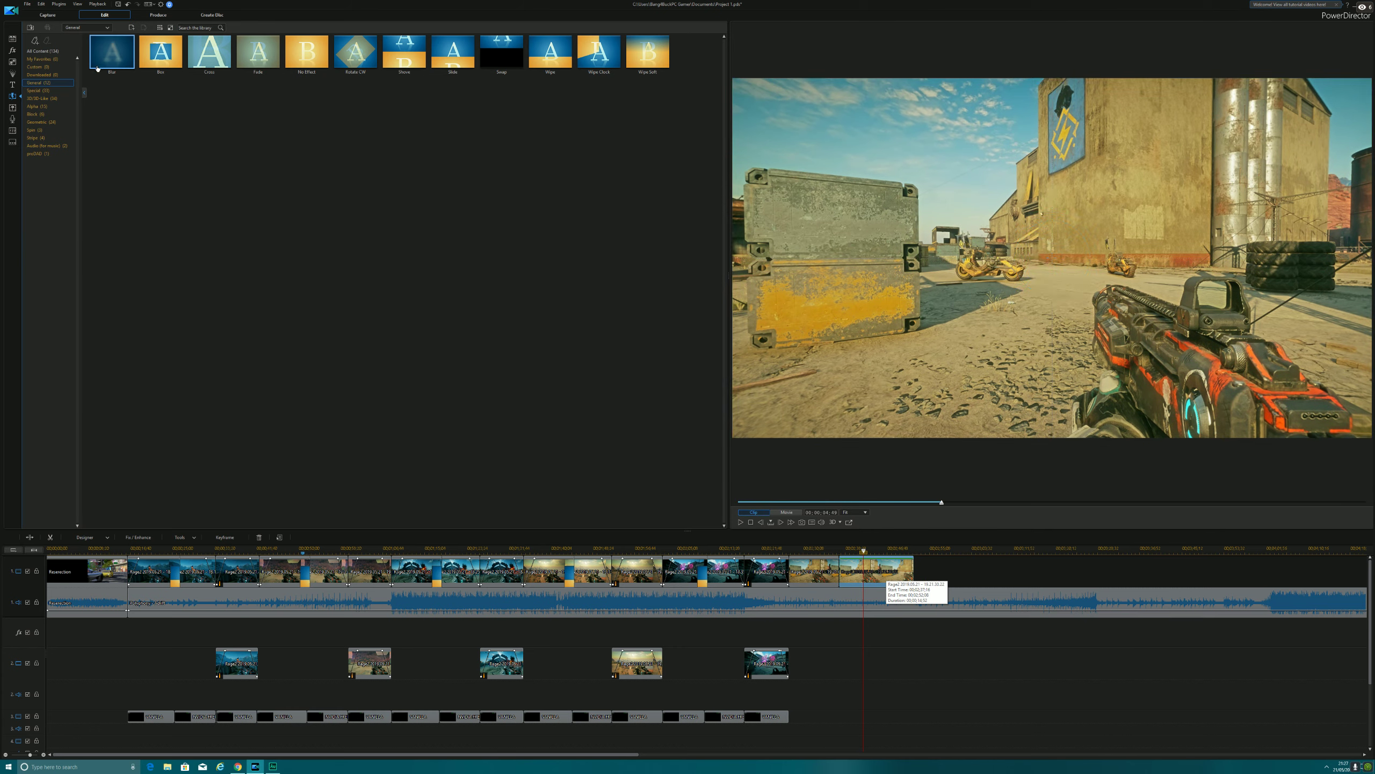
# Apply the Wipe transition at the junction of the two desert clips and play through it into the second clip.
pyautogui.moveTo(551, 51); pyautogui.dragTo(837, 569)
pyautogui.click(818, 549)
pyautogui.click(784, 512)
pyautogui.click(741, 523)
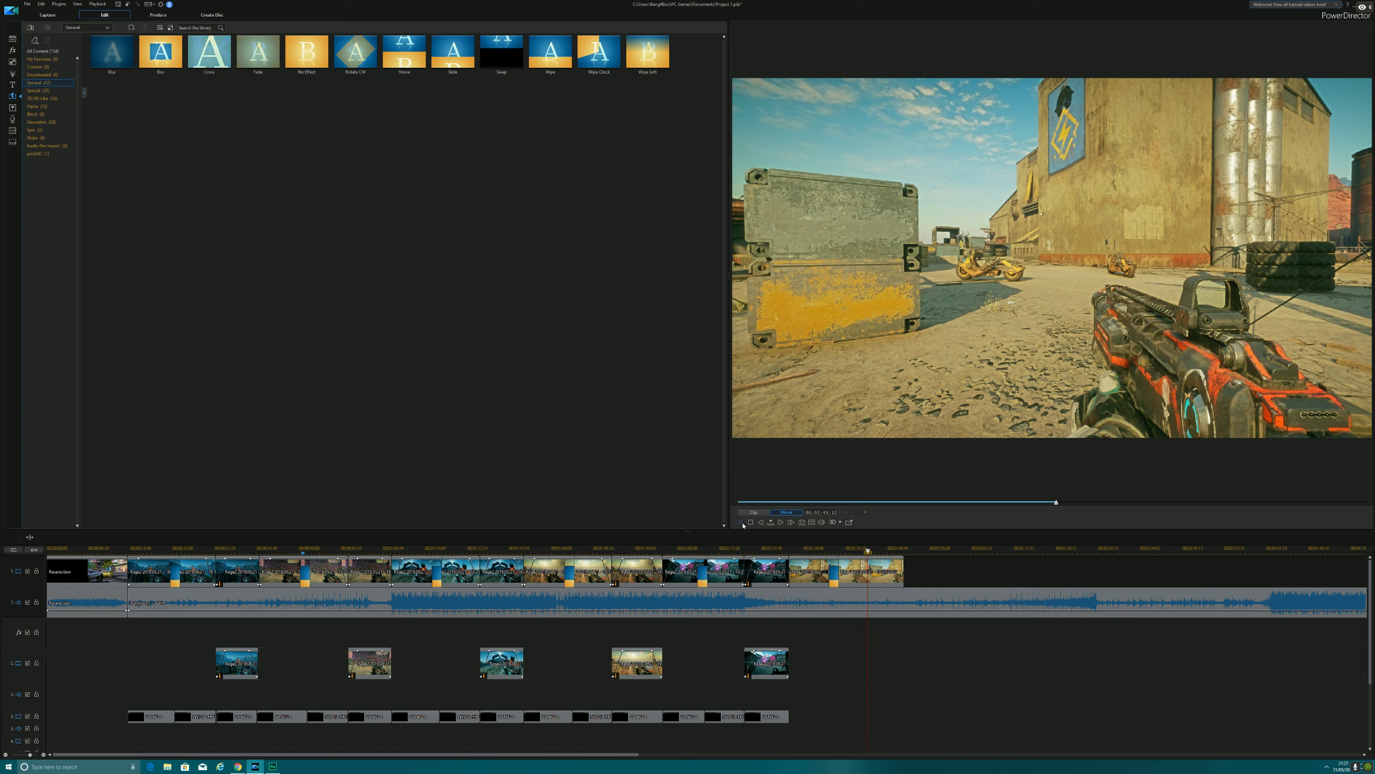
pyautogui.click(742, 522)
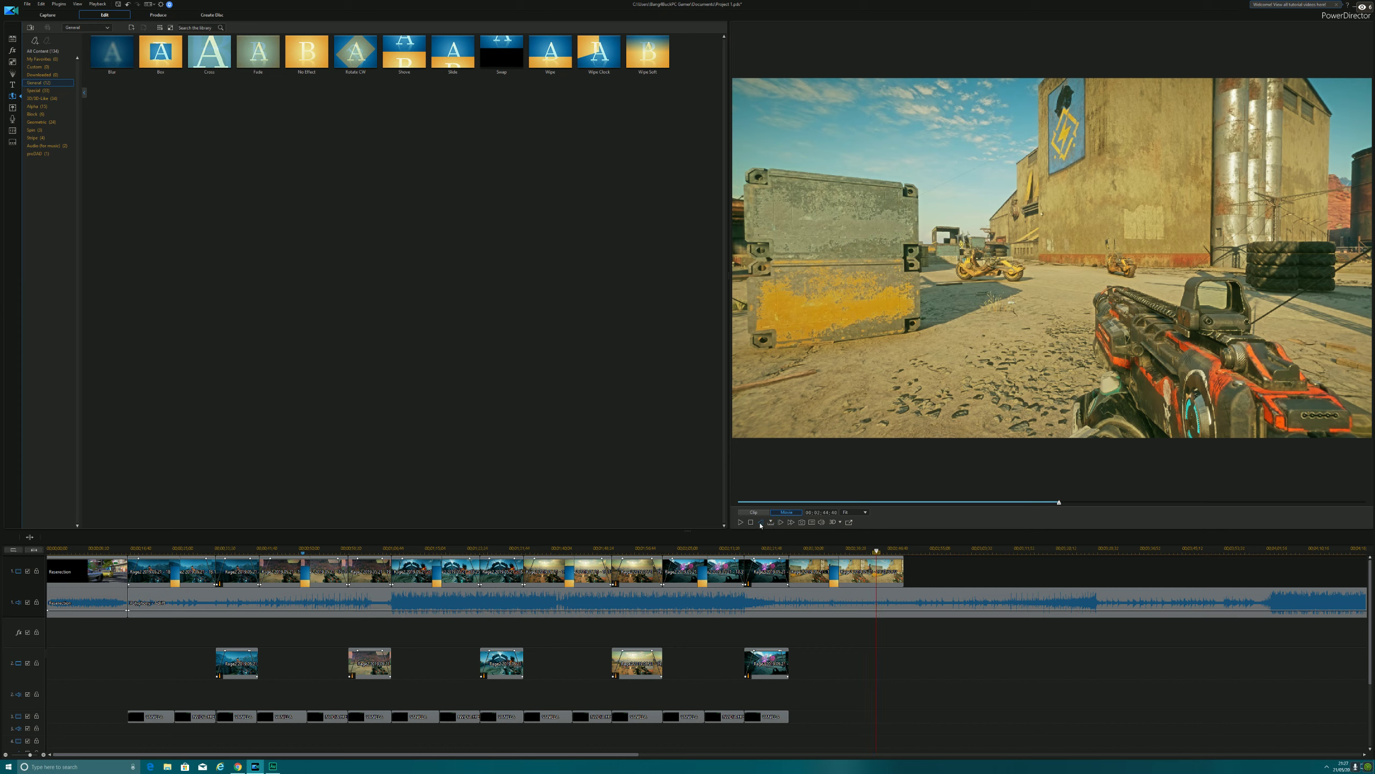
# Split the second desert yard clip at the playhead and remove everything after the cut.
pyautogui.rightClick(876, 573)
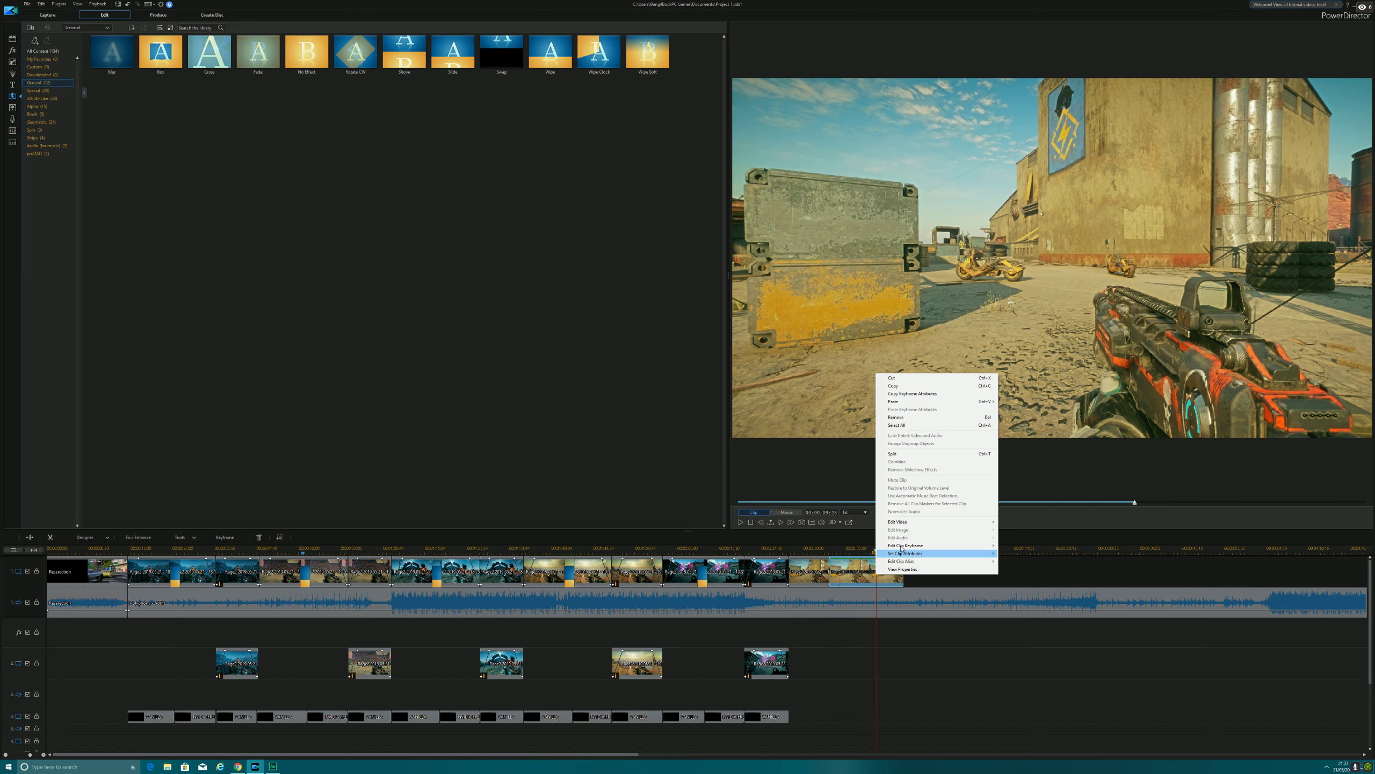
pyautogui.click(909, 454)
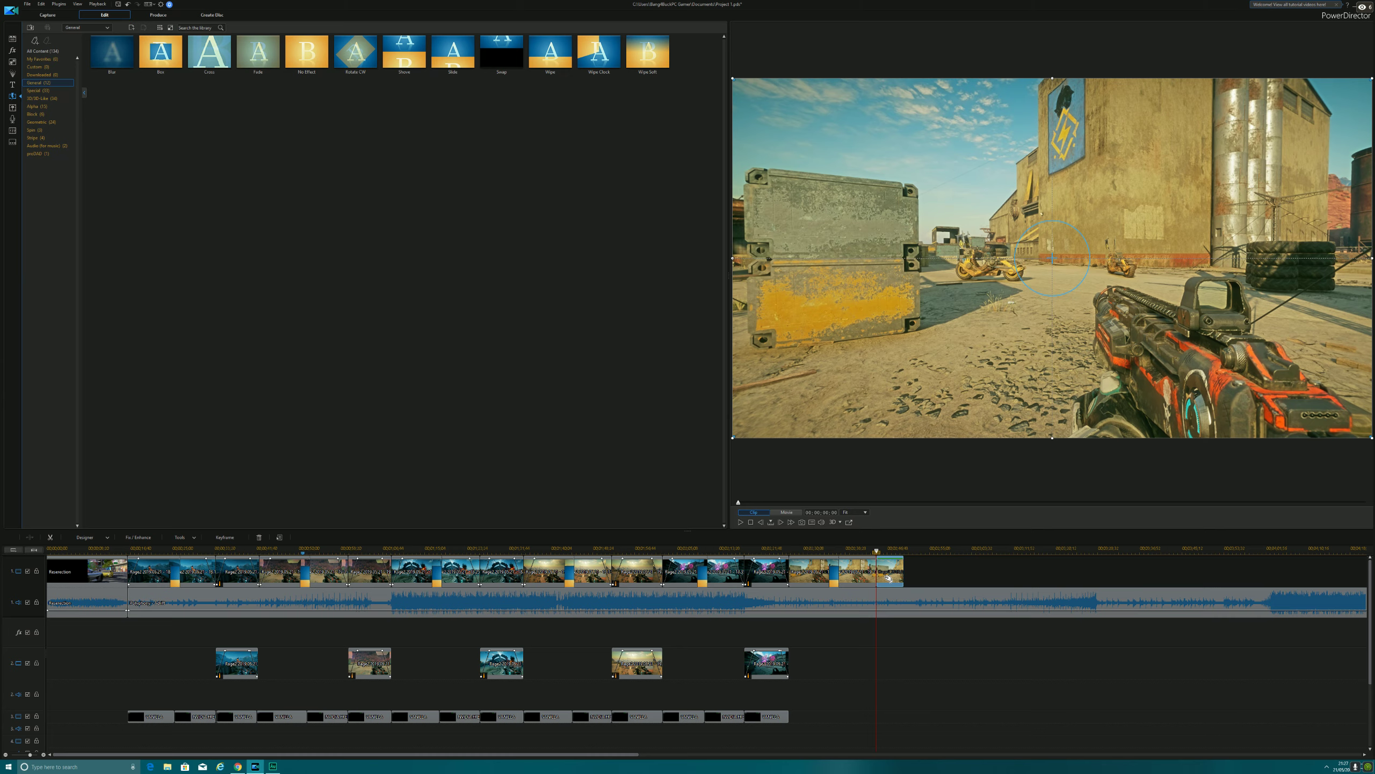
pyautogui.rightClick(889, 578)
pyautogui.click(917, 427)
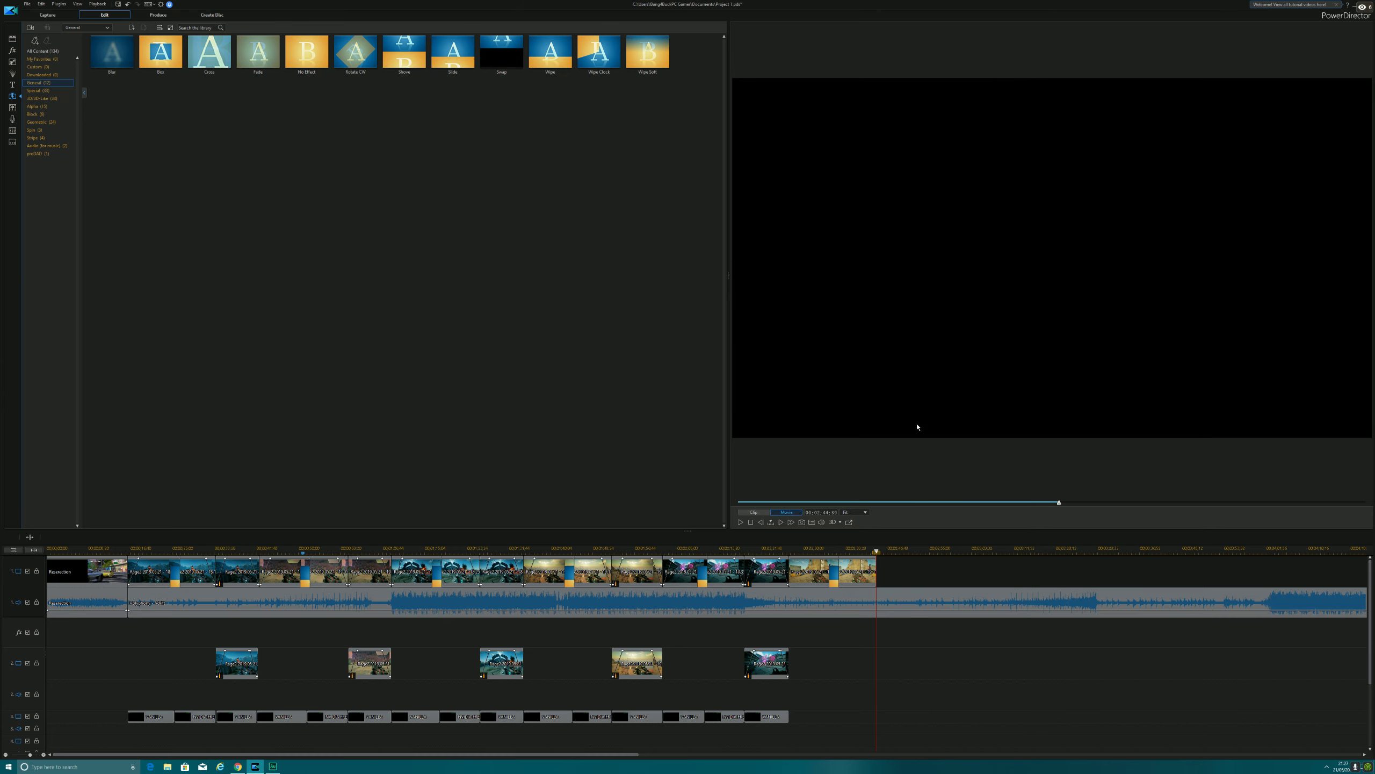
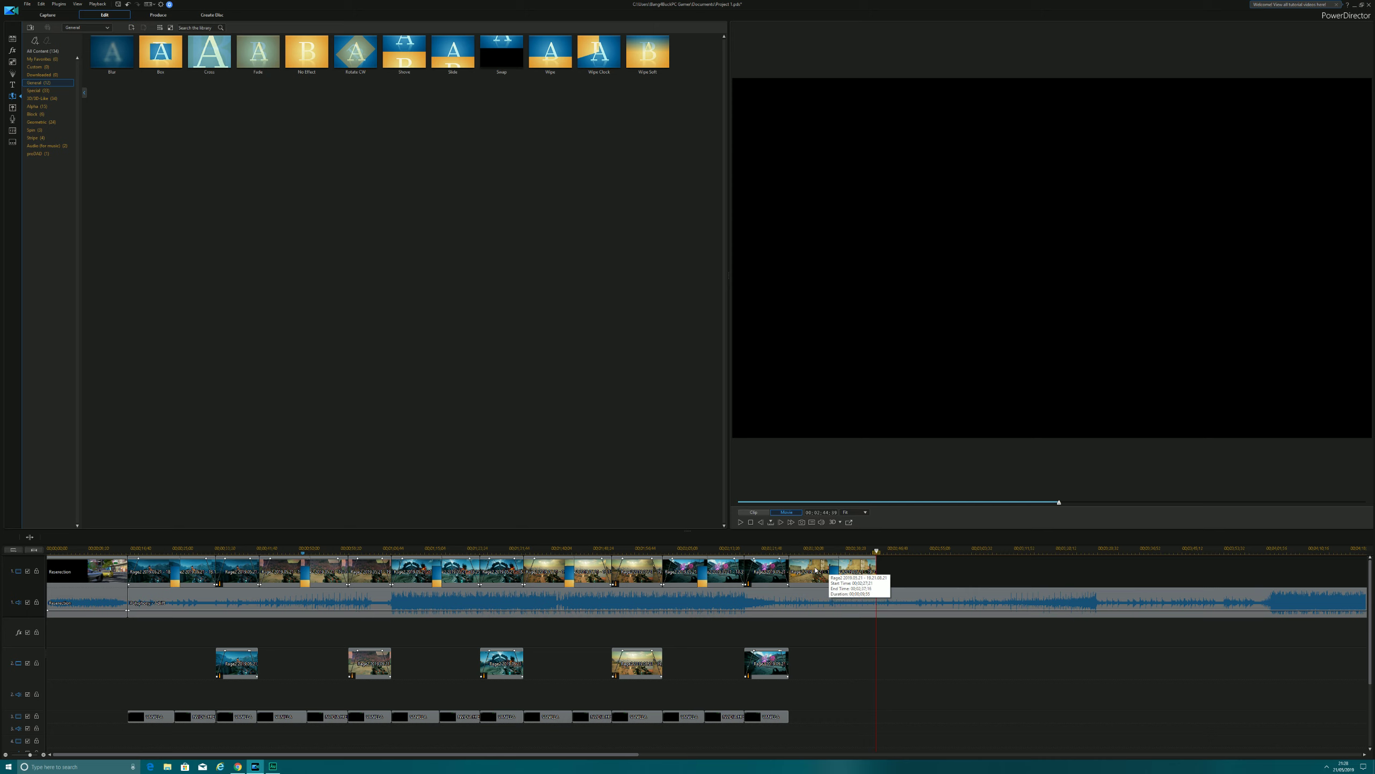
# Enable a fade-in on the first desert yard clip and a fade-out on the second one.
pyautogui.click(802, 570)
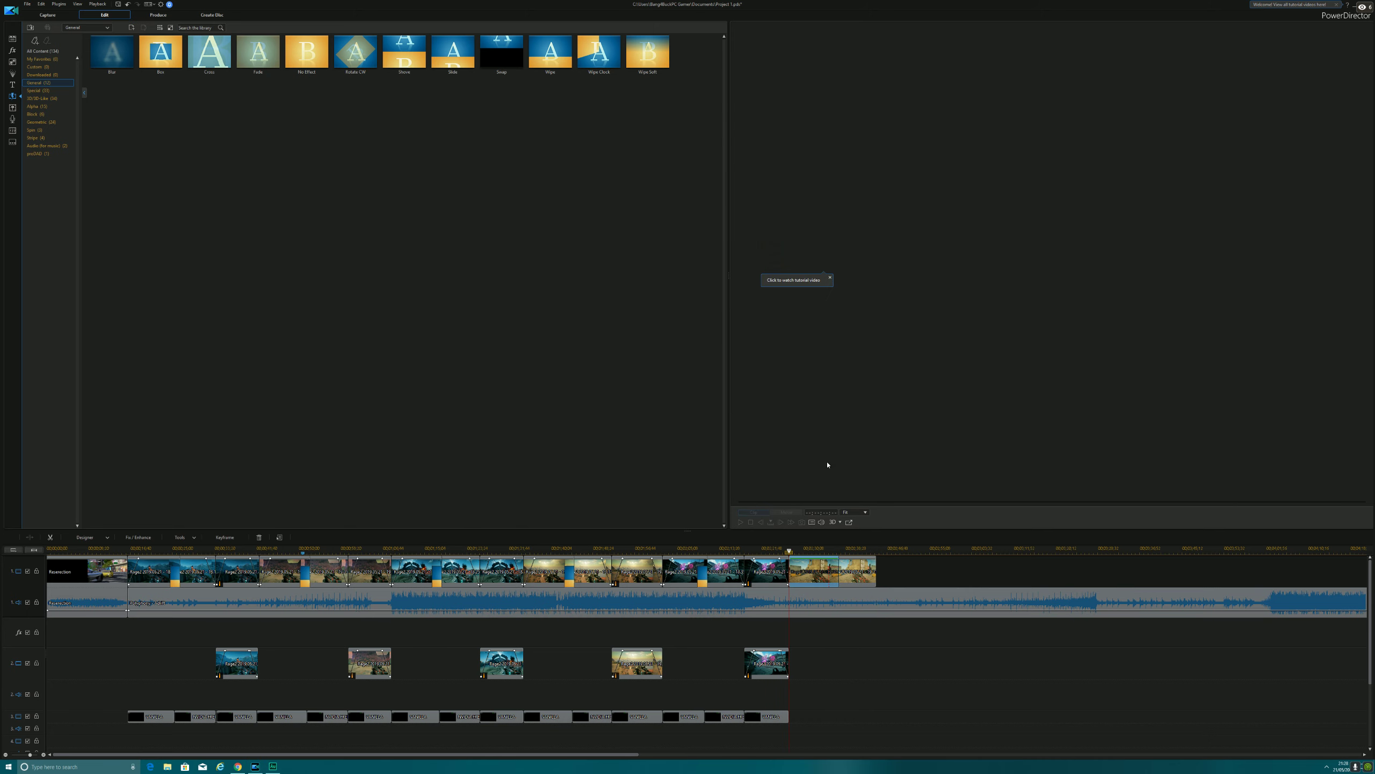
pyautogui.click(539, 369)
pyautogui.click(538, 384)
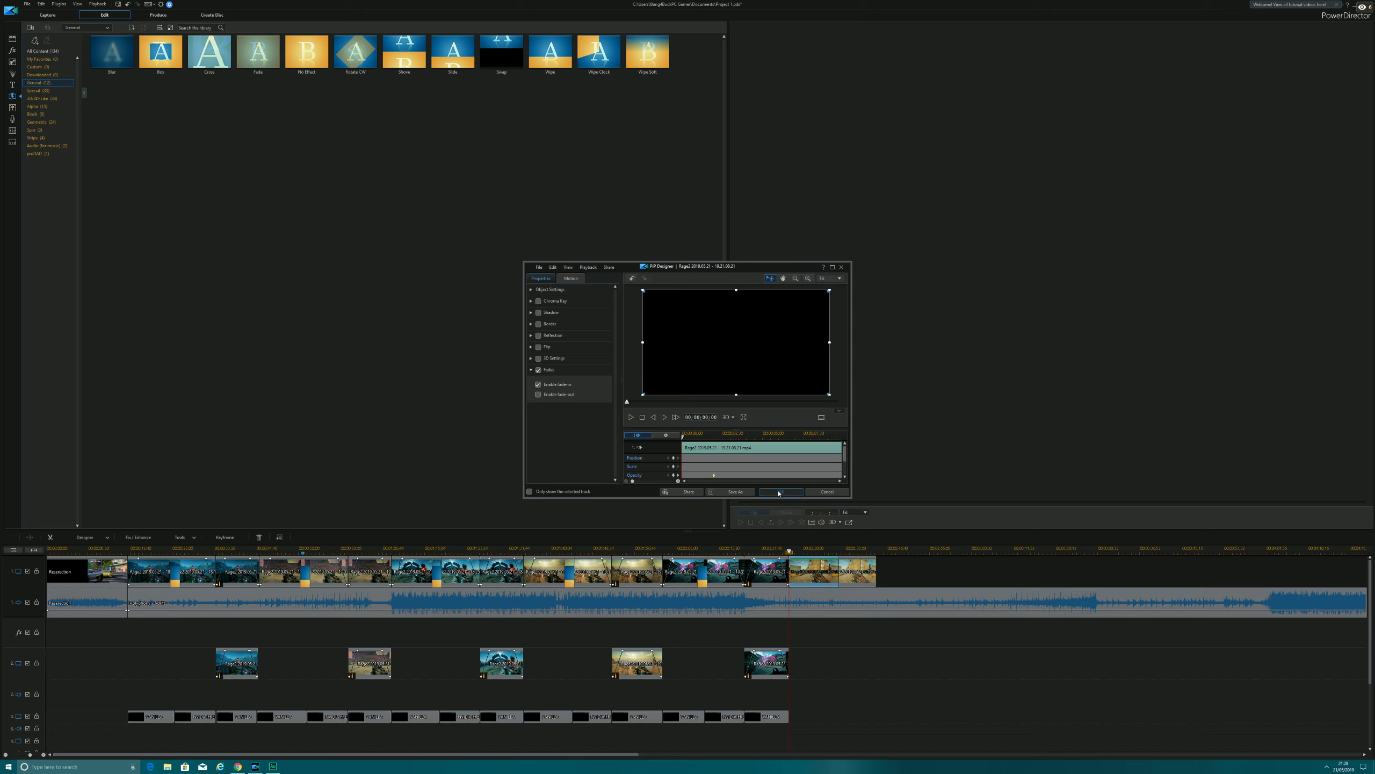
pyautogui.click(781, 491)
pyautogui.click(863, 565)
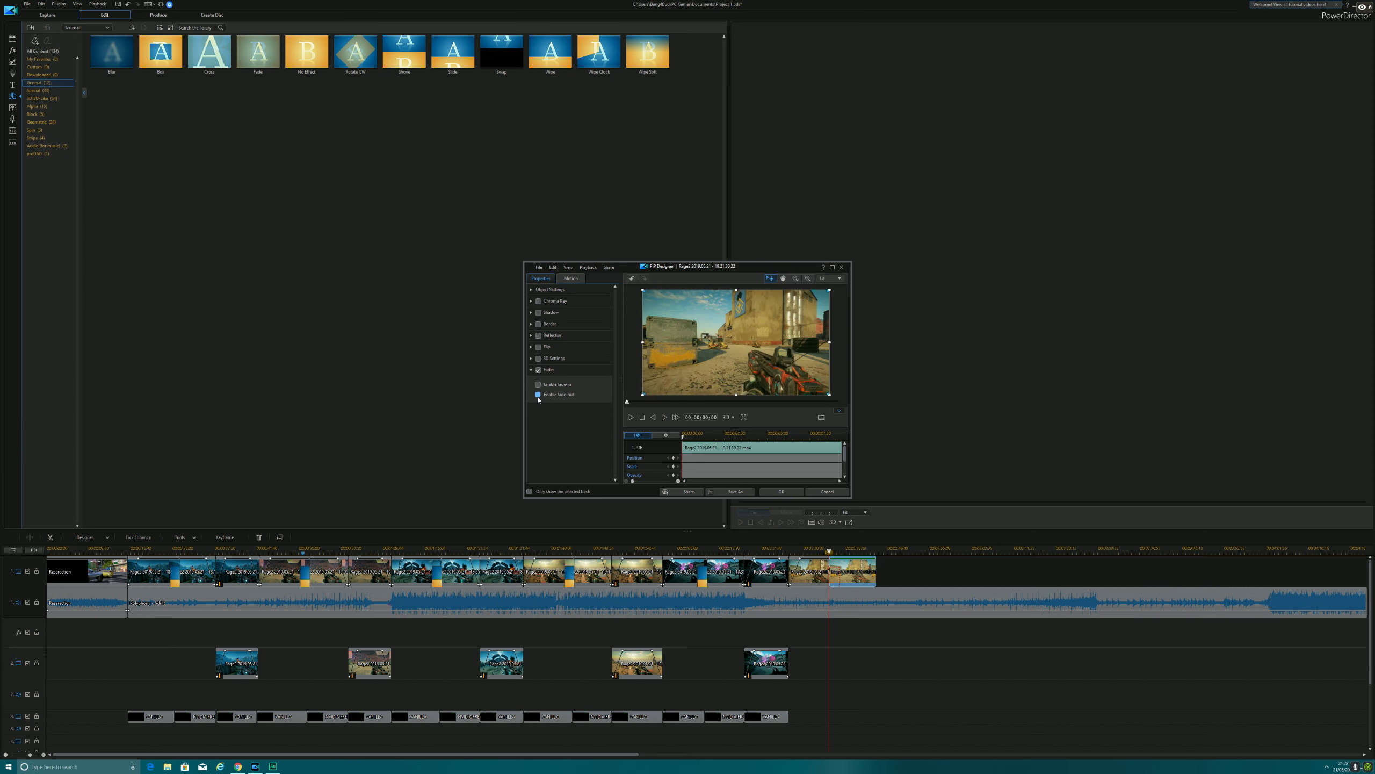
pyautogui.click(781, 491)
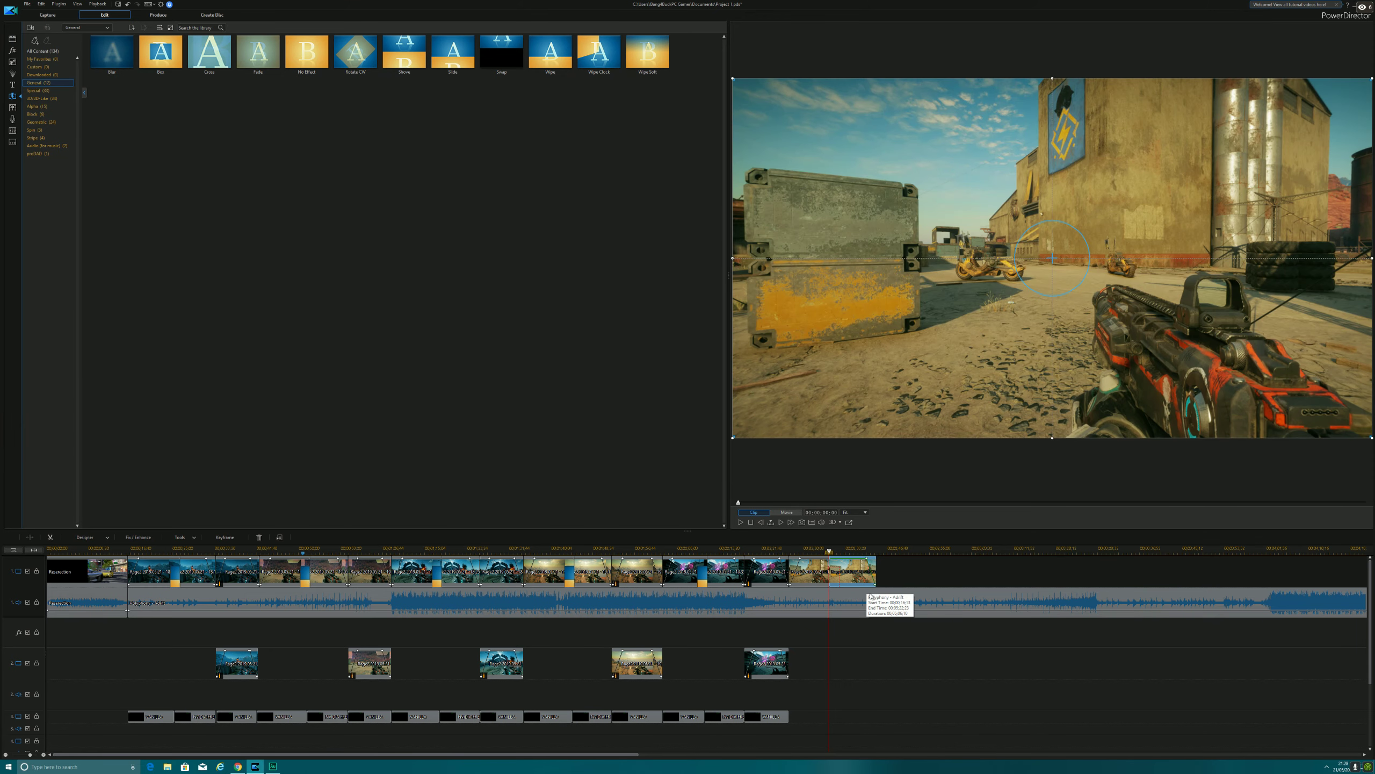
# Copy a VANILLA title onto the title track under the first desert yard clip, aligned to the clip's start and ending at the wipe.
pyautogui.click(681, 721)
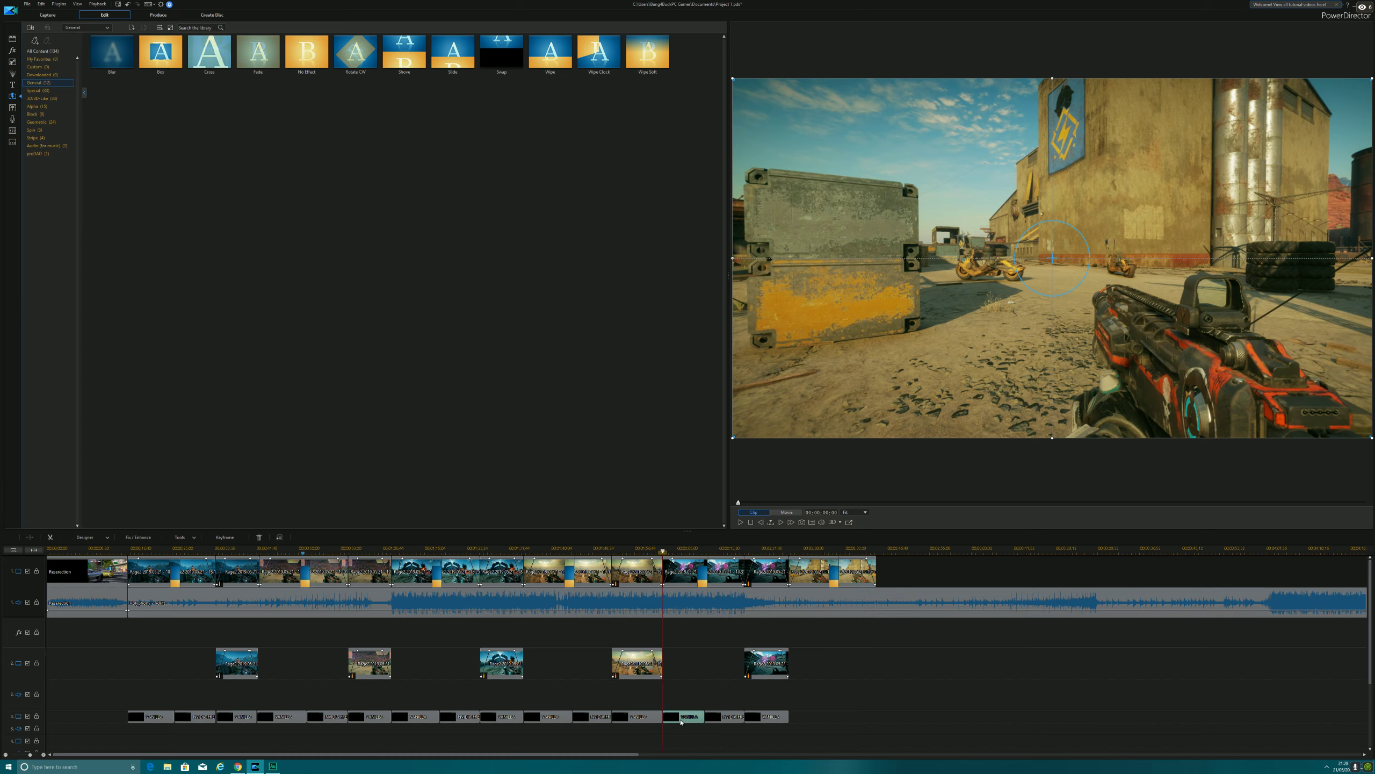
pyautogui.rightClick(681, 722)
pyautogui.click(763, 638)
pyautogui.click(804, 630)
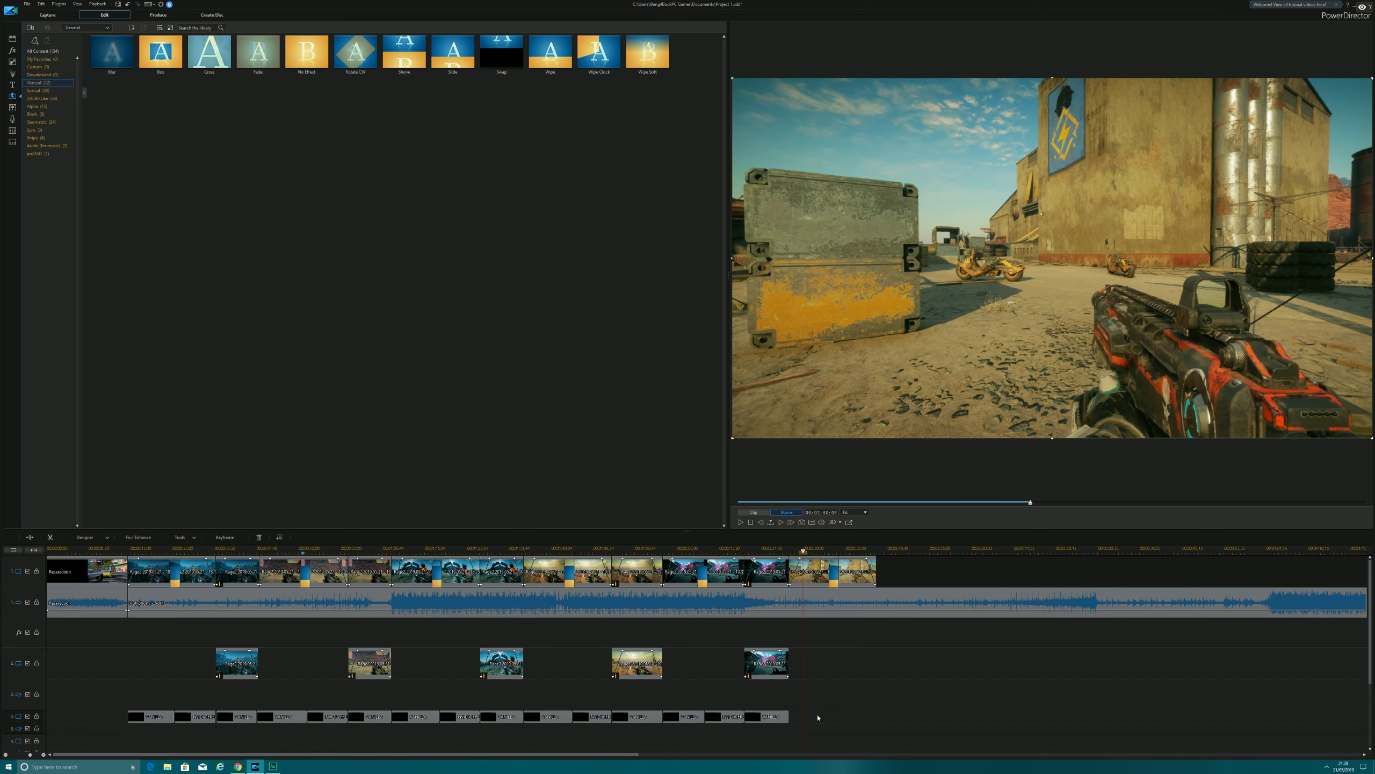
pyautogui.rightClick(817, 718)
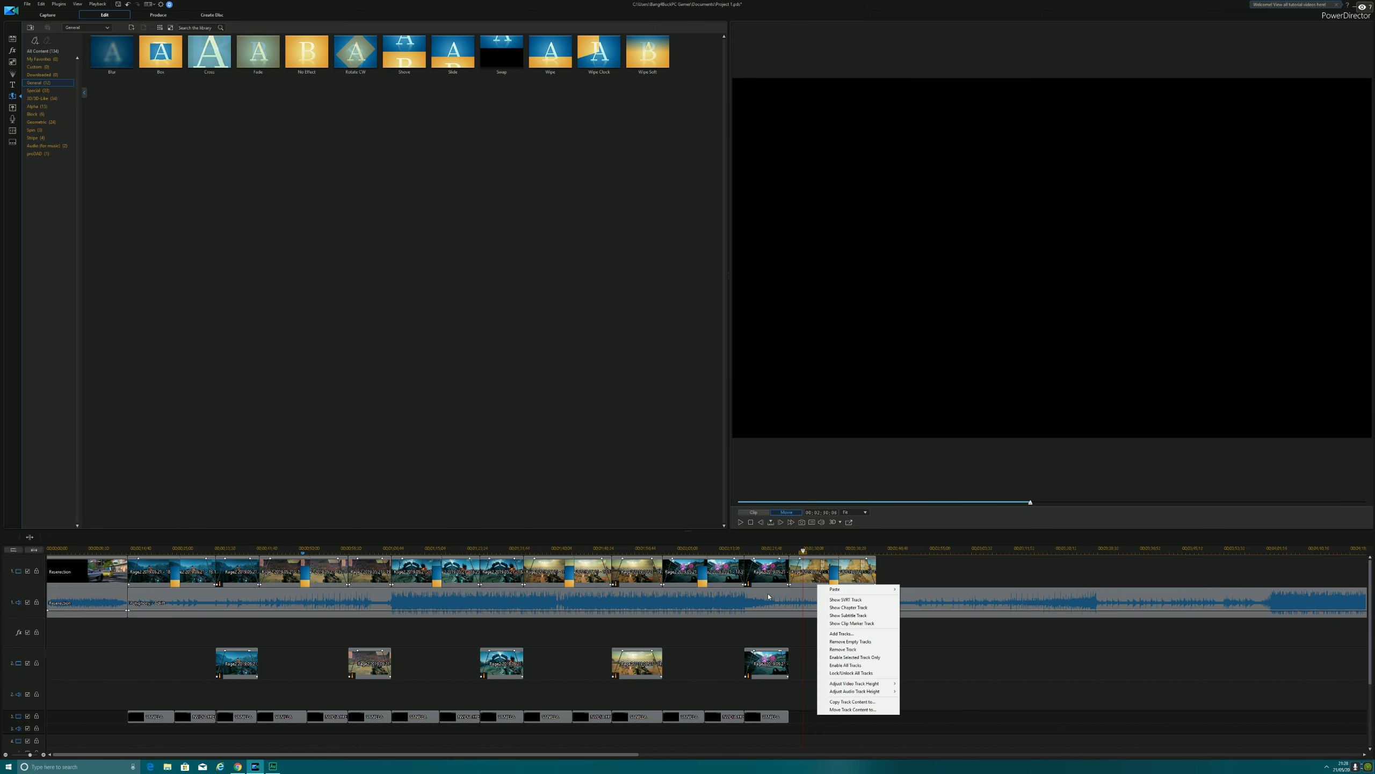
pyautogui.moveTo(866, 589)
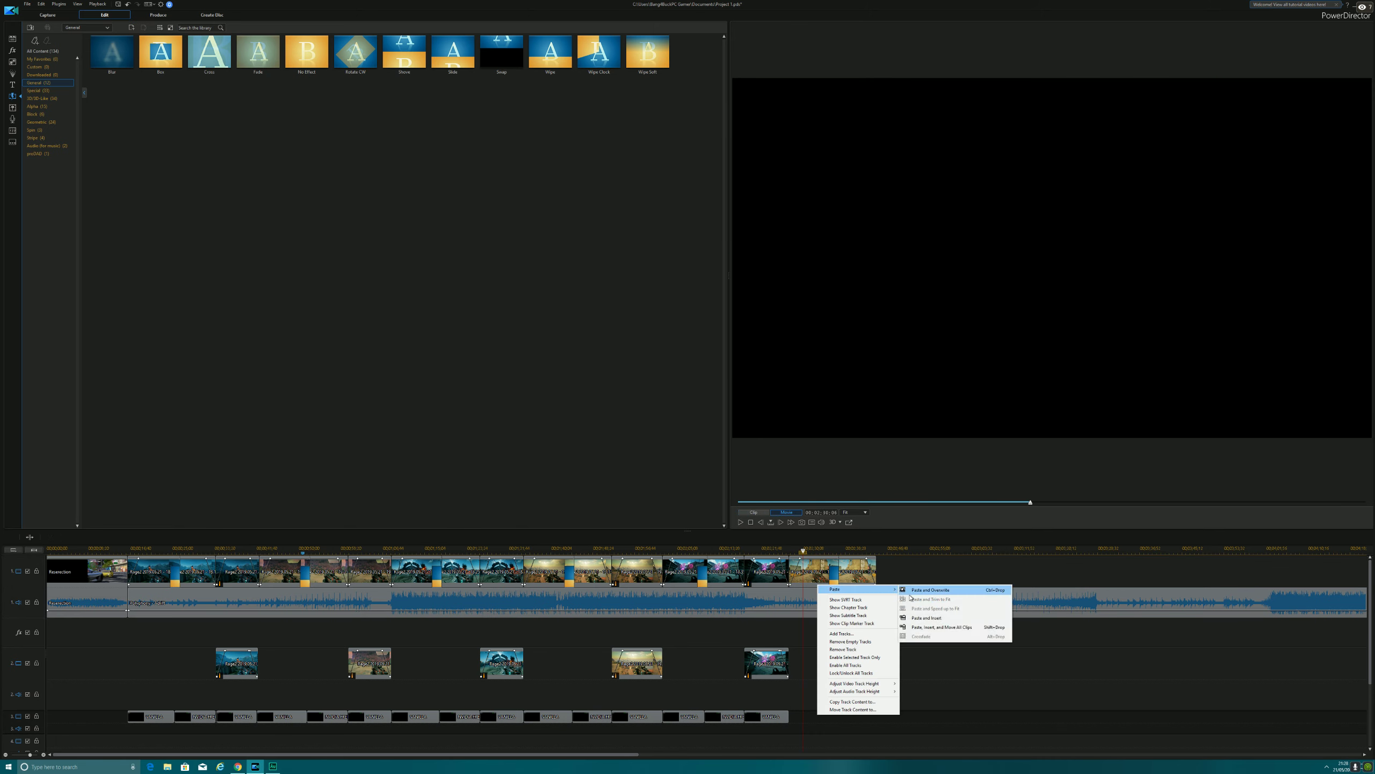
pyautogui.click(913, 591)
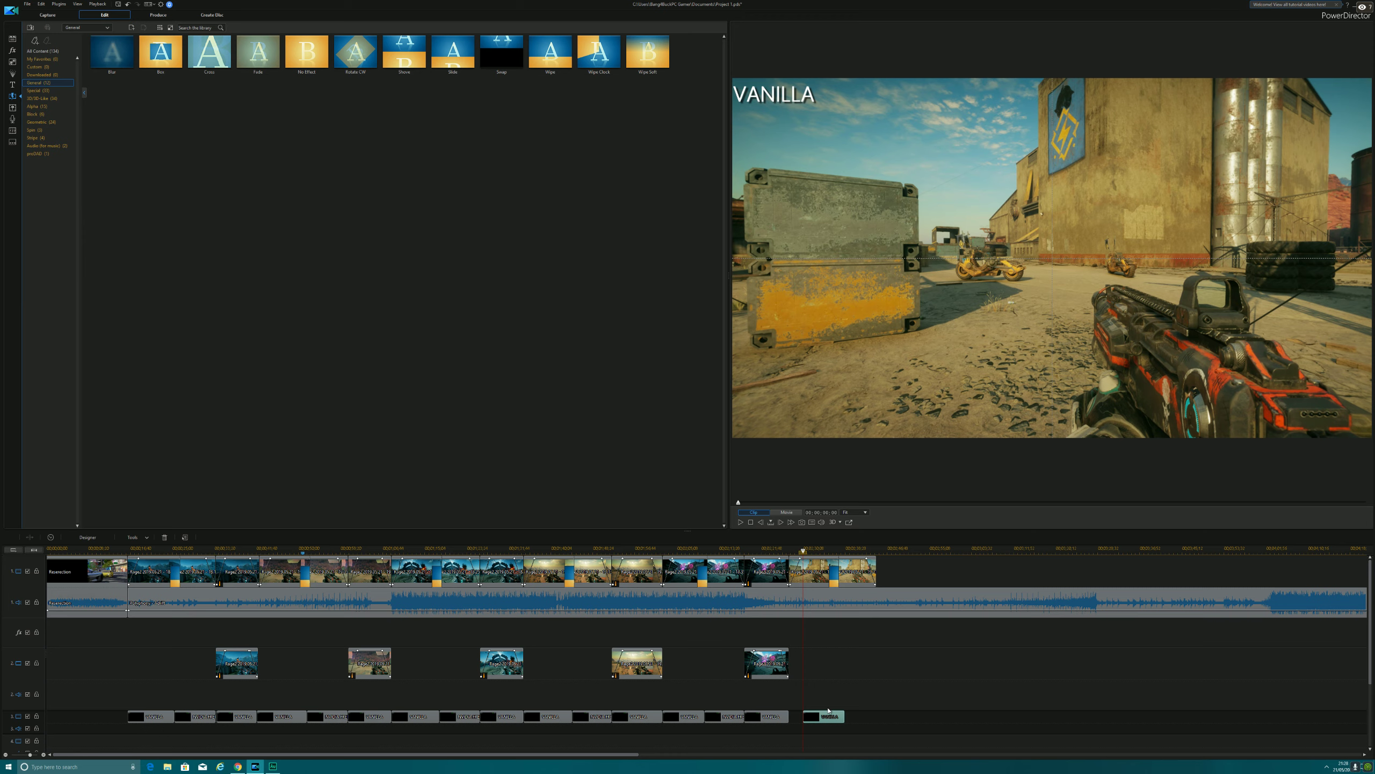
pyautogui.moveTo(821, 718)
pyautogui.mouseDown()
pyautogui.moveTo(802, 717)
pyautogui.moveTo(837, 716)
pyautogui.mouseUp()
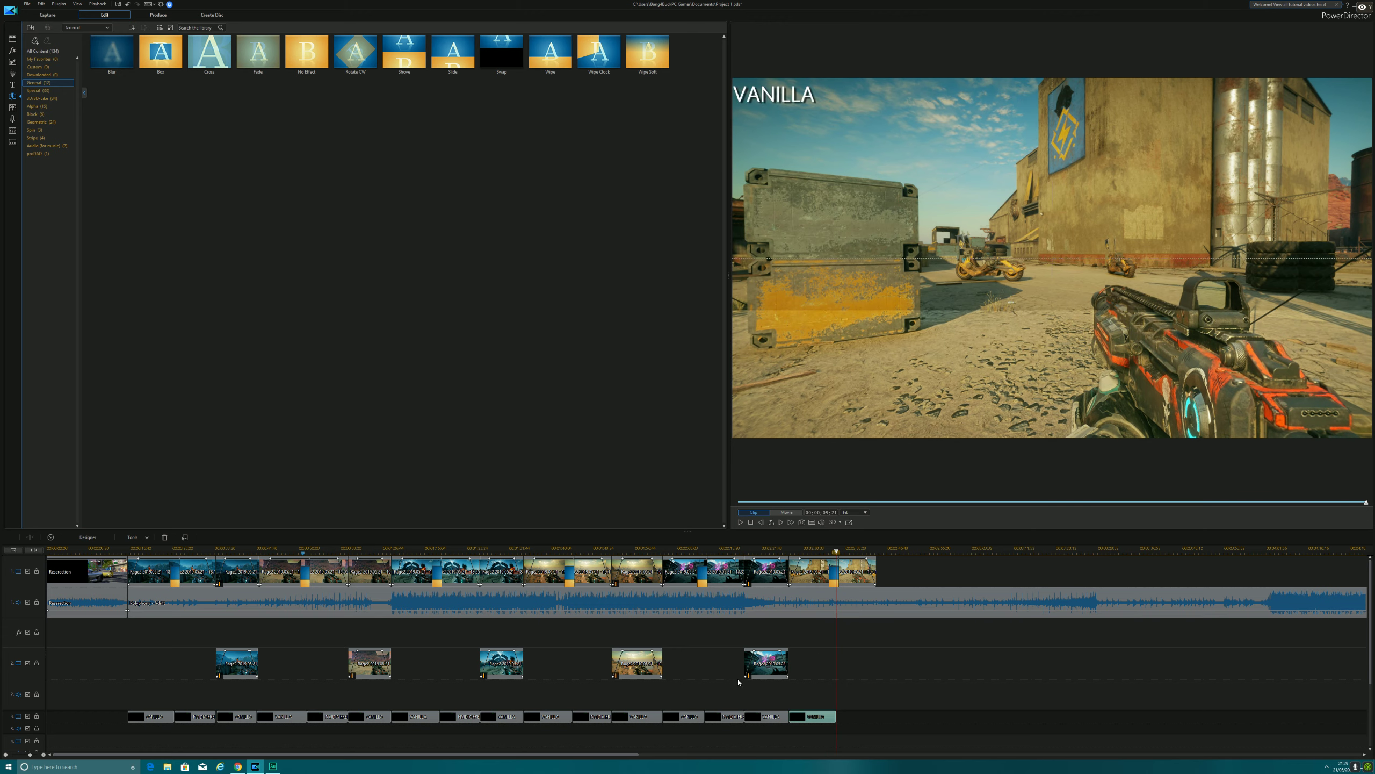
# Copy an NVIDIA FREESTYLE title and paste it with Paste and Overwrite under the second desert yard clip.
pyautogui.click(596, 719)
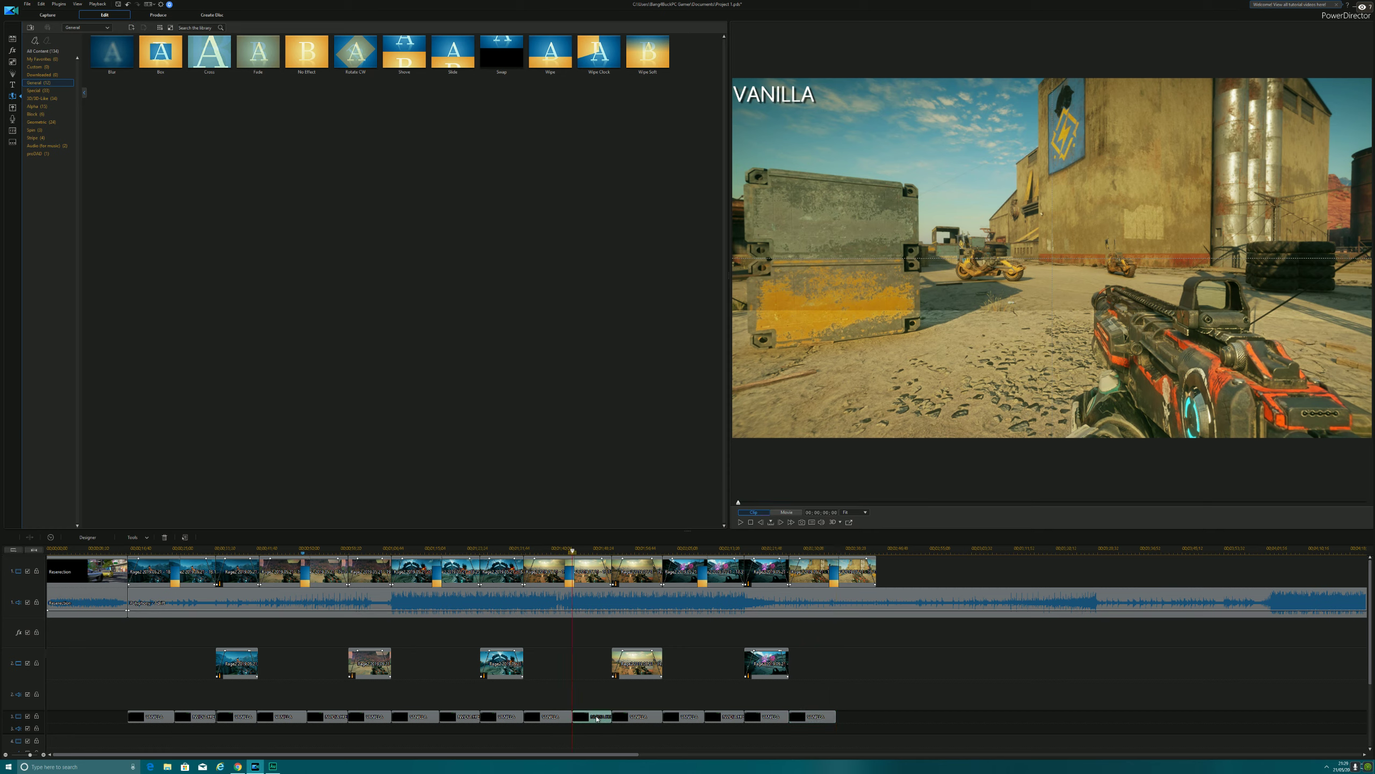
pyautogui.rightClick(597, 715)
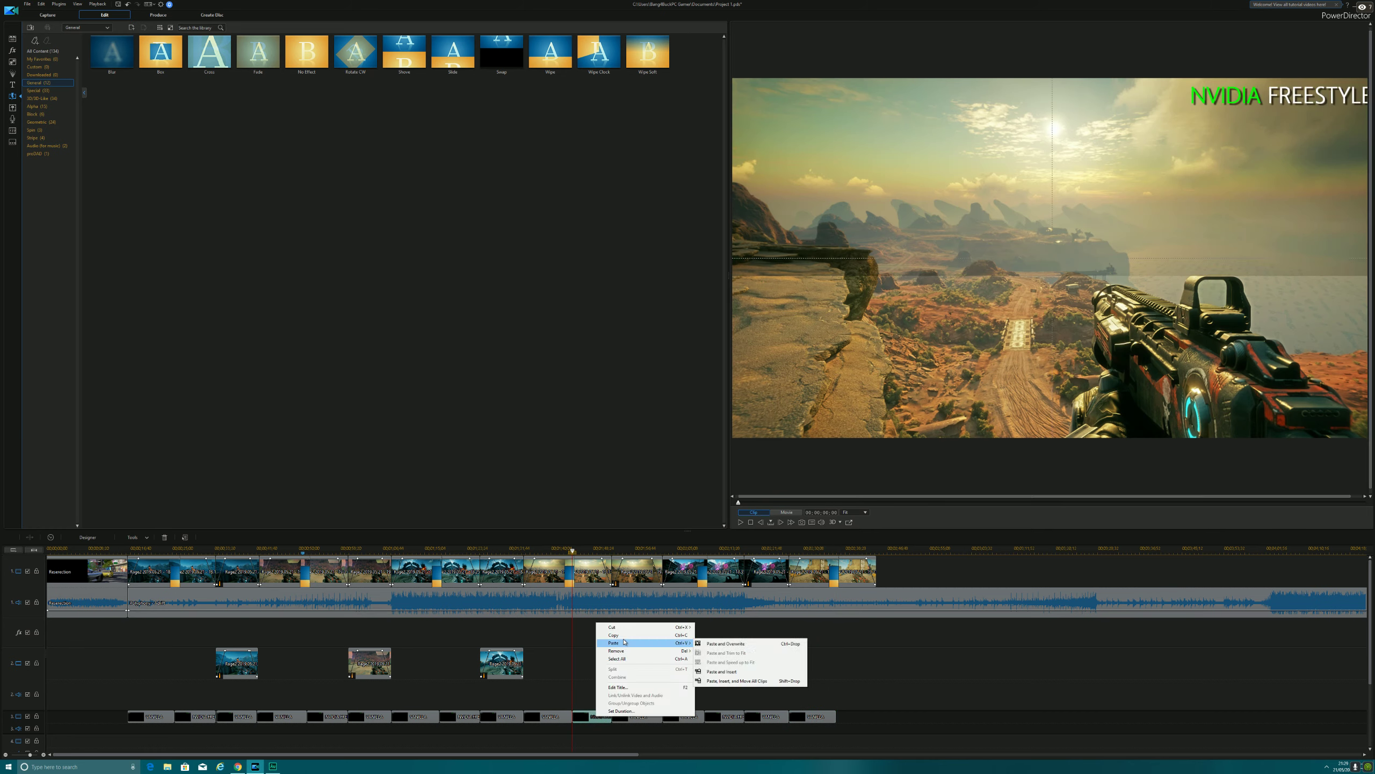
pyautogui.click(625, 638)
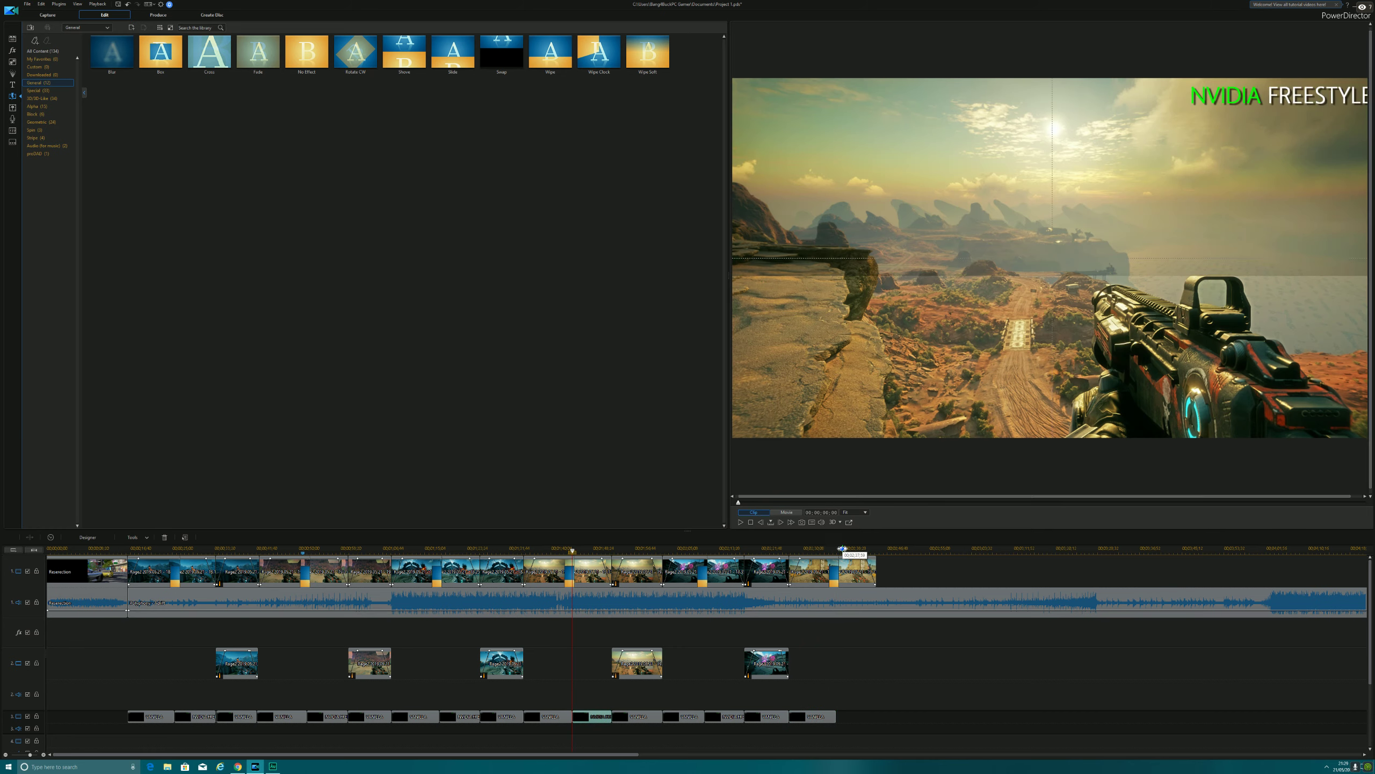
pyautogui.click(842, 549)
pyautogui.click(858, 588)
pyautogui.rightClick(855, 586)
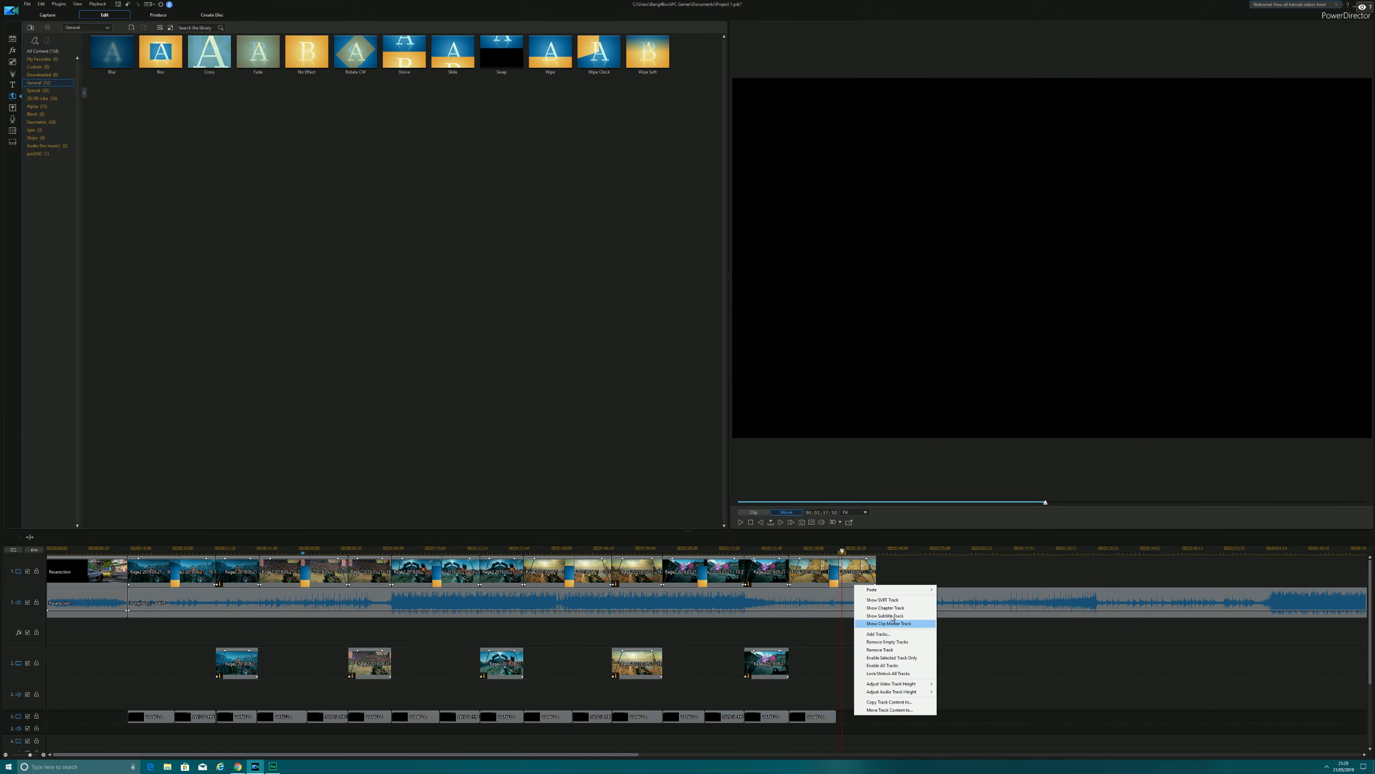
pyautogui.moveTo(888, 590)
pyautogui.click(954, 589)
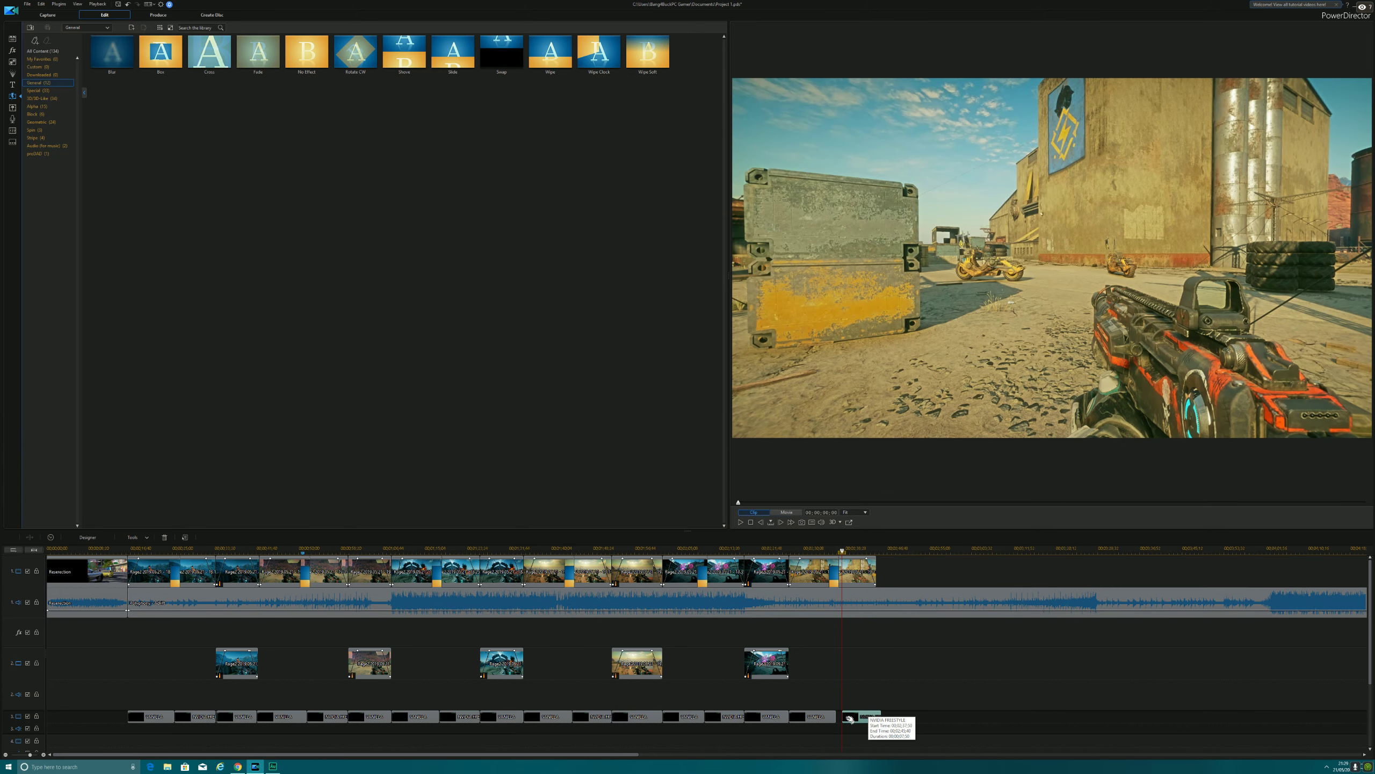
# Butt the NVIDIA FREESTYLE title against the VANILLA title, trim its end to match the second desert clip, and save the project.
pyautogui.moveTo(850, 720); pyautogui.dragTo(846, 719)
pyautogui.click(882, 720)
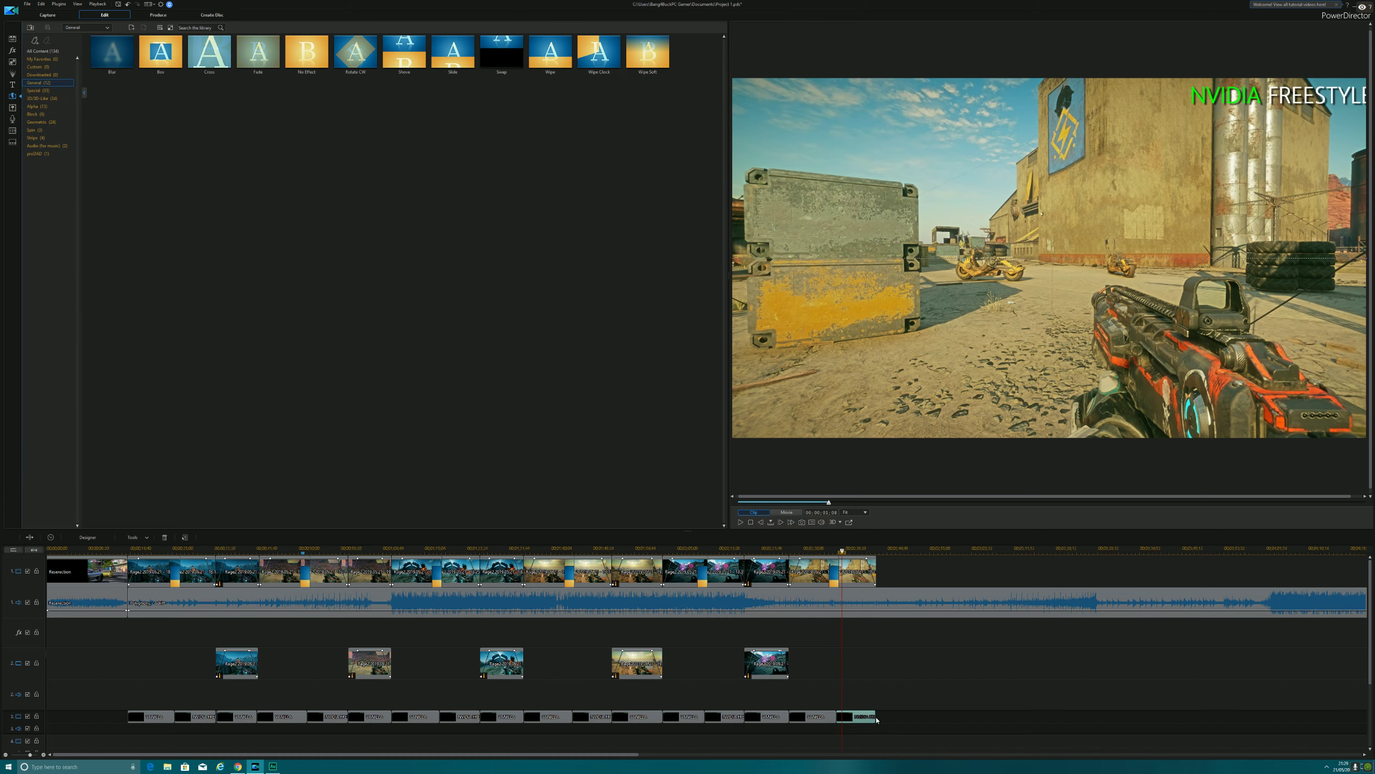
pyautogui.click(875, 718)
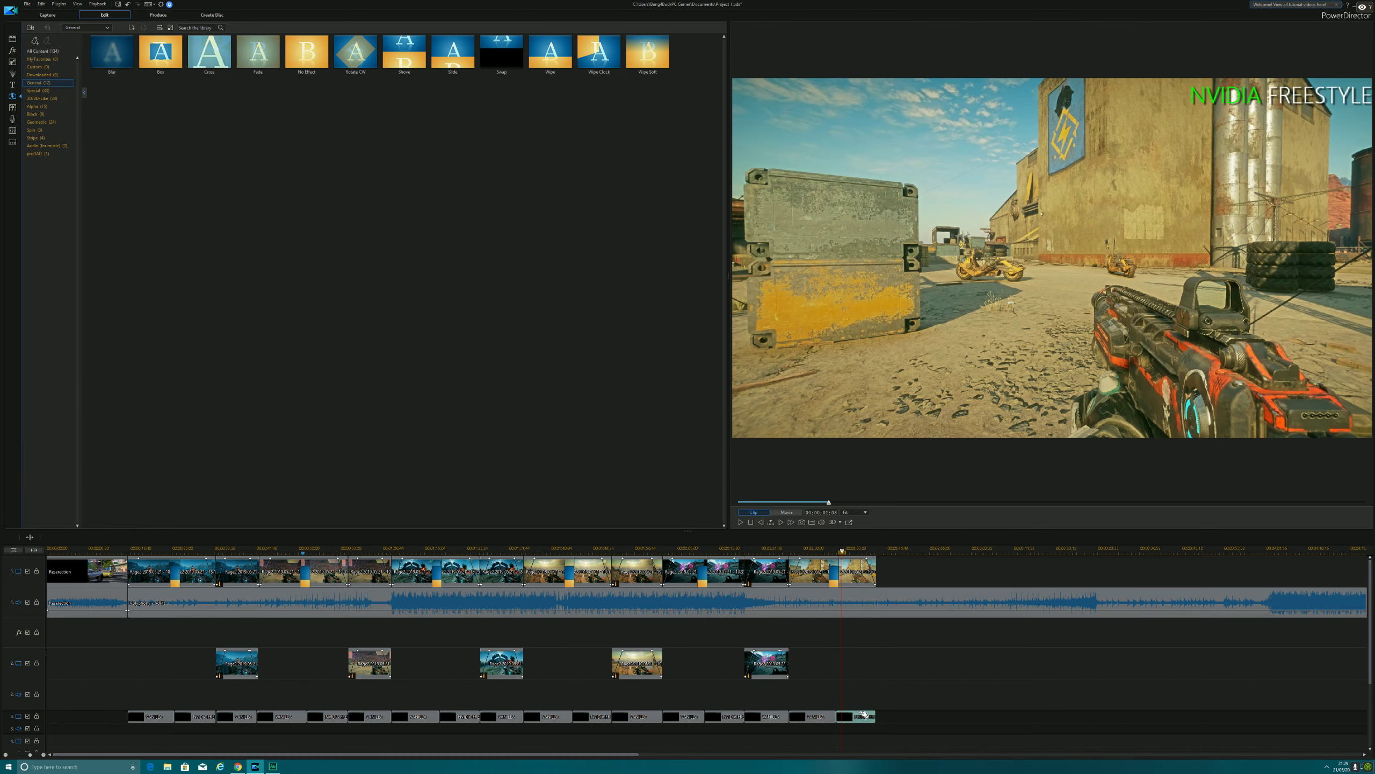
pyautogui.moveTo(876, 718); pyautogui.dragTo(878, 719)
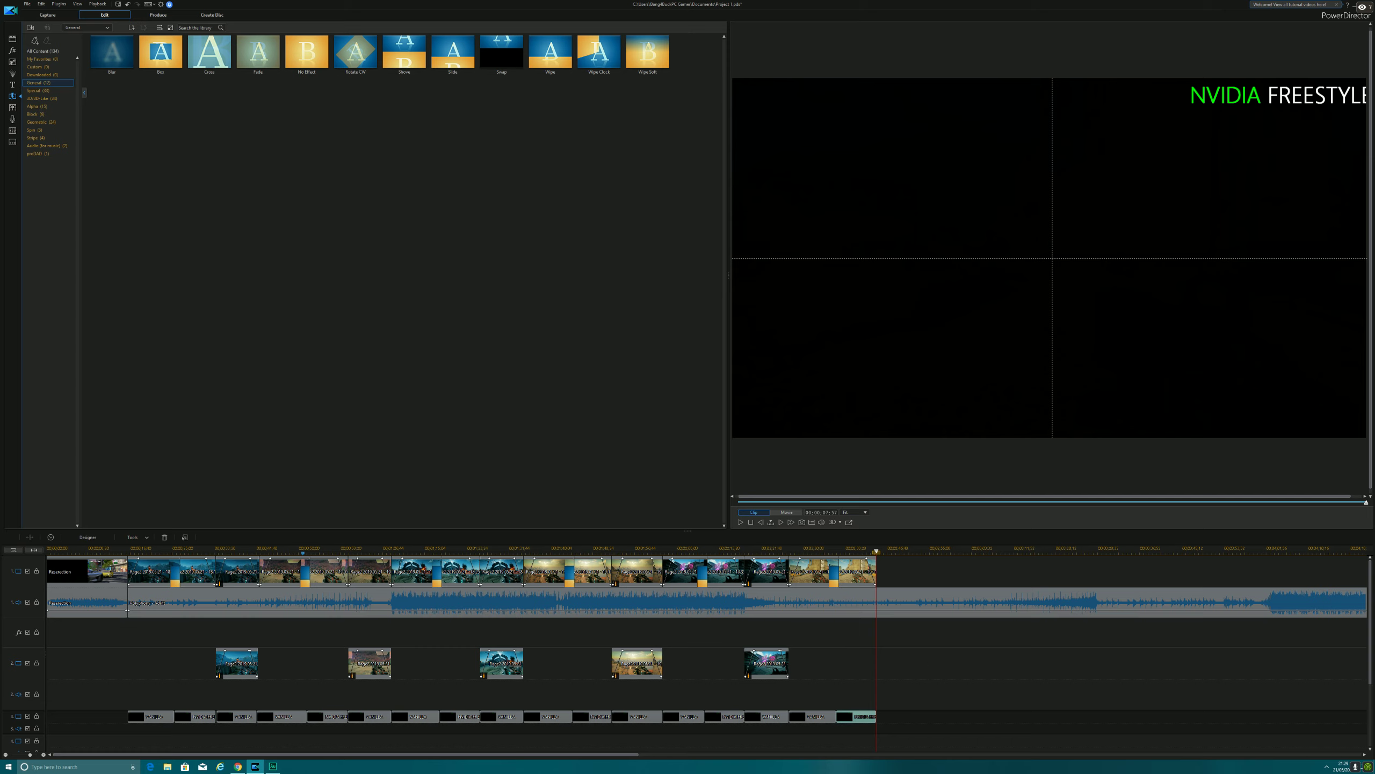
pyautogui.click(119, 4)
# Copy the first desert yard clip and paste it with Paste and Overwrite on the main video track, beyond the last clip.
pyautogui.click(816, 551)
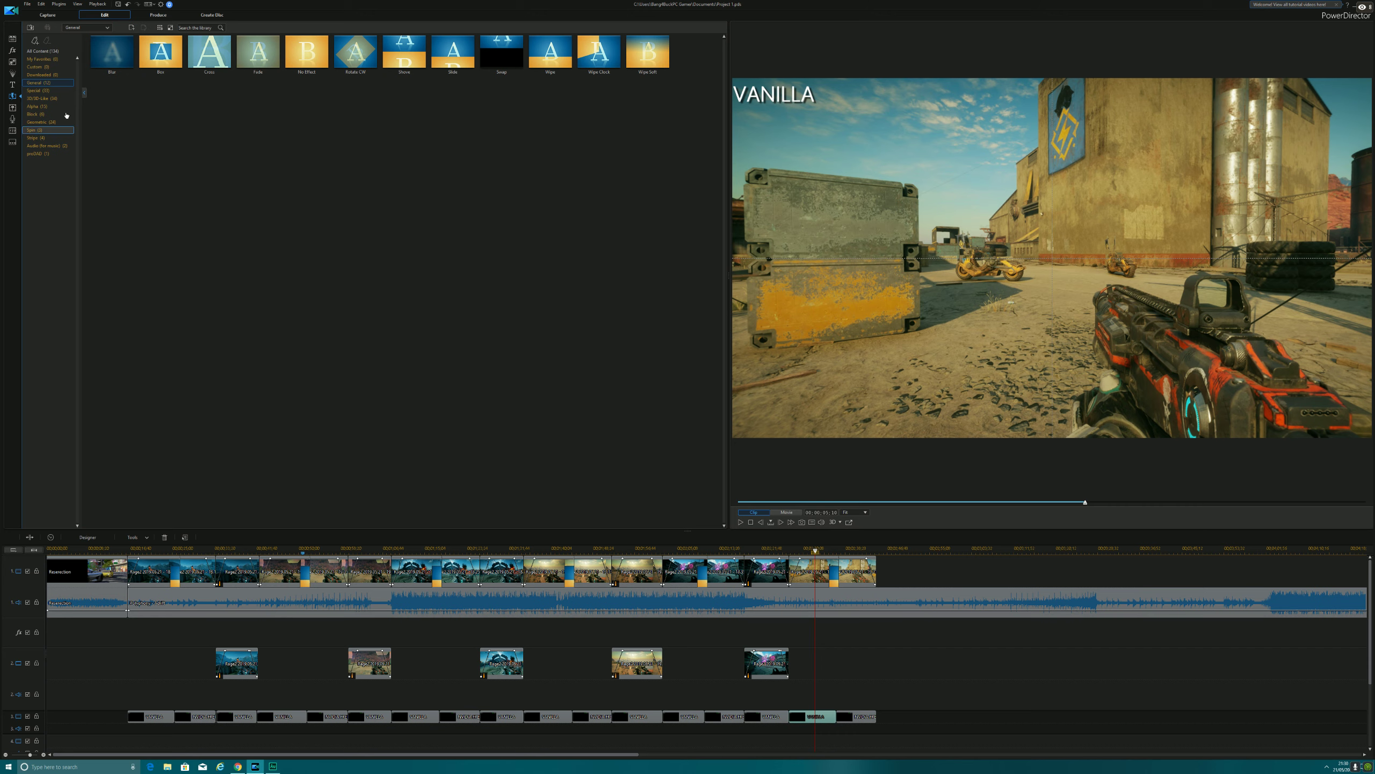
pyautogui.click(11, 39)
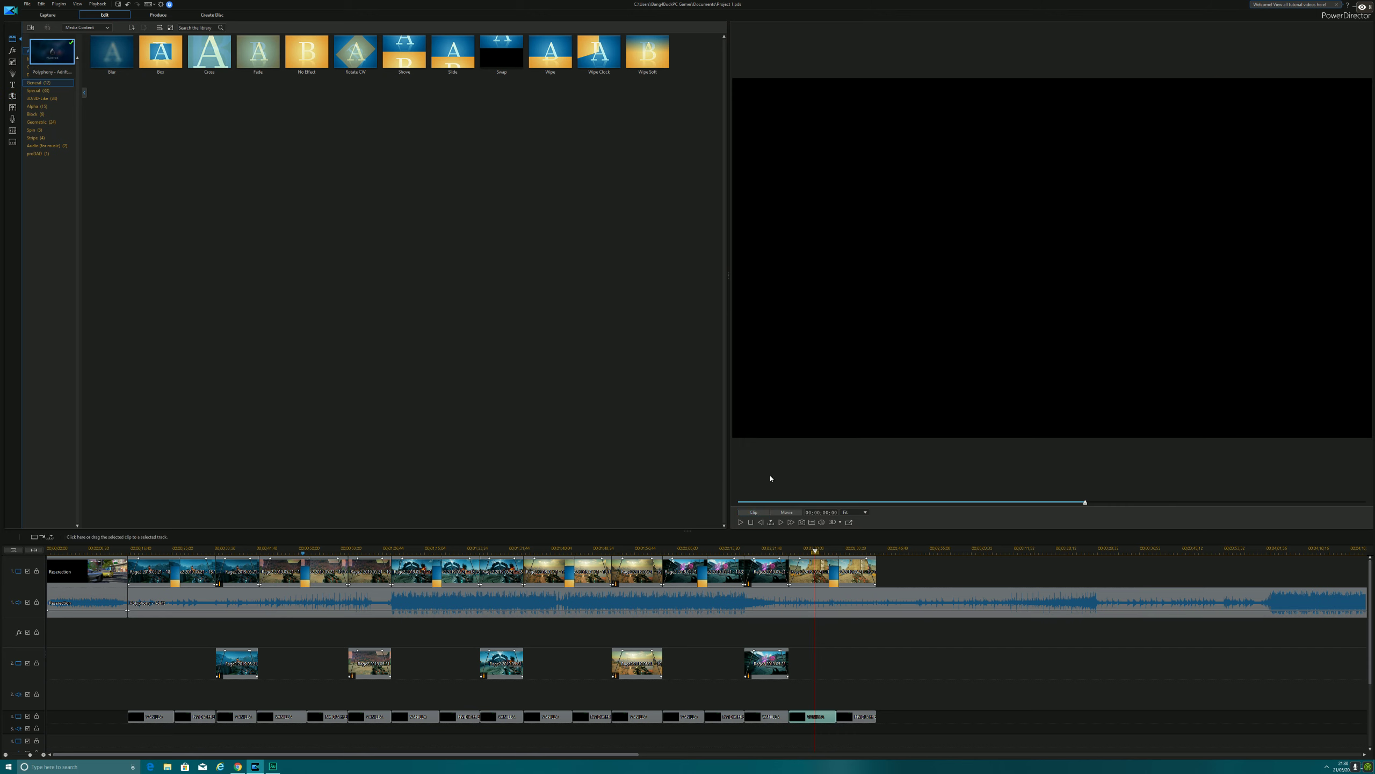
pyautogui.click(811, 577)
pyautogui.rightClick(810, 576)
pyautogui.click(835, 386)
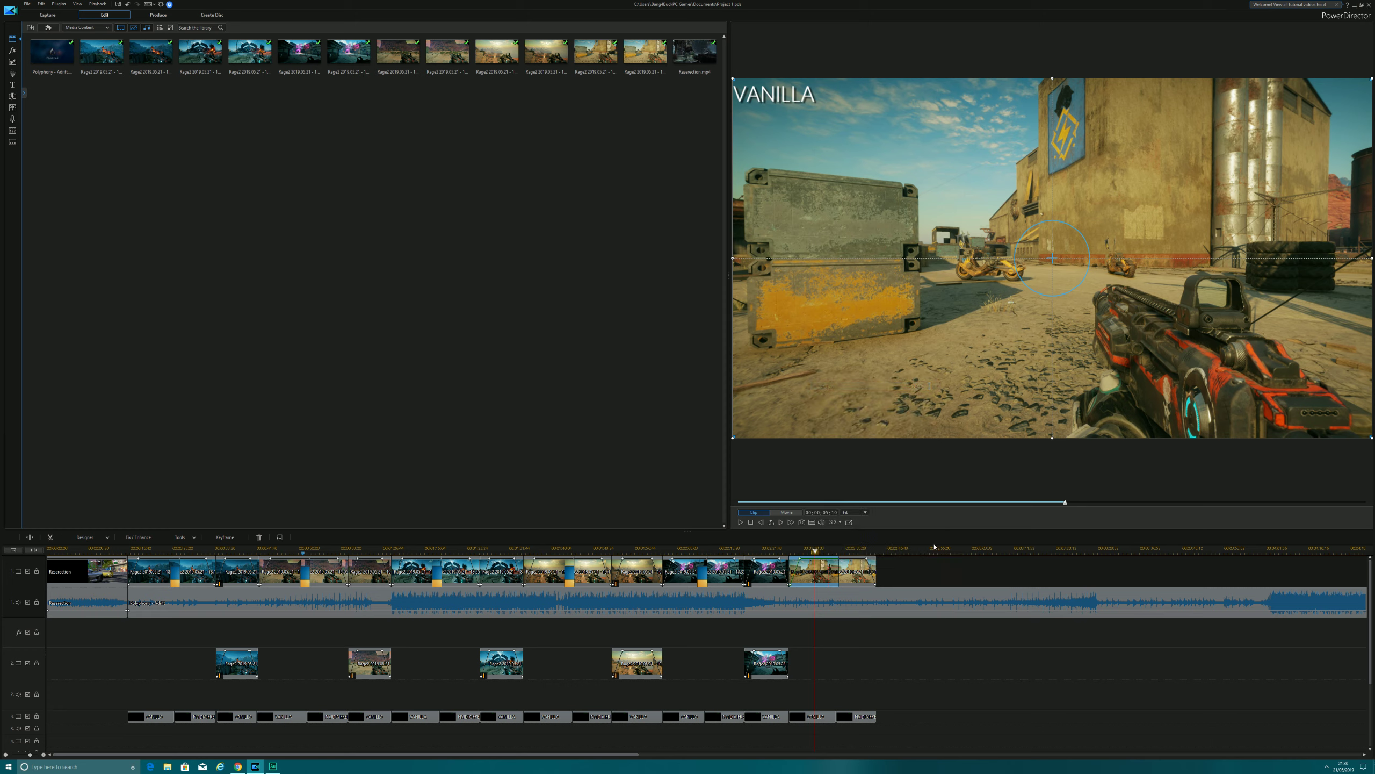
pyautogui.click(926, 549)
pyautogui.click(957, 566)
pyautogui.rightClick(961, 566)
pyautogui.moveTo(996, 567)
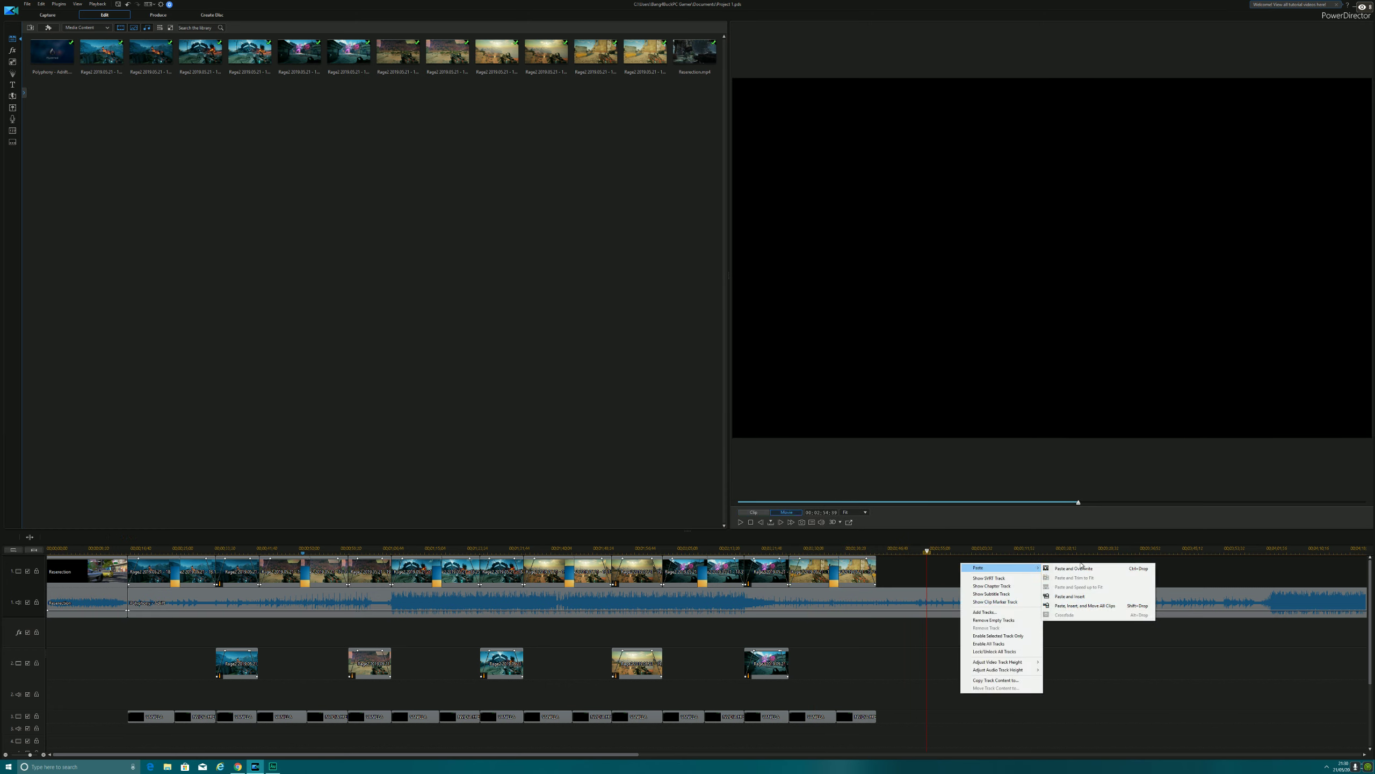
pyautogui.click(1081, 572)
# Copy the second desert yard clip and paste it on the main video track after the first clip's copy, leaving a gap.
pyautogui.click(854, 572)
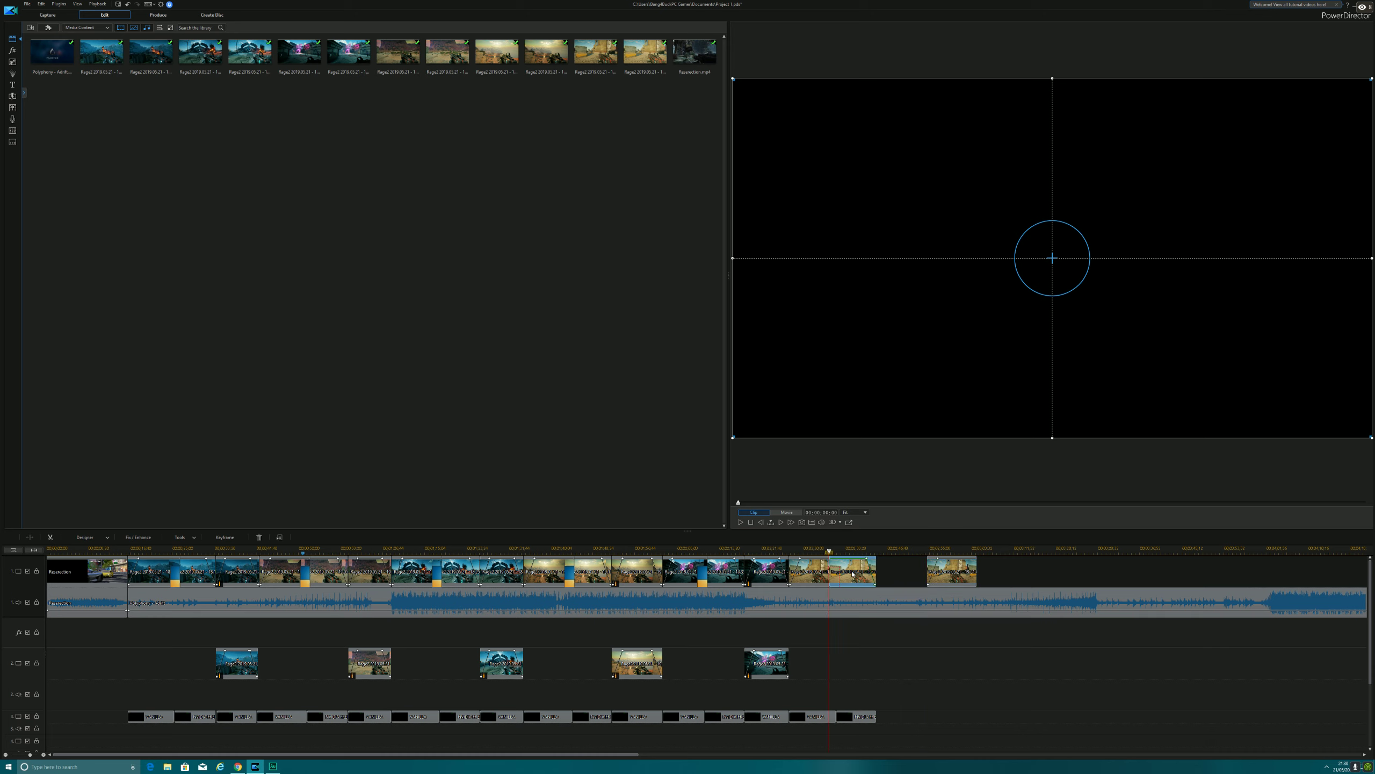
pyautogui.rightClick(853, 571)
pyautogui.click(873, 382)
pyautogui.click(1008, 549)
pyautogui.rightClick(1045, 571)
pyautogui.moveTo(1063, 575)
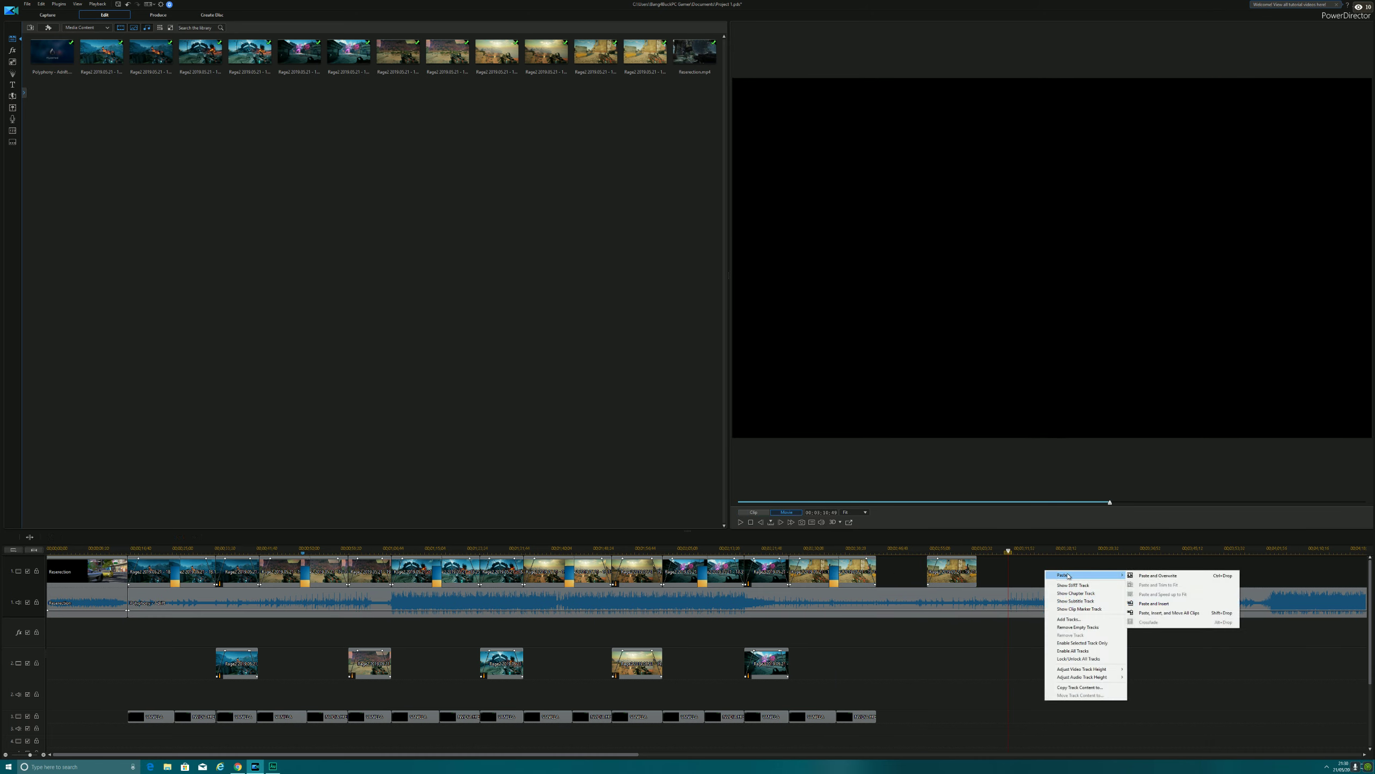
pyautogui.click(1164, 576)
# Turn off the fade-in on the first pasted desert clip and the fade-out on the second pasted one.
pyautogui.doubleClick(952, 571)
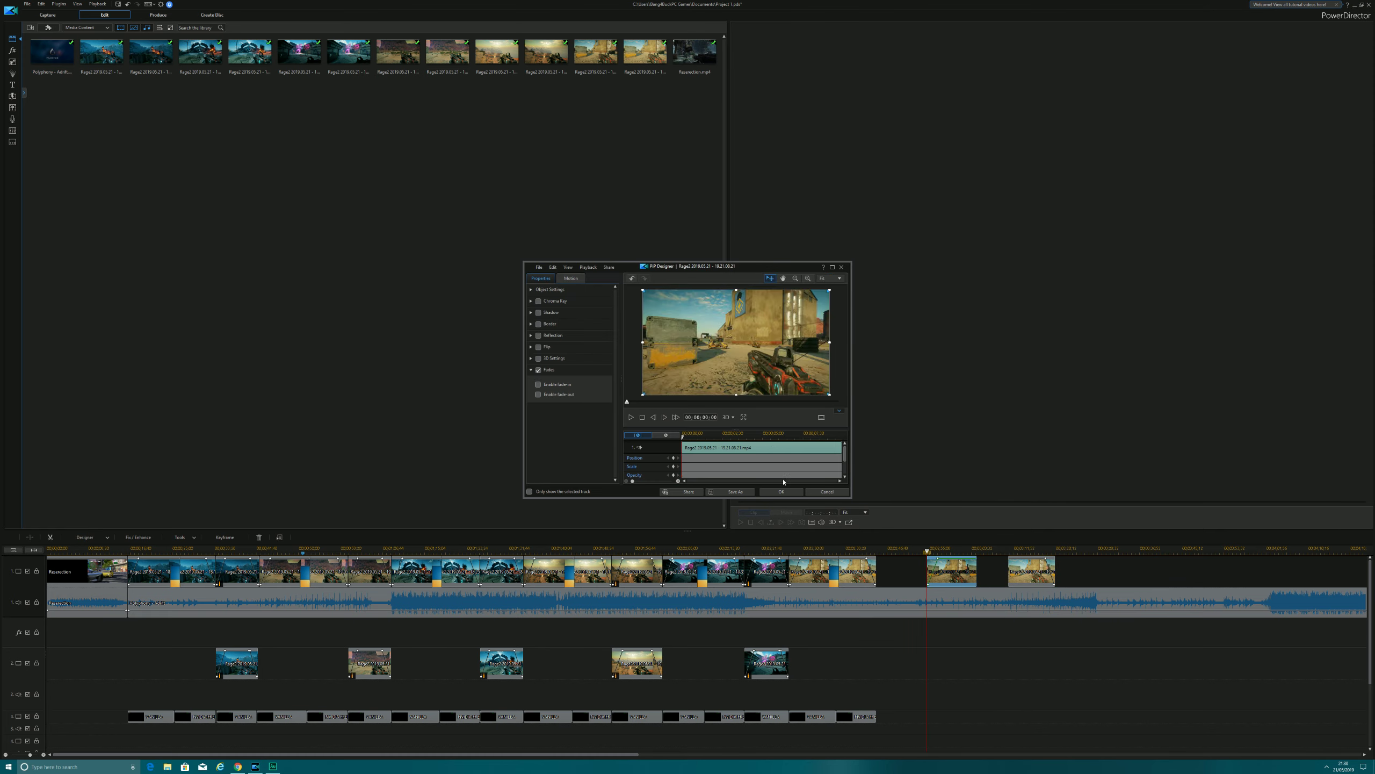
pyautogui.click(781, 491)
pyautogui.doubleClick(1034, 574)
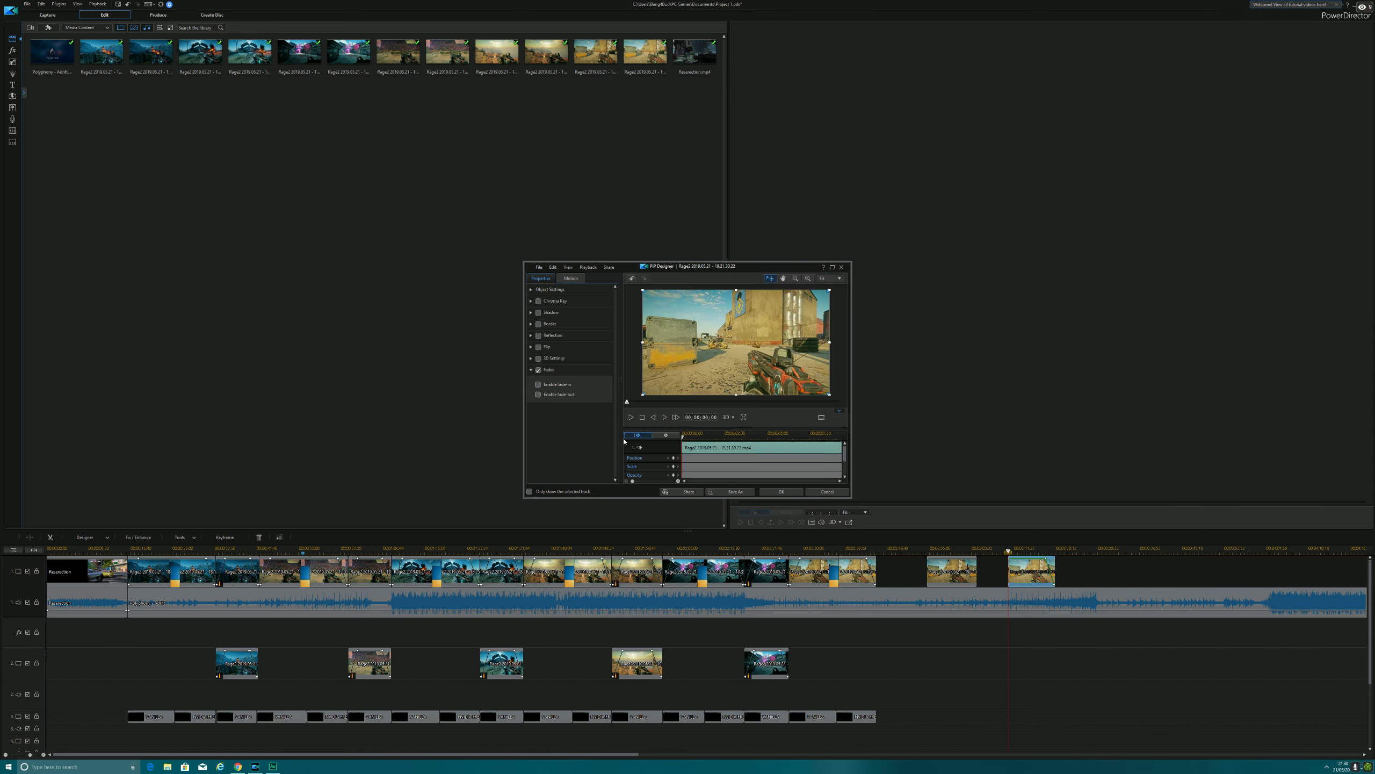
pyautogui.click(781, 492)
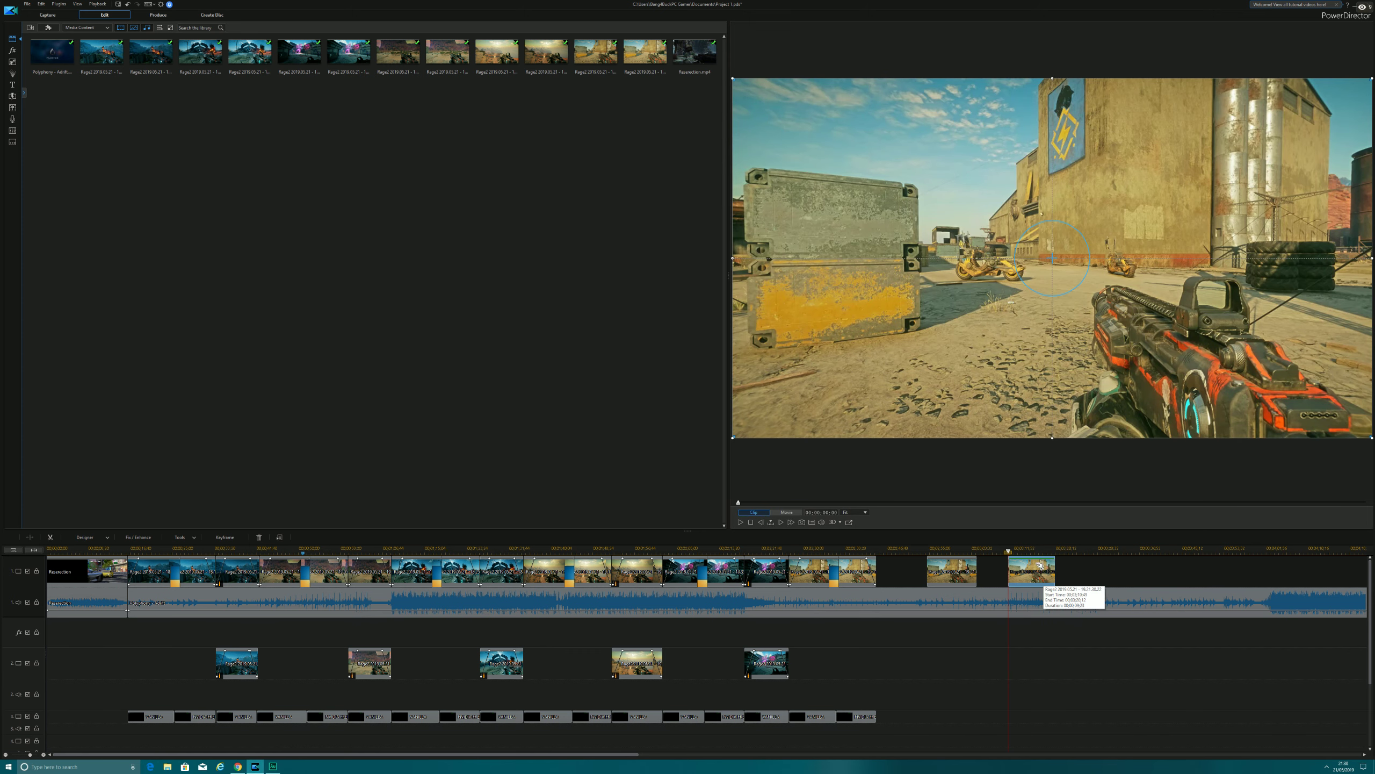
# Butt the first pasted desert clip against the preceding clips and shift its picture left so it fills only the frame's left half.
pyautogui.moveTo(937, 578); pyautogui.dragTo(900, 584)
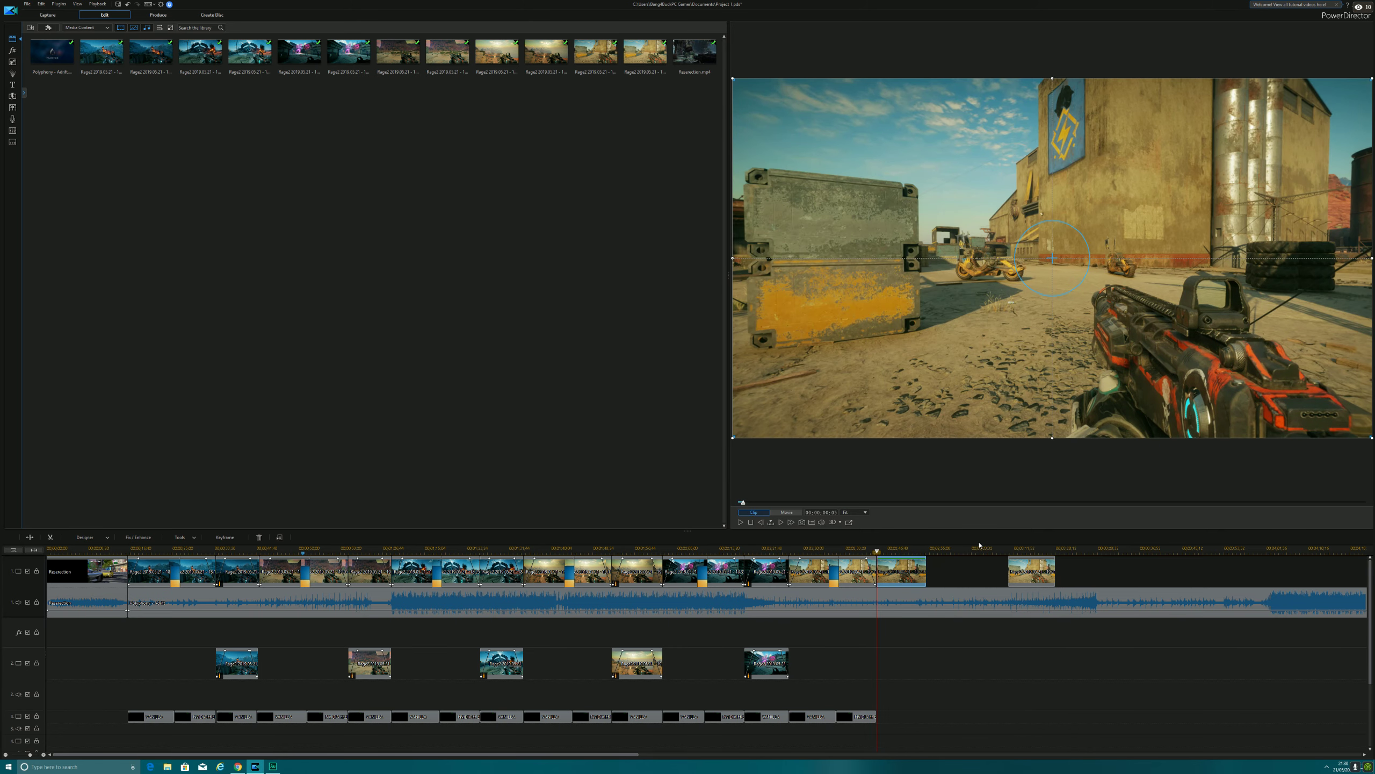
pyautogui.moveTo(1051, 259); pyautogui.dragTo(733, 261)
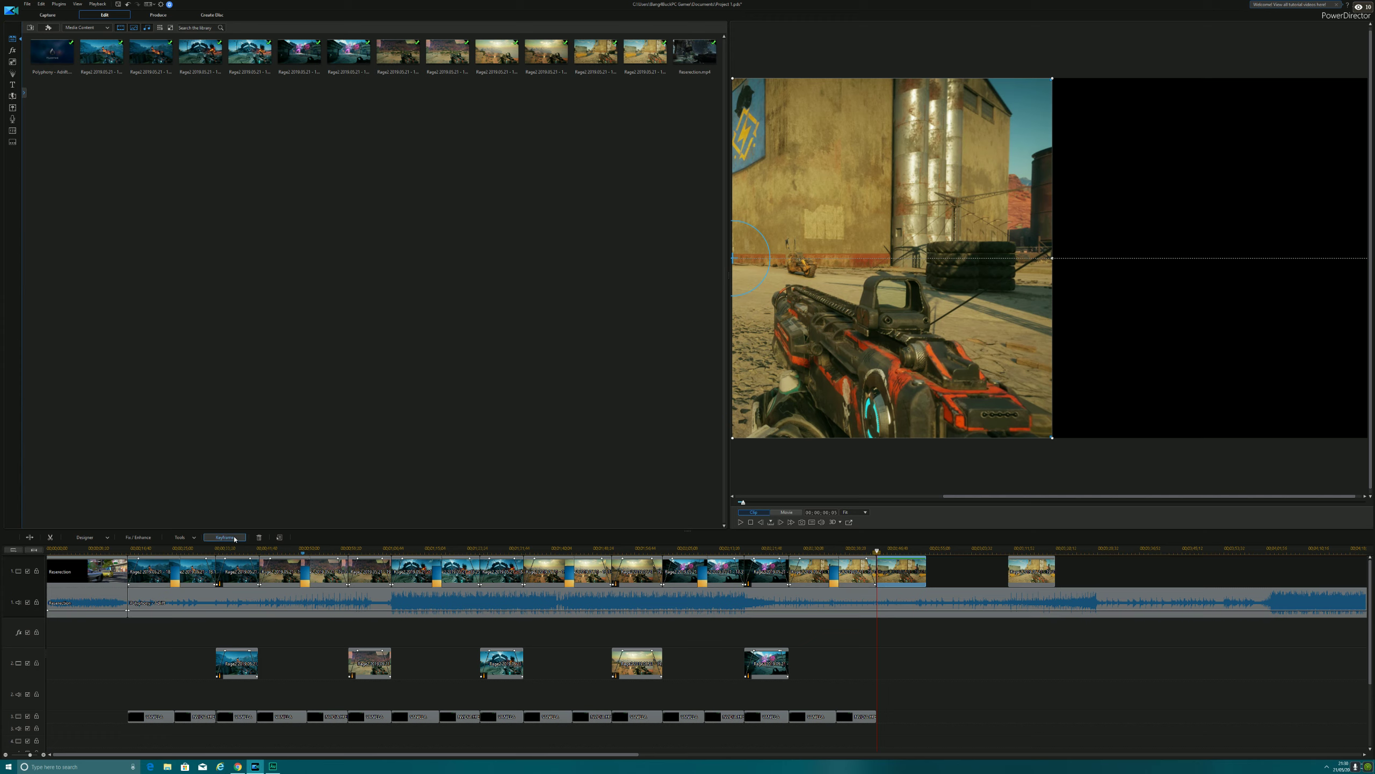
# Use Crop/Zoom/Pan on the half-frame vanilla desert clip to shift the crop area left so the gun sits within the visible half.
pyautogui.click(192, 537)
pyautogui.moveTo(206, 546)
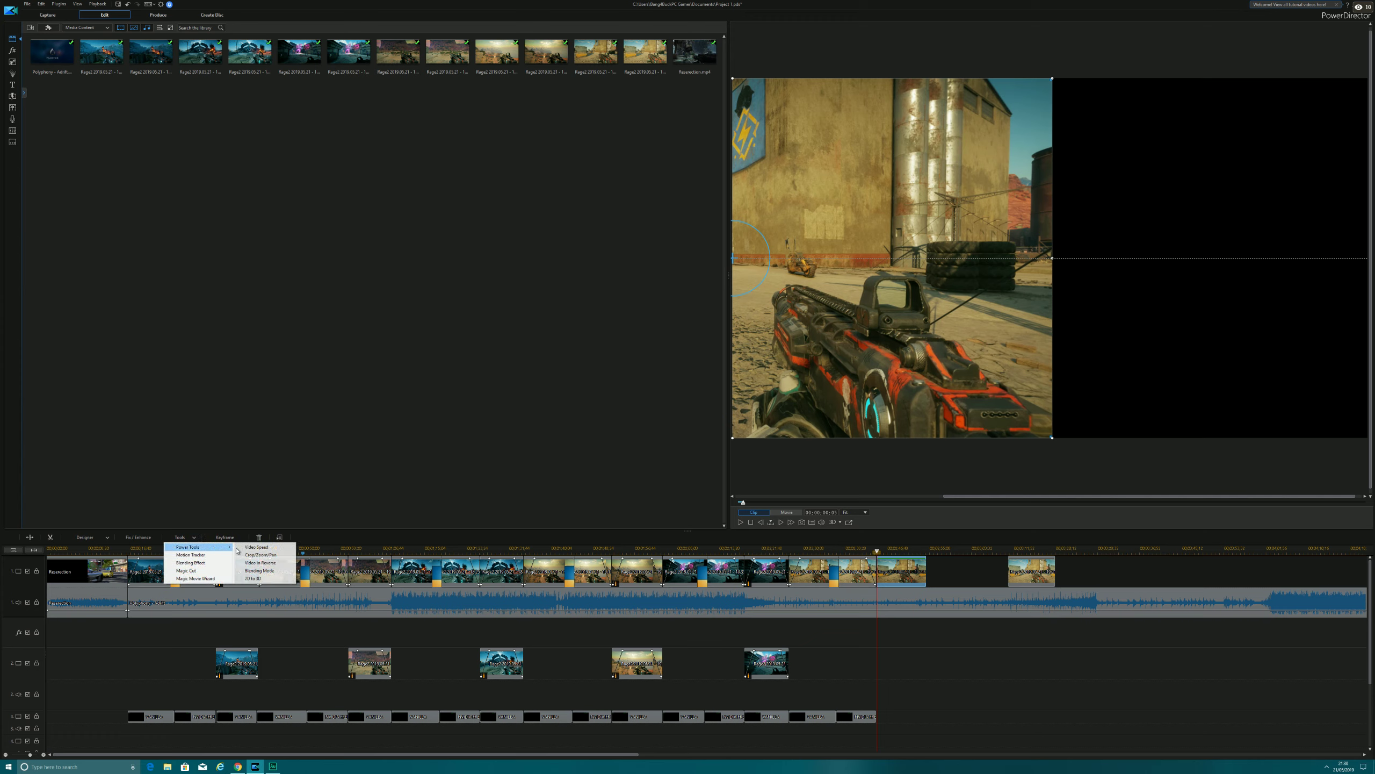
pyautogui.click(270, 560)
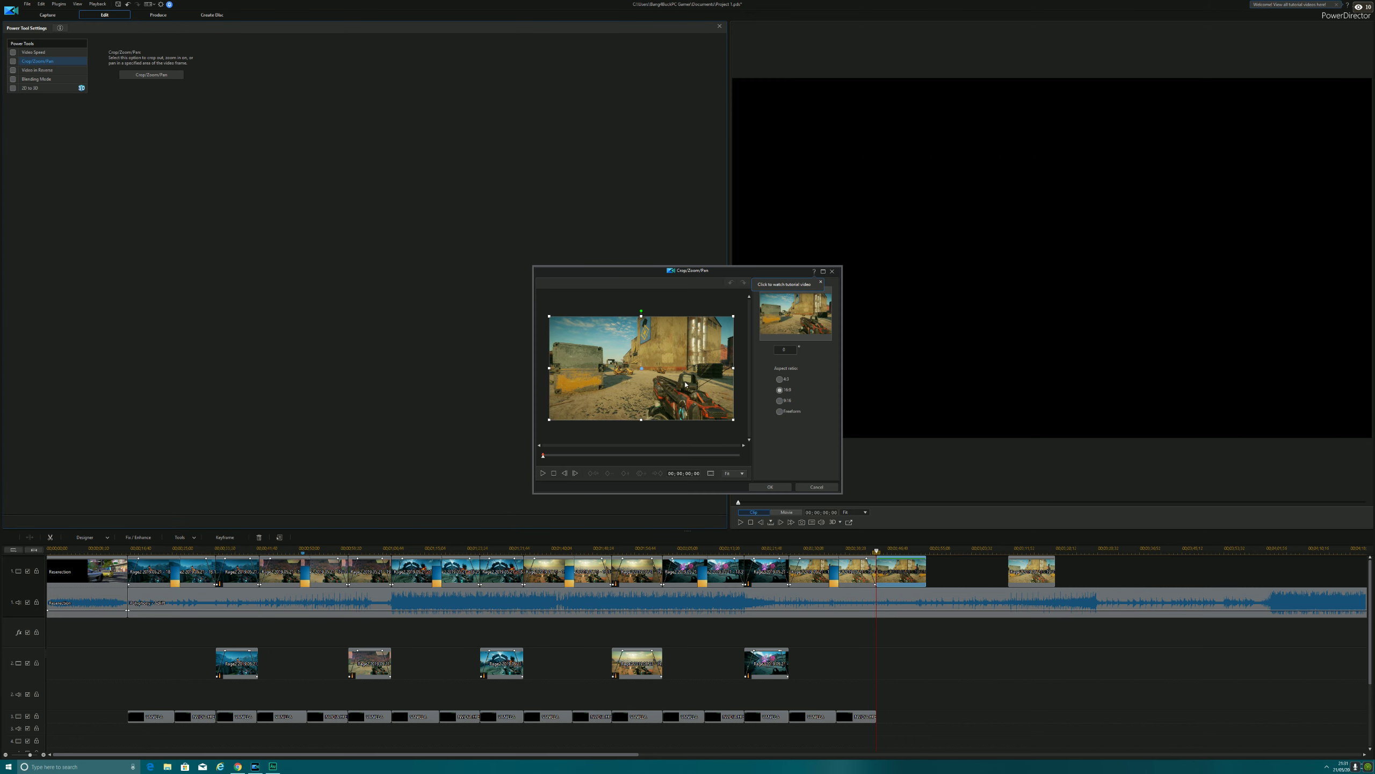
pyautogui.moveTo(643, 370); pyautogui.dragTo(615, 369)
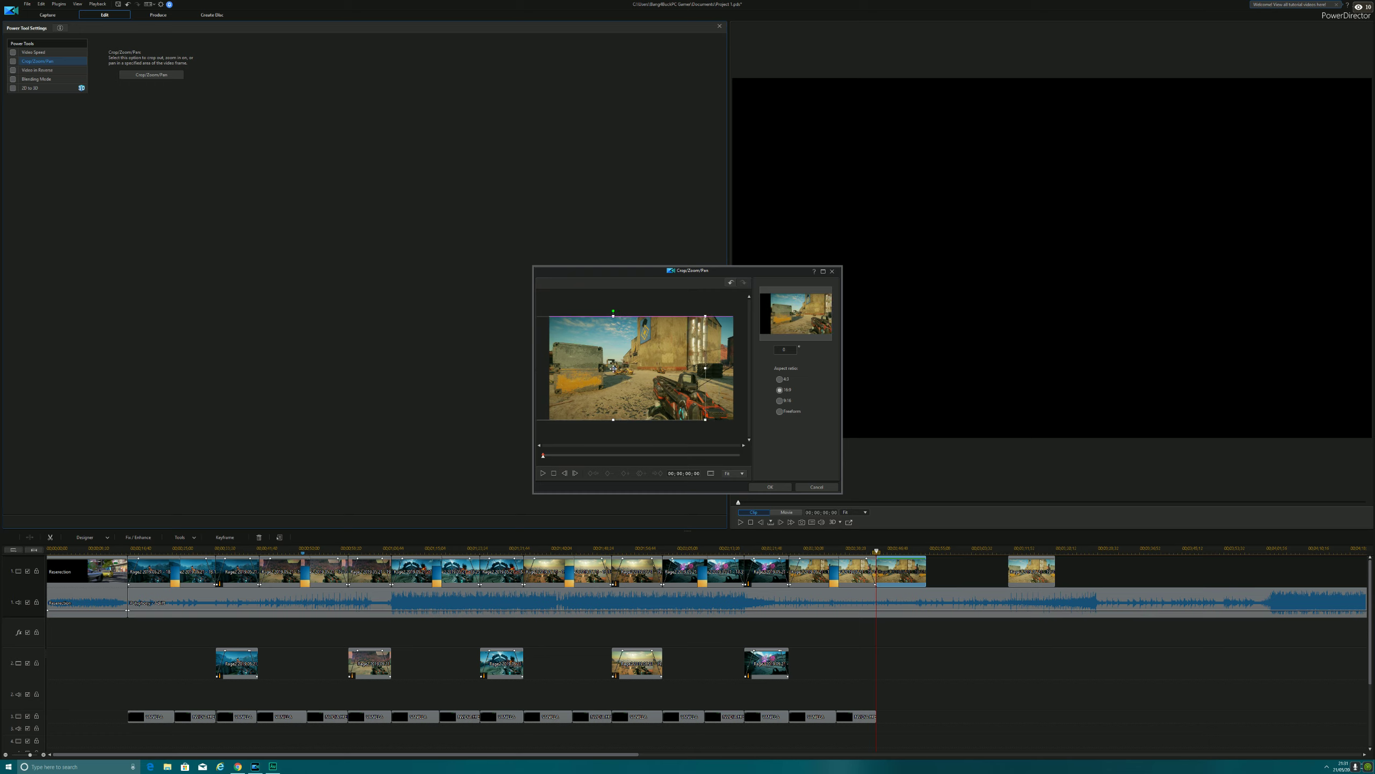
pyautogui.moveTo(614, 369); pyautogui.dragTo(615, 367)
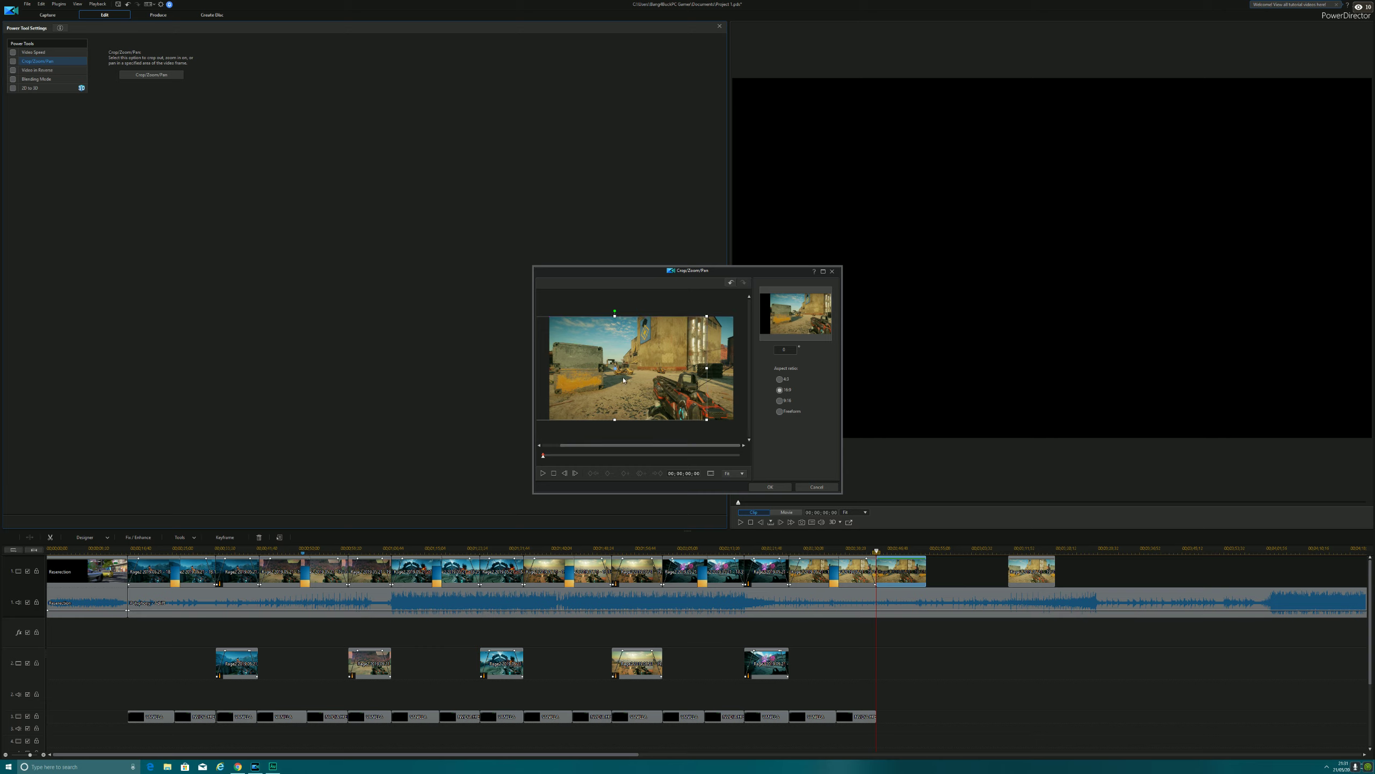
pyautogui.click(787, 489)
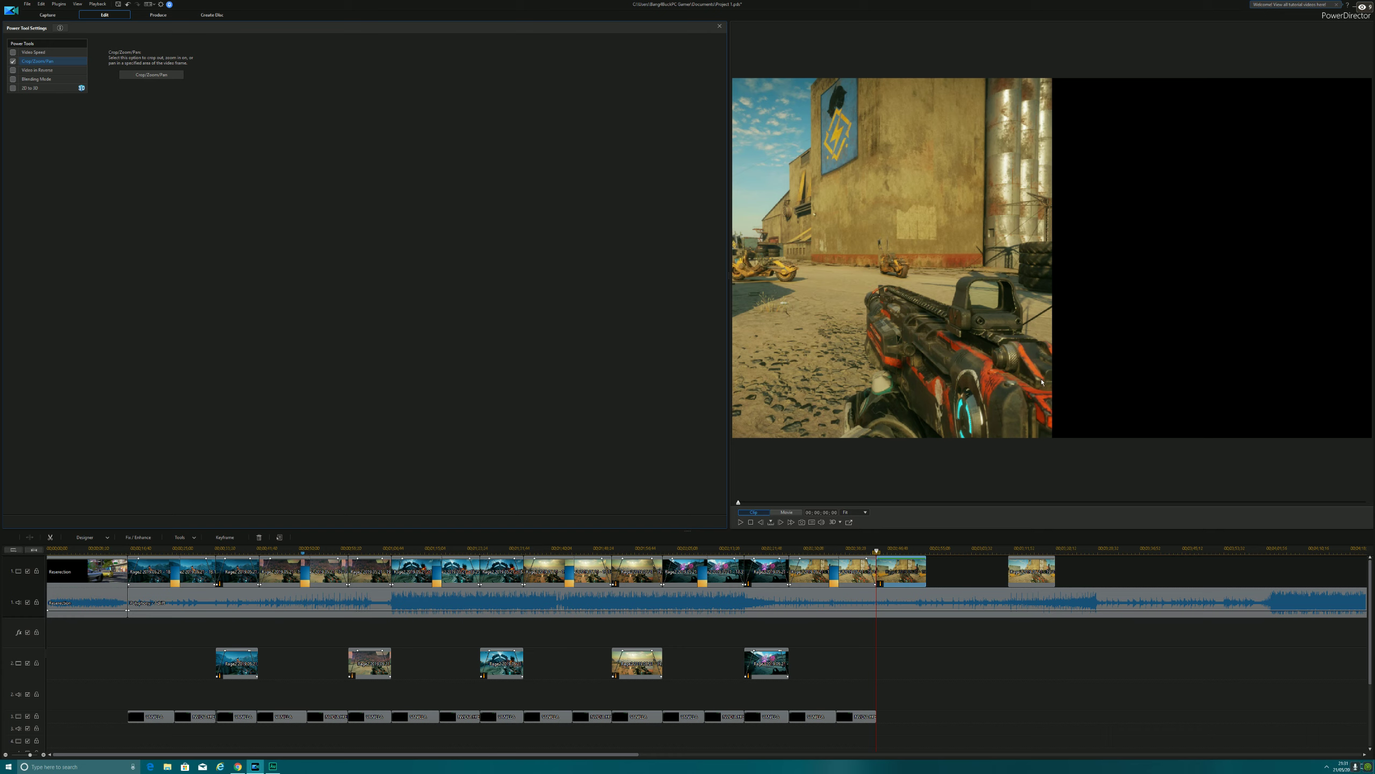
# Shift the second pasted desert clip's picture right so it fills only the frame's right half.
pyautogui.click(1044, 572)
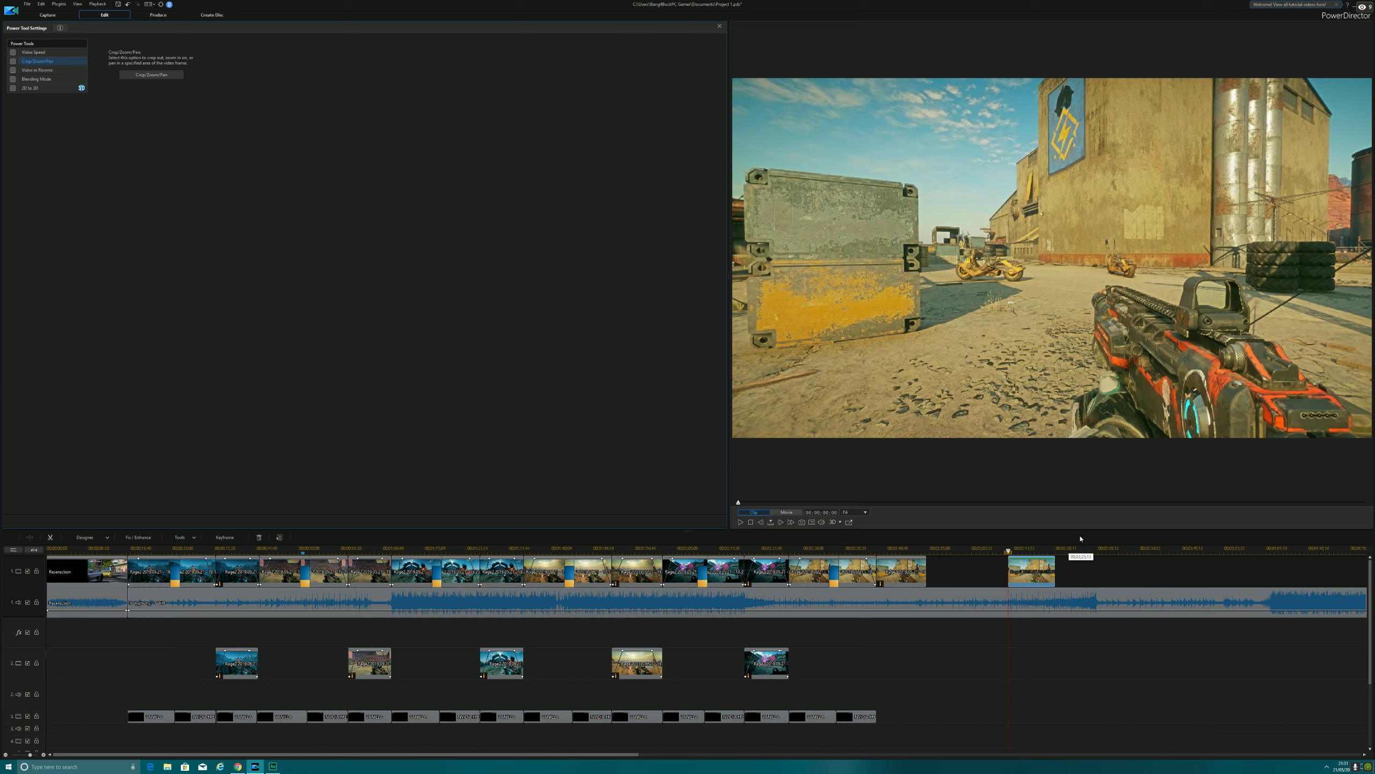
pyautogui.click(1120, 573)
pyautogui.click(1038, 577)
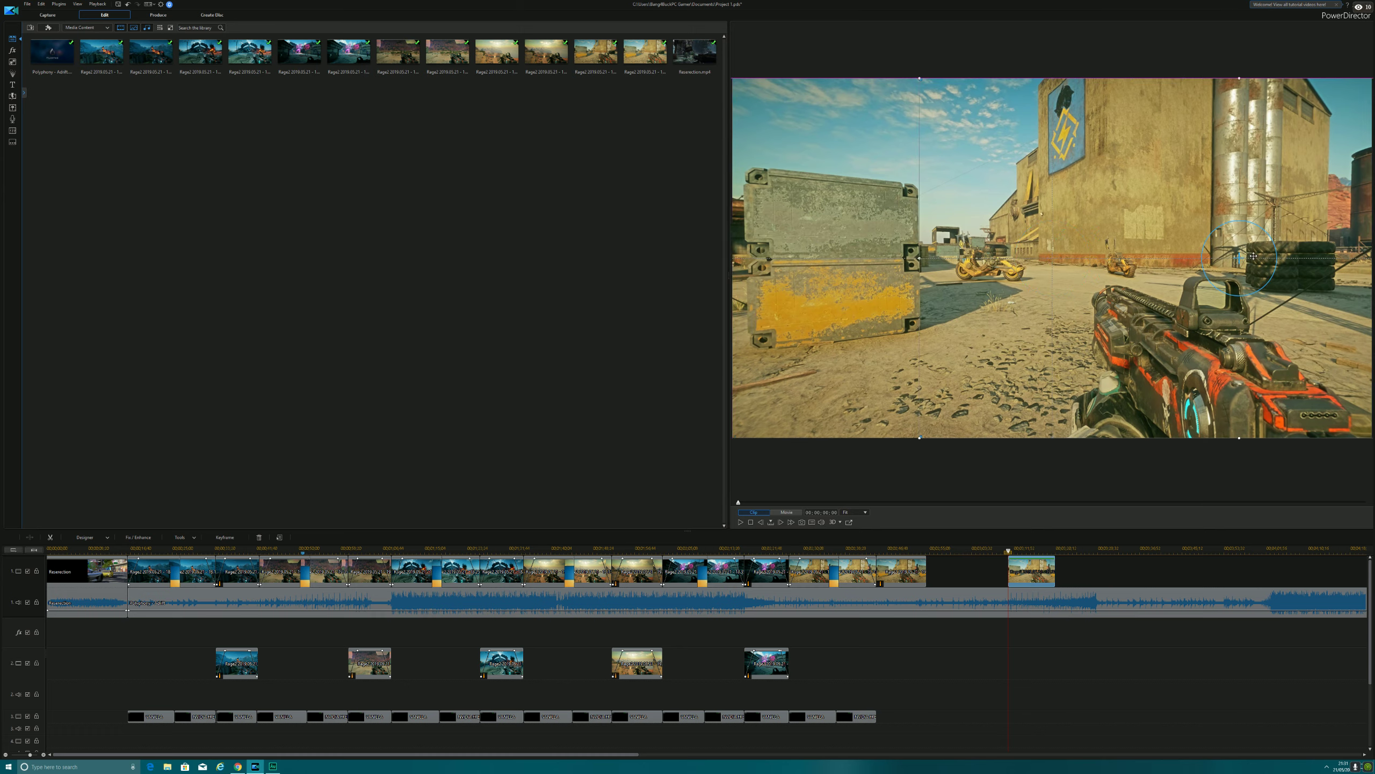
pyautogui.moveTo(881, 330); pyautogui.dragTo(1201, 330)
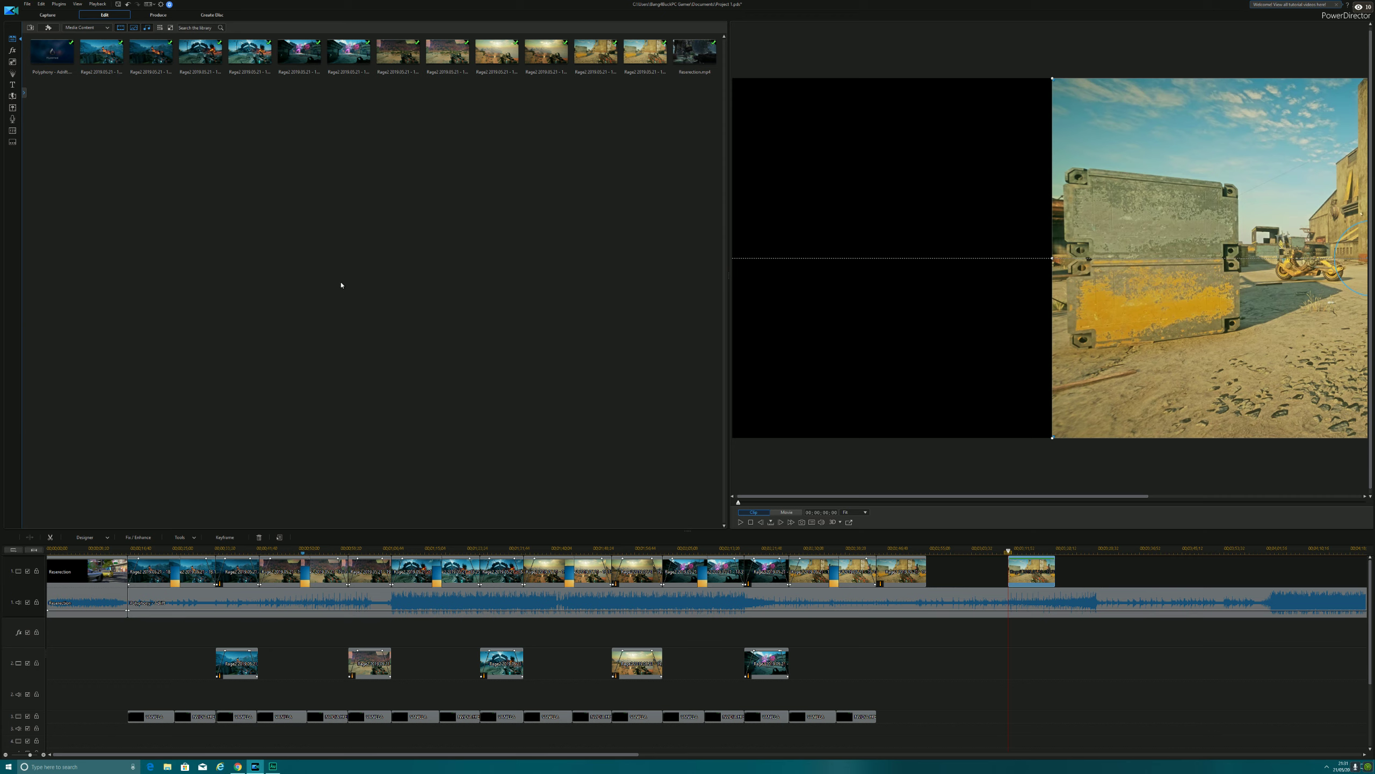
# Try shifting the right-half desert clip's crop area left with Crop/Zoom/Pan.
pyautogui.click(189, 535)
pyautogui.moveTo(217, 549)
pyautogui.click(289, 555)
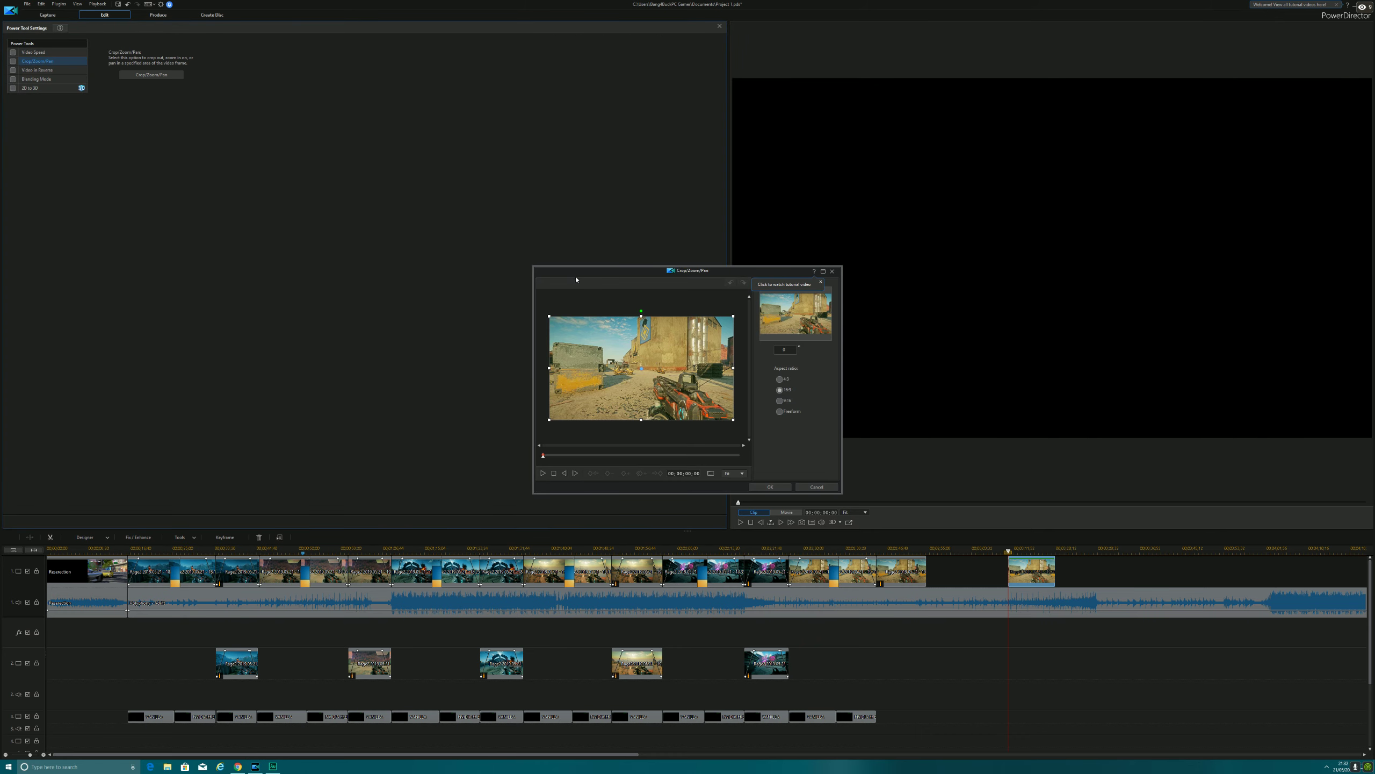
pyautogui.moveTo(642, 370); pyautogui.dragTo(616, 369)
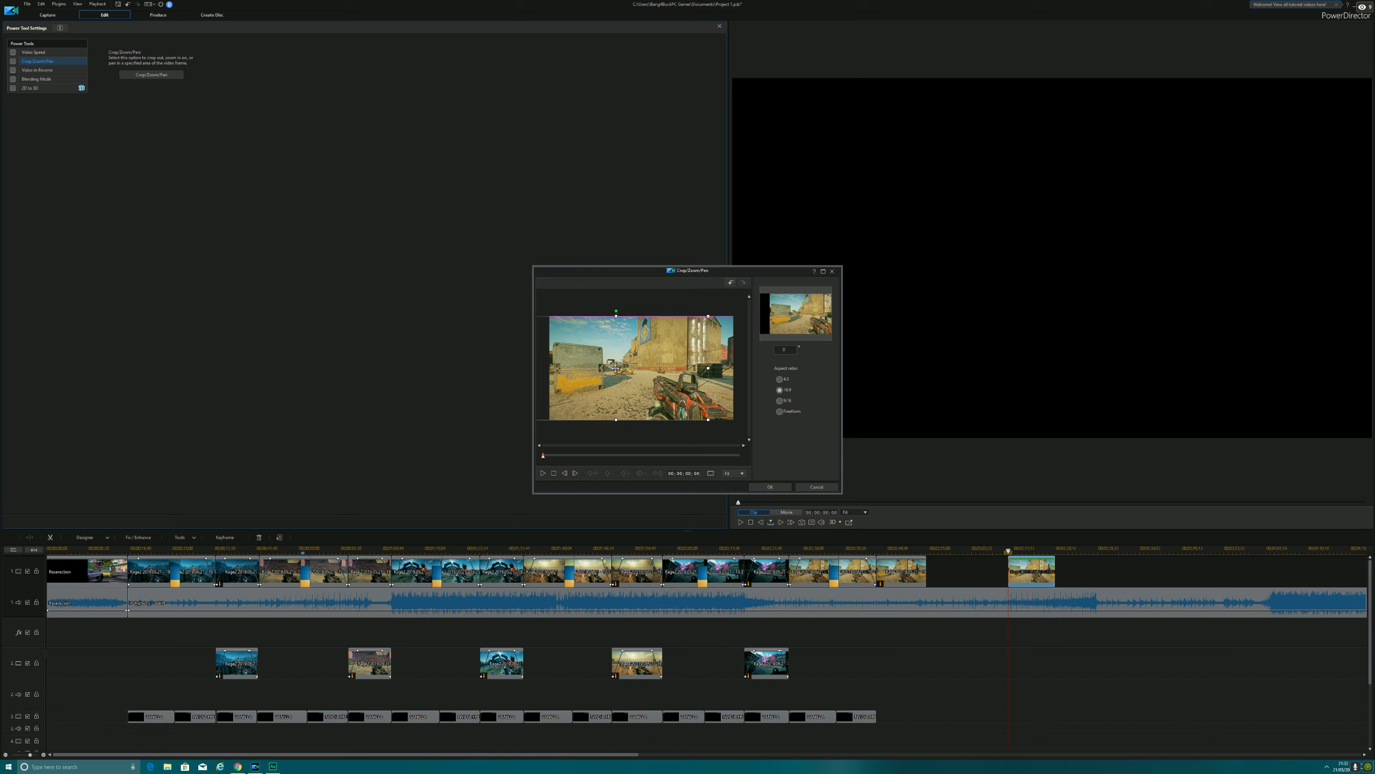
pyautogui.moveTo(616, 369); pyautogui.dragTo(616, 369)
pyautogui.click(770, 487)
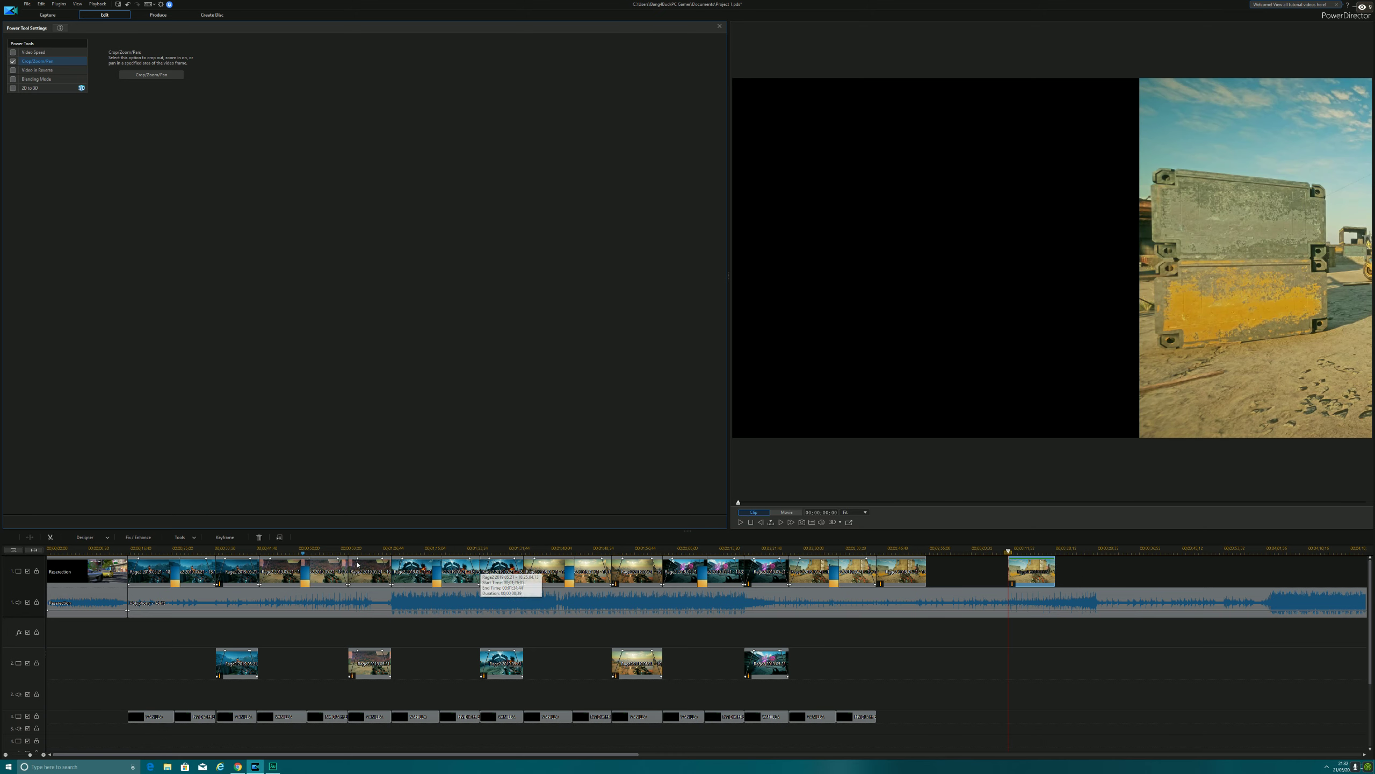
# Use Crop/Zoom/Pan on the right-half desert clip to shift the crop area right so the gun sits within the visible half.
pyautogui.click(184, 537)
pyautogui.moveTo(217, 547)
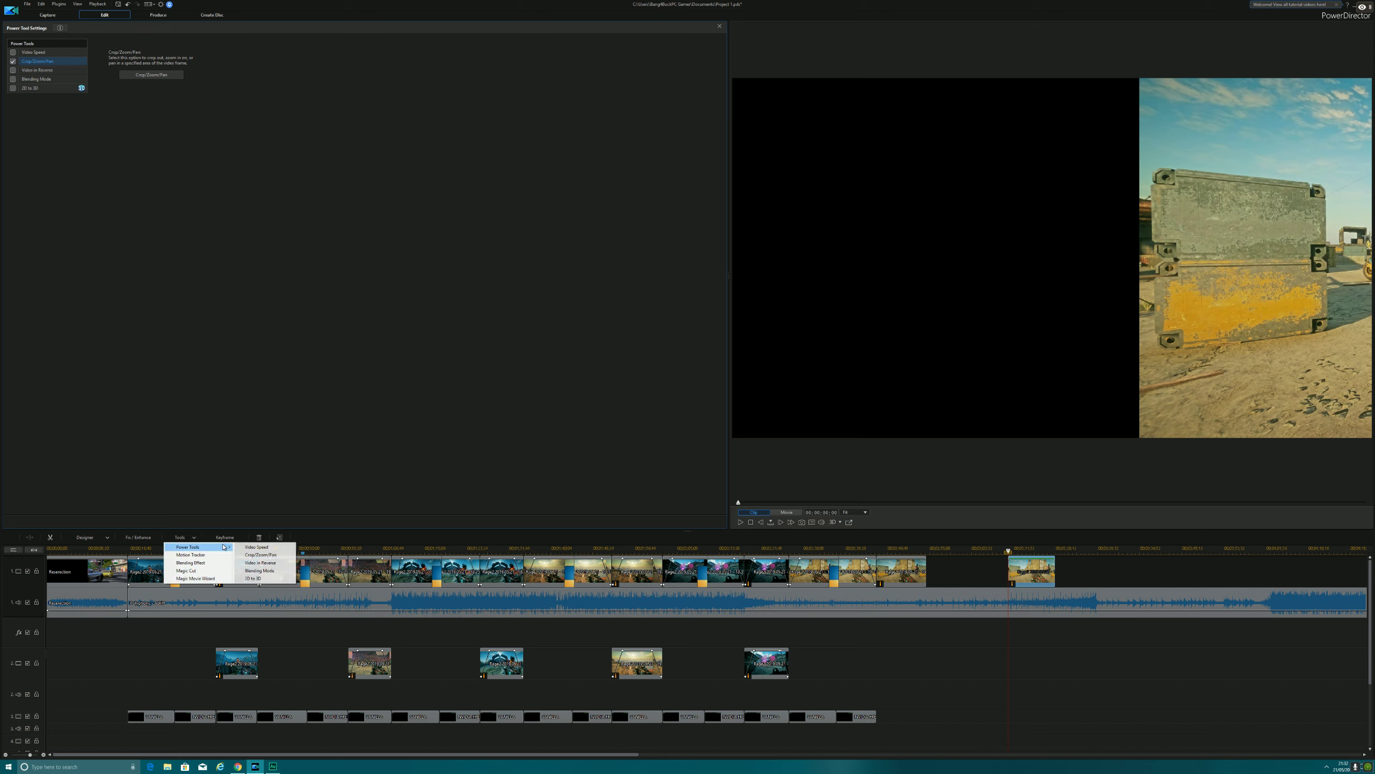
pyautogui.click(265, 556)
pyautogui.moveTo(620, 372); pyautogui.dragTo(708, 371)
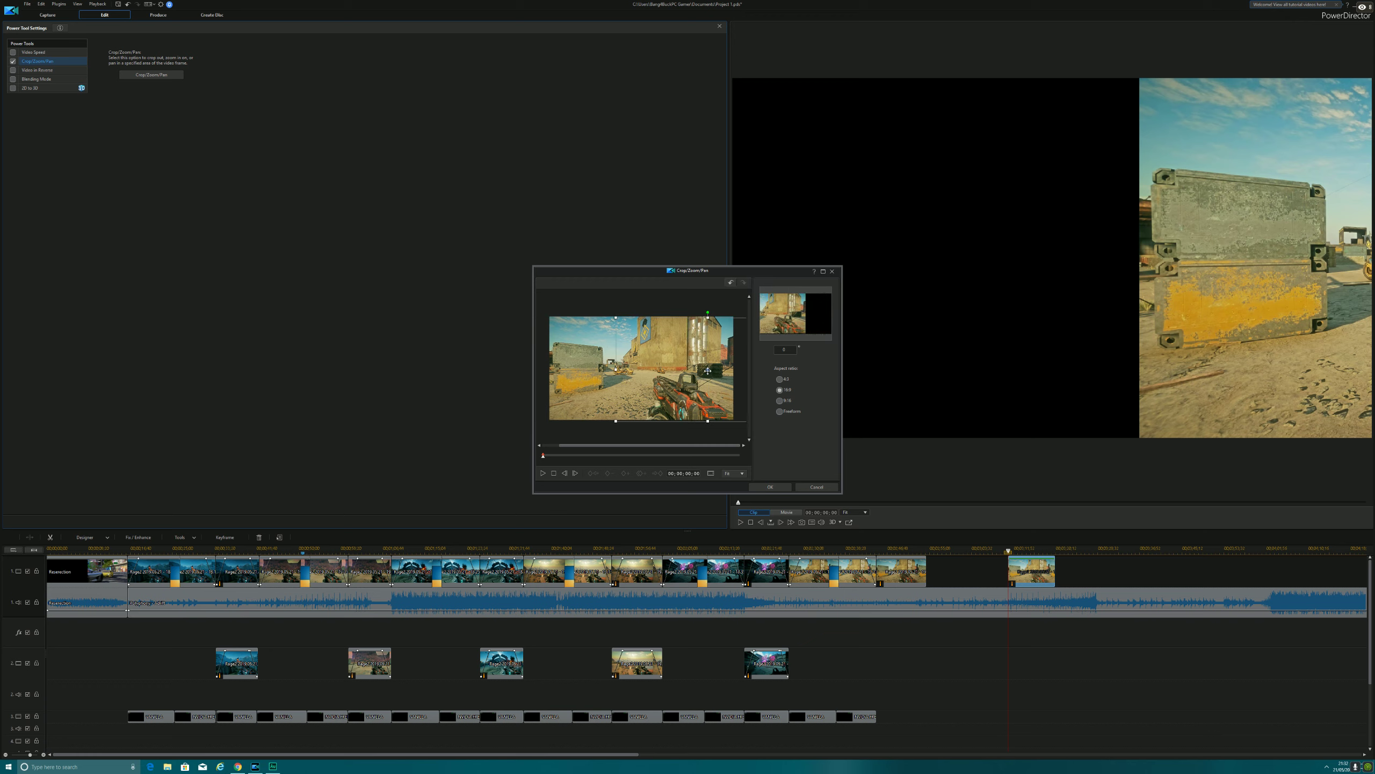
pyautogui.moveTo(708, 371); pyautogui.dragTo(707, 368)
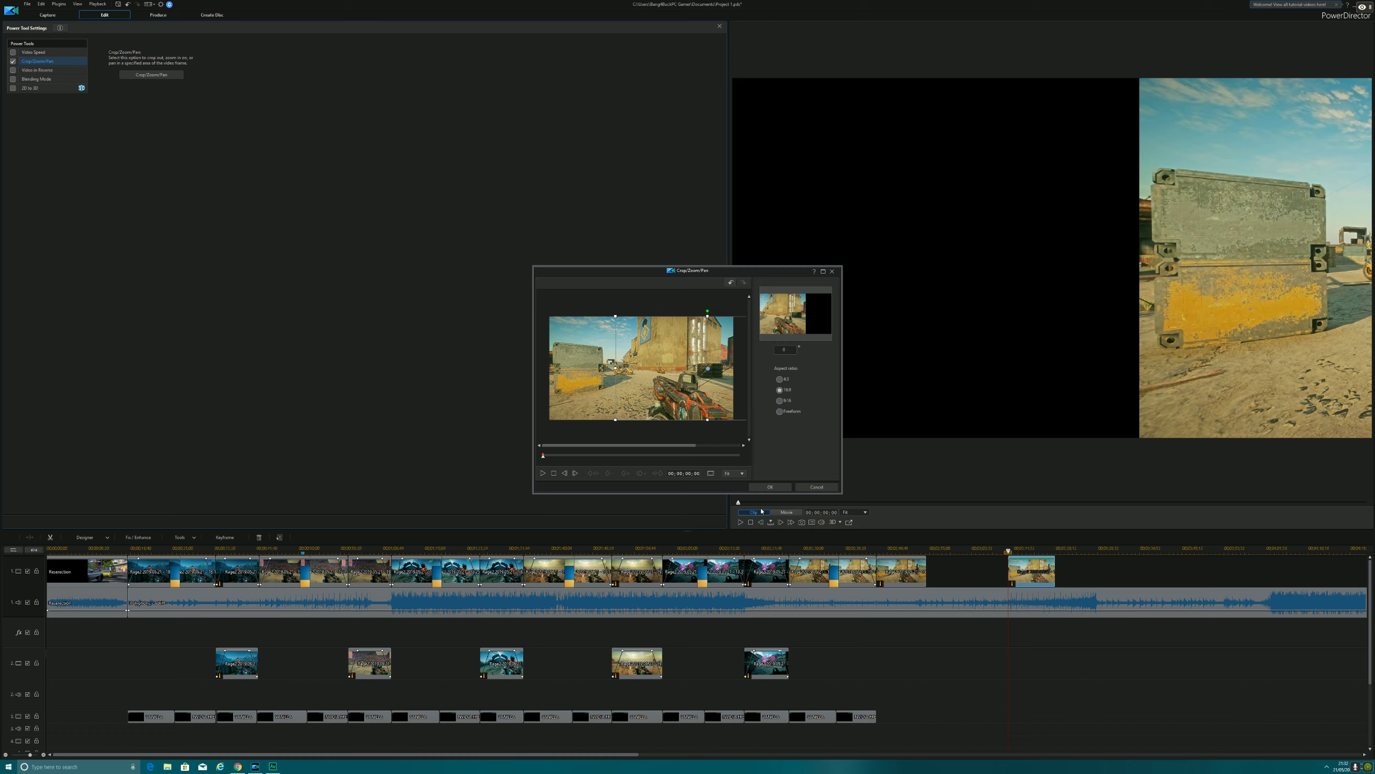
pyautogui.click(769, 487)
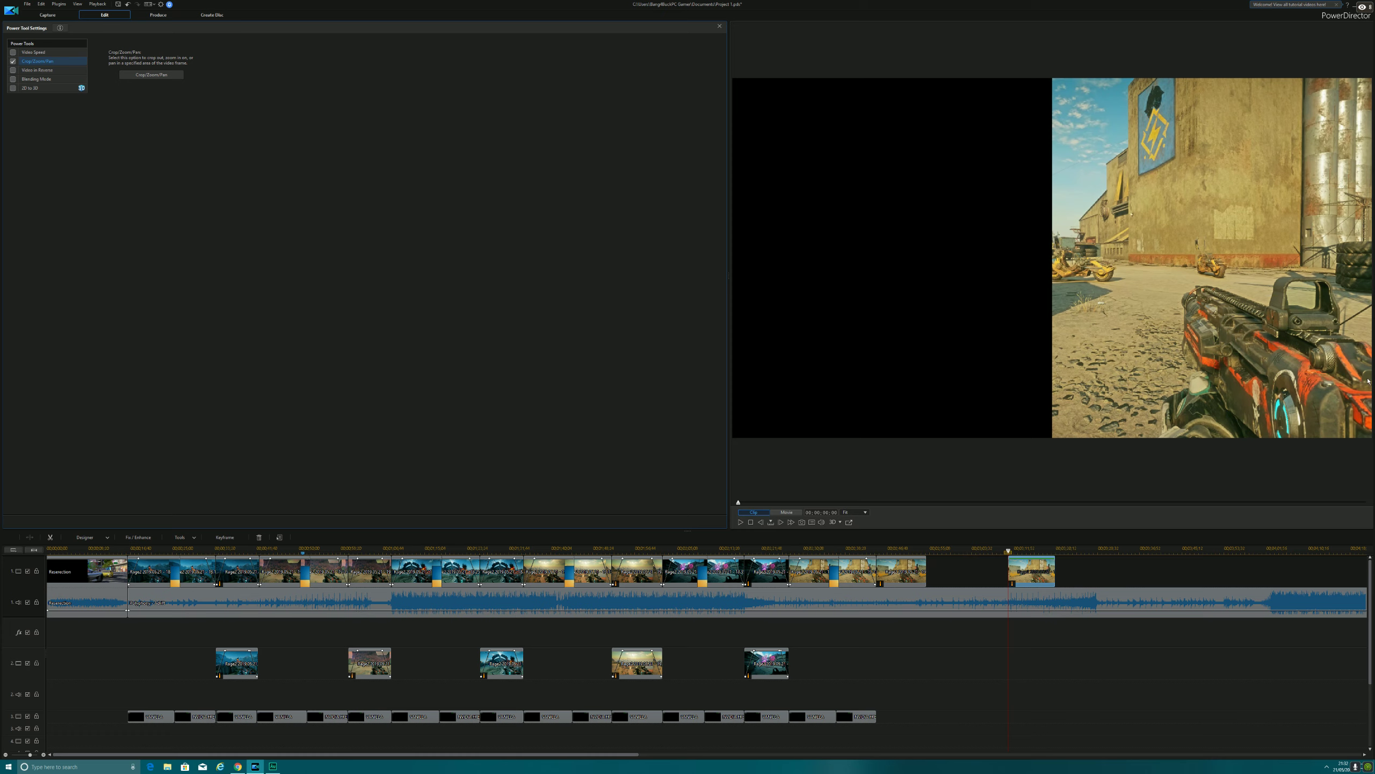
# Place the right-half desert clip on the second video track directly beneath the left-half clip and nudge its crop area to match.
pyautogui.moveTo(1014, 575); pyautogui.dragTo(909, 661)
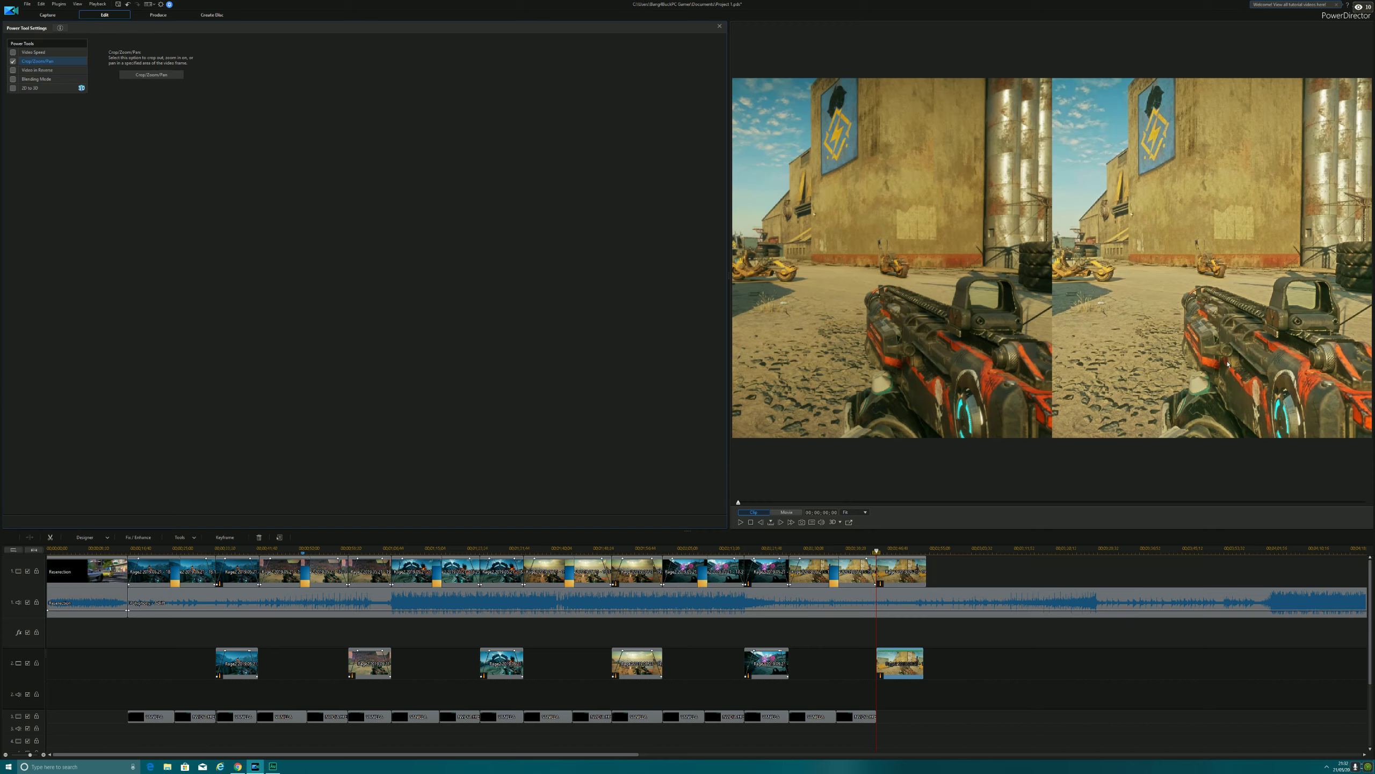
pyautogui.moveTo(893, 663); pyautogui.dragTo(1001, 662)
pyautogui.click(182, 537)
pyautogui.moveTo(206, 547)
pyautogui.click(254, 555)
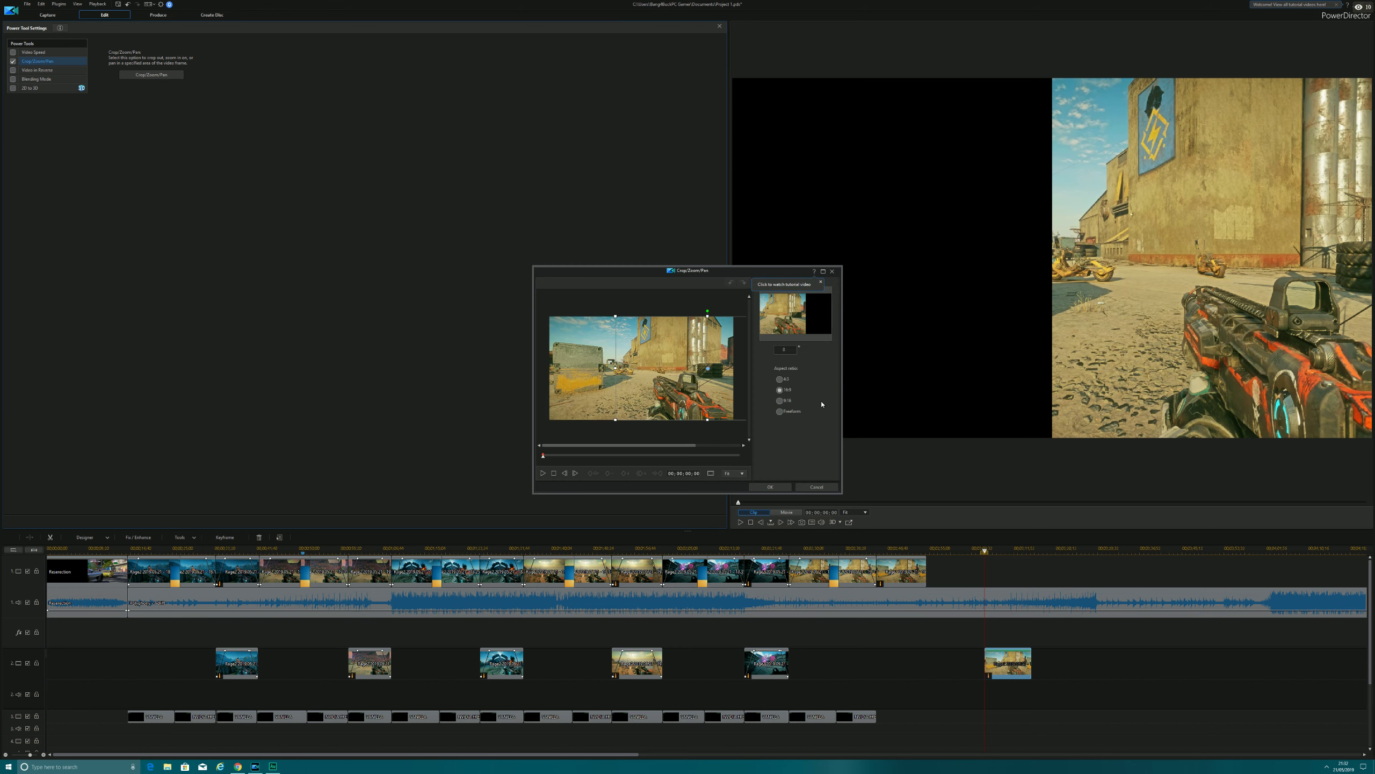
pyautogui.click(708, 371)
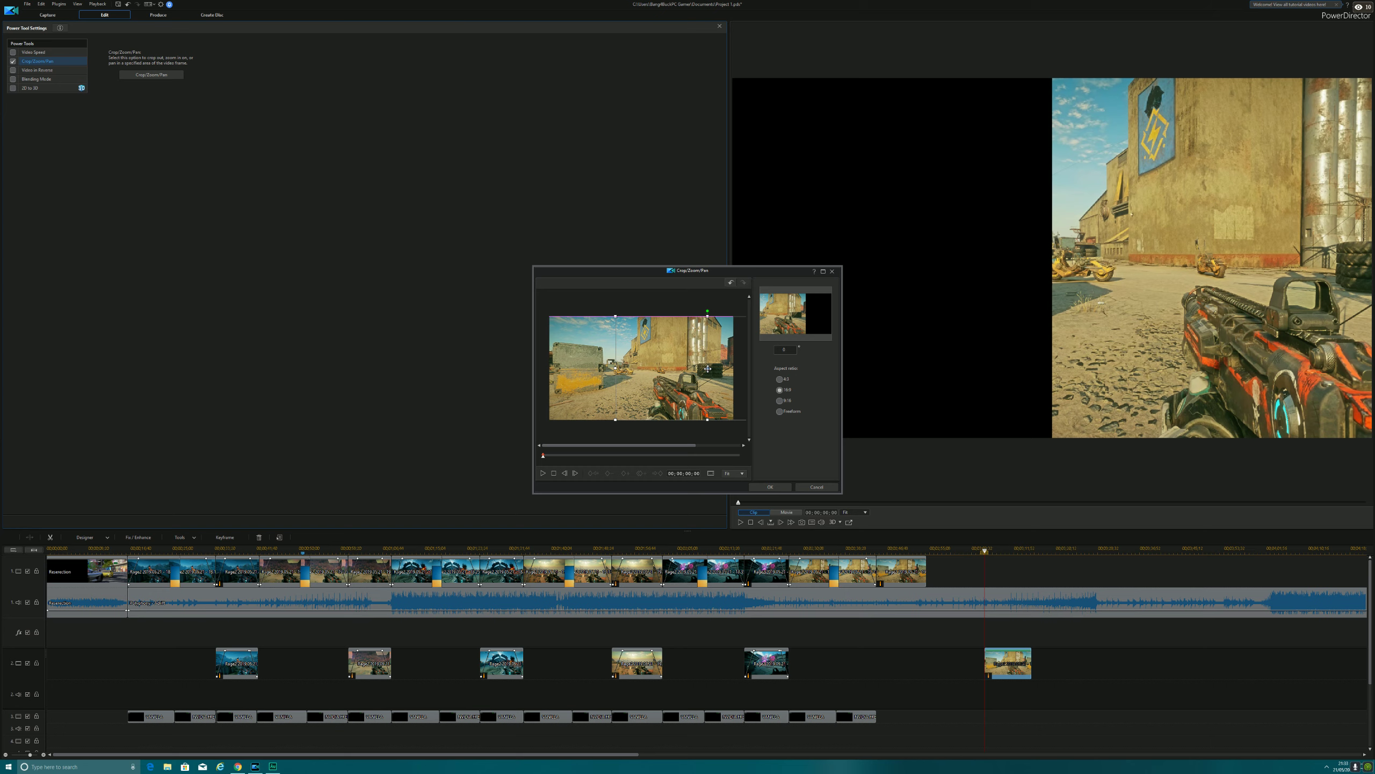
pyautogui.moveTo(708, 369); pyautogui.dragTo(708, 369)
pyautogui.click(774, 488)
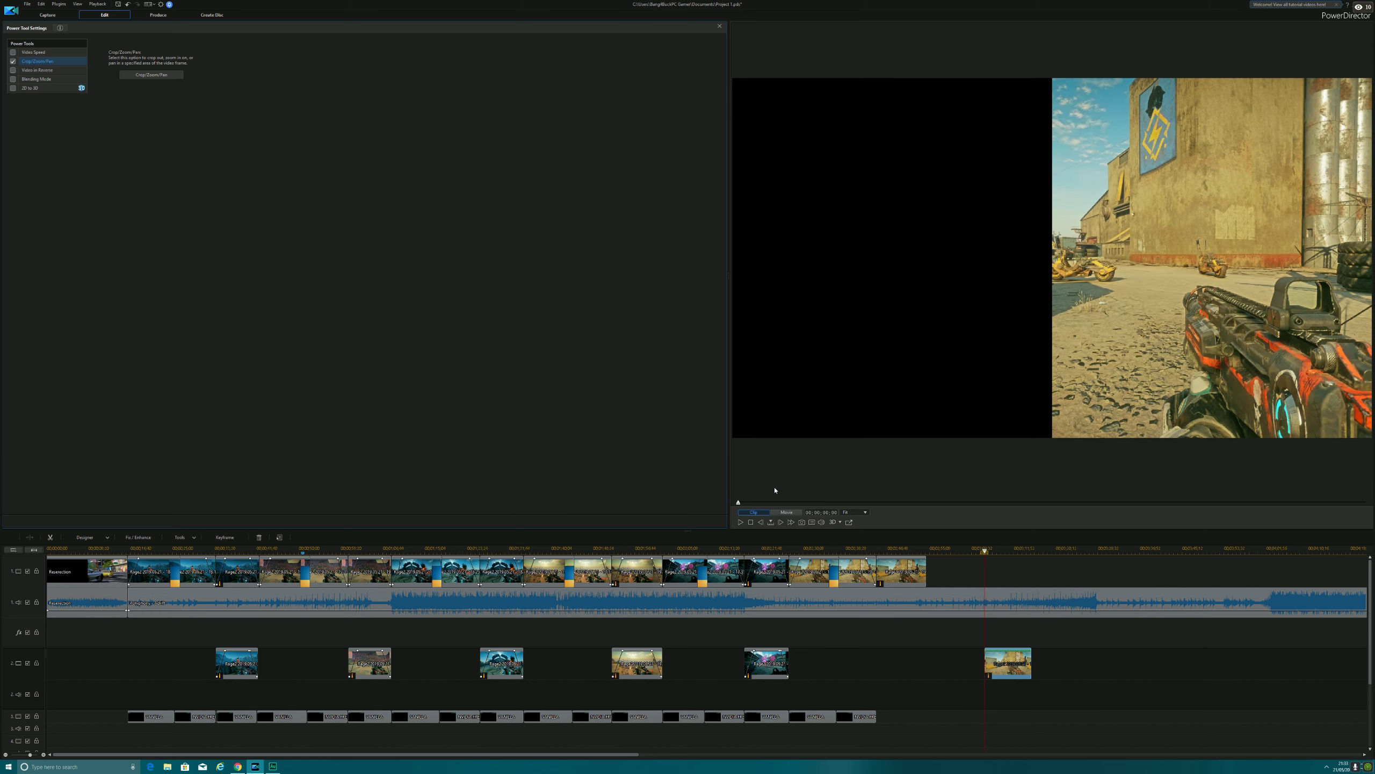
pyautogui.moveTo(1008, 667); pyautogui.dragTo(895, 666)
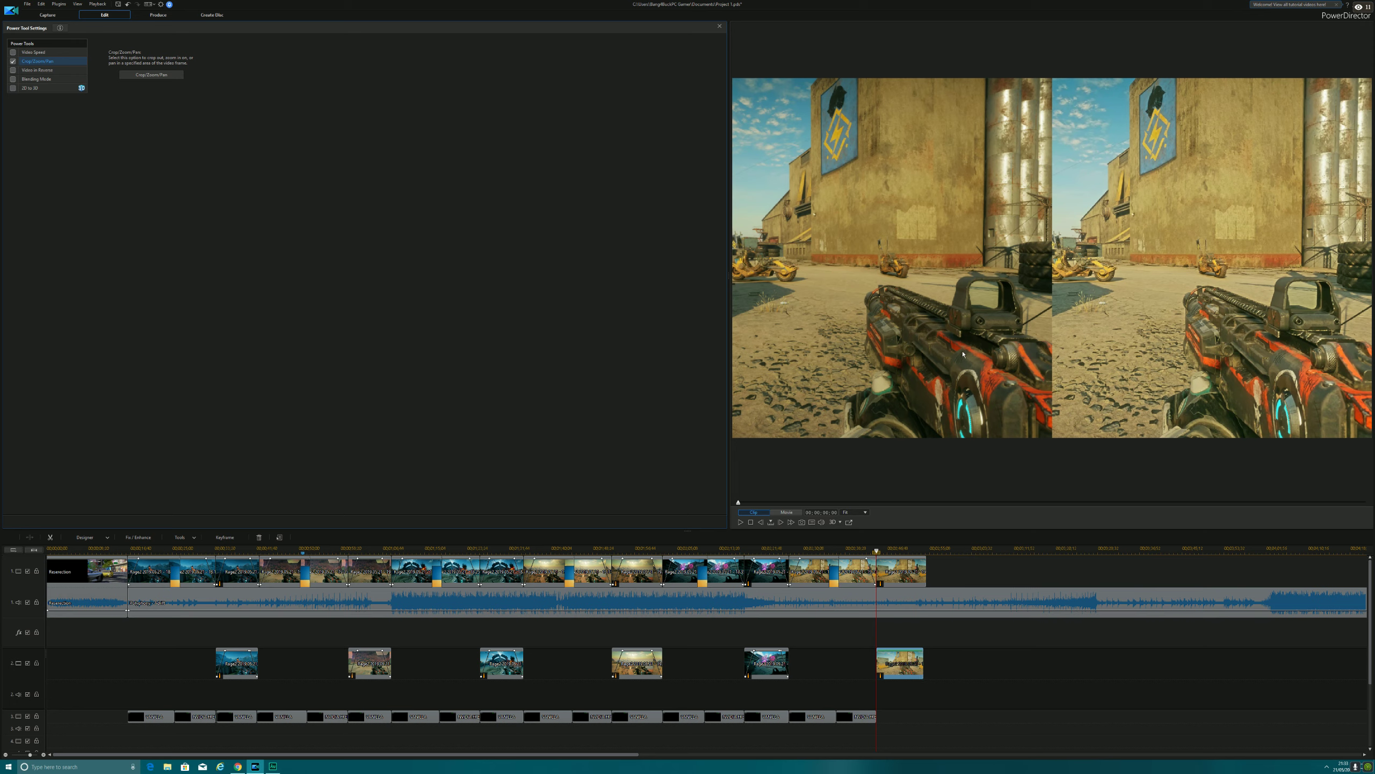
# Play the side-by-side desert section in Movie mode, split both clips near their end and remove the leftover pieces.
pyautogui.click(786, 512)
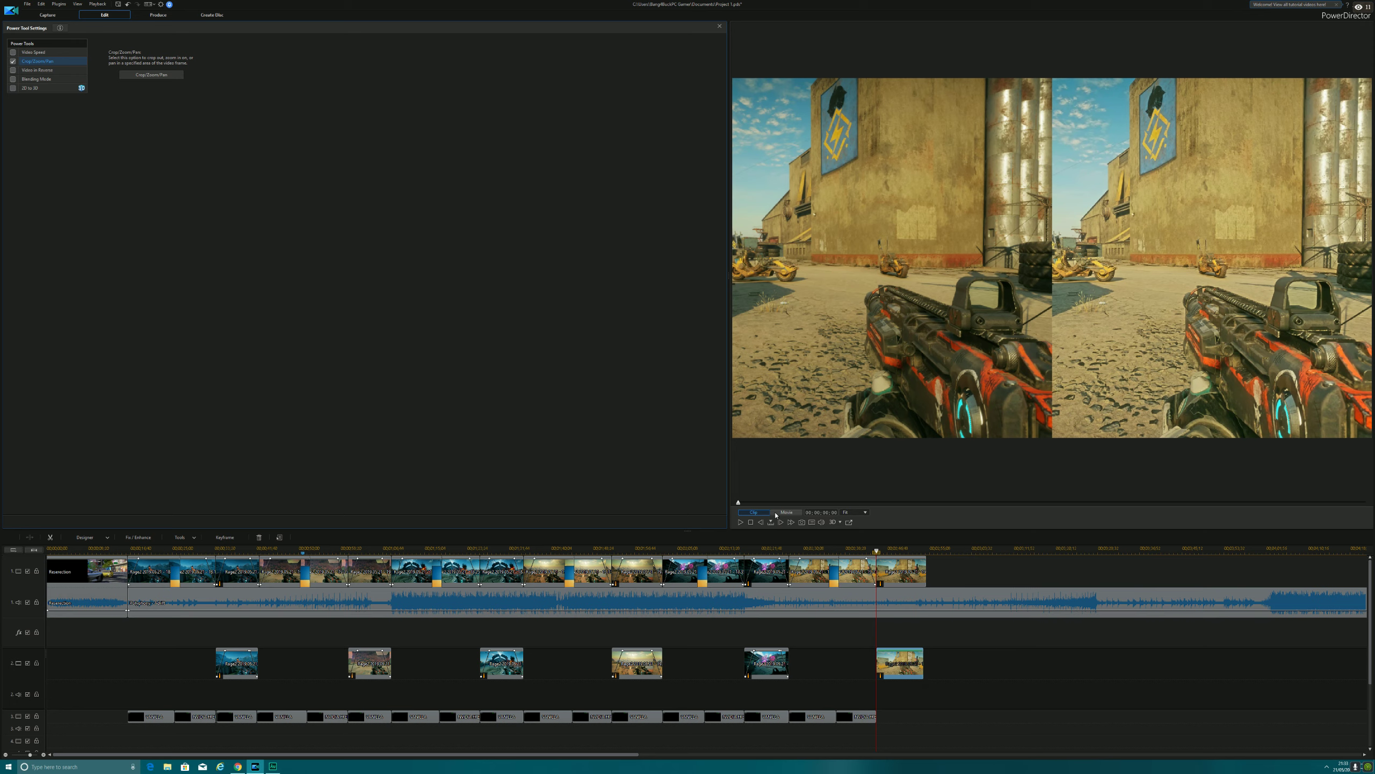
pyautogui.click(741, 522)
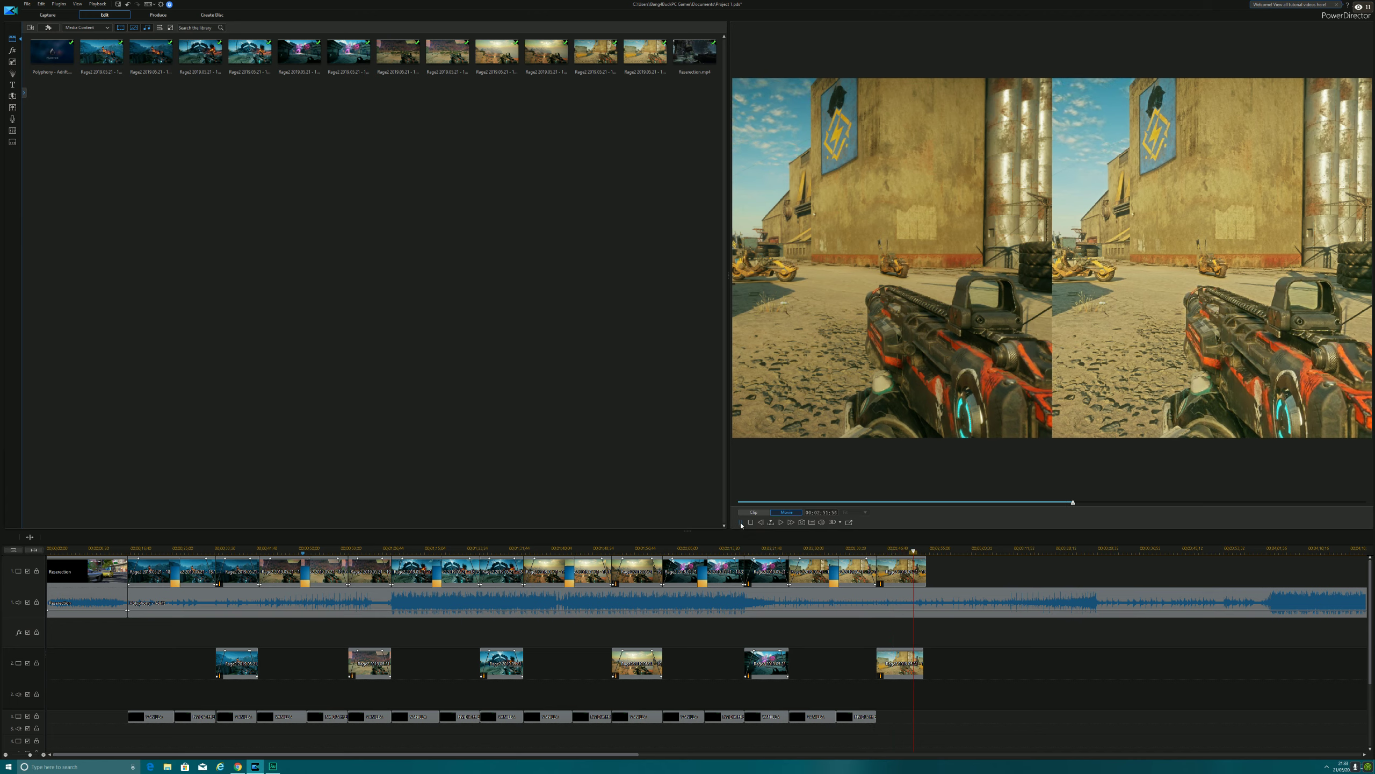
pyautogui.click(741, 523)
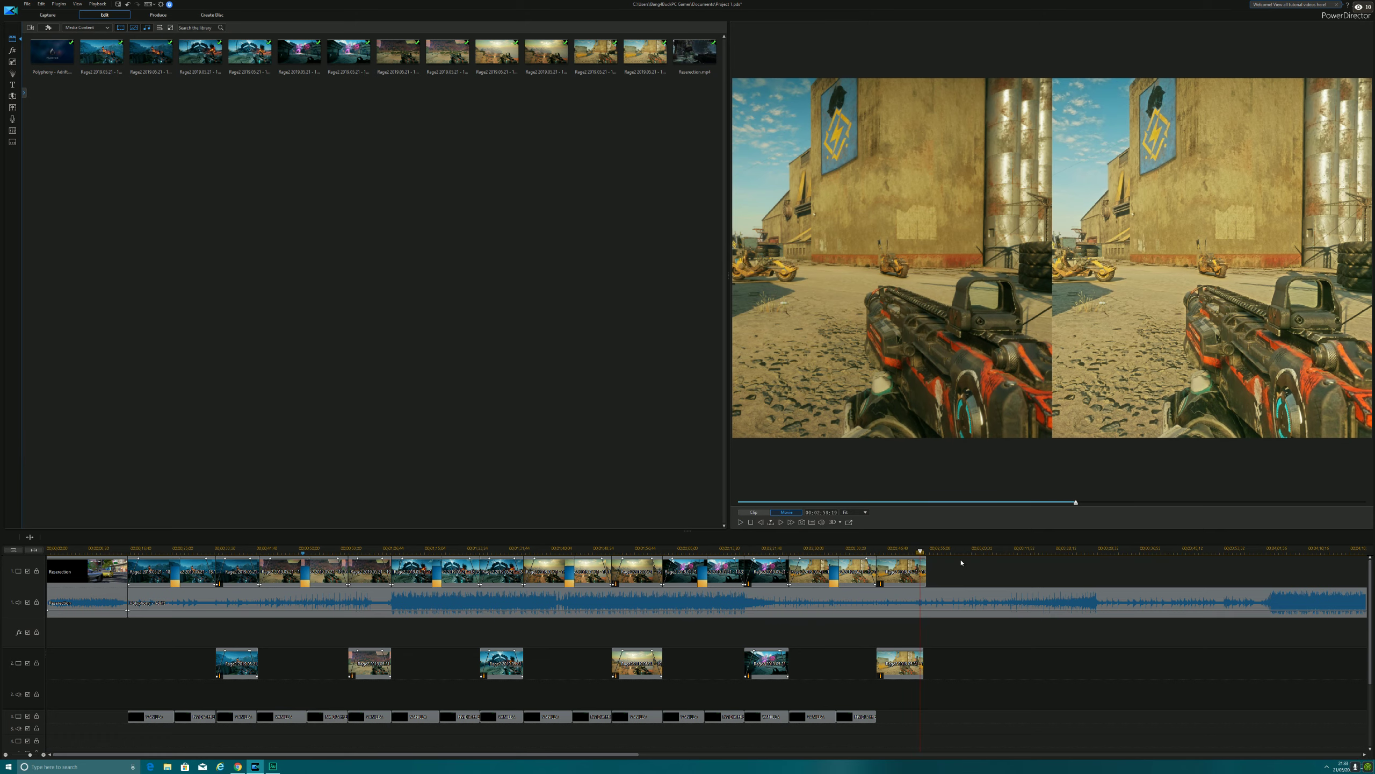
pyautogui.rightClick(925, 573)
pyautogui.click(948, 455)
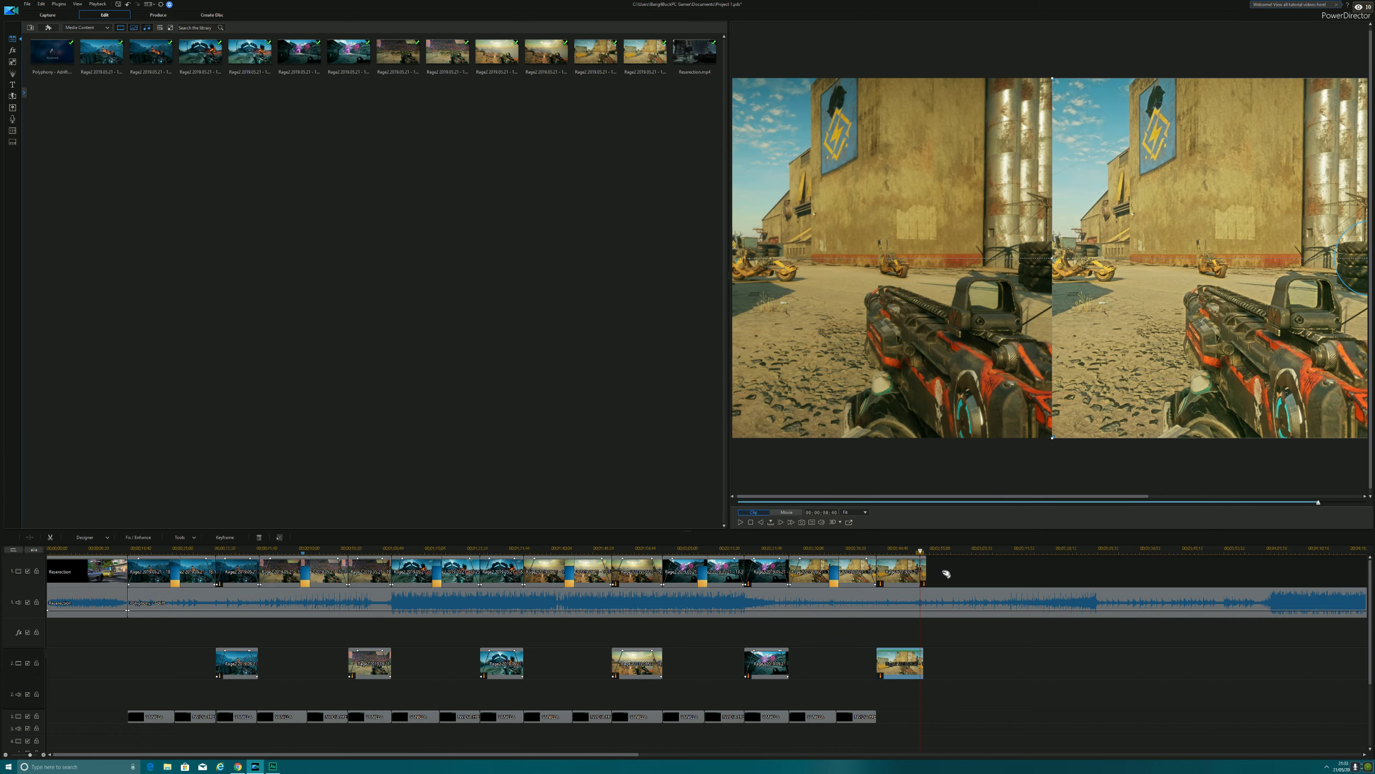
pyautogui.rightClick(920, 664)
pyautogui.click(937, 544)
pyautogui.rightClick(922, 668)
pyautogui.click(942, 508)
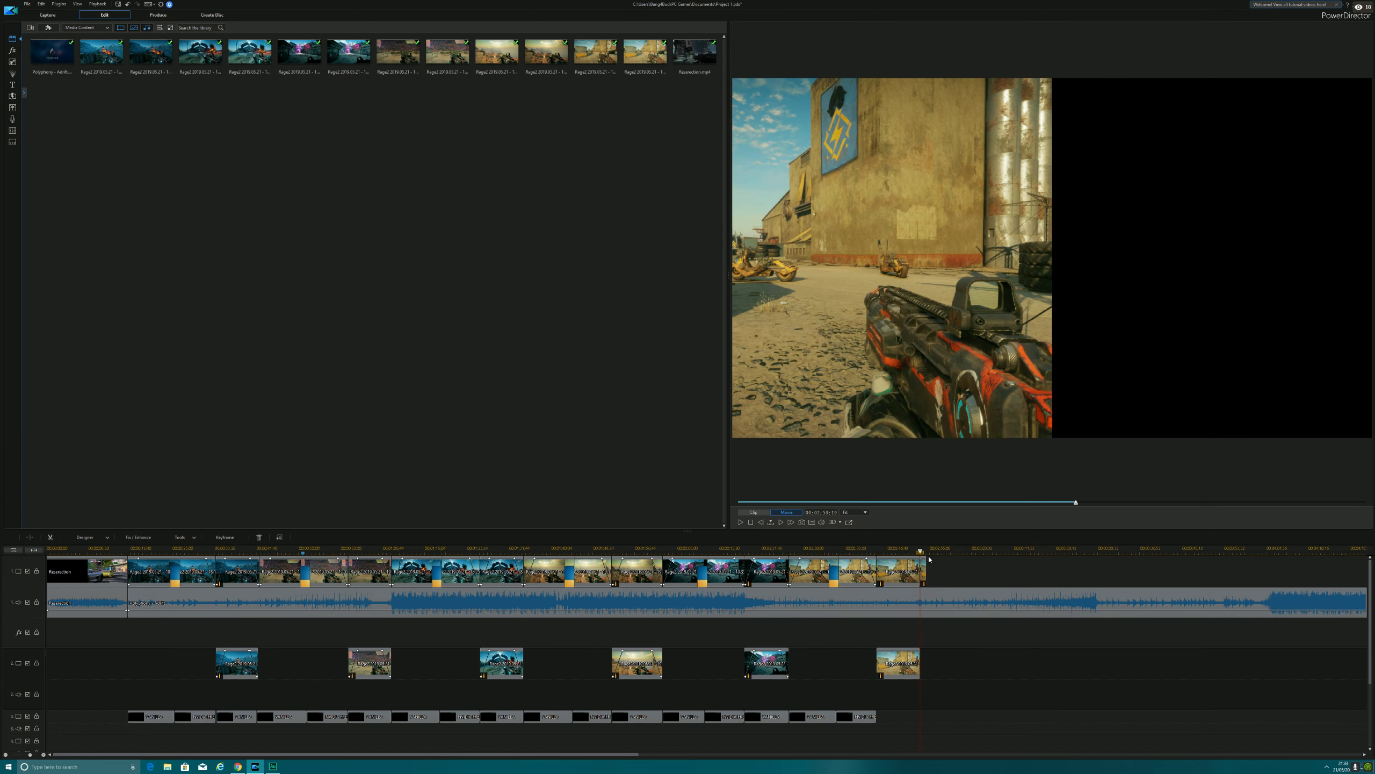
pyautogui.rightClick(923, 572)
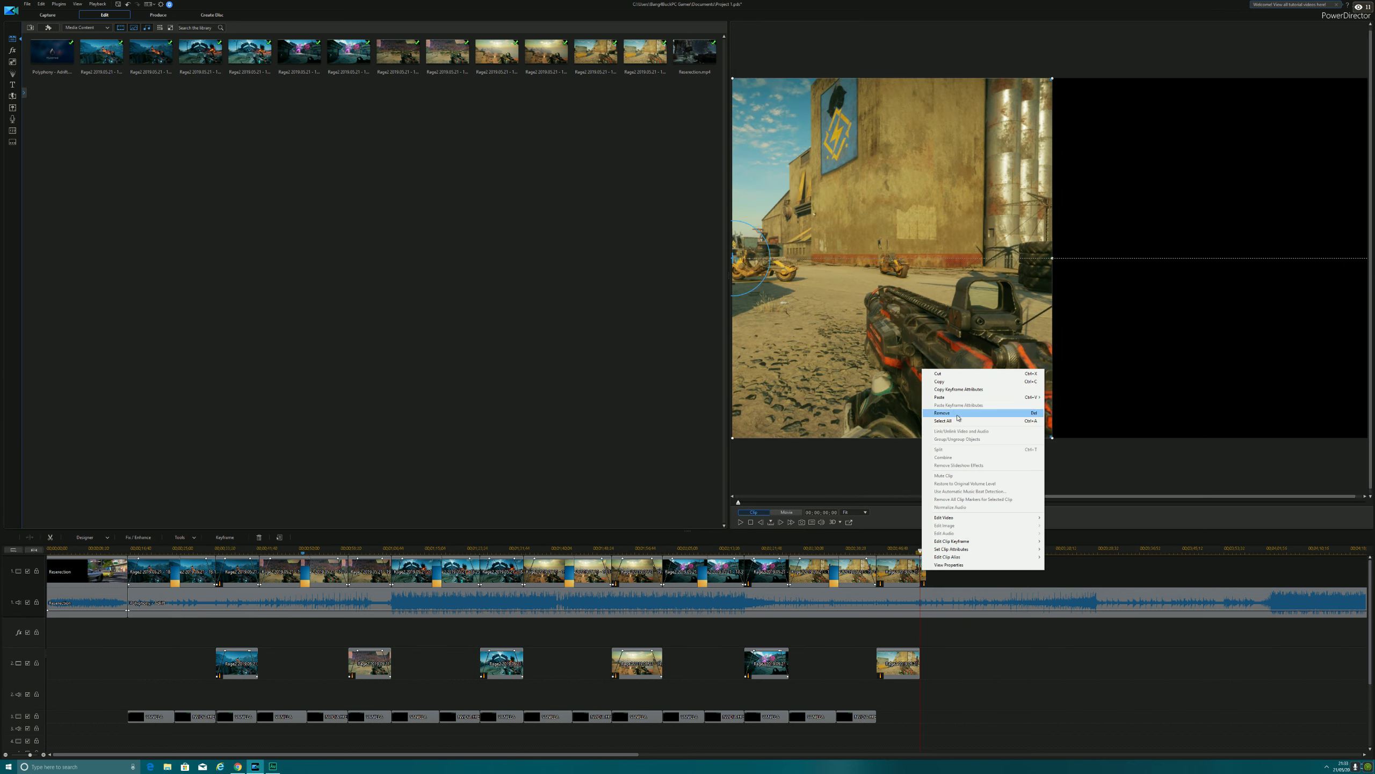
pyautogui.click(956, 415)
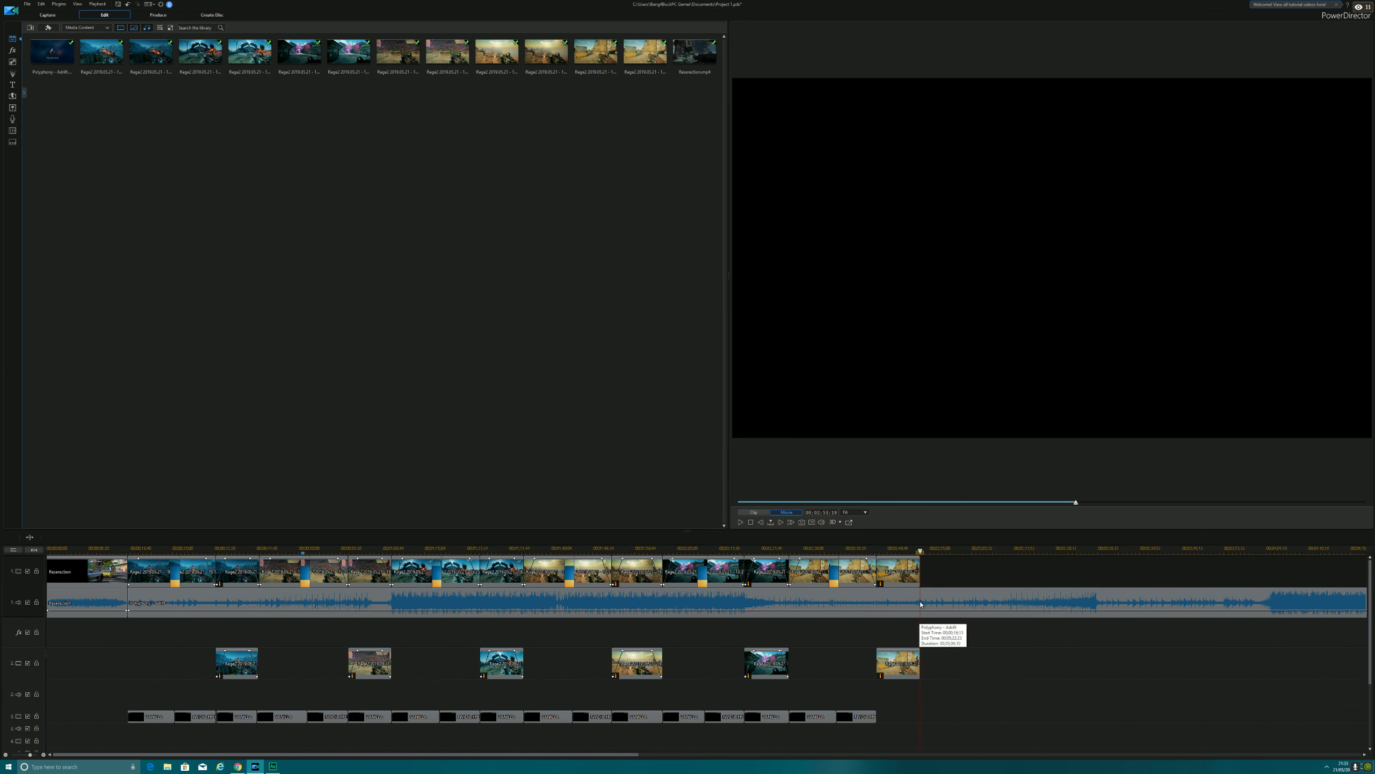
# Trim the music to the end of the last desert clips and fade its volume out over the closing section.
pyautogui.rightClick(920, 604)
pyautogui.click(937, 483)
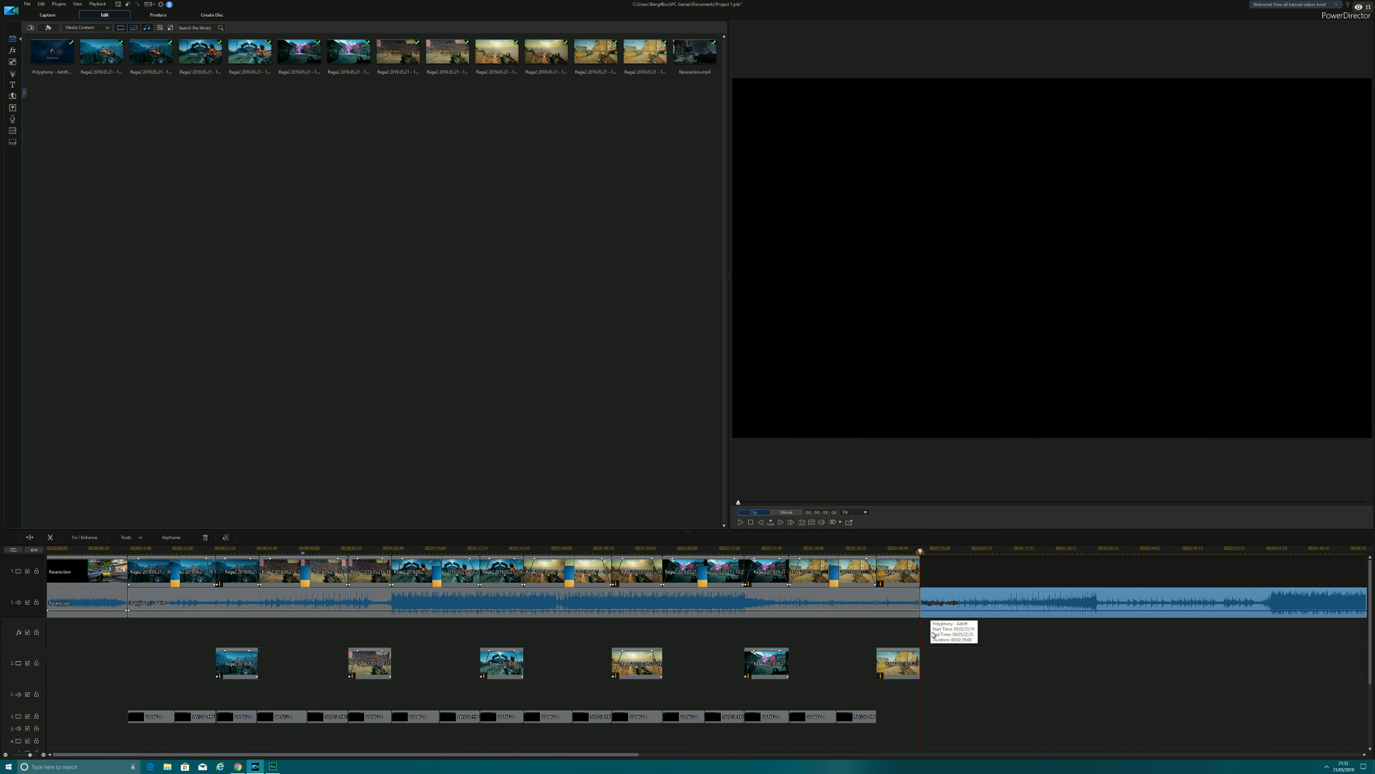
pyautogui.rightClick(957, 608)
pyautogui.click(995, 448)
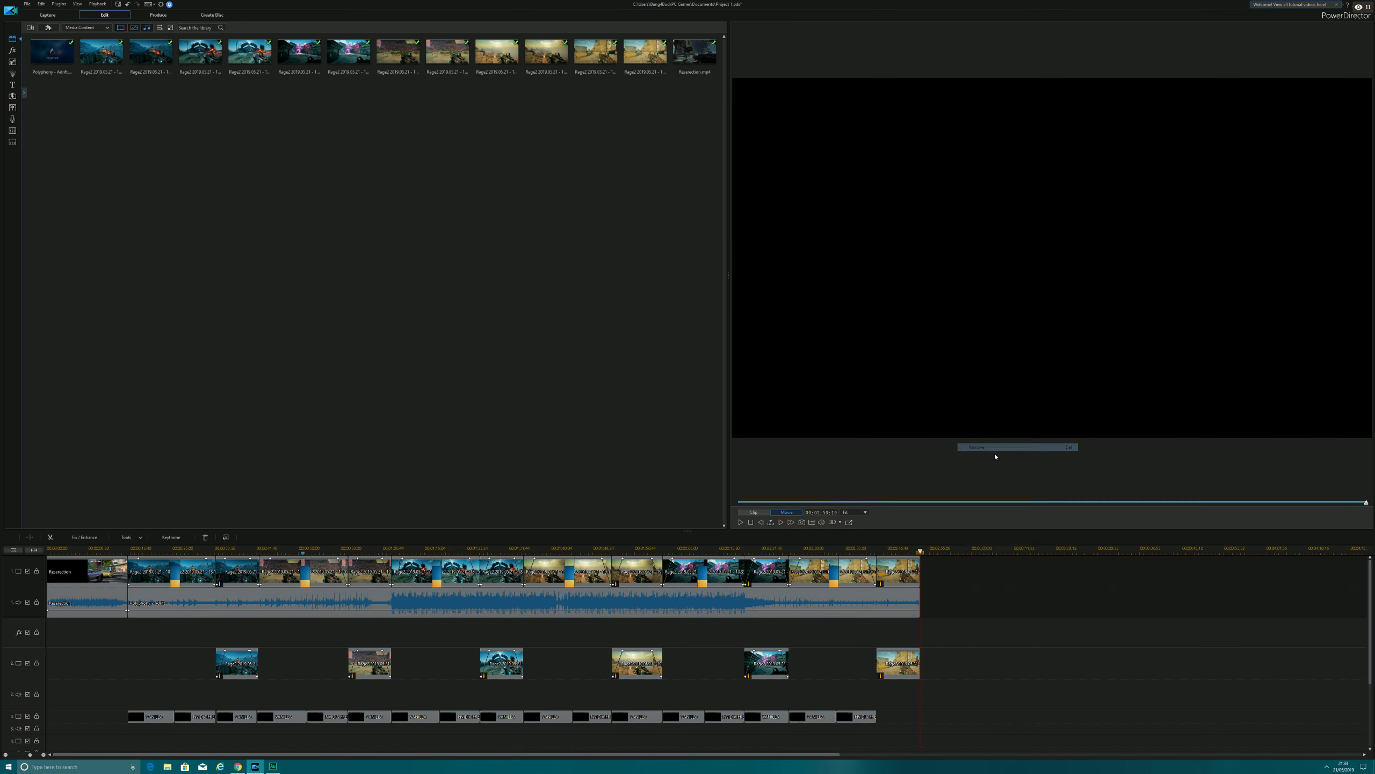
pyautogui.click(888, 612)
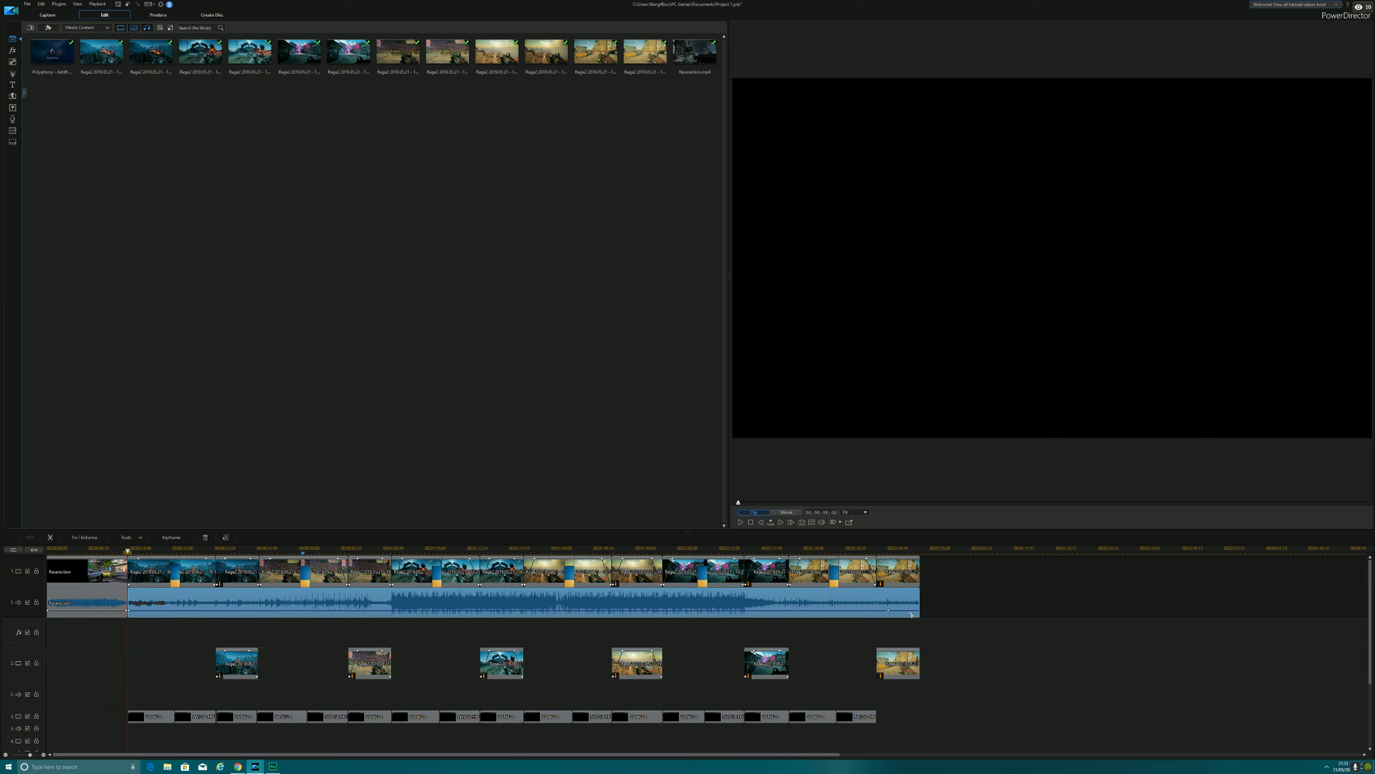
pyautogui.moveTo(917, 611); pyautogui.dragTo(918, 619)
# Enable fade-in and fade-out on both half-frame desert clips and save the project.
pyautogui.click(889, 570)
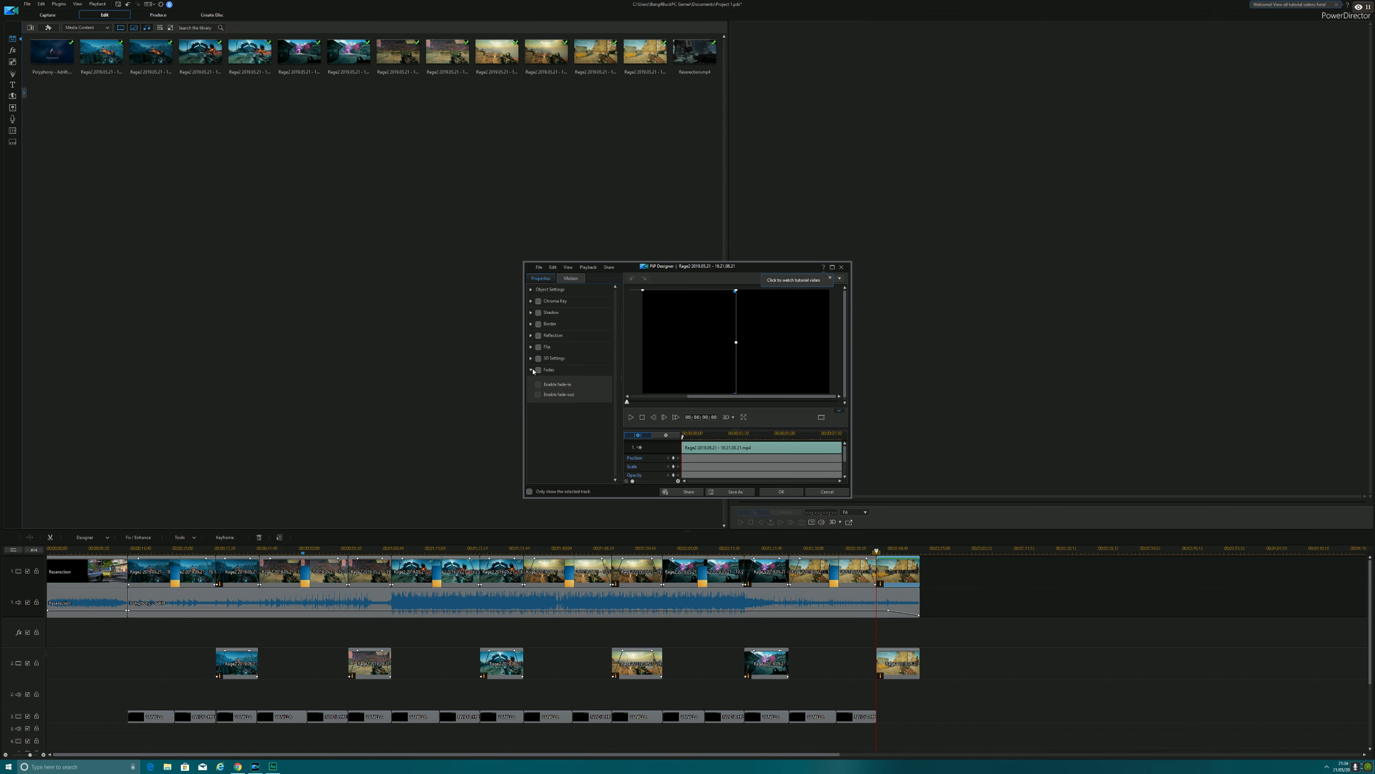
pyautogui.click(537, 385)
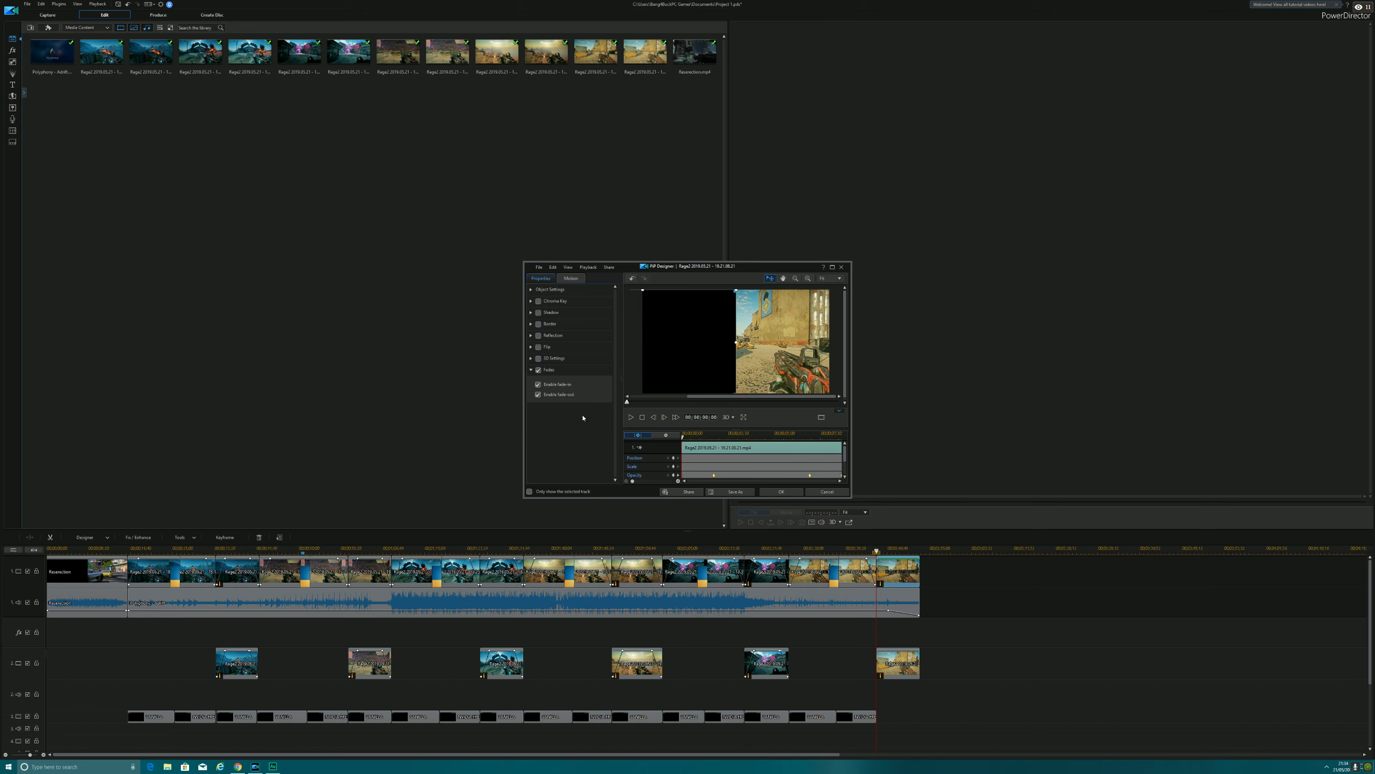
pyautogui.click(781, 491)
pyautogui.click(912, 668)
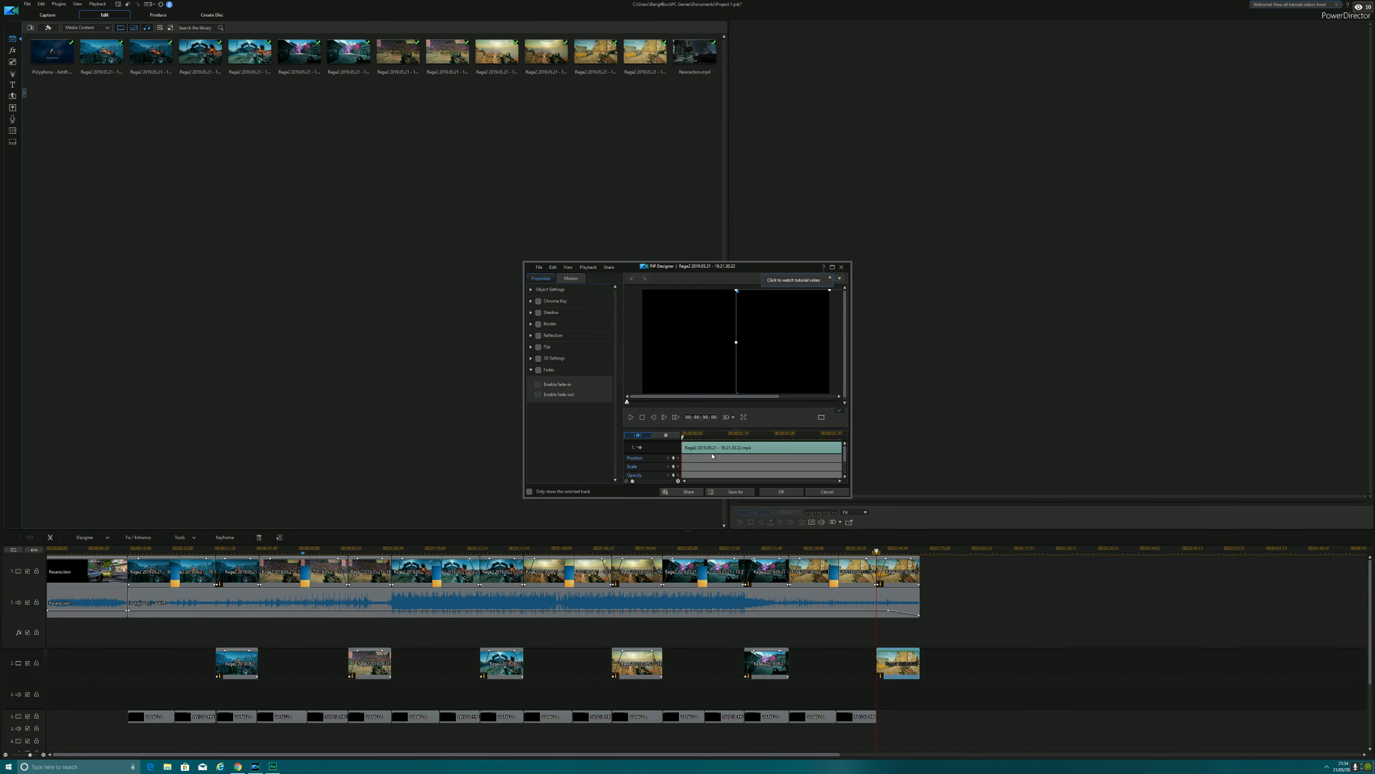
pyautogui.click(538, 384)
pyautogui.click(801, 492)
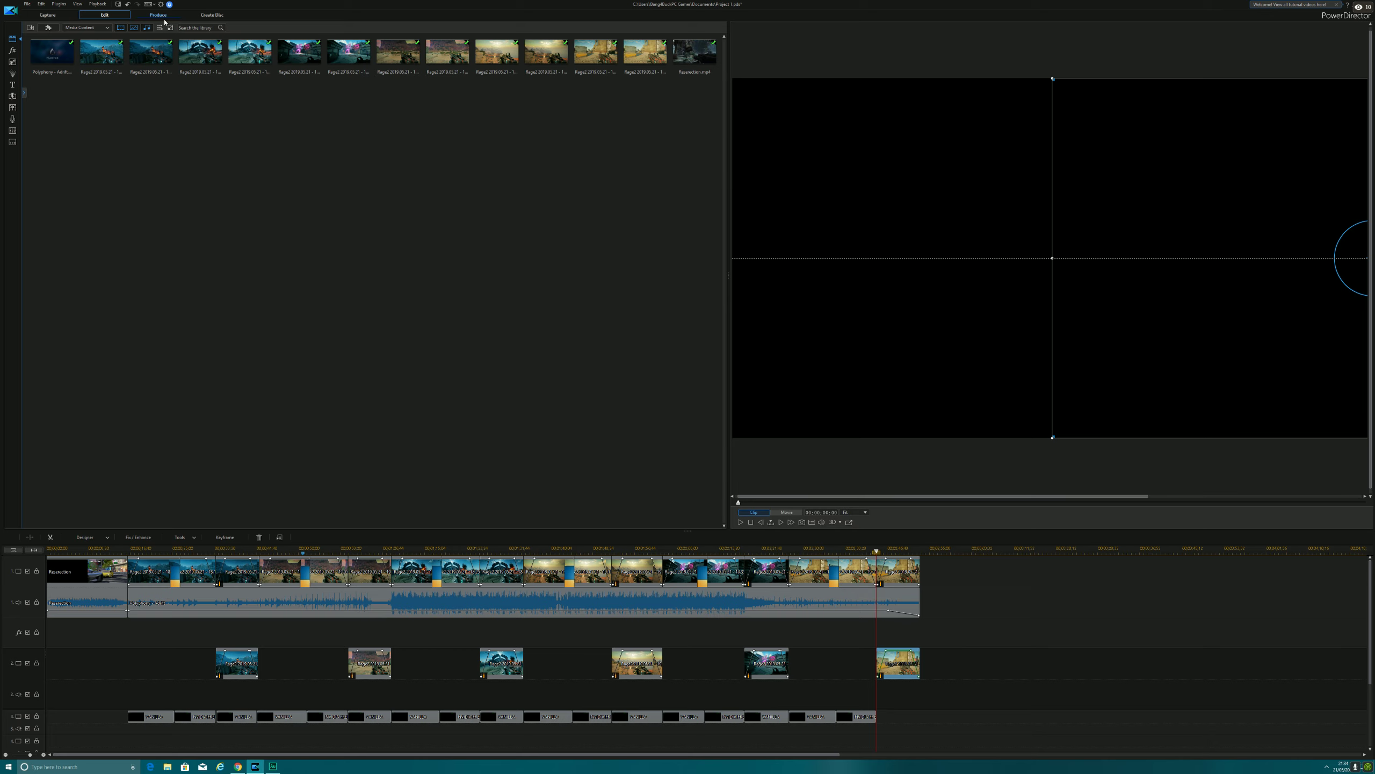
pyautogui.click(118, 5)
# Copy the VANILLA / NVIDIA FREESTYLE title from the previous side-by-side section and paste it to span the final desert section.
pyautogui.click(766, 719)
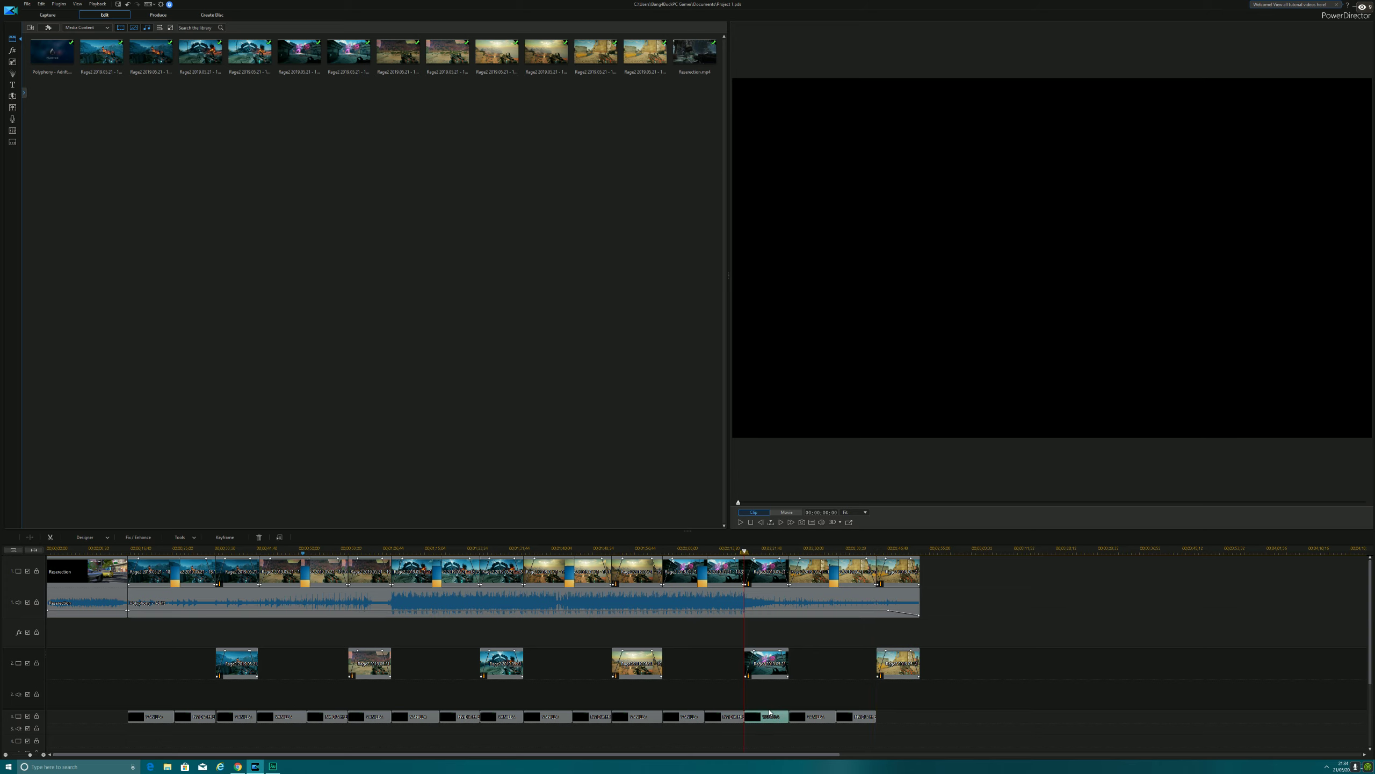
pyautogui.rightClick(767, 715)
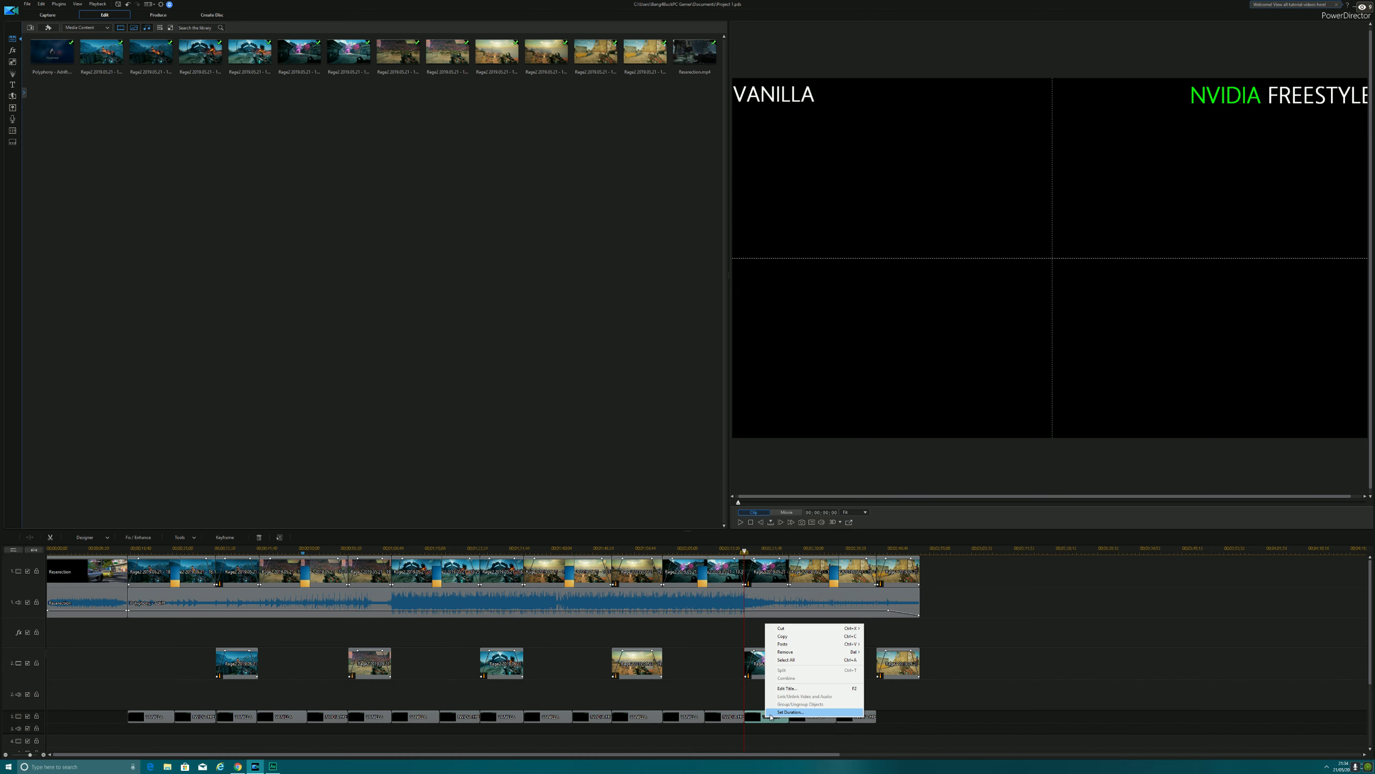
pyautogui.click(784, 635)
pyautogui.click(884, 551)
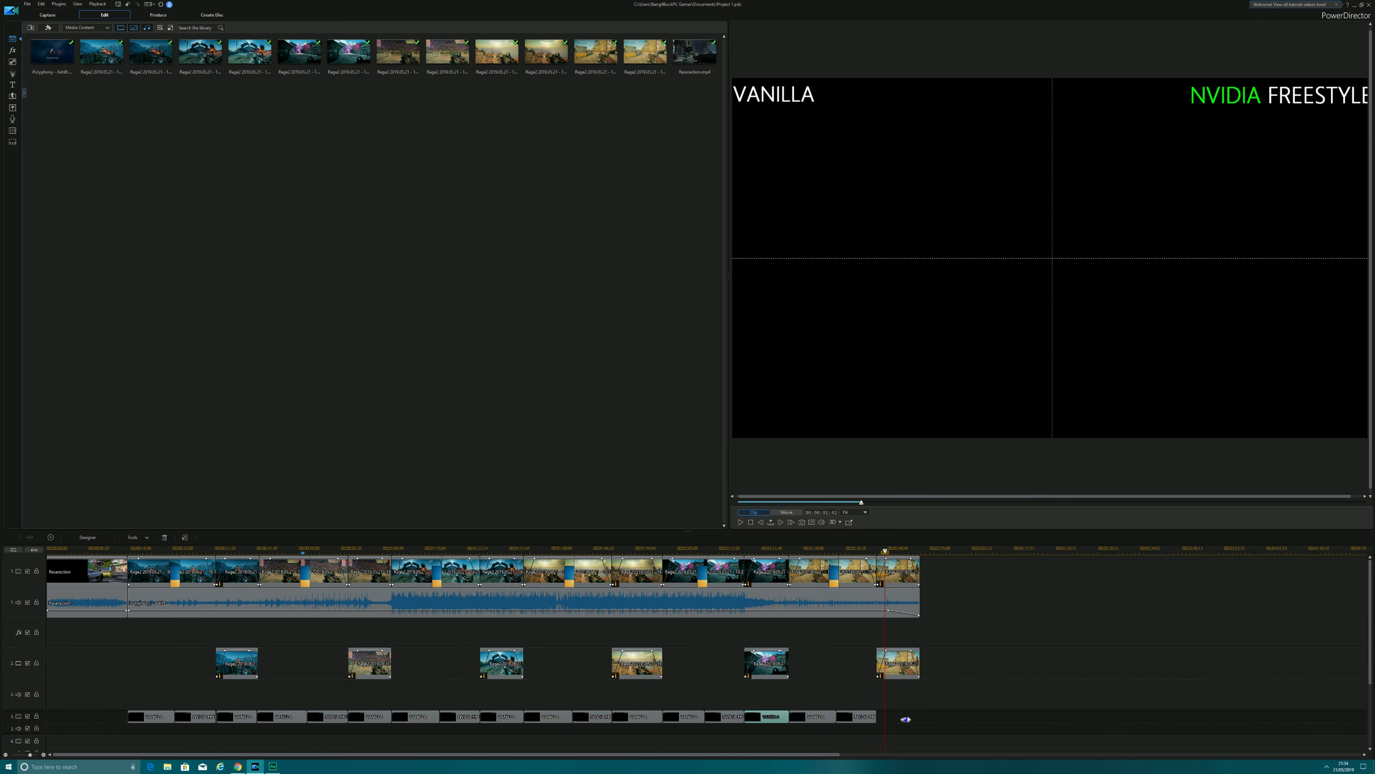
pyautogui.rightClick(906, 589)
pyautogui.moveTo(932, 592)
pyautogui.click(1019, 592)
pyautogui.moveTo(904, 717); pyautogui.dragTo(935, 724)
# Check the pasted title's two text objects in Title Designer and view the start of the final side-by-side section.
pyautogui.click(919, 717)
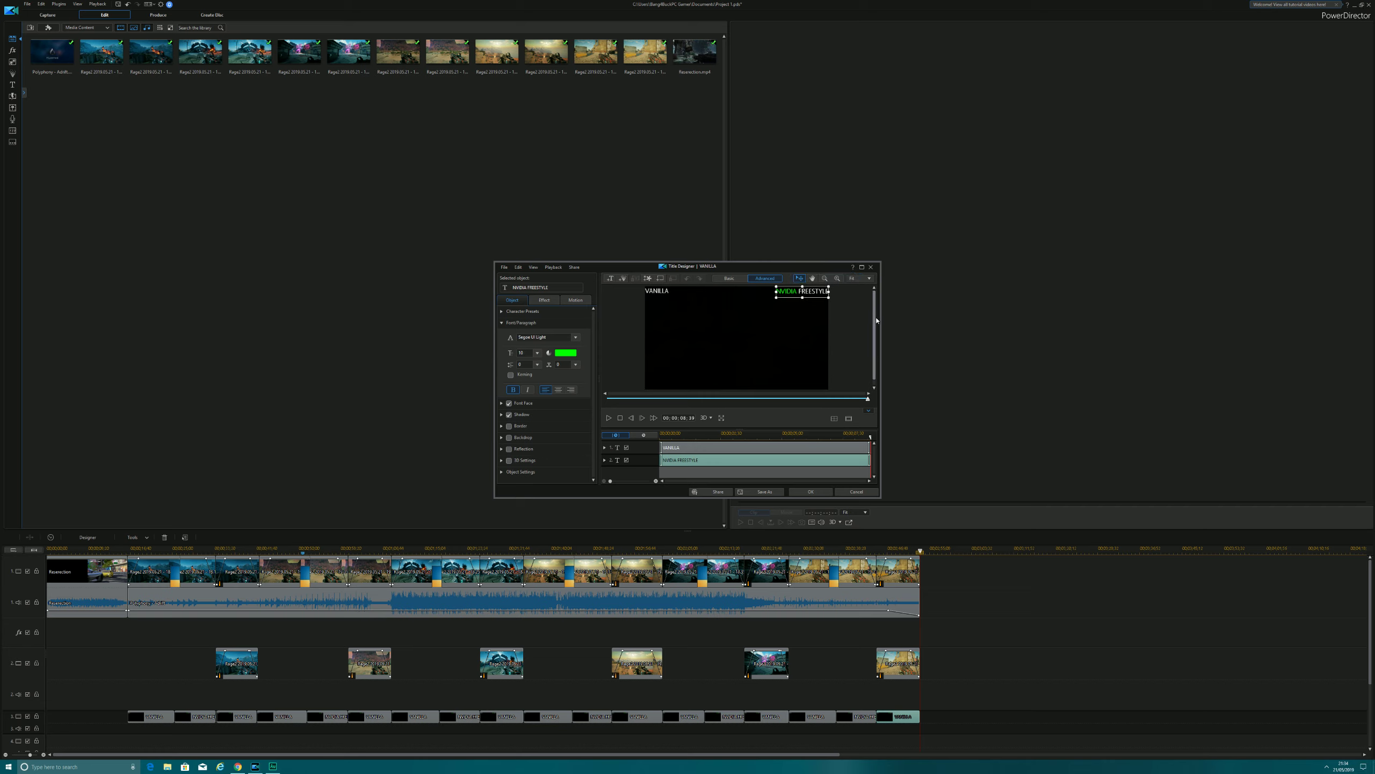
pyautogui.click(829, 493)
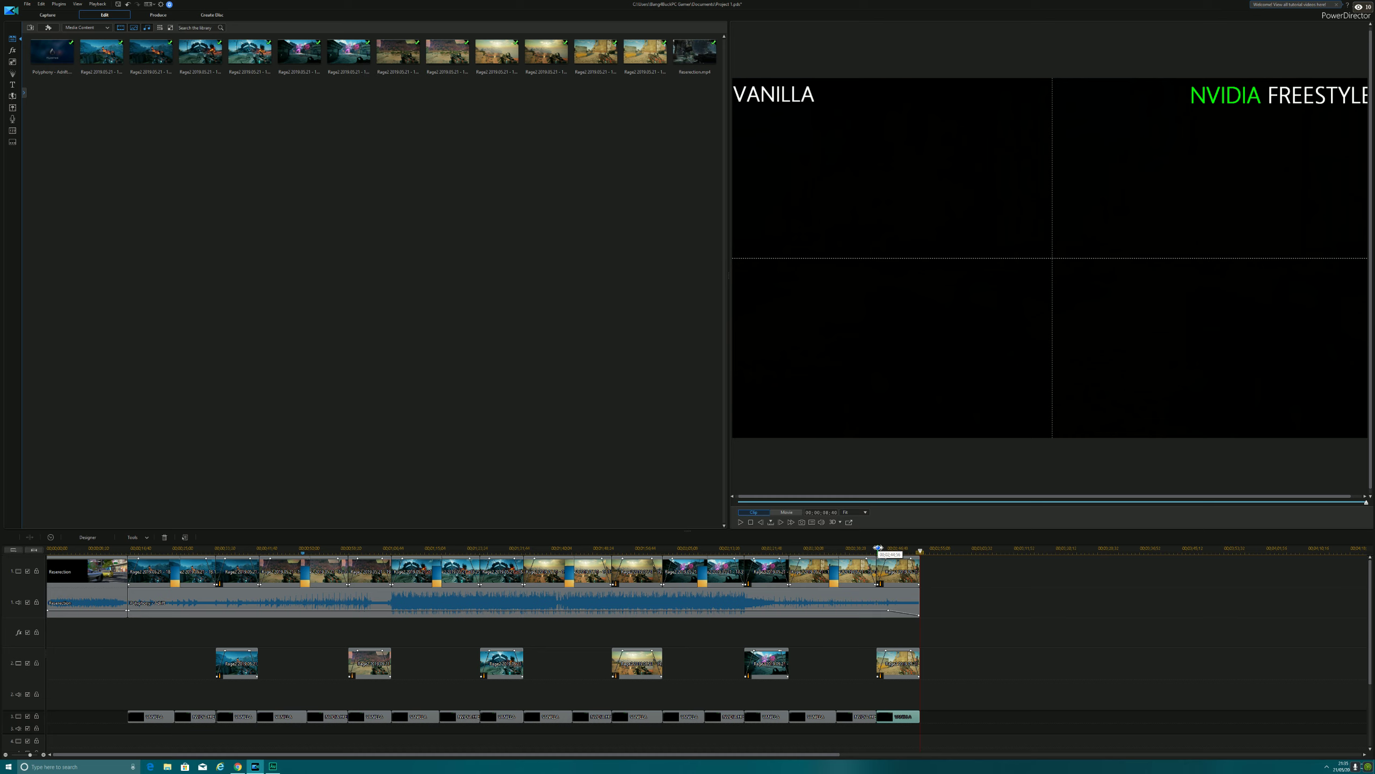
pyautogui.click(878, 548)
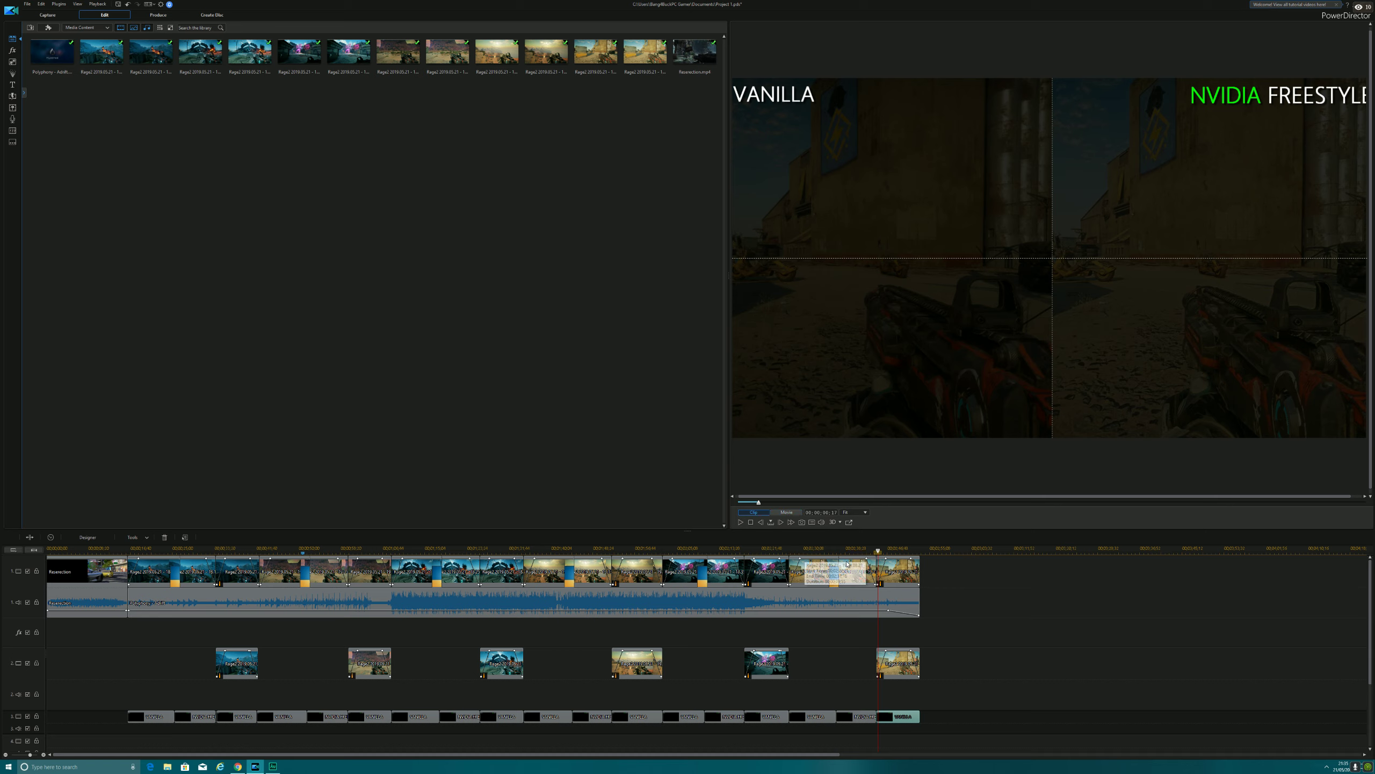
# Preview the movie from just before the final side-by-side section to its end, and play it again from the beginning.
pyautogui.click(908, 658)
pyautogui.moveTo(909, 659); pyautogui.dragTo(906, 661)
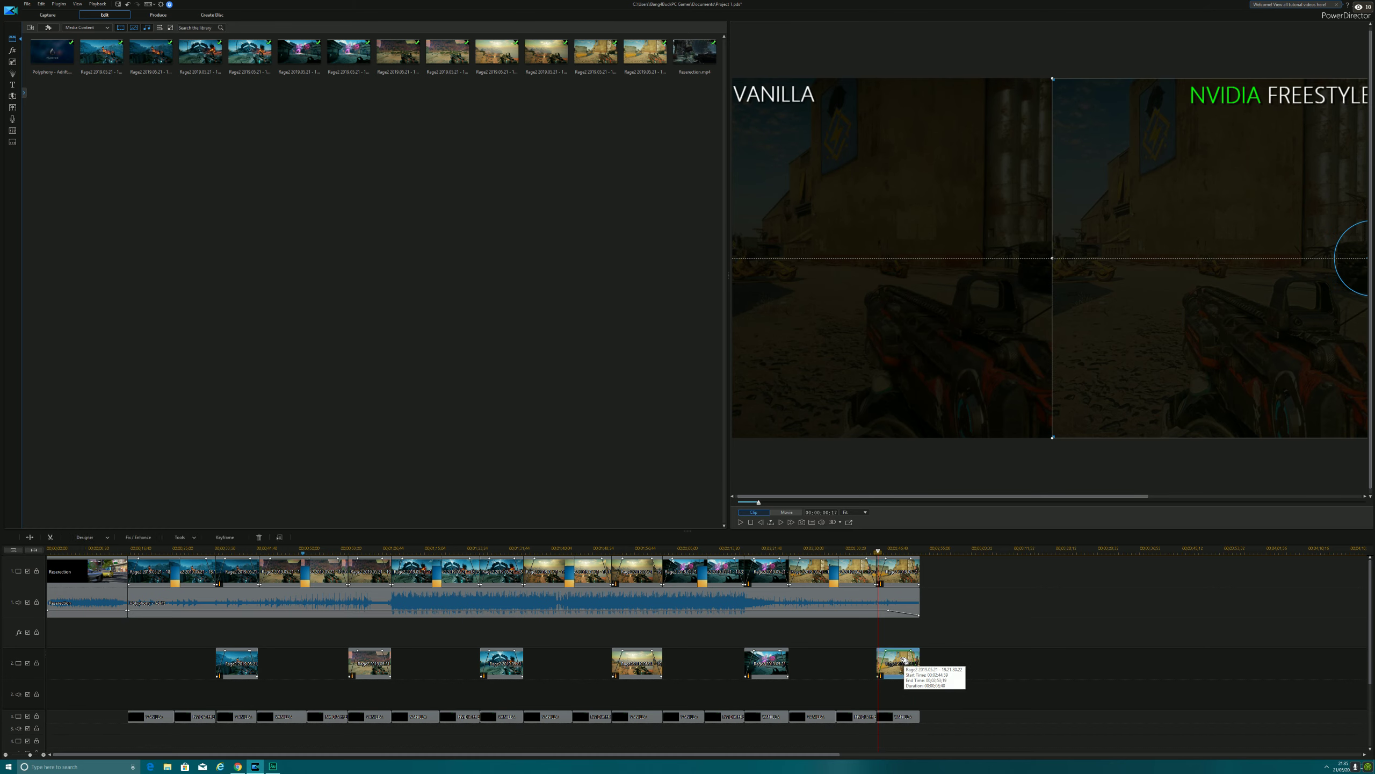
pyautogui.click(870, 551)
pyautogui.click(787, 513)
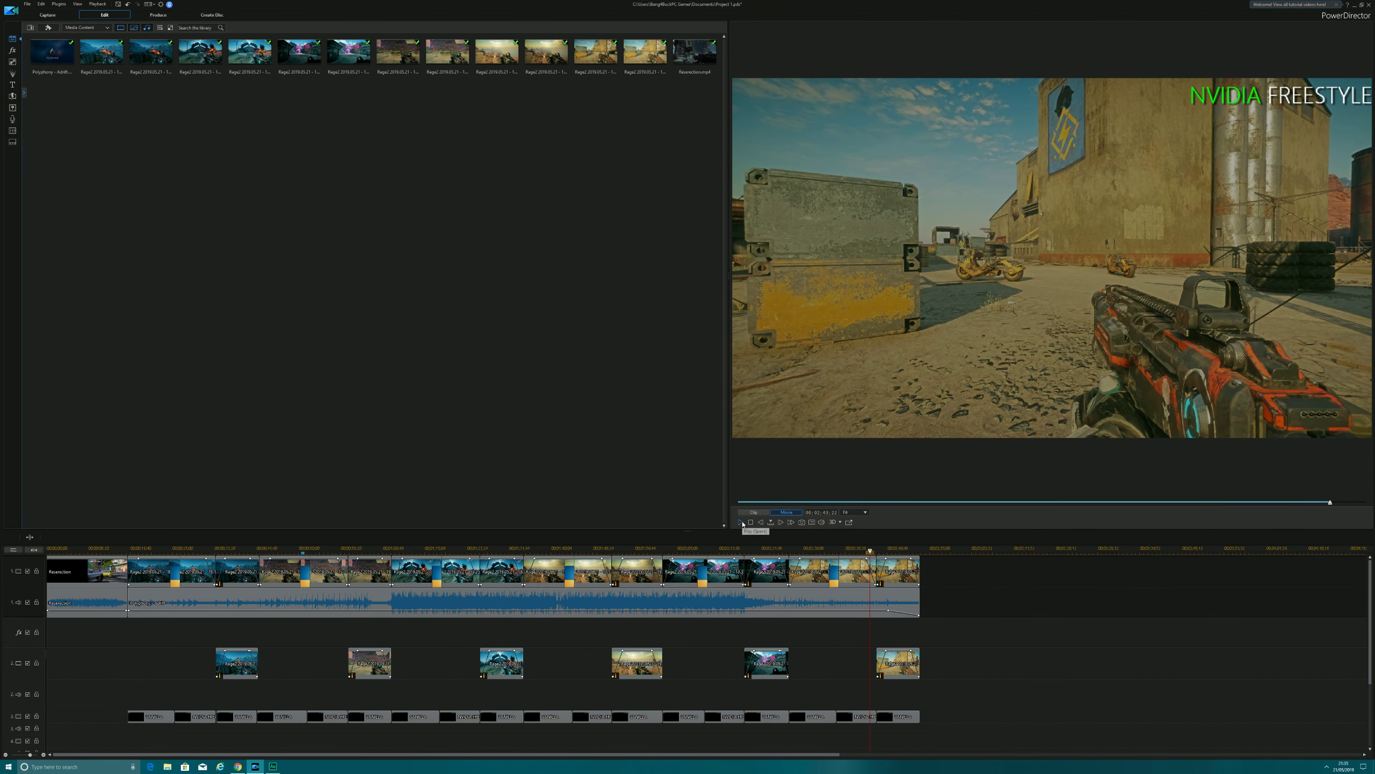
pyautogui.click(740, 522)
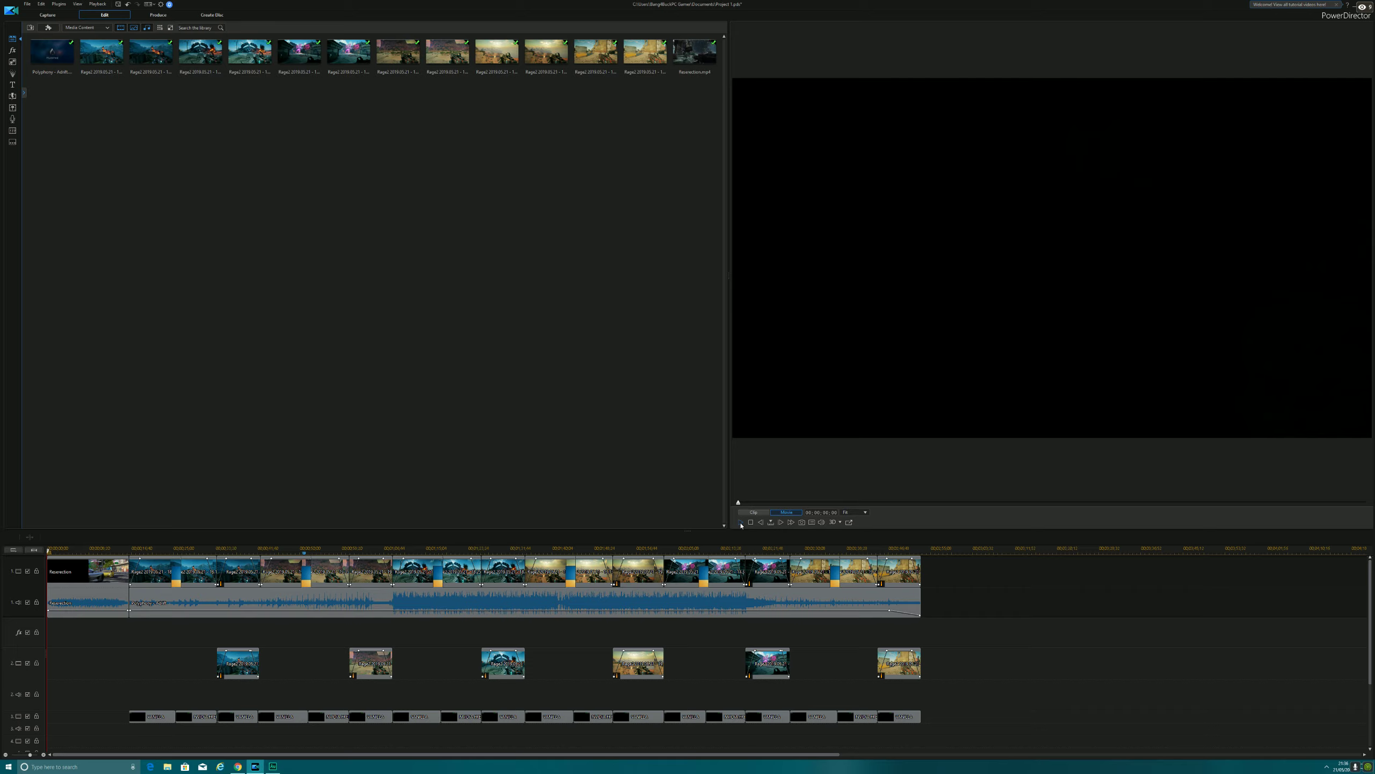
pyautogui.click(741, 523)
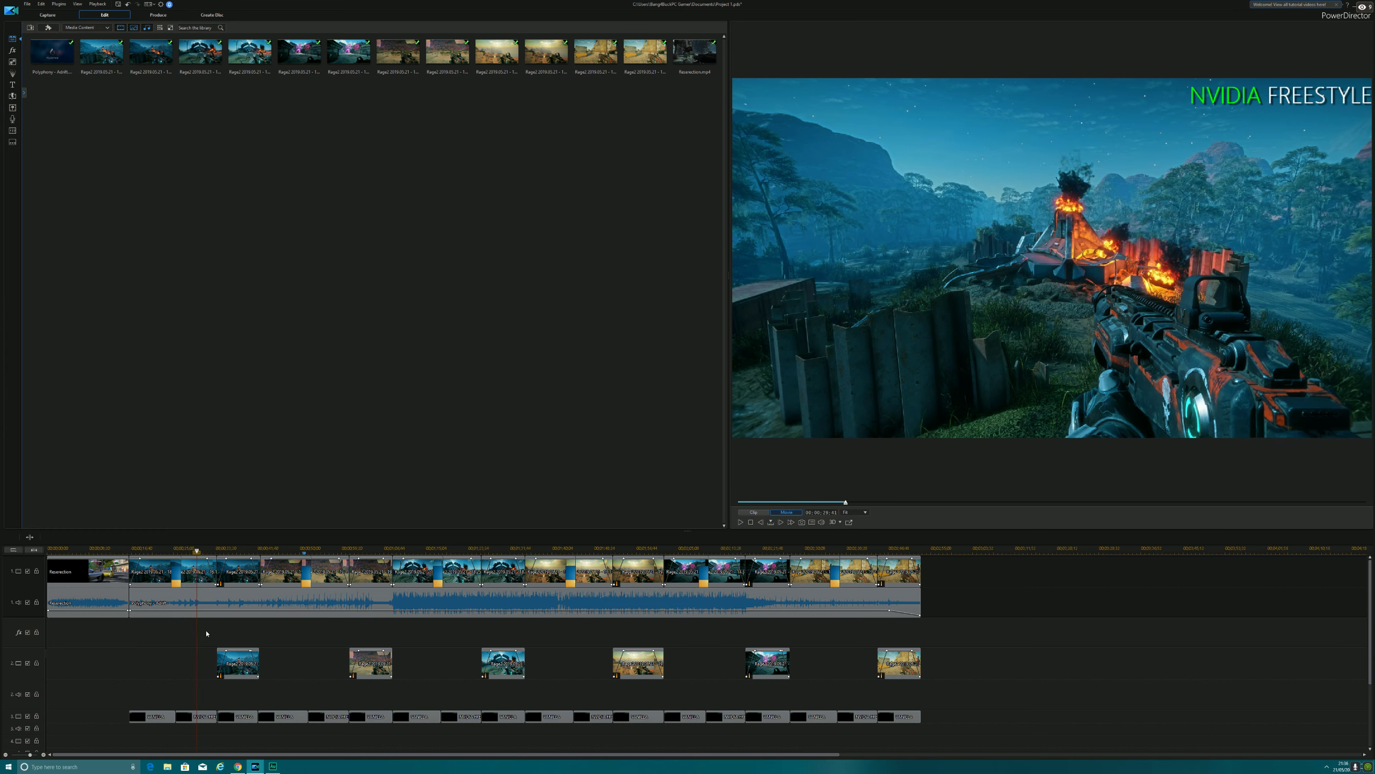
# Trim the first NVIDIA FREESTYLE title's start slightly later in the jungle clips' transition and extend the preceding VANILLA title to meet it.
pyautogui.moveTo(197, 551); pyautogui.dragTo(177, 553)
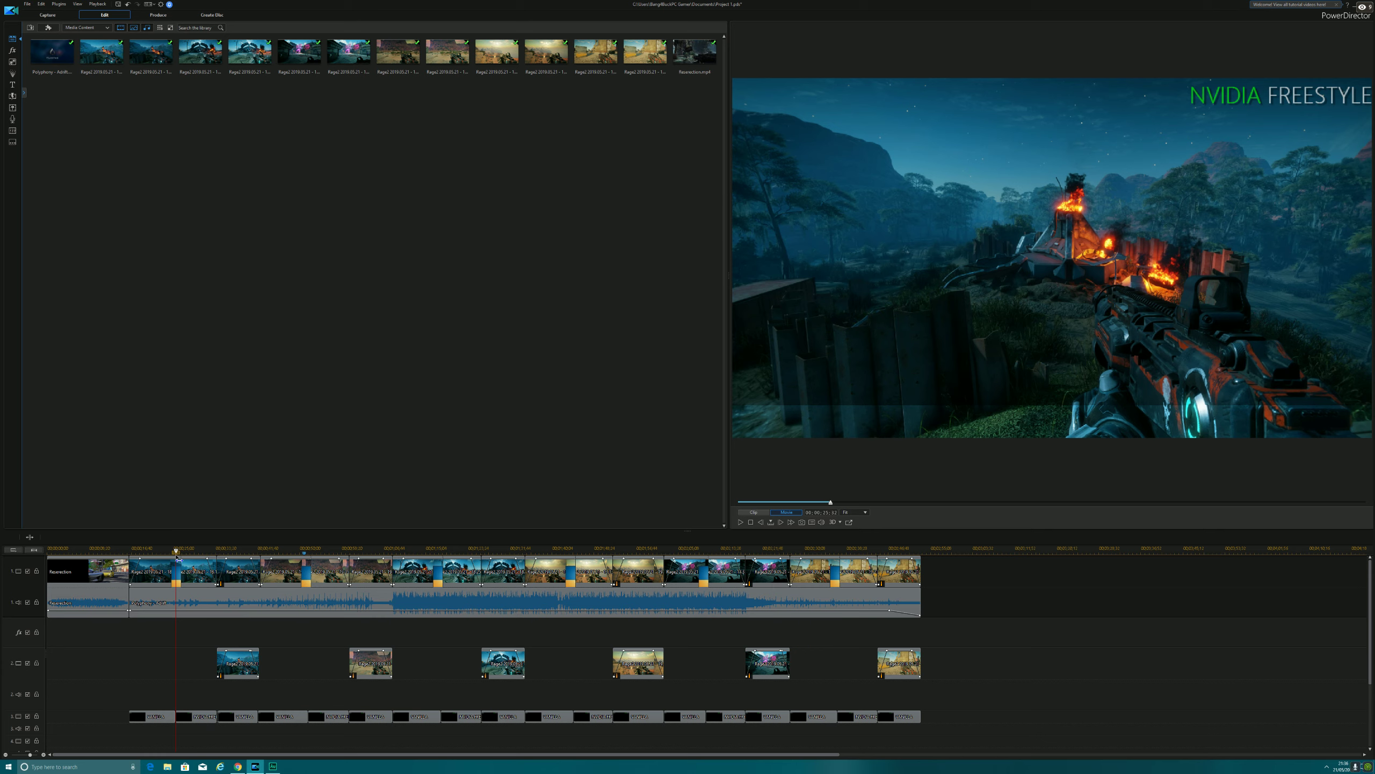
pyautogui.click(177, 717)
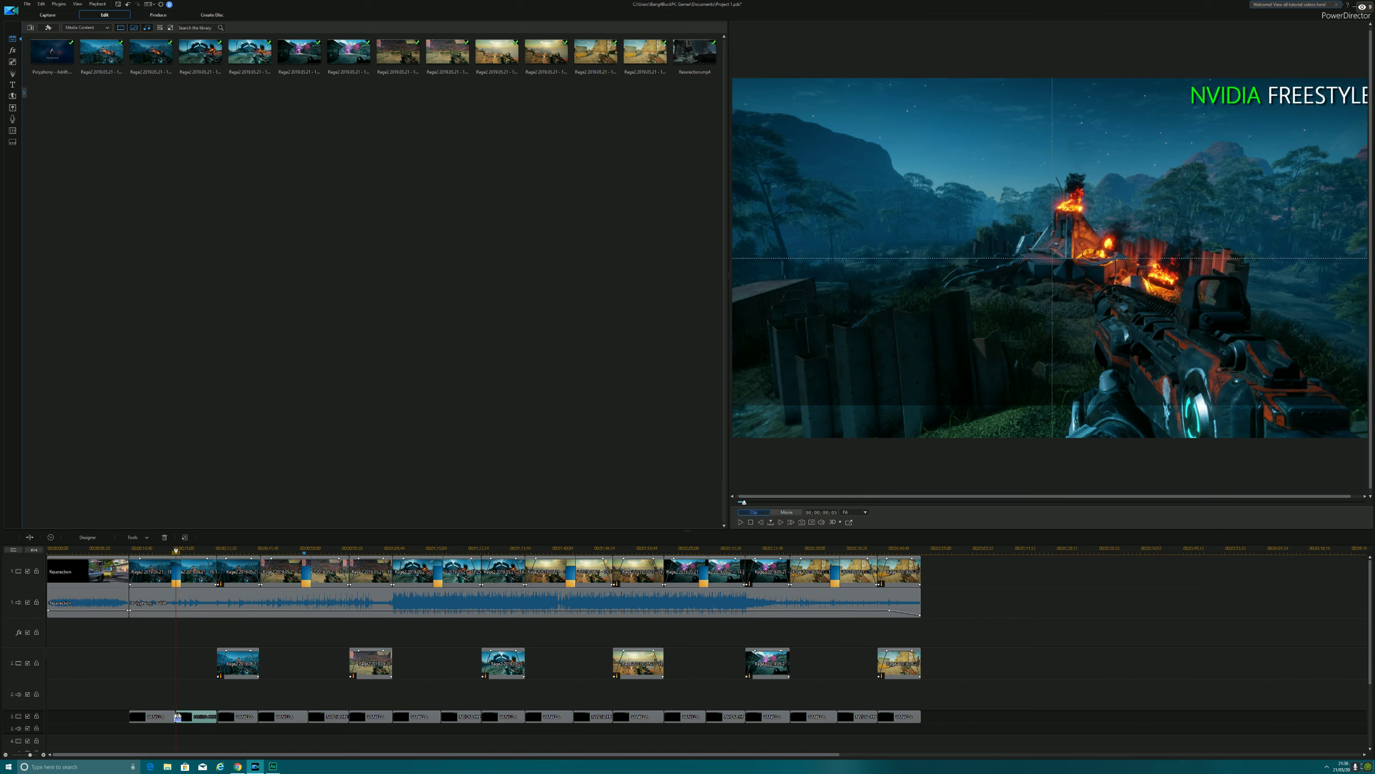
pyautogui.moveTo(177, 717); pyautogui.dragTo(179, 717)
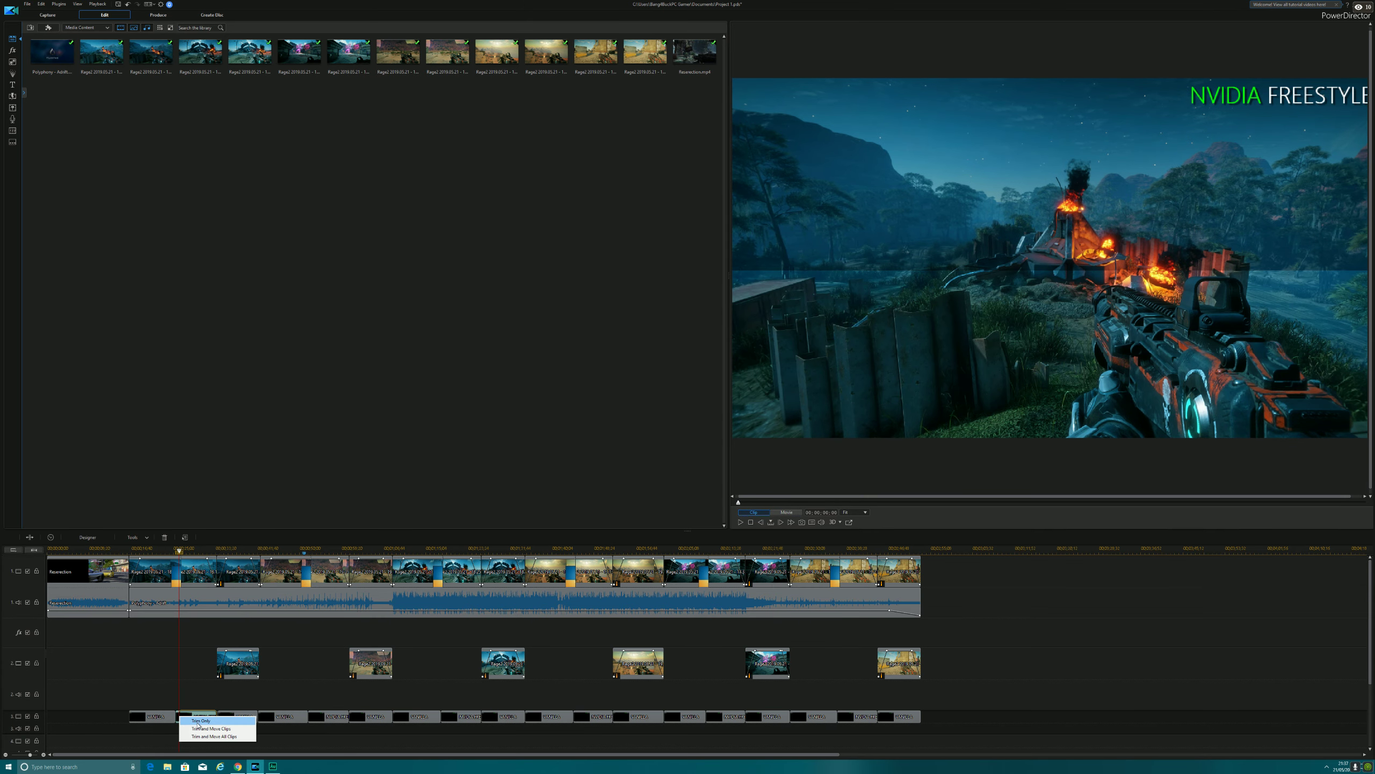
pyautogui.click(199, 722)
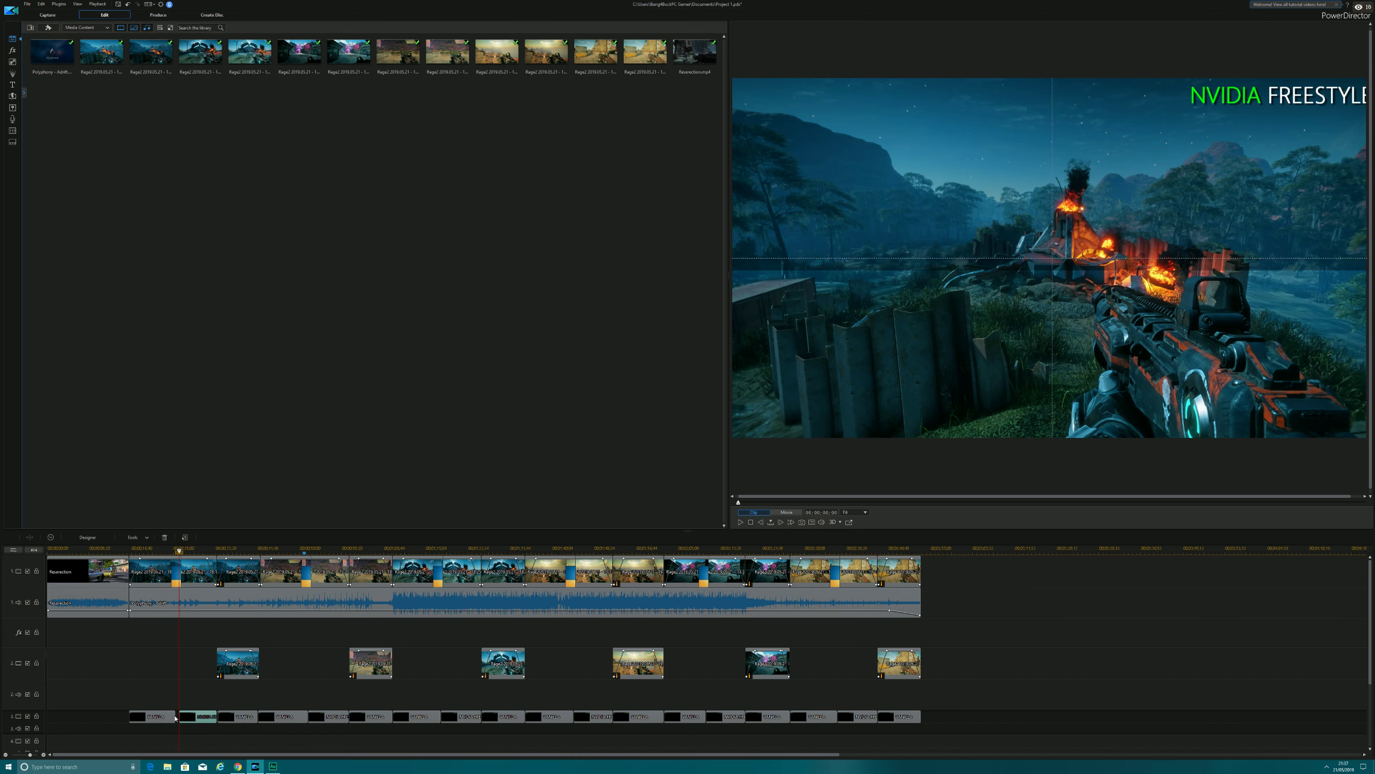
pyautogui.click(173, 718)
pyautogui.moveTo(177, 716); pyautogui.dragTo(178, 717)
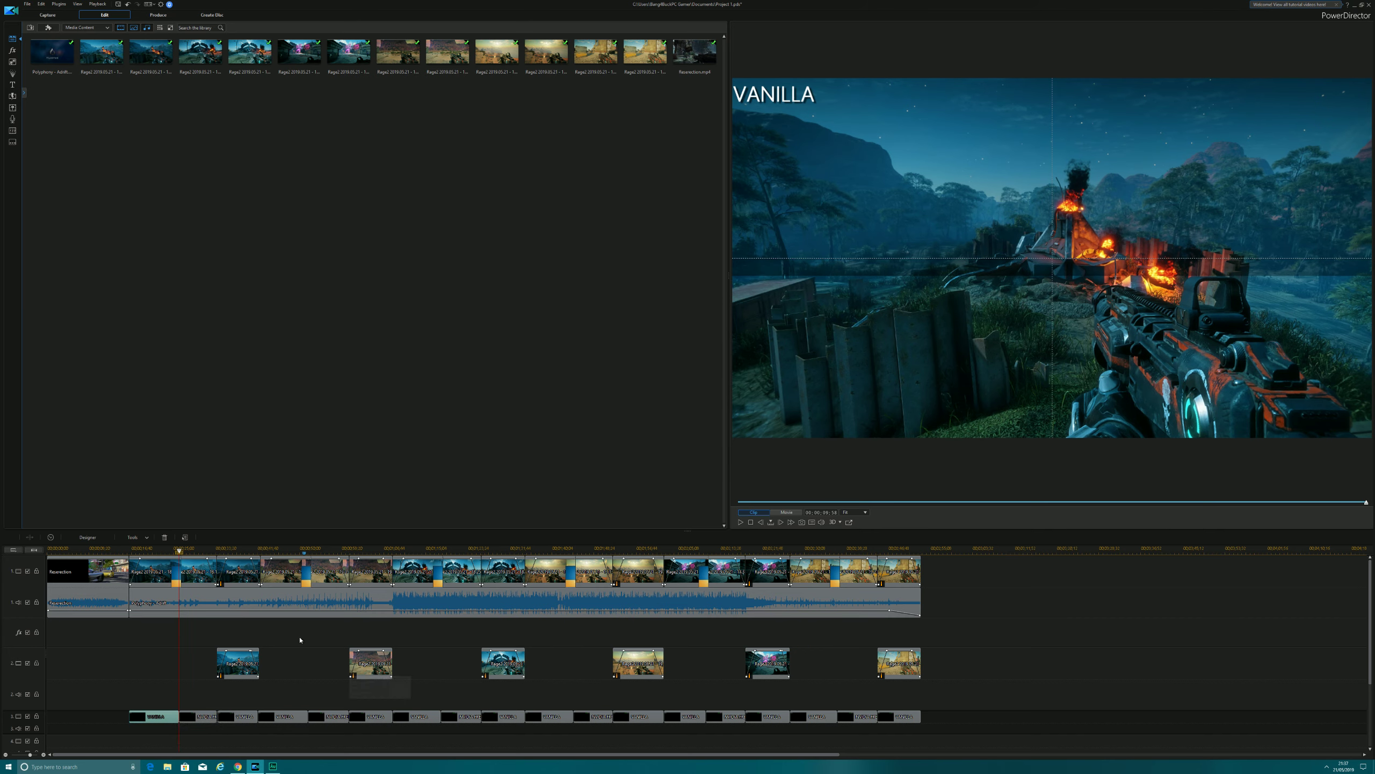
# Align the canyon section's NVIDIA FREESTYLE title start with the end of its VANILLA title and play the movie from the first gameplay clip.
pyautogui.click(304, 551)
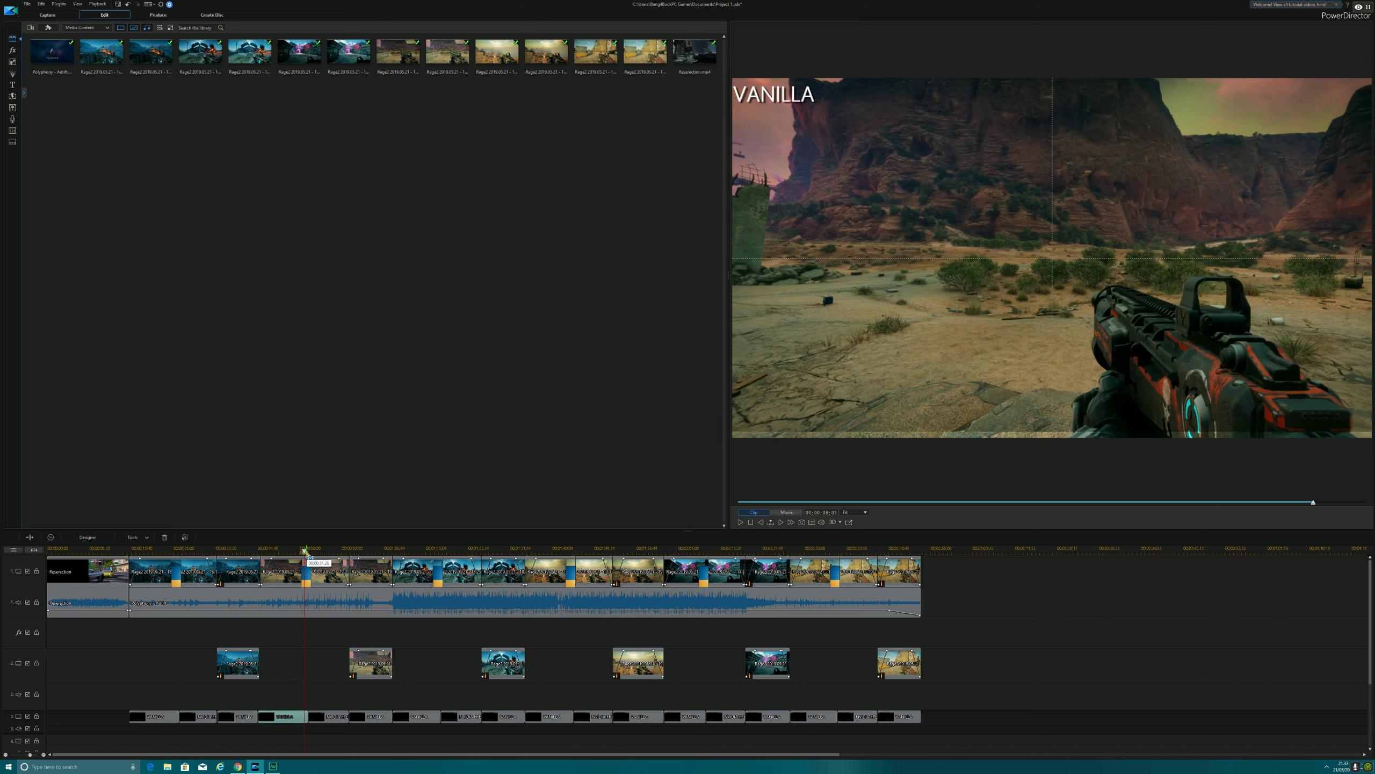
pyautogui.click(306, 550)
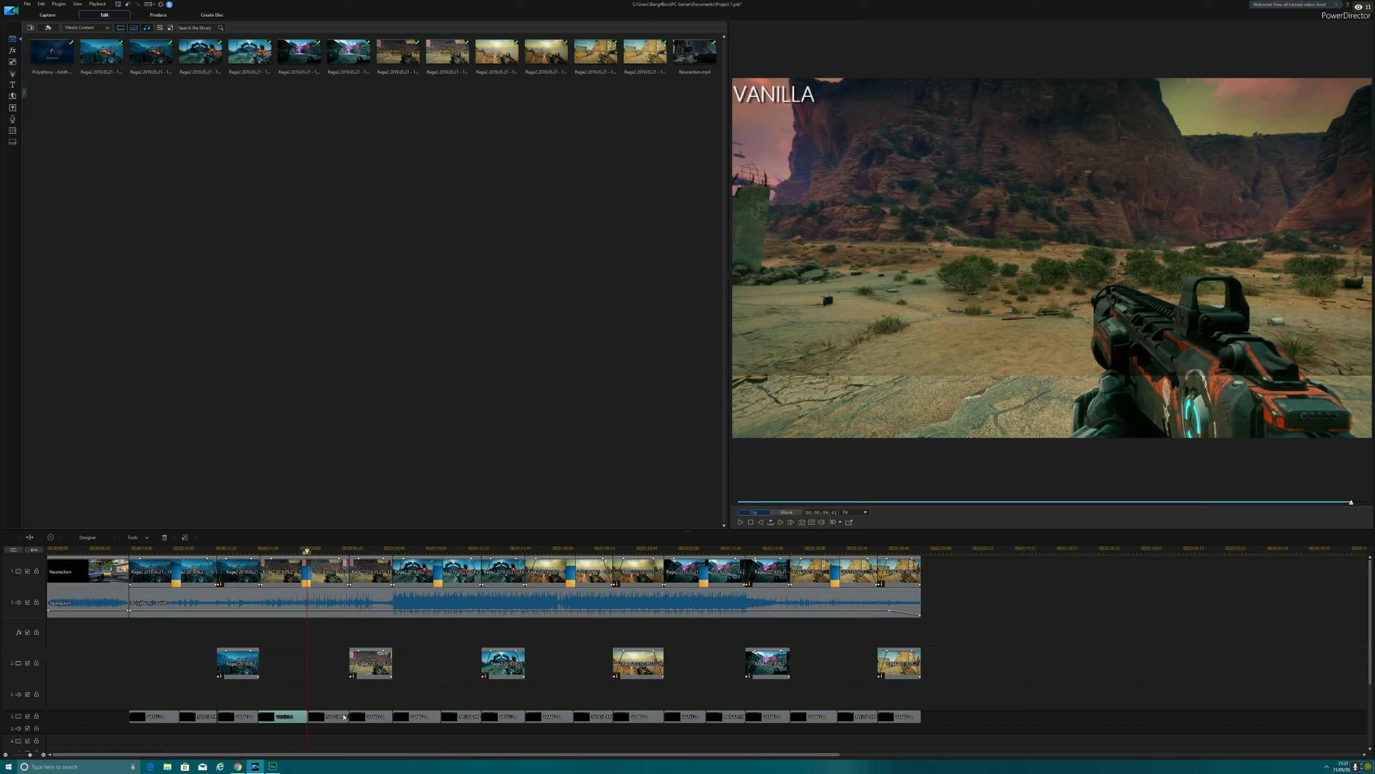
pyautogui.click(321, 717)
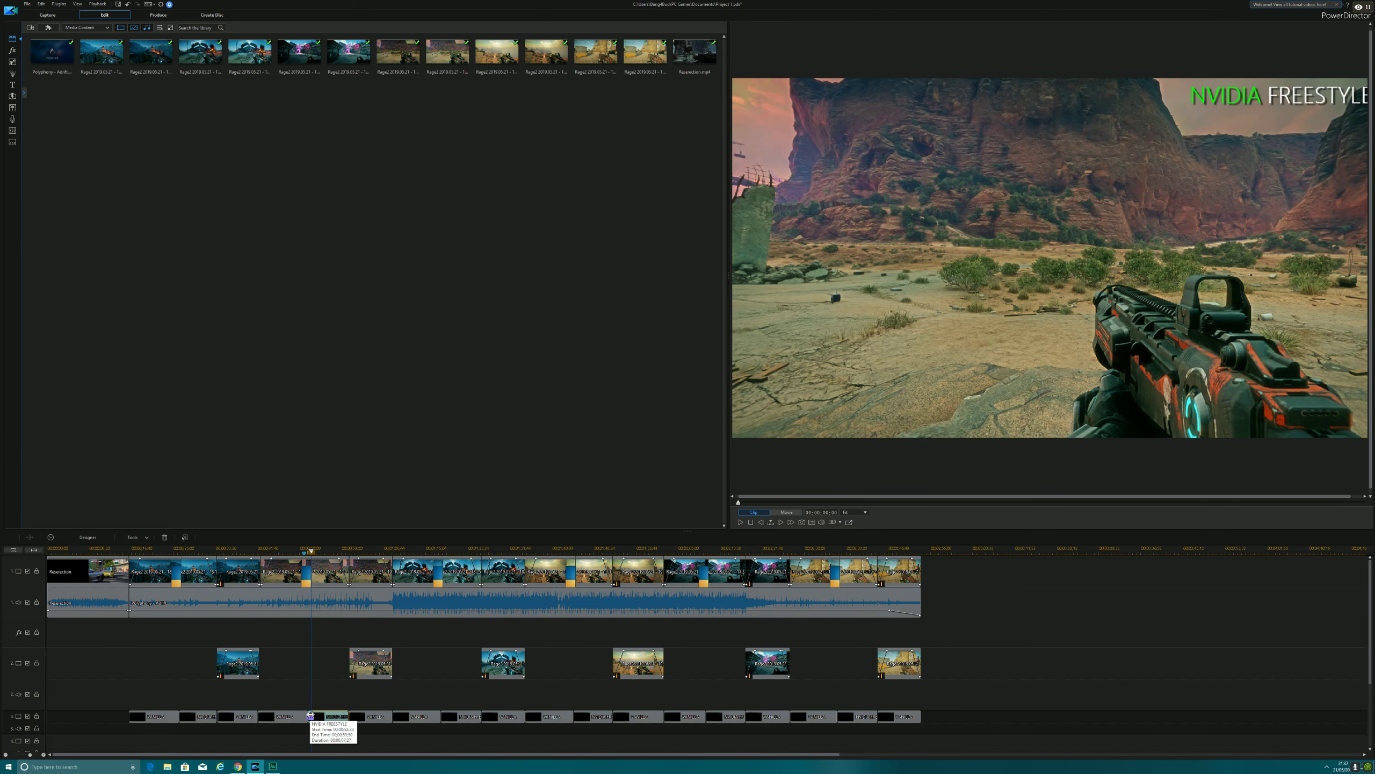
pyautogui.moveTo(310, 715); pyautogui.dragTo(307, 716)
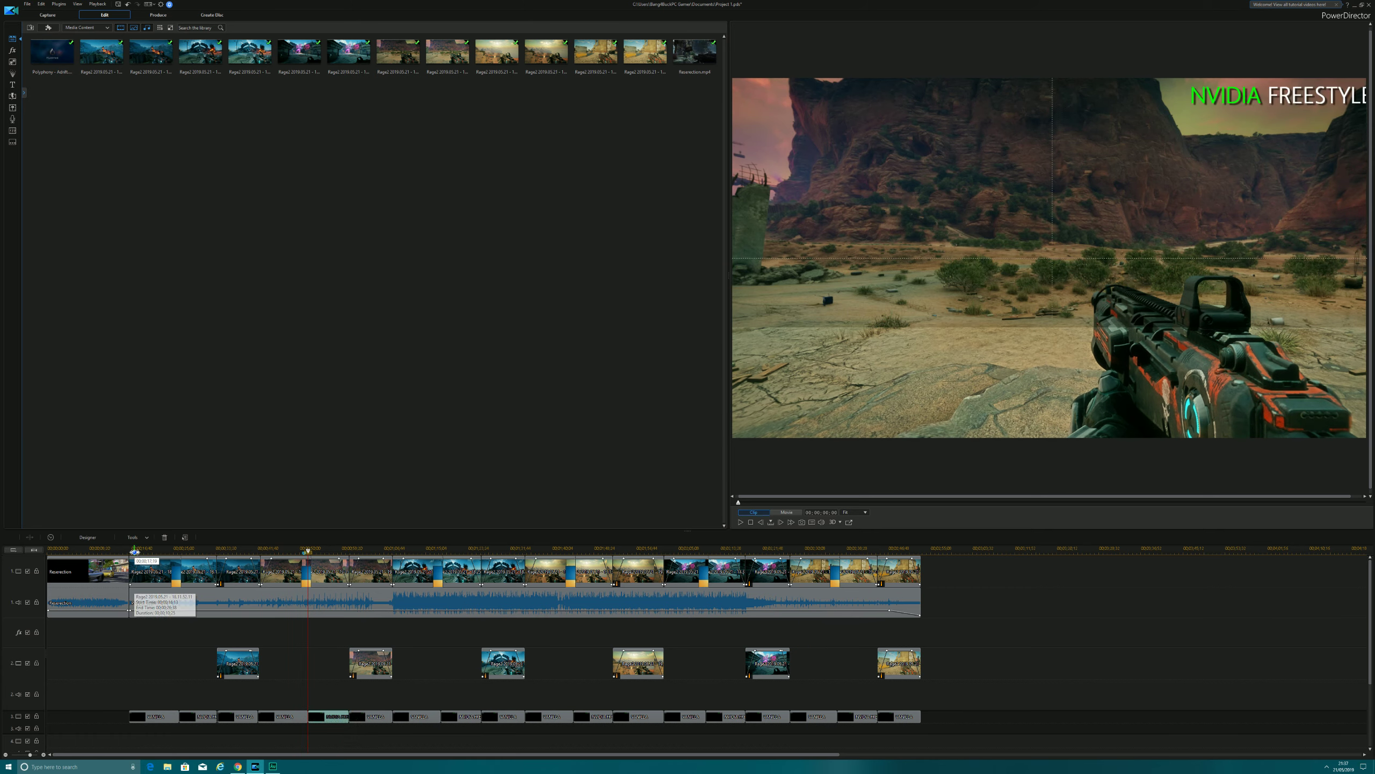
pyautogui.click(130, 550)
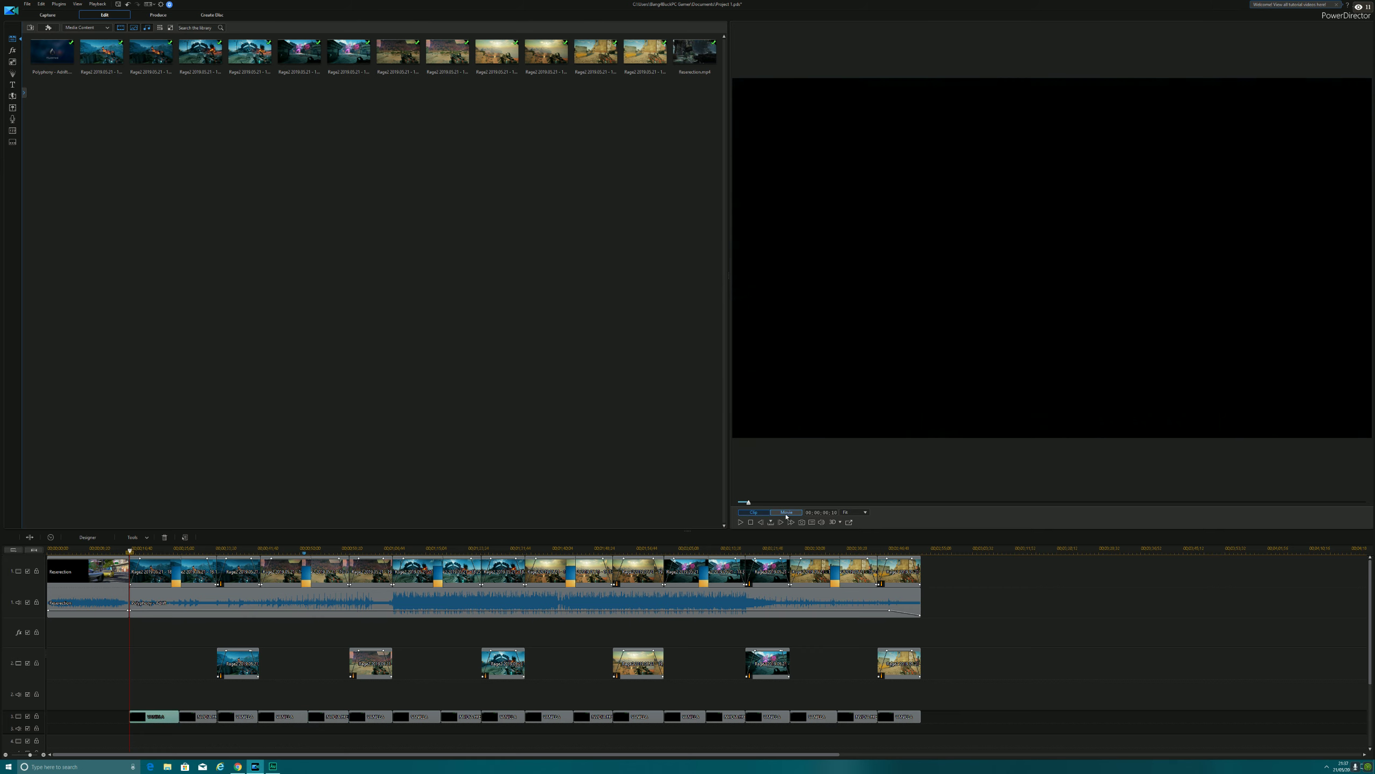
pyautogui.click(741, 523)
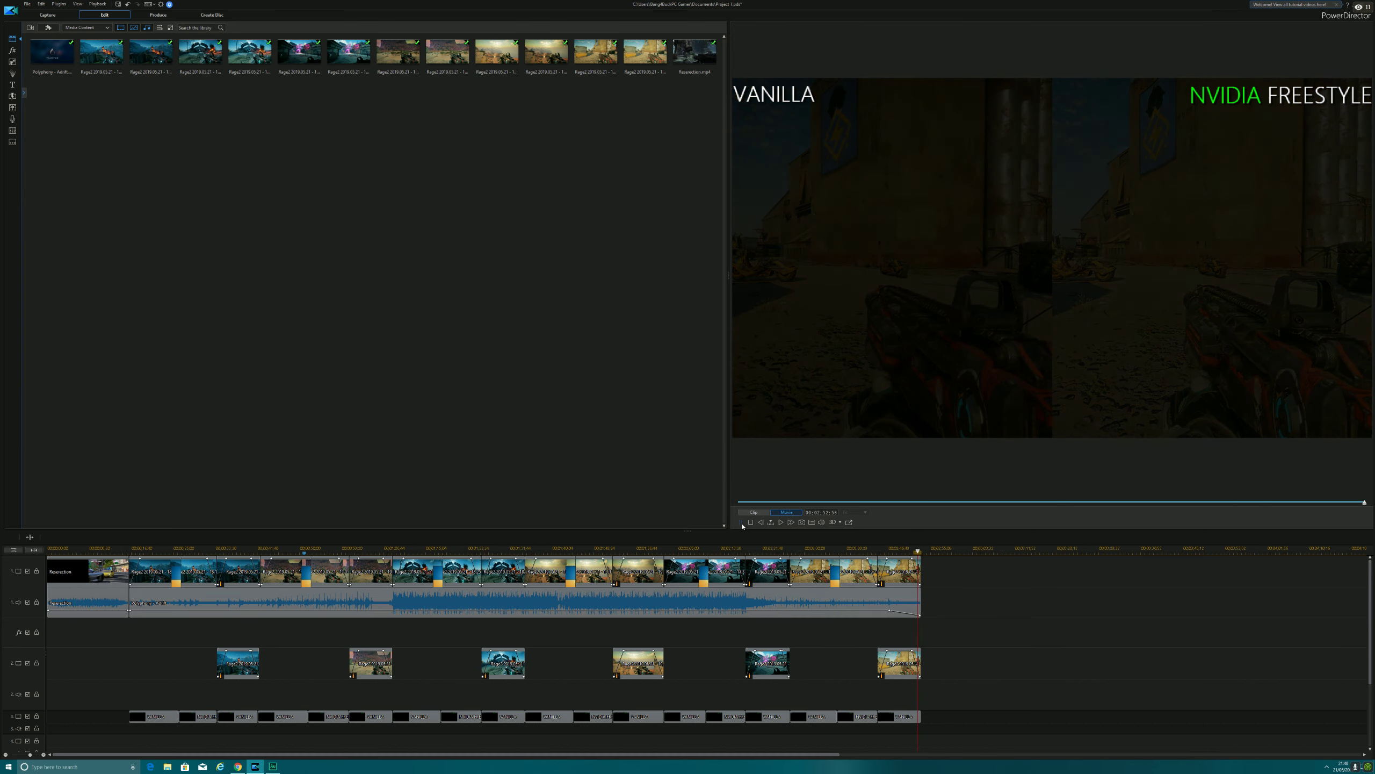
# Import the 2018 Ending video from the channel resources and append it to the main video track after the last desert clip.
pyautogui.click(31, 28)
pyautogui.click(65, 37)
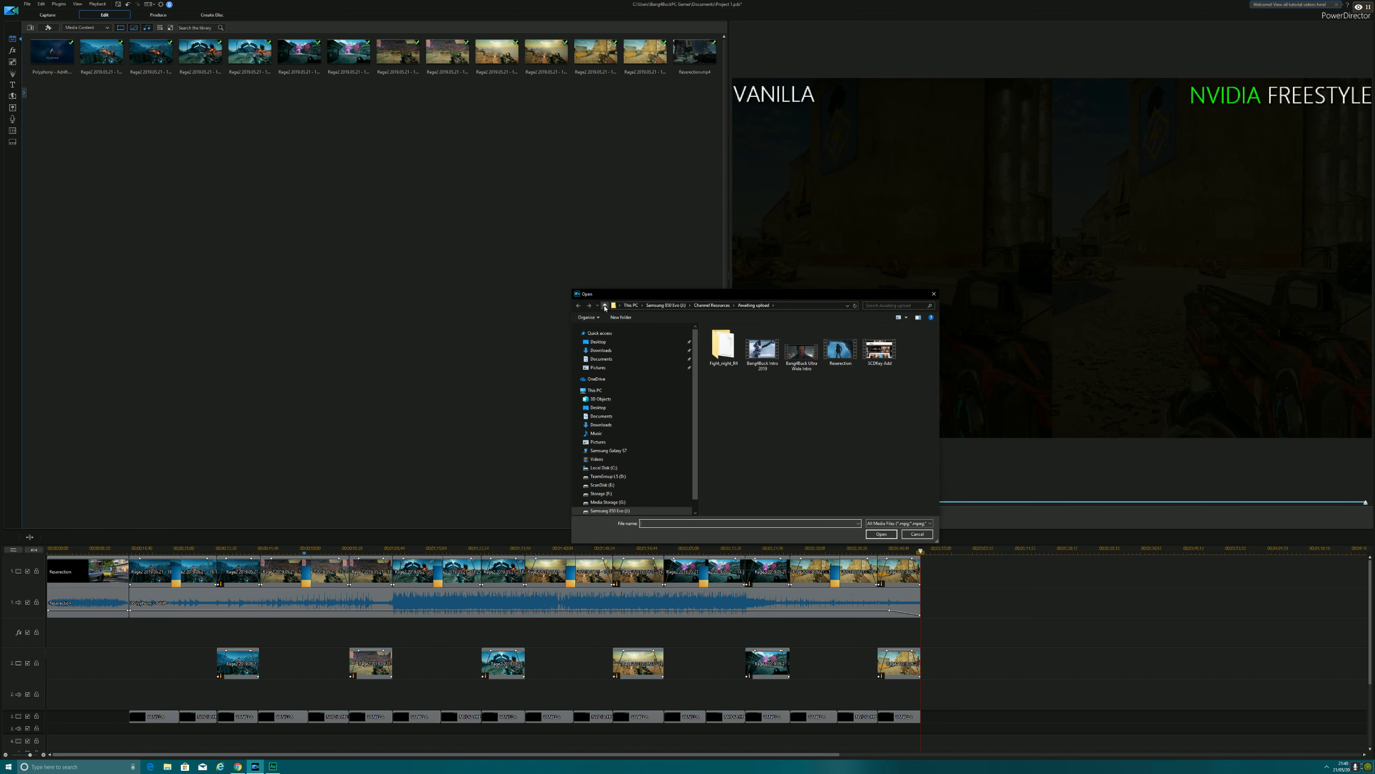
pyautogui.click(605, 306)
pyautogui.doubleClick(763, 348)
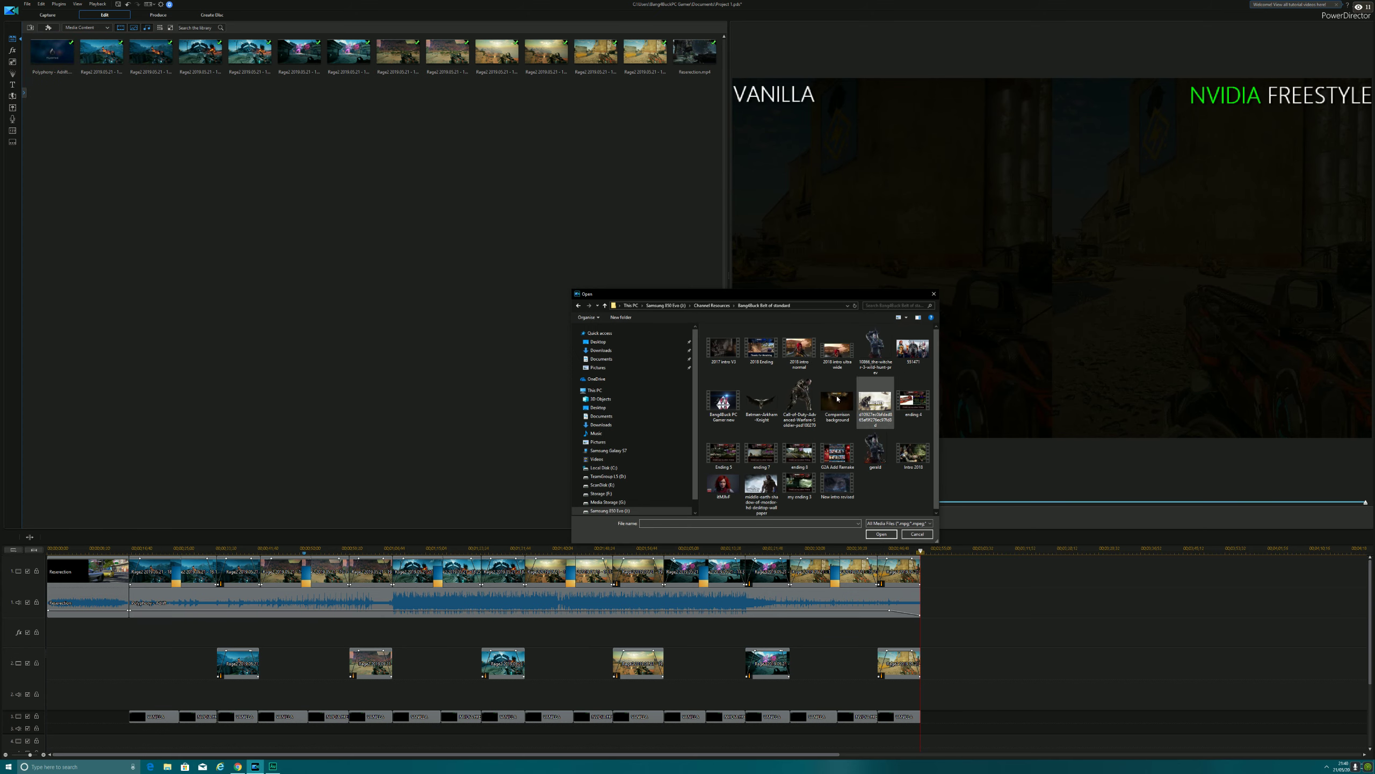
pyautogui.doubleClick(760, 353)
pyautogui.moveTo(79, 71); pyautogui.dragTo(947, 612)
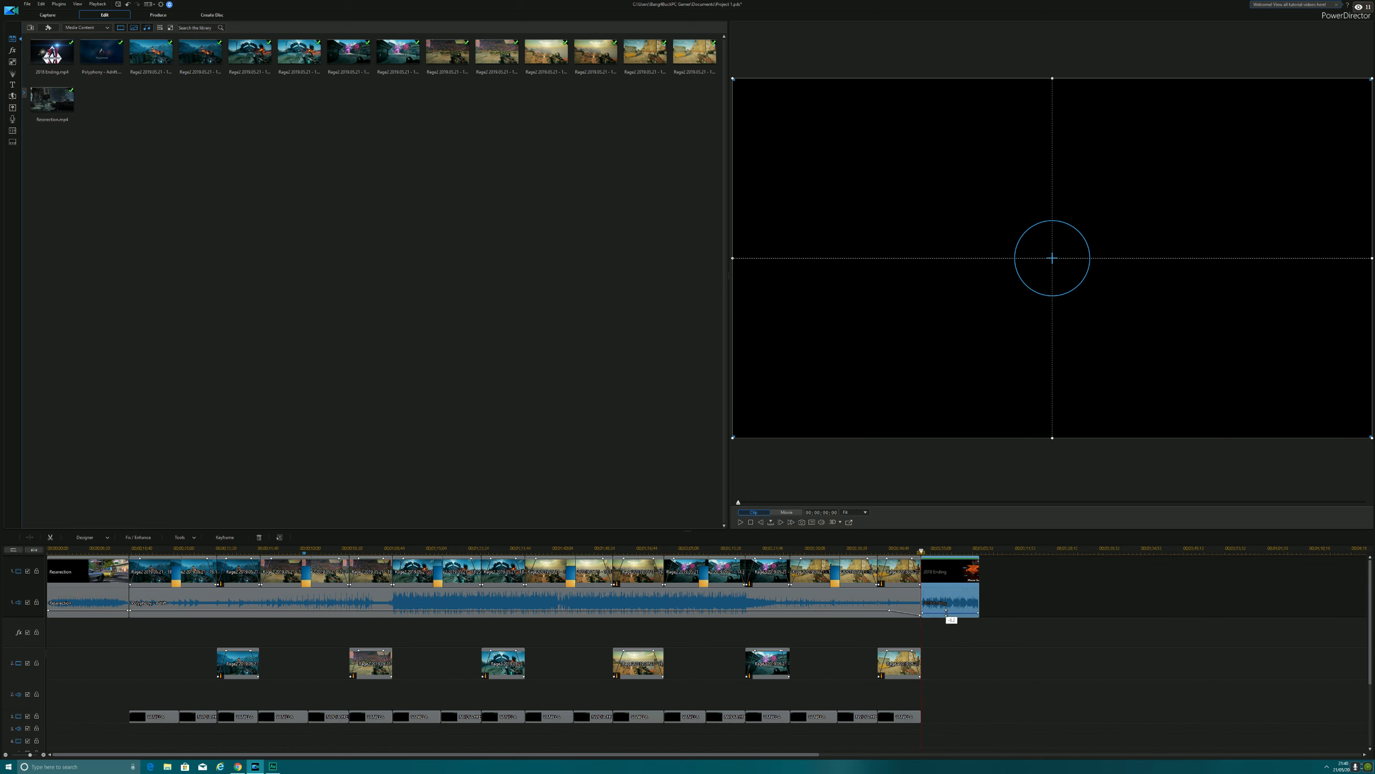
# Play the movie from the end of the final side-by-side section through the 2018 Ending clip.
pyautogui.click(912, 549)
pyautogui.click(788, 512)
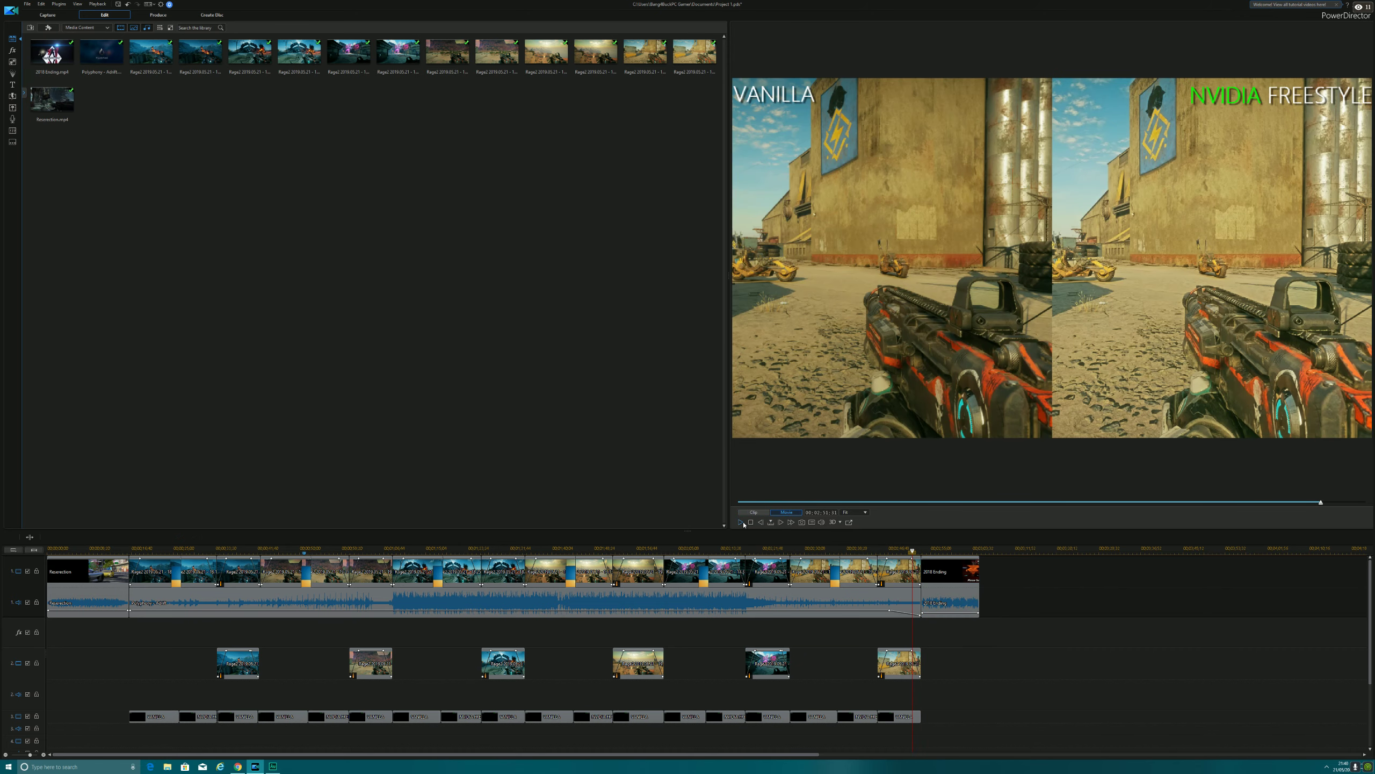
pyautogui.click(743, 523)
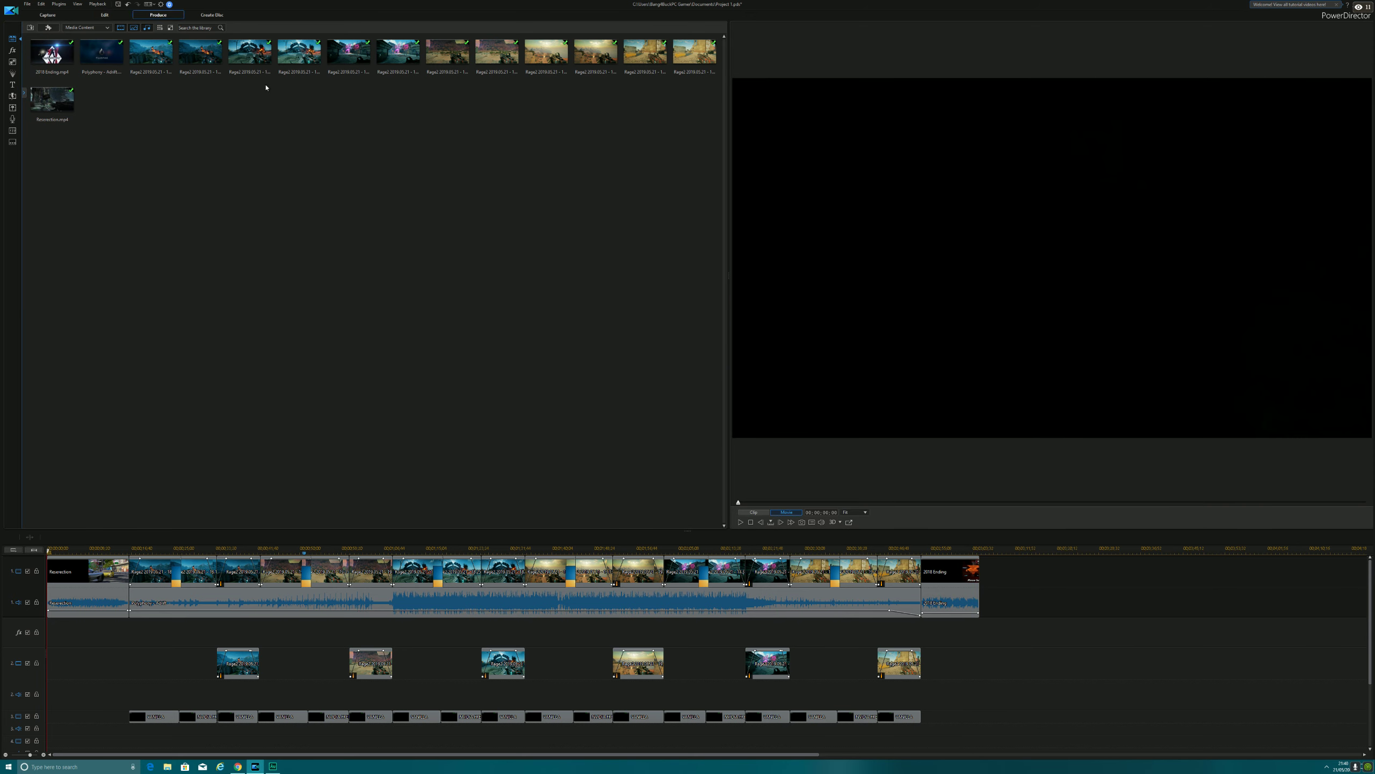
# Save the project and choose the custom 4K Projects profile for the H.264 AVC MP4 output.
pyautogui.click(119, 4)
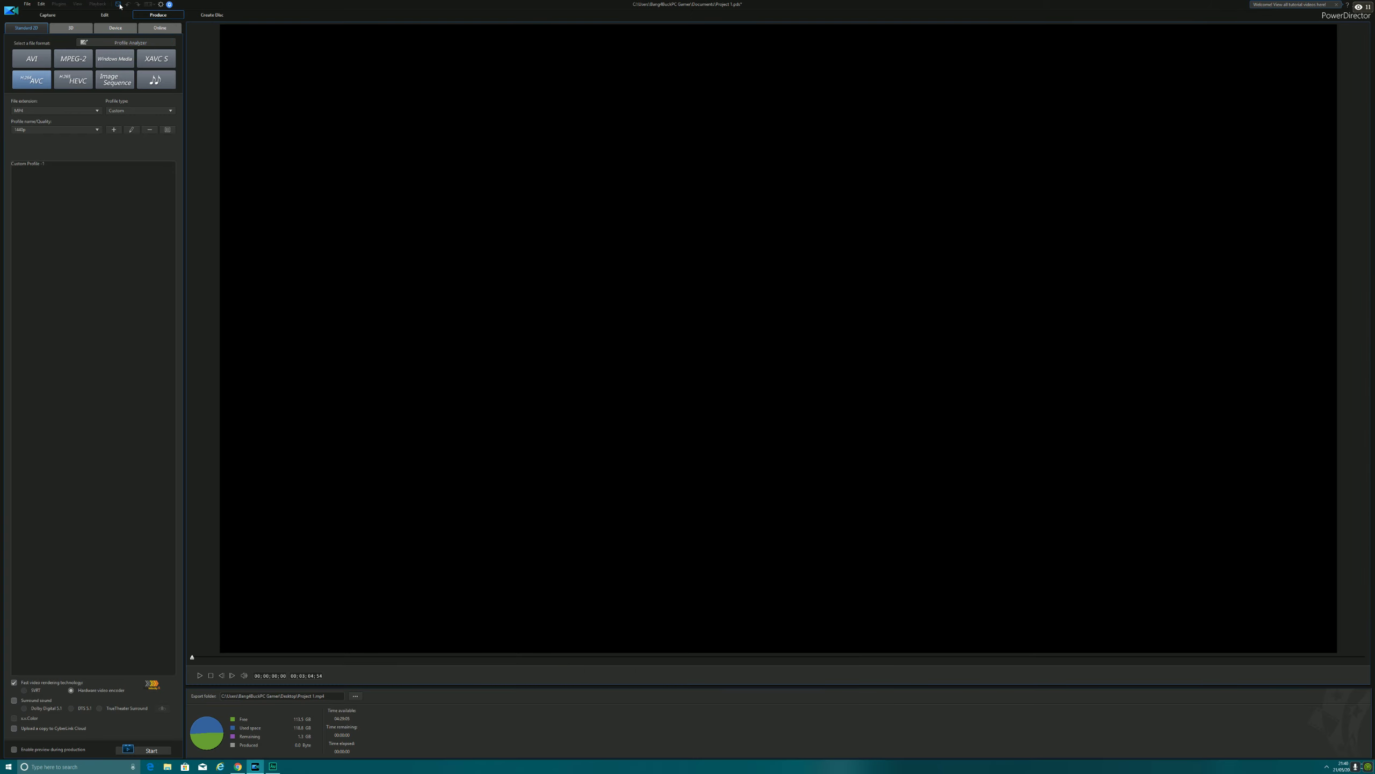
pyautogui.click(119, 4)
pyautogui.click(76, 130)
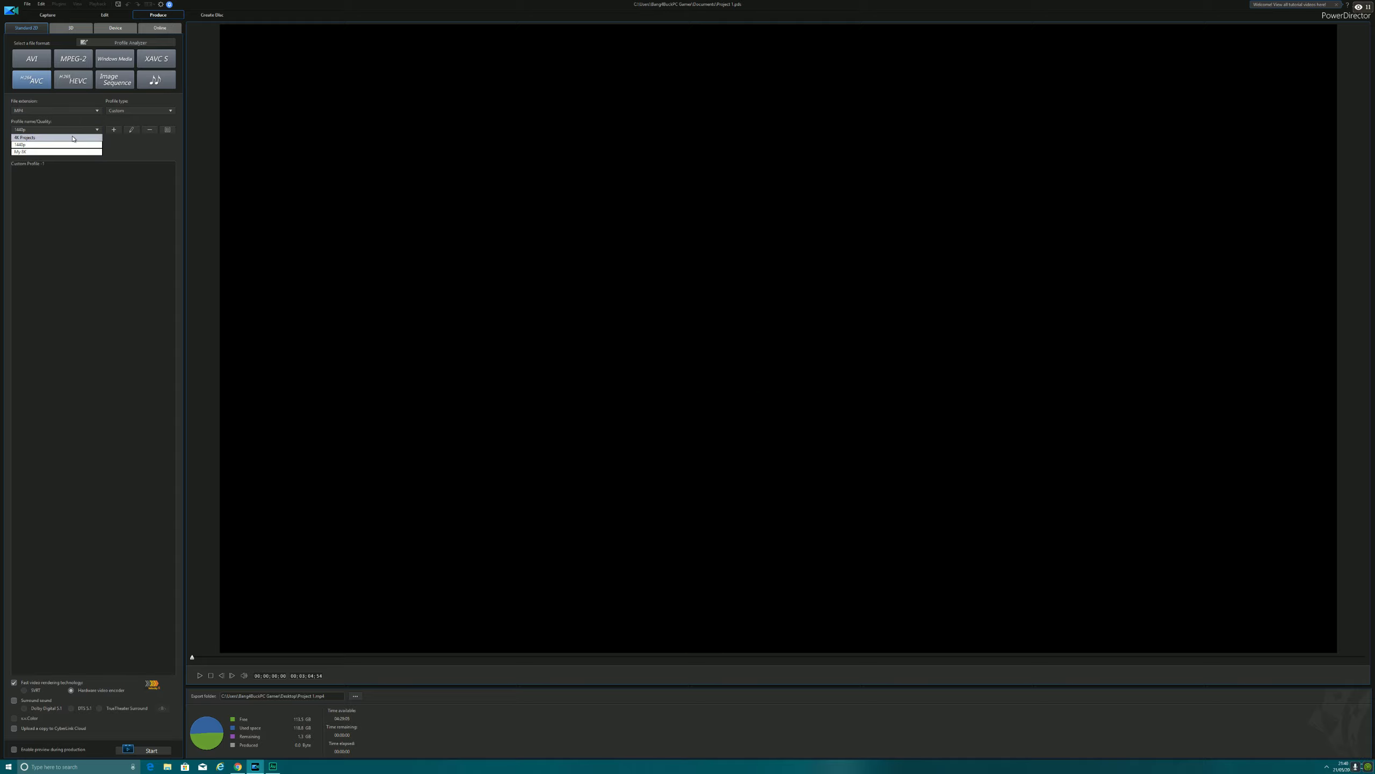
pyautogui.click(74, 137)
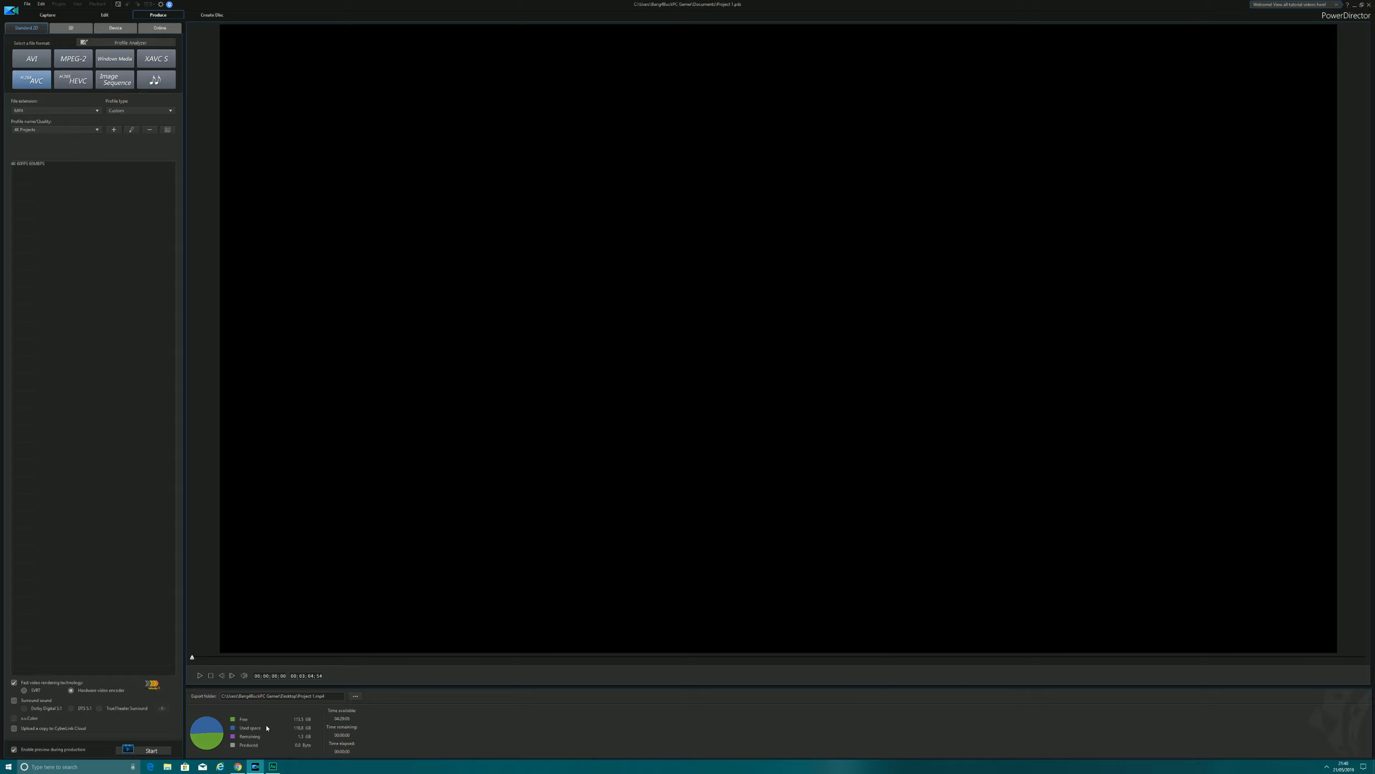
# Set the export file to Project 1.mp4 on the Desktop and start producing the movie with the production preview enabled.
pyautogui.click(354, 696)
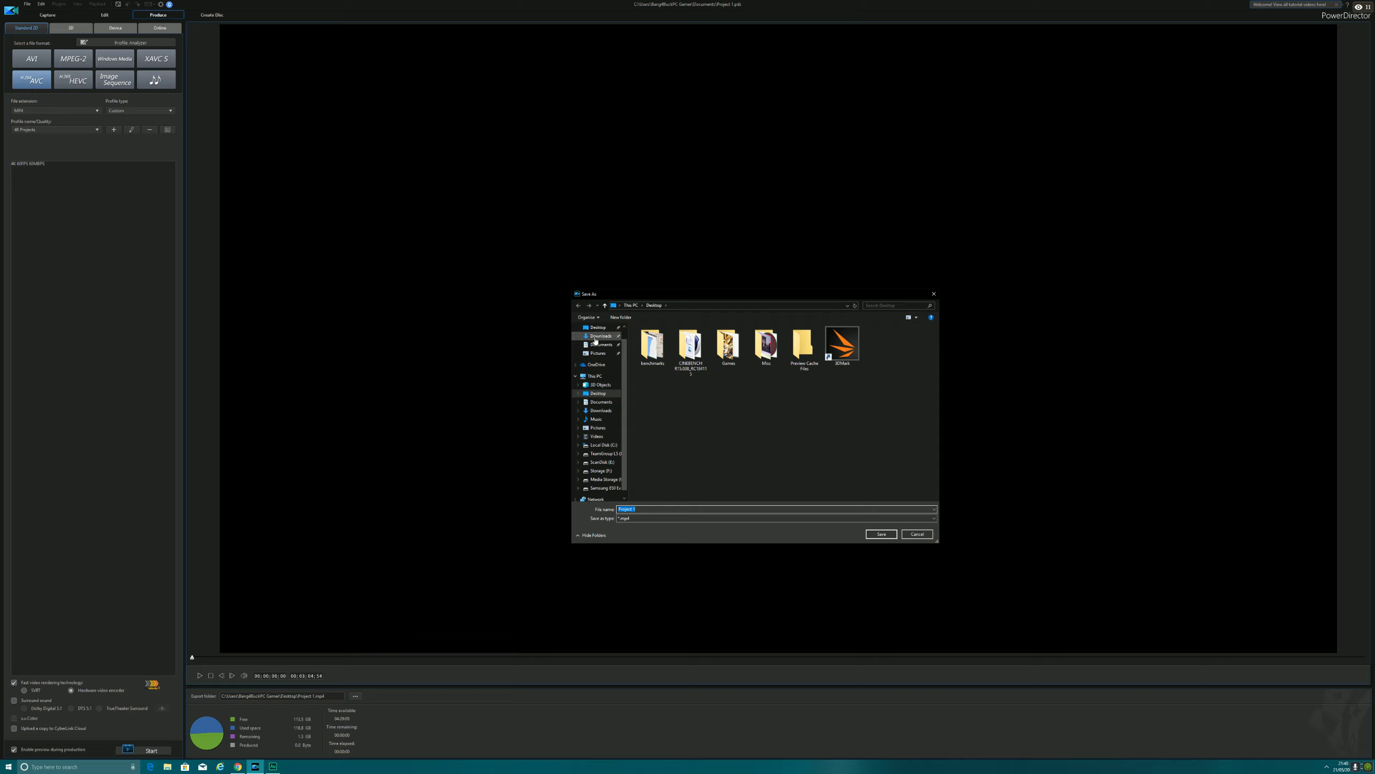
pyautogui.click(881, 534)
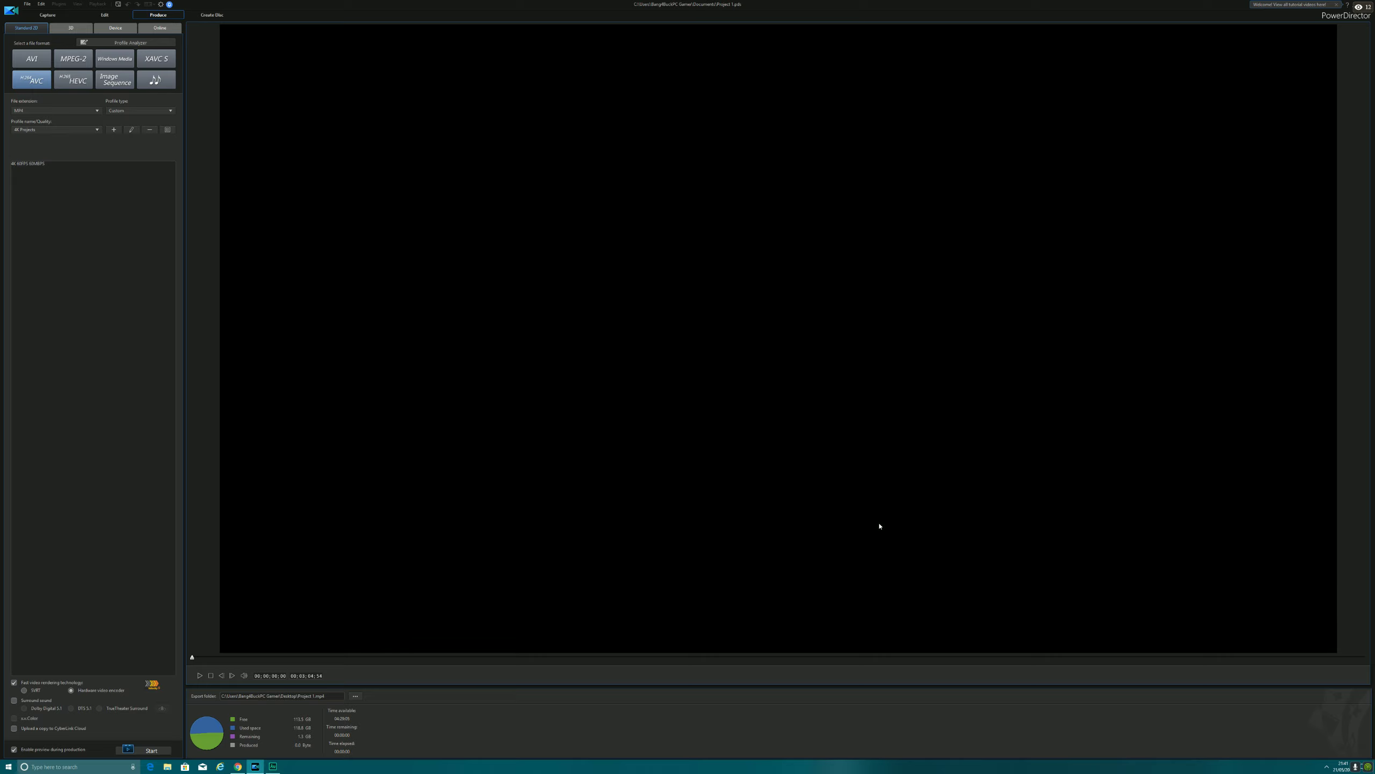
pyautogui.click(150, 750)
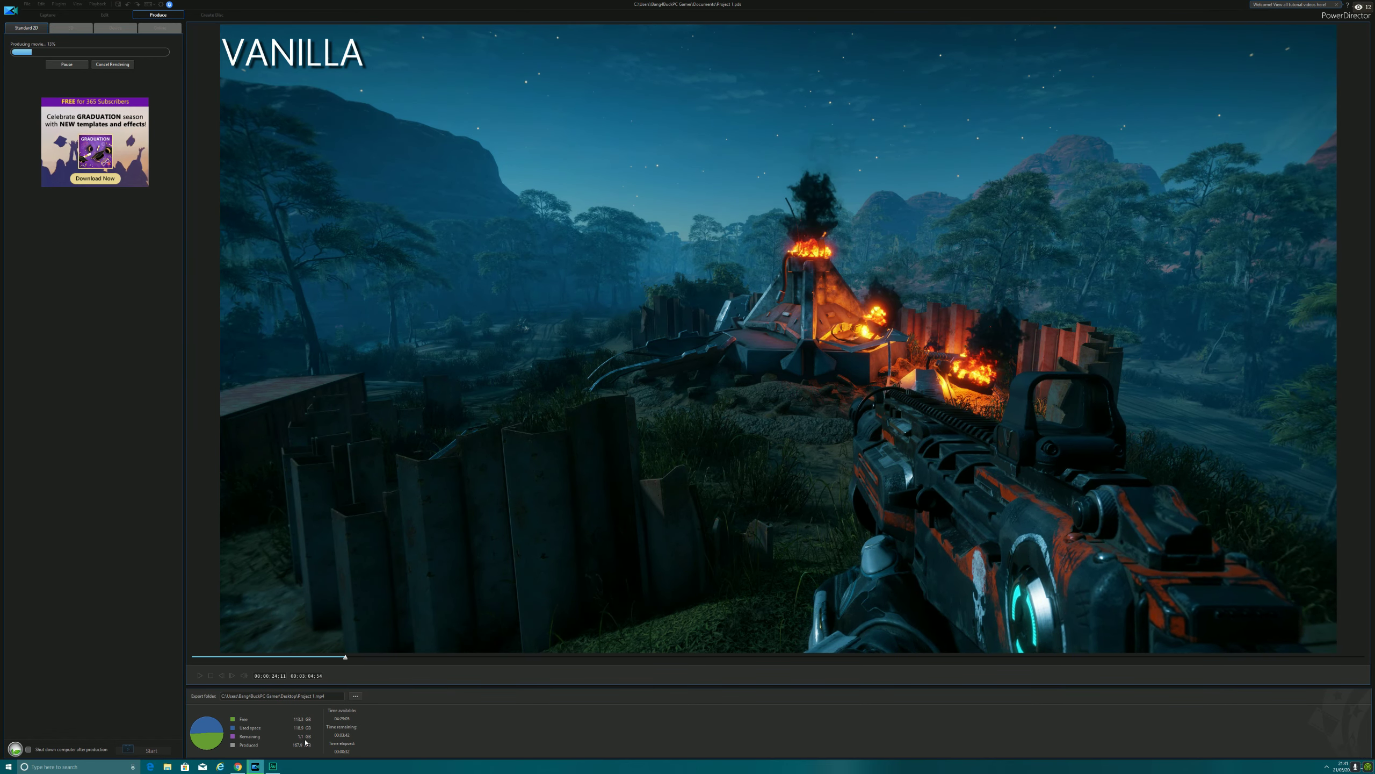
# Open Task Manager over the rendering preview and examine the CPU performance graphs while the movie is produced.
pyautogui.rightClick(432, 771)
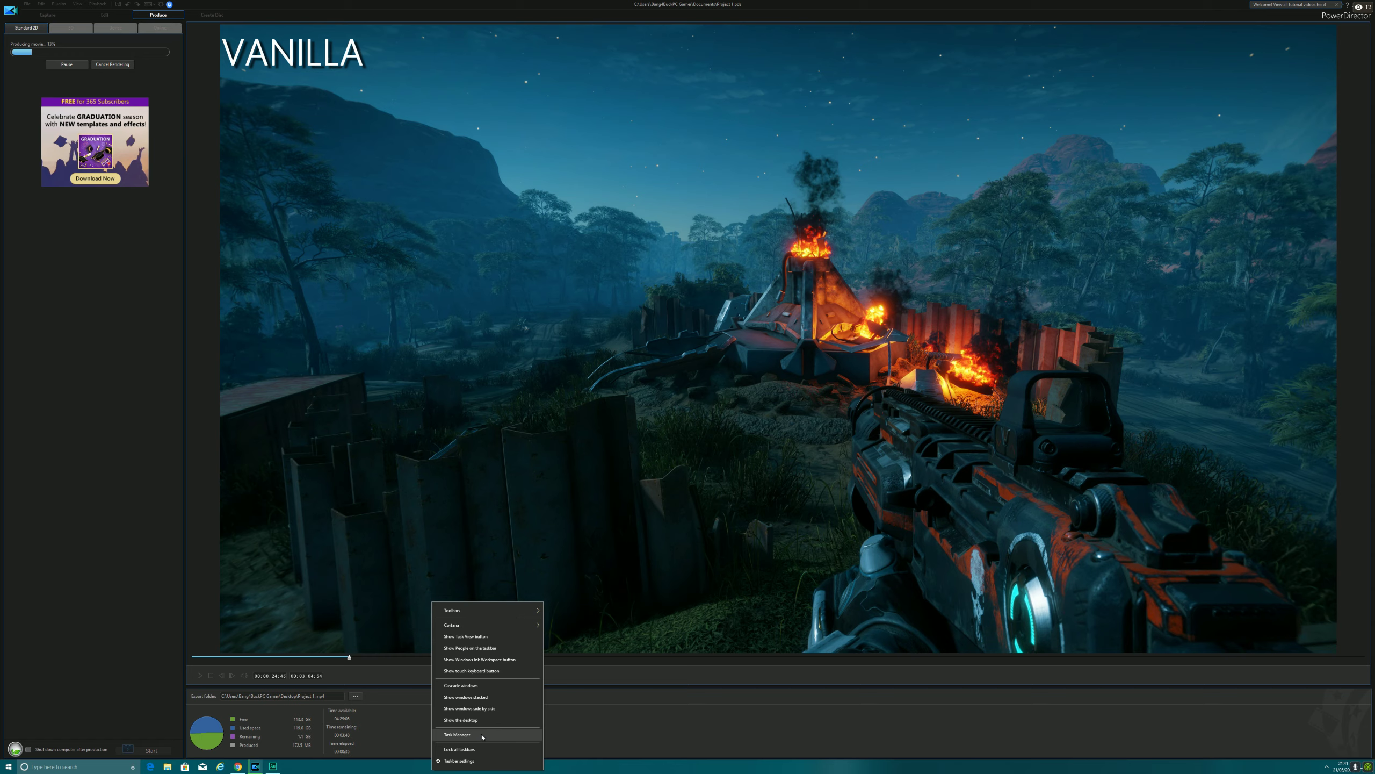
pyautogui.click(482, 736)
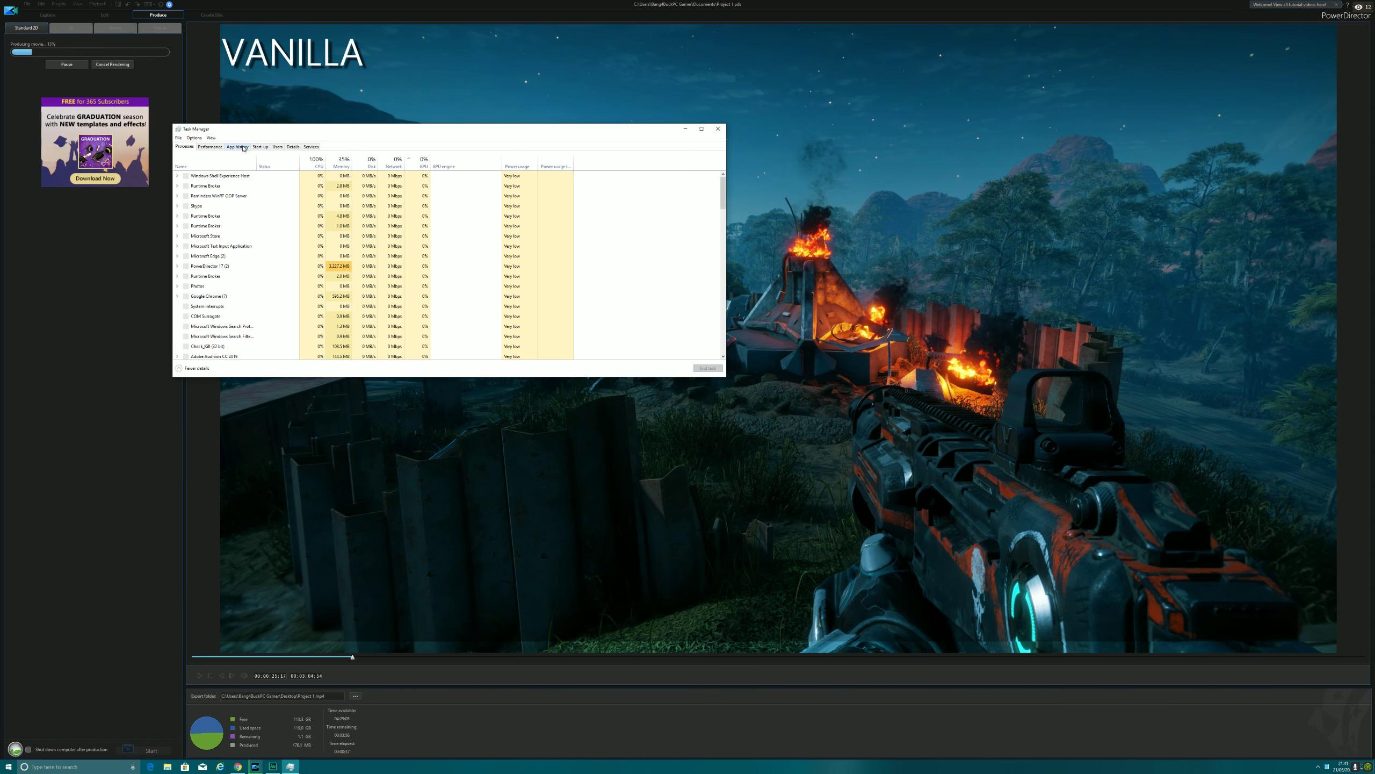
pyautogui.click(216, 148)
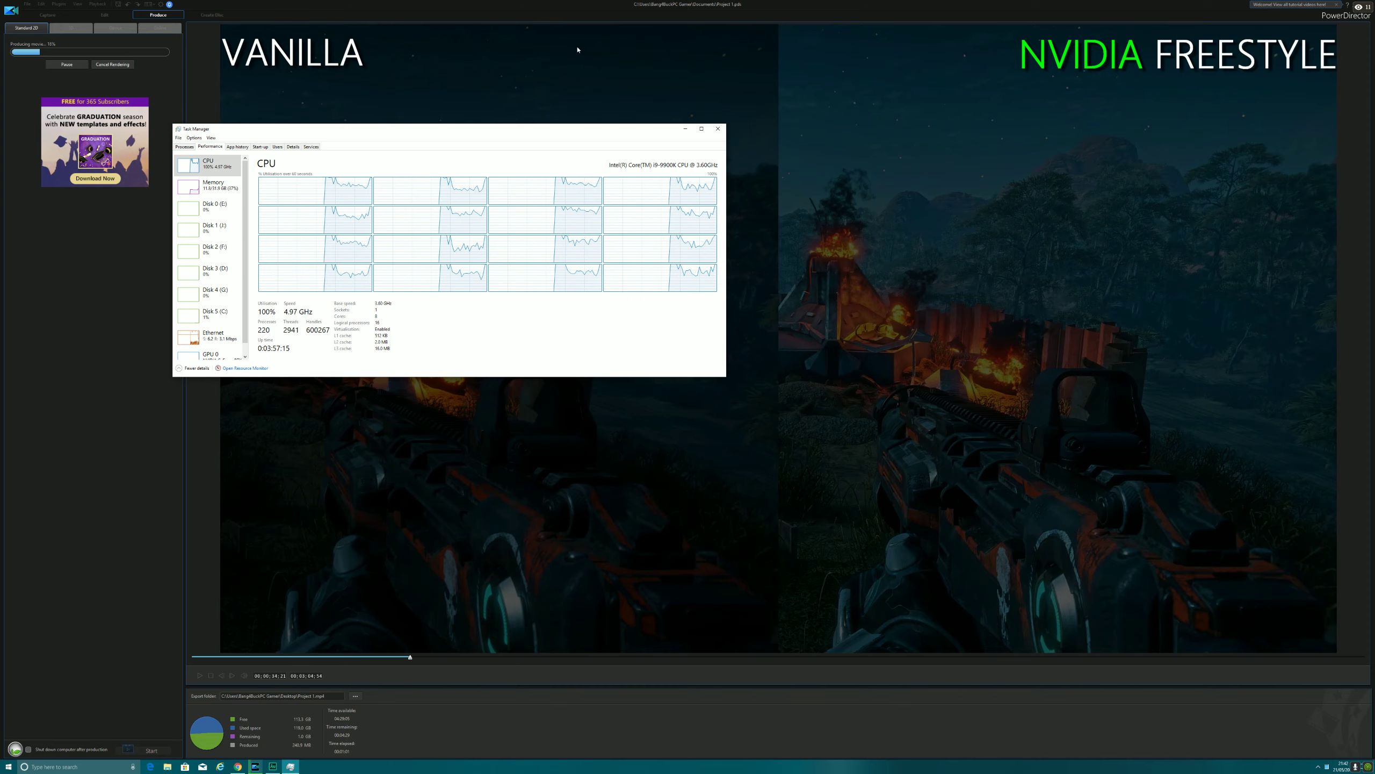
pyautogui.moveTo(533, 134); pyautogui.dragTo(917, 602)
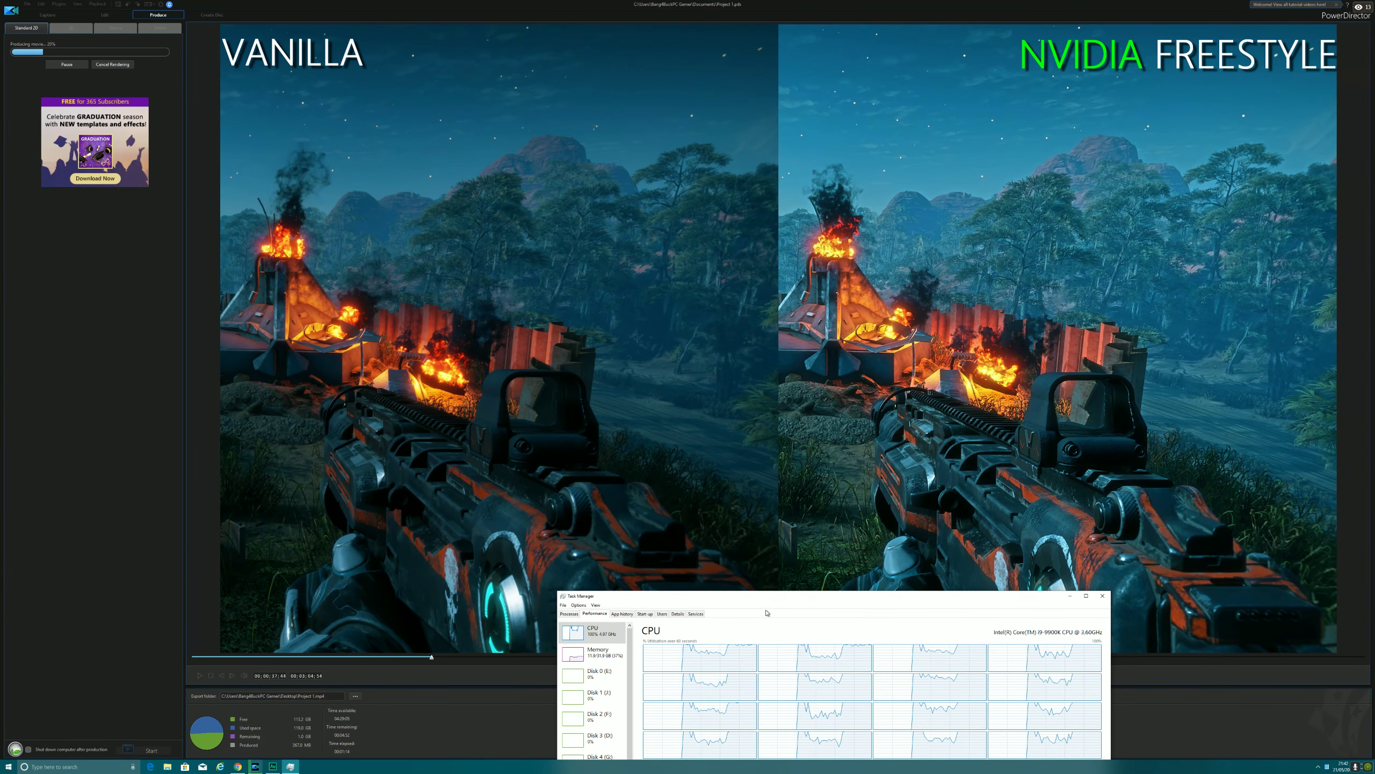
pyautogui.moveTo(761, 611); pyautogui.dragTo(692, 399)
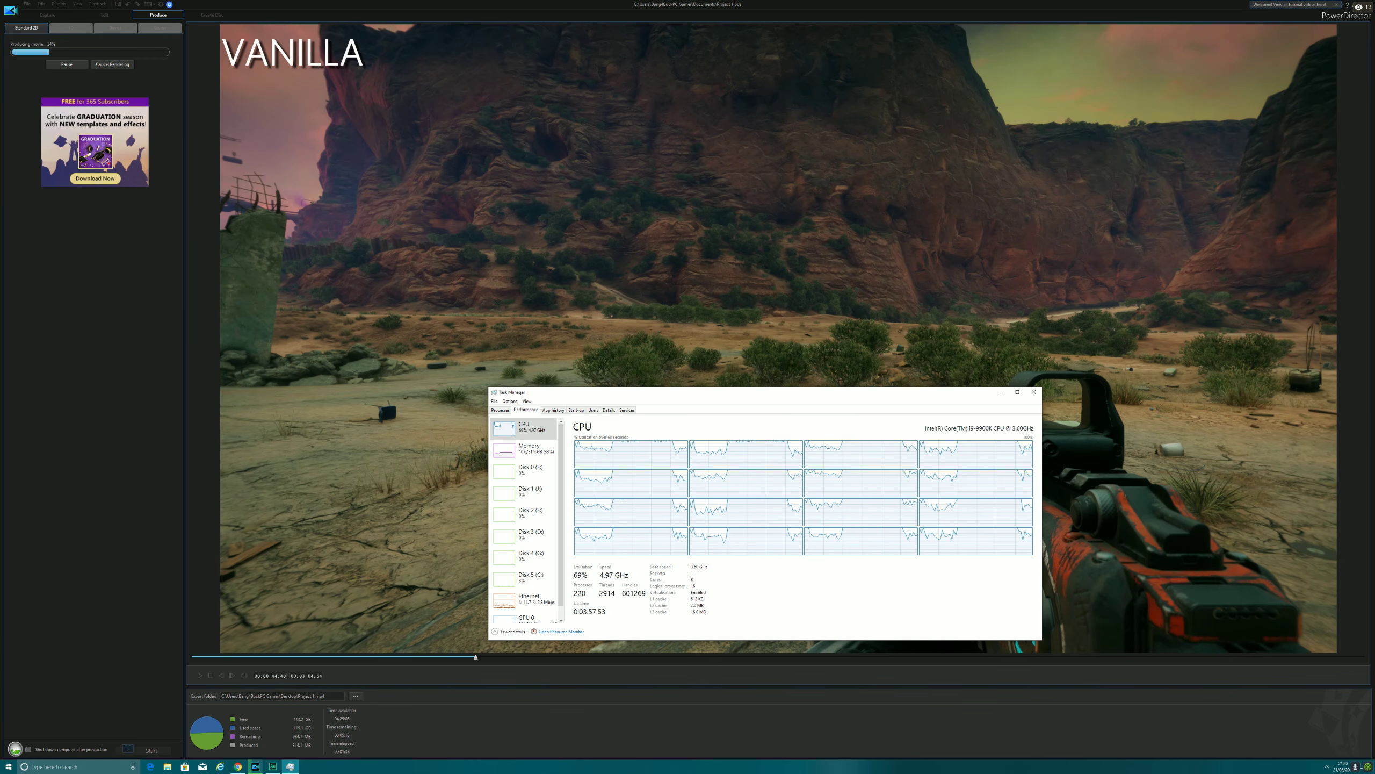
# Show the desktop, launch Core Temp and move its window to the middle to examine the CPU temperatures during rendering.
pyautogui.rightClick(743, 767)
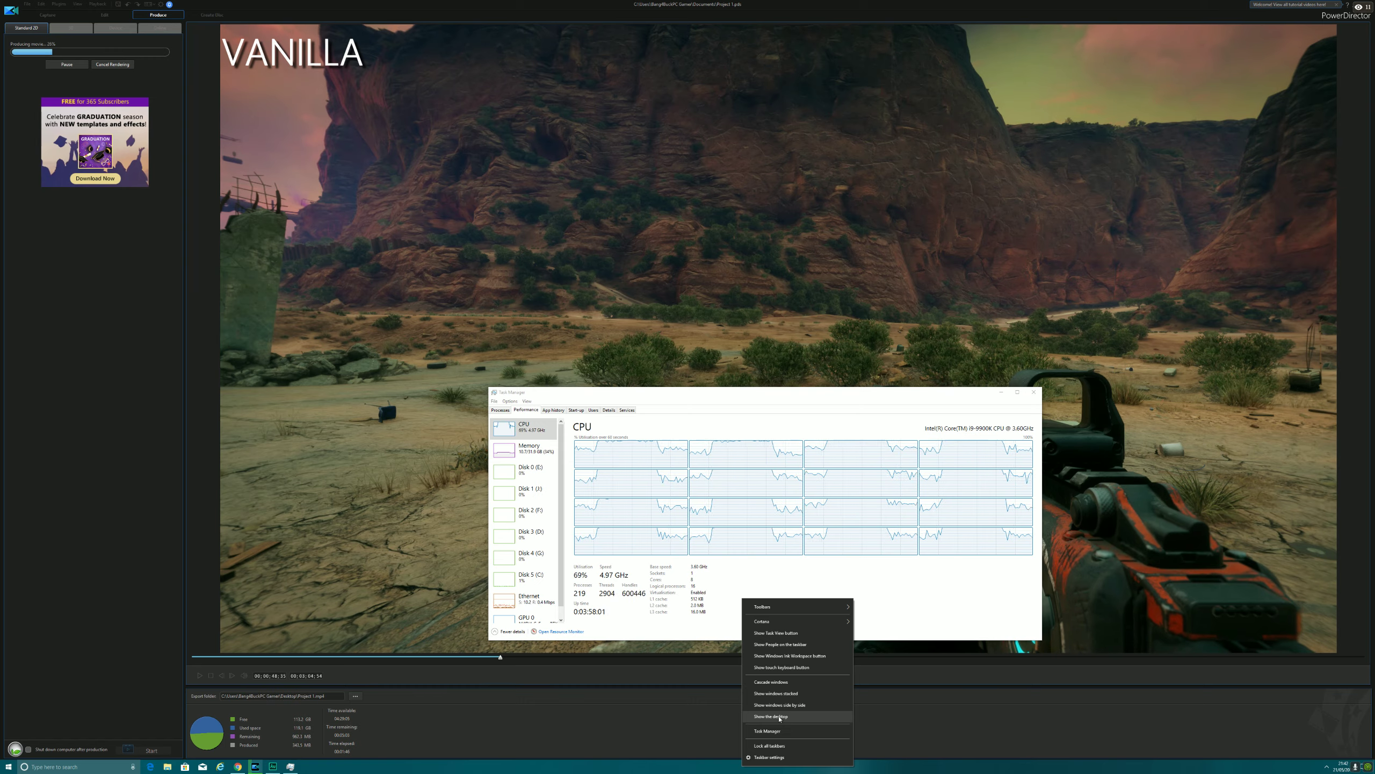
pyautogui.click(779, 717)
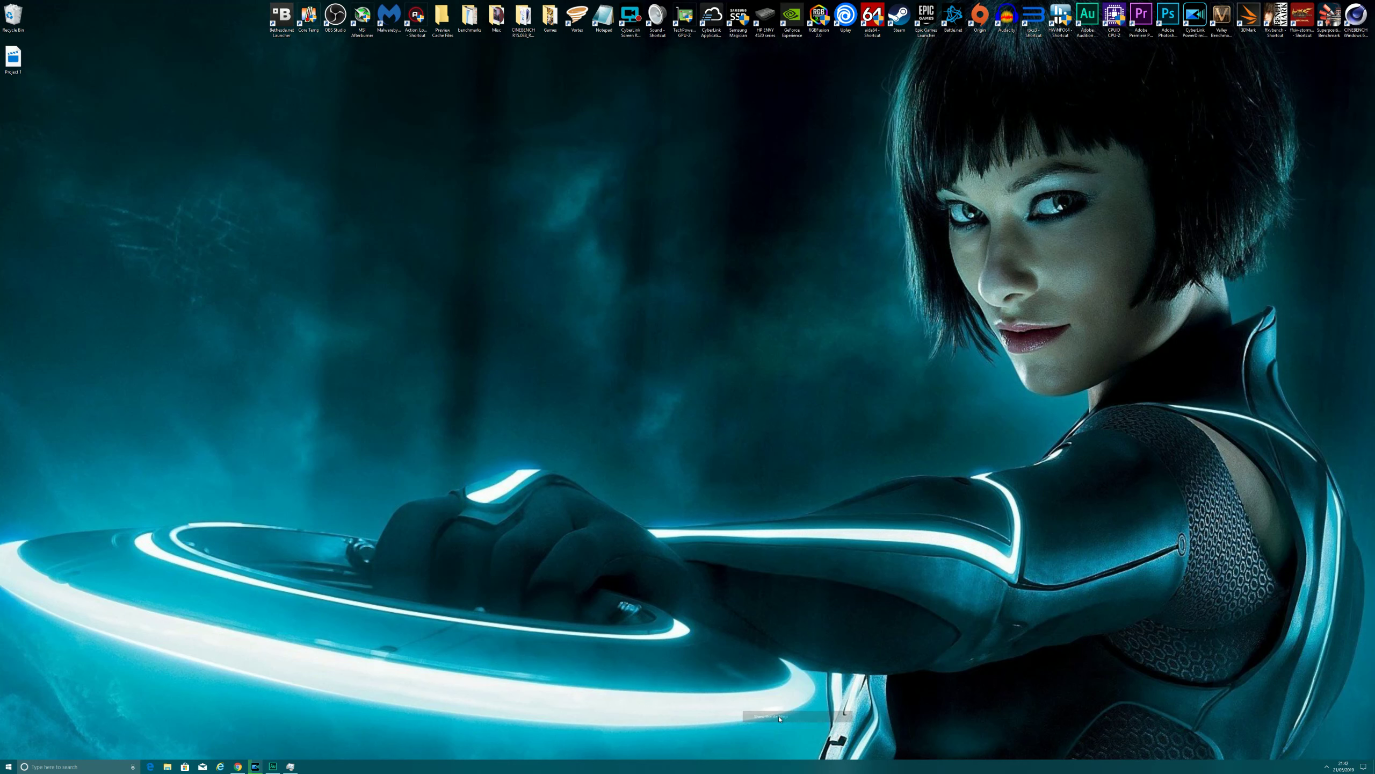
pyautogui.doubleClick(308, 25)
pyautogui.click(654, 434)
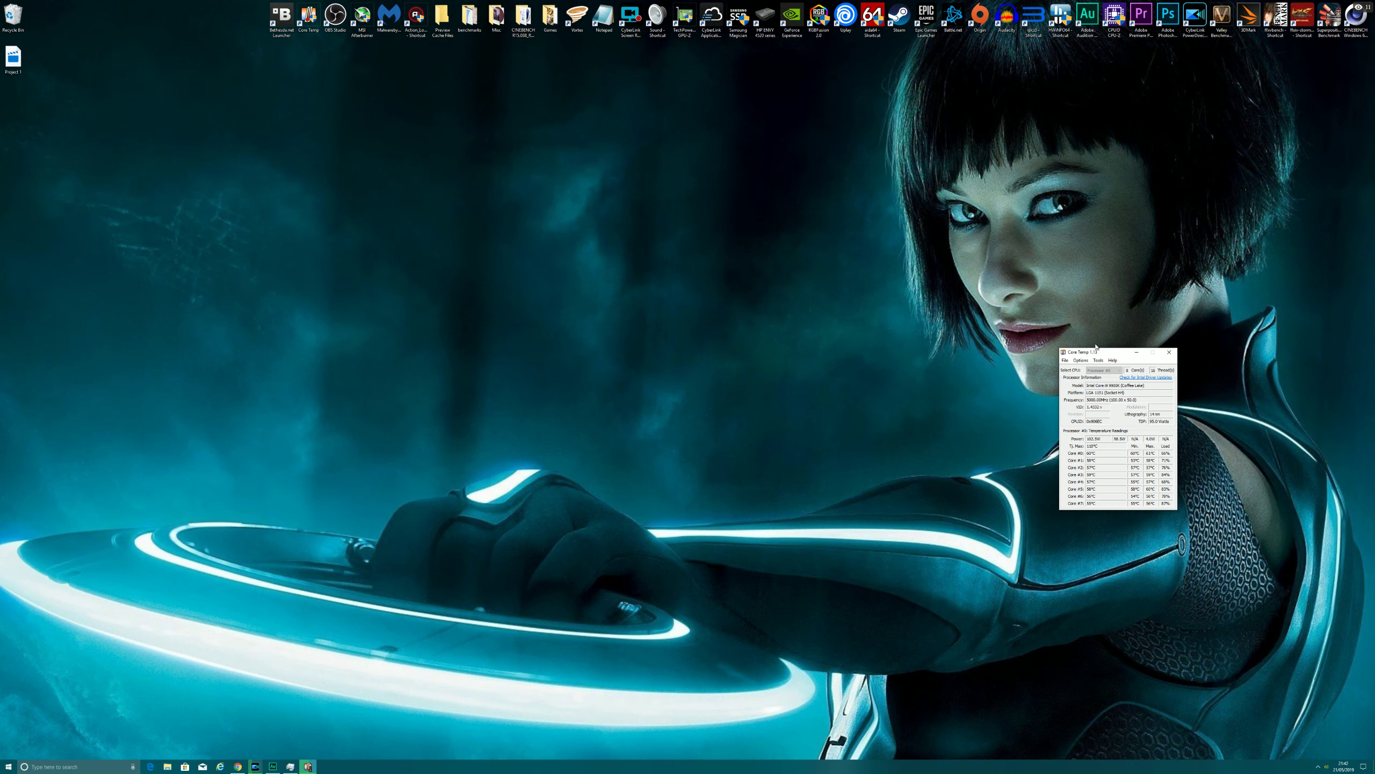
pyautogui.moveTo(1094, 352); pyautogui.dragTo(721, 218)
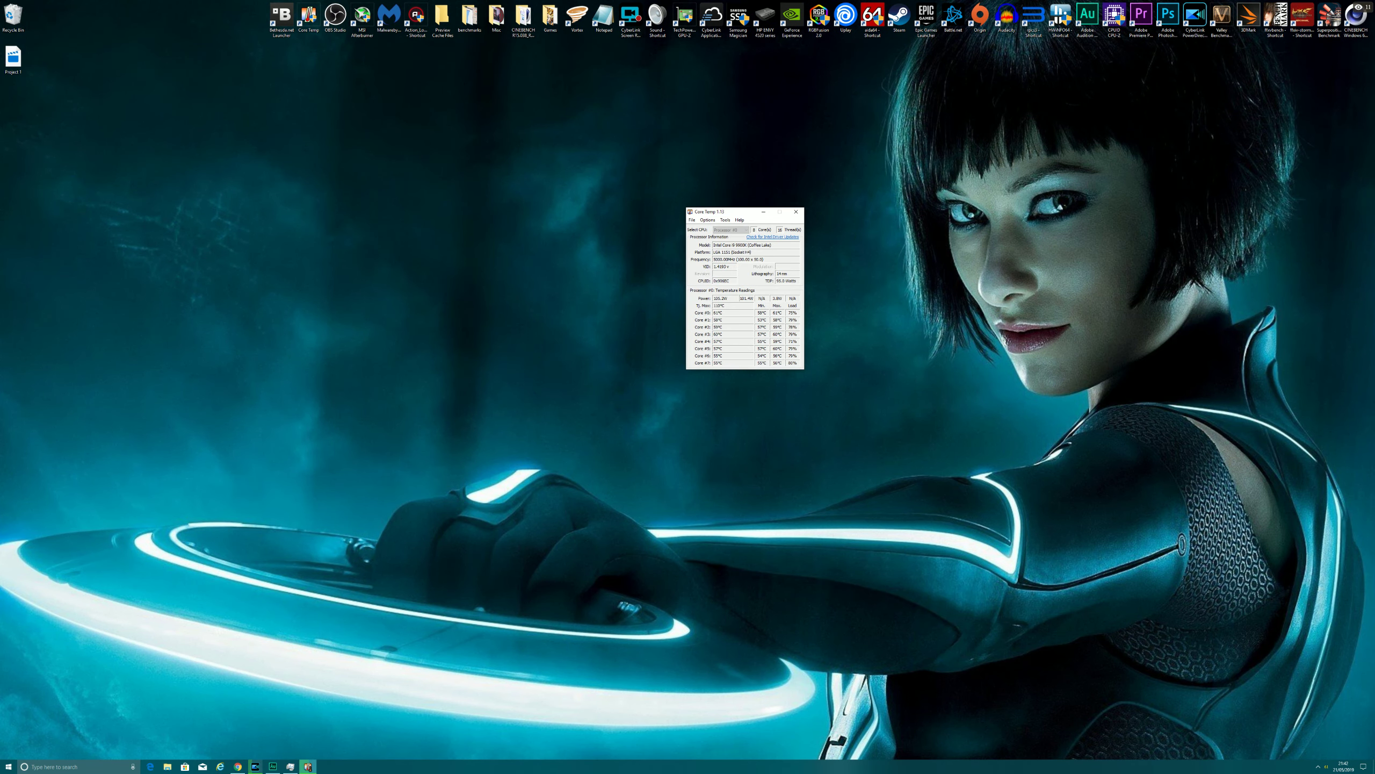
# Return to the PowerDirector rendering preview, move the Core Temp window clear of the video below the advertisement, and close Task Manager.
pyautogui.click(255, 766)
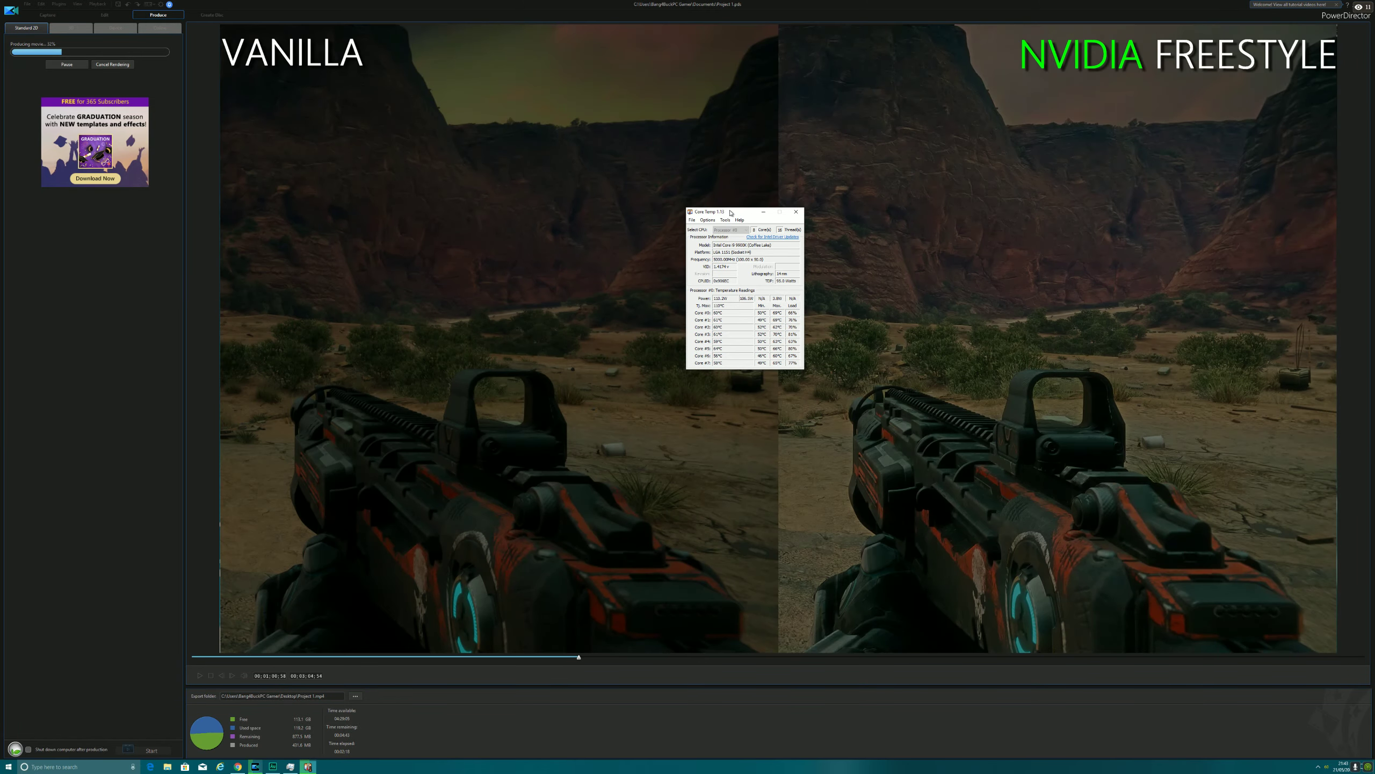
pyautogui.moveTo(731, 211); pyautogui.dragTo(127, 275)
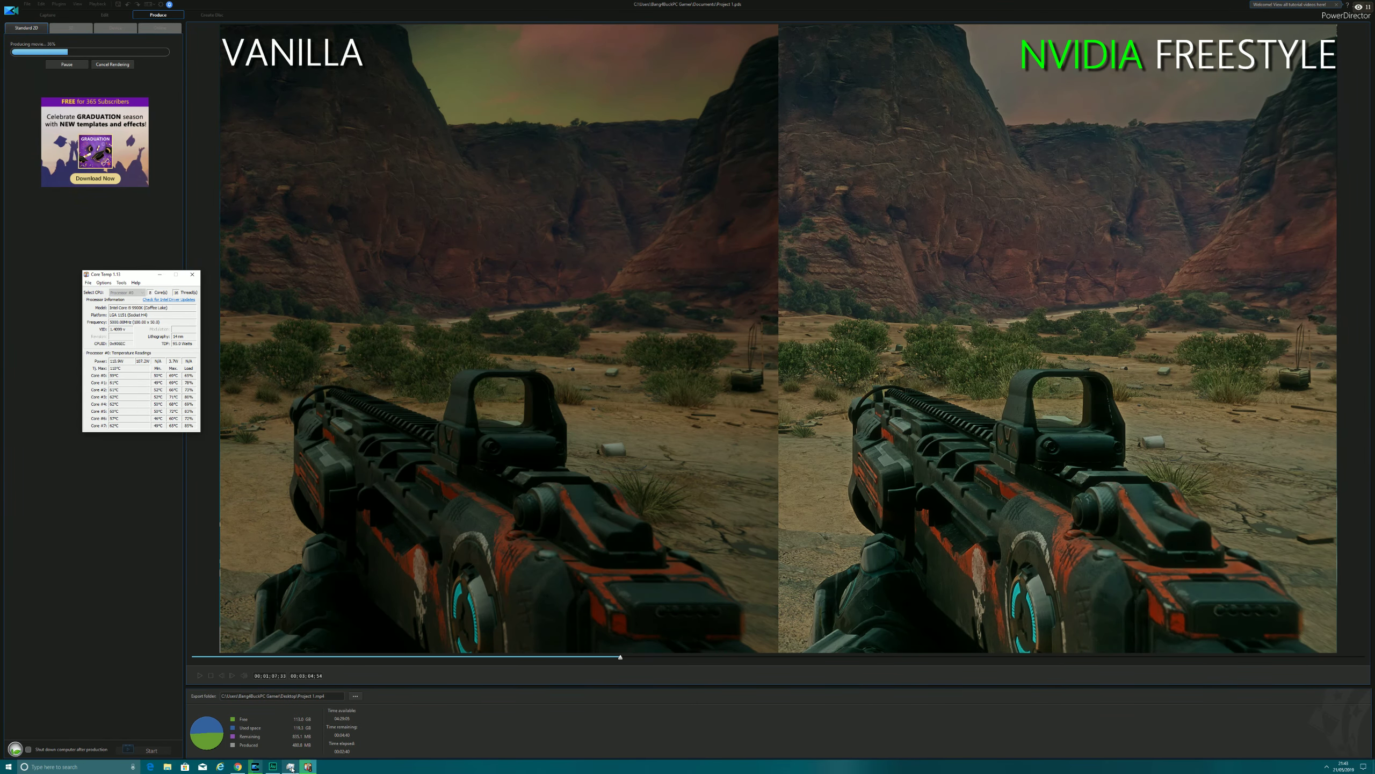
pyautogui.moveTo(291, 768)
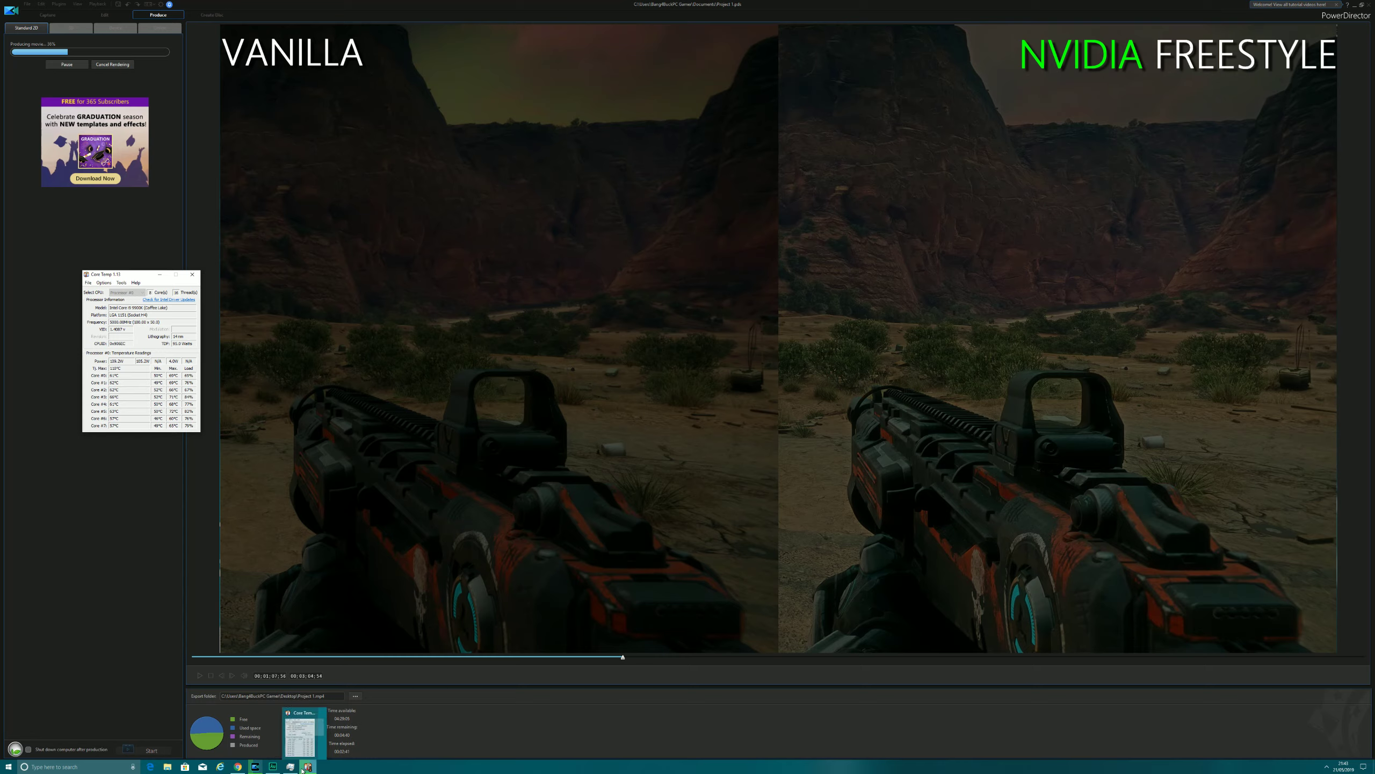
pyautogui.rightClick(297, 768)
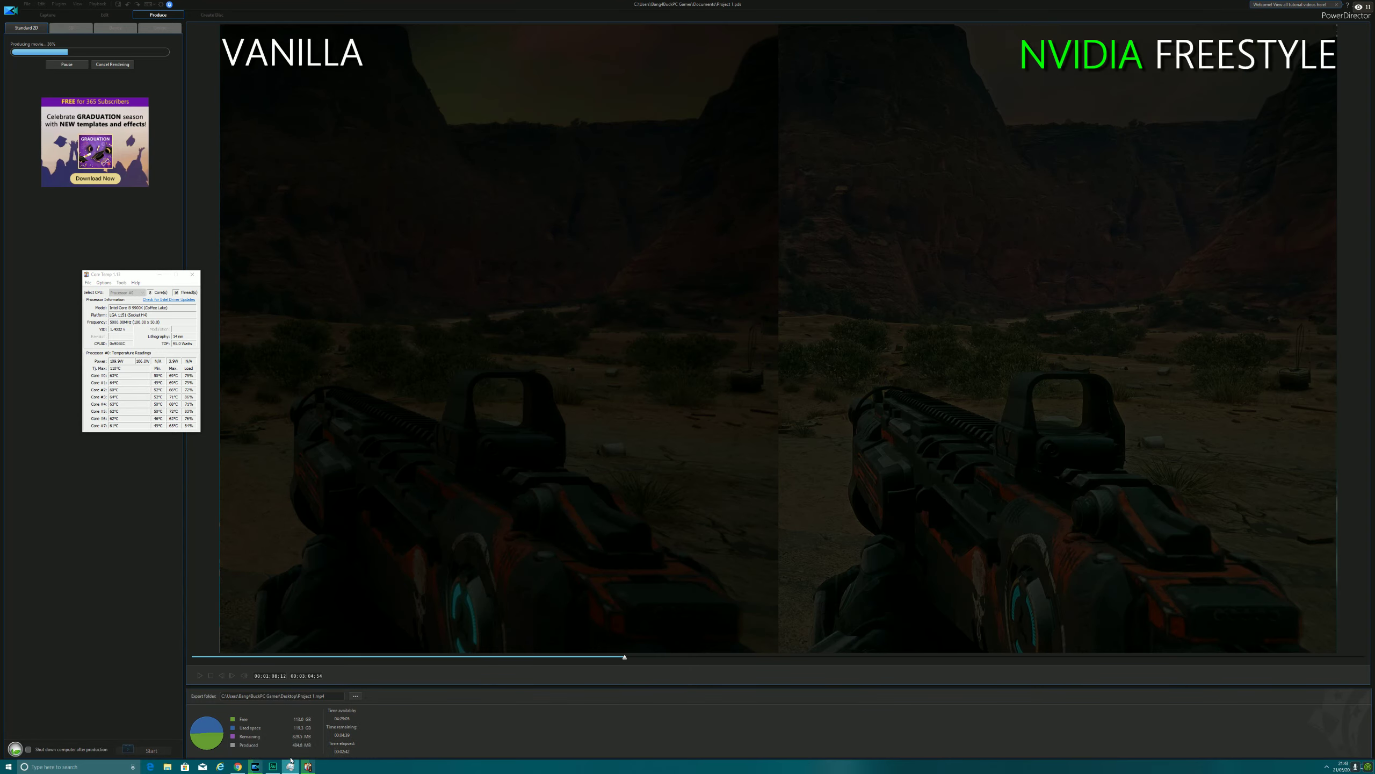
pyautogui.click(290, 754)
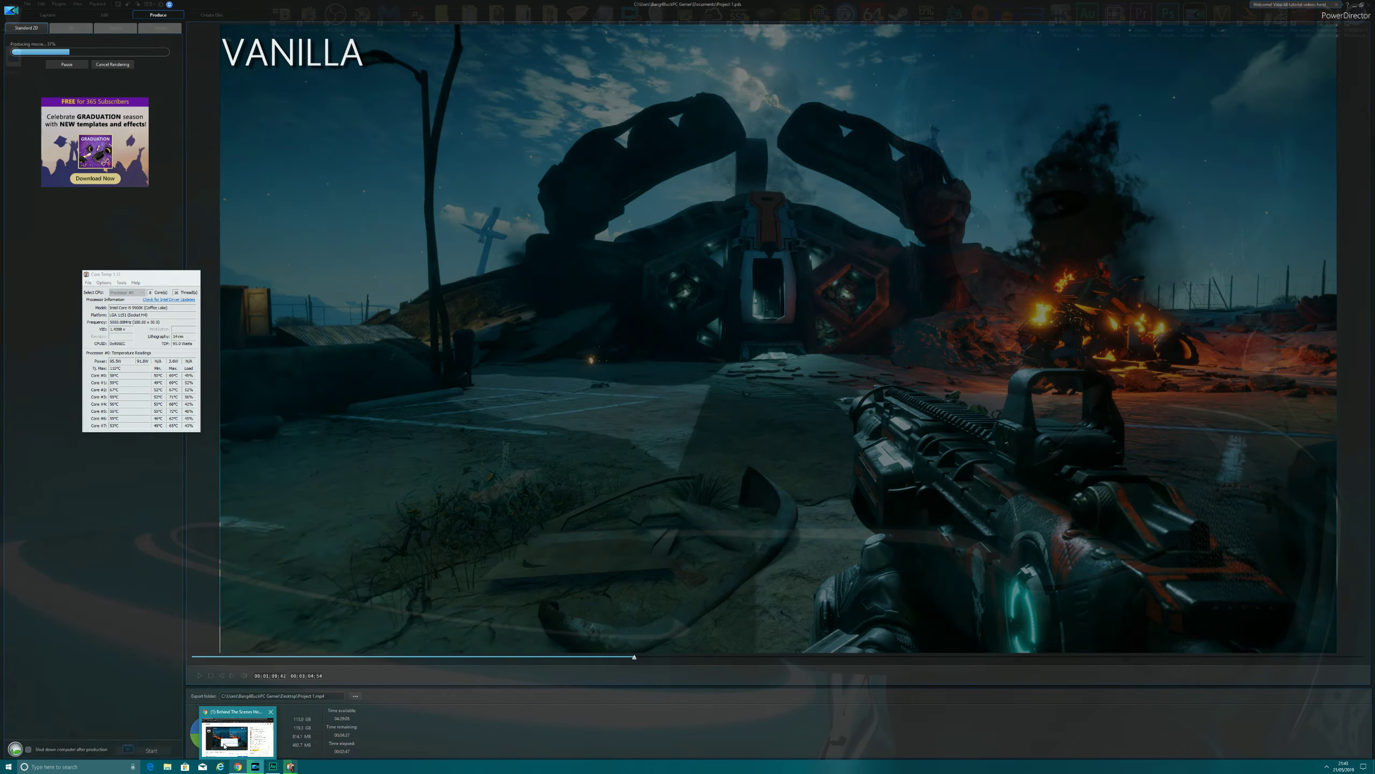
pyautogui.moveTo(225, 745)
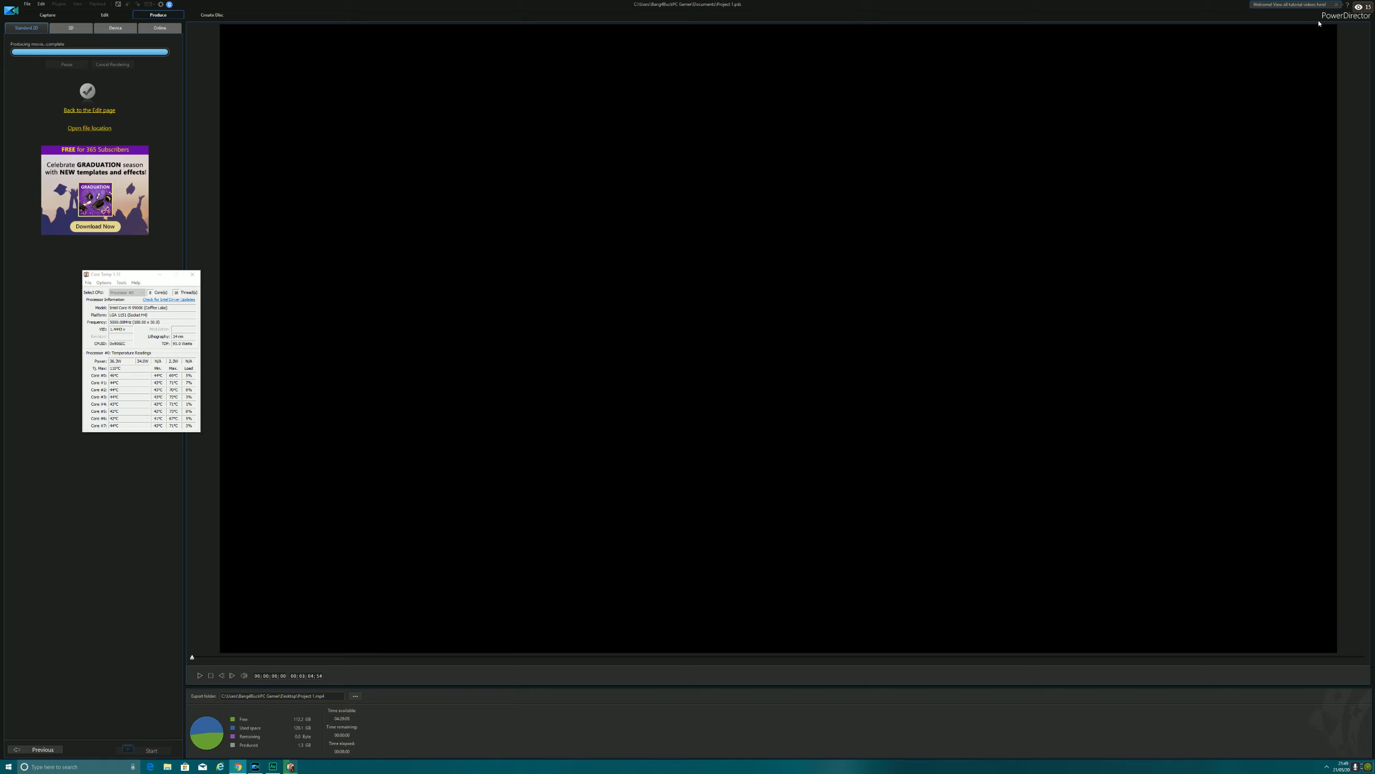
# Close PowerDirector once the movie production is complete.
pyautogui.click(1371, 4)
pyautogui.moveTo(1294, 8); pyautogui.dragTo(1152, 38)
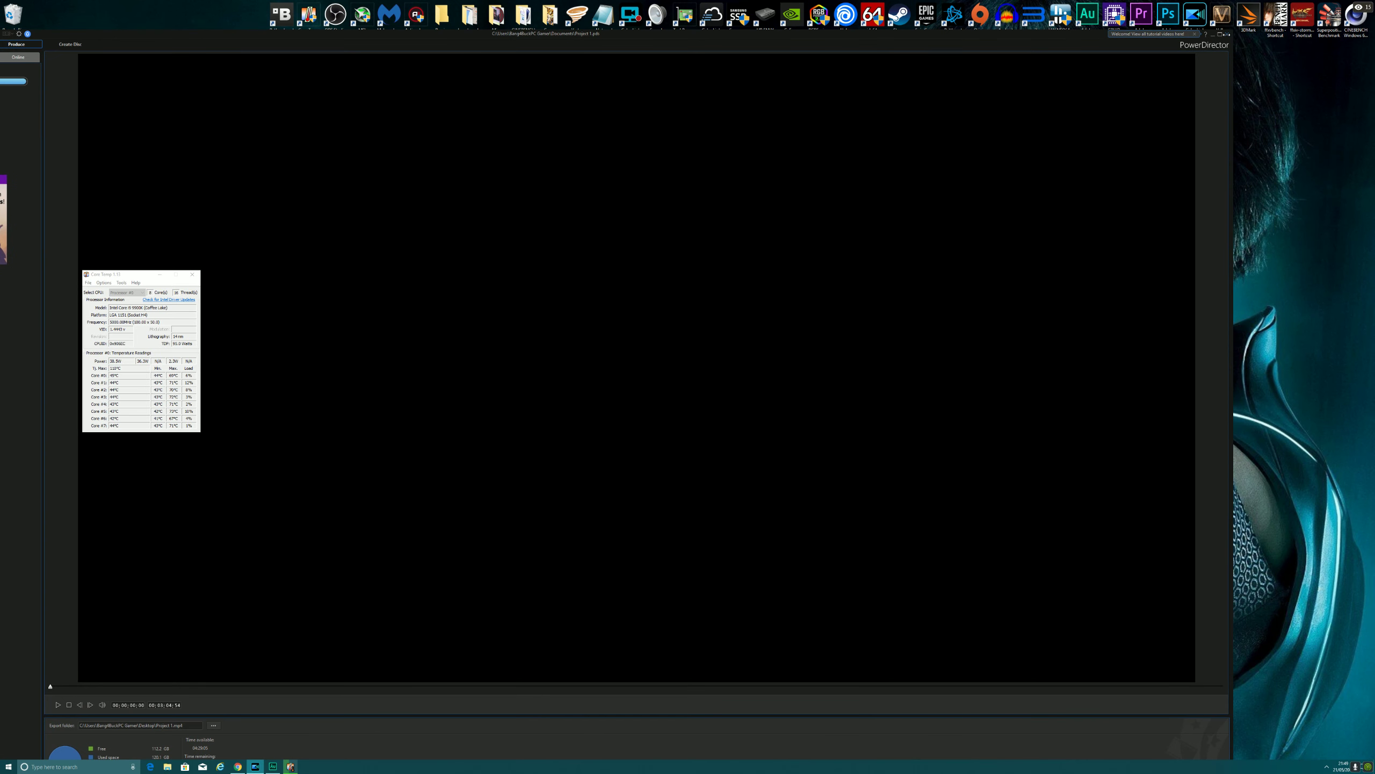
pyautogui.click(1227, 35)
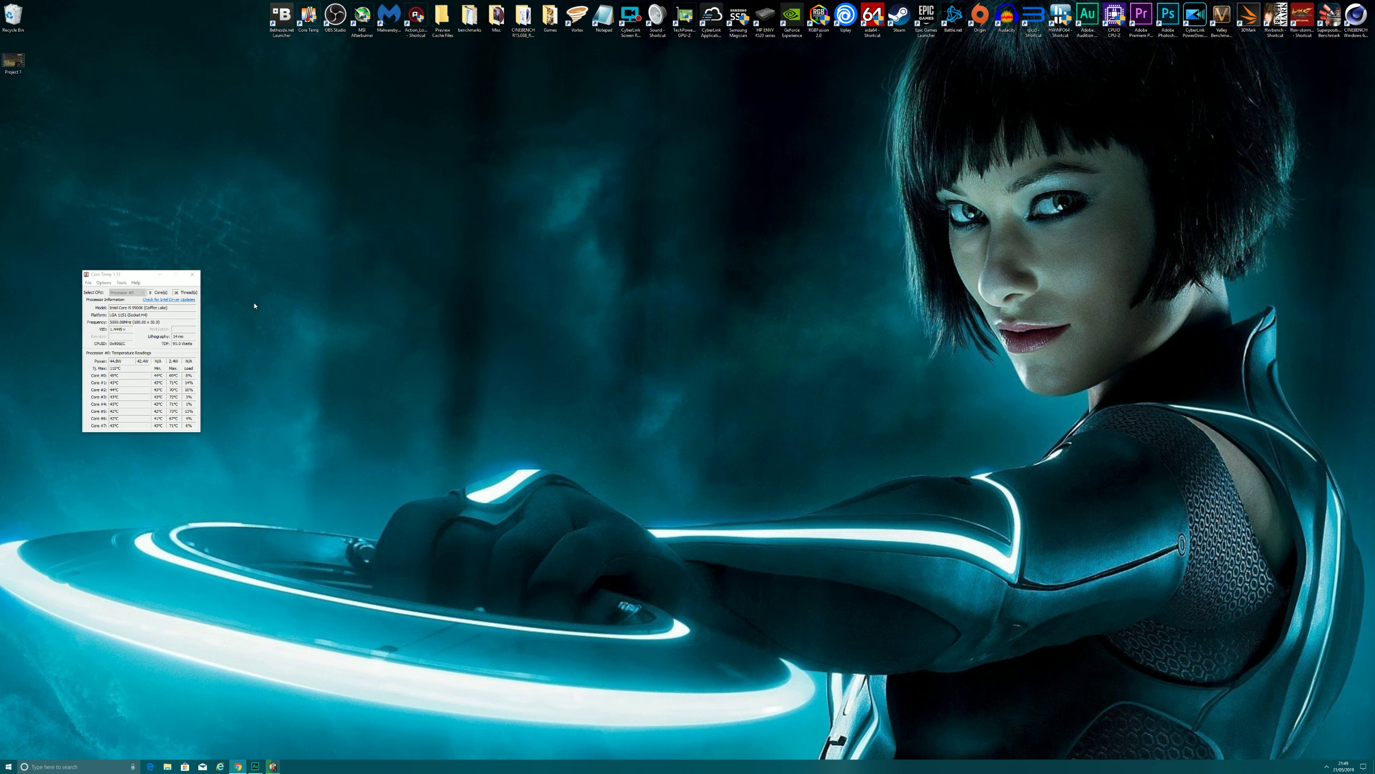
# Reposition the Core Temp window on the desktop to examine its temperatures, and move the exported Project 1 video away from the desktop's edge.
pyautogui.moveTo(141, 277); pyautogui.dragTo(341, 257)
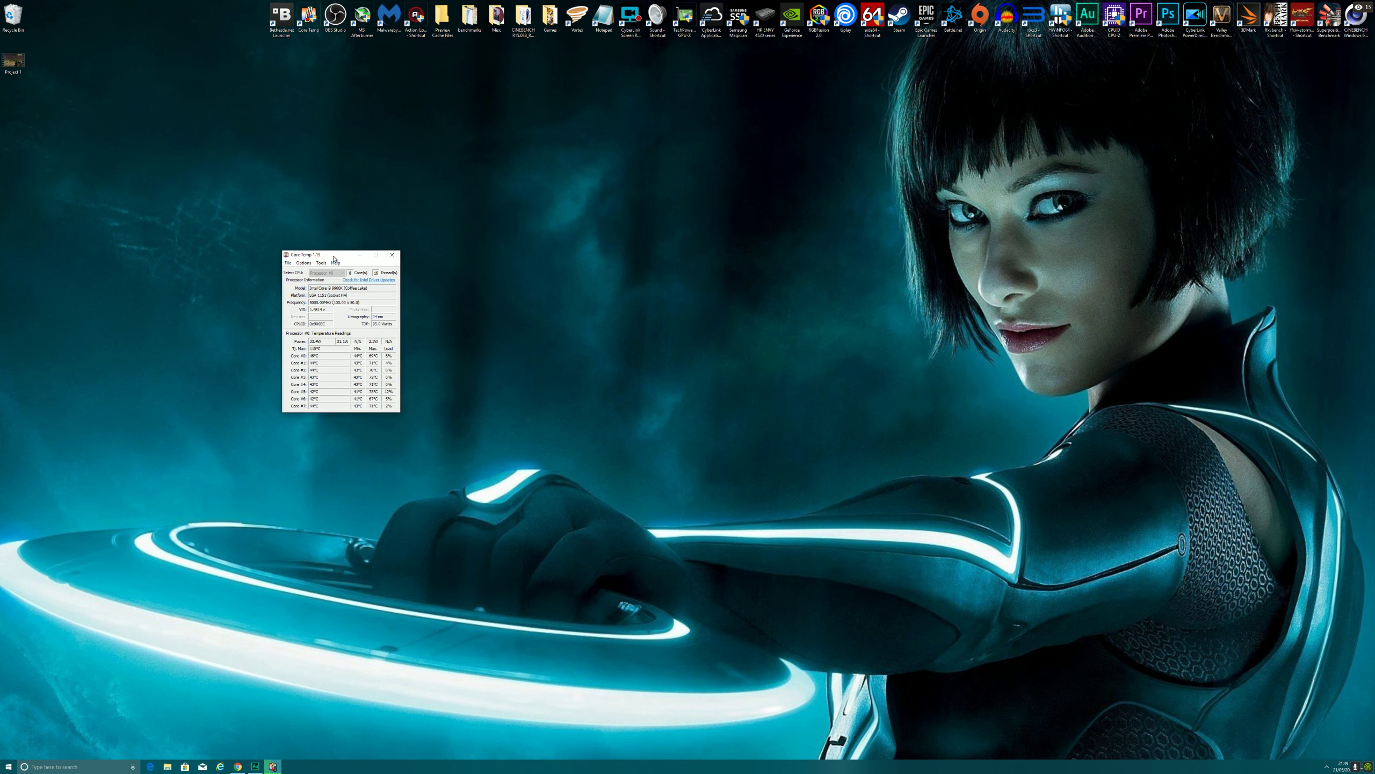
pyautogui.moveTo(335, 256); pyautogui.dragTo(286, 259)
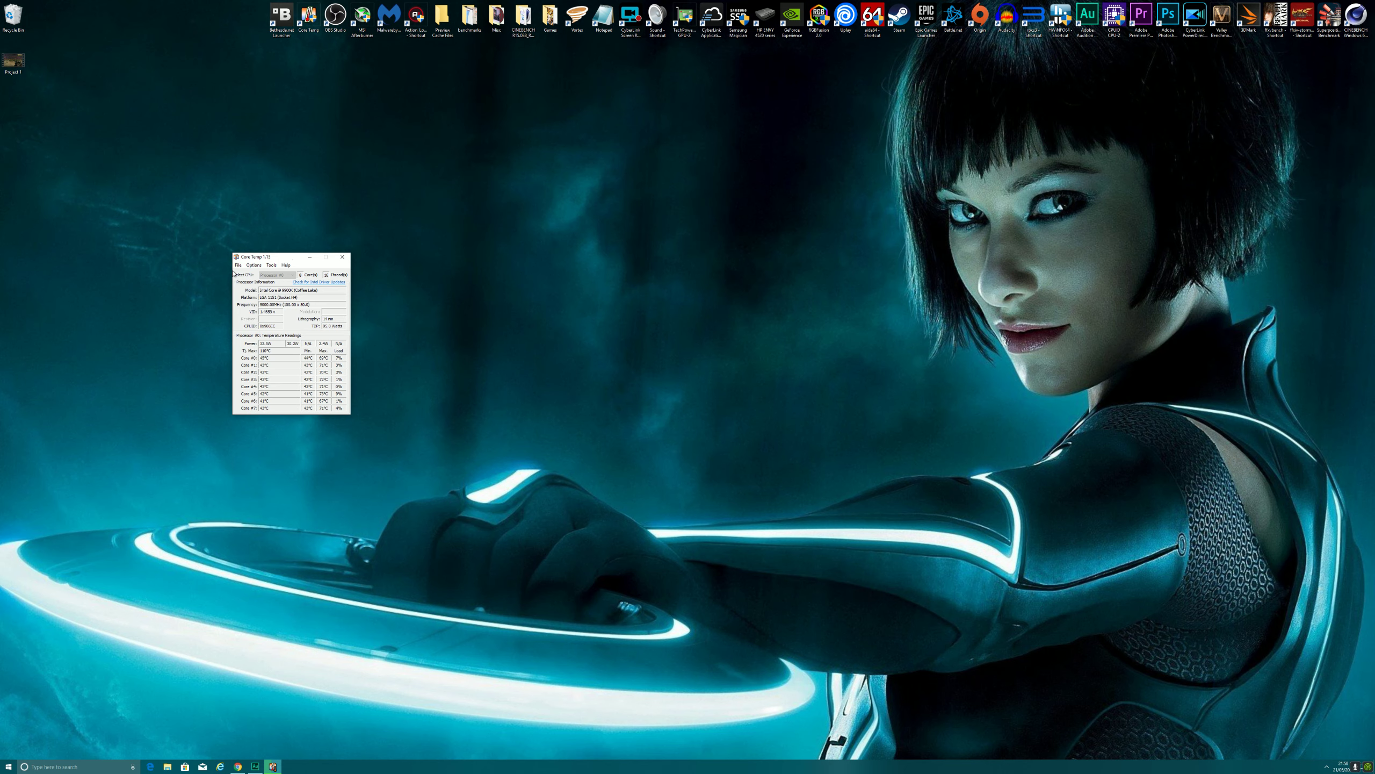
pyautogui.moveTo(13, 64); pyautogui.dragTo(93, 103)
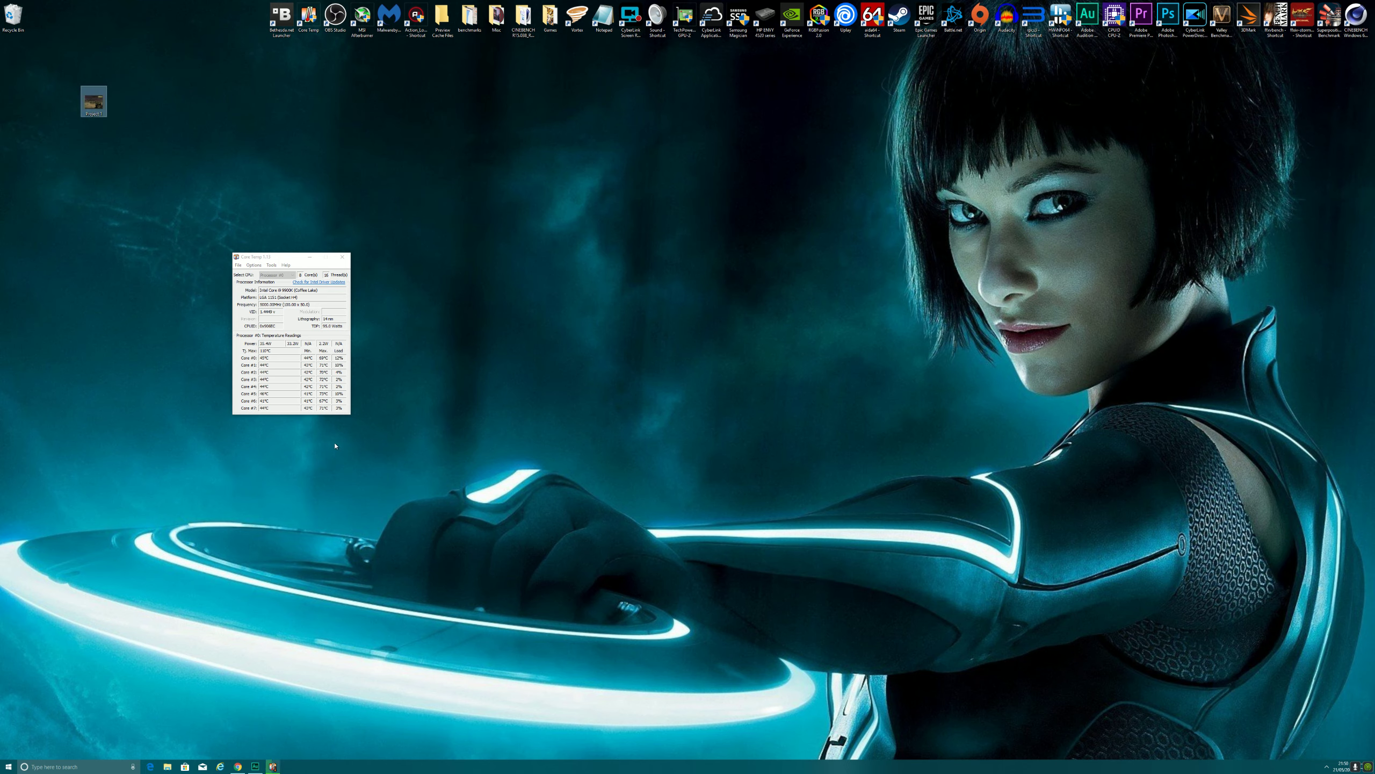